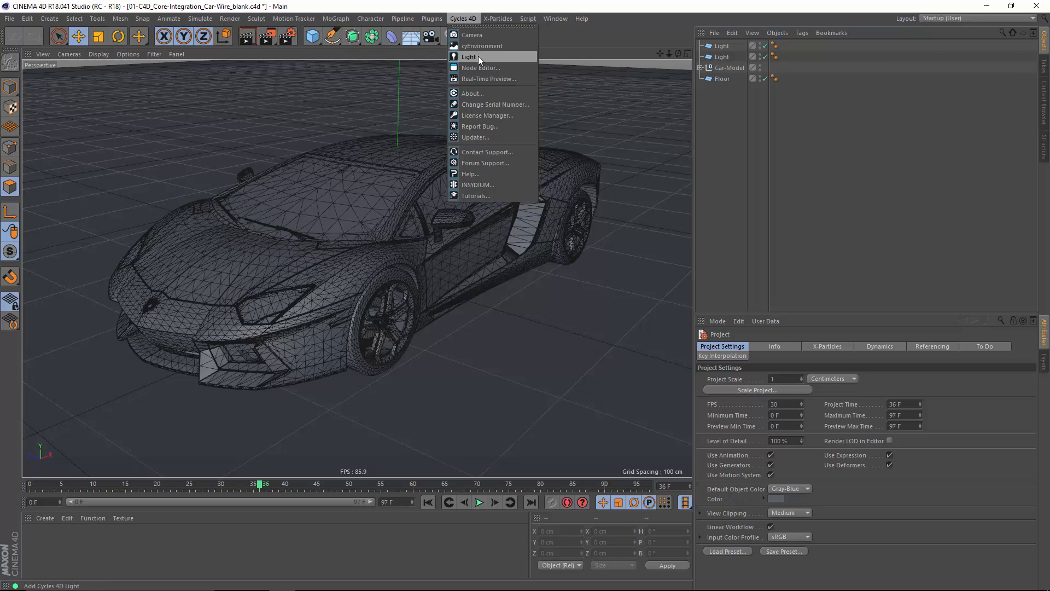
- Add a Cycles 4D light and place it above the floor beside the rear of the car
click(471, 57)
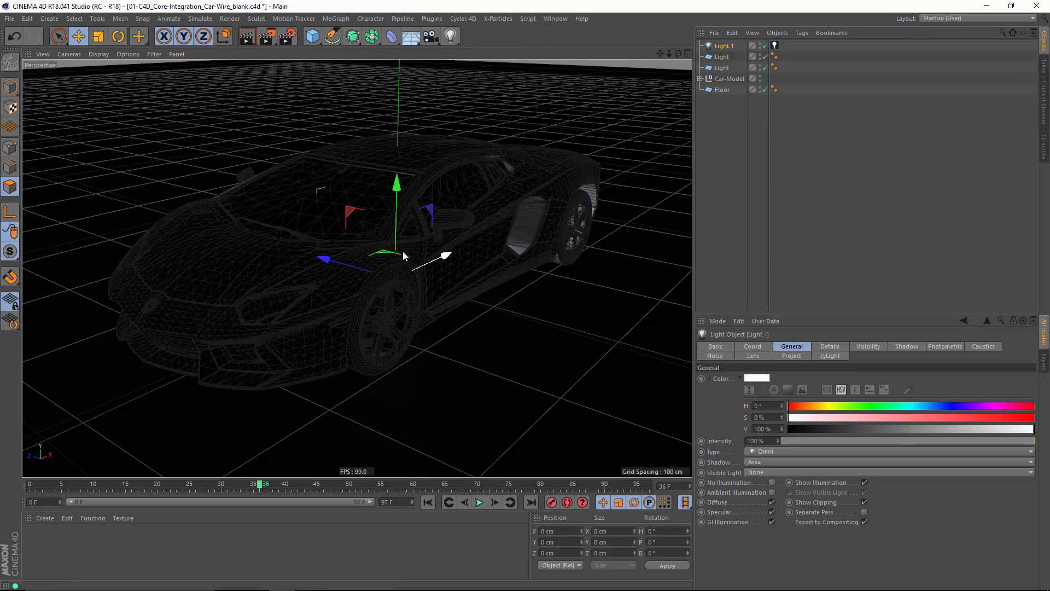
drag(350, 215, 573, 57)
alt+right_drag(549, 204, 508, 202)
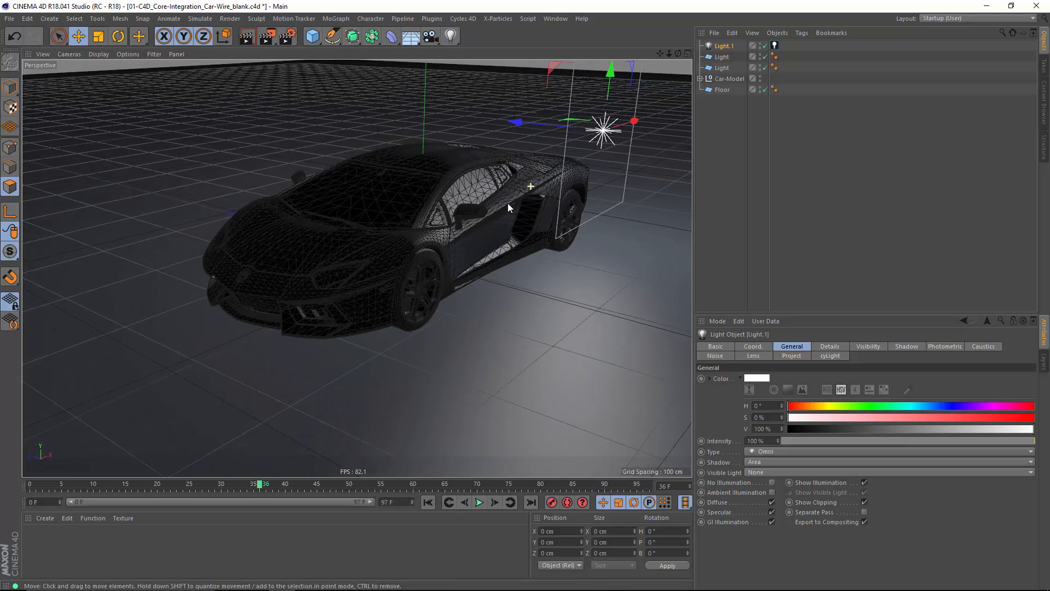
alt+middle_drag(508, 202, 459, 236)
- Open the Cycles 4D real-time preview and switch its render device to CPU and back to Multi CUDA
click(459, 18)
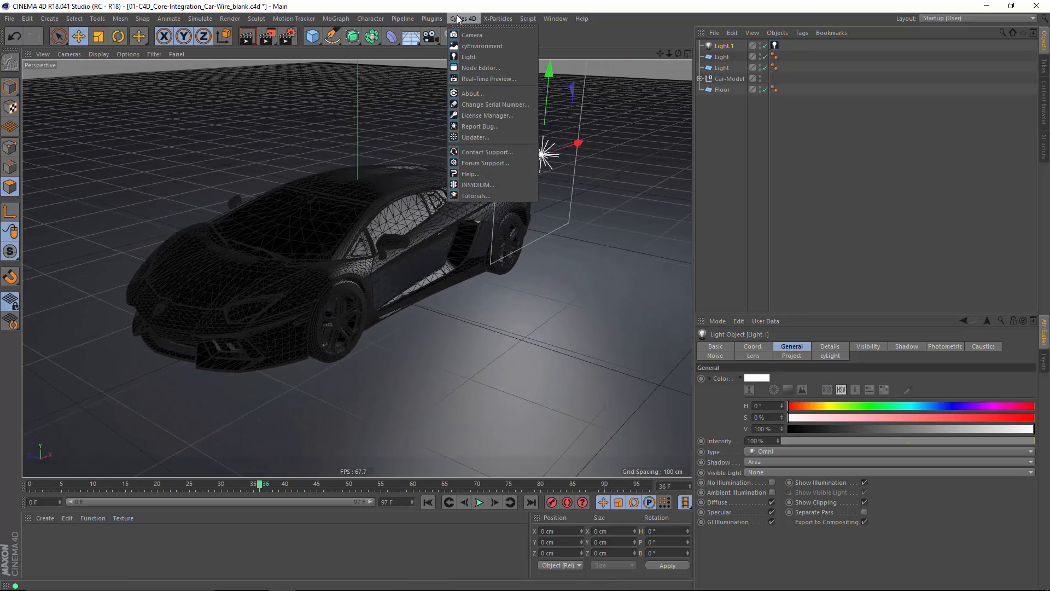
click(507, 80)
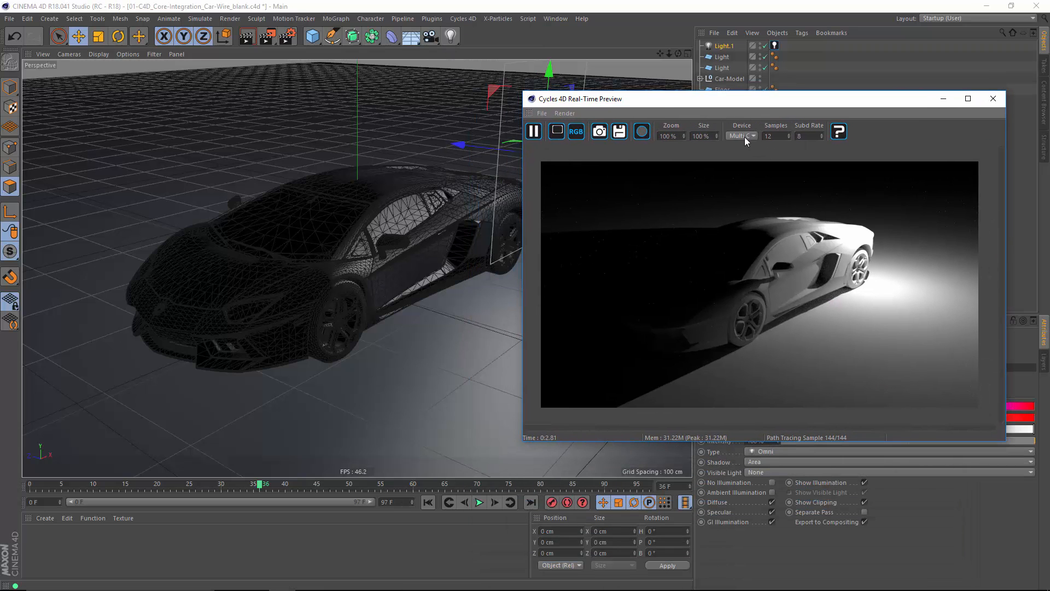
click(744, 136)
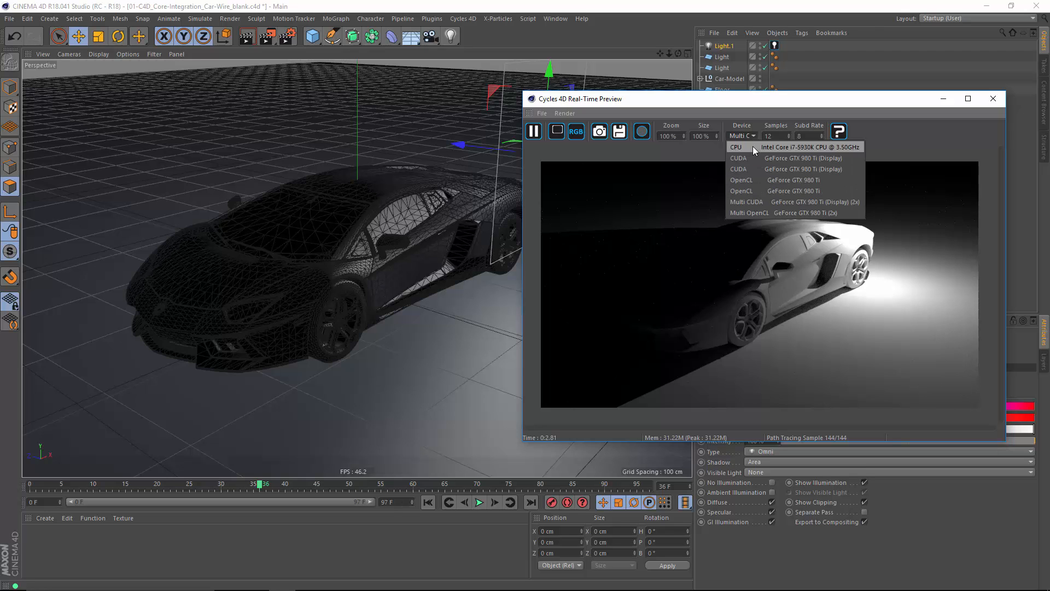
click(753, 147)
click(740, 136)
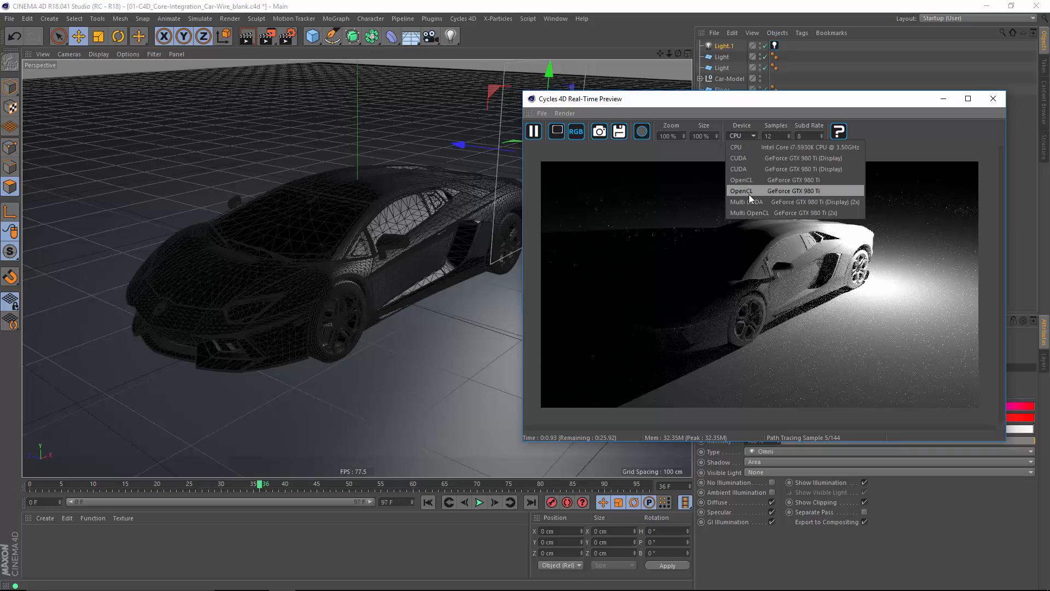
click(750, 196)
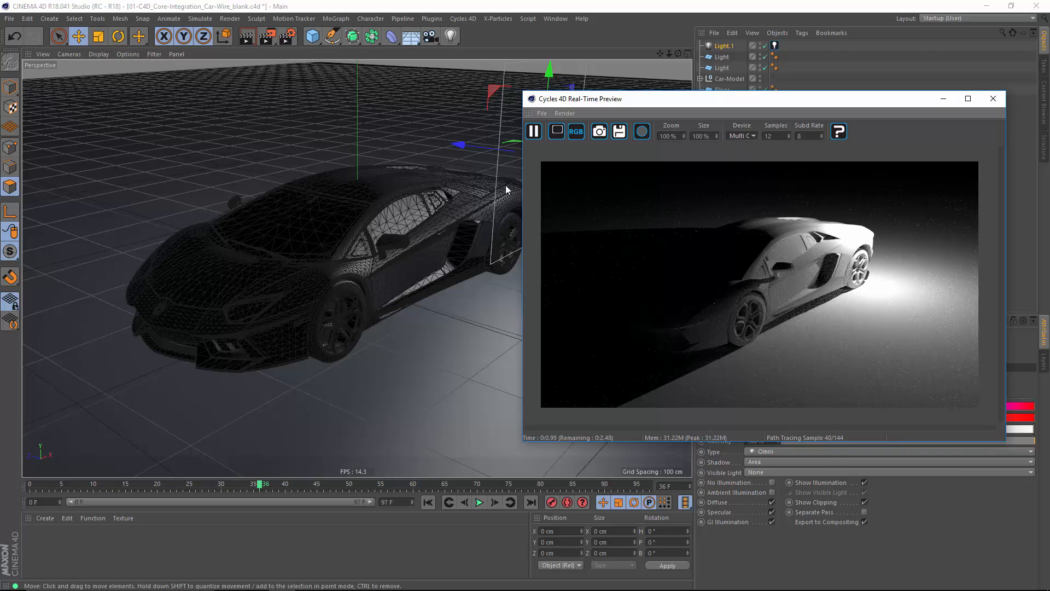
- Move the new light farther out from the car's side near the rear wheel and inspect the lighting from several angles
alt+drag(405, 242, 280, 259)
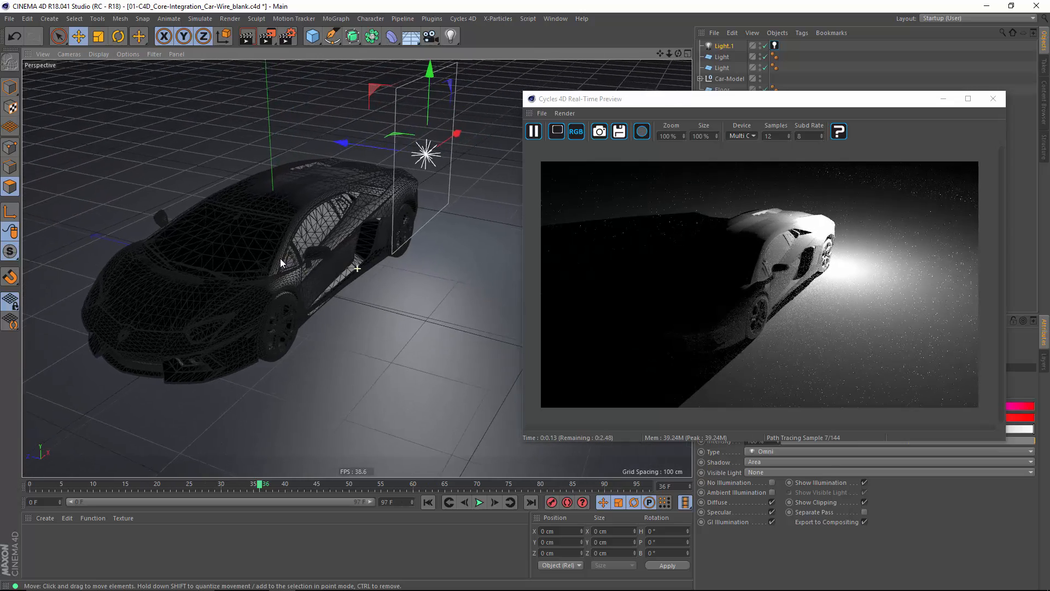
drag(365, 148, 442, 159)
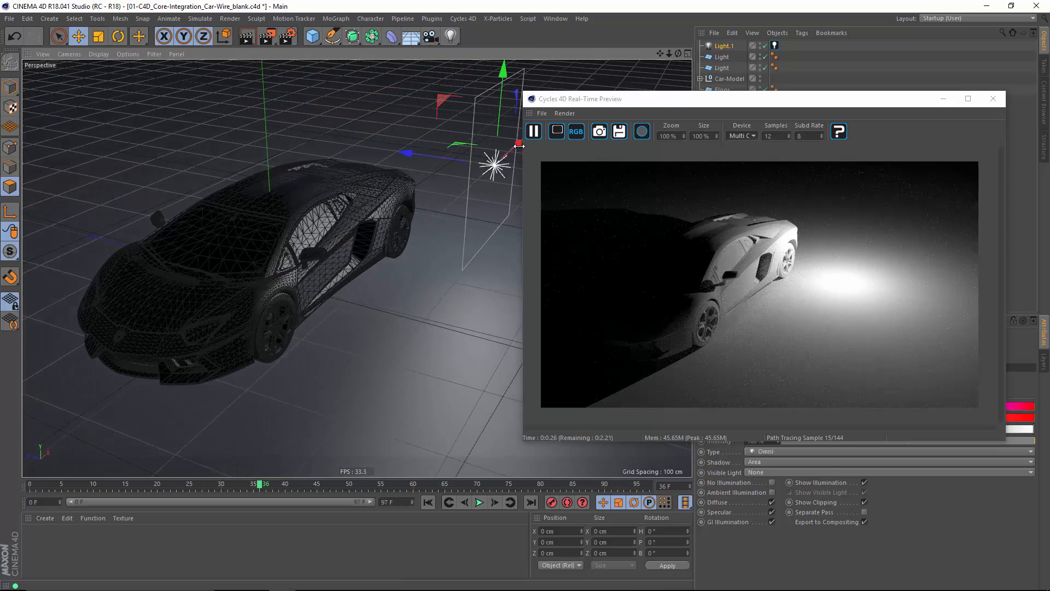
drag(523, 167, 502, 159)
alt+drag(357, 268, 276, 294)
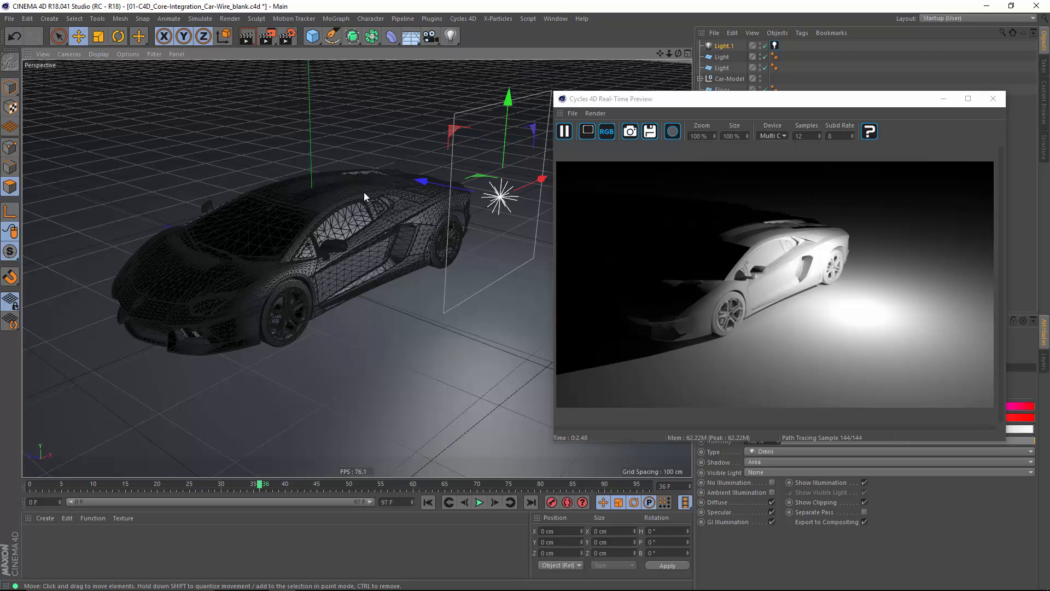
alt+drag(323, 218, 388, 240)
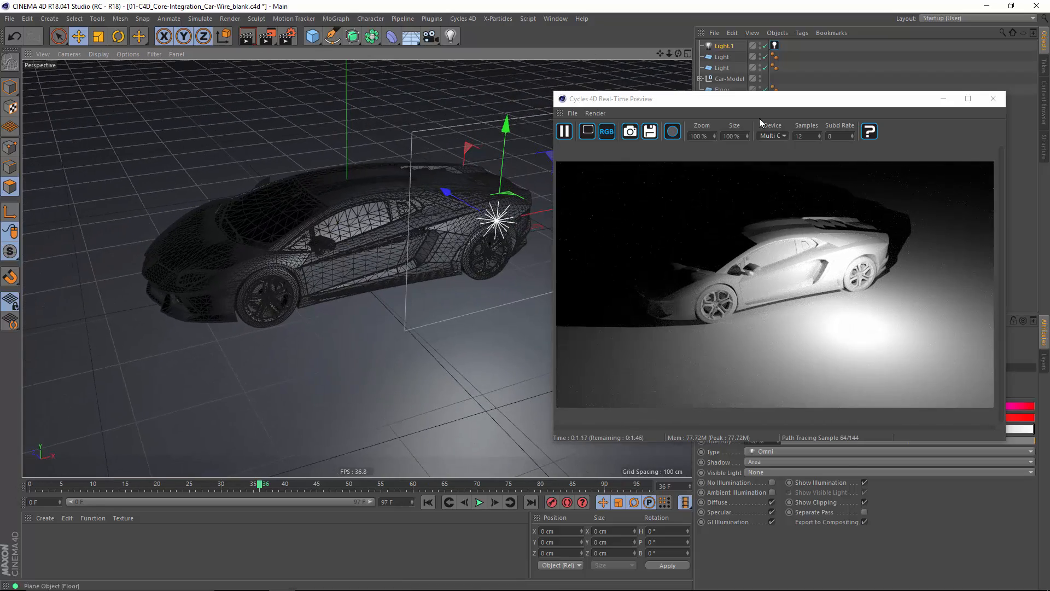
- Change the interface layout to Webinar-01_Content (User)
drag(767, 102, 724, 123)
click(956, 19)
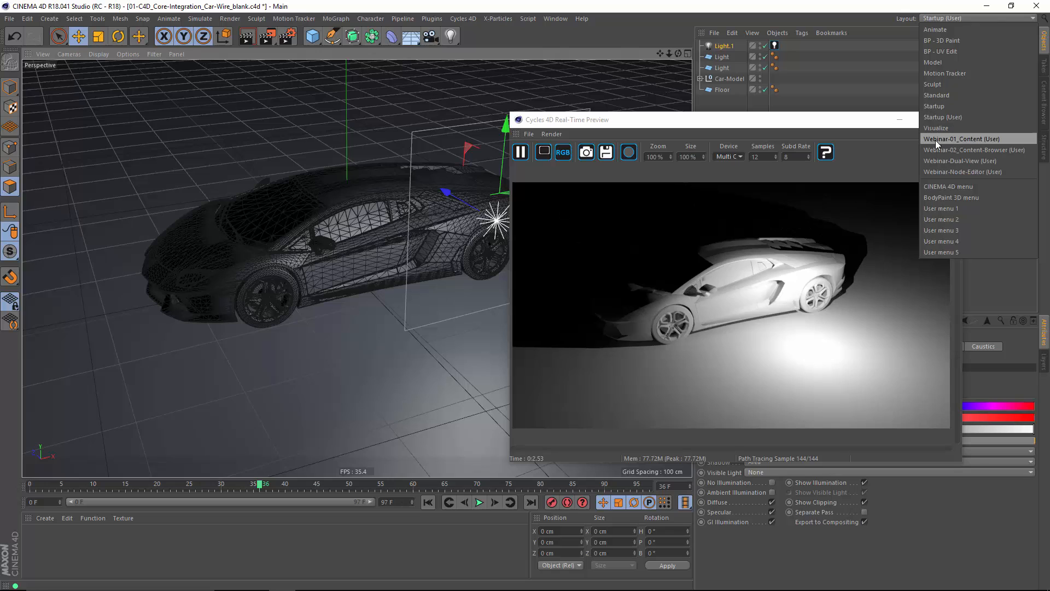
click(955, 139)
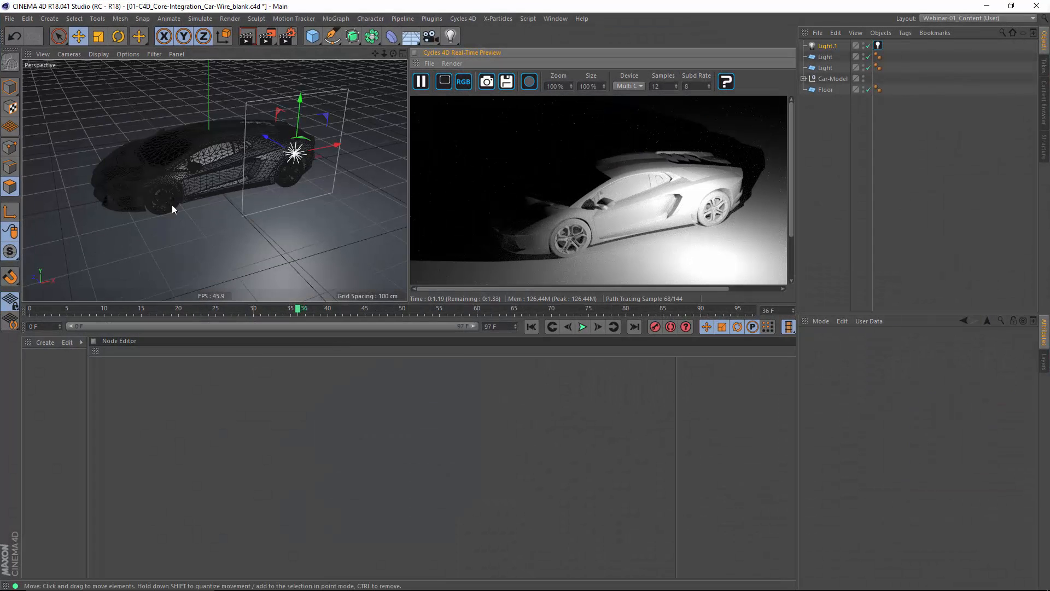
alt+drag(242, 167, 355, 185)
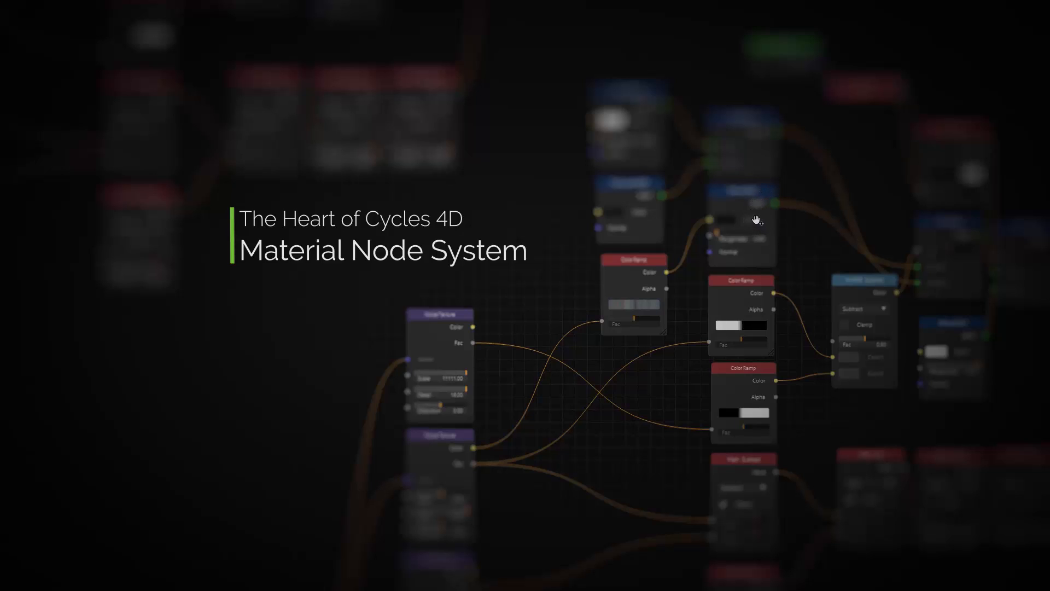
- Switch back to Cinema 4D, detach the Cycles 4D material list as a floating palette and create an Object Material
key(alt+Tab)
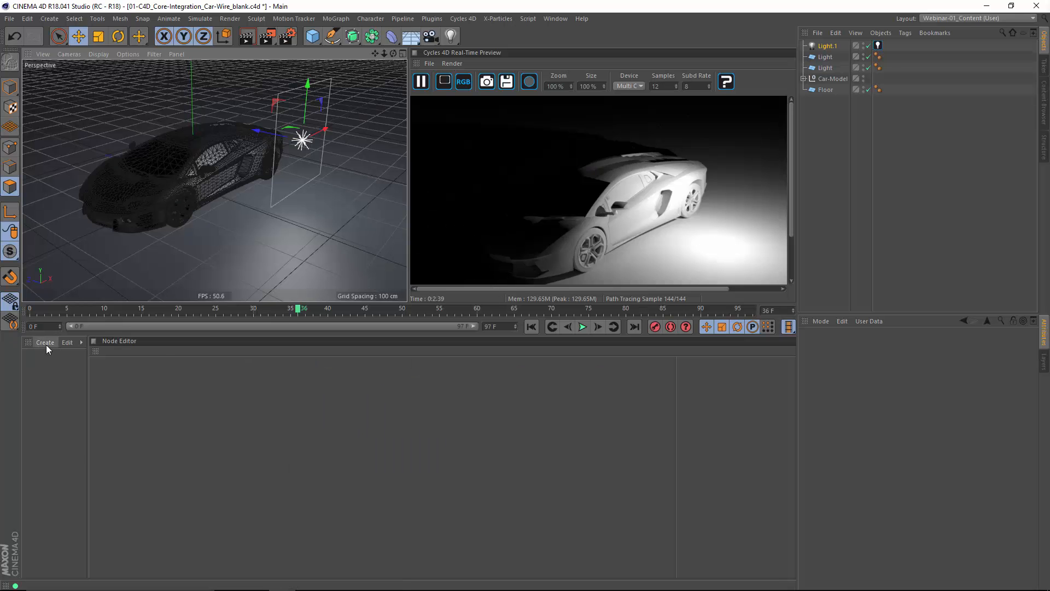
click(46, 343)
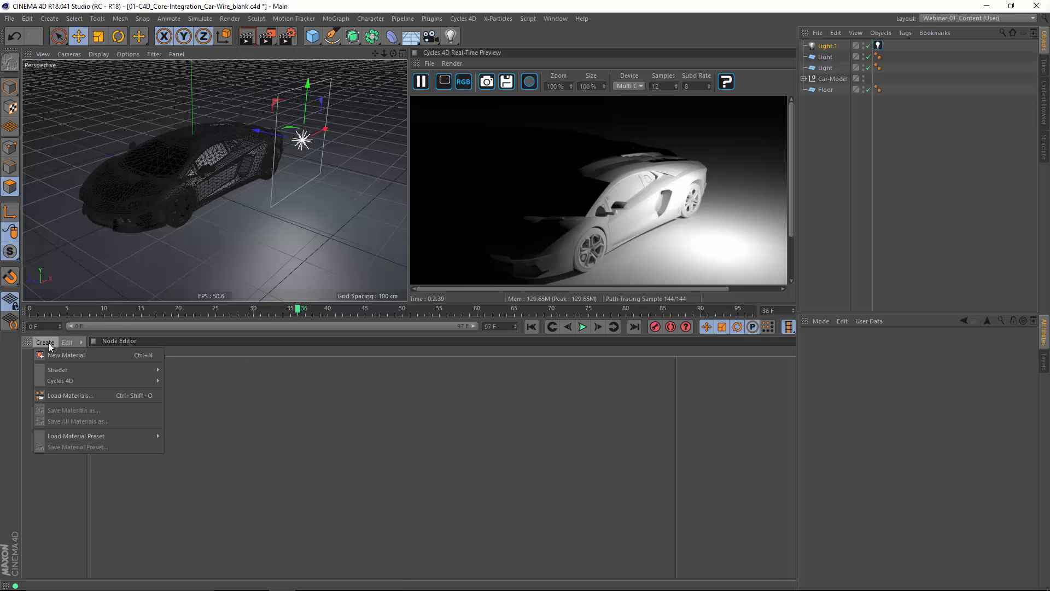
mouse_move(65, 372)
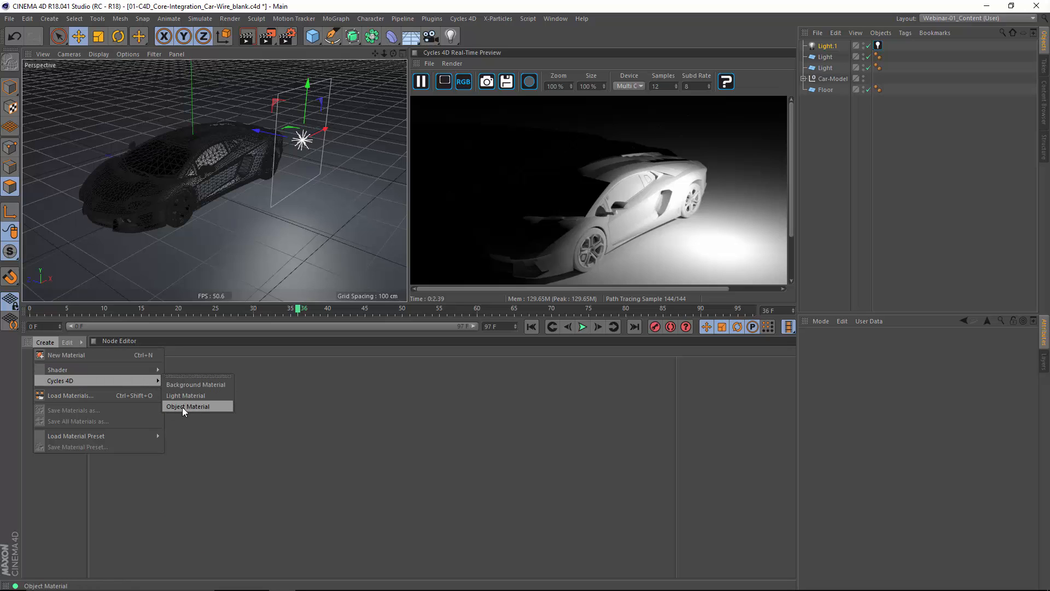
click(190, 377)
drag(194, 366, 52, 248)
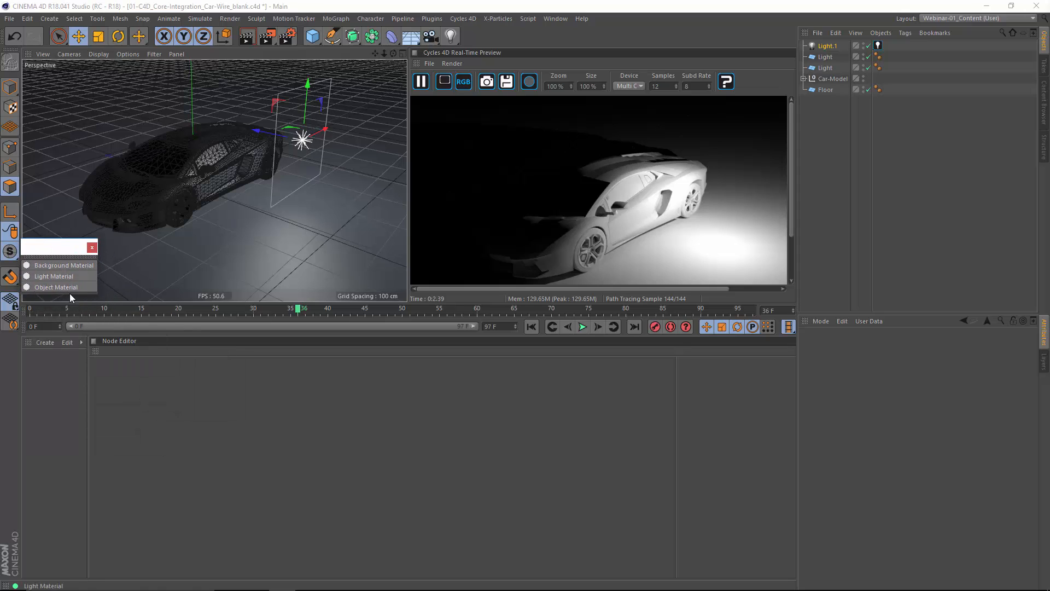
click(52, 286)
- Apply the new Object Material to both overhead light planes
alt+drag(217, 181, 289, 180)
alt+drag(231, 164, 257, 243)
click(33, 364)
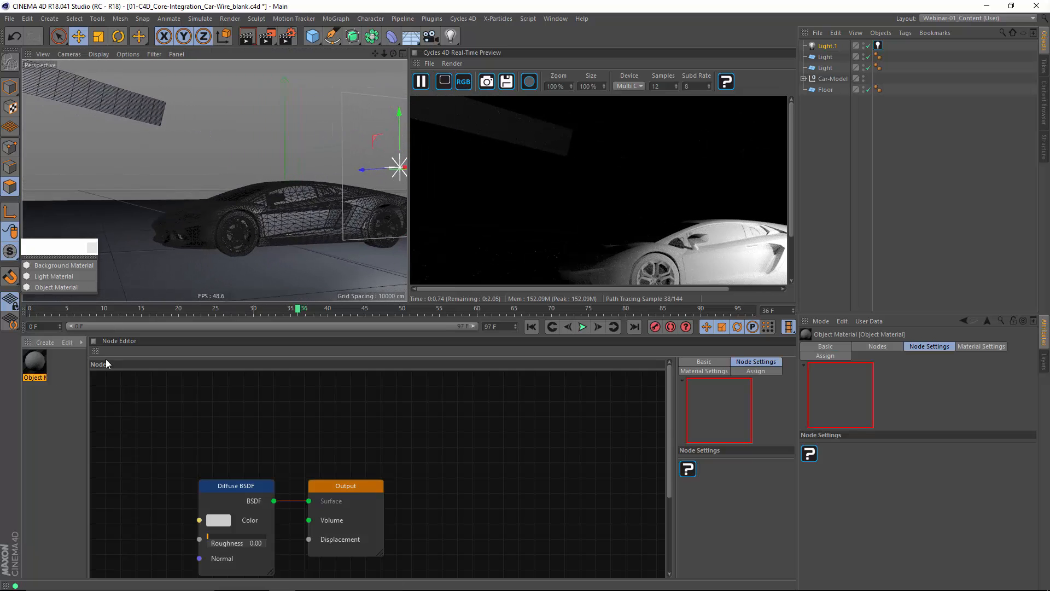
drag(126, 112, 128, 113)
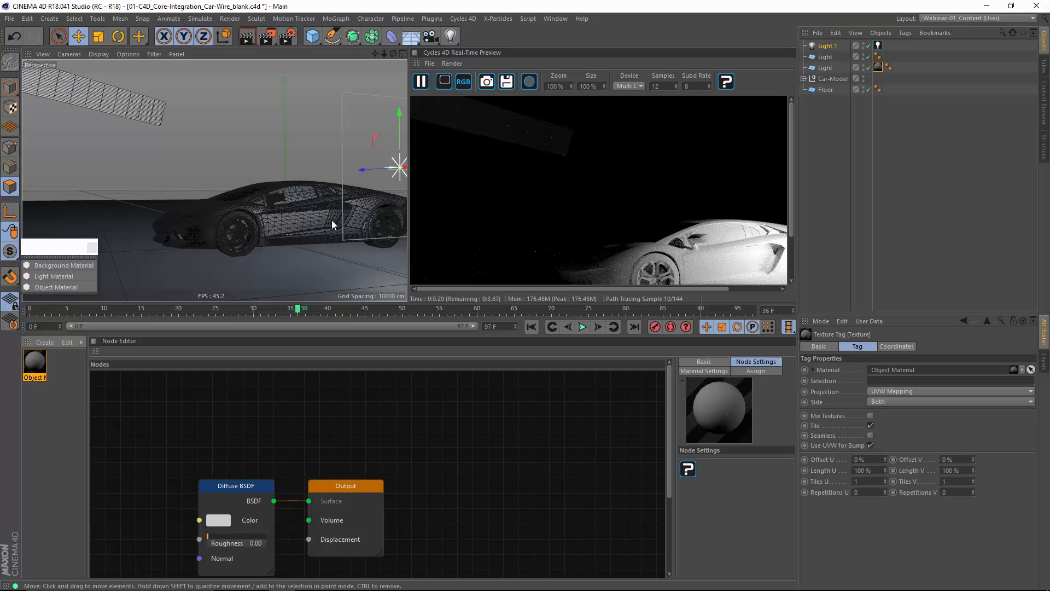
alt+drag(282, 225, 386, 232)
drag(35, 362, 61, 337)
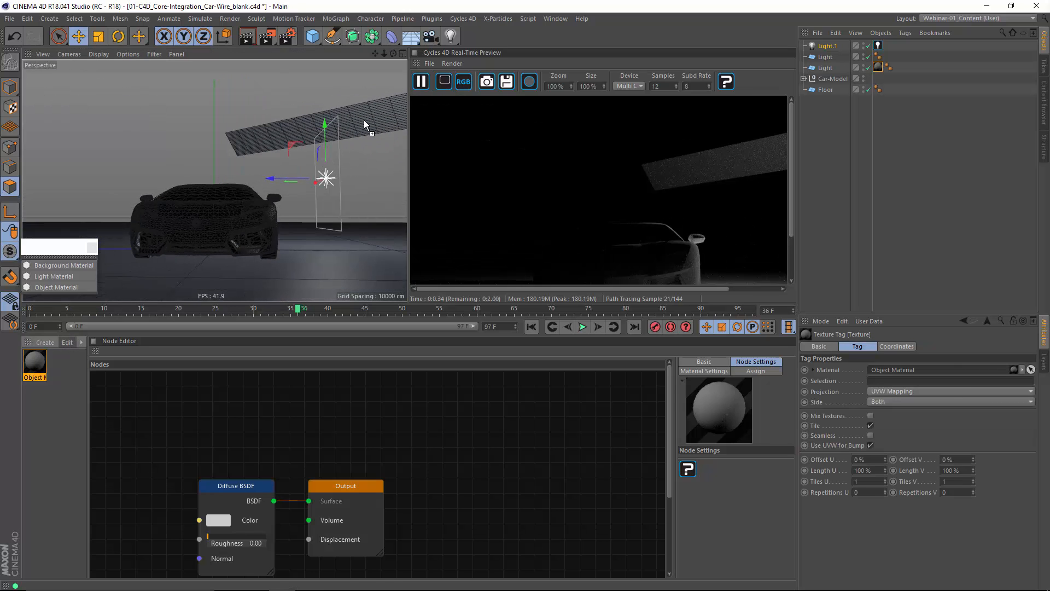
drag(365, 125, 381, 124)
alt+drag(226, 266, 278, 283)
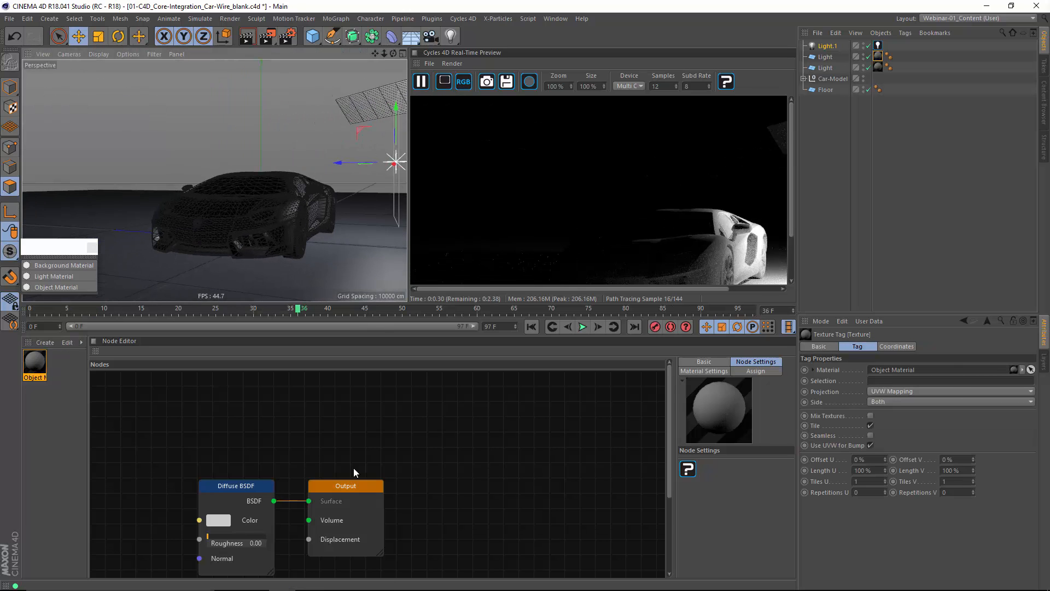
- Set the real-time preview's zoom to 81% so the whole rendered frame fits
alt+middle_drag(378, 442, 560, 380)
alt+middle_drag(450, 511, 490, 501)
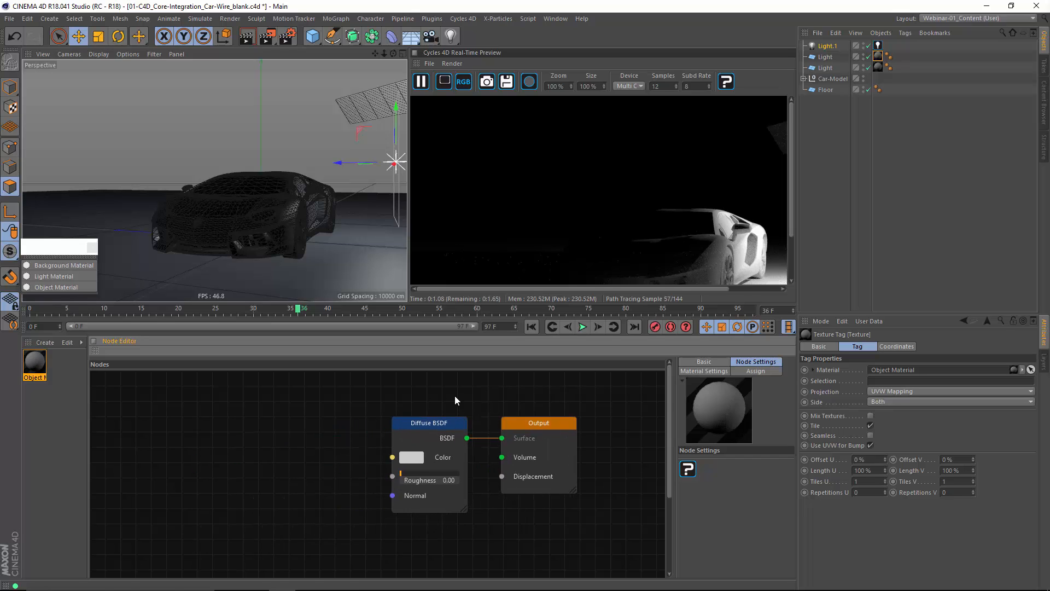
alt+drag(239, 244, 218, 255)
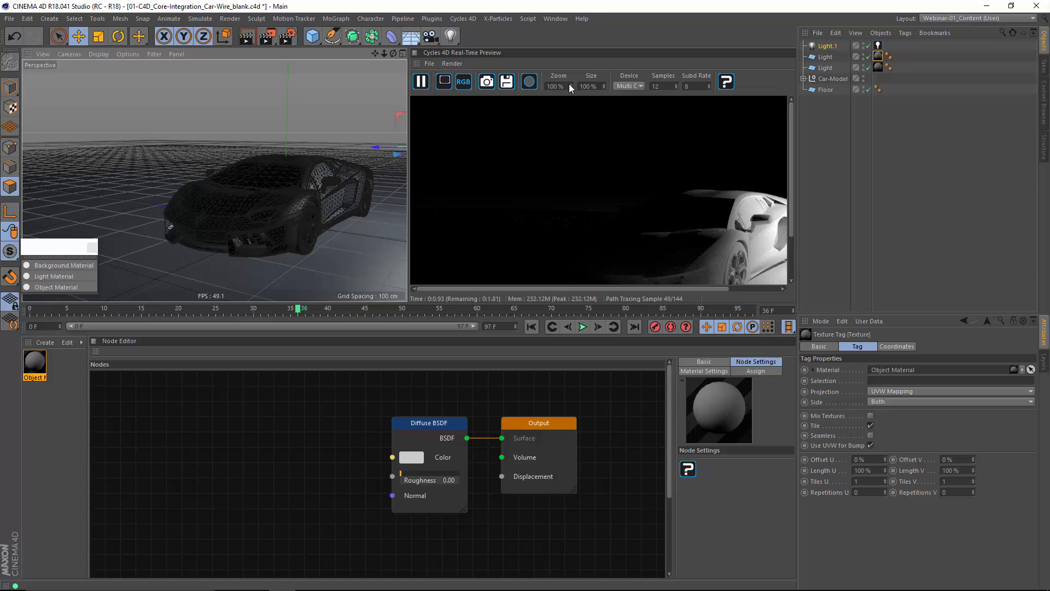
drag(569, 84, 572, 98)
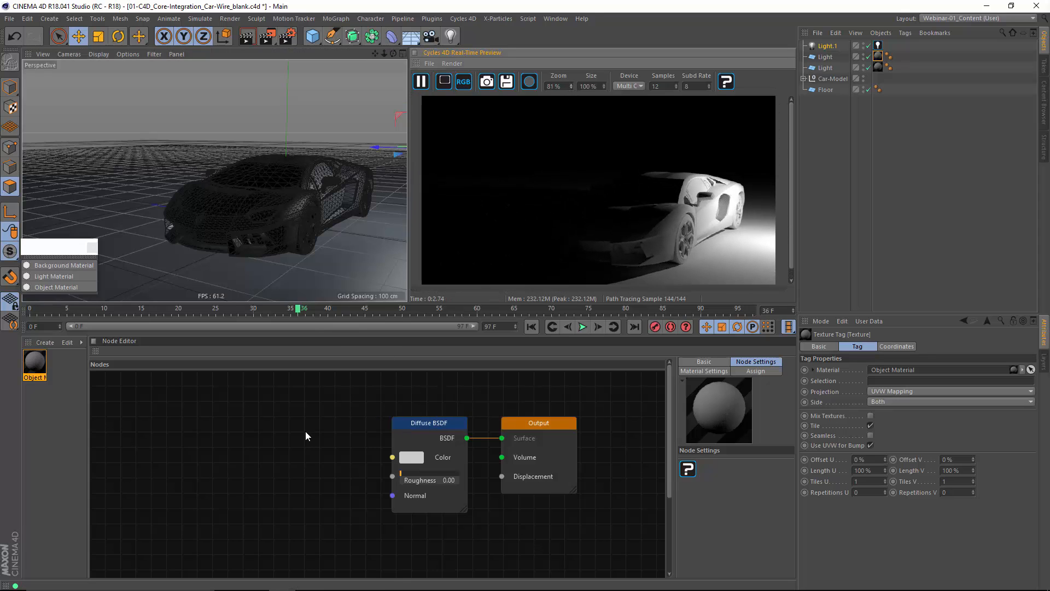
- Replace the material's Diffuse BSDF node with an Emission shader node connected to the Output's Surface socket
mouse_move(356, 432)
middle_down()
mouse_move(280, 435)
mouse_move(359, 430)
middle_up()
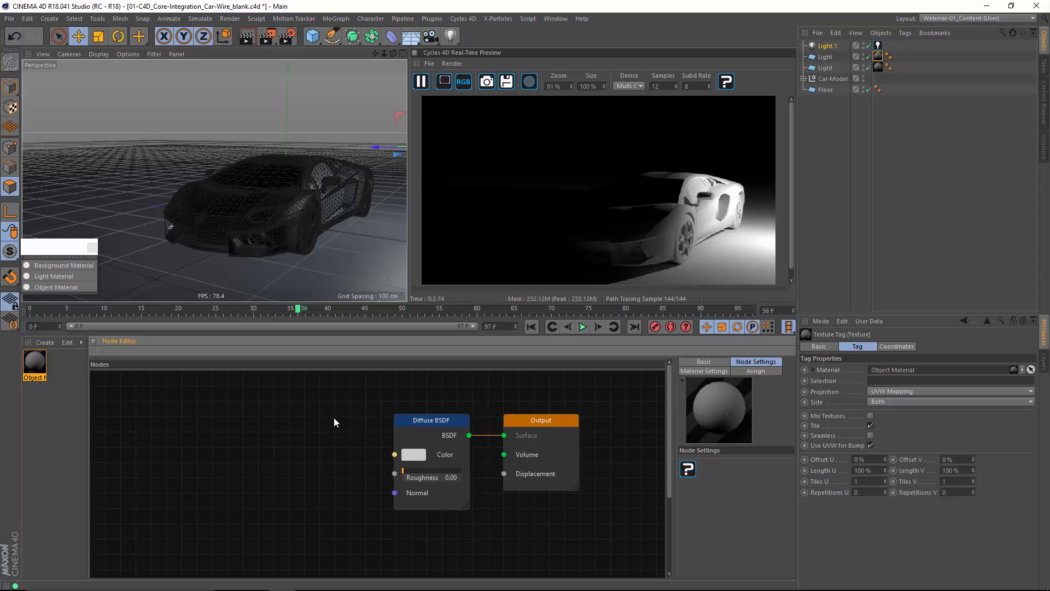
right_click(289, 420)
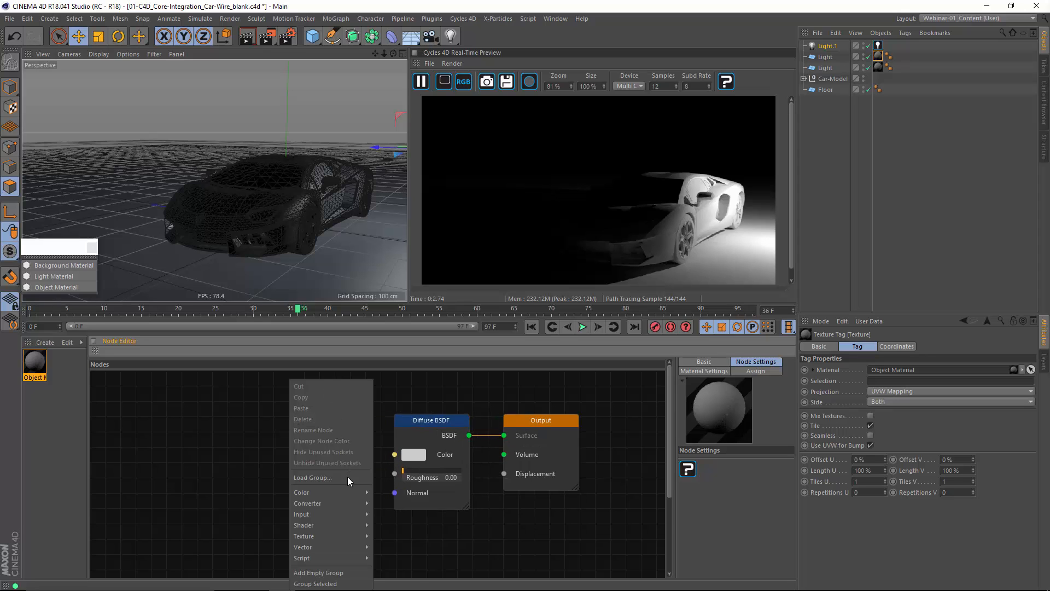
mouse_move(327, 518)
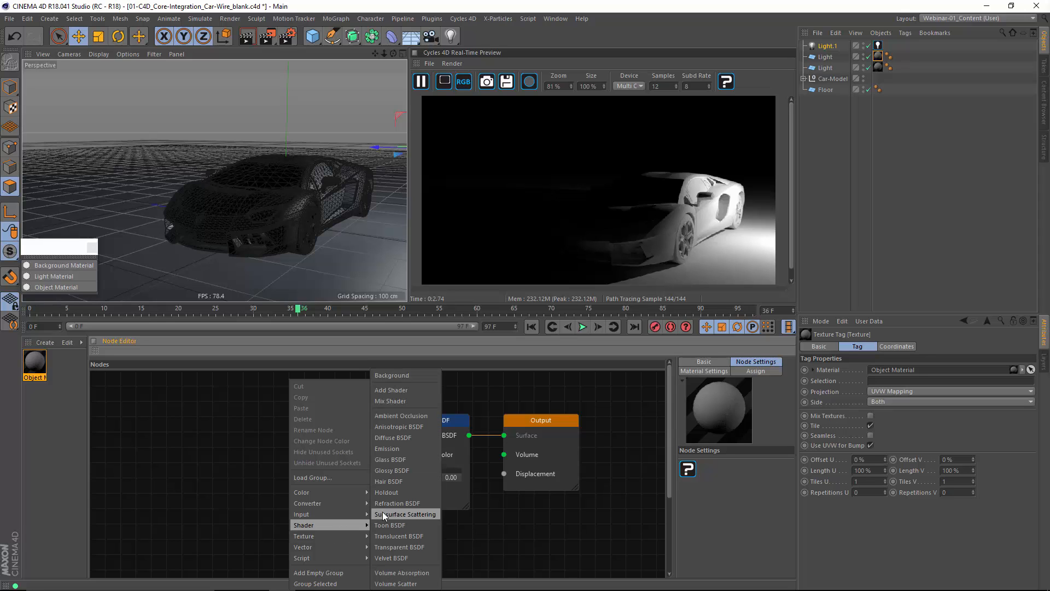
click(398, 455)
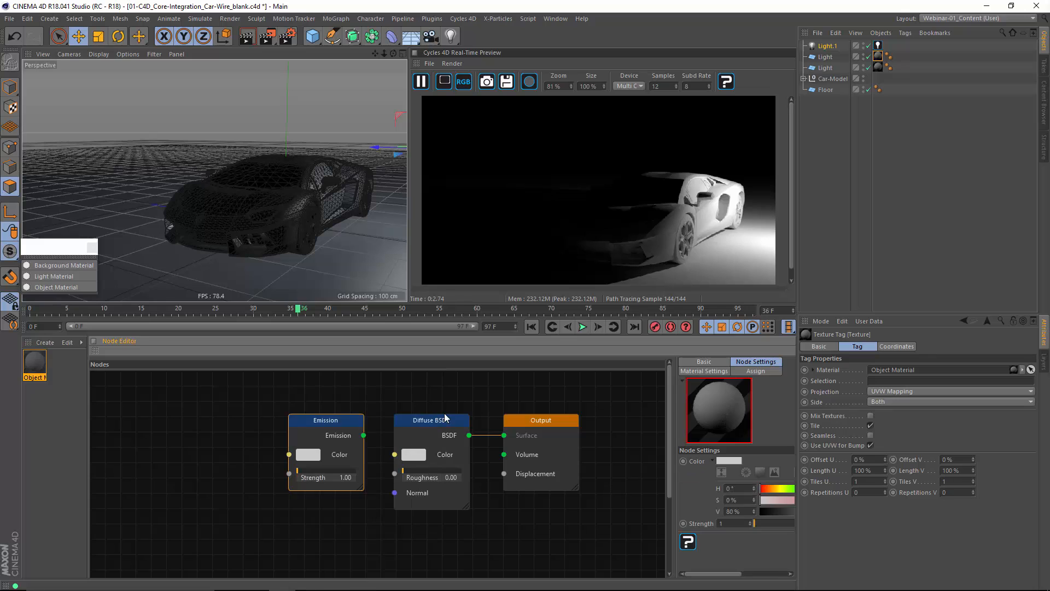
click(426, 419)
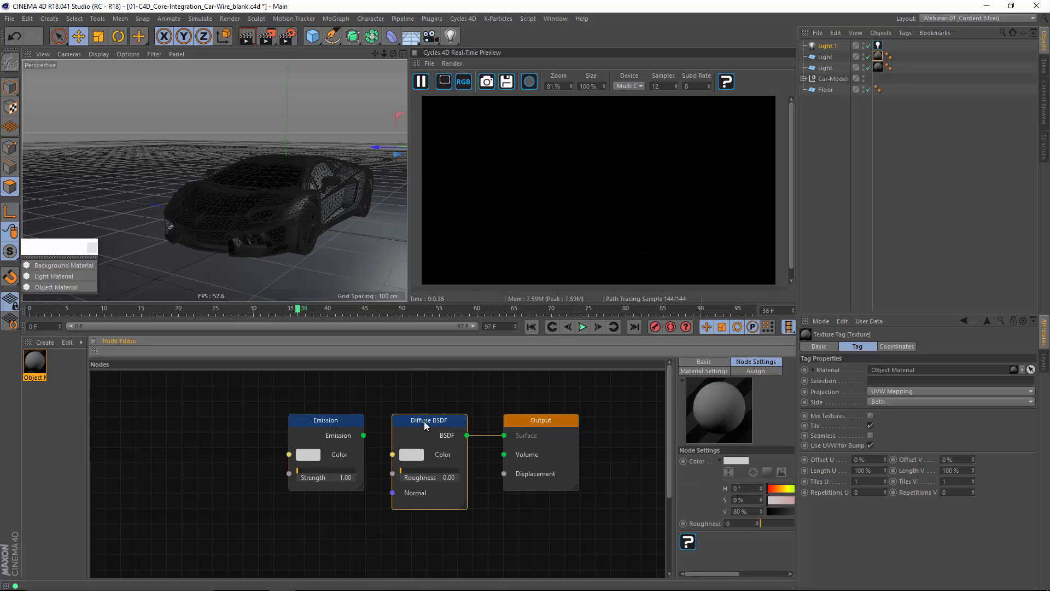
right_click(437, 420)
click(432, 419)
drag(350, 421, 504, 437)
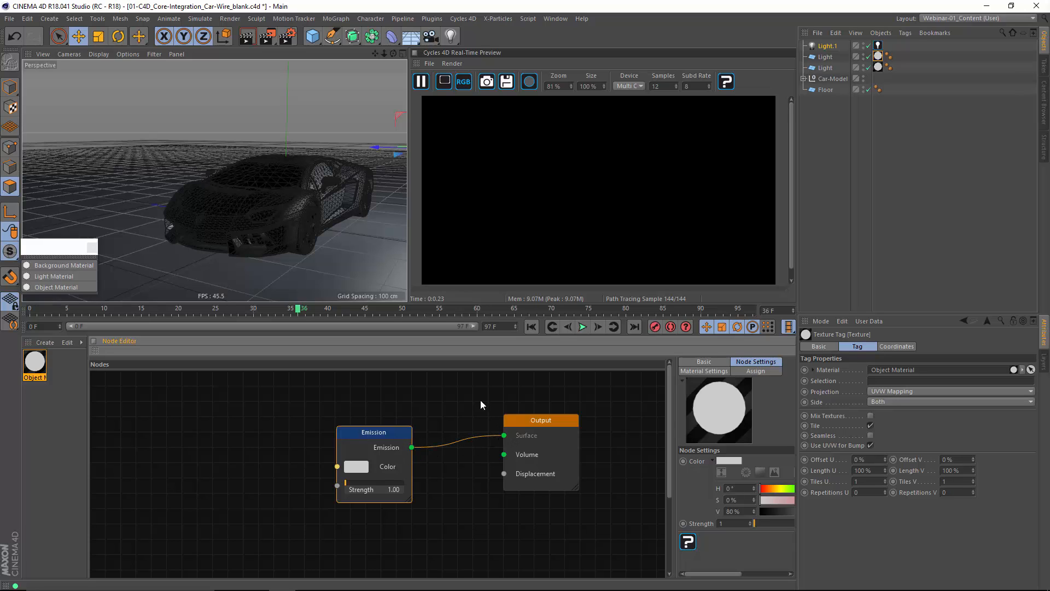
- Restart the preview render by switching the device to CPU and back to Multi CUDA, and inspect the glowing planes
alt+drag(299, 197, 370, 182)
click(627, 86)
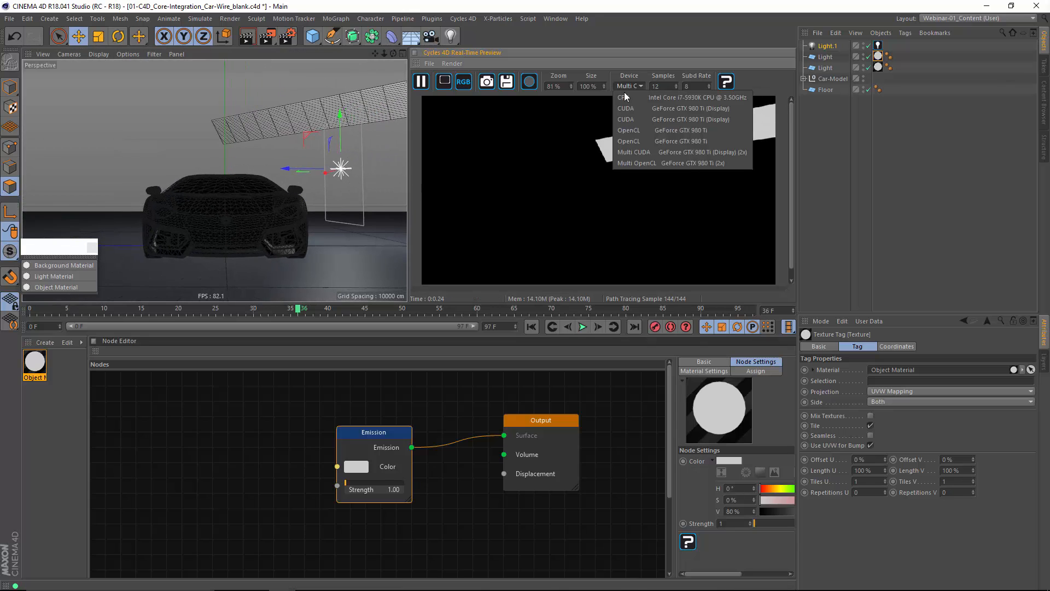
click(624, 97)
click(629, 85)
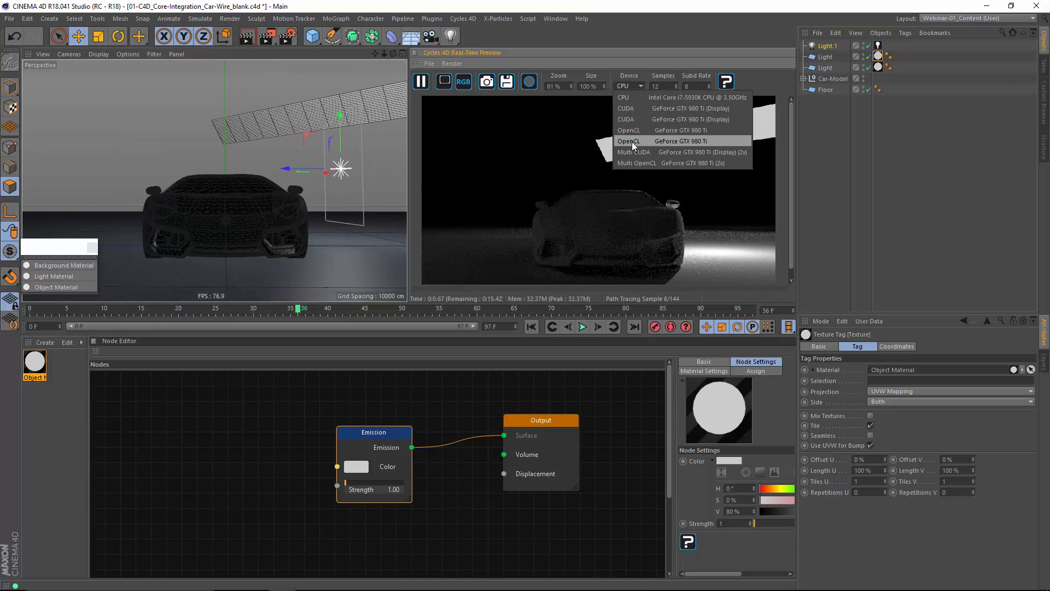
click(651, 152)
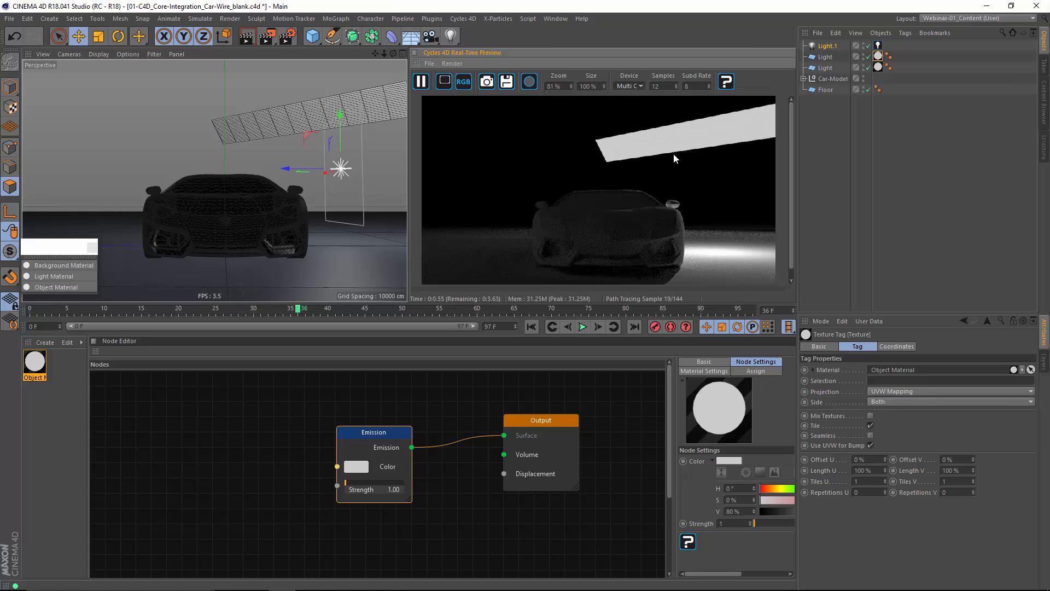
alt+drag(268, 209, 113, 210)
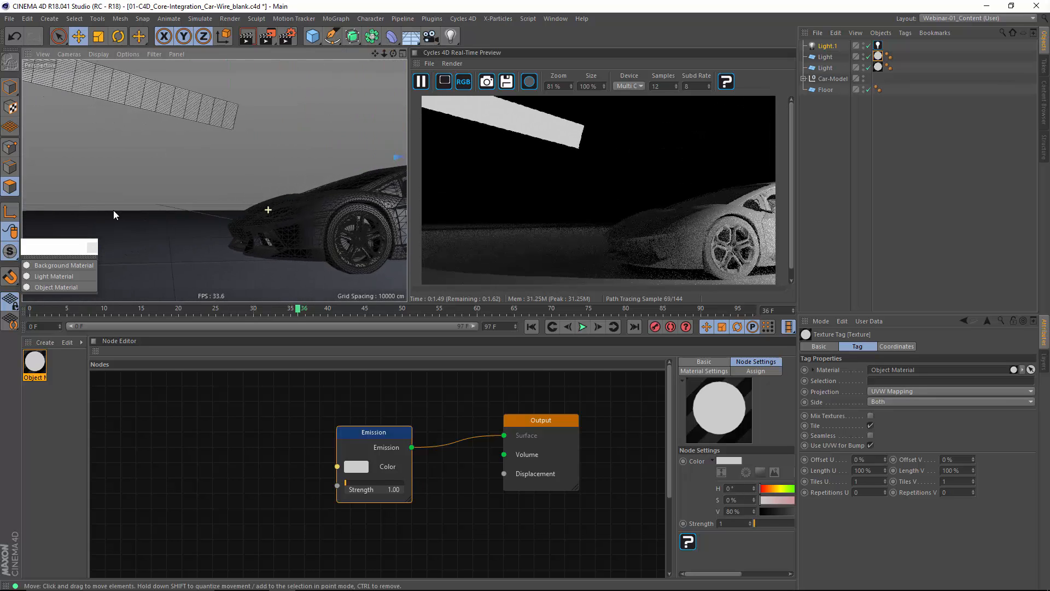
- Set the light material's Emission color to pure white (V 100%) and its strength to 2
drag(390, 442, 373, 435)
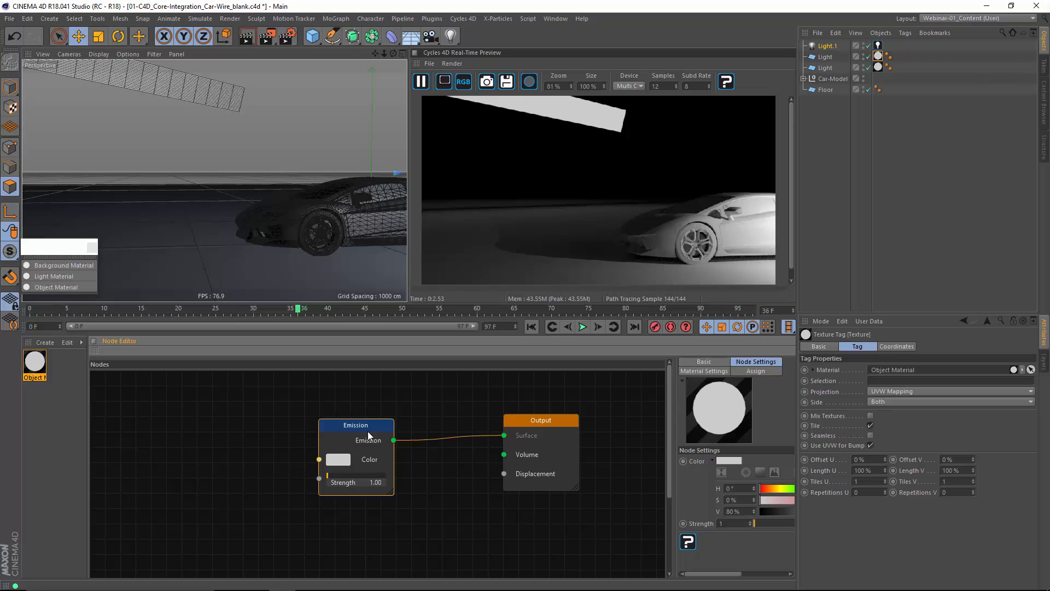
click(347, 458)
drag(414, 480, 431, 481)
click(324, 497)
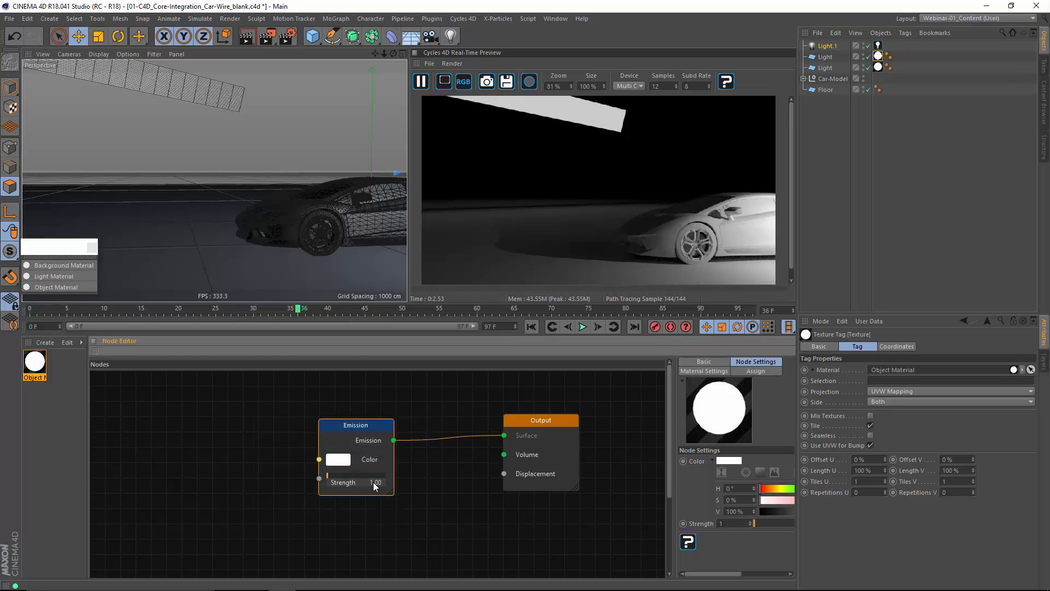
double_click(375, 483)
text(2)
key(Return)
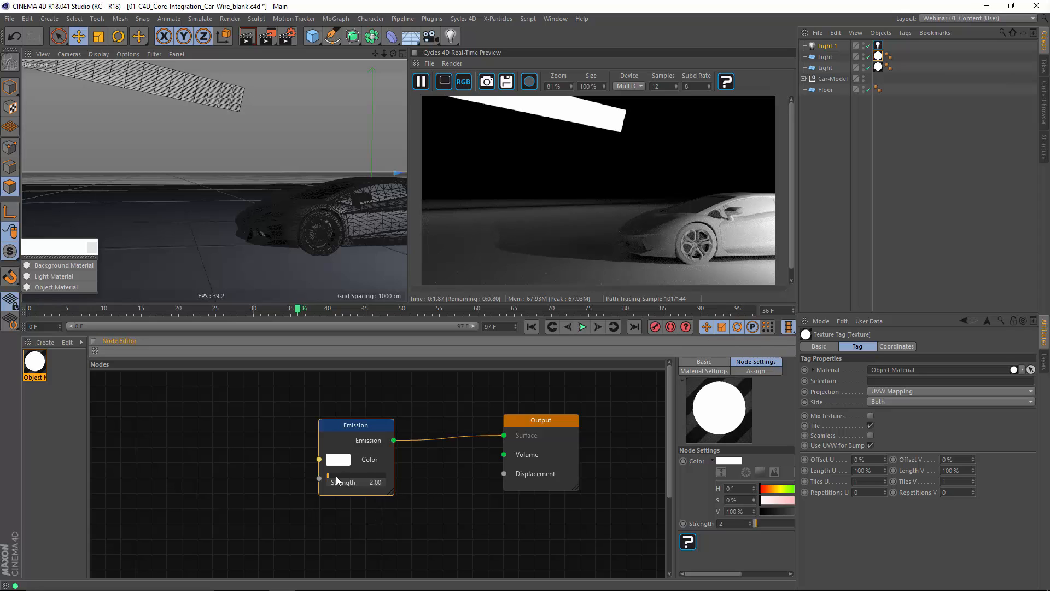
- Reposition the Emission and Output nodes in the light material's node graph
drag(370, 431, 424, 436)
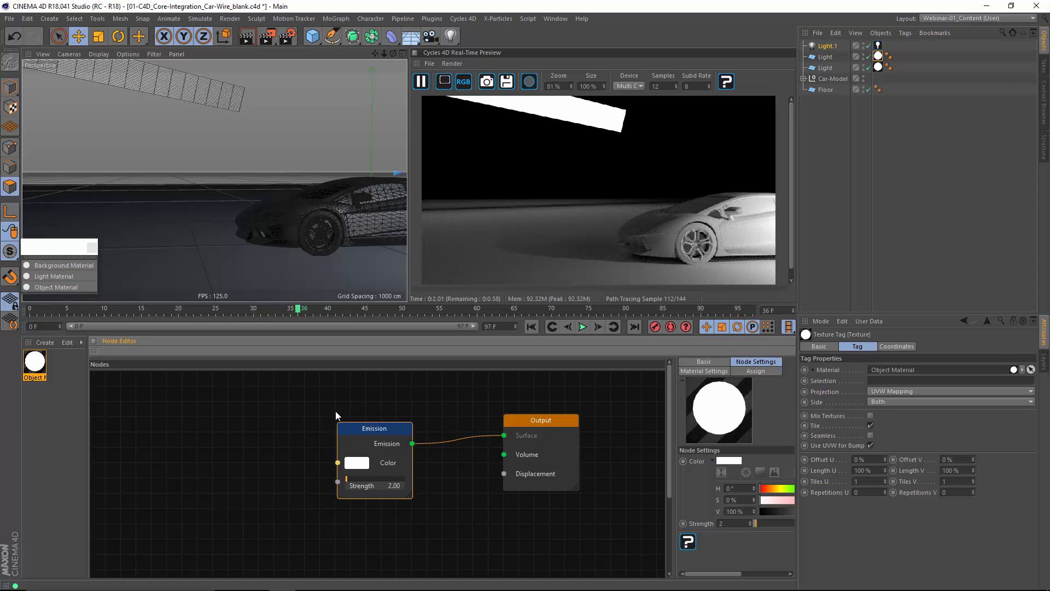
scroll(400, 419, down, 3)
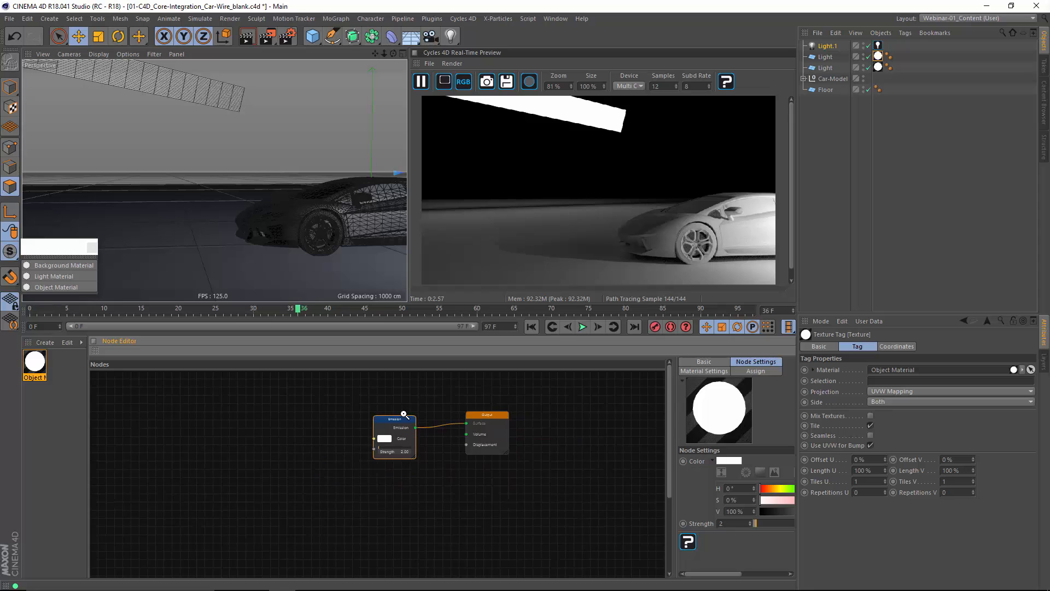
scroll(422, 414, up, 3)
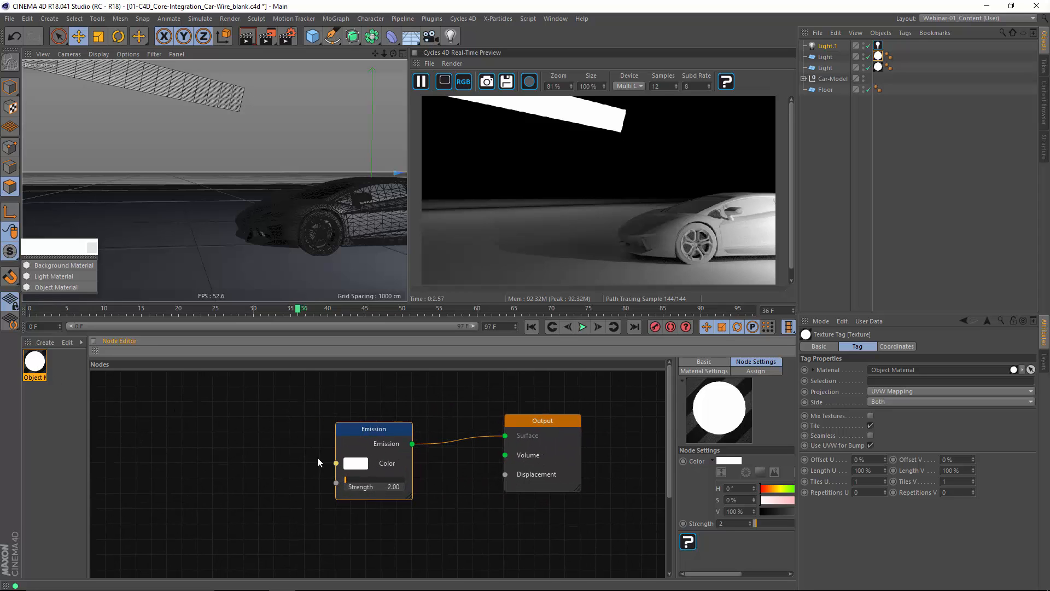
middle_drag(449, 401, 408, 405)
drag(493, 422, 491, 434)
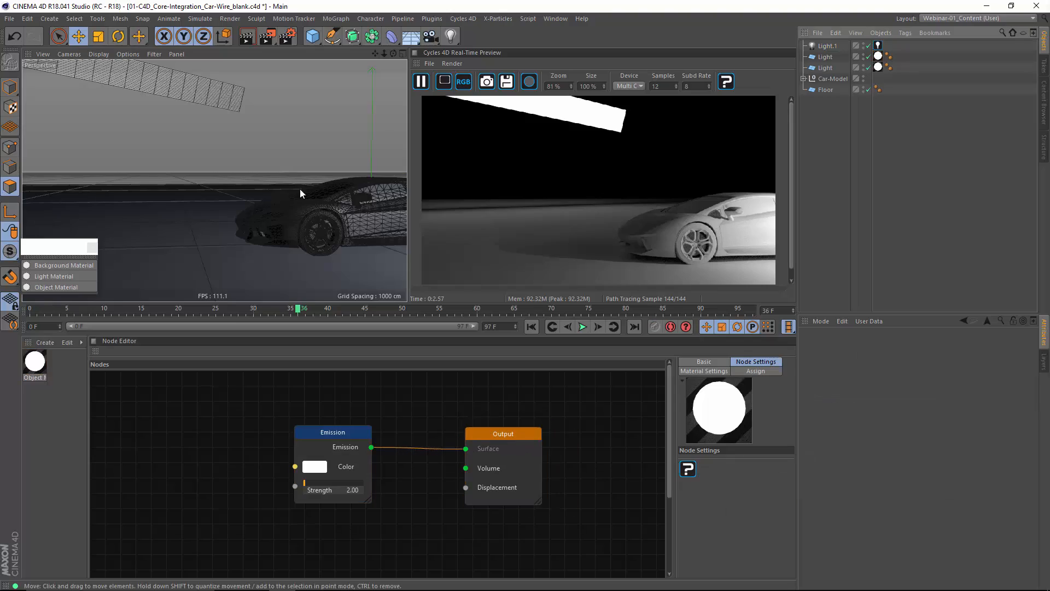
- Orbit to a view of the whole car from the front, and check the reference video 01-Webinar-01-Car-Wire_v012 in Filme & TV
alt+drag(305, 218, 359, 240)
alt+drag(213, 181, 216, 210)
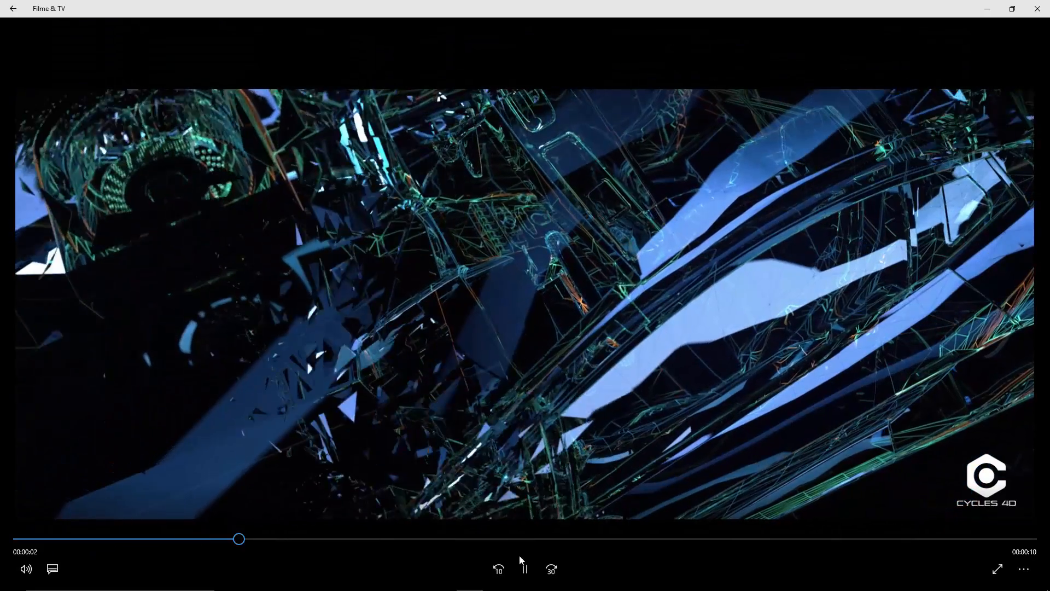
click(531, 282)
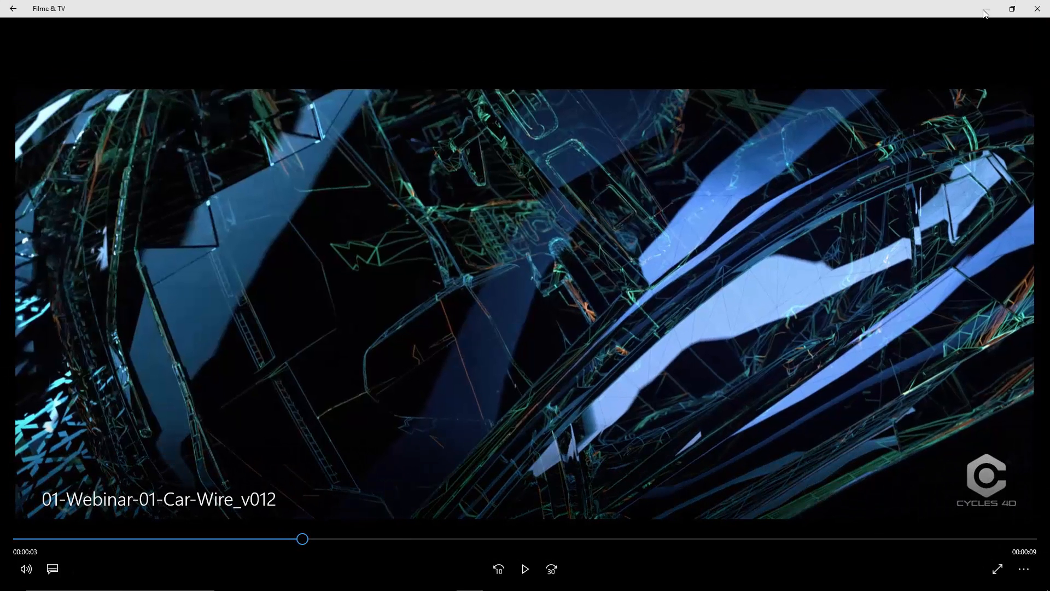
click(984, 11)
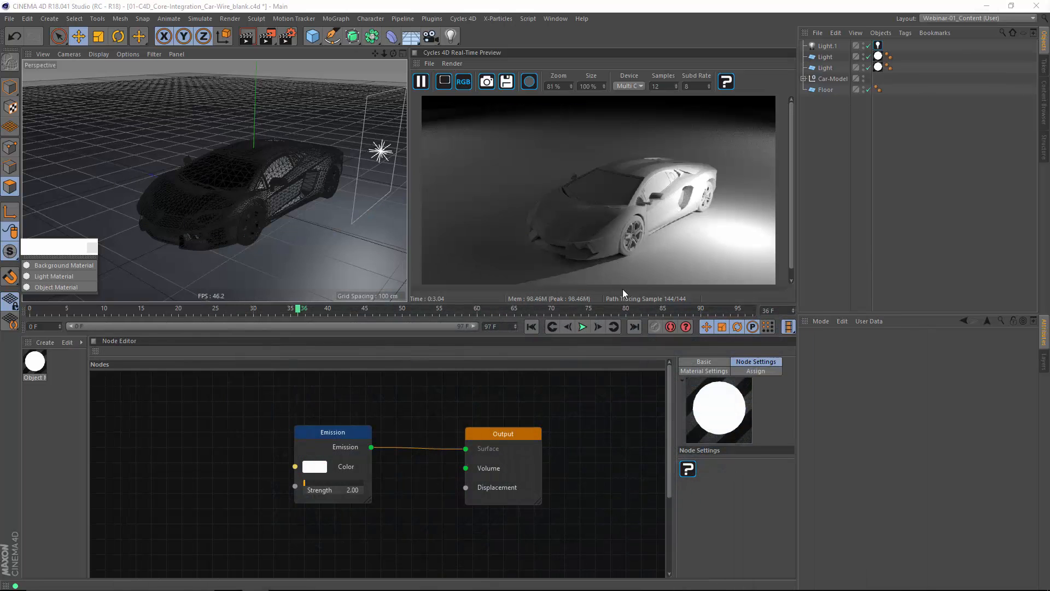
- Create a new Cycles 4D Object Material and apply it to the Car-Model null
click(60, 285)
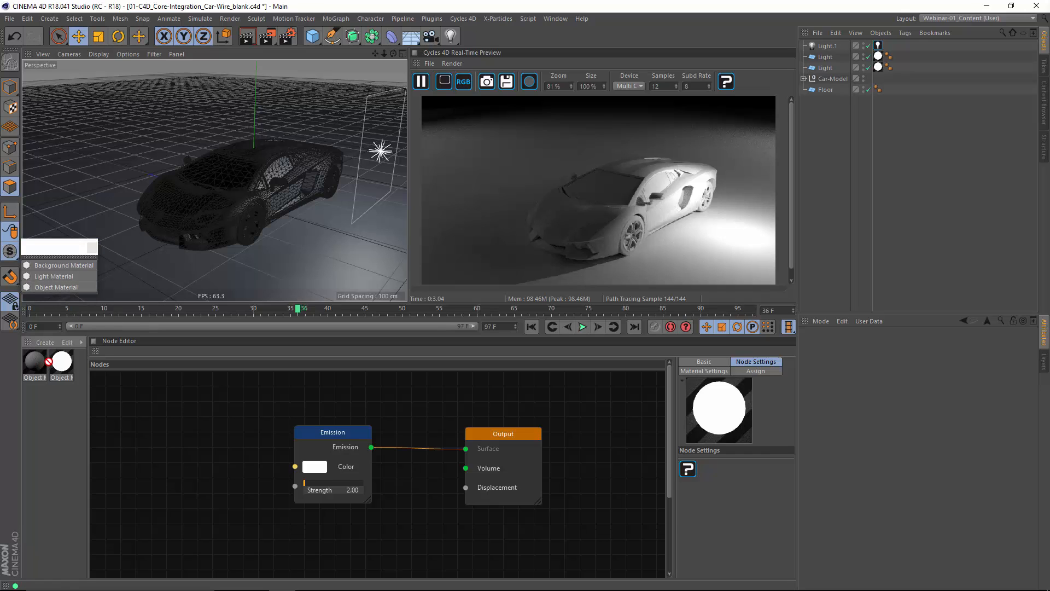
drag(49, 362, 118, 348)
drag(841, 80, 843, 81)
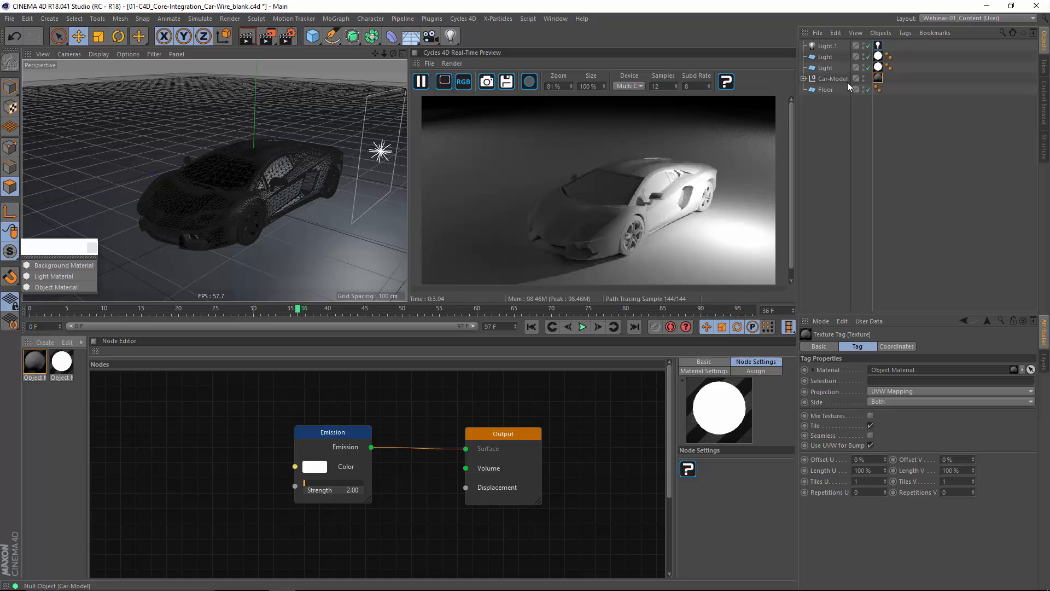
- Replace the car material's Diffuse BSDF with an Emission shader connected to the Output's Surface socket, and disable the Floor object
click(44, 375)
middle_drag(359, 418, 451, 384)
drag(448, 429, 325, 442)
right_click(344, 441)
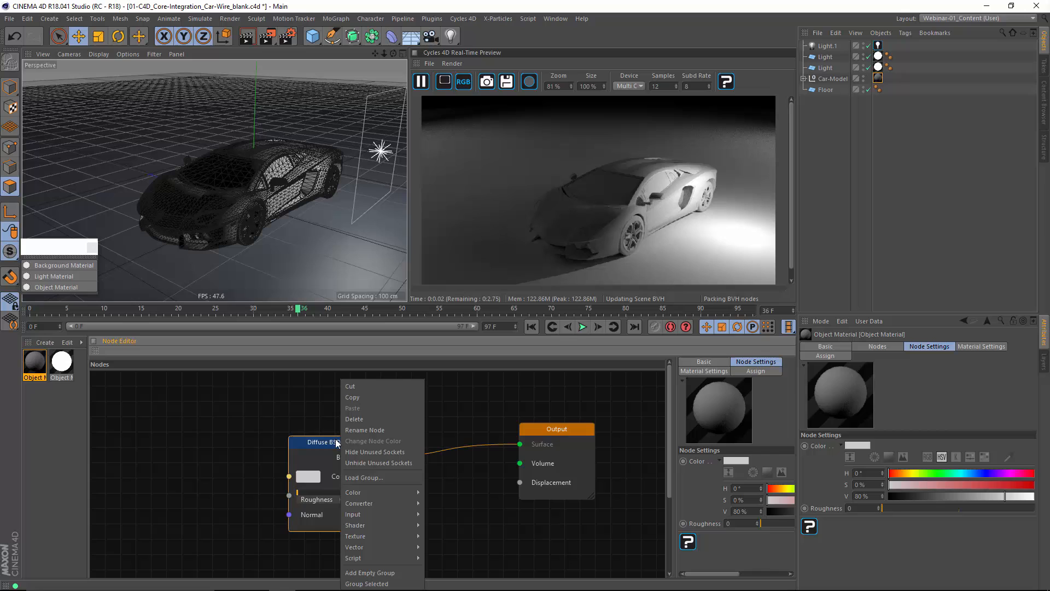
click(371, 420)
right_click(305, 458)
mouse_move(336, 527)
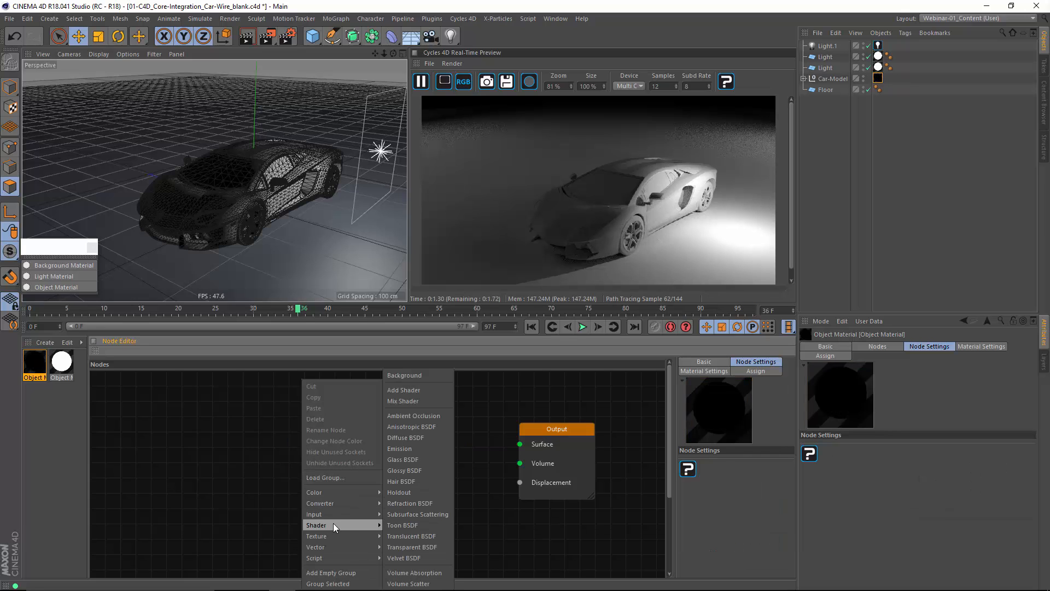
click(399, 448)
drag(376, 479, 519, 443)
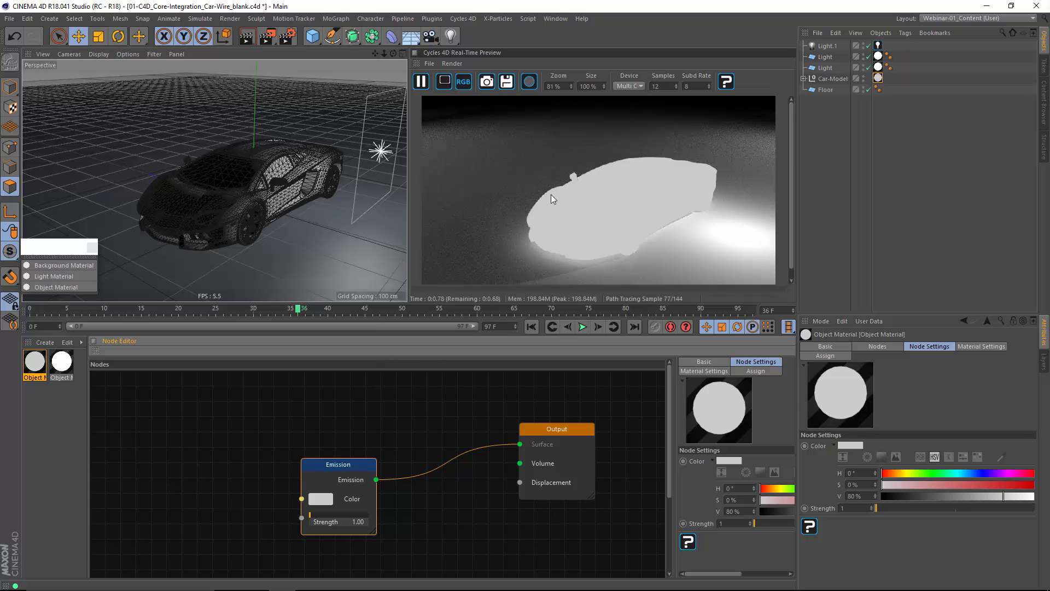
click(868, 89)
- Add a Glass BSDF shader node to the car material and place it above the Emission node
drag(352, 465, 348, 513)
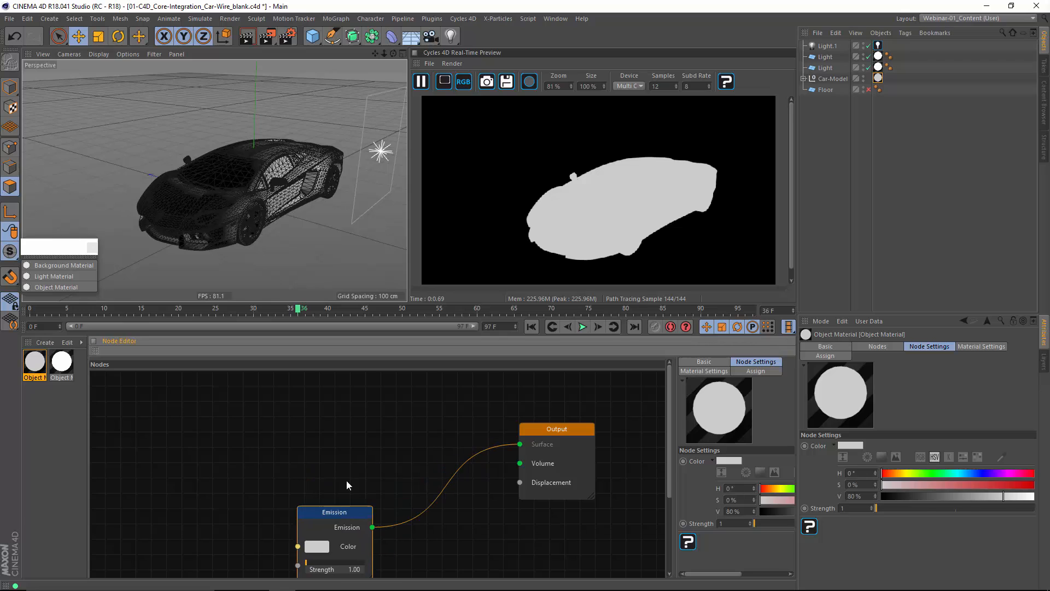
click(320, 425)
right_click(309, 418)
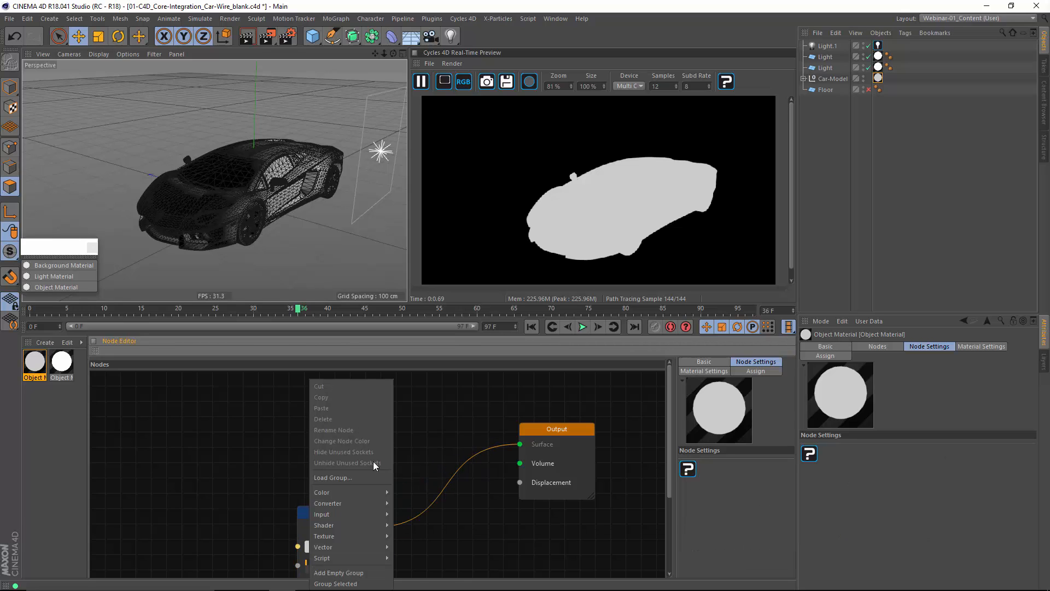
mouse_move(356, 525)
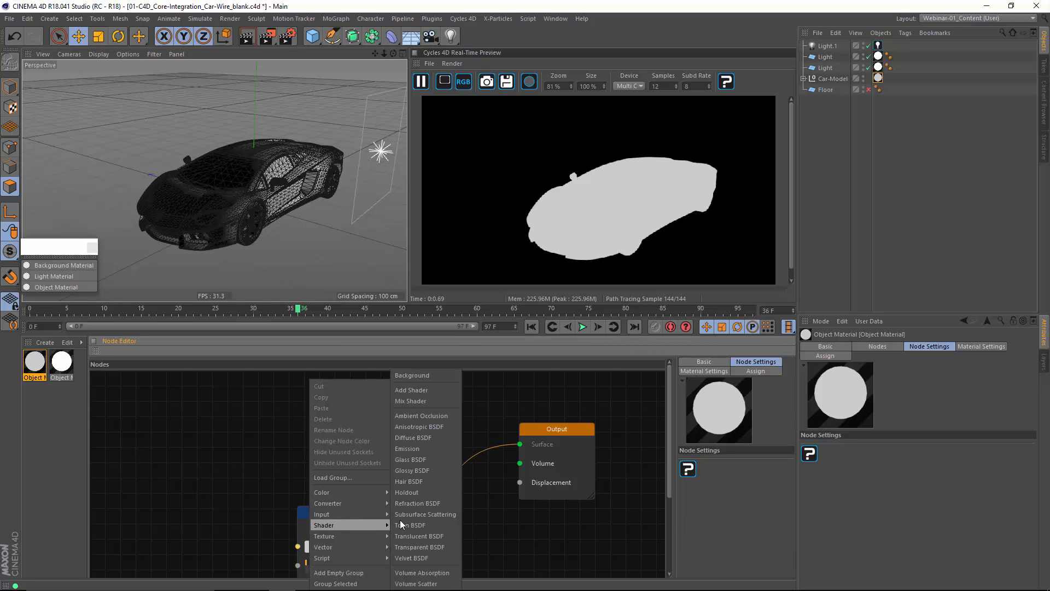
click(416, 460)
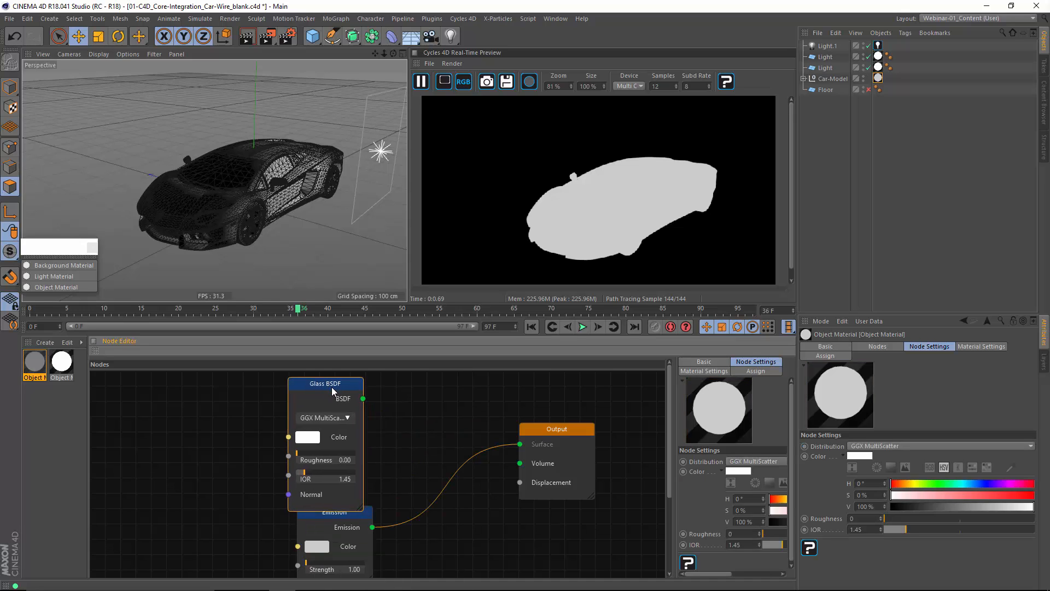
drag(331, 386, 336, 382)
middle_drag(395, 398, 363, 436)
drag(309, 414, 316, 386)
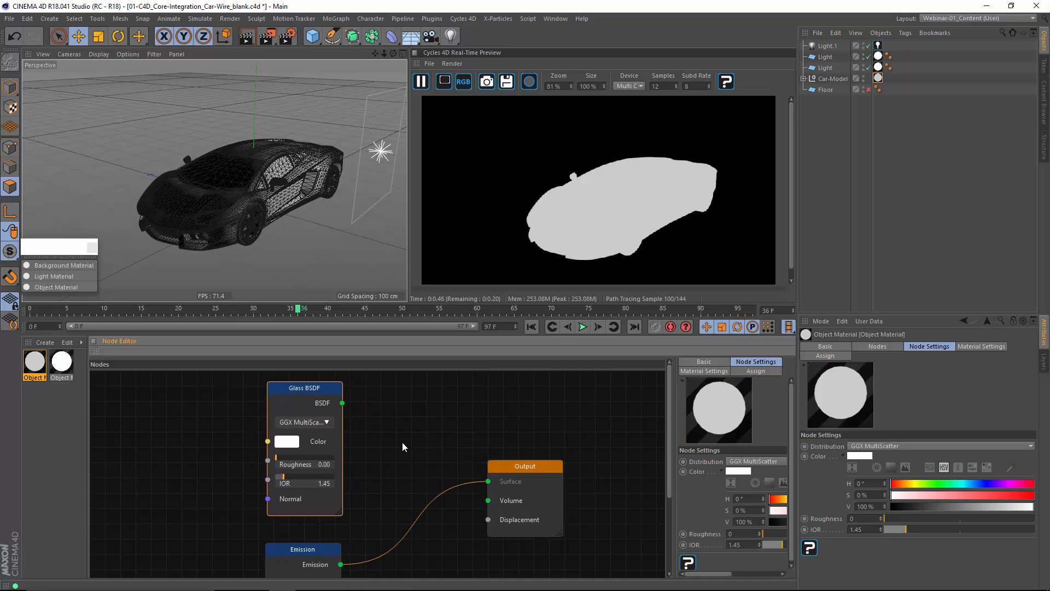
- Insert a Mix Shader before the Output's Surface socket, connecting Glass BSDF to Shader1 and Emission to Shader2
drag(537, 462, 555, 461)
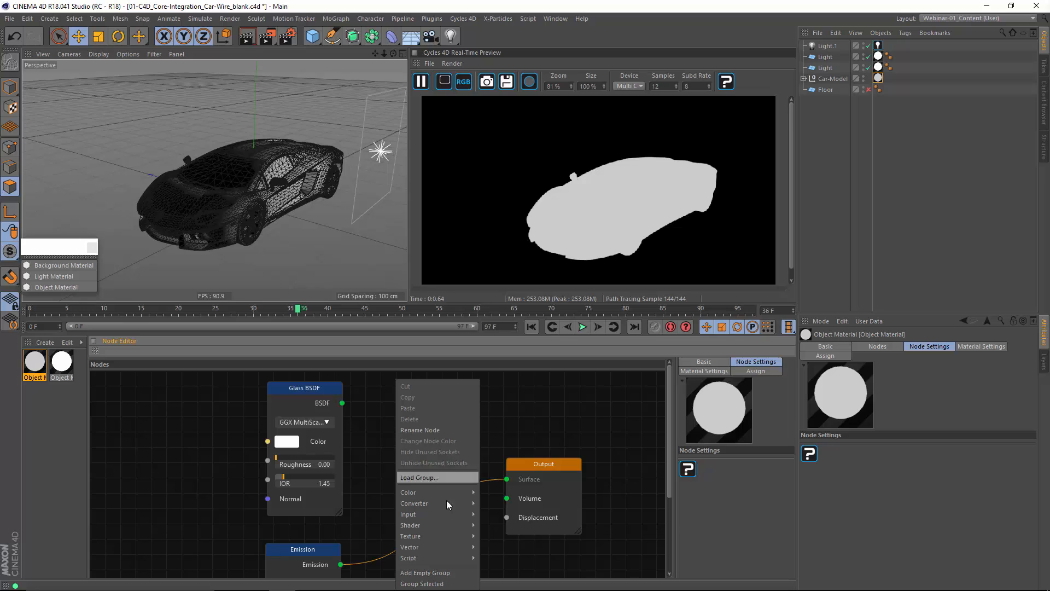
mouse_move(435, 523)
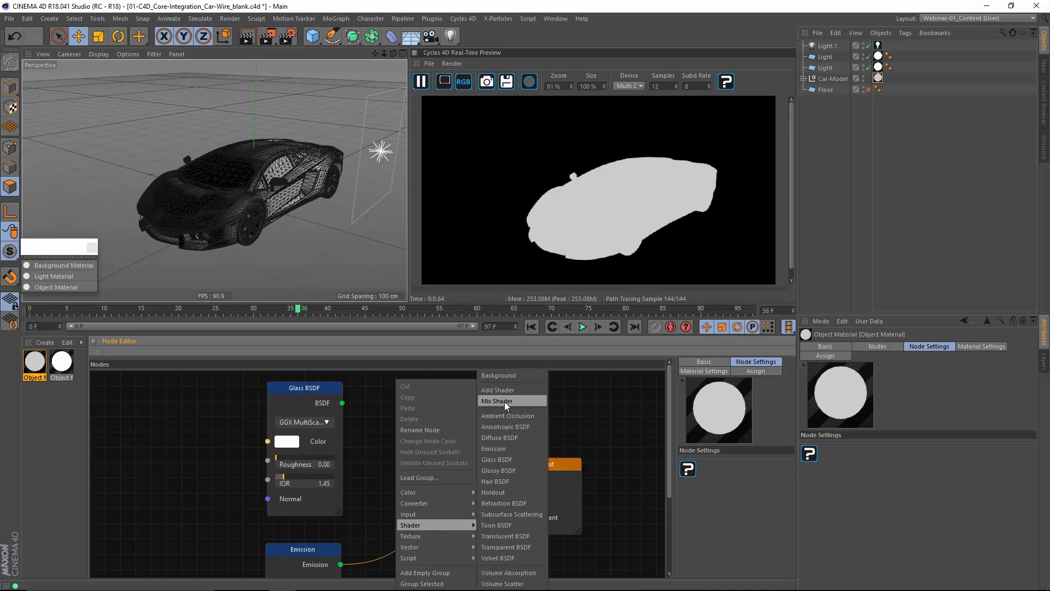
click(504, 402)
drag(430, 442, 417, 447)
drag(376, 495, 376, 549)
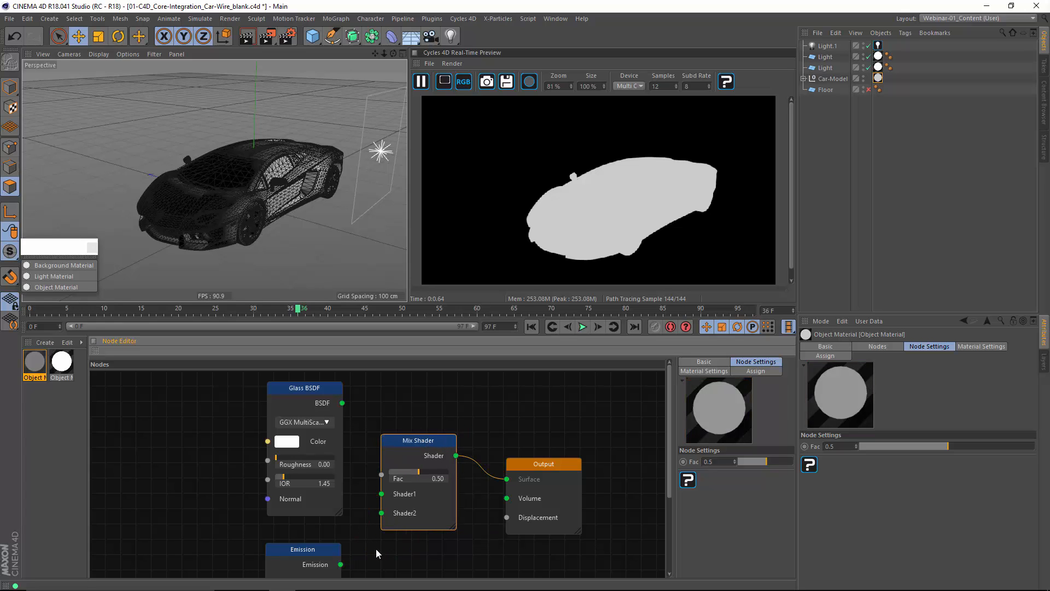
drag(390, 498, 410, 498)
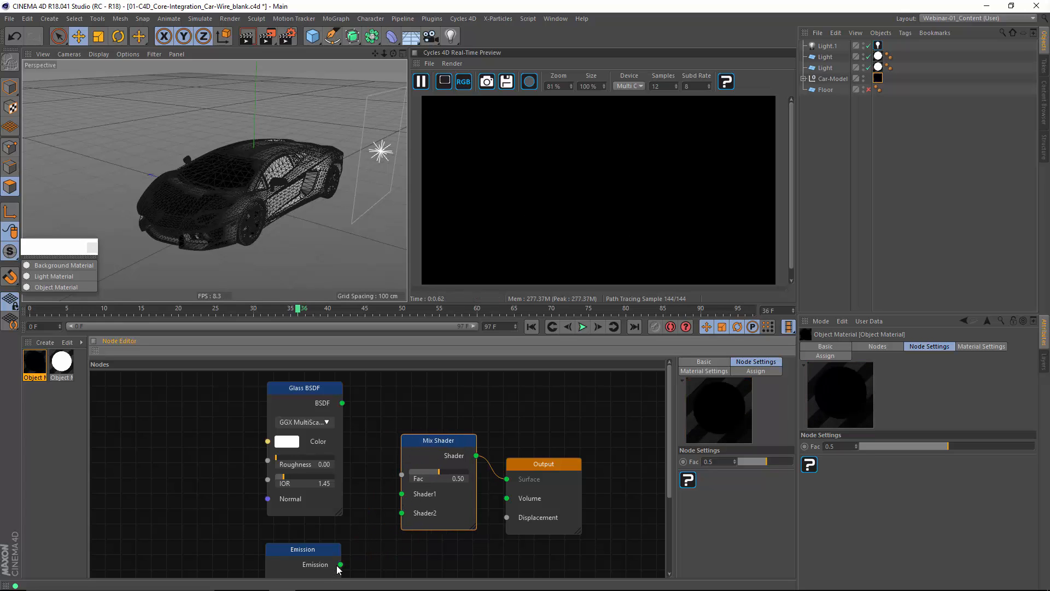
drag(339, 566, 402, 514)
drag(343, 403, 402, 494)
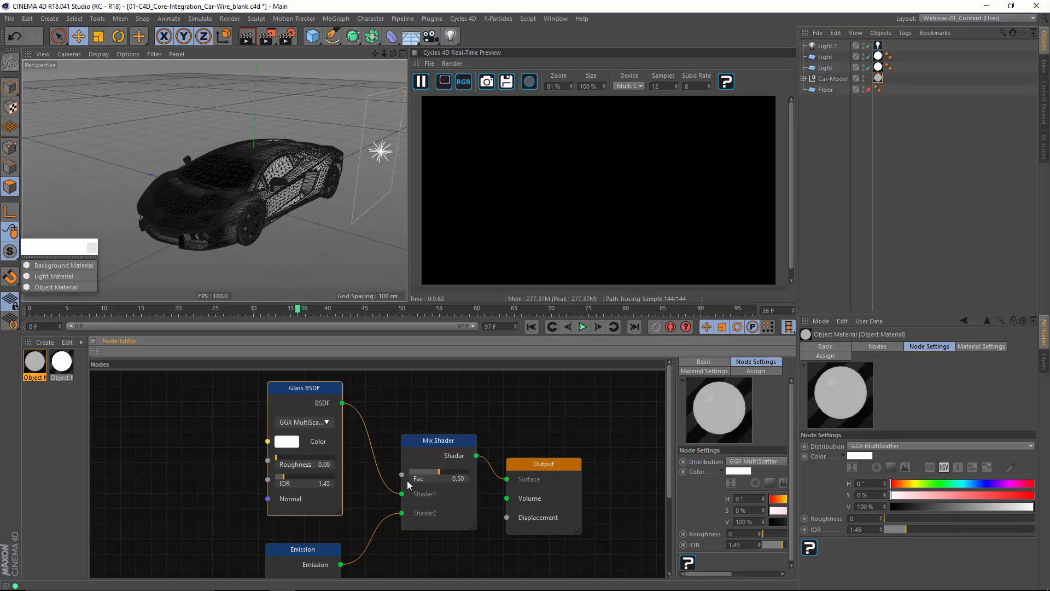
- Switch to the Cycles4D-Slides_2017 PDF in Adobe Acrobat and go through the slides explaining the Mix Shader's Fac input
key(alt+Tab)
key(Tab)
key(alt+Tab)
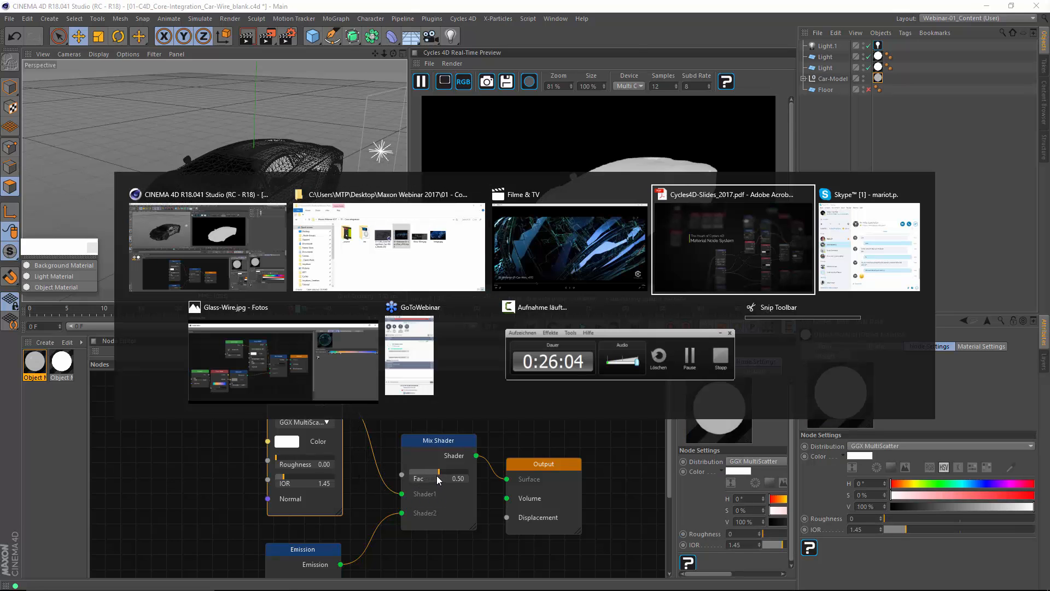
click(503, 471)
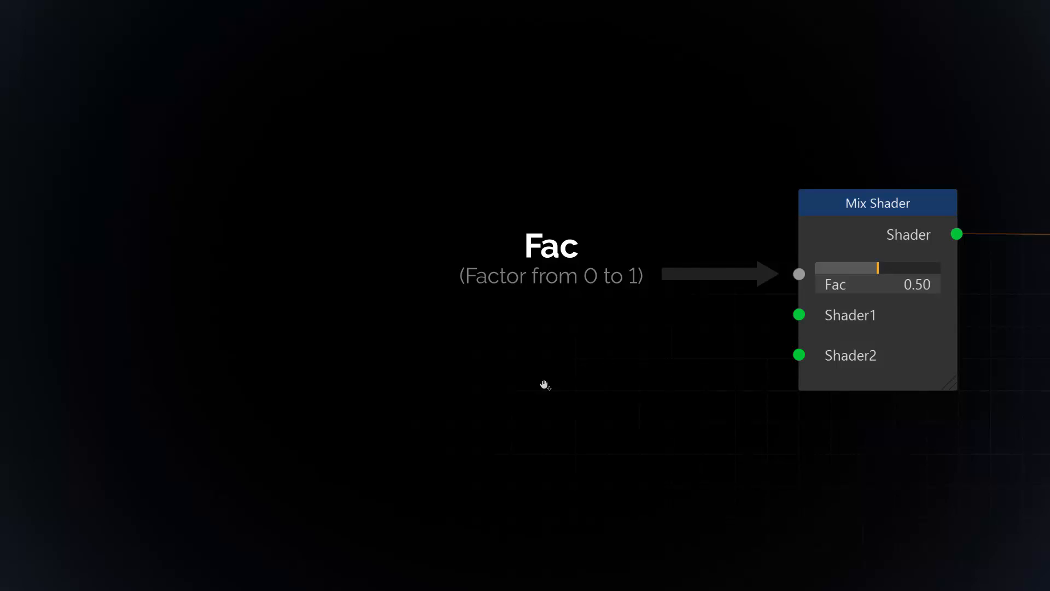
click(544, 385)
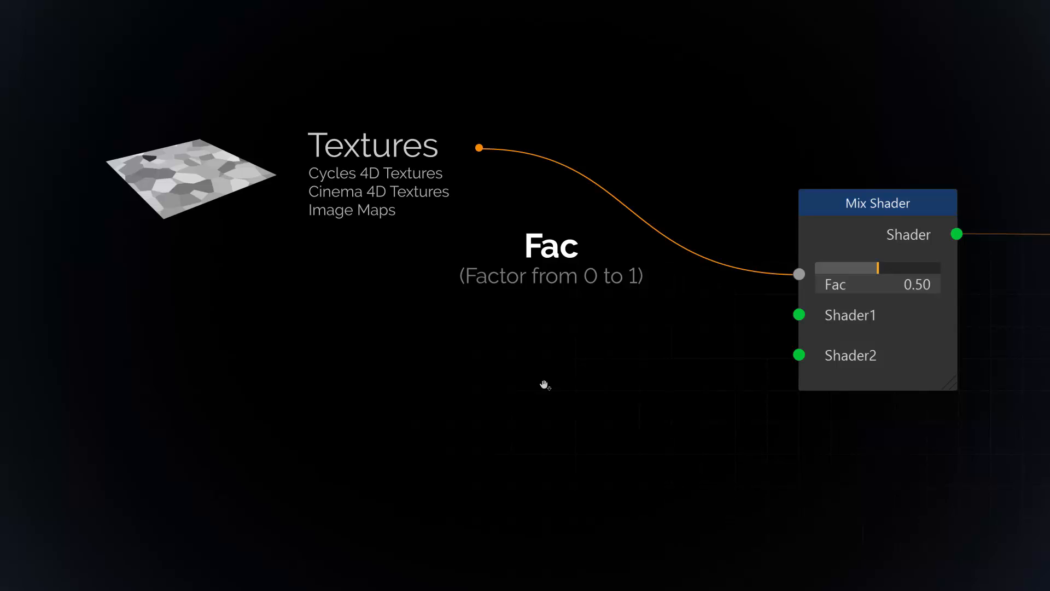
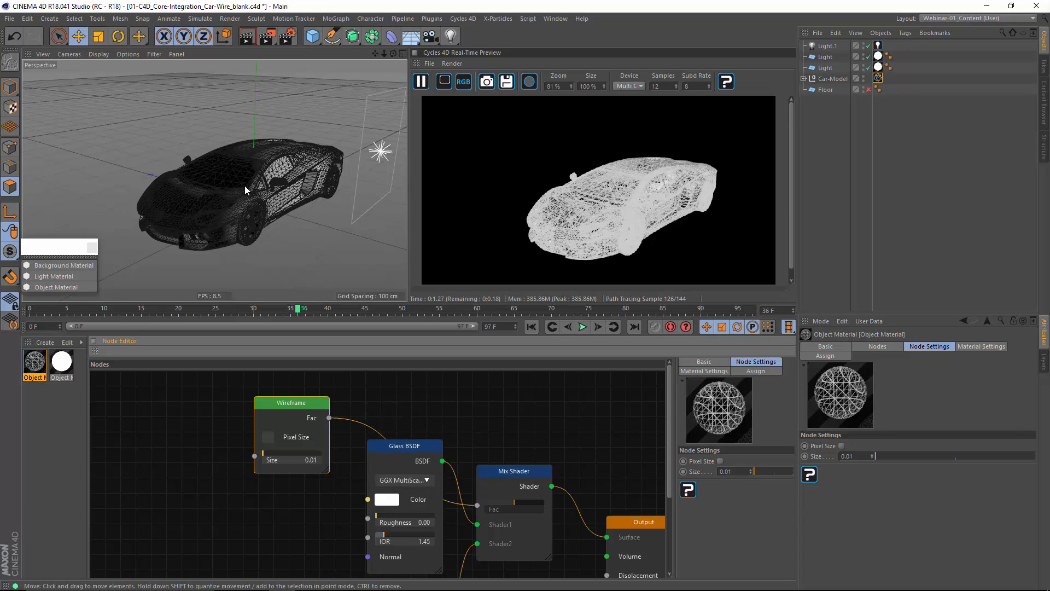
- Enable Pixel Size on the Wireframe node with a size of 0.1, and inspect the wires on the car up close
alt+right_drag(234, 178, 295, 168)
drag(296, 409, 331, 394)
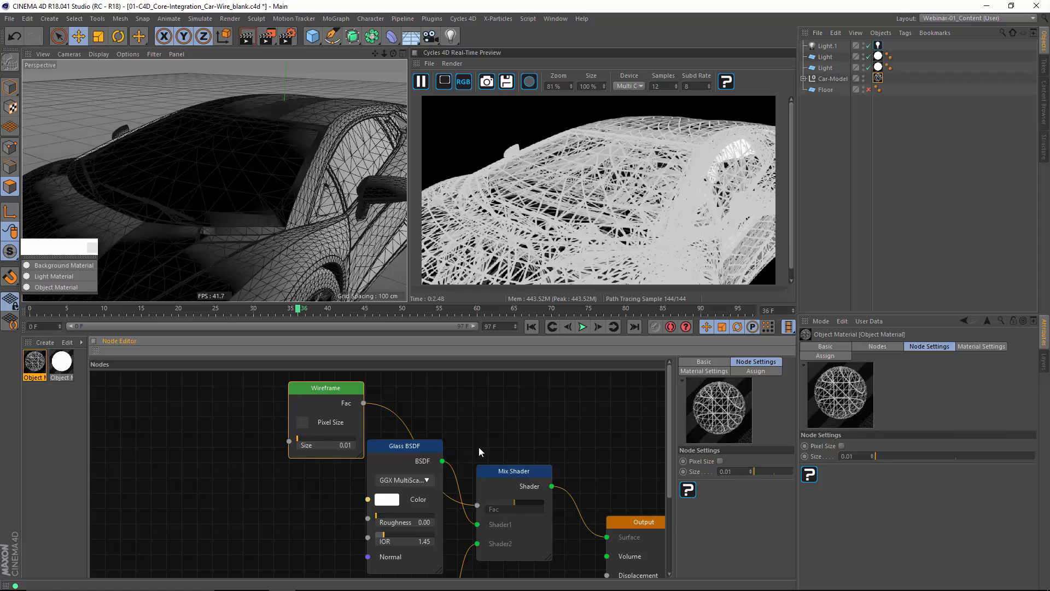
click(720, 461)
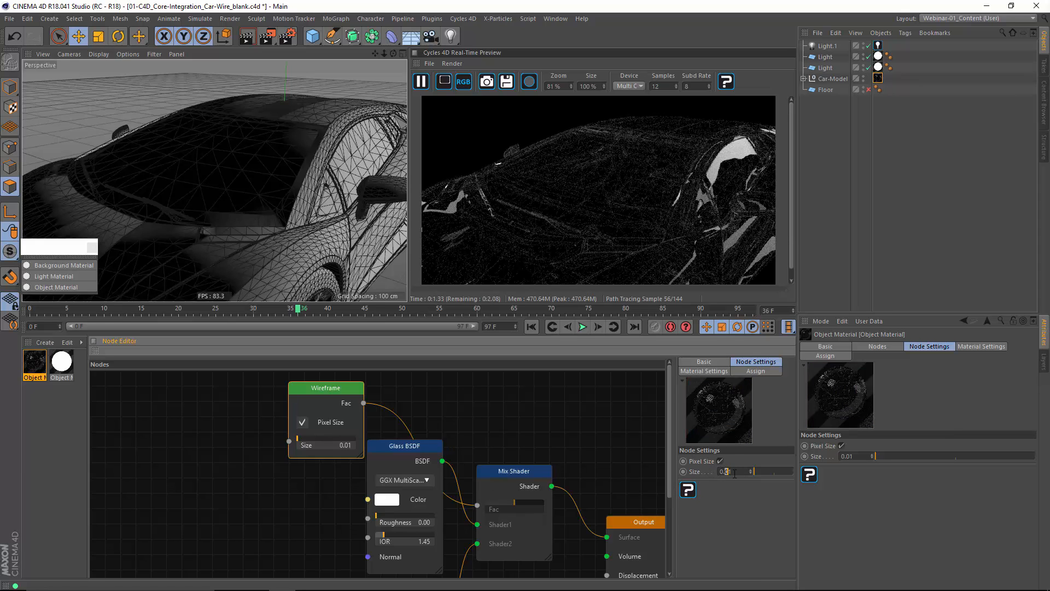
text(1)
key(Return)
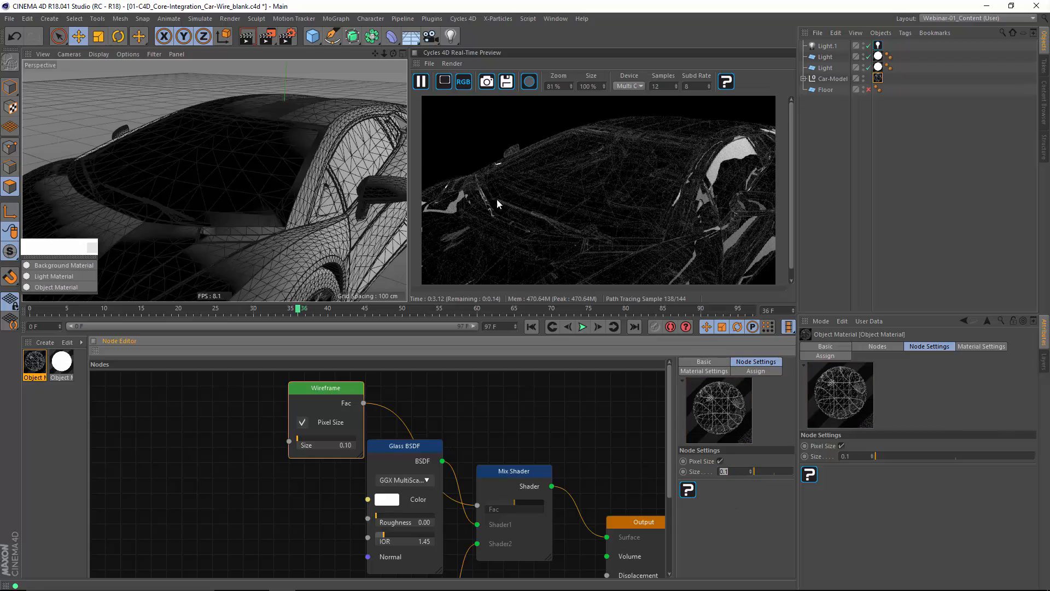
alt+drag(264, 189, 297, 172)
alt+drag(271, 221, 371, 213)
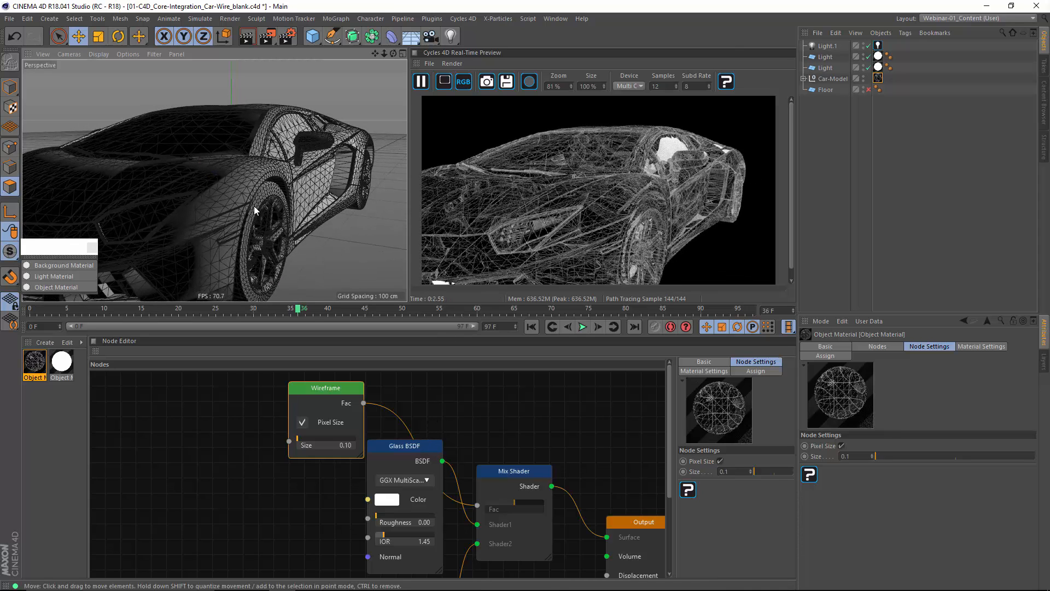
- Spread out the Glass BSDF, Emission and Mix Shader nodes so their connections are easier to read
drag(400, 452, 387, 480)
middle_drag(511, 435, 509, 343)
drag(399, 518, 369, 538)
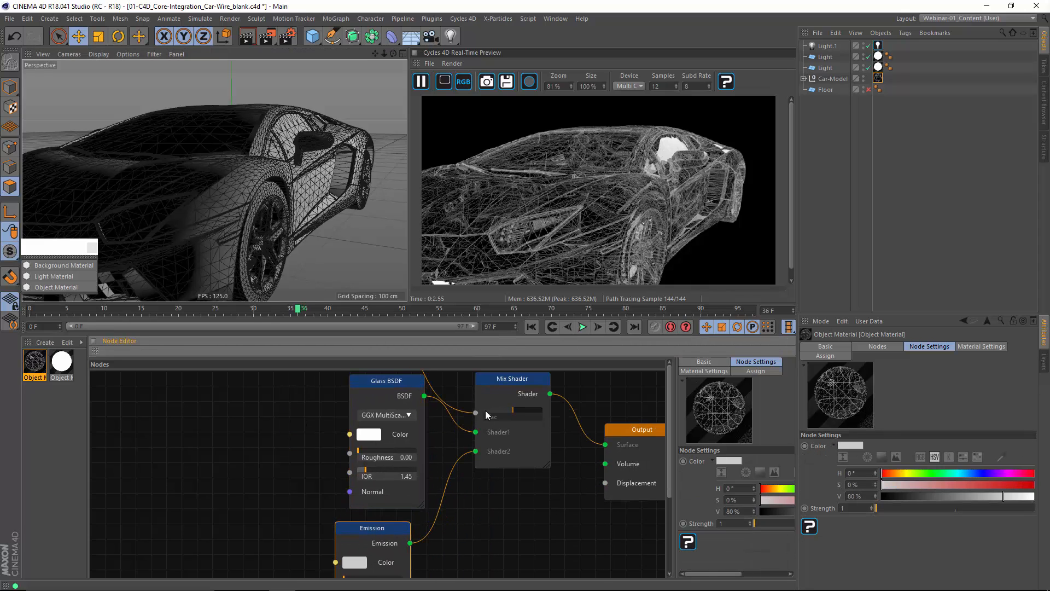
drag(505, 390, 526, 420)
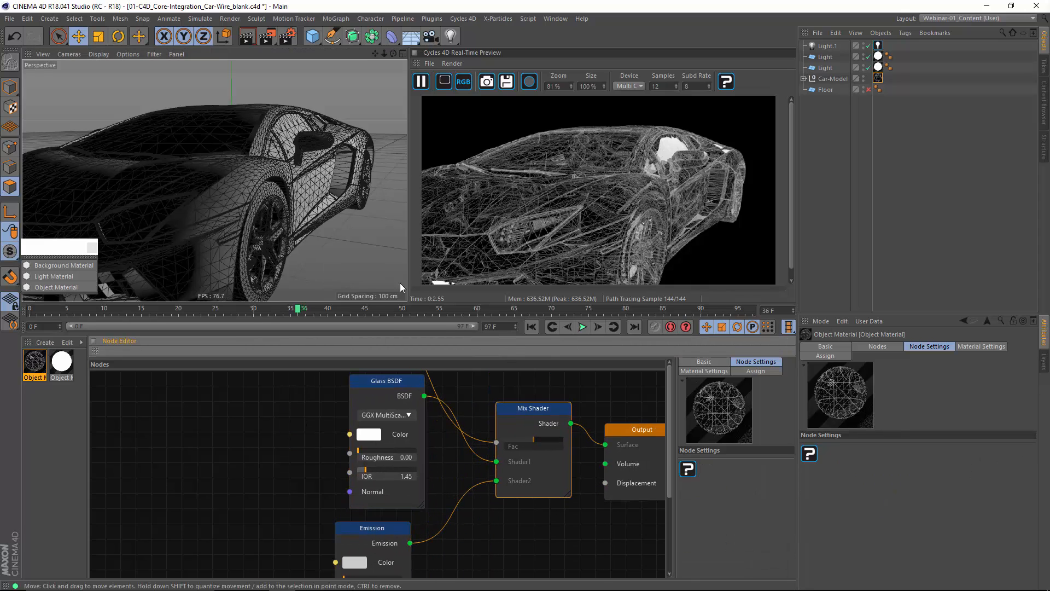
- Position the Emission node just below Glass BSDF and connect its Emission output directly to the Output's Surface socket
click(372, 531)
drag(366, 530, 387, 527)
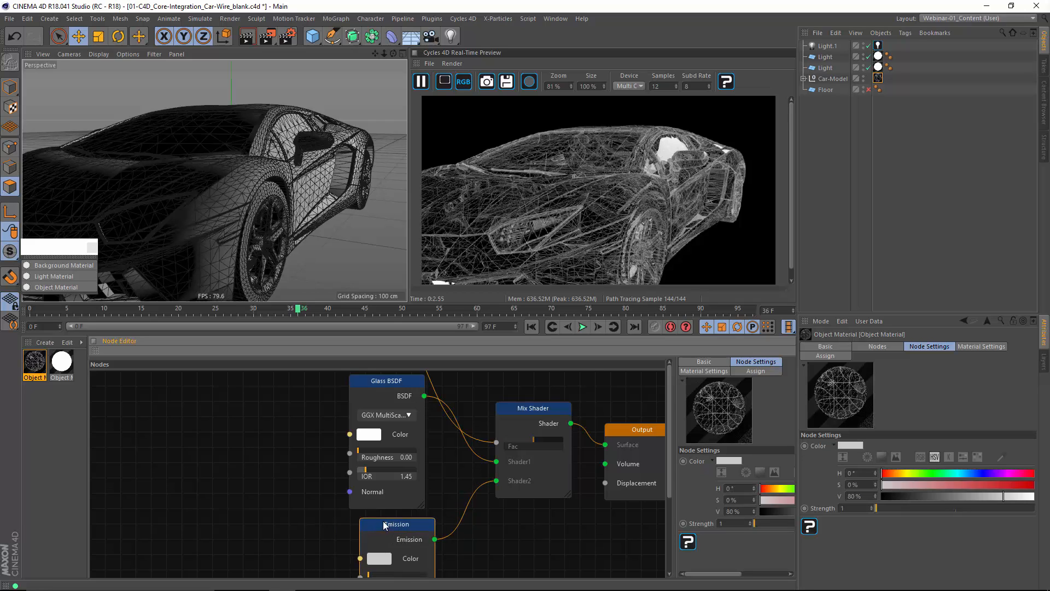
click(532, 501)
middle_drag(505, 520, 524, 471)
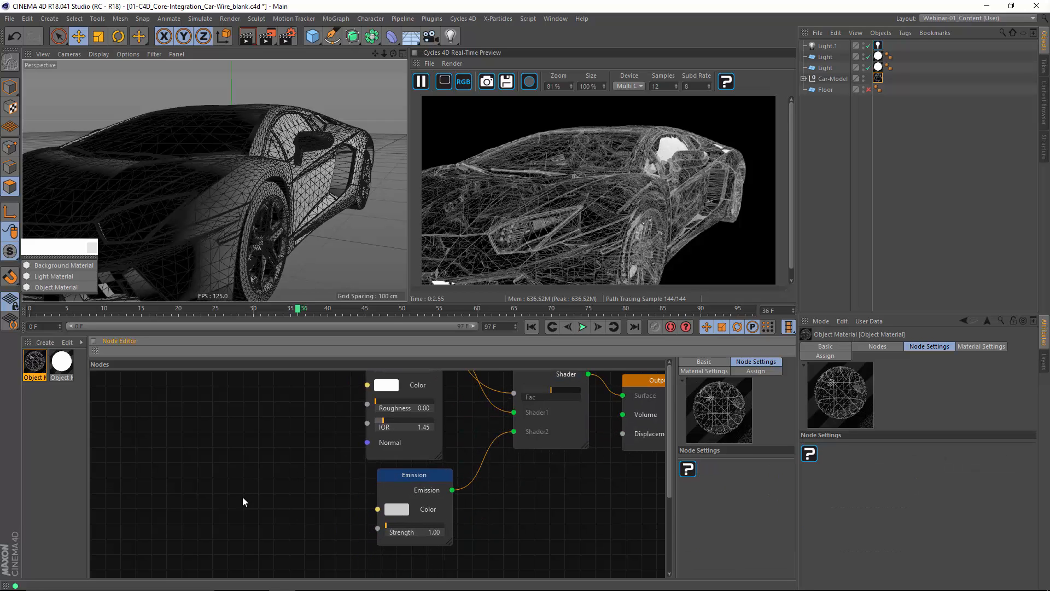
drag(393, 472, 392, 481)
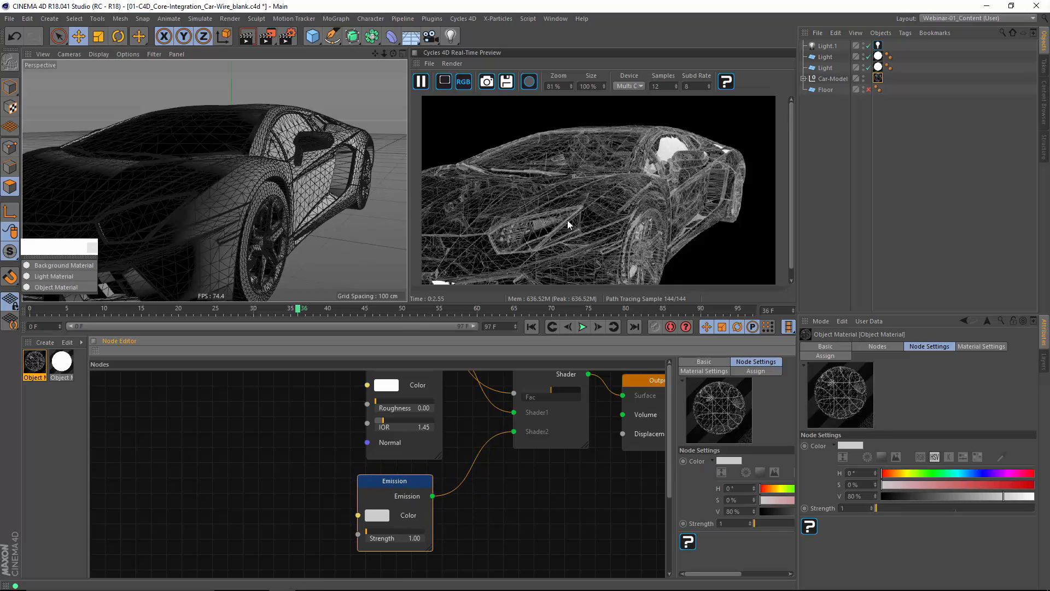
click(181, 490)
drag(433, 496, 622, 395)
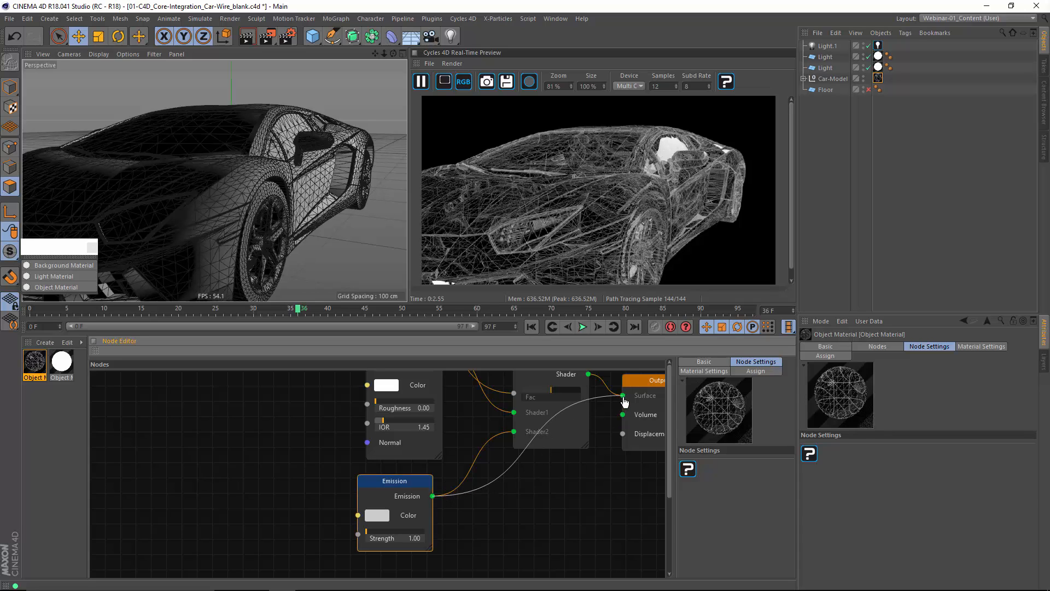
- Add a Fresnel node, connect its Fac output to the Emission's Color, and view the car from a lower angle
right_click(150, 465)
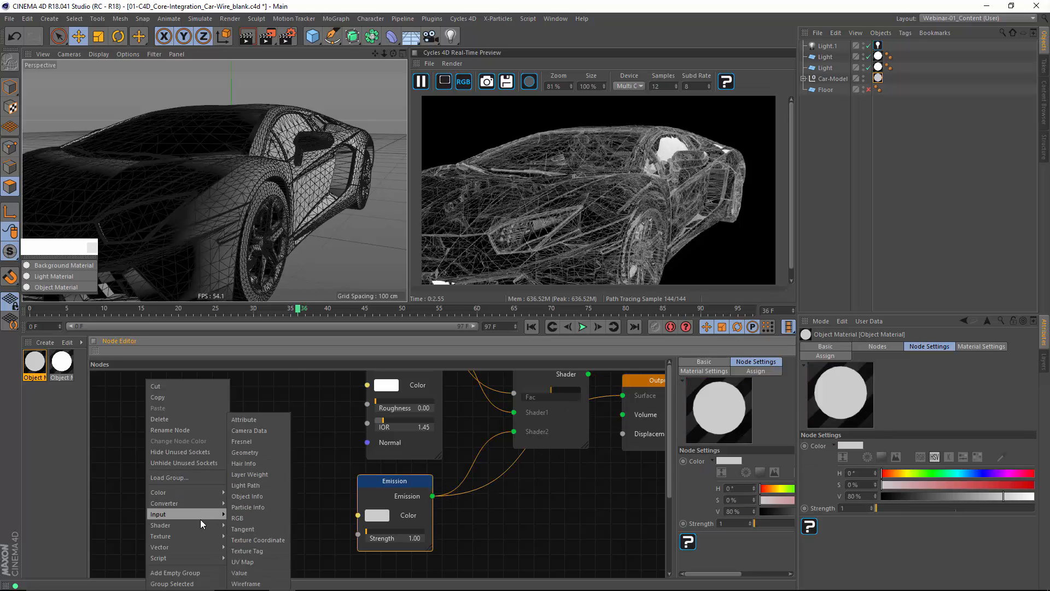
mouse_move(205, 505)
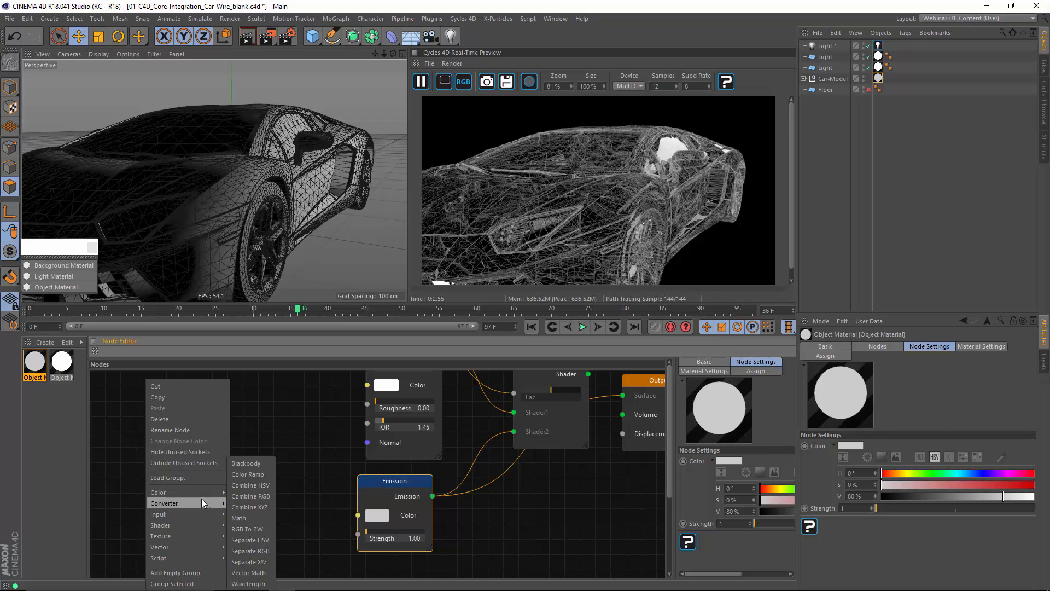
click(247, 441)
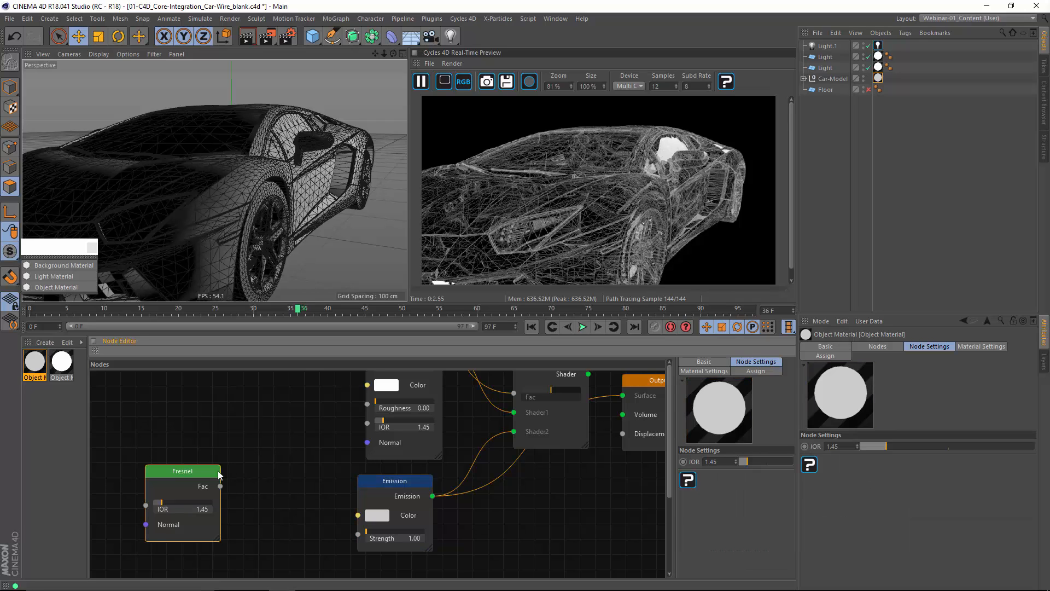
drag(220, 486, 358, 514)
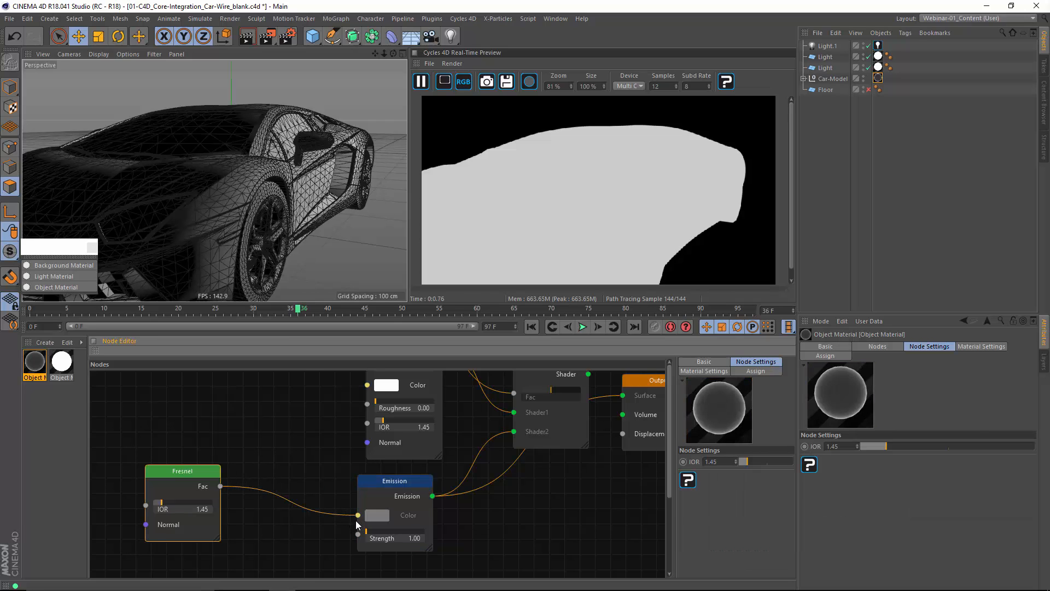
alt+drag(207, 210, 218, 241)
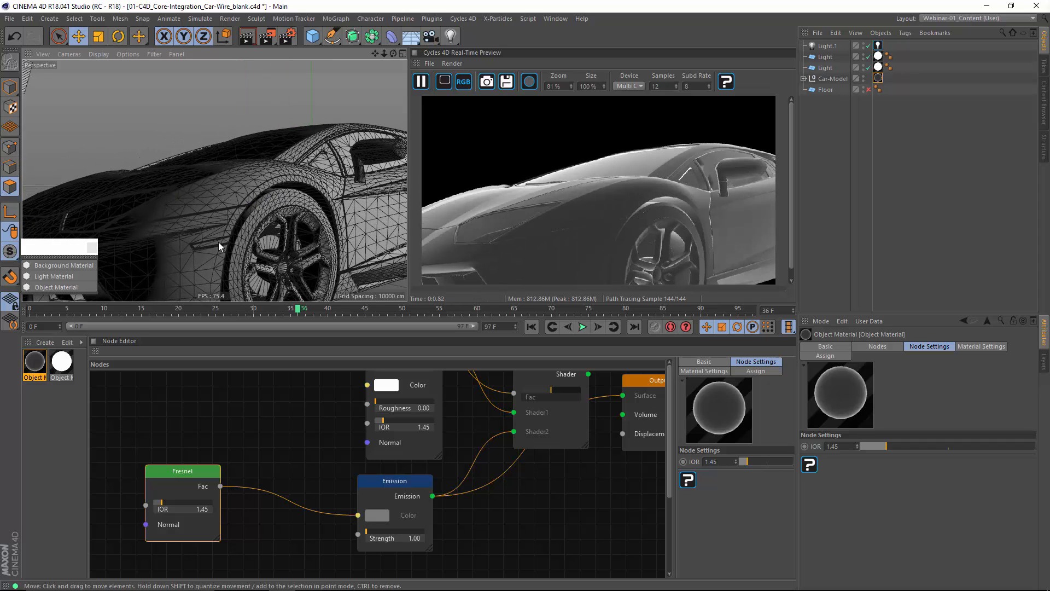
- Set the Fresnel node's IOR to 1.2 and check the effect on the car from another angle
double_click(203, 509)
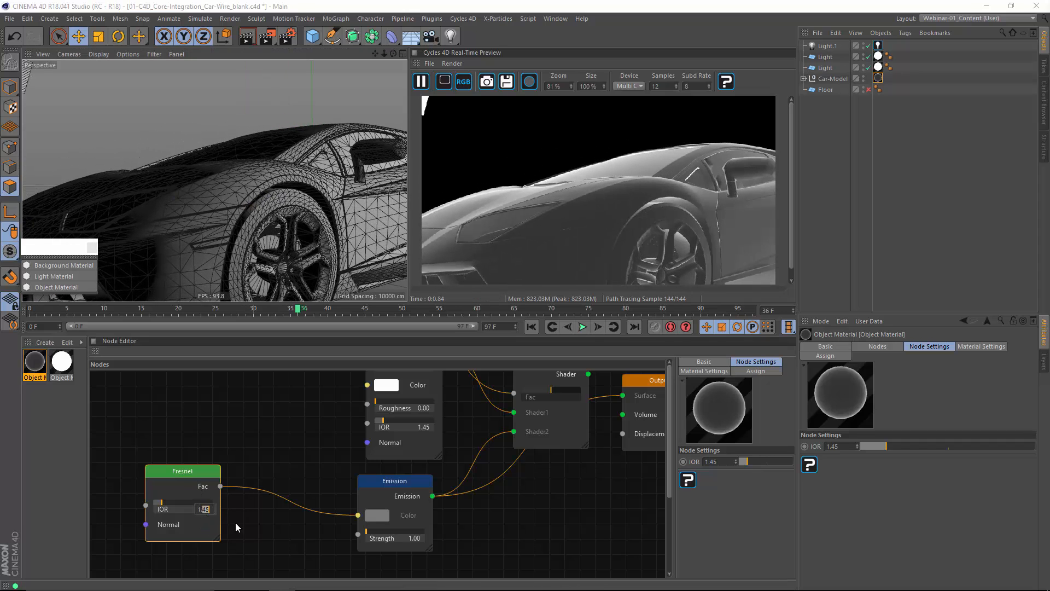
text(2)
key(Return)
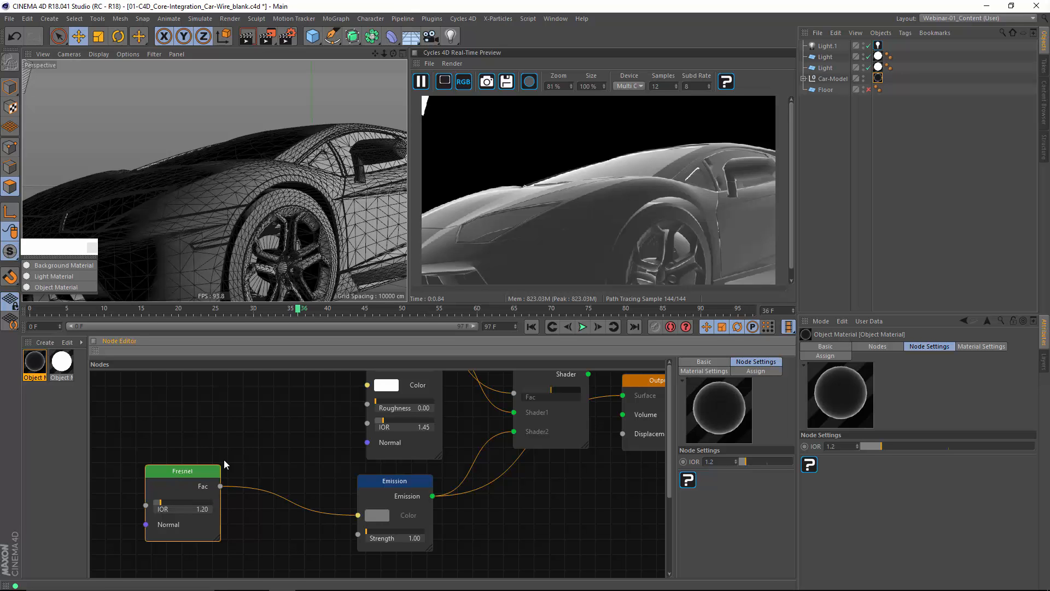
alt+drag(234, 236, 276, 209)
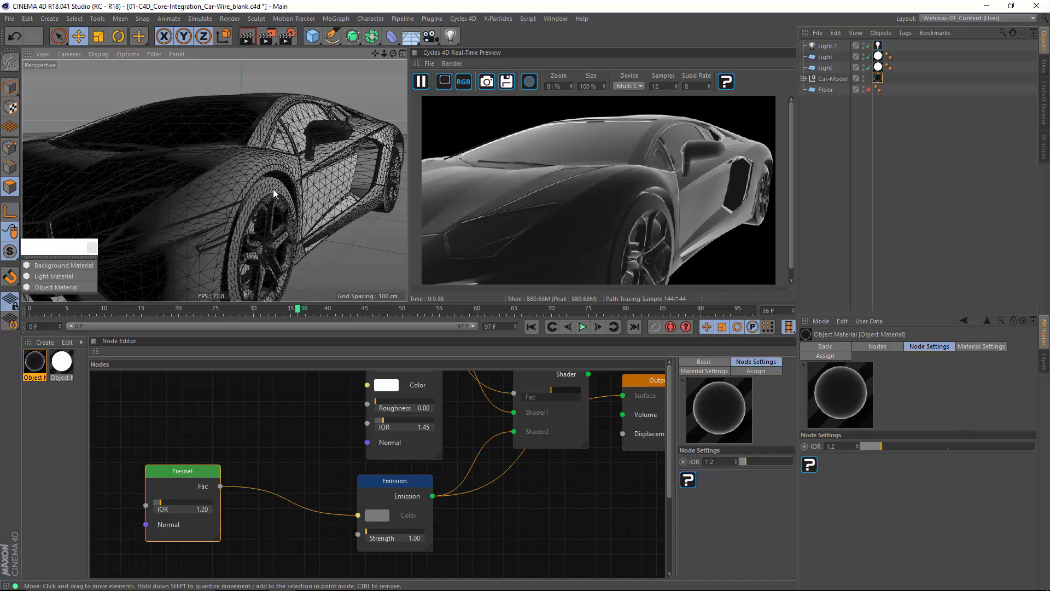
- Switch to the Cycles4D-Slides_2017 PDF in Adobe Acrobat to view the Color Ramp slide, and return to Cinema 4D
key(alt+Tab)
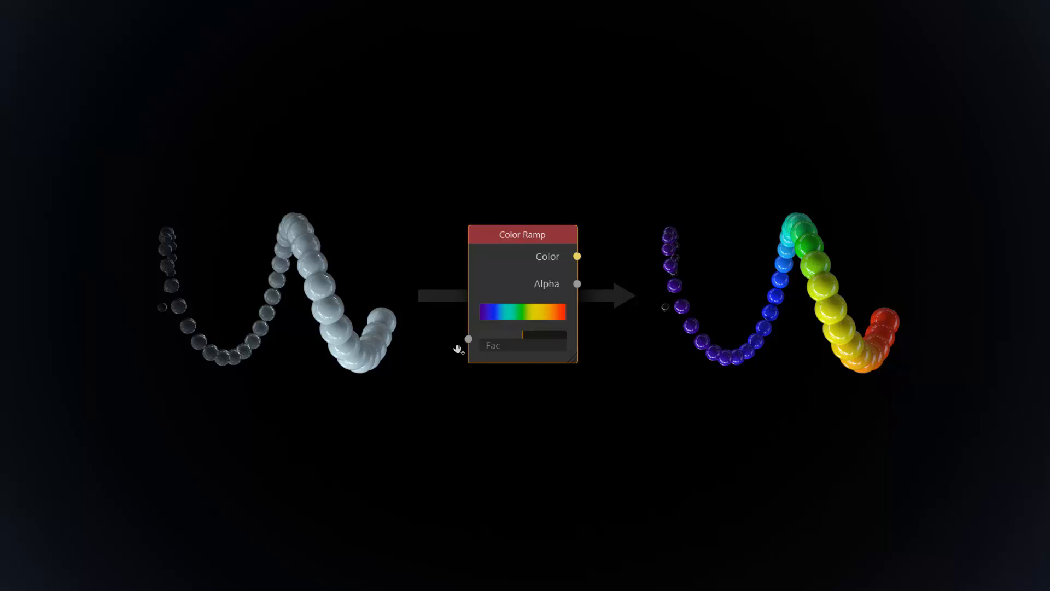
key(alt+Tab)
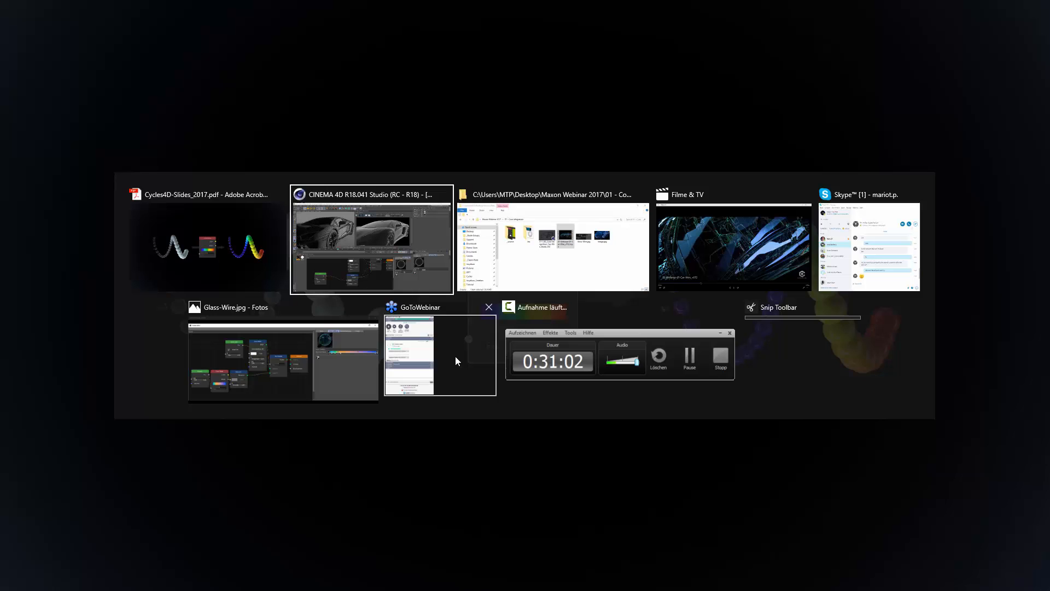
click(398, 260)
click(518, 509)
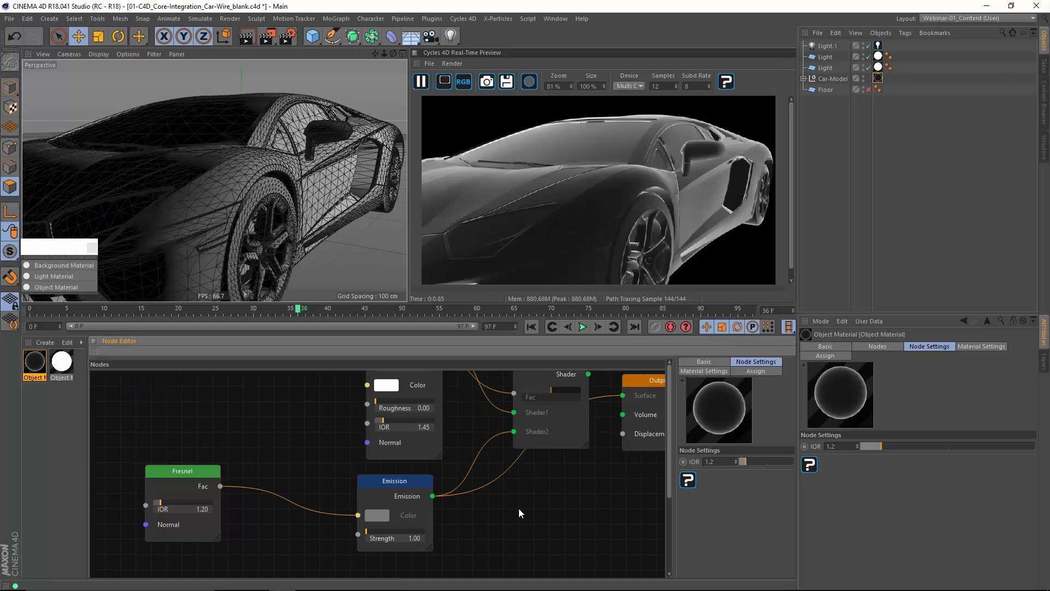
- Insert a Color Ramp converter node between the Fresnel's Fac output and the Emission's Color input
alt+middle_drag(518, 510, 512, 534)
alt+right_drag(513, 534, 545, 514)
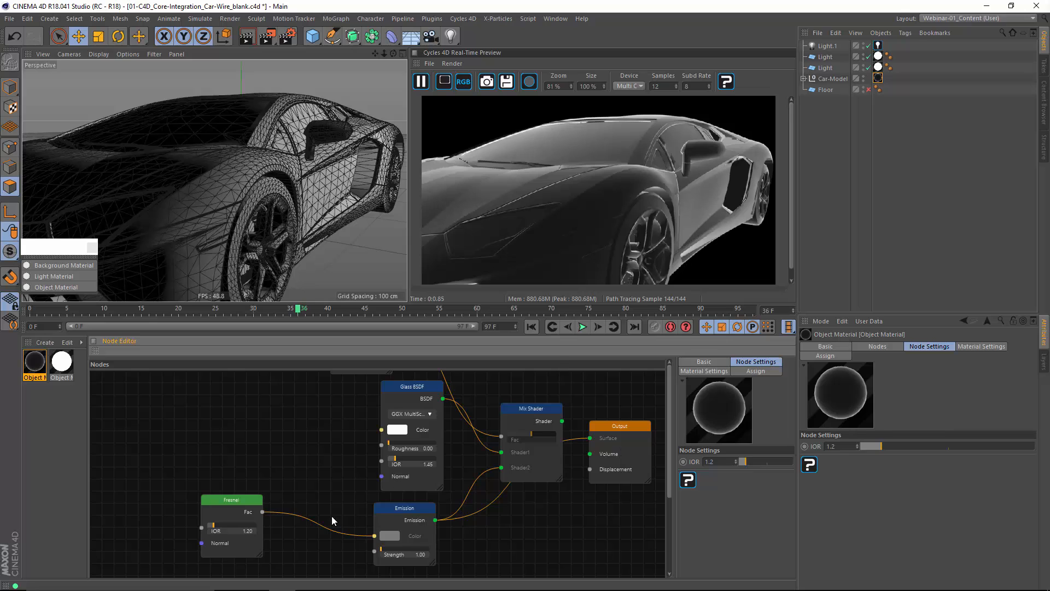
drag(221, 506, 186, 504)
right_click(272, 469)
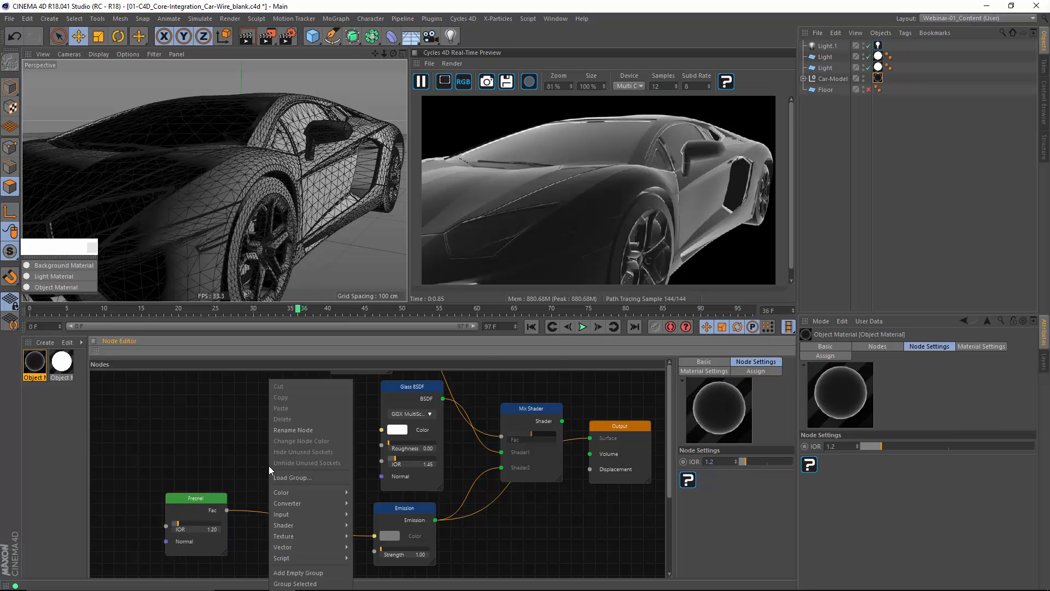
mouse_move(299, 504)
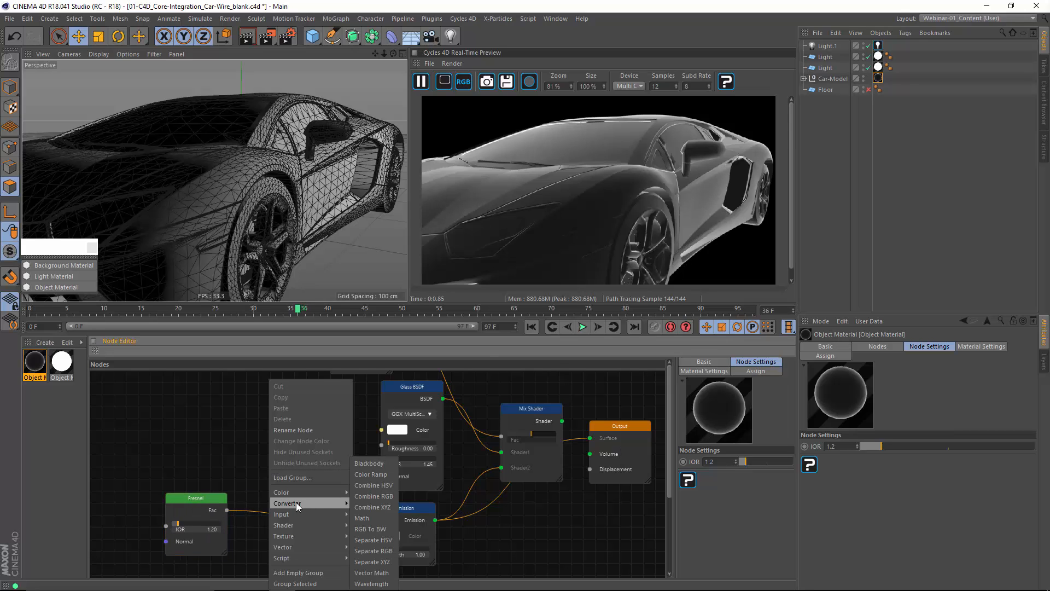
click(368, 475)
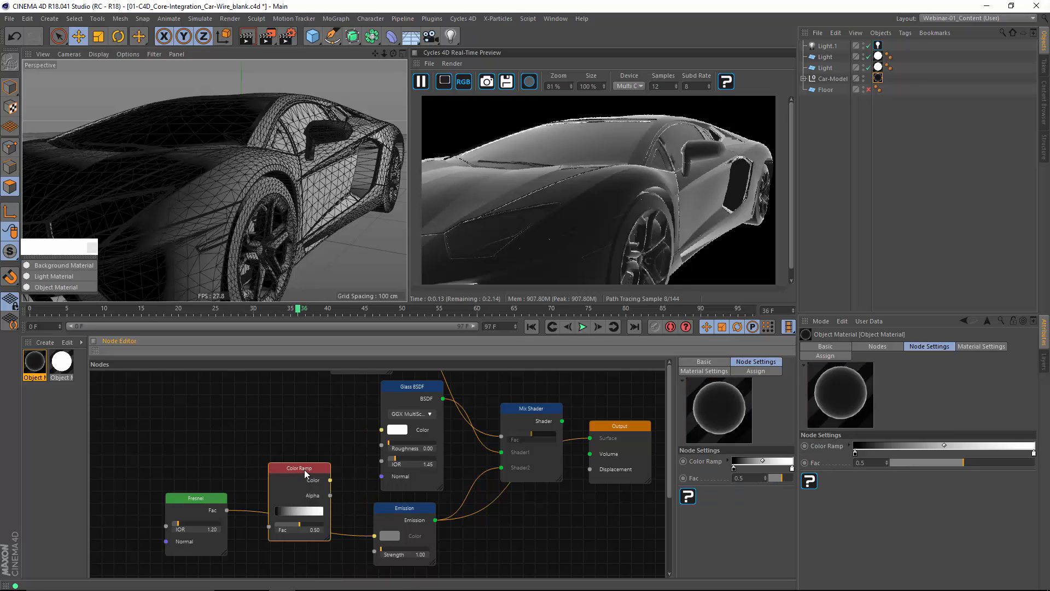
mouse_move(306, 472)
mouse_down()
mouse_move(314, 410)
mouse_move(300, 490)
mouse_up()
middle_drag(528, 525, 512, 502)
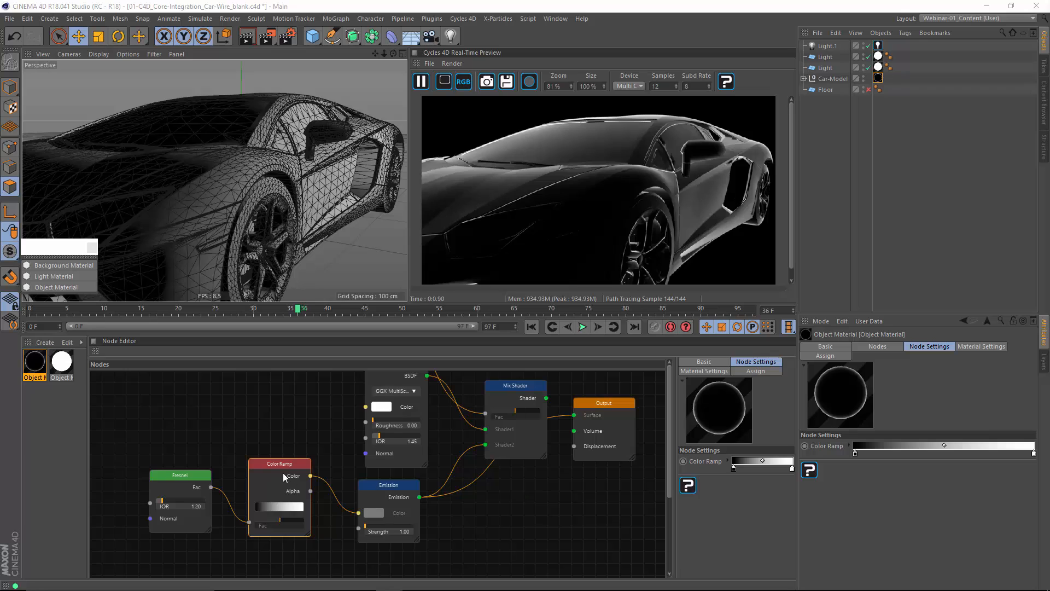
- Change the Color Ramp's white end knot to a darker blue with hue 211° and saturation 100%
click(1034, 454)
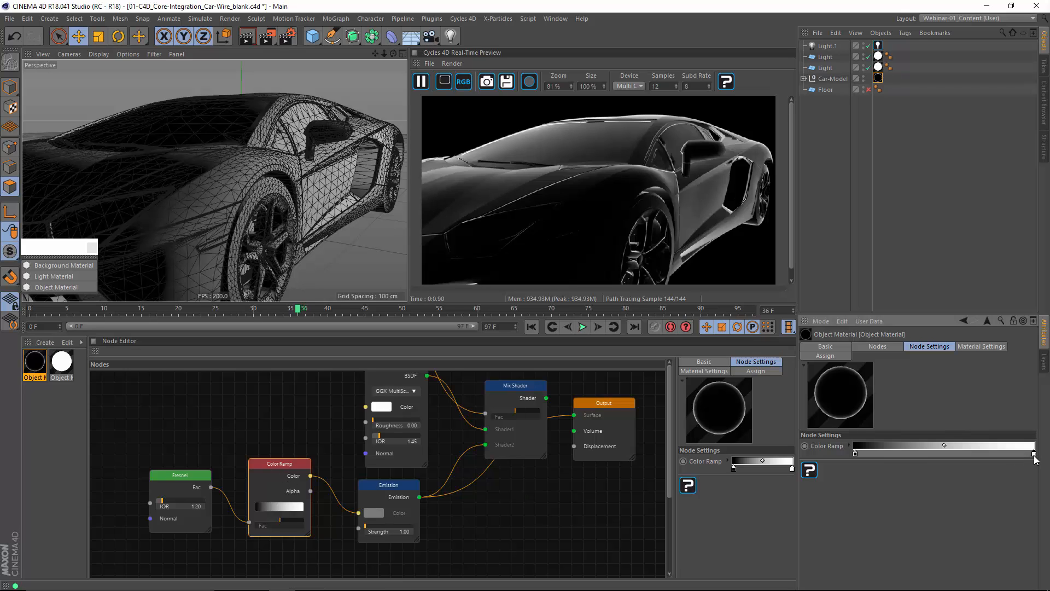
double_click(792, 469)
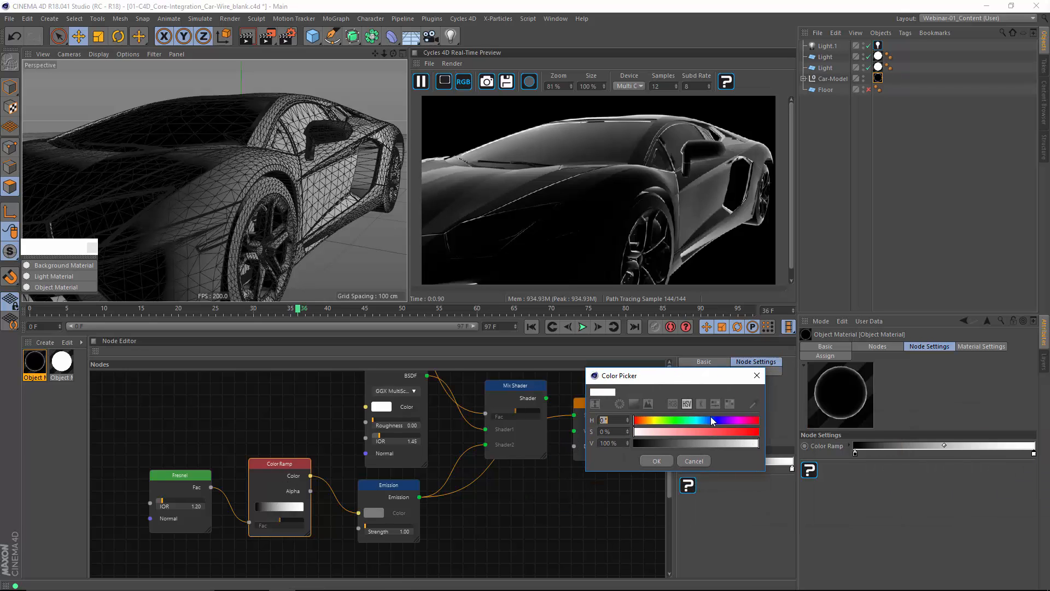
click(707, 420)
click(758, 432)
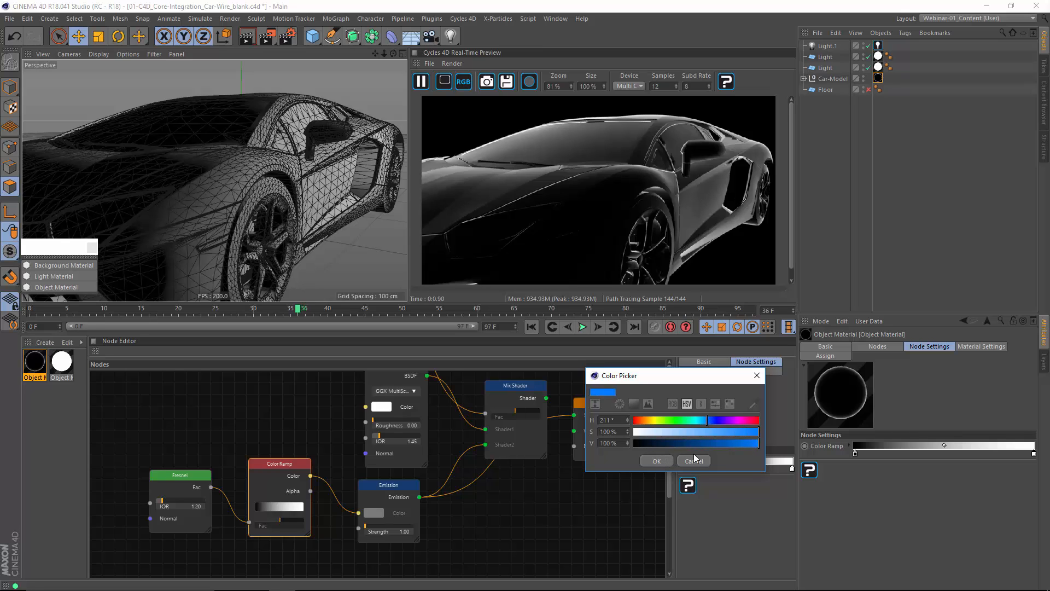
click(707, 444)
click(655, 461)
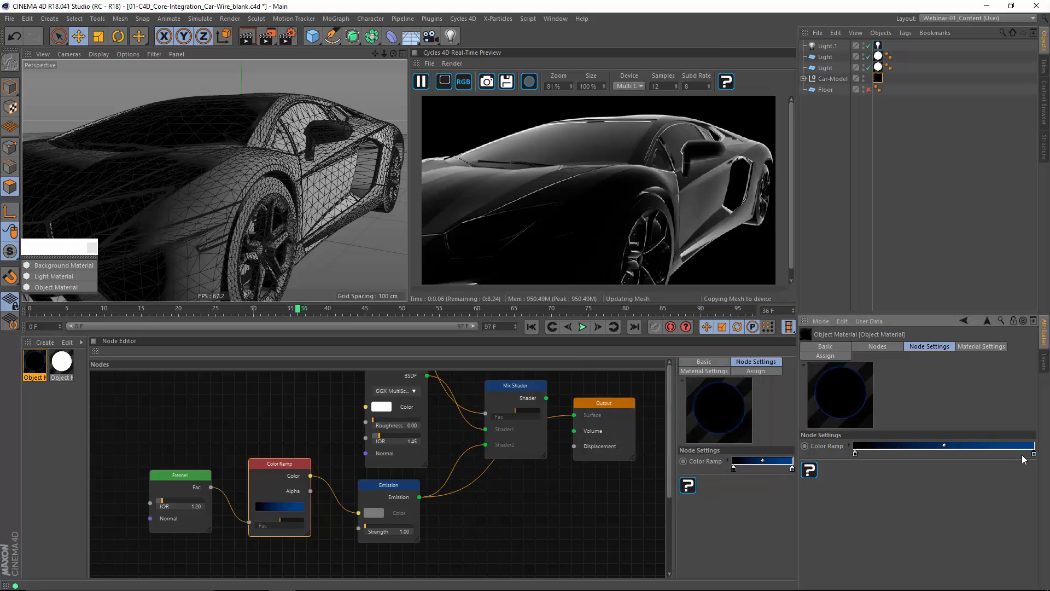
- Add a knot just before the dark blue end of the Color Ramp and make it bright blue
click(1021, 454)
drag(1049, 406, 698, 387)
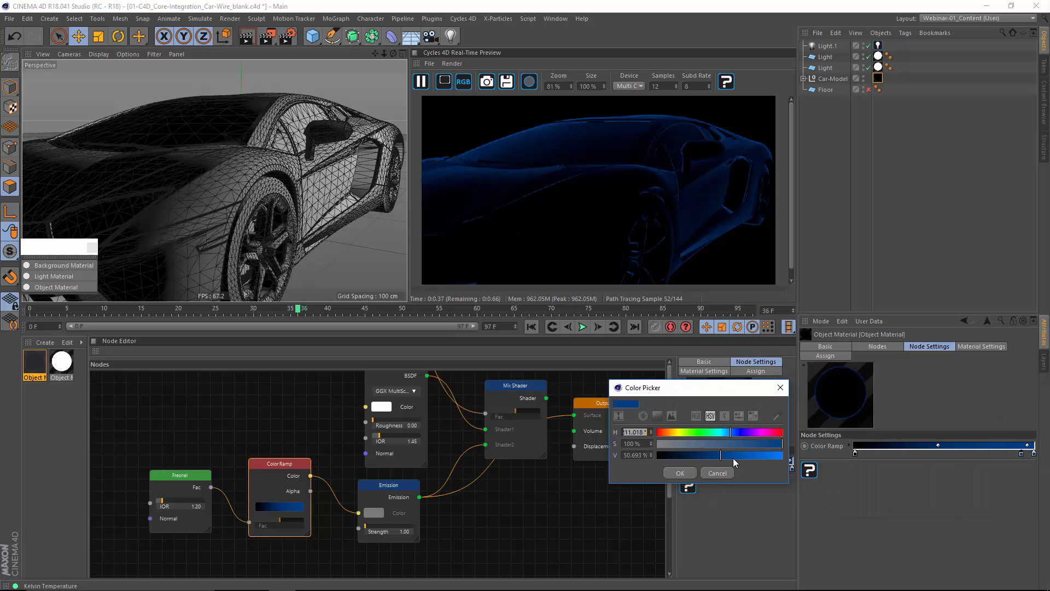
drag(732, 457, 784, 458)
click(681, 473)
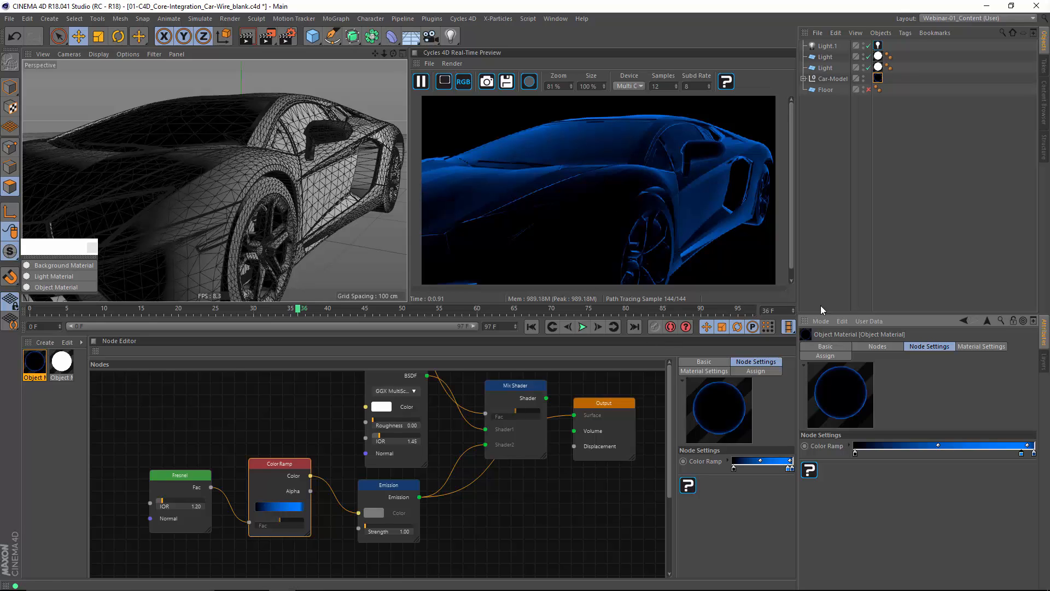
- Add a knot about 30% along the Color Ramp and colour it orange: hue 30°, saturation 100%, value 100%
double_click(910, 453)
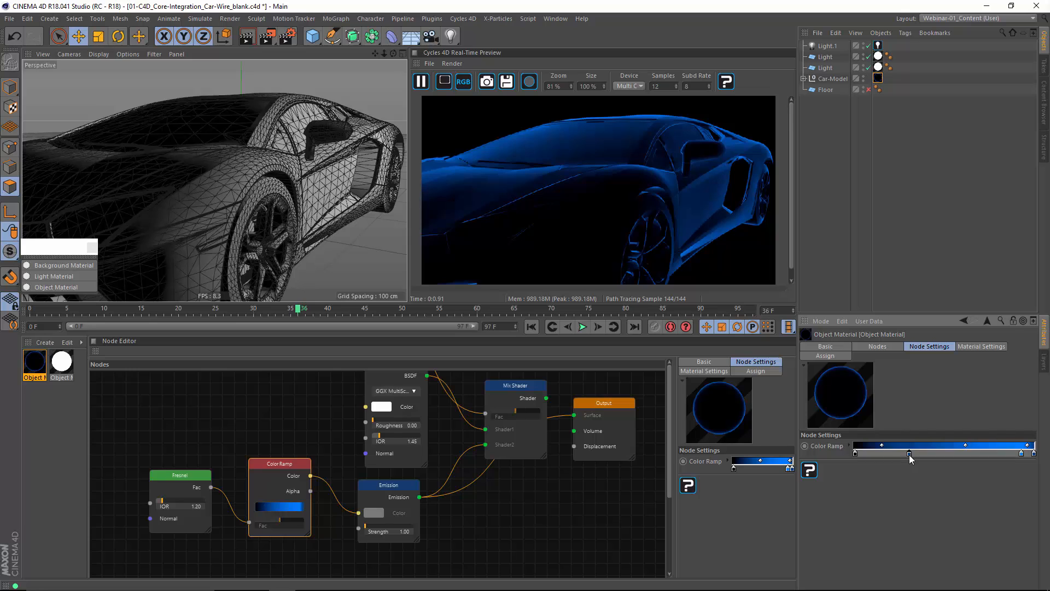
drag(934, 479, 974, 477)
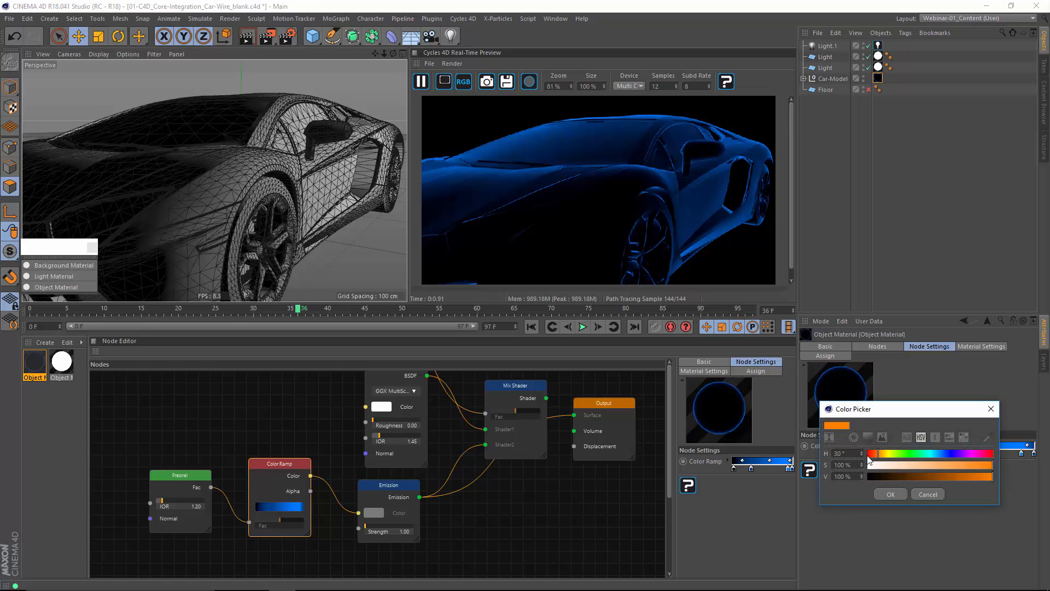
click(886, 494)
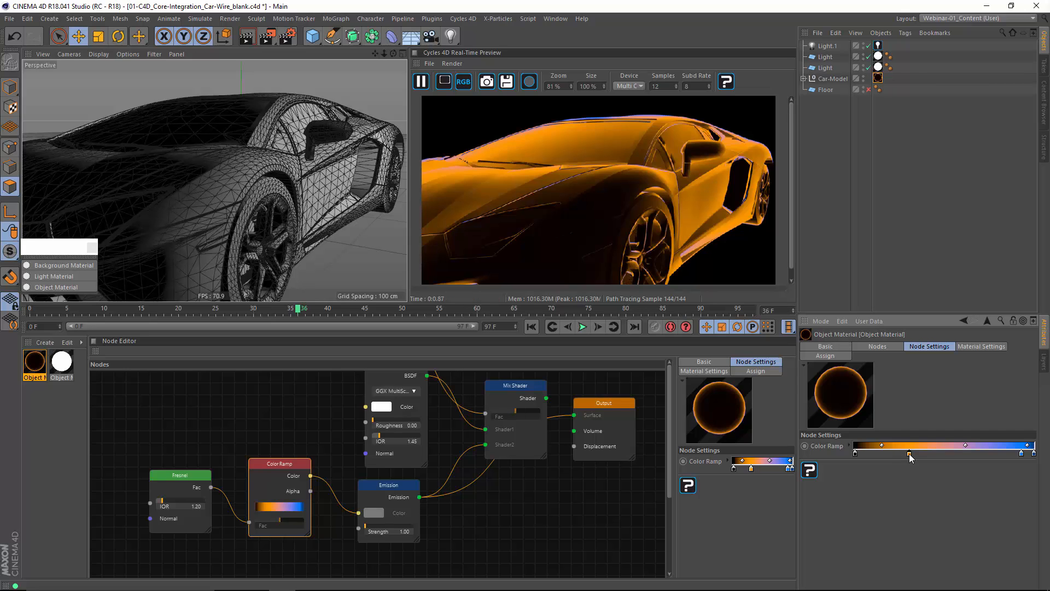
- Add a green knot between the Color Ramp's black start and orange knot, with hue 136°, saturation 100%, value 80%
double_click(868, 453)
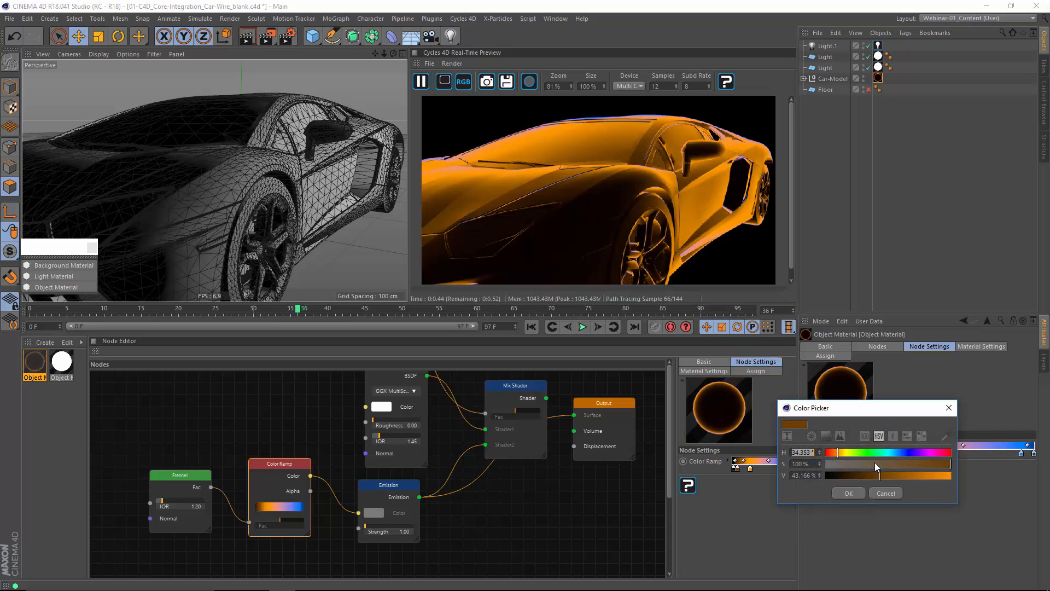
click(872, 452)
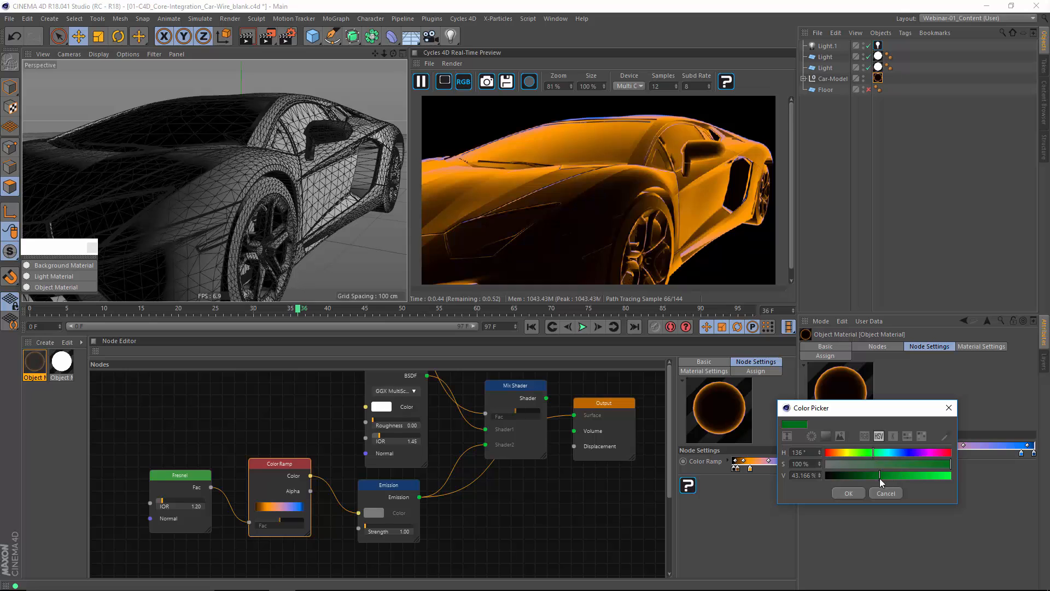
drag(880, 479, 929, 480)
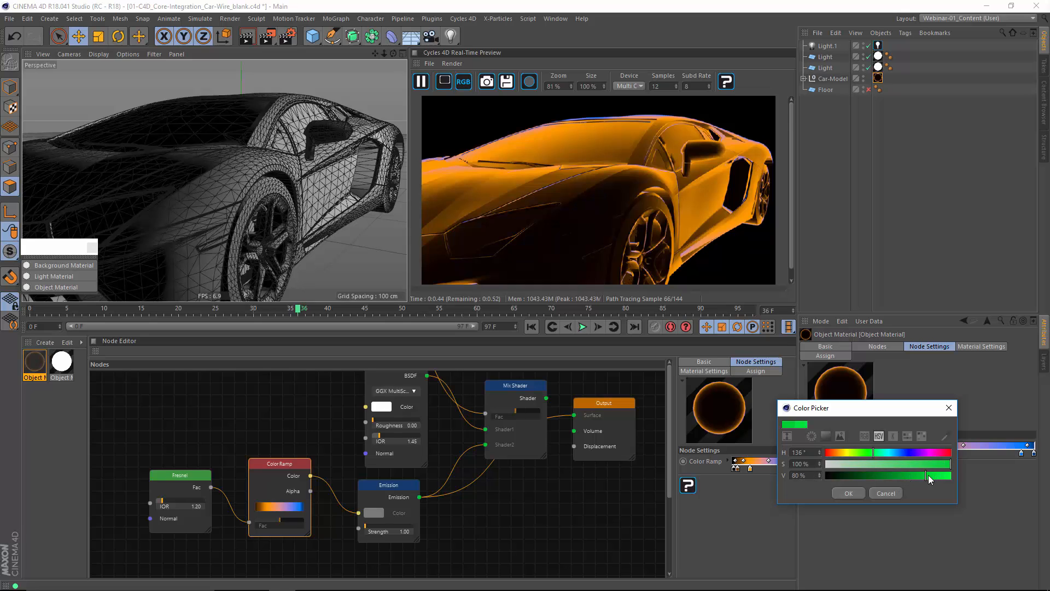
click(850, 494)
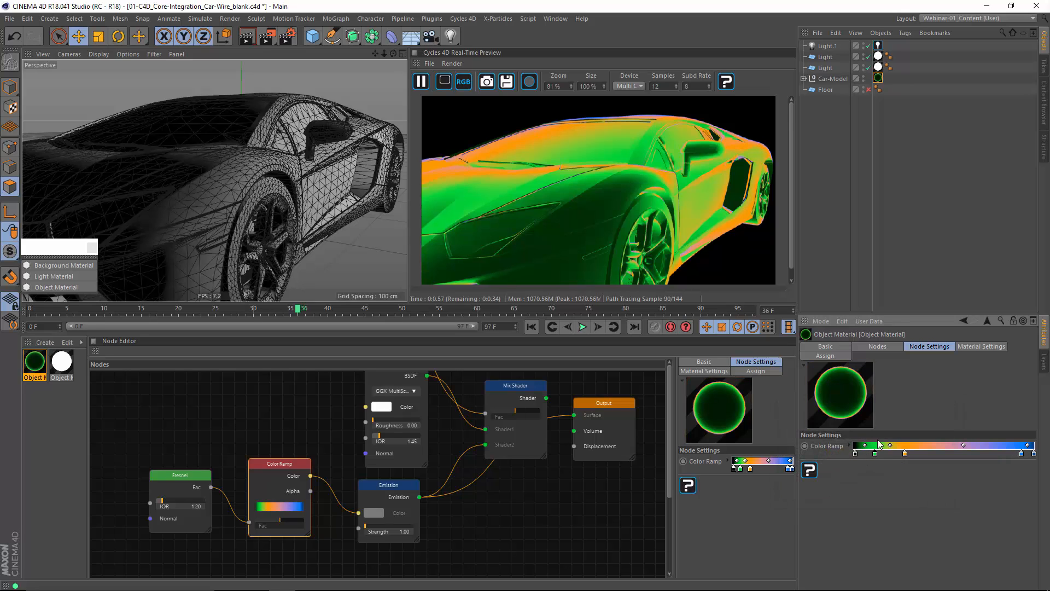
- Add a blue knot between the Color Ramp's black start and green knot, with hue 208°, saturation 100%, value 98%
double_click(861, 453)
mouse_move(877, 453)
mouse_down()
mouse_move(905, 473)
mouse_move(944, 475)
mouse_up()
drag(889, 452, 892, 452)
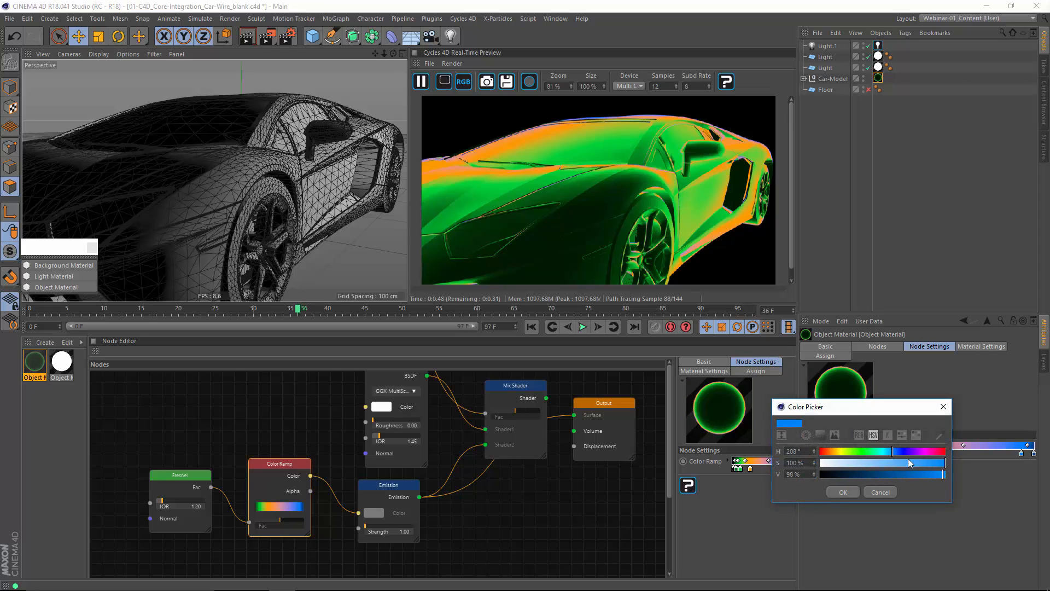
click(843, 492)
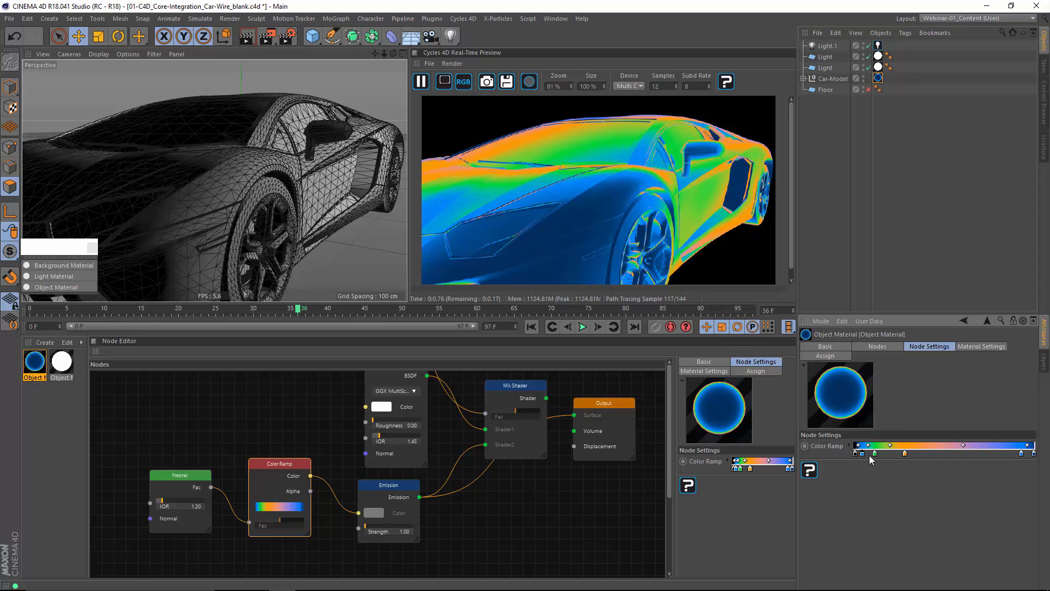
- Connect the Mix Shader's Shader output to the Output node's Surface input
click(218, 444)
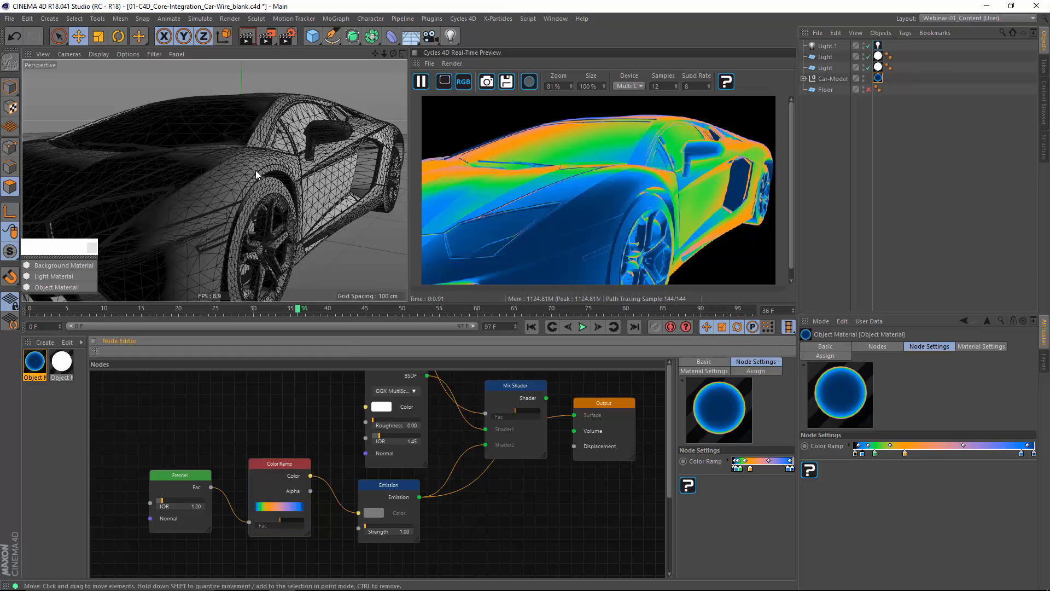
alt+drag(225, 187, 200, 169)
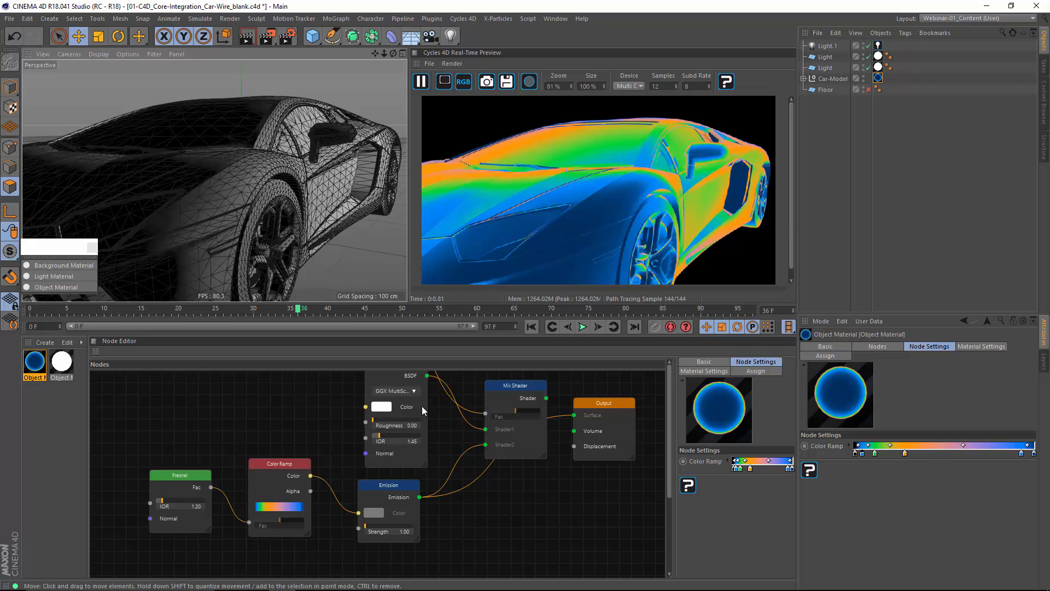
alt+middle_drag(527, 501, 484, 553)
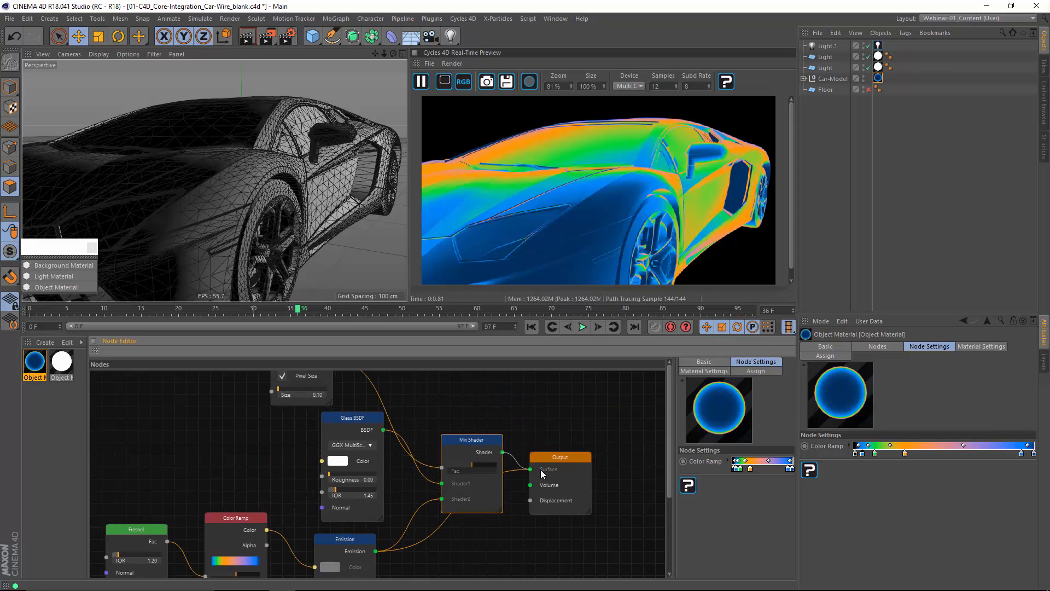
drag(540, 469, 544, 471)
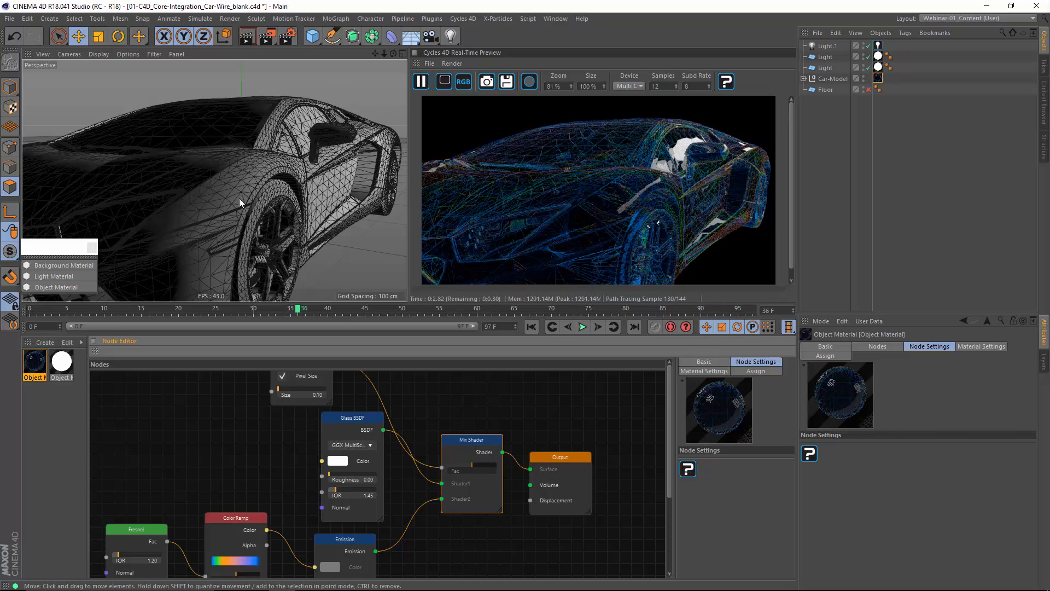
- Set the Fresnel node's IOR to 1.32
alt+drag(256, 172, 366, 221)
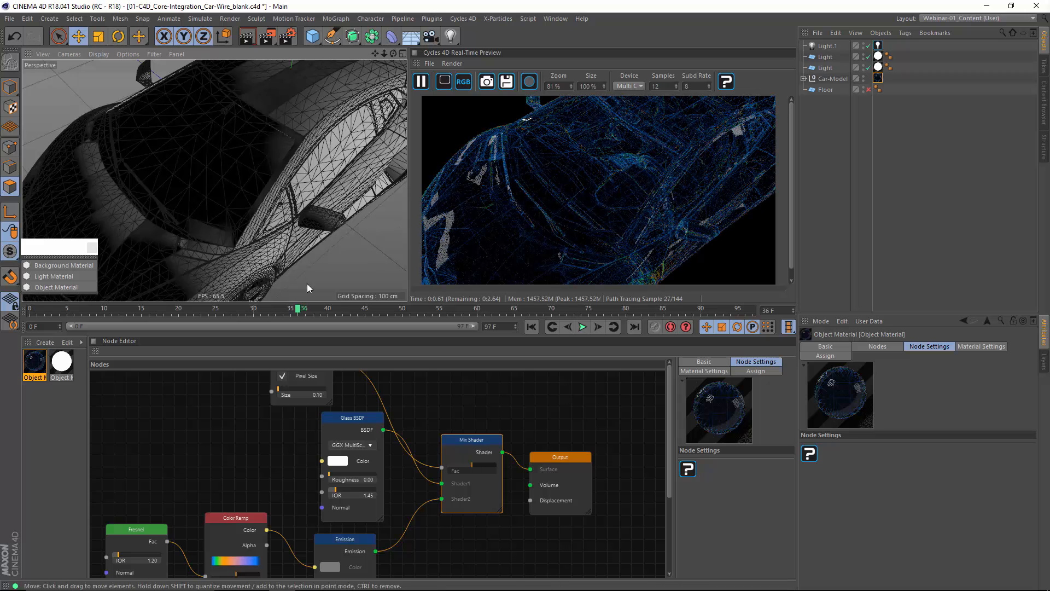
click(158, 528)
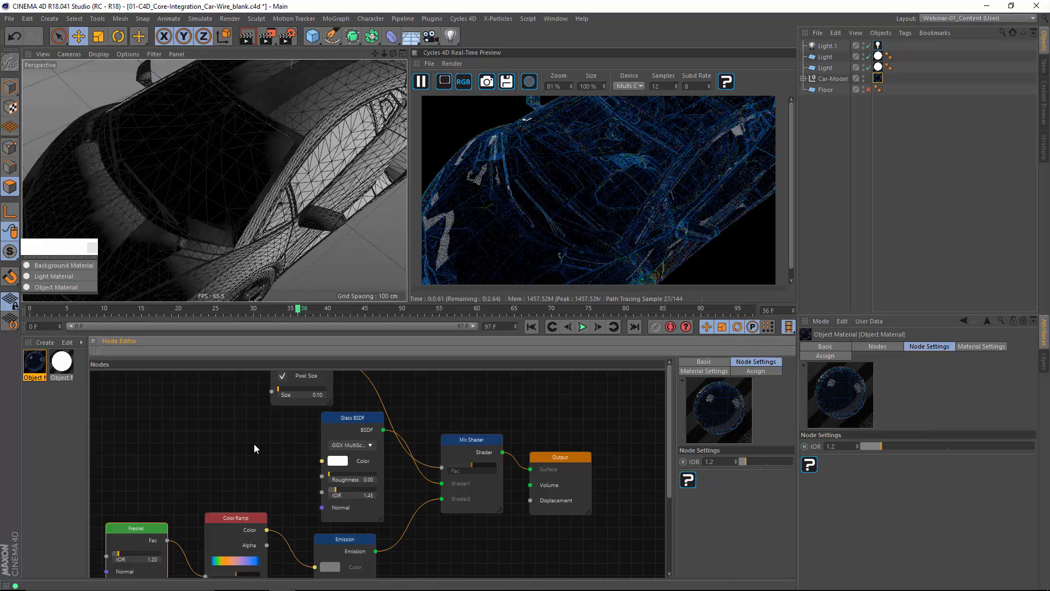
click(831, 447)
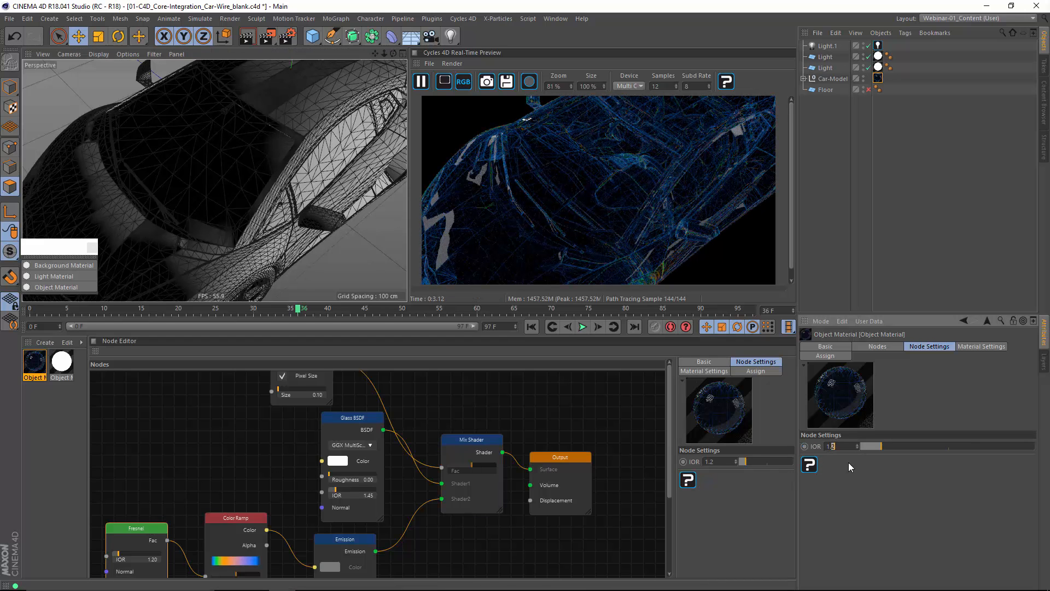
text(3)
key(Return)
- Move the Wireframe node further left, above the Glass BSDF node in the material's node graph
alt+drag(223, 190, 273, 235)
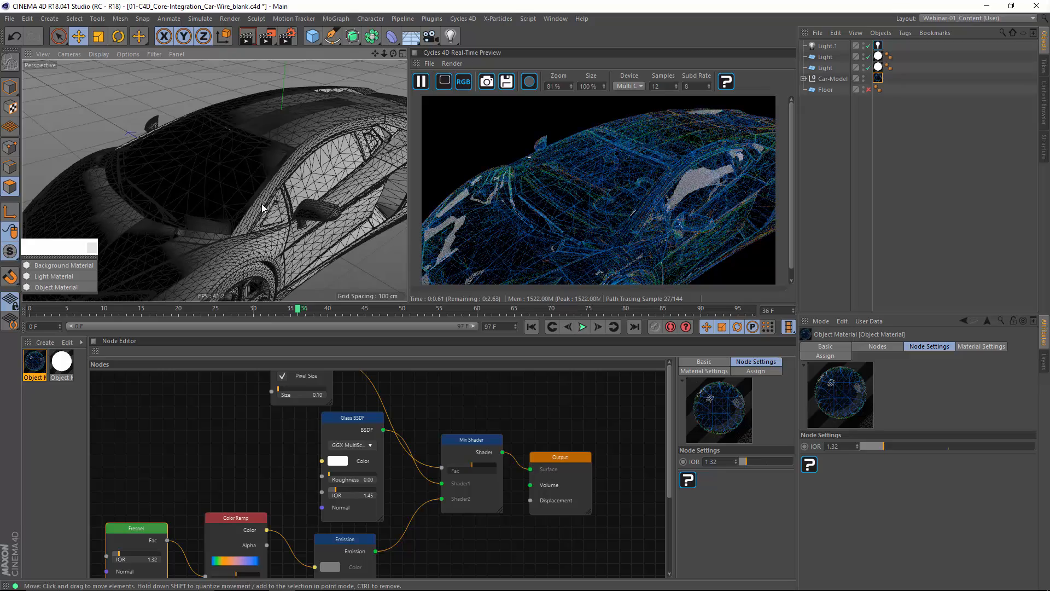
scroll(257, 173, up, 5)
alt+drag(293, 196, 147, 170)
click(271, 455)
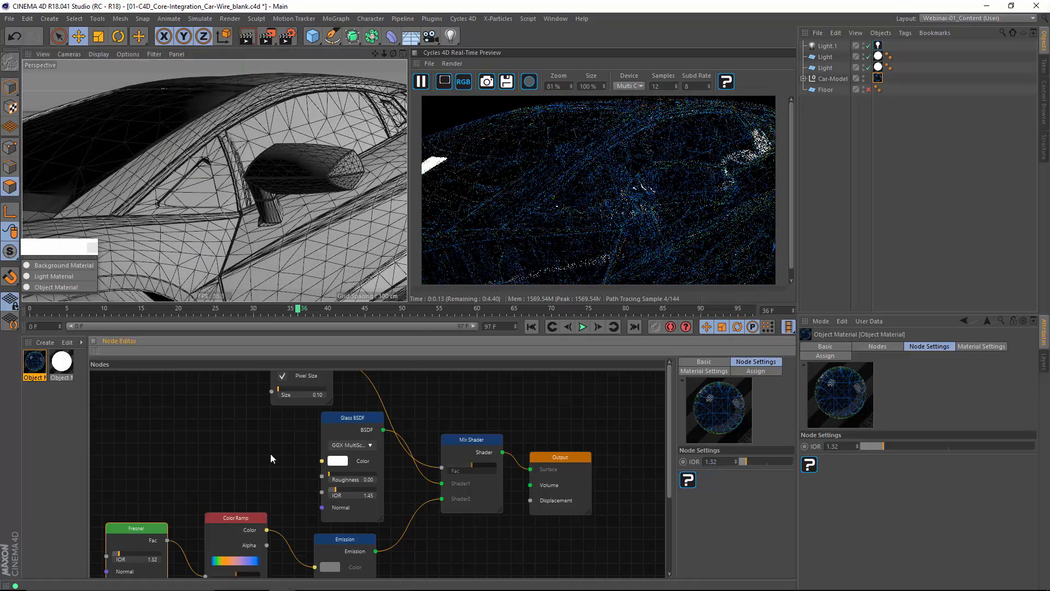
alt+middle_drag(289, 434, 273, 483)
drag(302, 397, 274, 403)
click(269, 410)
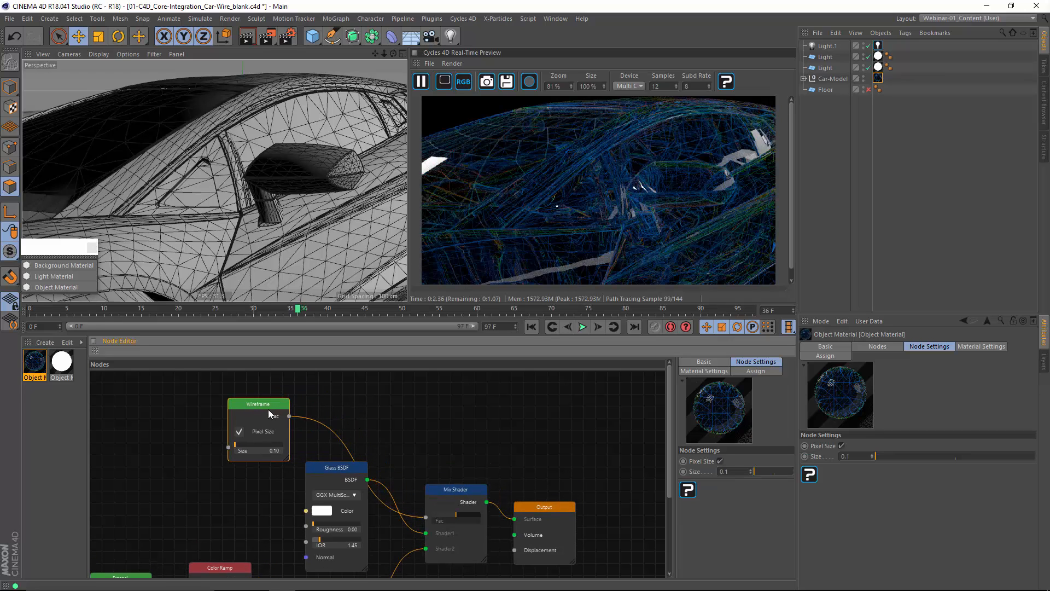
click(405, 456)
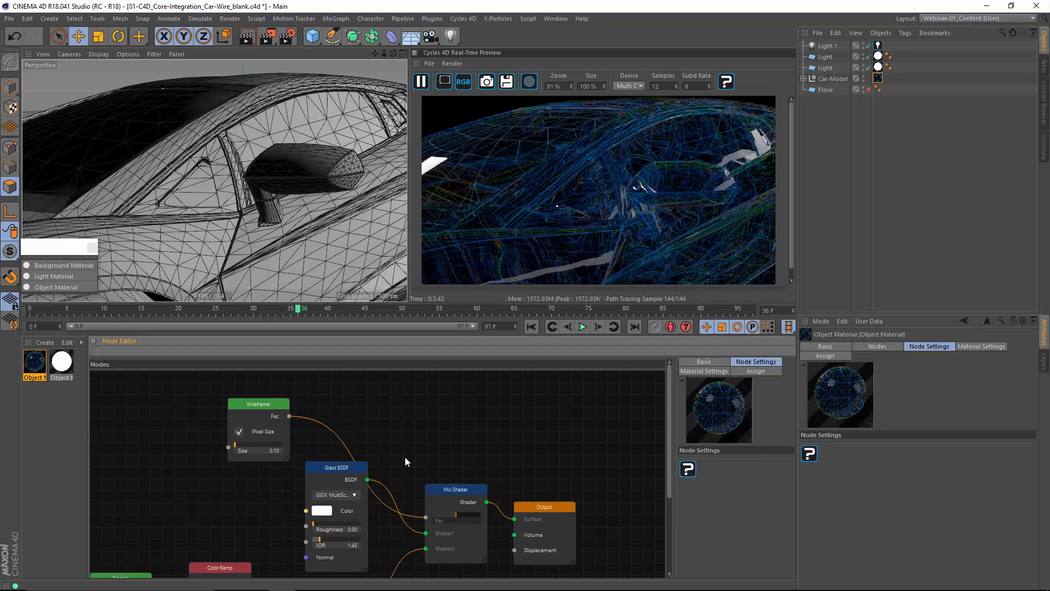
- Set the Emission node's strength to 2
scroll(303, 484, down, 4)
double_click(846, 447)
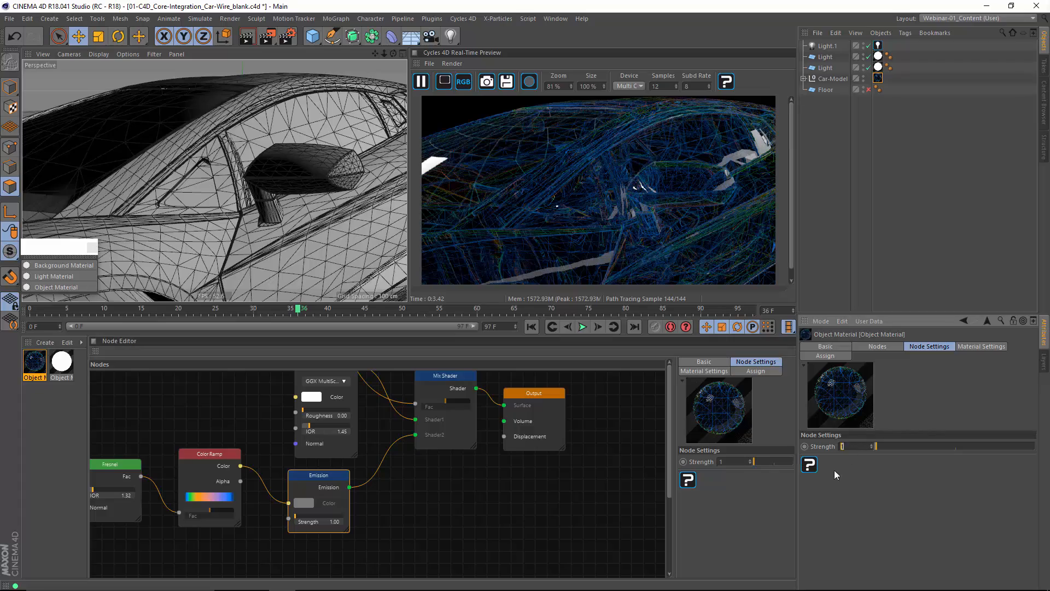
text(2)
key(Return)
click(534, 500)
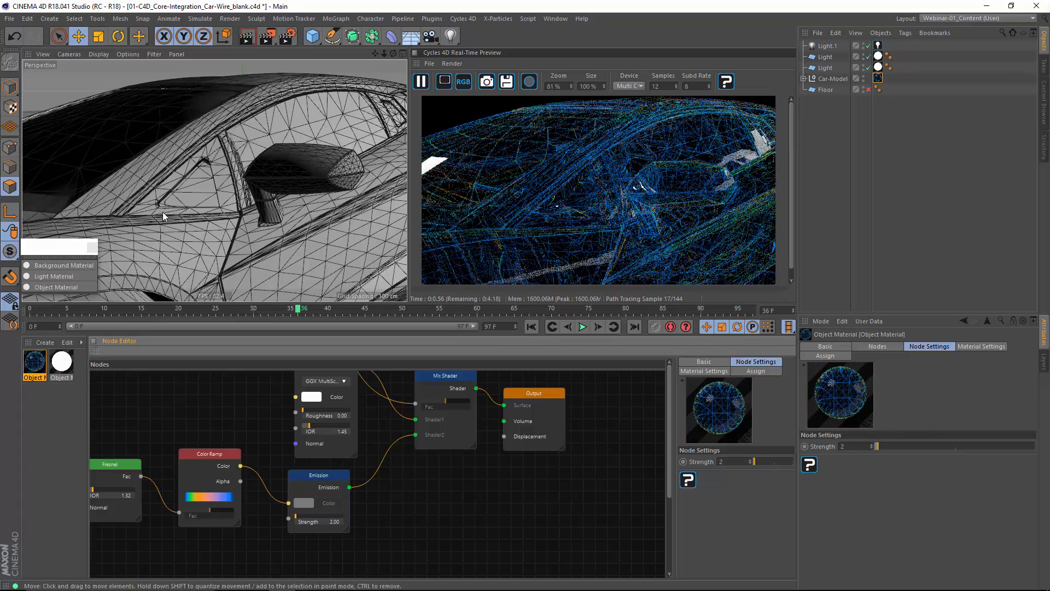
- Enable the Floor object and duplicate the car's glass and wireframe material
alt+drag(209, 205, 197, 182)
click(868, 89)
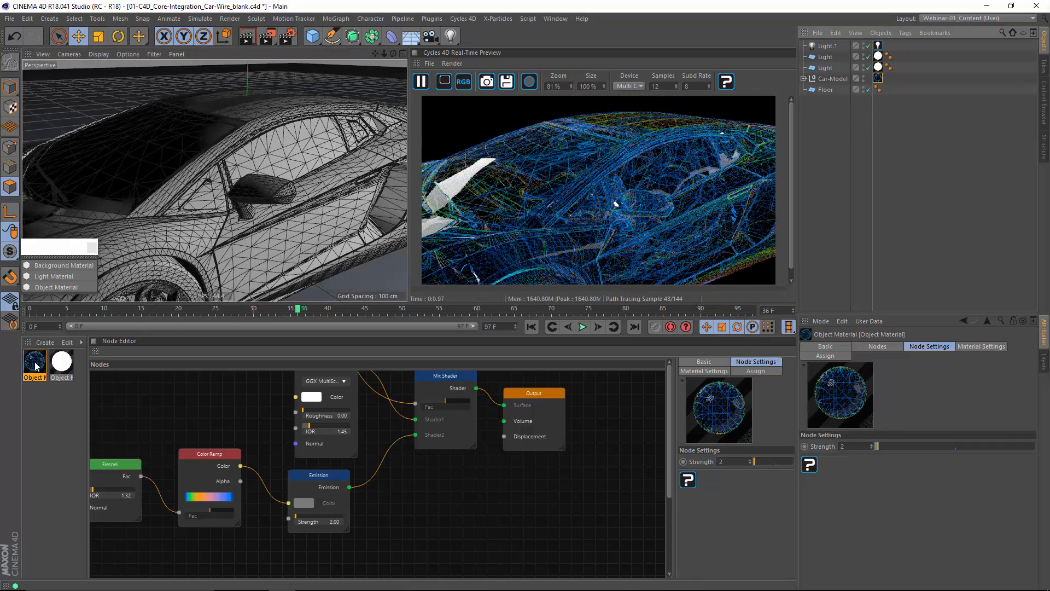
ctrl+drag(36, 371, 825, 148)
click(77, 395)
- Assign the duplicated wireframe material to the Floor object
scroll(250, 181, down, 5)
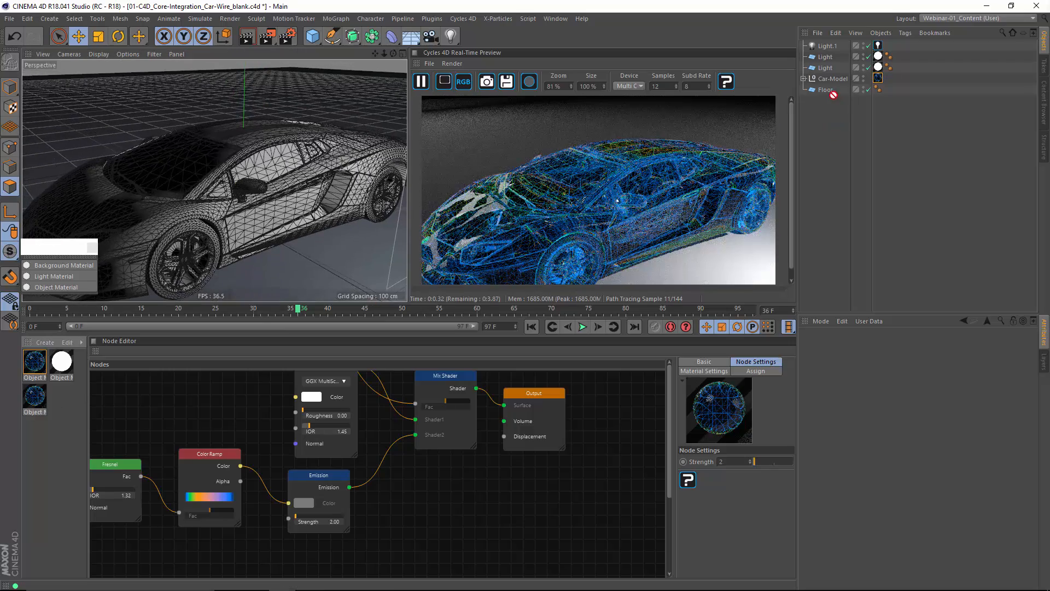
drag(829, 91, 827, 91)
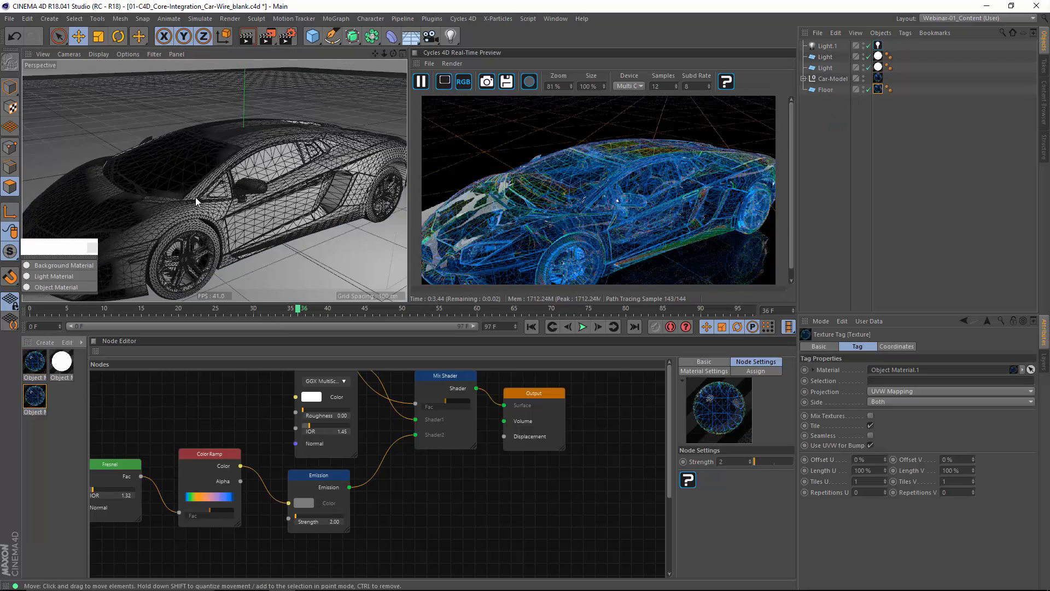
alt+drag(196, 197, 78, 191)
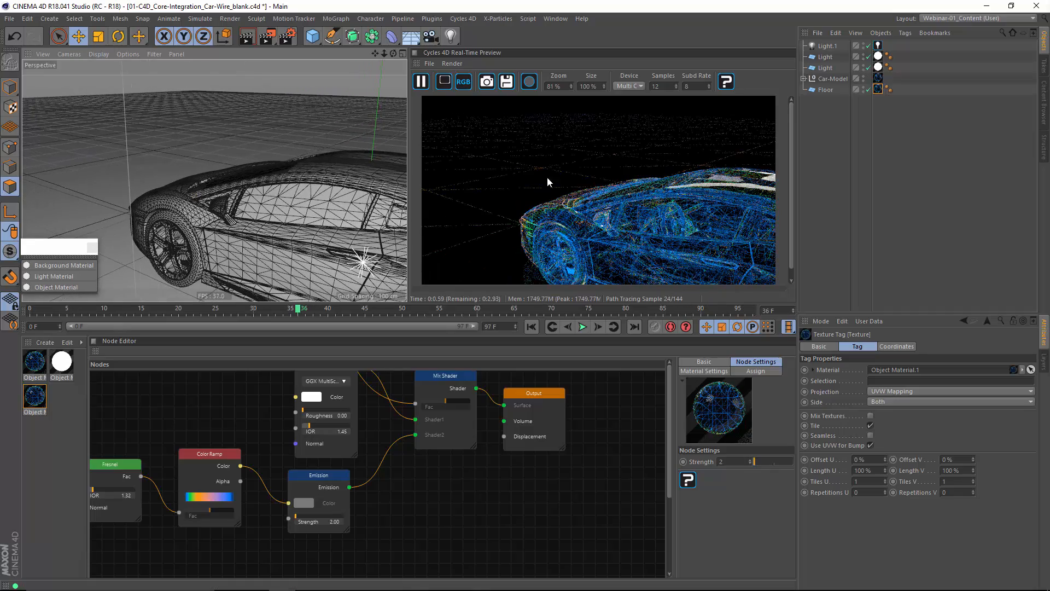
- Remove the orange knot from the Color Ramp in the floor's duplicated material
click(36, 399)
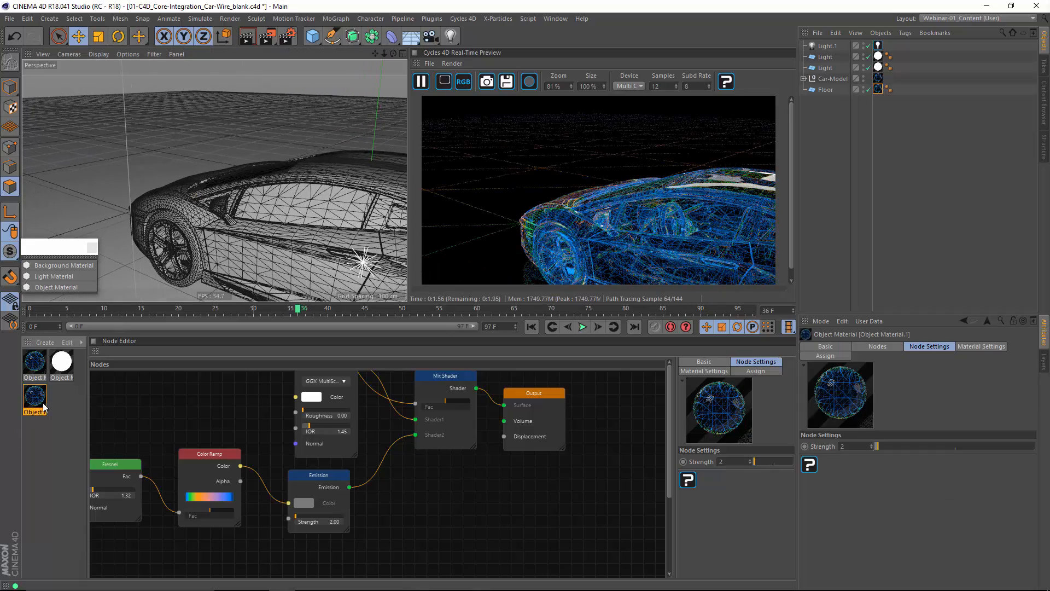
click(219, 459)
drag(906, 454, 891, 471)
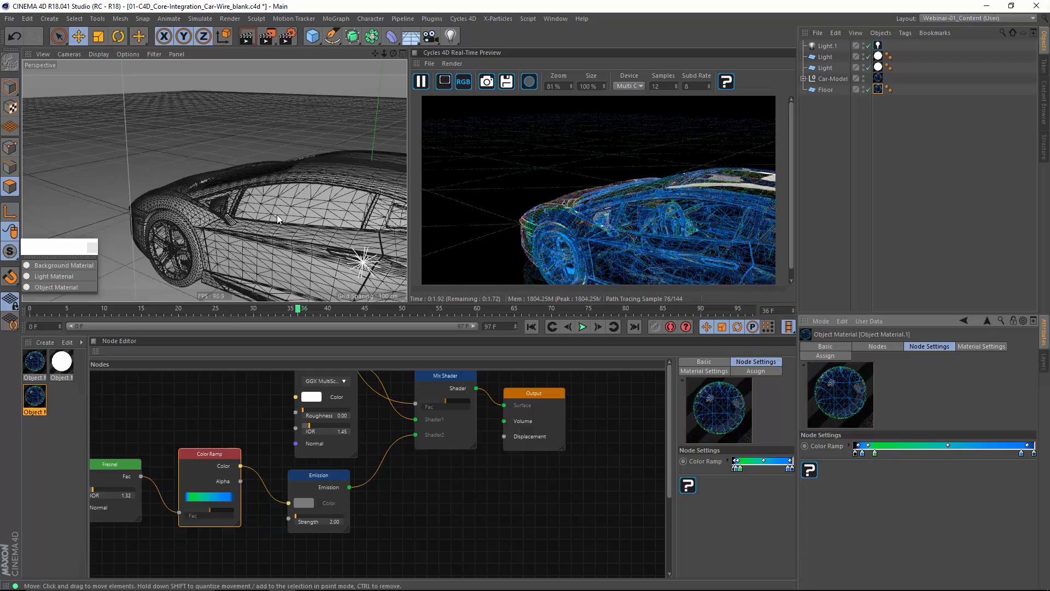
alt+drag(278, 215, 262, 233)
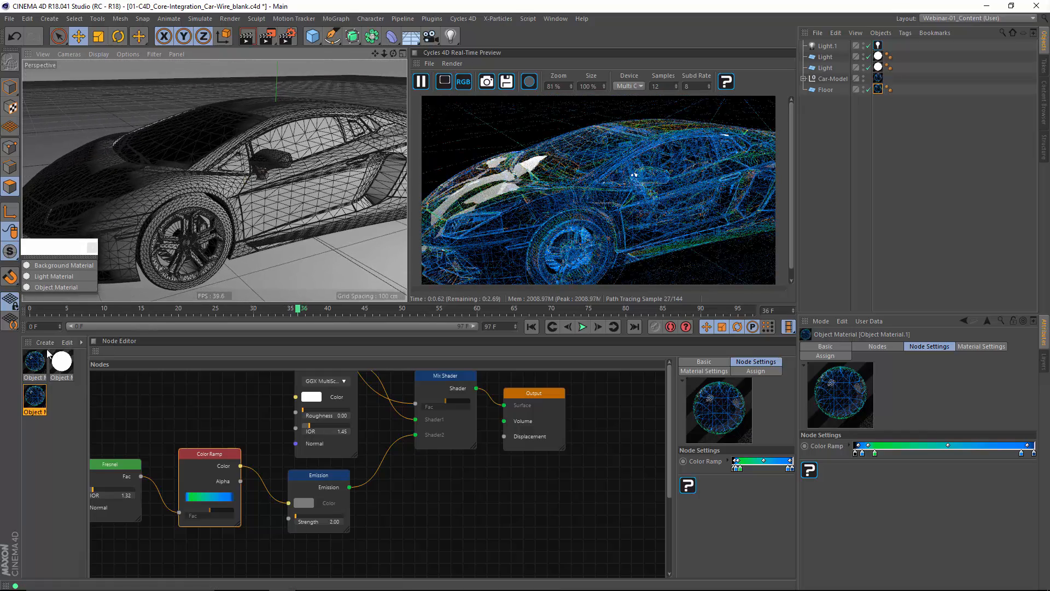
- Reopen the car's material and shift its Color Ramp node slightly up in the node graph
click(39, 374)
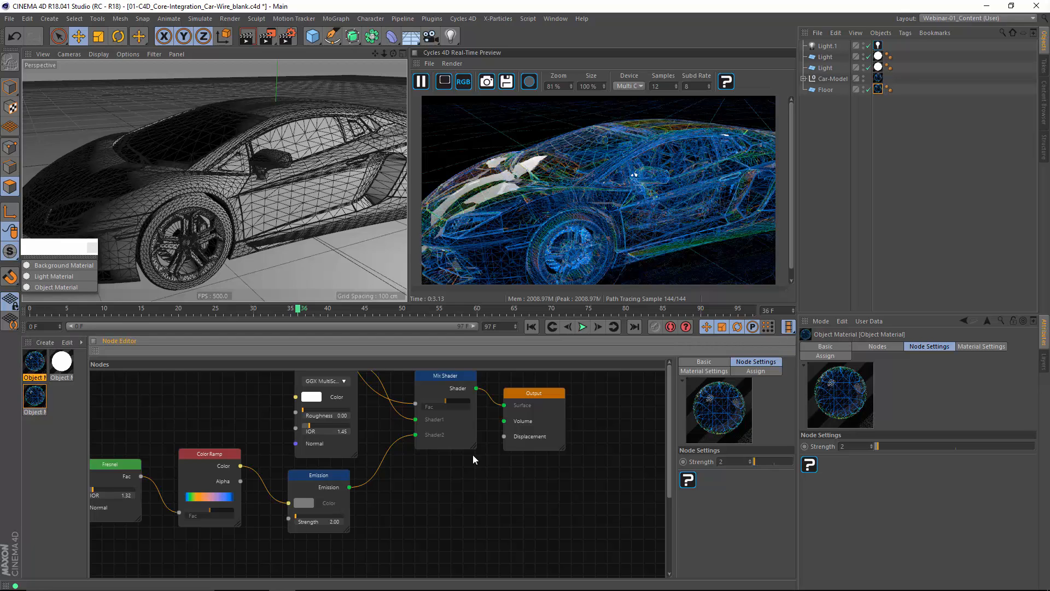
middle_drag(446, 447, 539, 494)
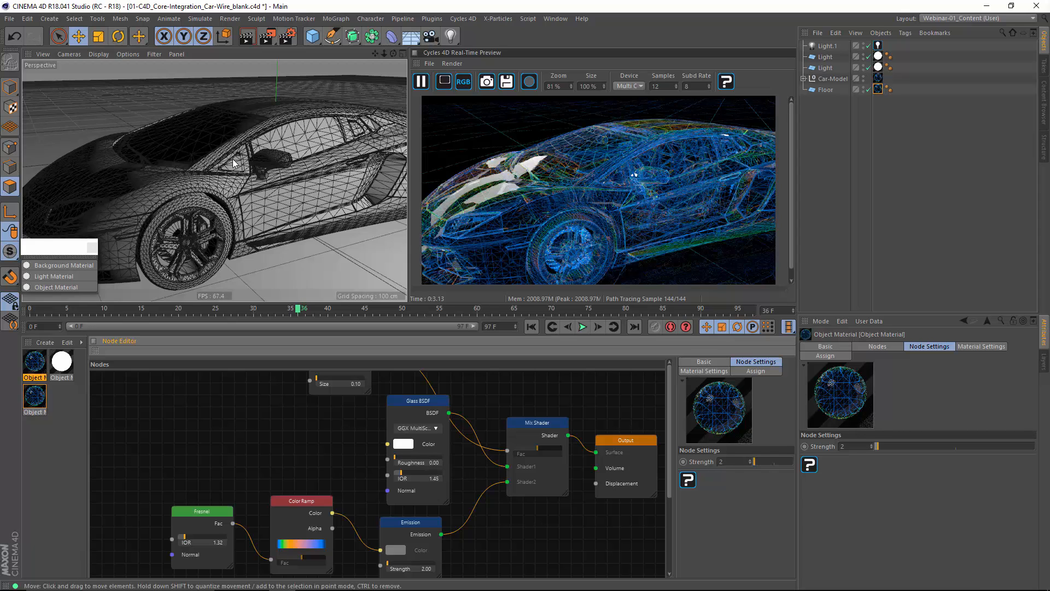
alt+drag(233, 163, 545, 317)
drag(309, 504, 305, 493)
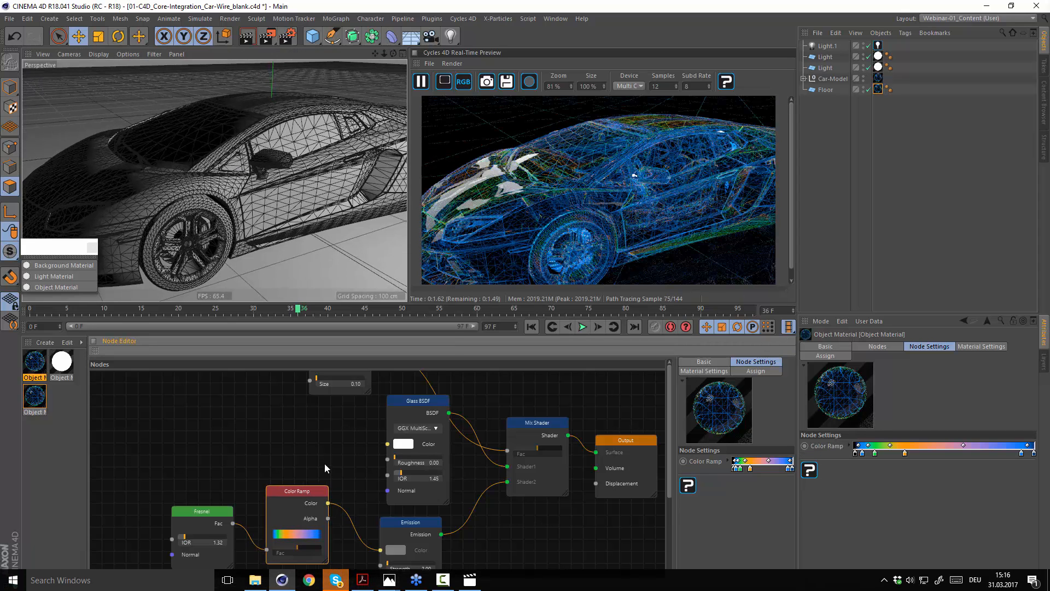
click(581, 530)
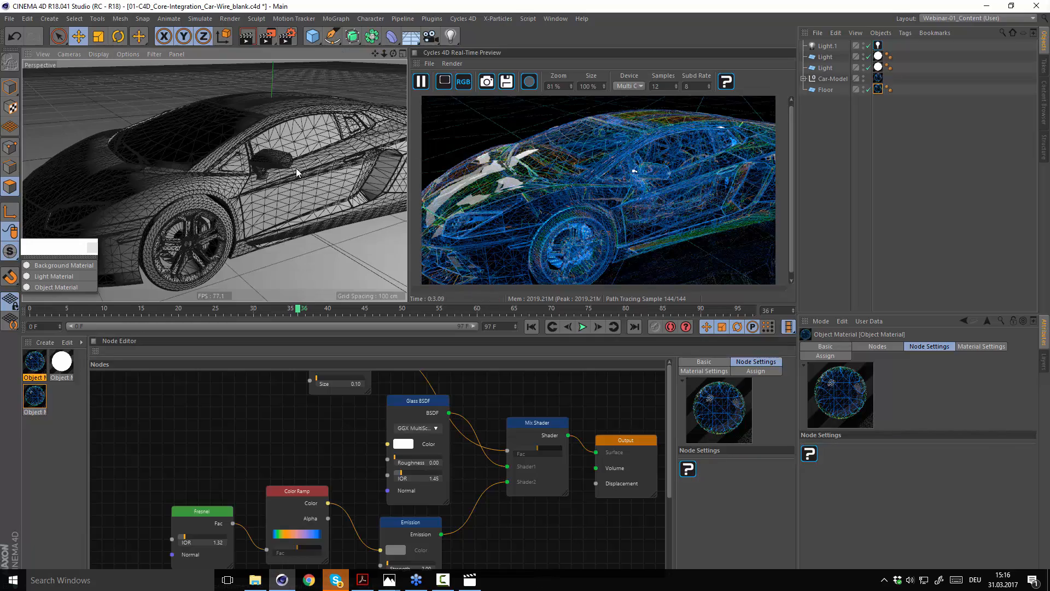
- Add a Cycles 4D cyEnvironment object to the scene
scroll(193, 170, down, 2)
alt+drag(268, 174, 371, 141)
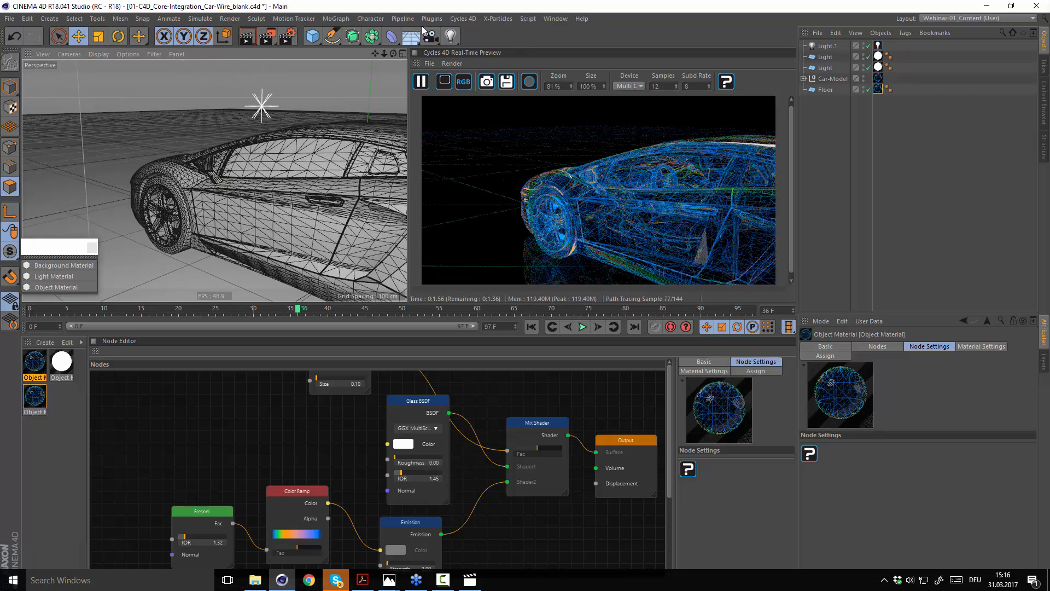
click(441, 19)
mouse_move(480, 20)
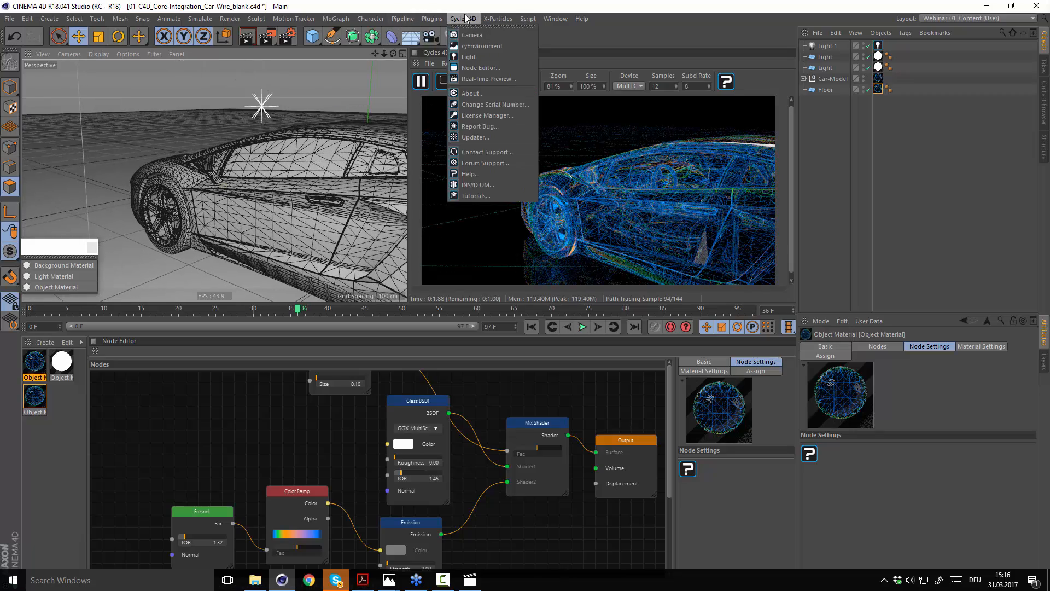
click(472, 46)
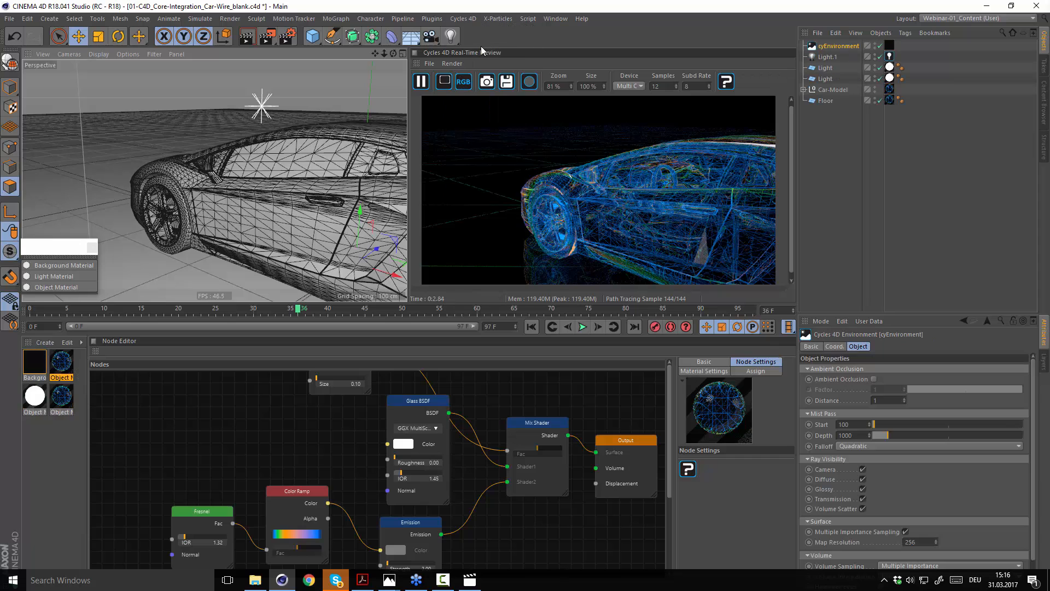
- Set the Background material's colour to white, with saturation 0% and value 100%
click(33, 363)
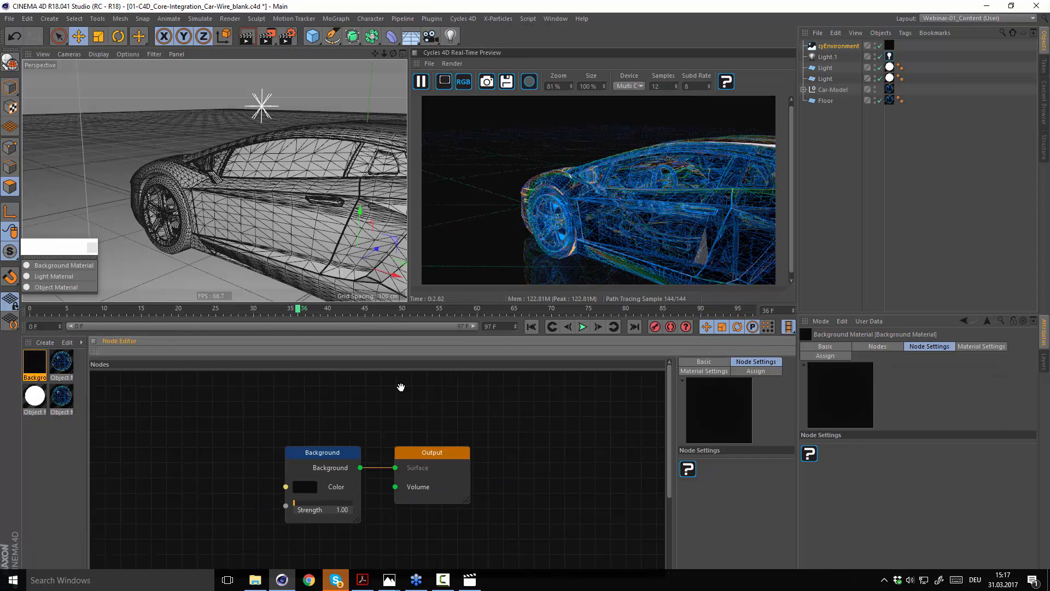
click(394, 454)
drag(411, 474, 481, 474)
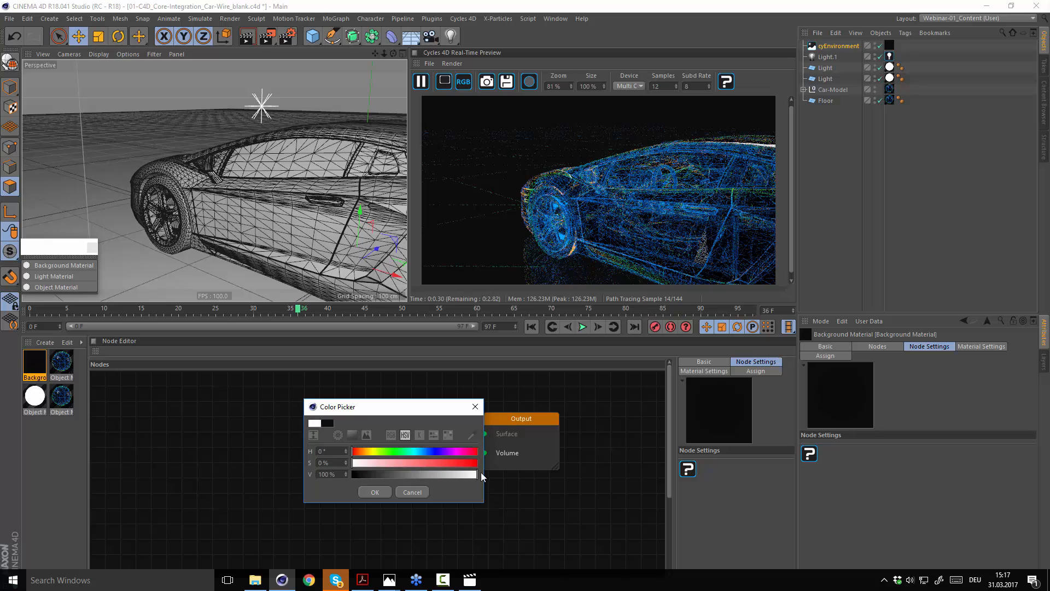
click(375, 492)
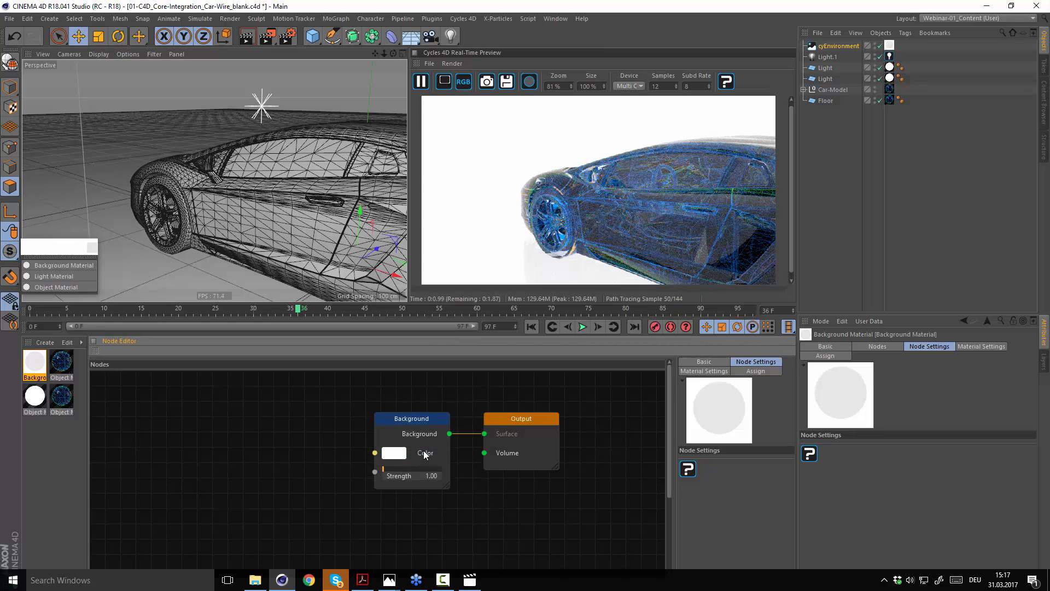
- Add an Environment Texture node and connect its Color output to the Background node's Color input
alt+drag(251, 221, 230, 223)
right_click(289, 460)
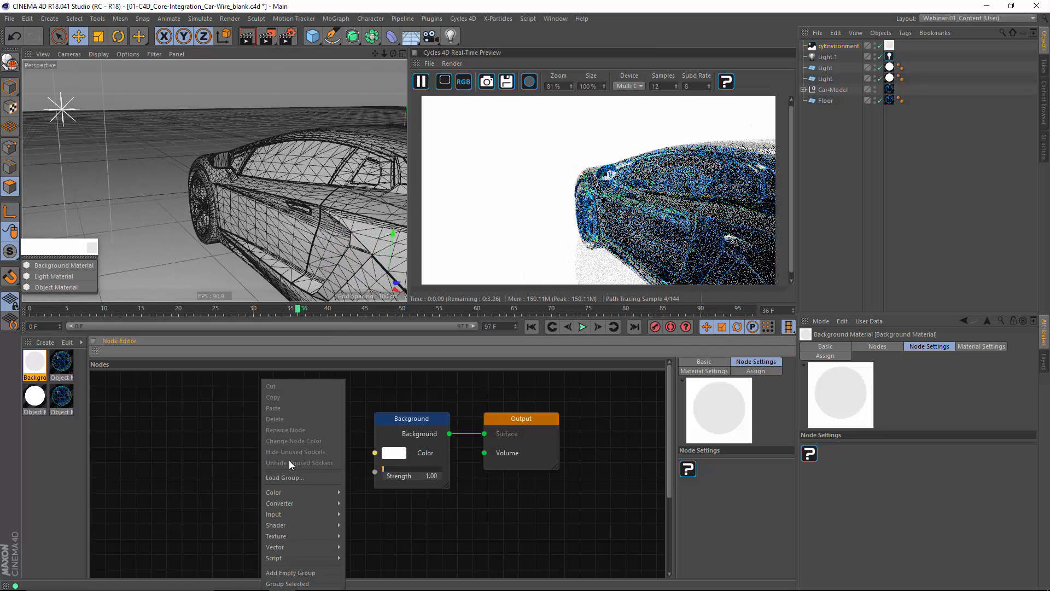
mouse_move(303, 534)
click(377, 486)
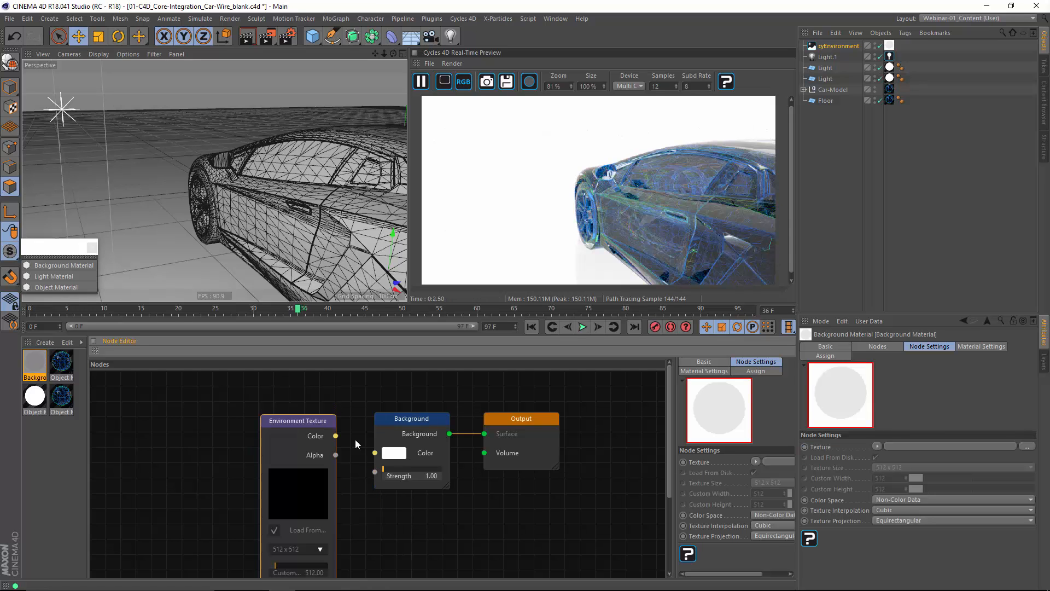
drag(336, 436, 376, 452)
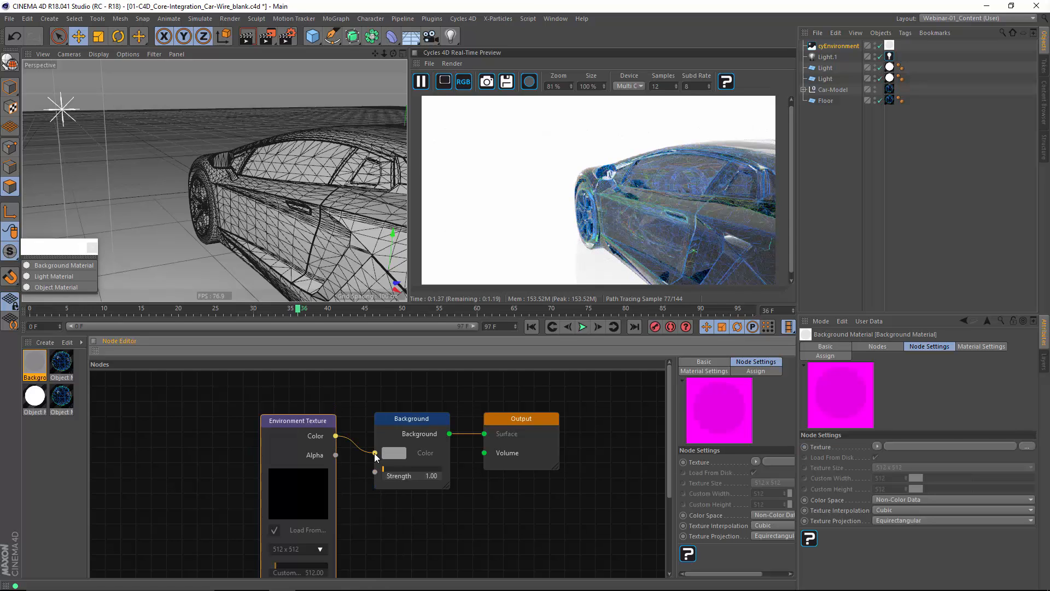
- Load HDRI_STUDIO_vol2_035_sm.exr into the Environment Texture node of the Background material
click(1022, 445)
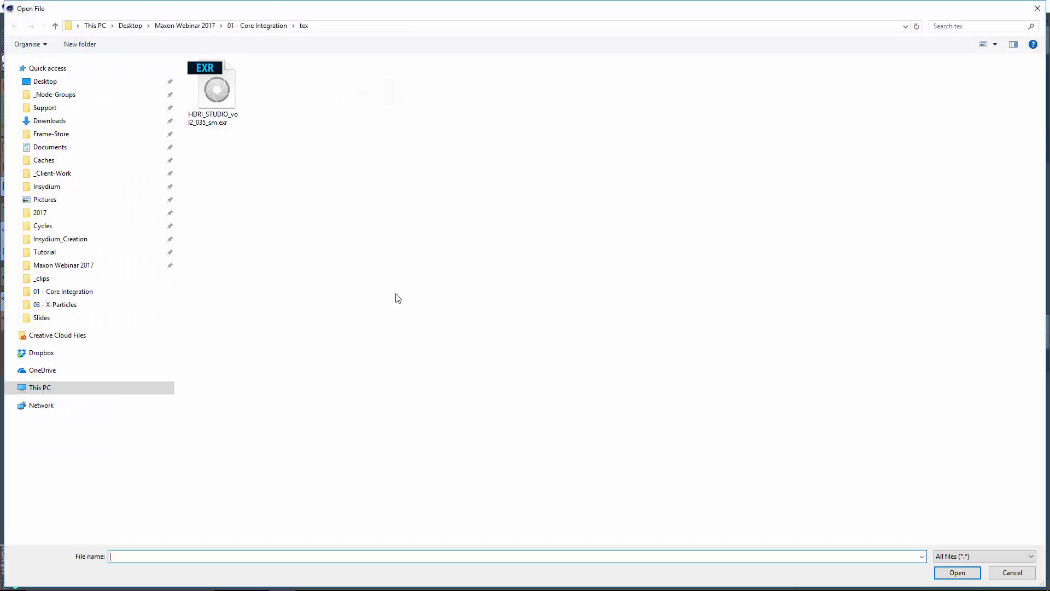
click(211, 89)
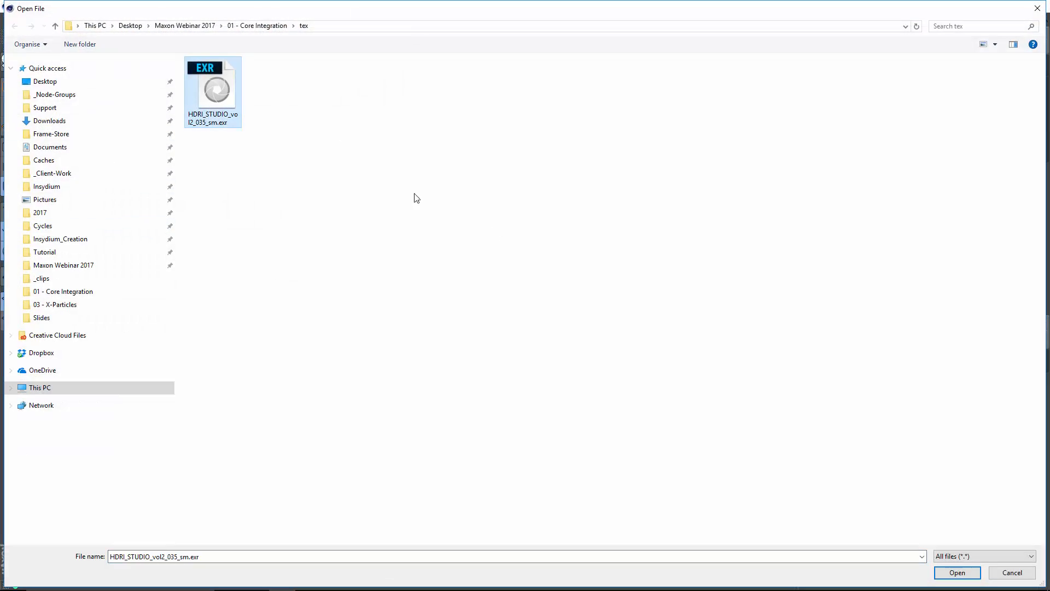
click(956, 573)
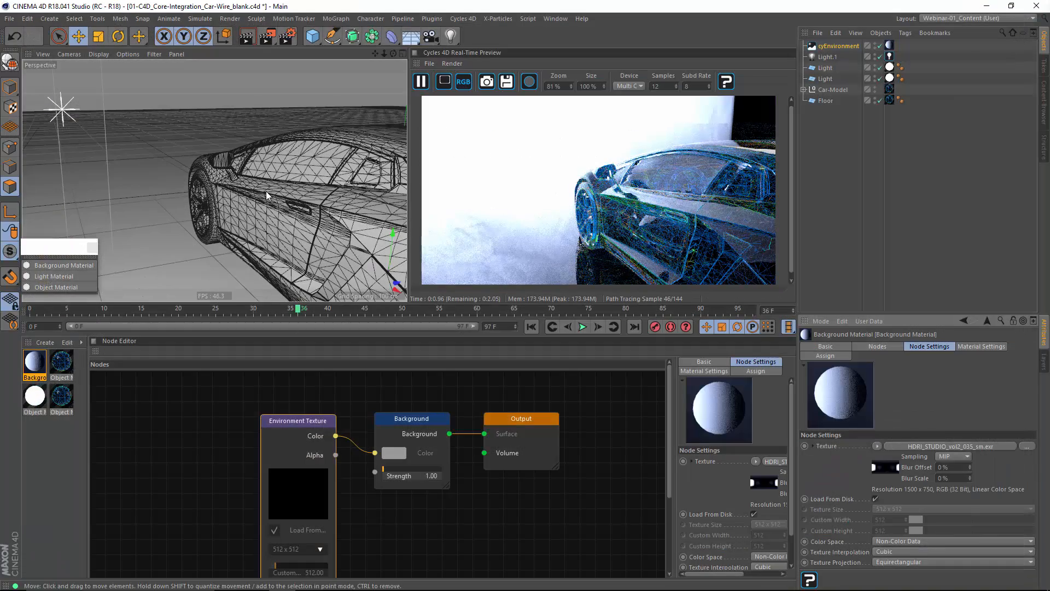
alt+drag(274, 212, 323, 189)
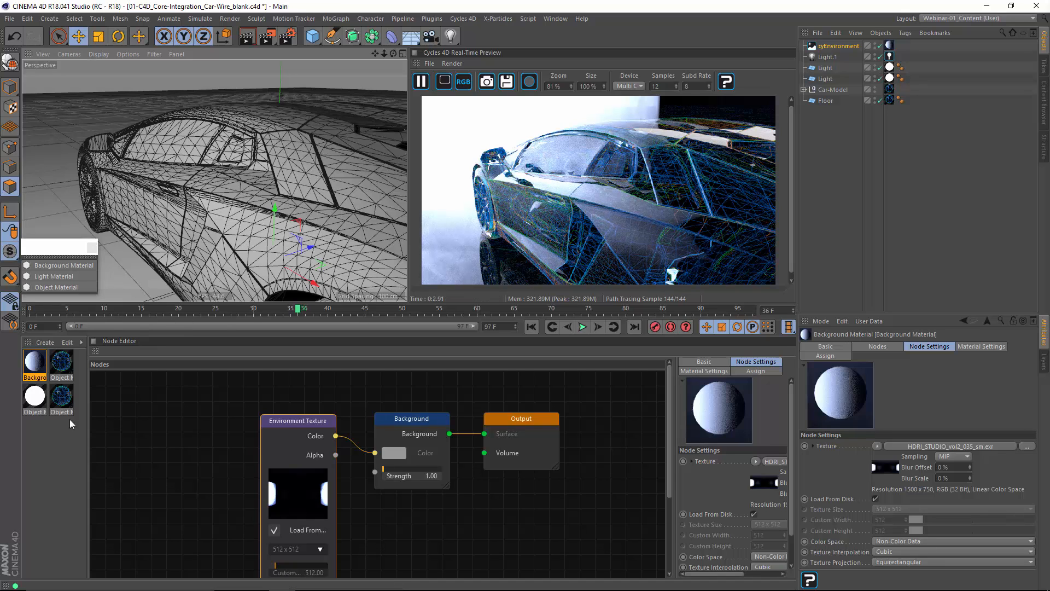
- Select the car's Object Material and create a preset library named webinar in the Content Browser
click(54, 373)
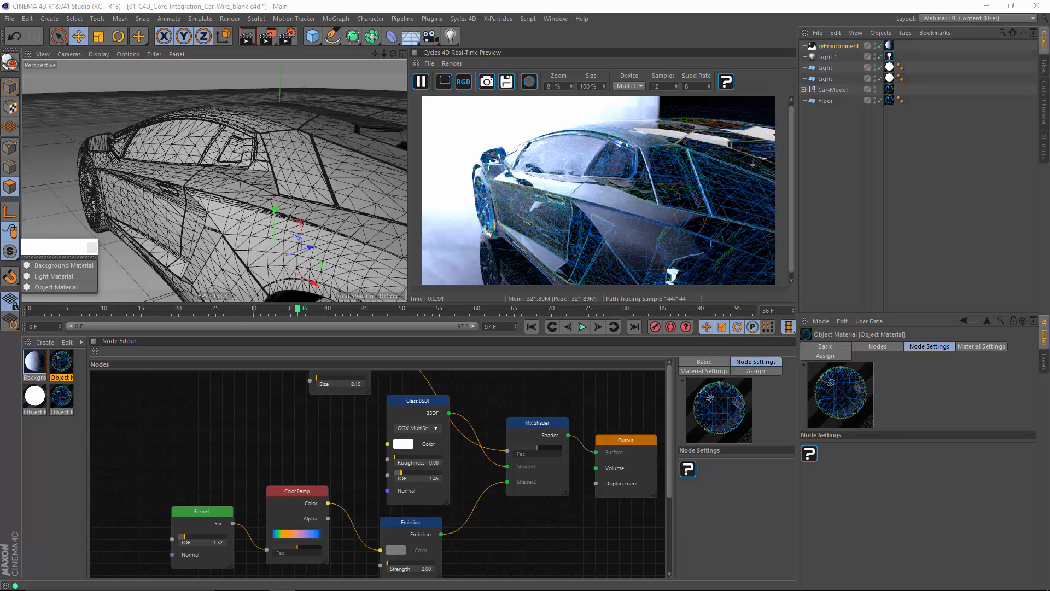
key(shift+F8)
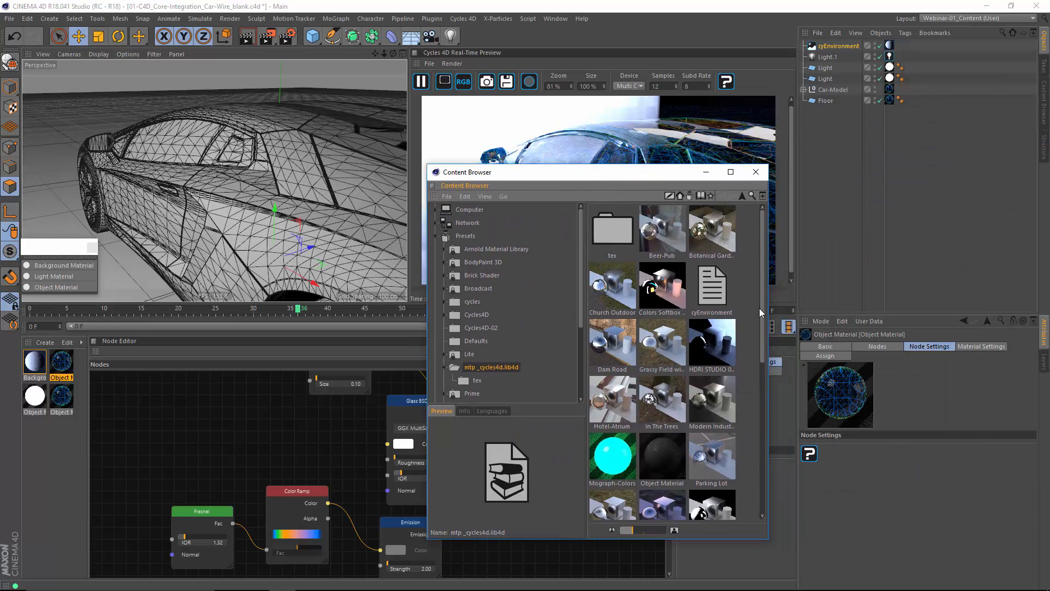
drag(759, 309, 767, 290)
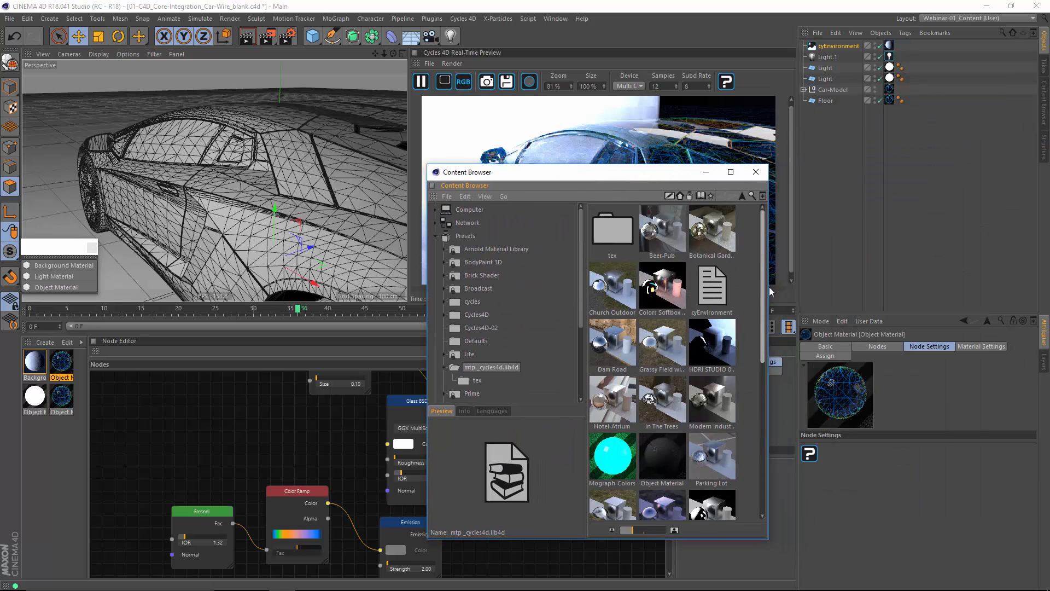
click(437, 237)
click(437, 236)
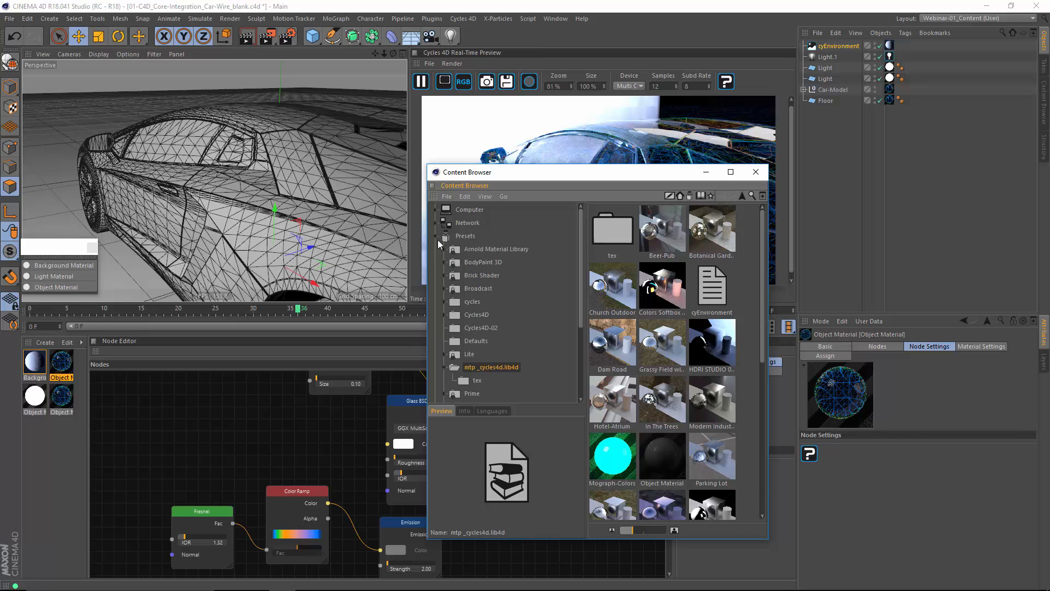
click(465, 236)
click(485, 196)
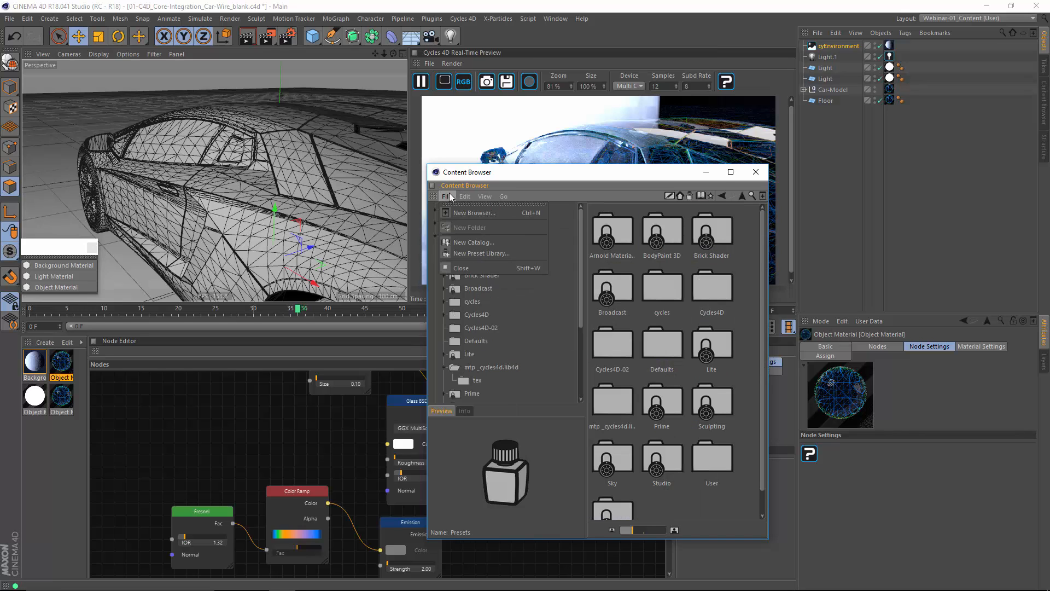
click(447, 196)
click(470, 254)
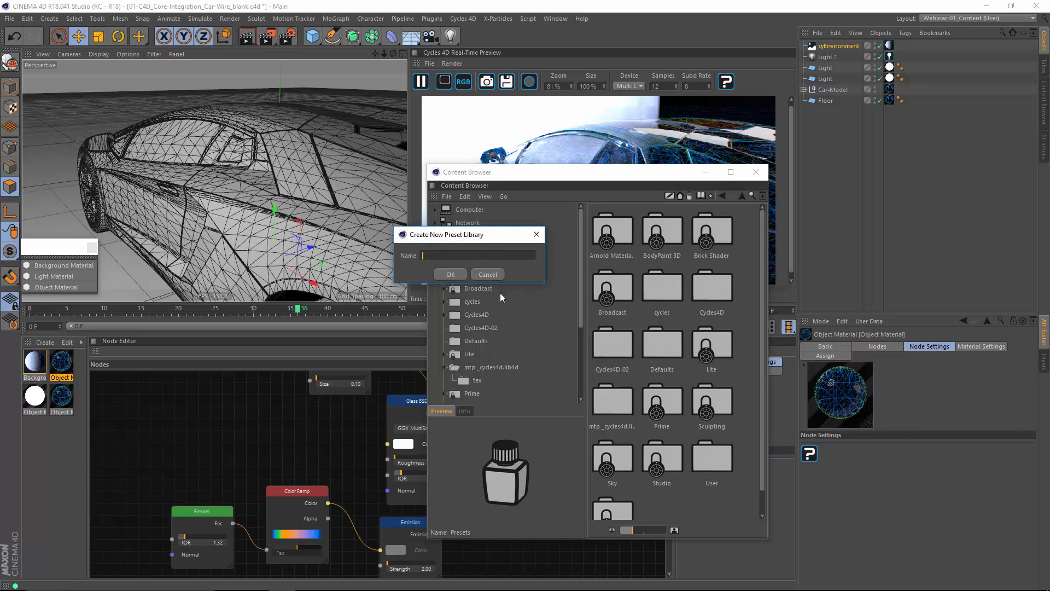
text(webinar)
key(Return)
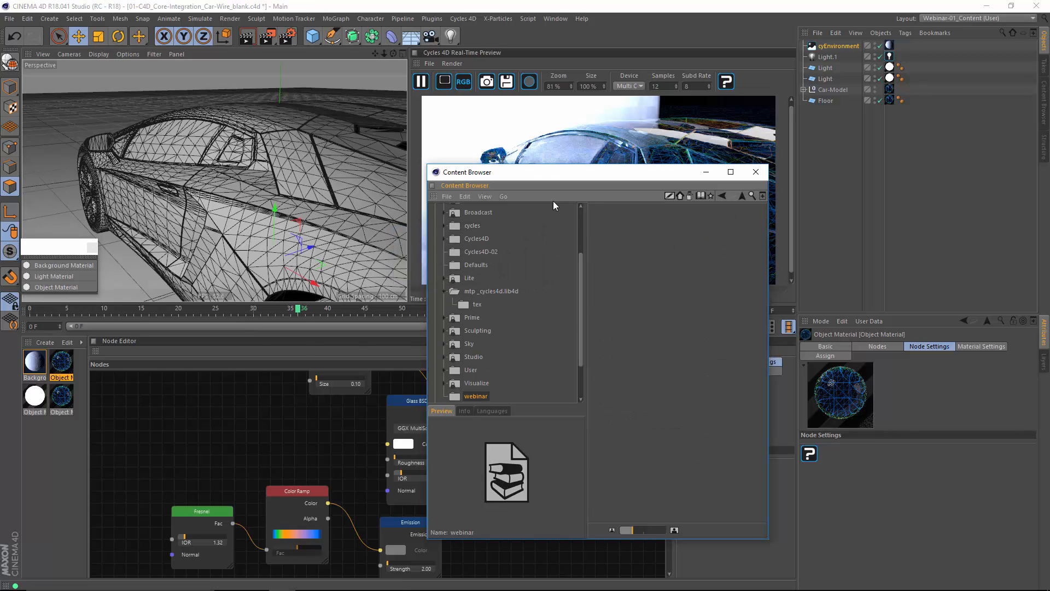
- Store the car's Object Material and the cyEnvironment object in the webinar library, and minimise the Content Browser
drag(572, 176, 472, 177)
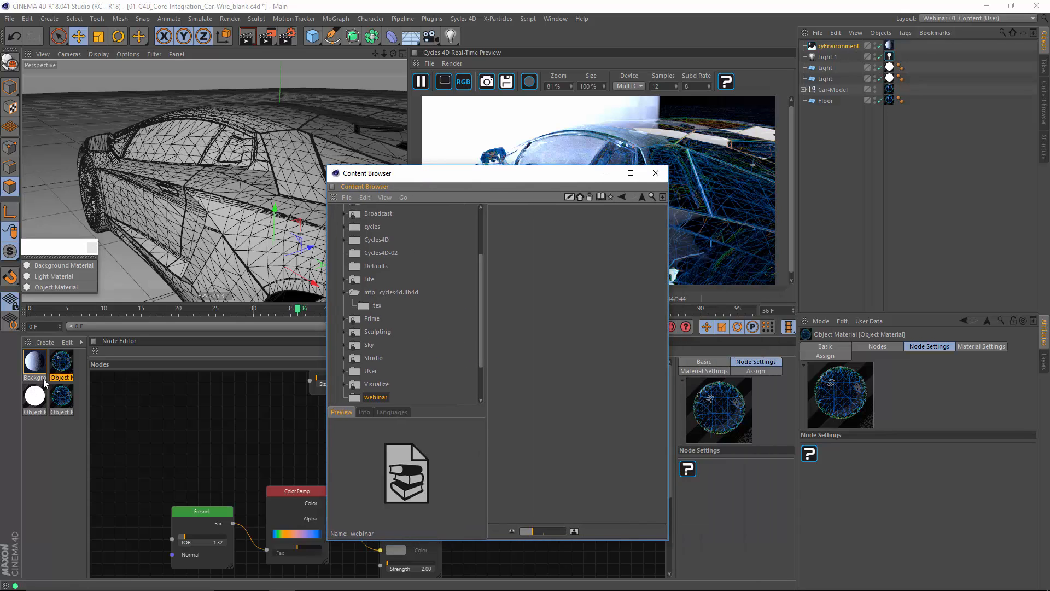
drag(69, 371, 561, 329)
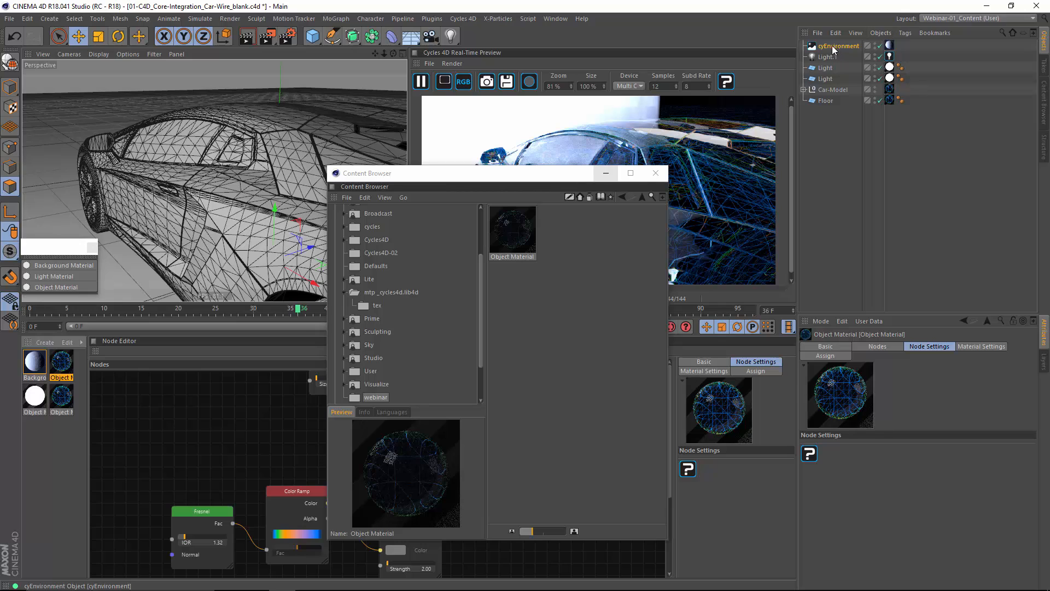
drag(841, 48, 570, 342)
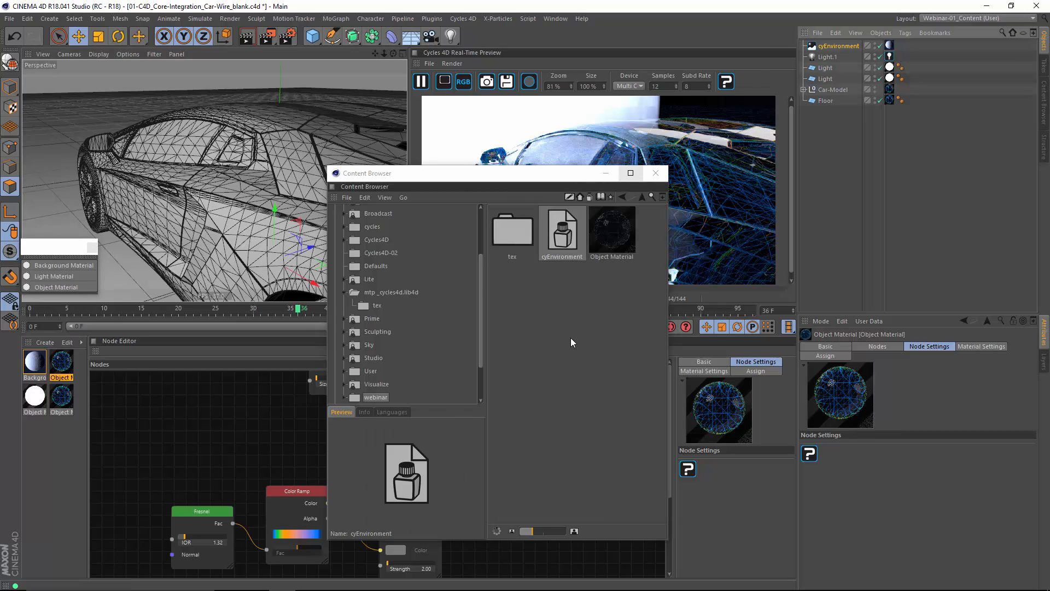
click(569, 250)
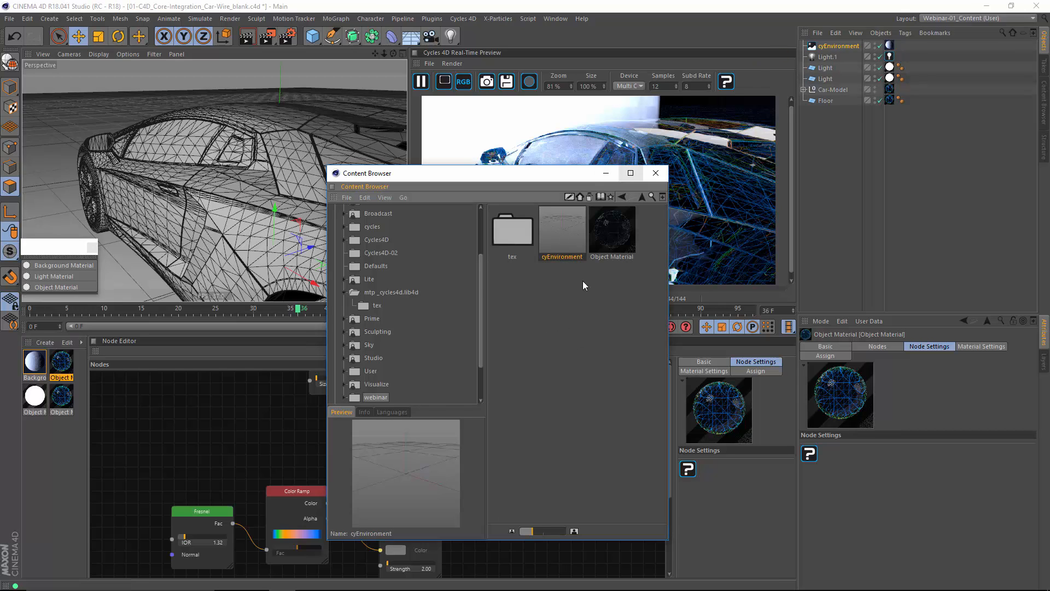
drag(546, 176, 615, 197)
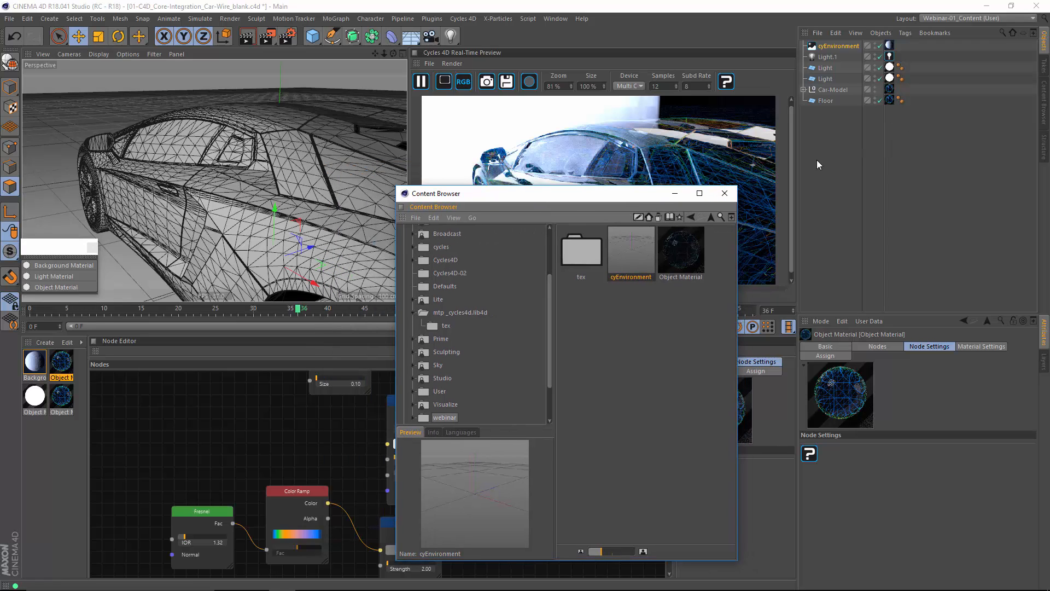
click(661, 268)
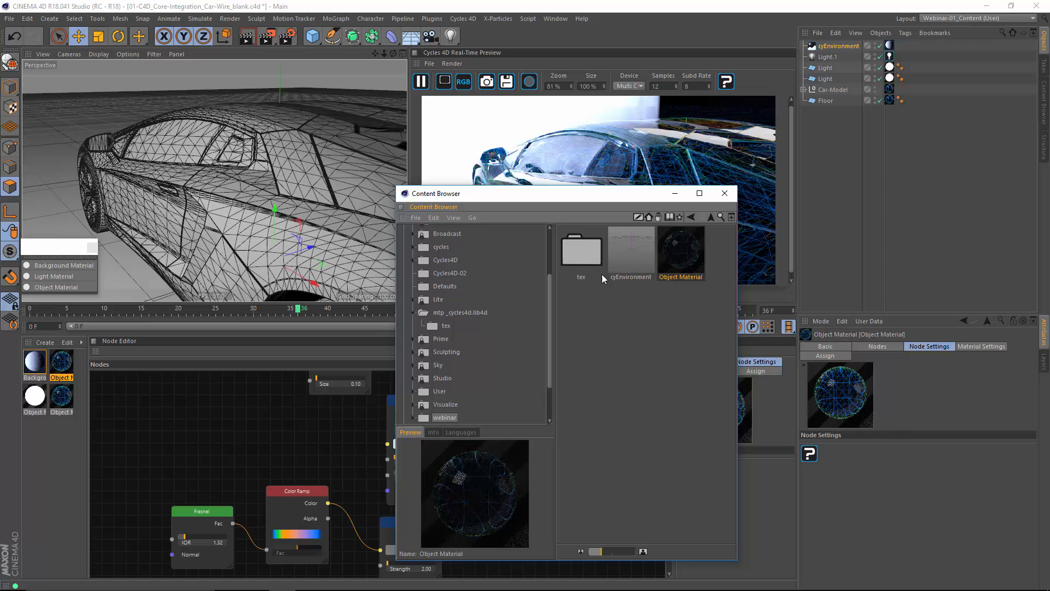
click(675, 193)
click(930, 173)
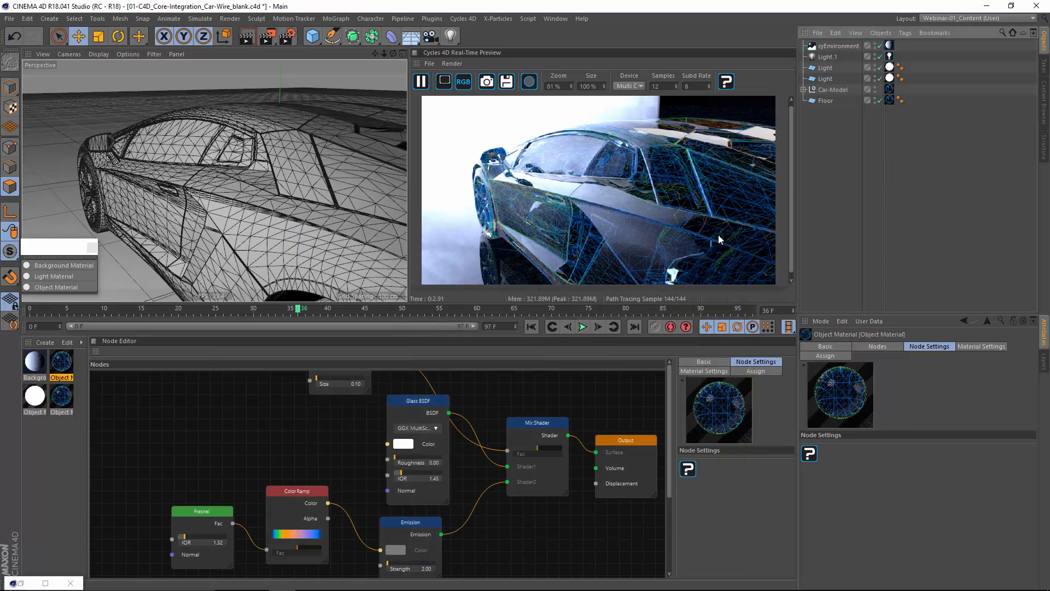
- Add a Cycles 4D camera framing the car's rear wheel arch and make it the active view camera
alt+drag(248, 222, 214, 190)
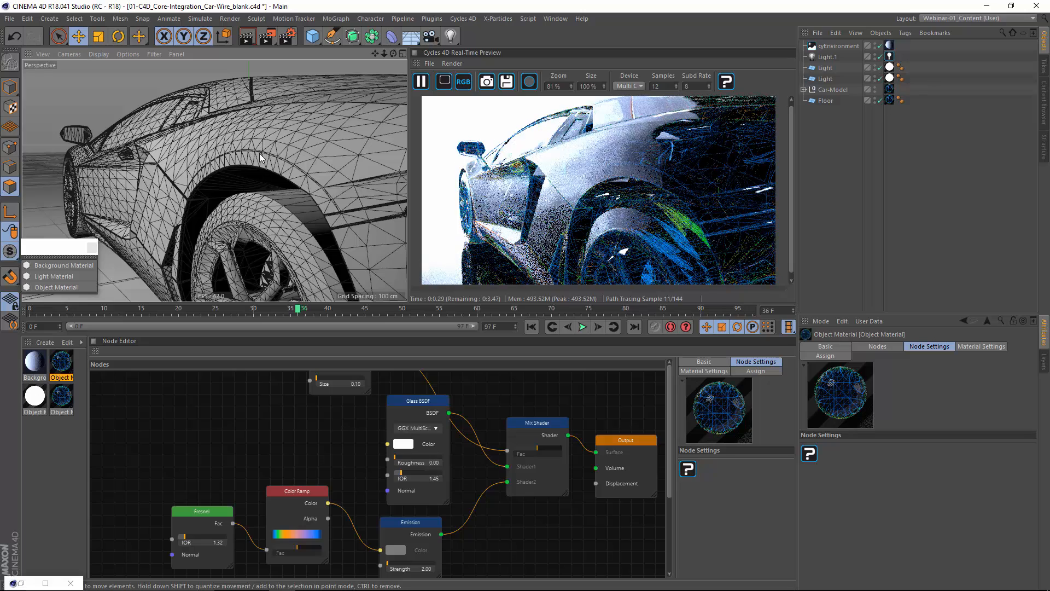
click(467, 19)
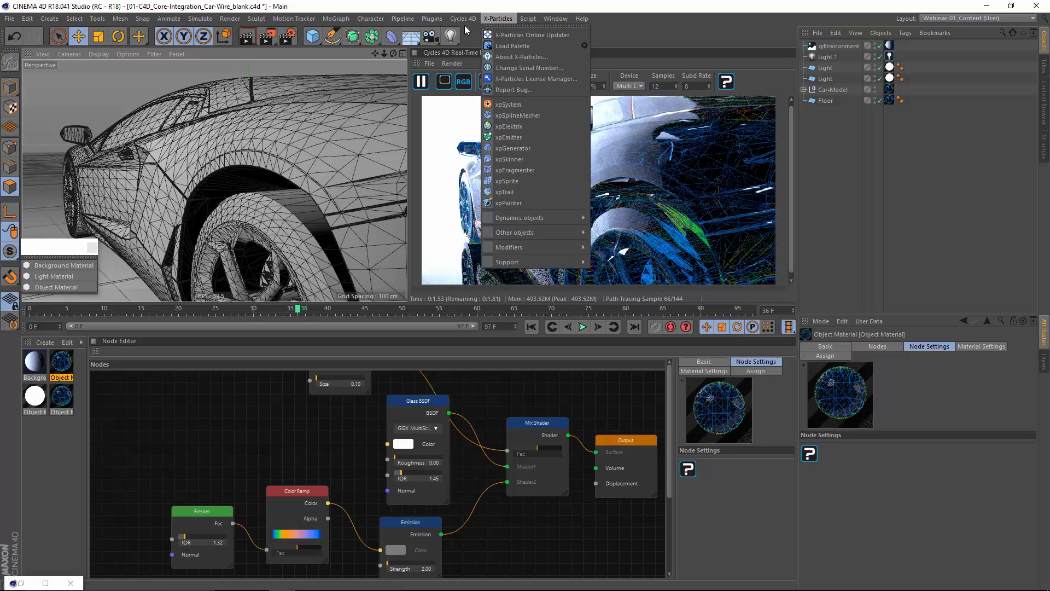
click(467, 36)
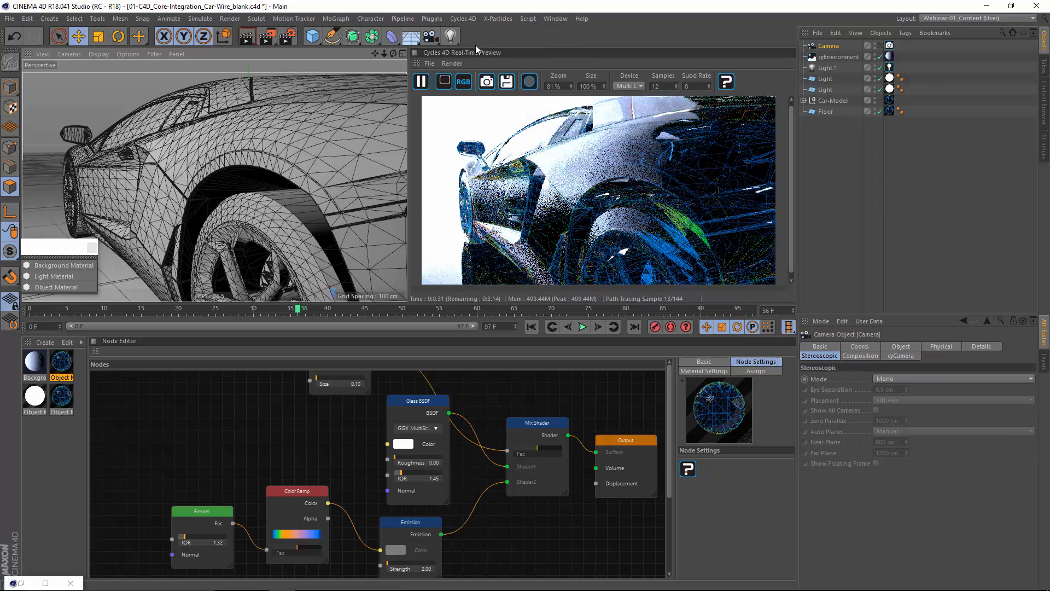
click(880, 46)
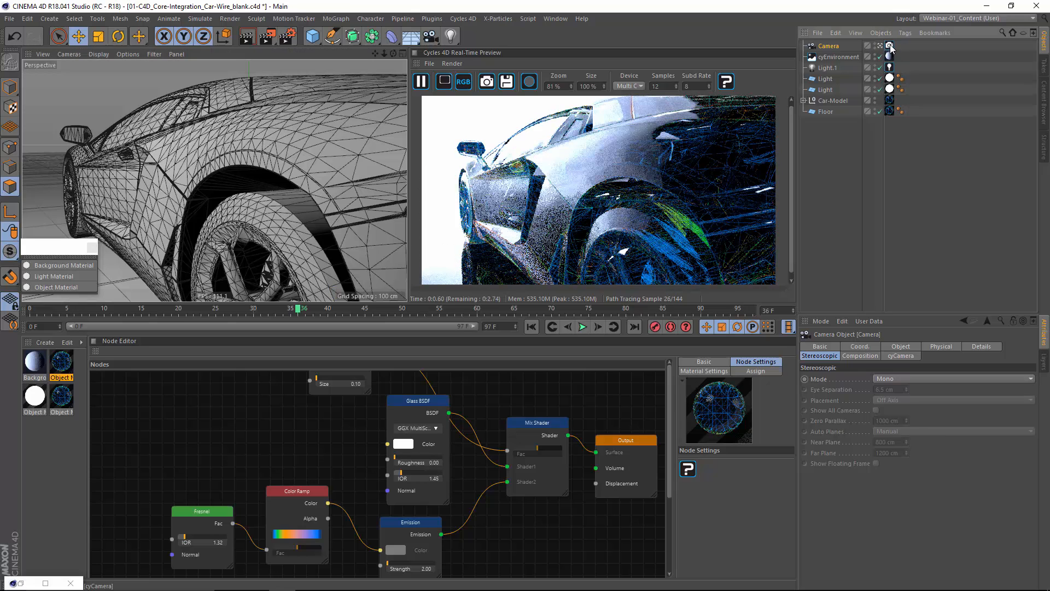
- Review the cyCamera tag settings and the camera's Object properties, including the focus distance
click(890, 46)
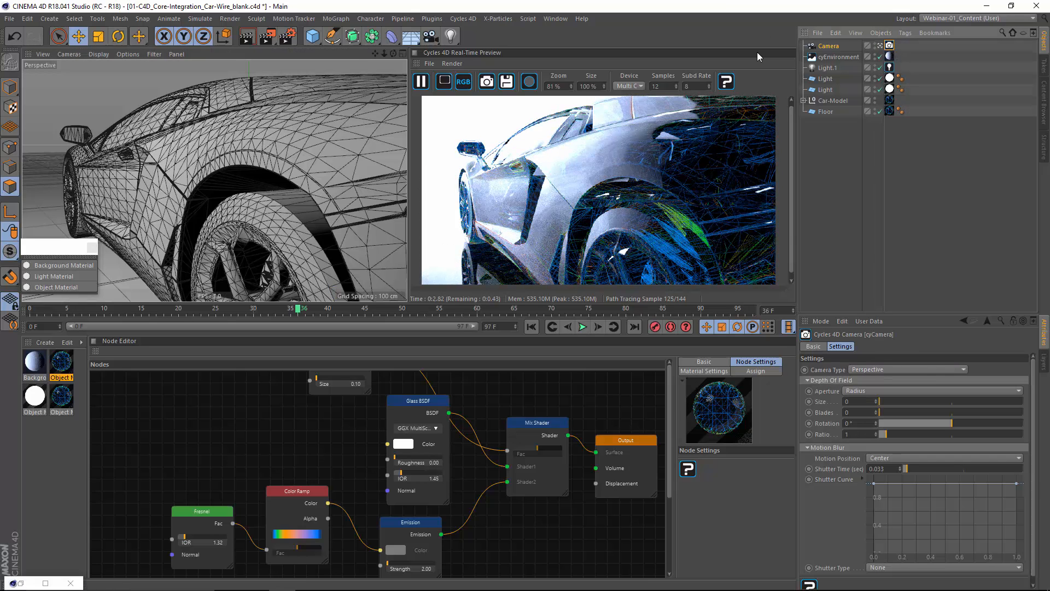
click(829, 47)
click(901, 346)
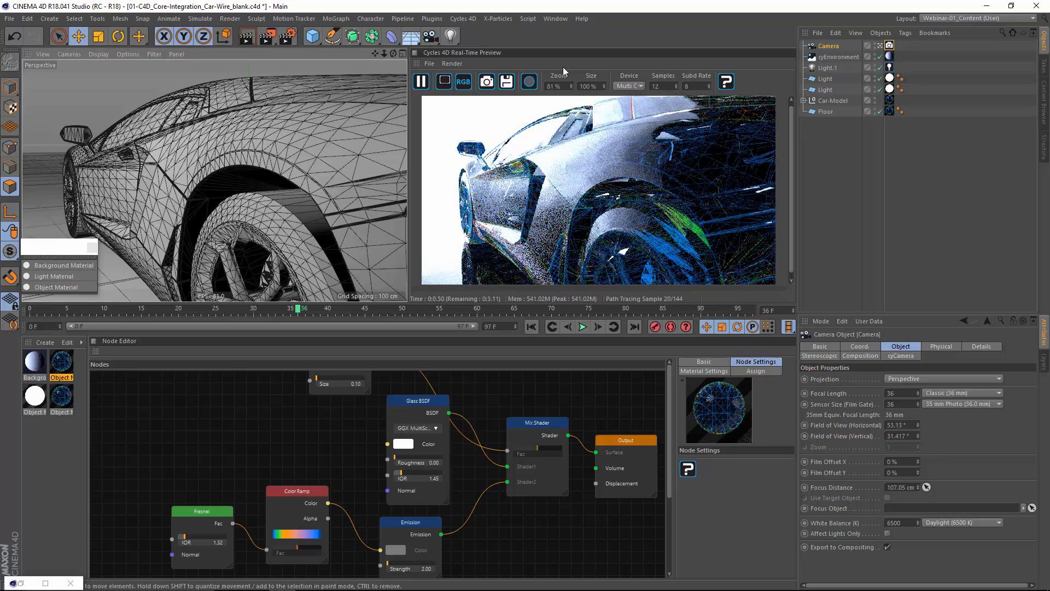
- Try a depth of field aperture size of 0.03 on the cyCamera tag and reset it to 0
click(890, 46)
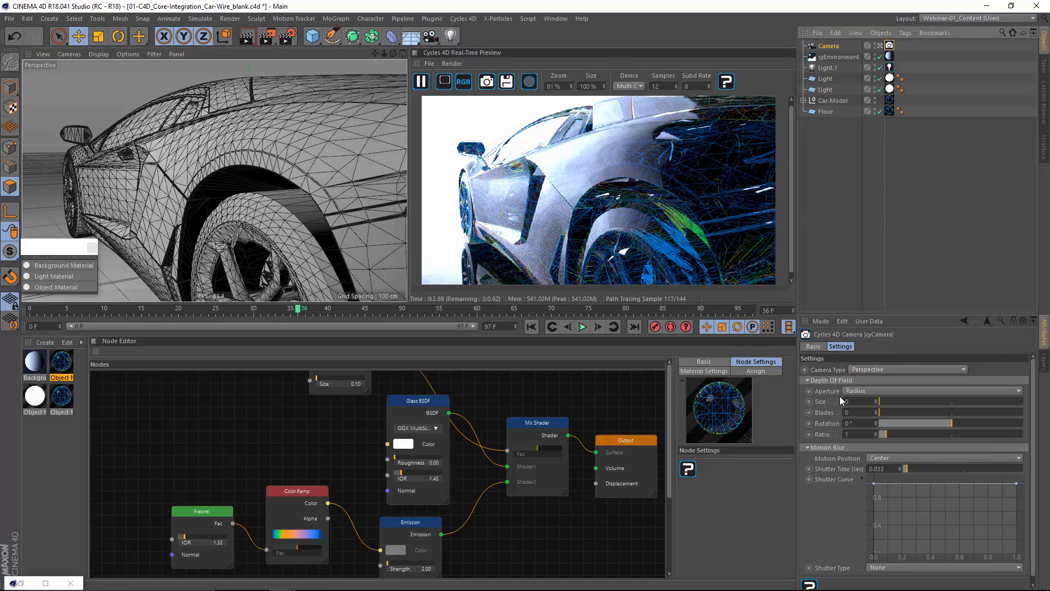
drag(879, 402, 882, 402)
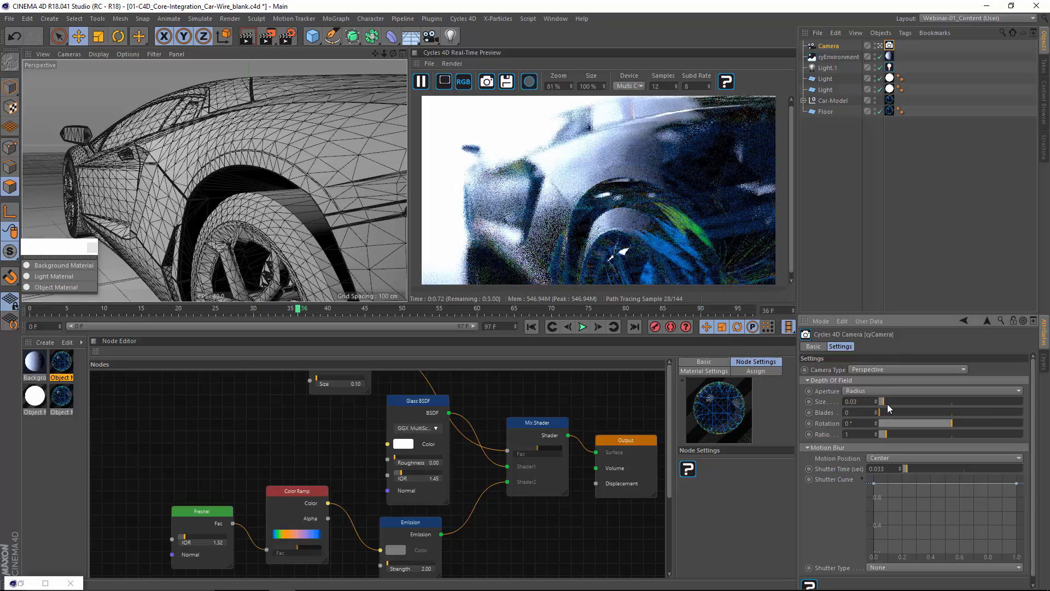
alt+drag(232, 194, 233, 148)
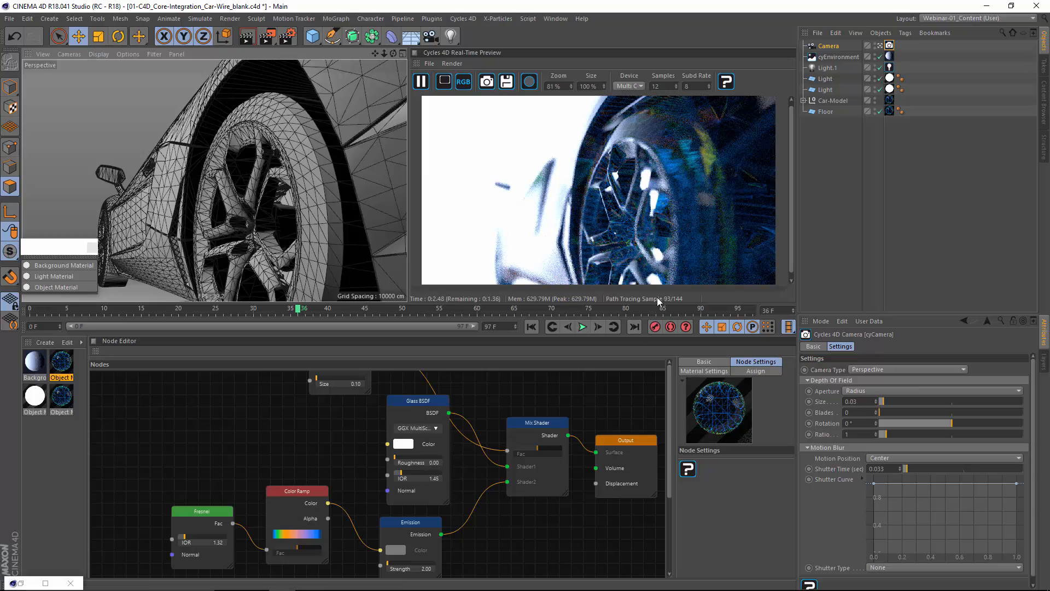
alt+drag(290, 162, 230, 176)
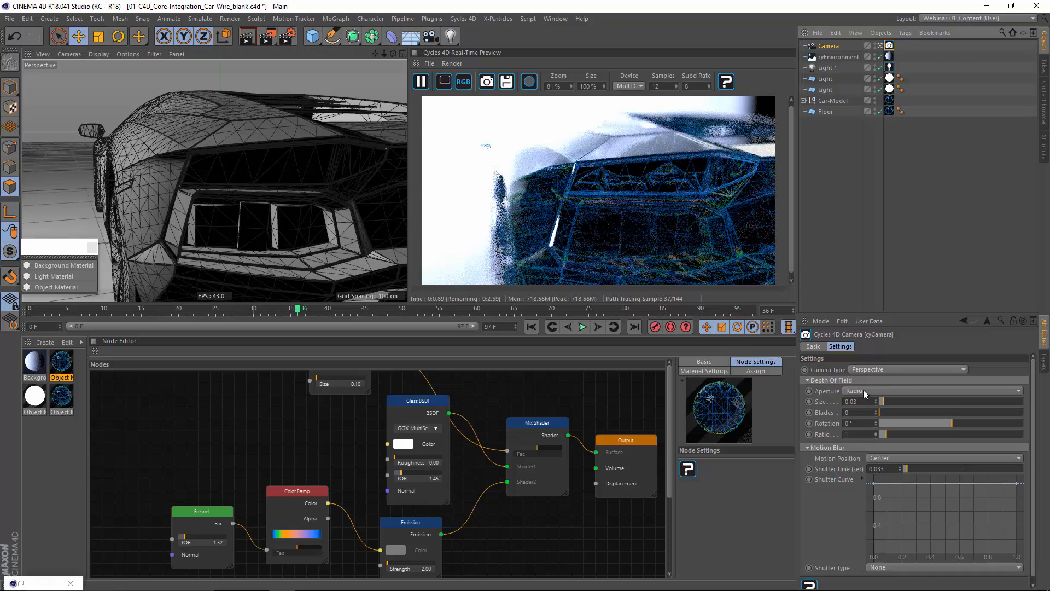
drag(882, 404, 875, 403)
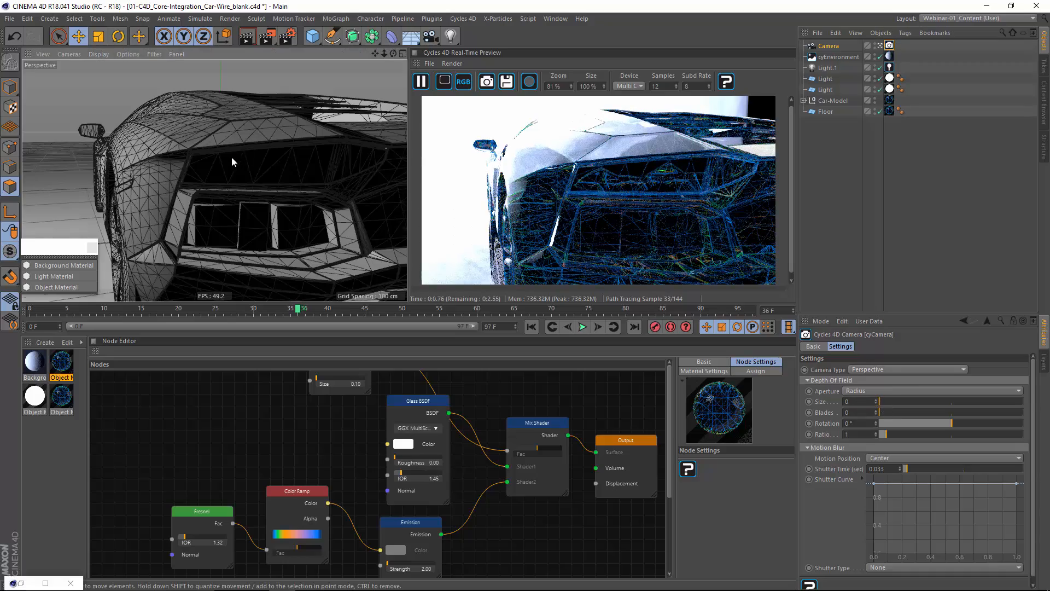
- Set the Glass BSDF node's roughness to 0.02 in the car's material and check the render from the front and side
scroll(239, 169, down, 4)
alt+drag(265, 174, 99, 189)
scroll(214, 180, up, 4)
click(419, 401)
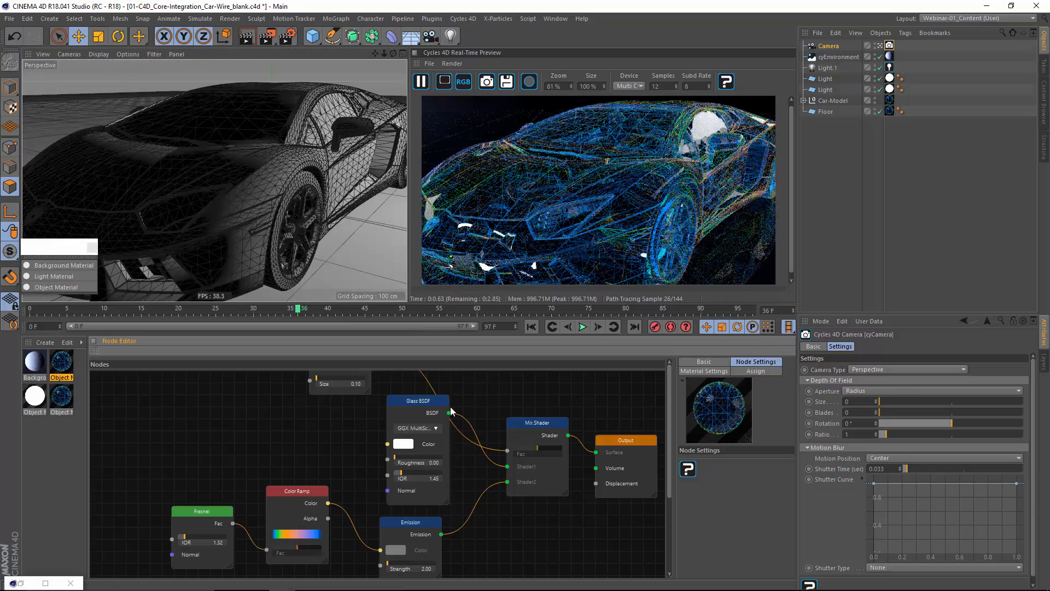
drag(419, 400, 406, 401)
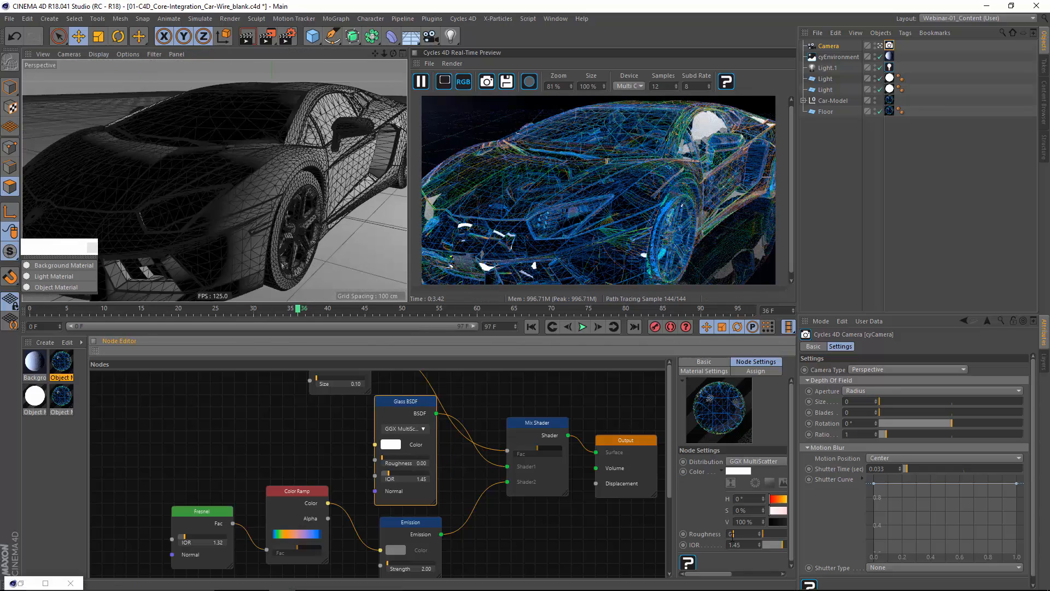
key(Return)
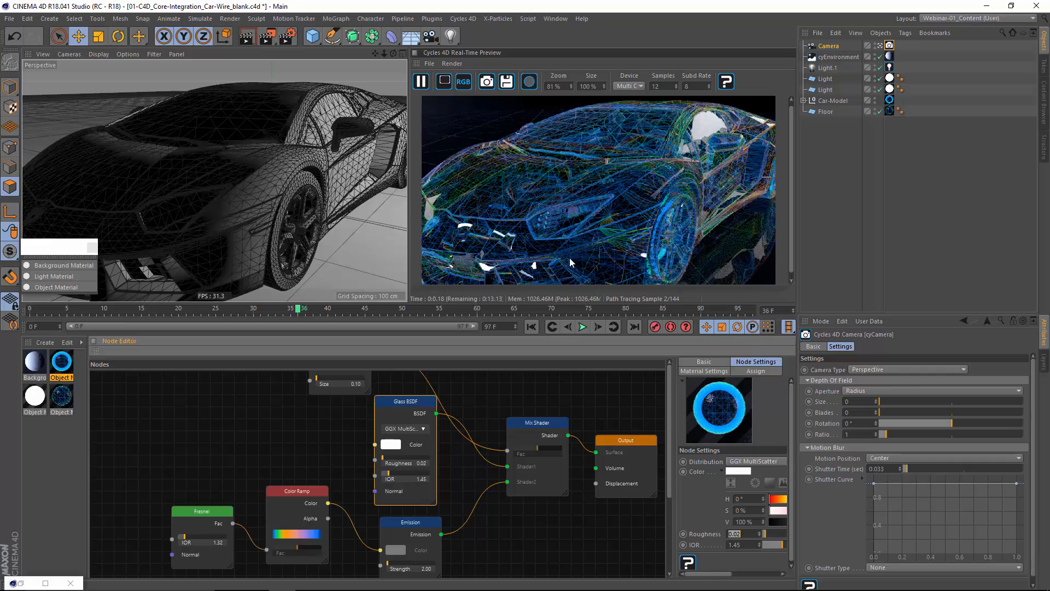
alt+right_drag(208, 198, 198, 209)
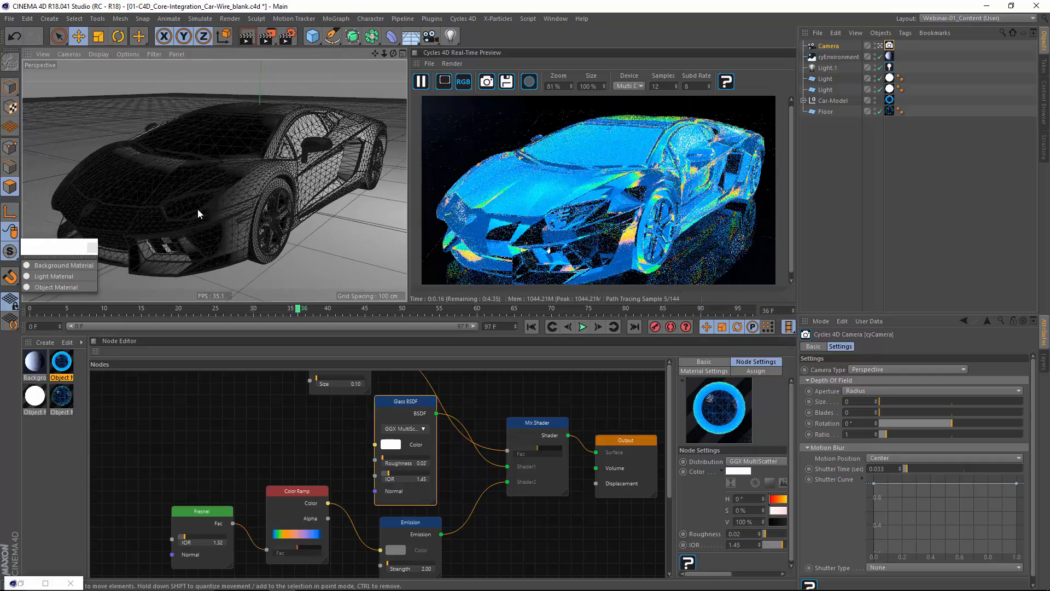
alt+middle_drag(198, 209, 200, 188)
alt+drag(200, 187, 248, 202)
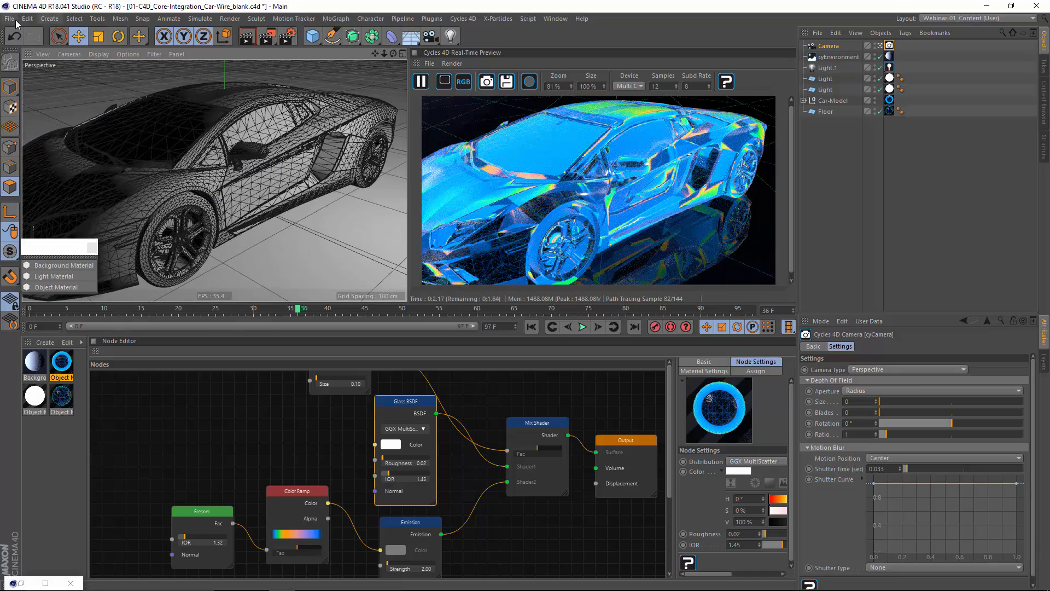
alt+drag(256, 192, 275, 107)
- Switch to the presentation slide illustrating the Color Ramp node
key(alt+Tab)
key(alt+Tab)
key(alt+Tab)
key(alt+Tab)
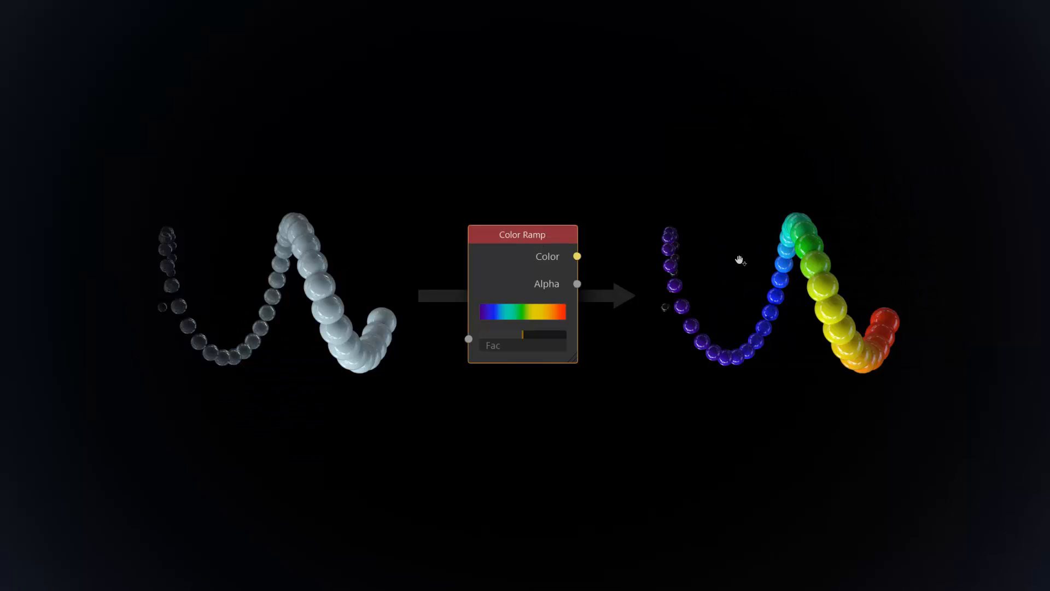
- Play the finished 01-Broadcast-Type_v004 animation from the start and pause it to examine the sliced glass lettering
click(629, 266)
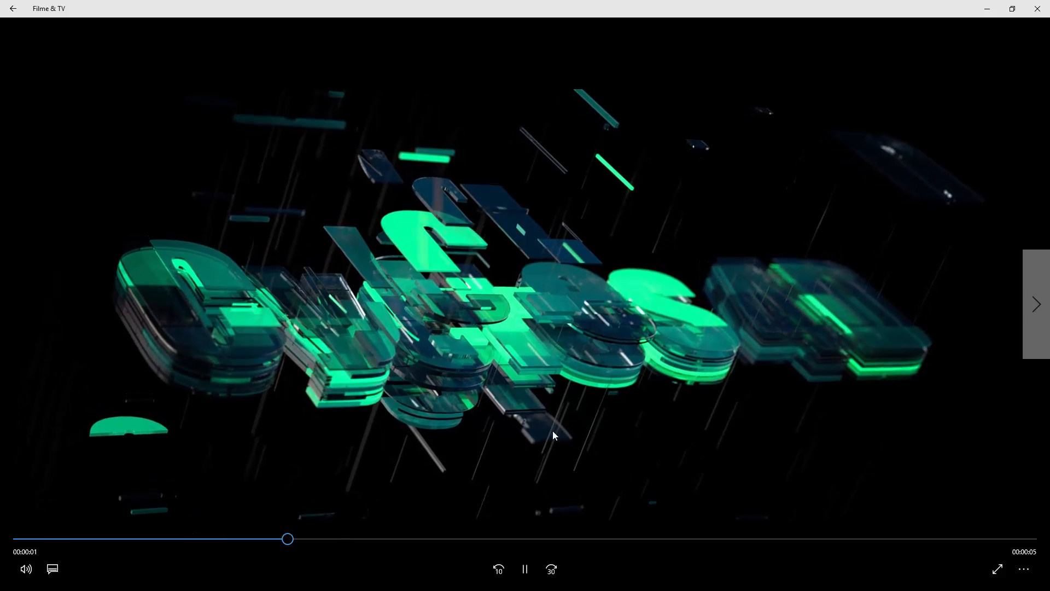
click(31, 539)
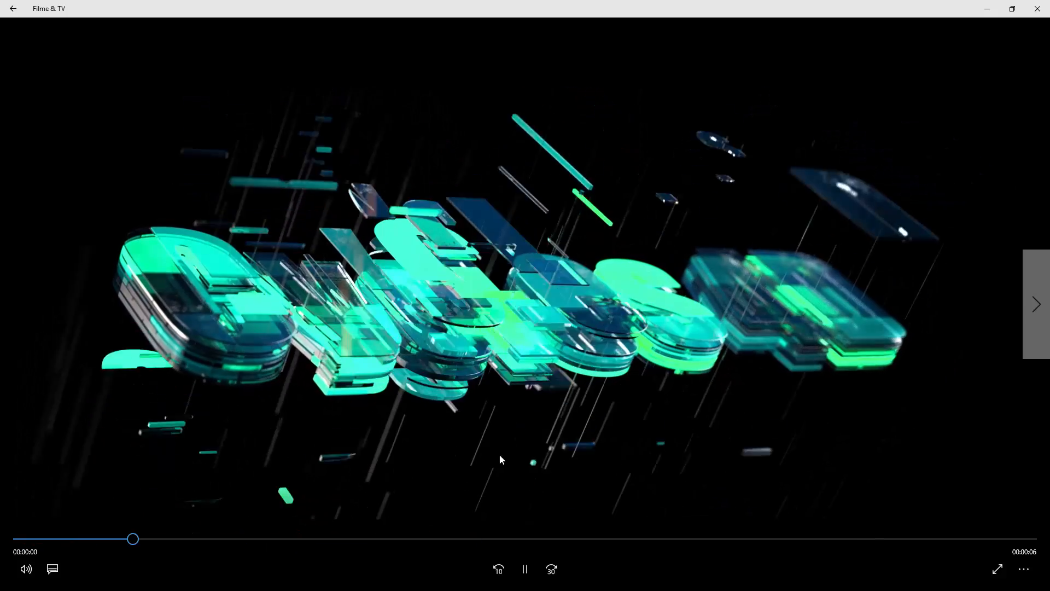
click(525, 569)
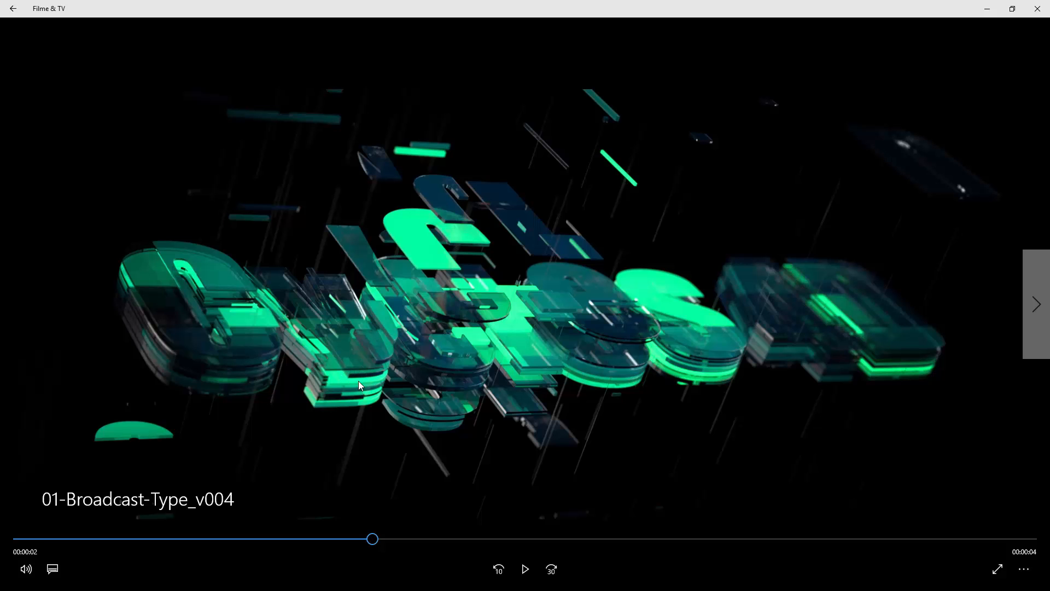
click(527, 570)
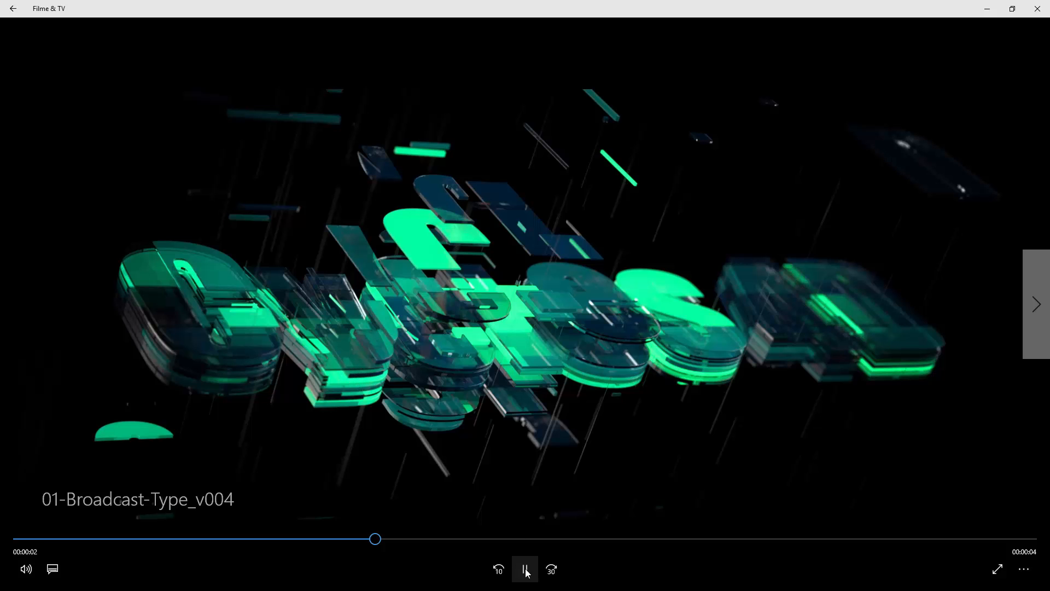
click(527, 569)
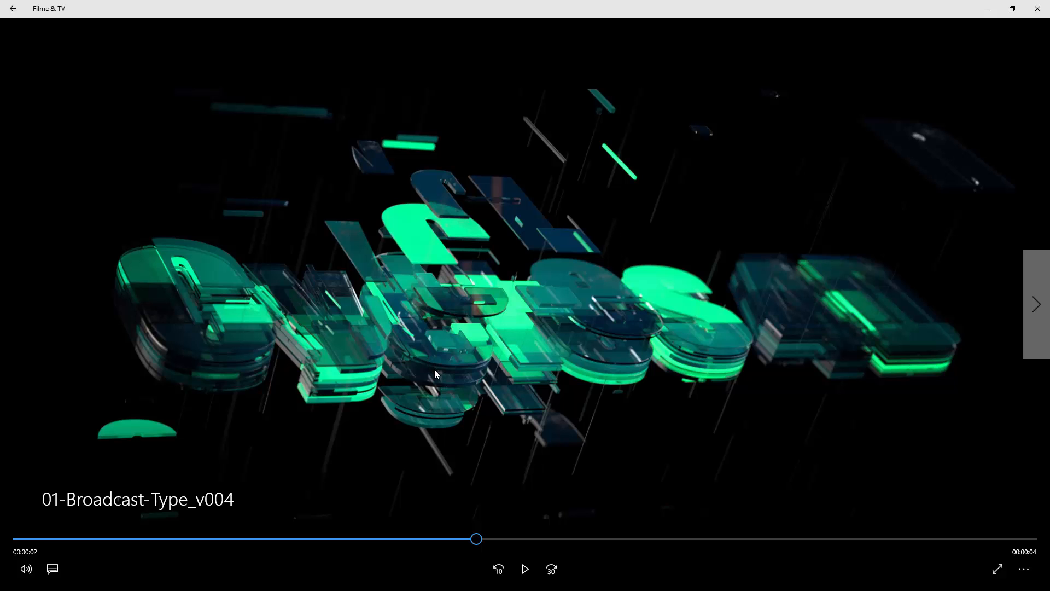
- Switch back to Cinema 4D, close the car project without saving, and close the Content Browser window
key(alt+Tab)
key(alt+Tab)
key(alt+Tab)
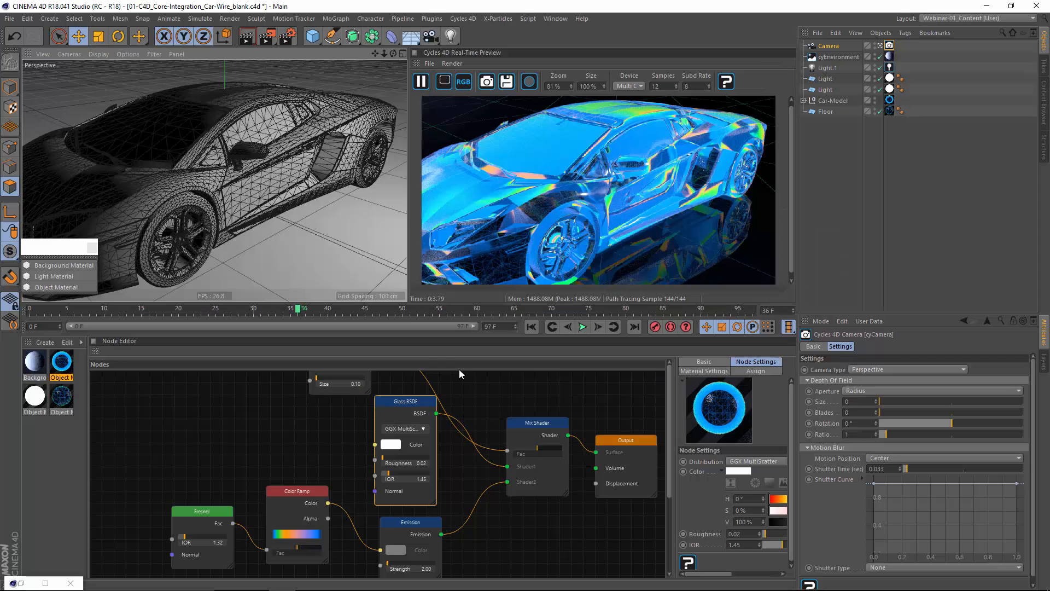
click(9, 18)
click(30, 94)
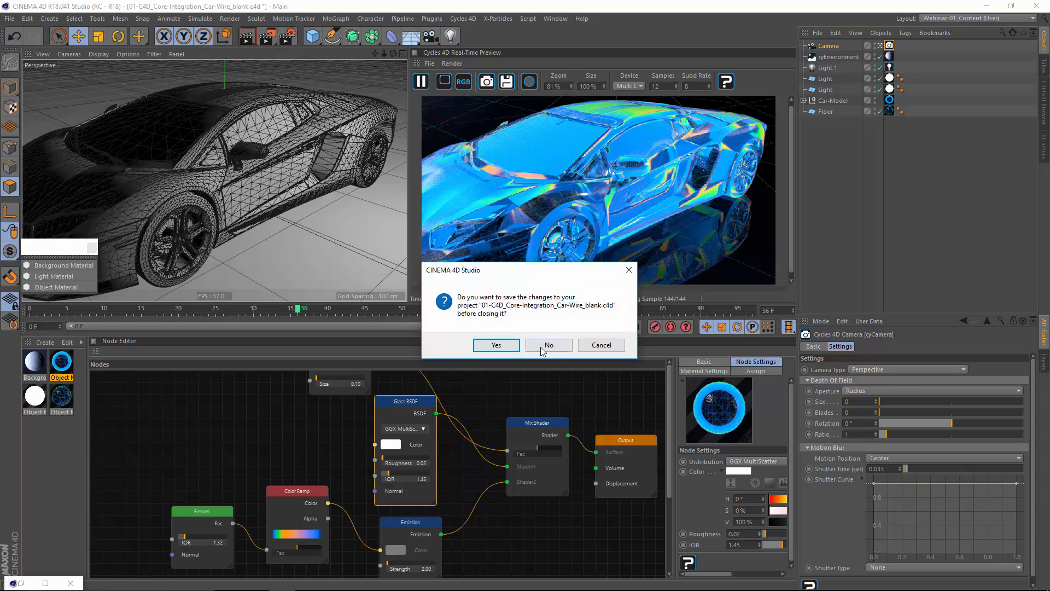
click(542, 346)
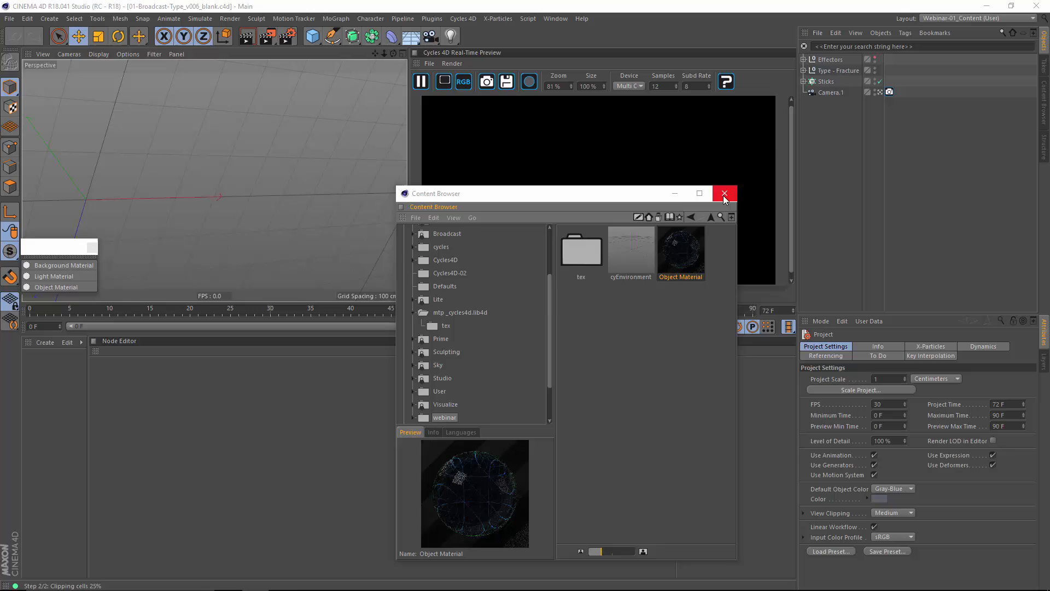
click(724, 195)
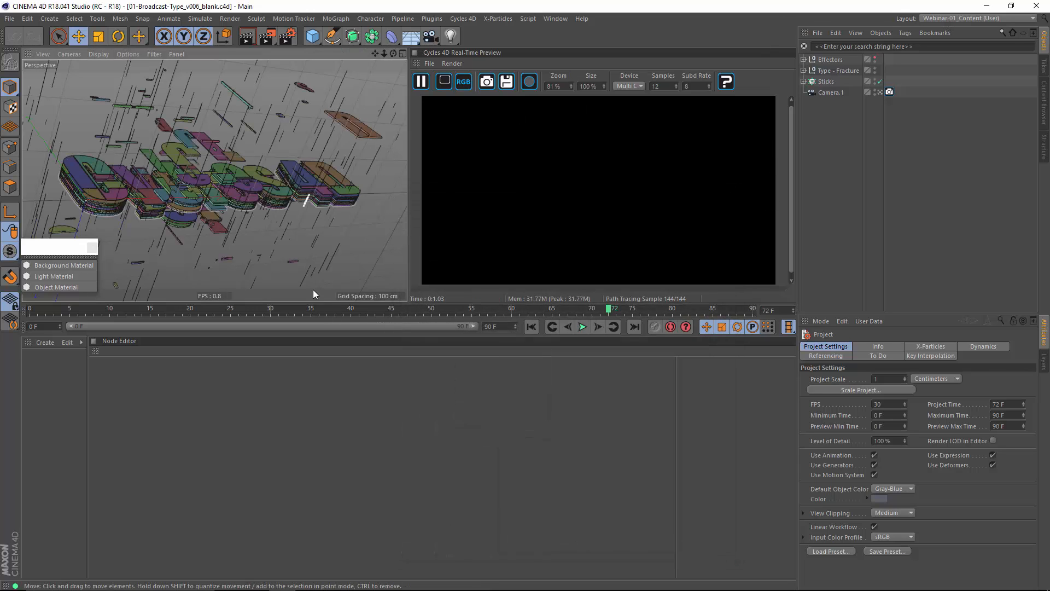
- Switch to the Startup (User) layout and preview the broadcast type animation, scrubbing back to frame 31
click(944, 16)
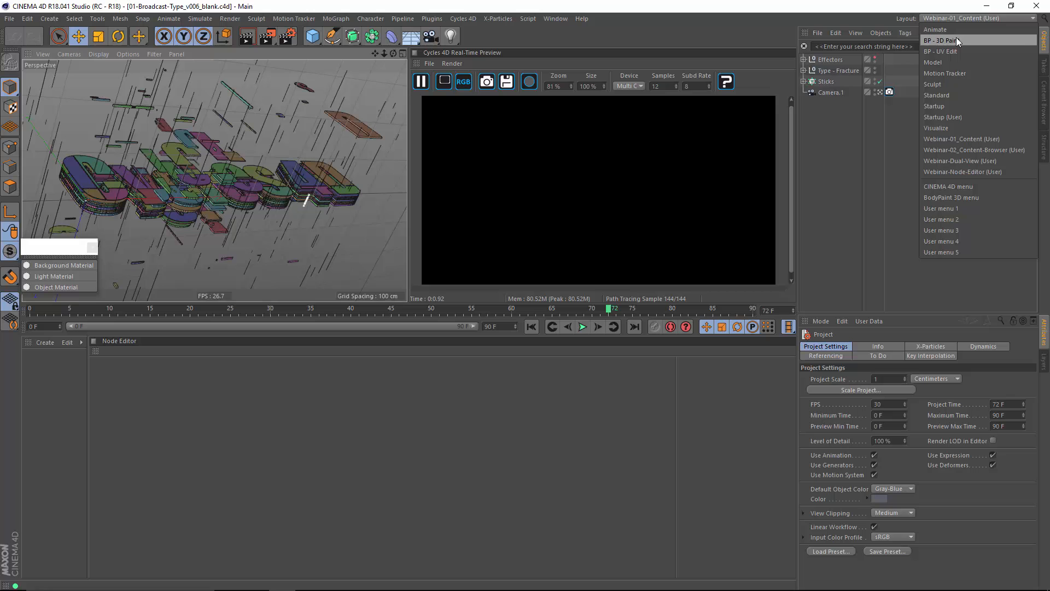
click(960, 118)
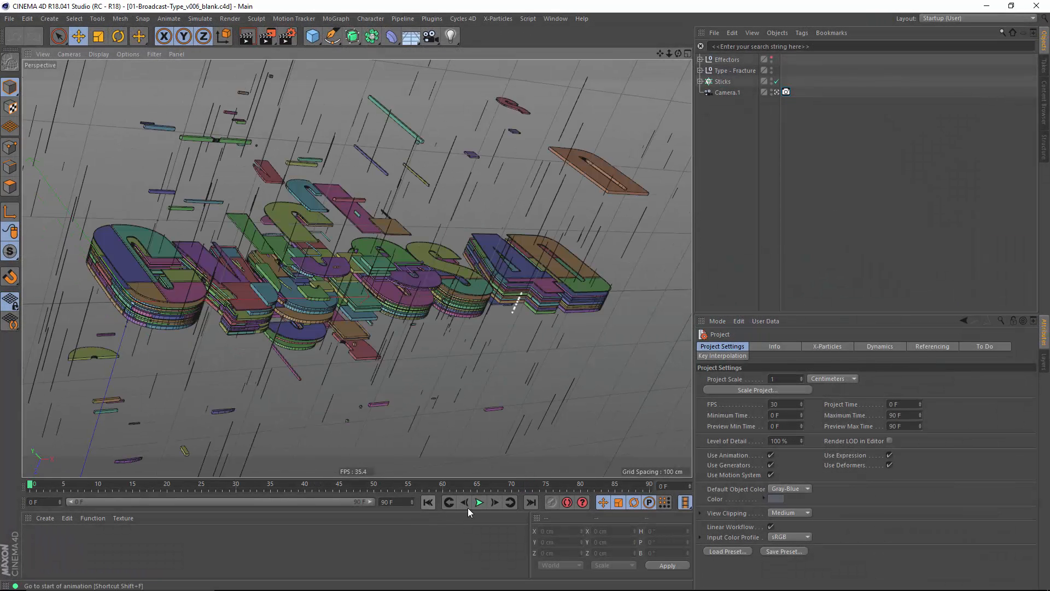
click(480, 504)
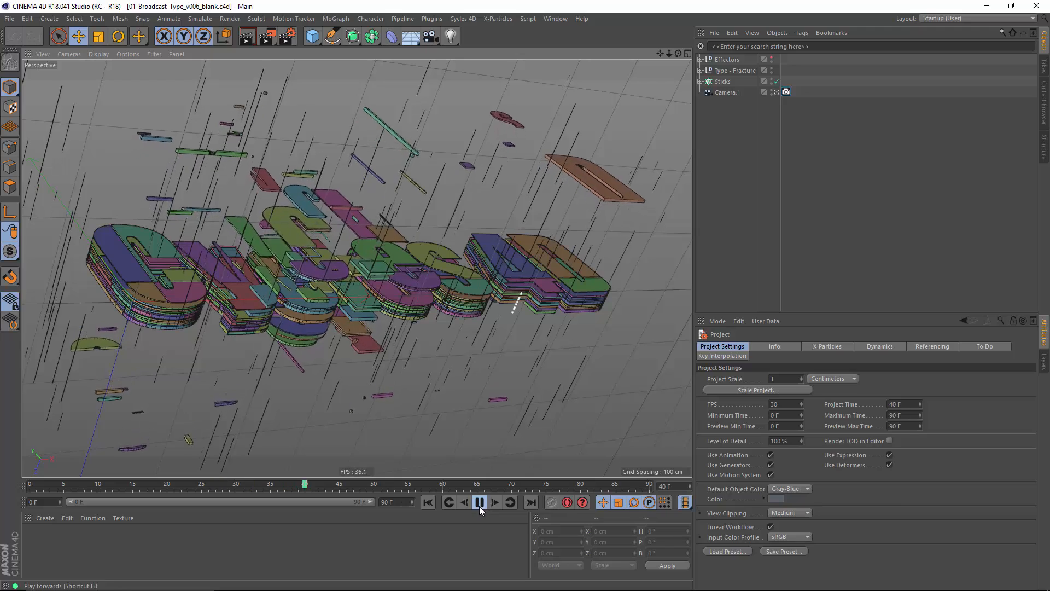
click(479, 504)
drag(355, 491, 244, 487)
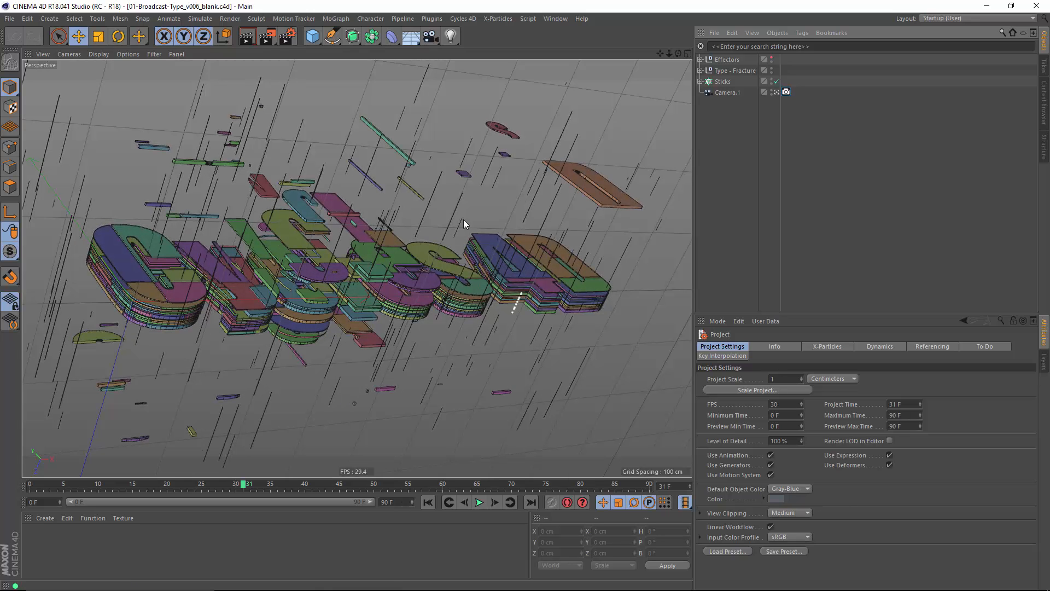
- Create a new project and add a MoText object with the text "ABC"
click(11, 18)
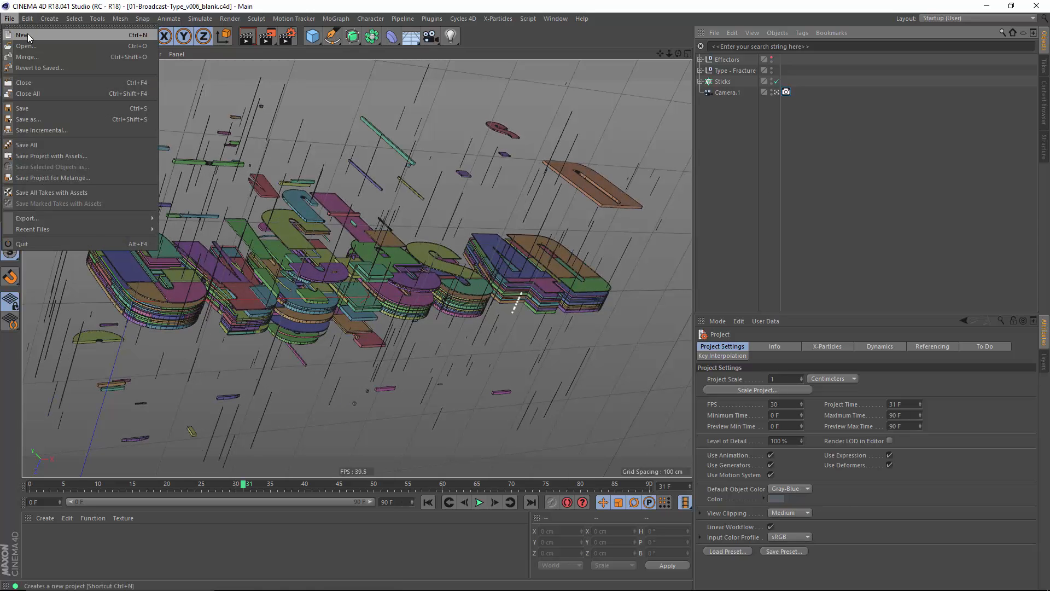
click(28, 36)
click(335, 18)
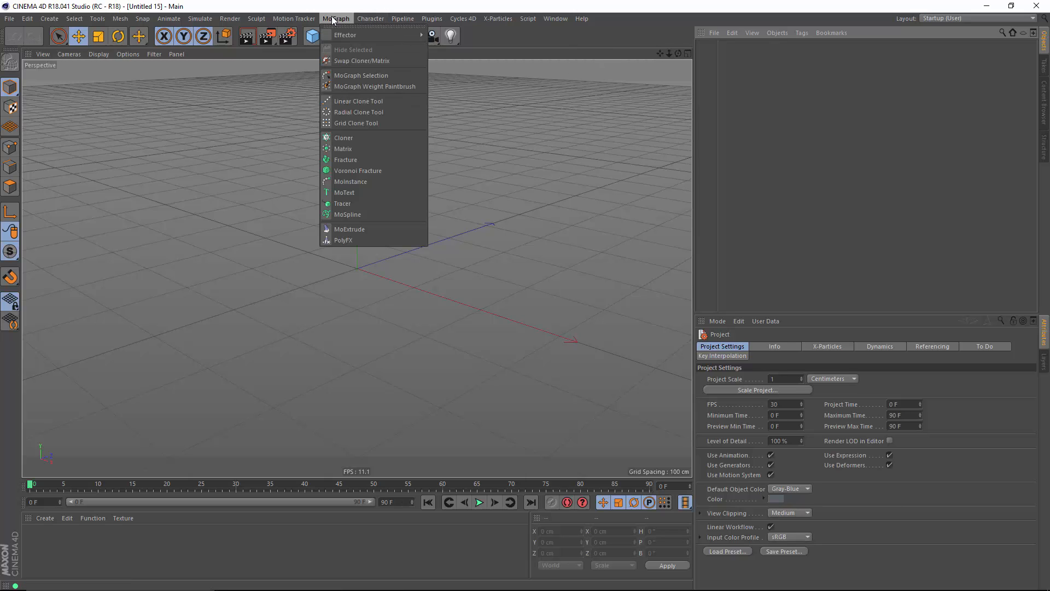
click(344, 193)
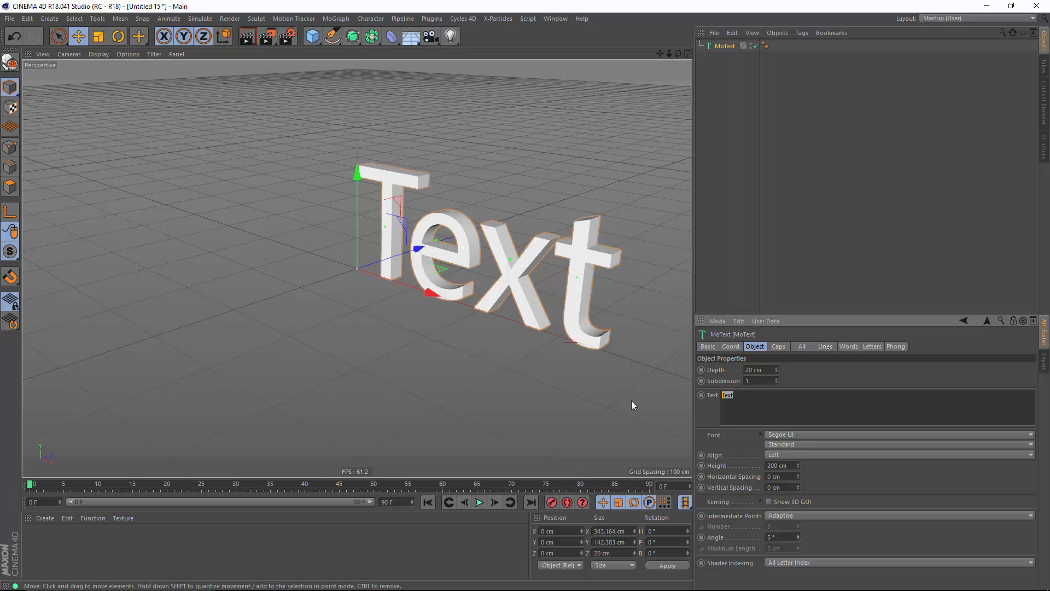
text(ABC)
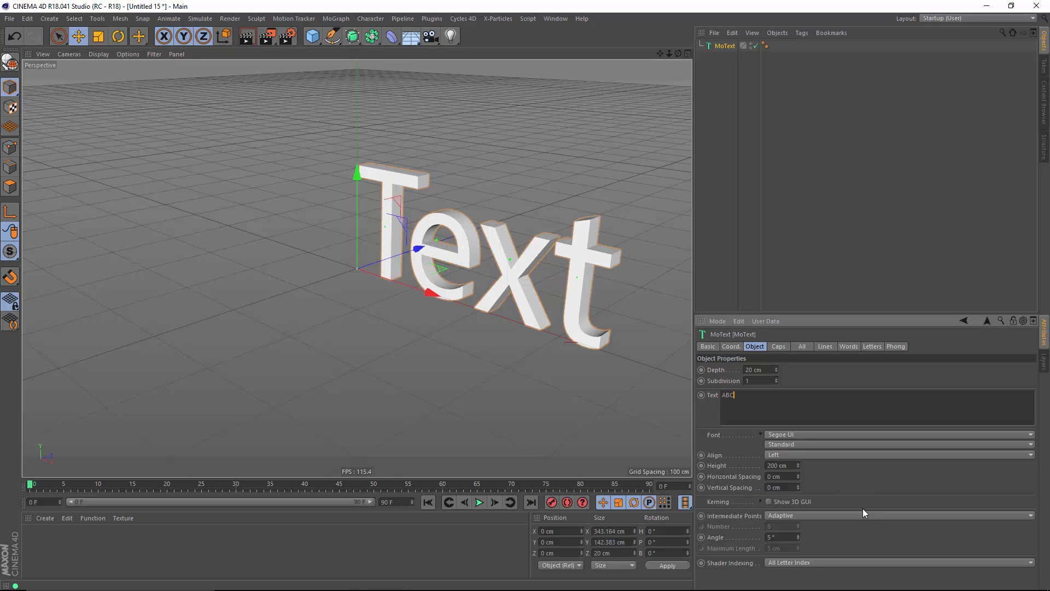
- Set the MoText font to Pirulen Rg and view the lettering from the front
click(782, 434)
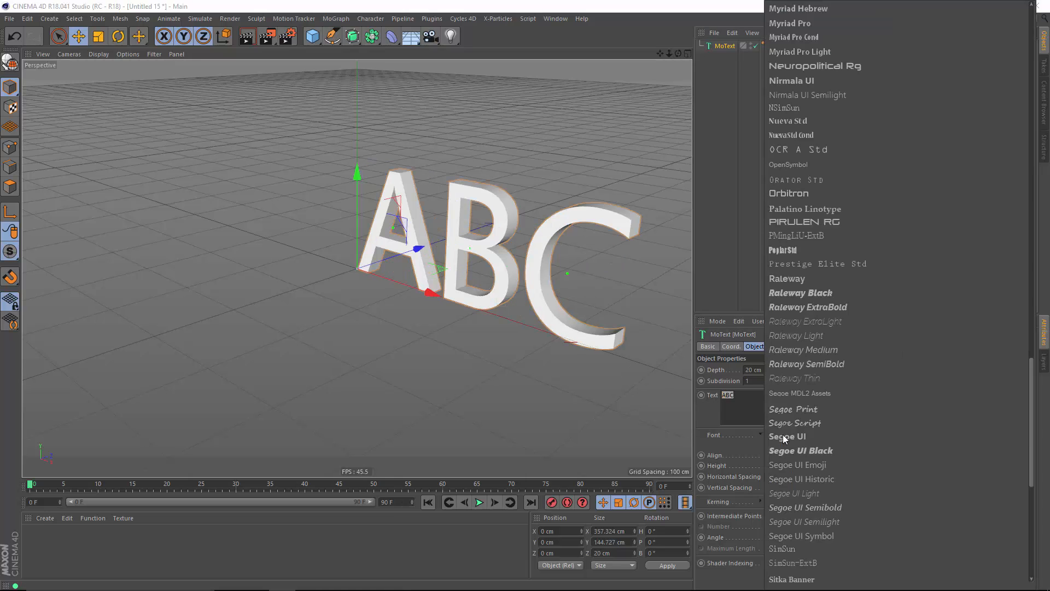
click(783, 435)
click(791, 434)
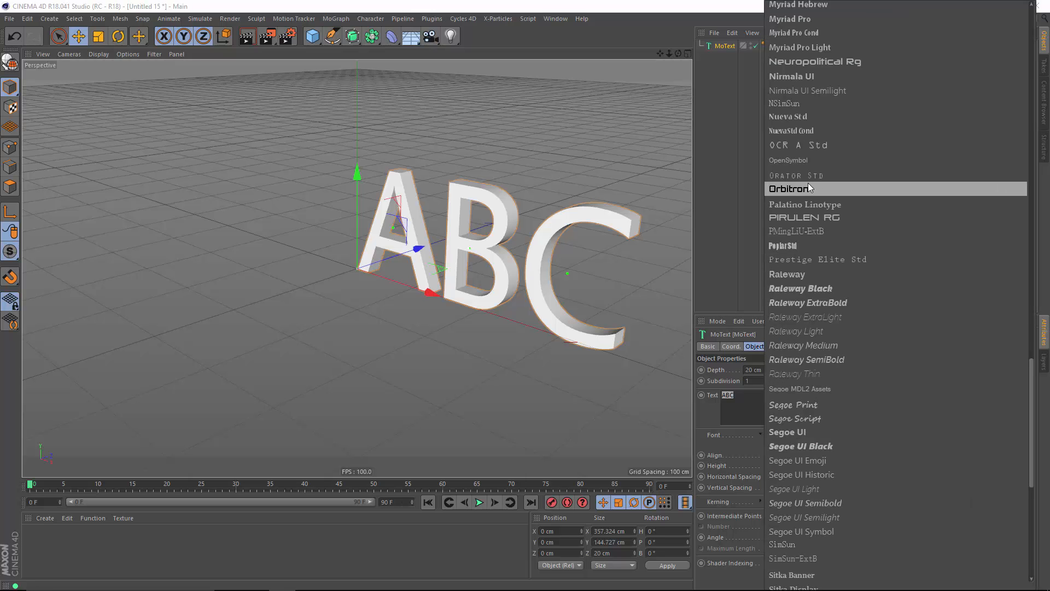
click(802, 222)
alt+drag(580, 253, 330, 285)
alt+middle_drag(331, 286, 345, 317)
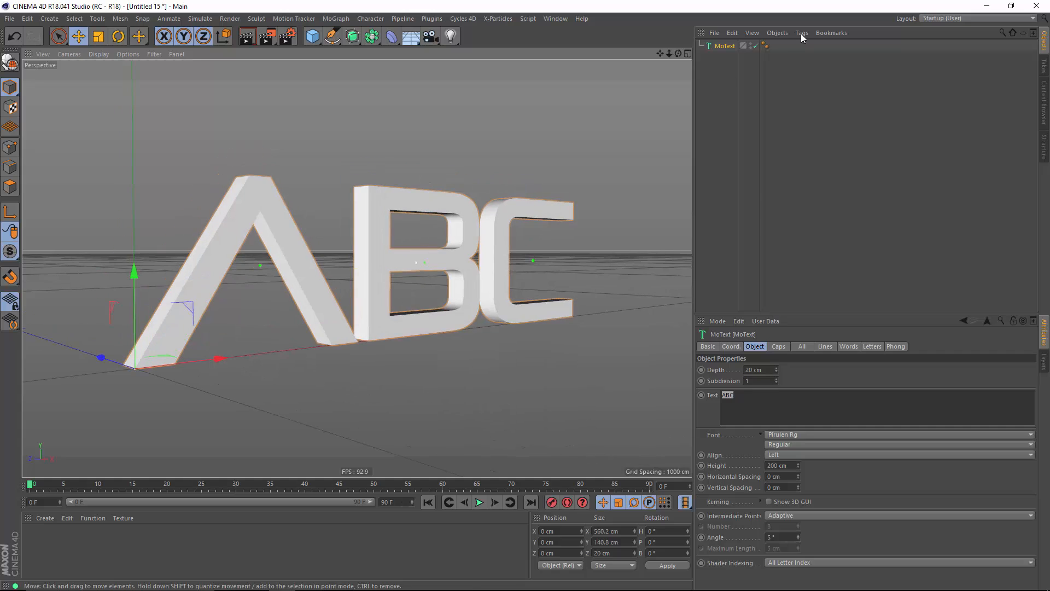
- Add a Voronoi Fracture object and place the MoText inside it as its child
click(724, 54)
click(724, 46)
click(335, 19)
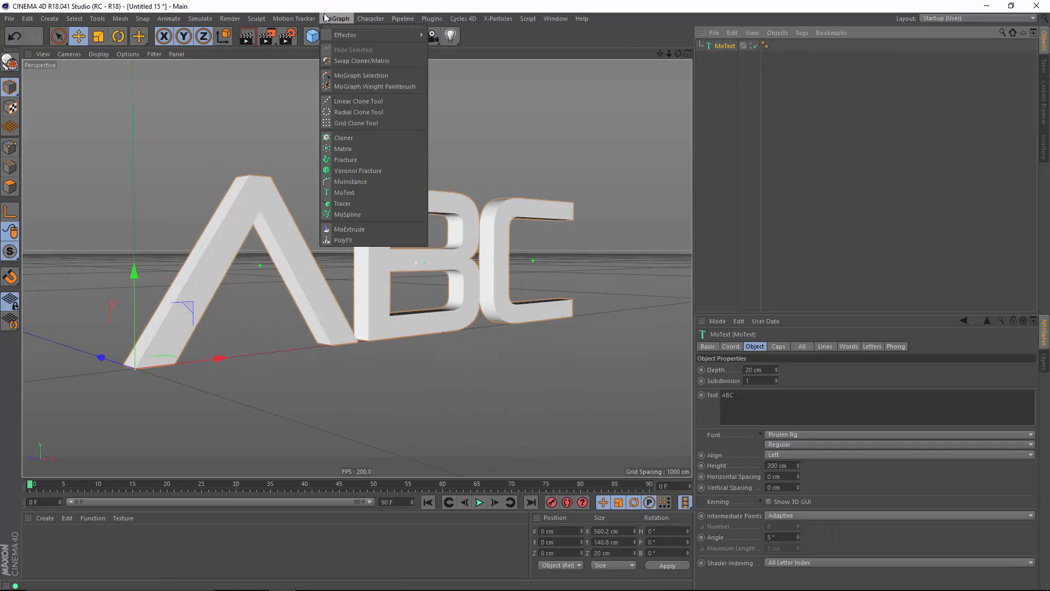
click(352, 170)
drag(723, 56, 731, 46)
click(741, 47)
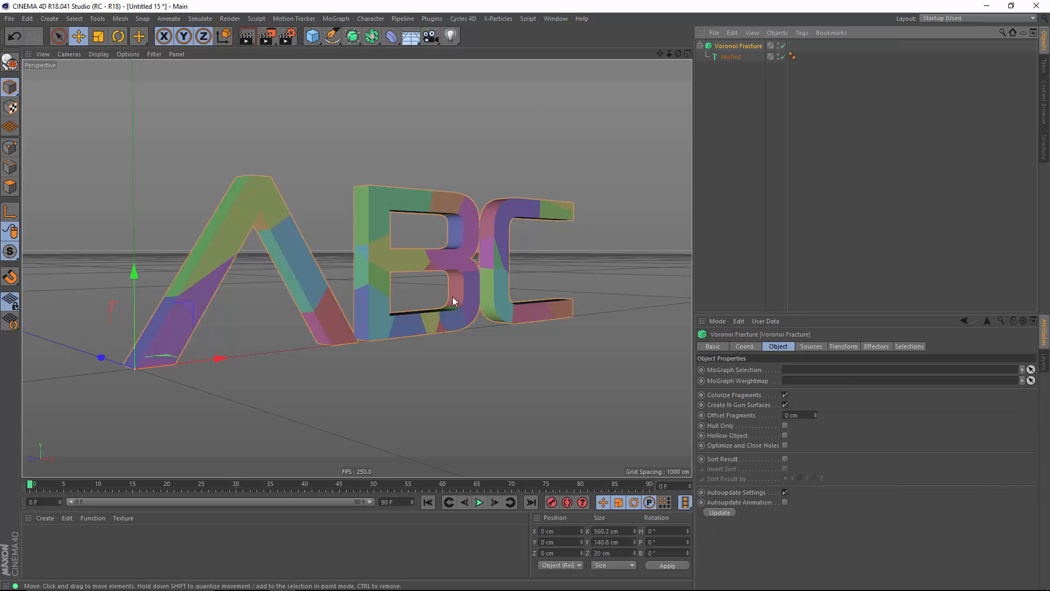
- Delete the default Point Generator - Distribution from the Voronoi Fracture's sources
alt+drag(452, 296, 313, 286)
alt+drag(392, 267, 411, 262)
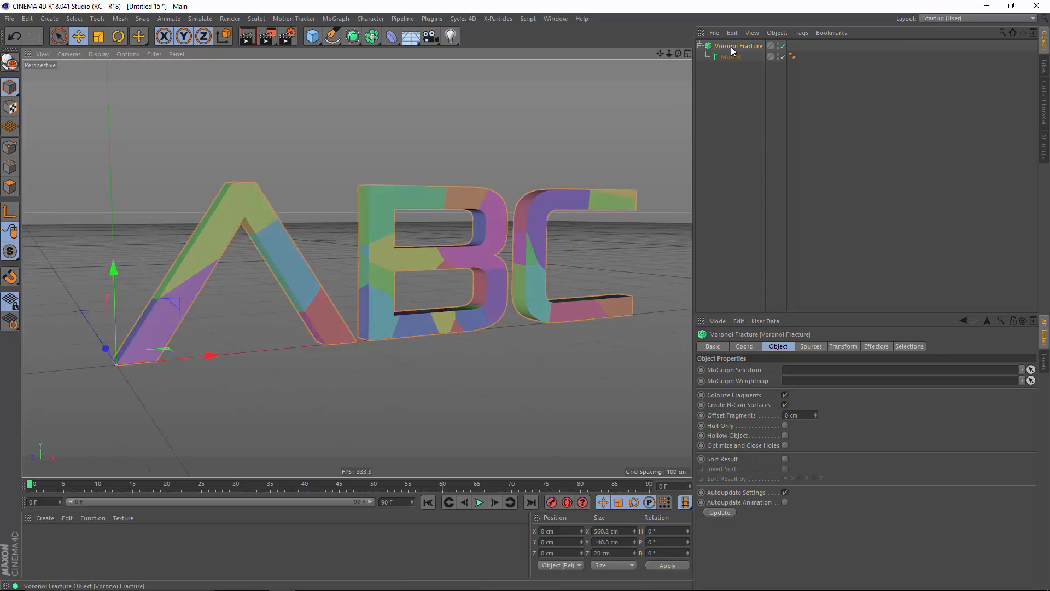
click(819, 347)
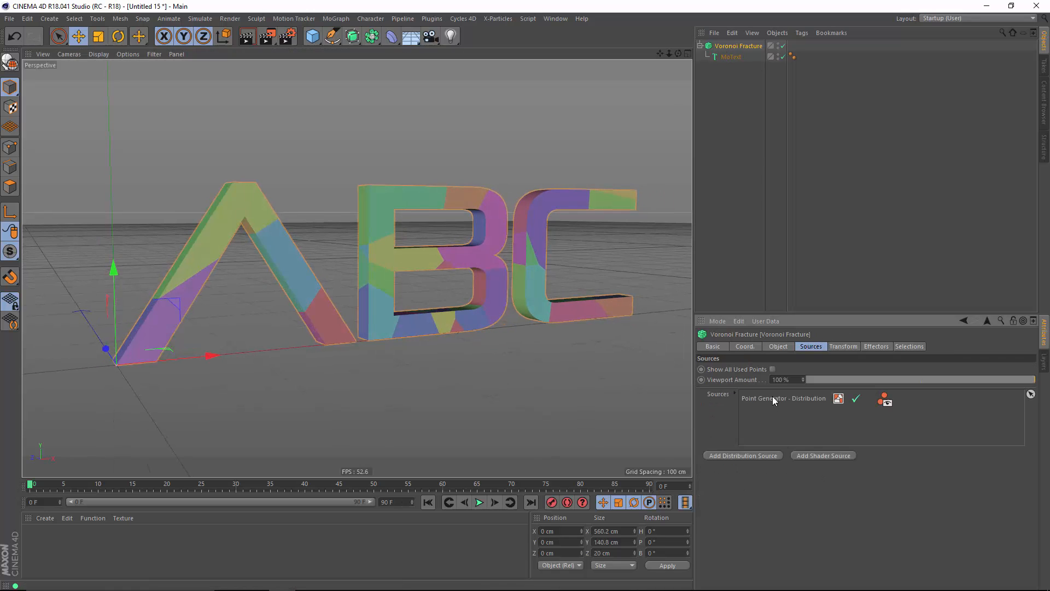
click(793, 399)
key(Delete)
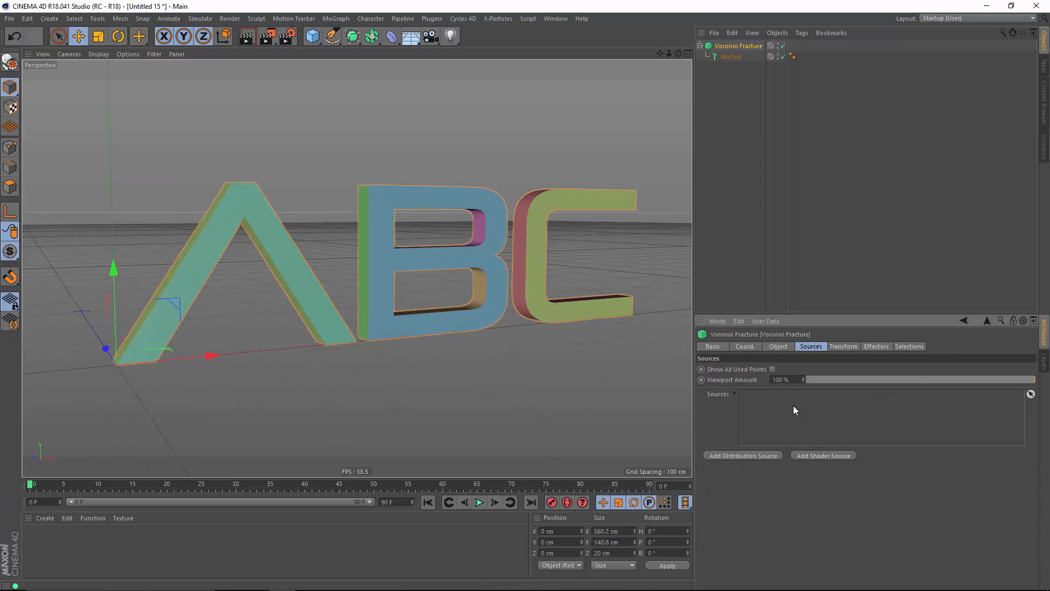
- Add a plane, rotate its pitch to 90°, and move it over the letters to about X 217 cm, Y 102 cm
alt+drag(355, 299, 320, 225)
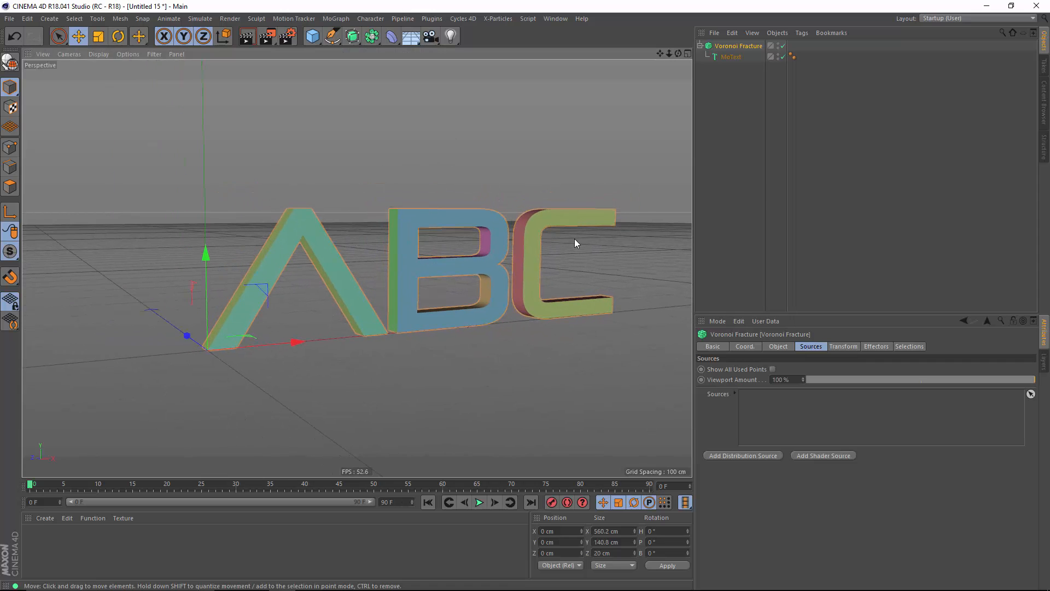
click(312, 36)
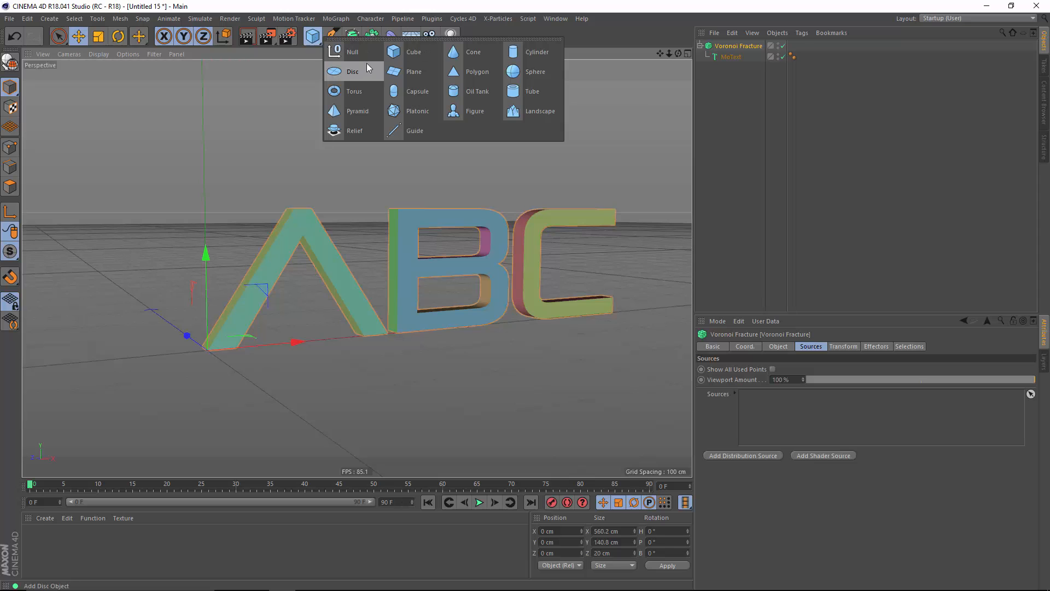
click(411, 71)
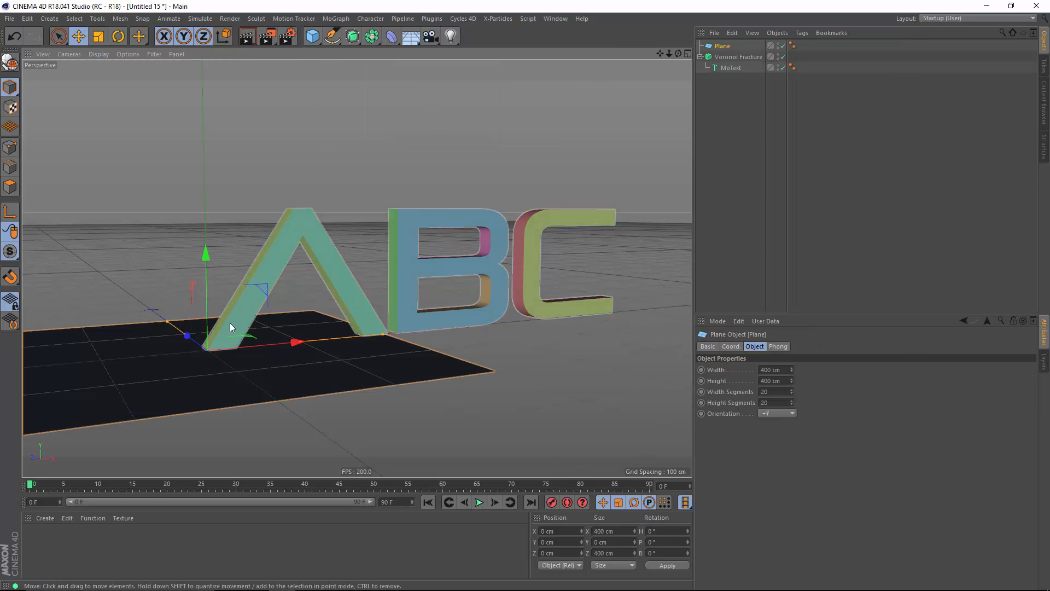
key(r)
drag(218, 322, 228, 381)
key(e)
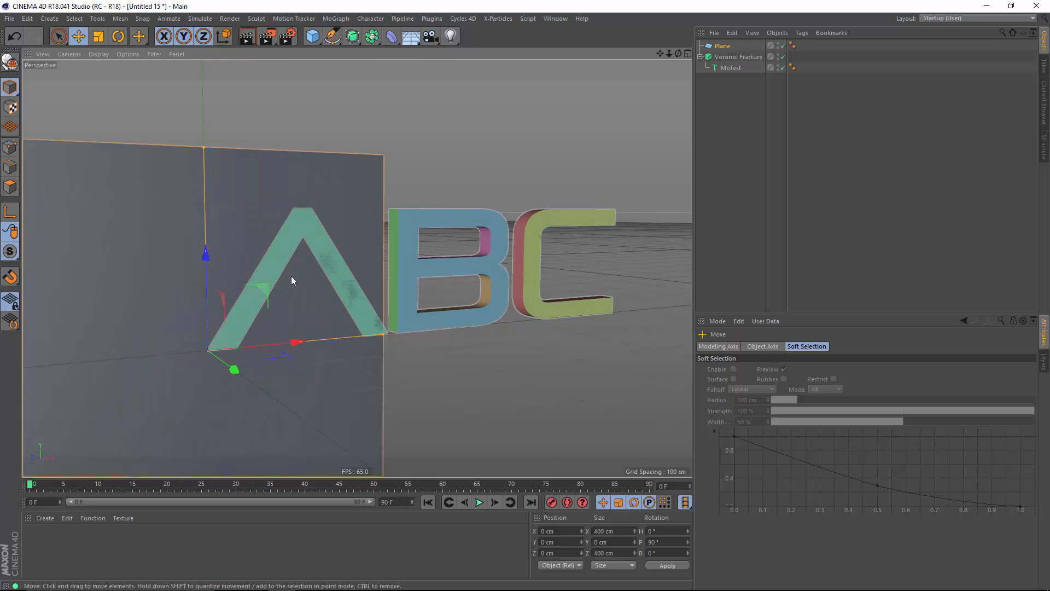
drag(258, 291, 444, 185)
- Display the viewport in Gouraud Shading (Lines) and set the plane to 4 width segments and 5 height segments
click(99, 53)
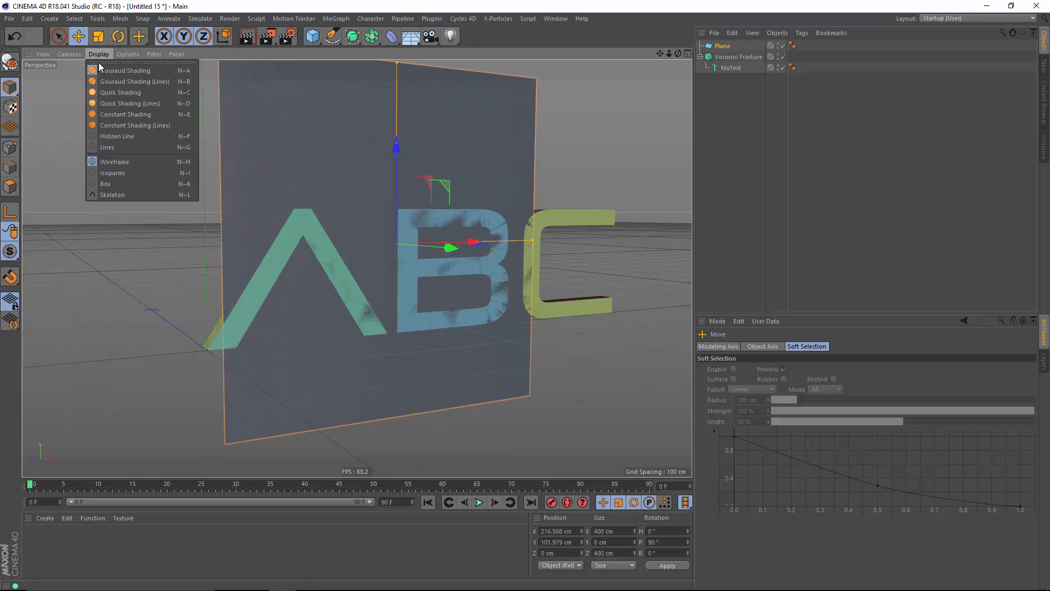
click(127, 83)
click(740, 102)
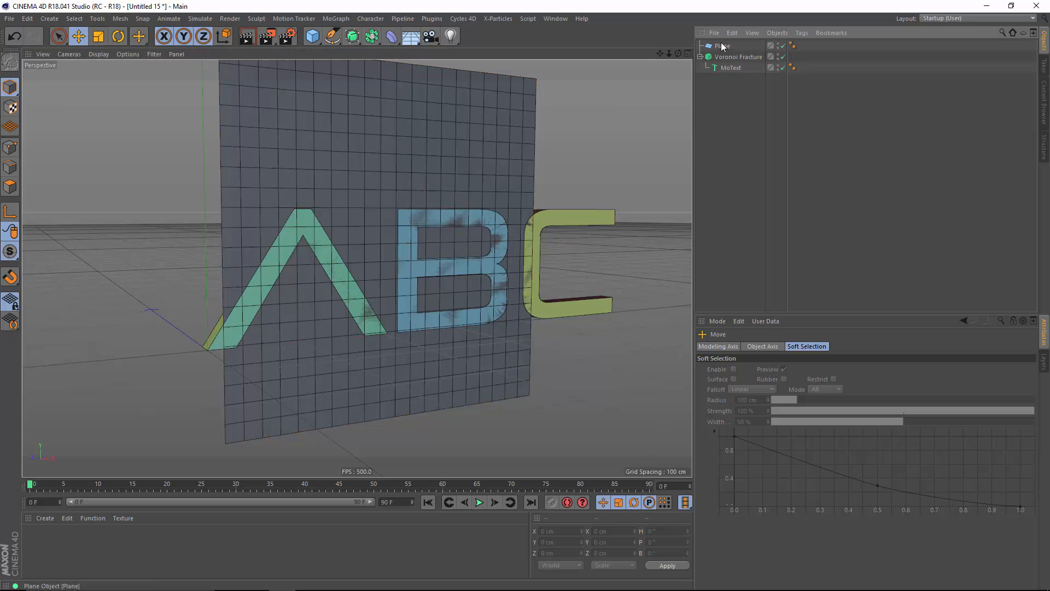
click(723, 46)
double_click(773, 392)
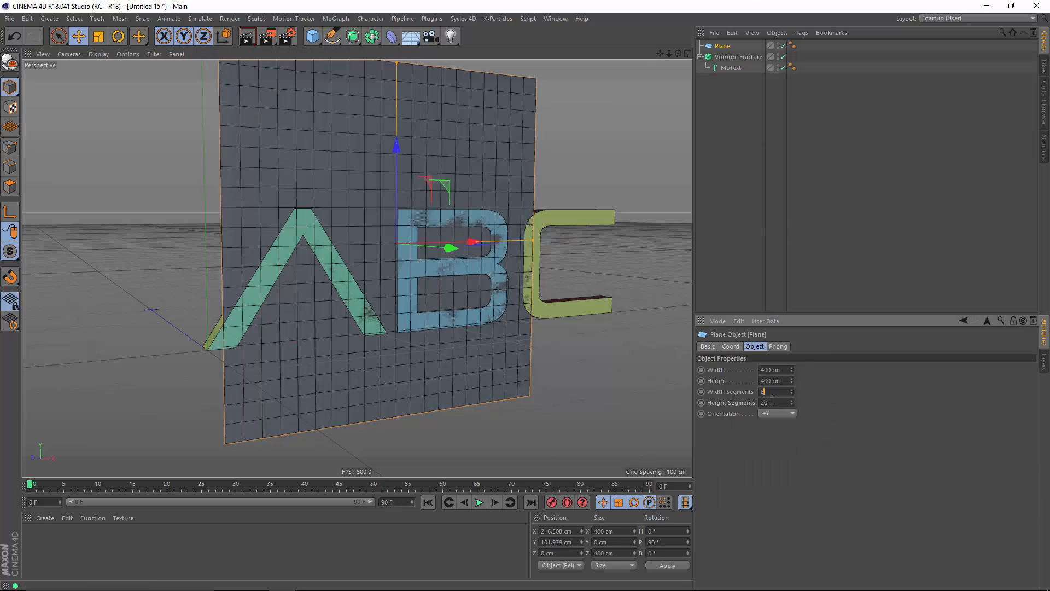
text(5)
key(Return)
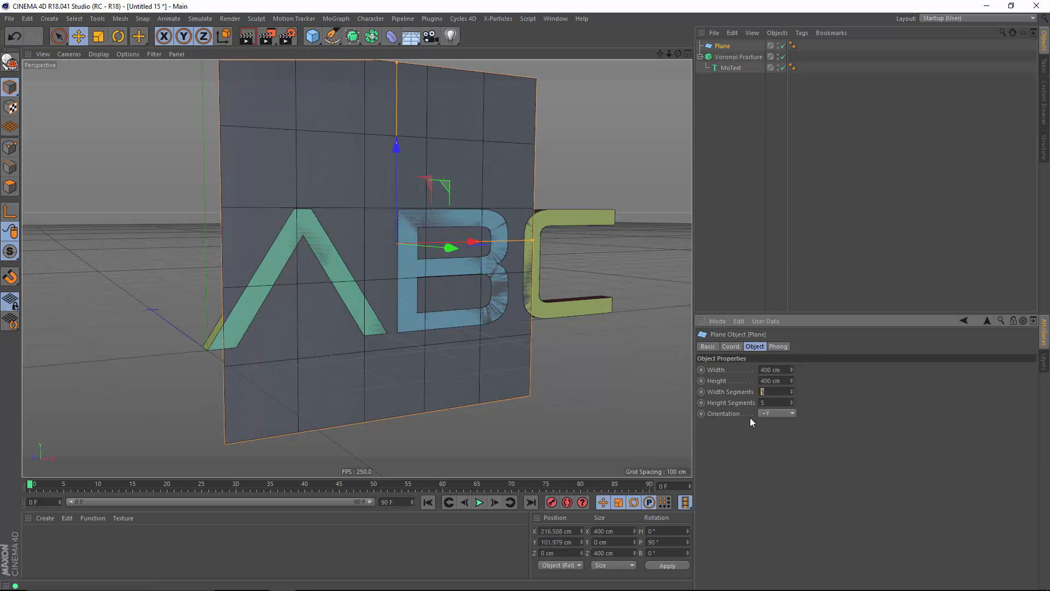
text(4)
key(Return)
- Add the plane to the Voronoi Fracture's sources so that it slices the letters
click(768, 189)
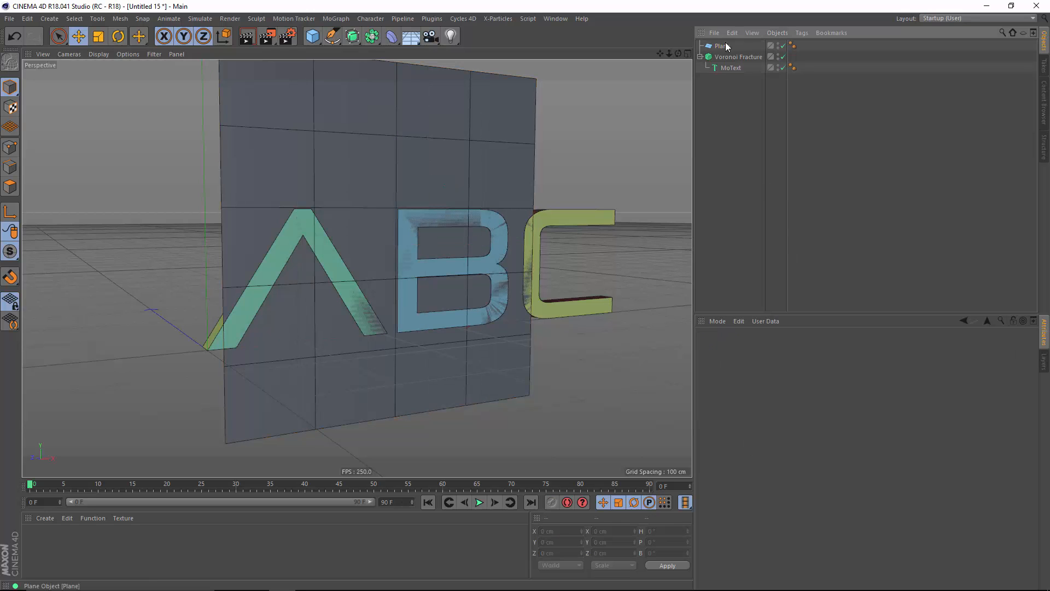
click(722, 46)
click(739, 57)
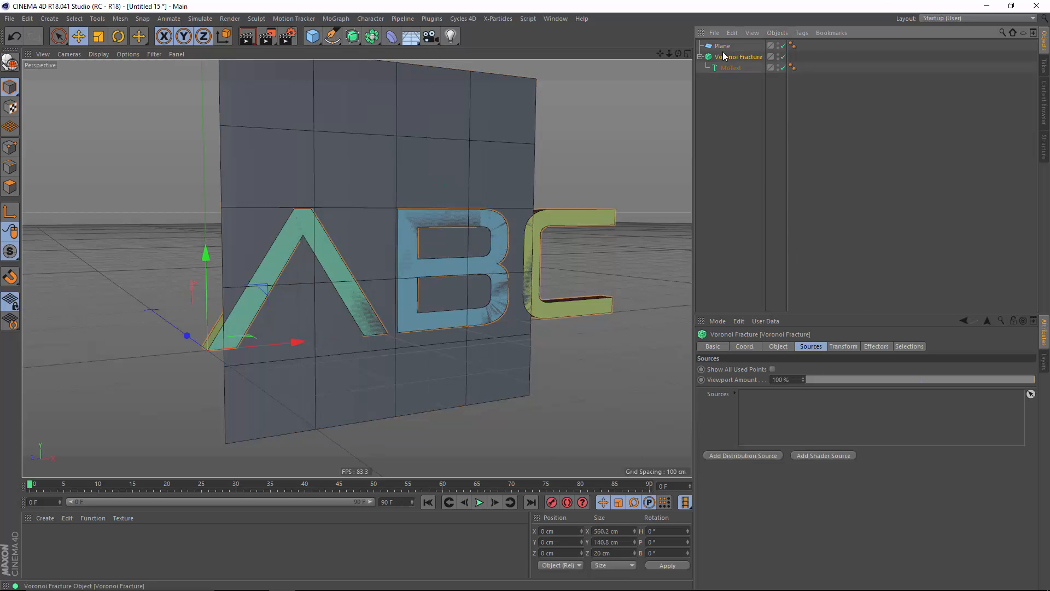
drag(722, 46, 761, 181)
drag(756, 401, 766, 414)
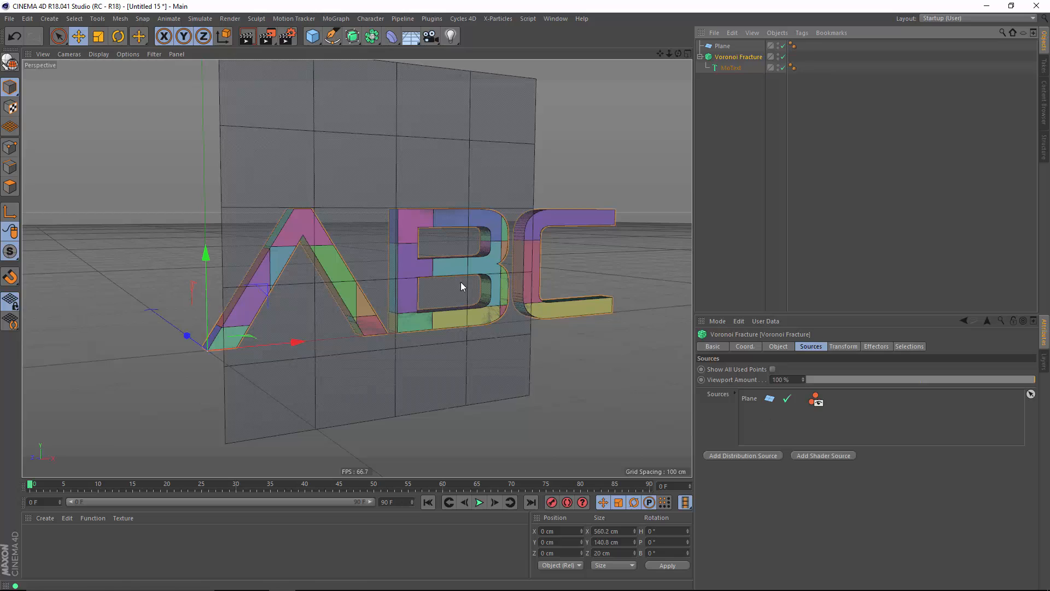
alt+drag(460, 281, 383, 196)
- Move the plane back behind the letters to about Z 105 cm
click(805, 101)
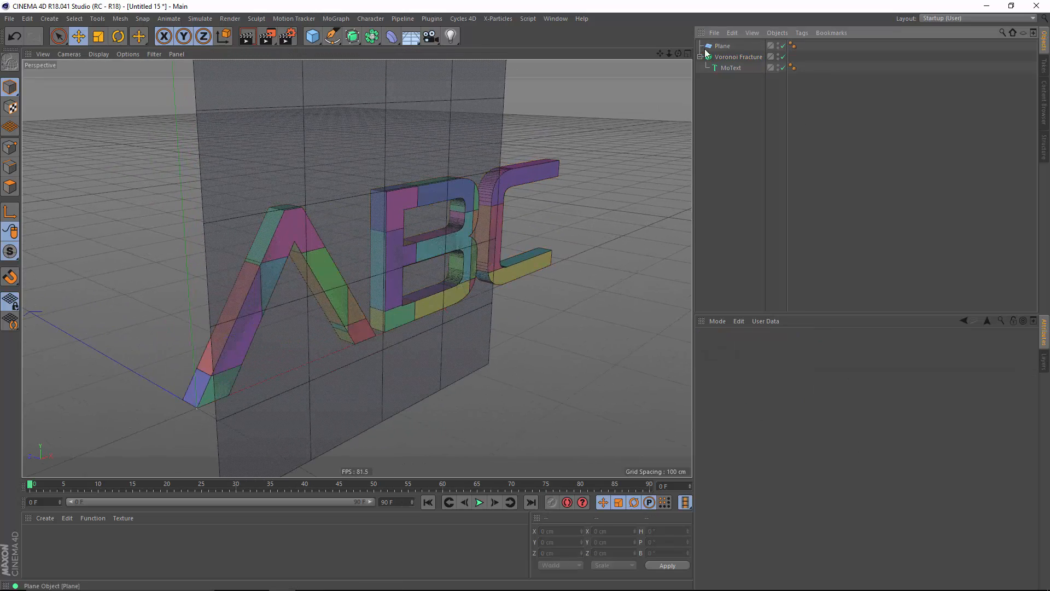
click(724, 46)
key(e)
drag(460, 249, 520, 258)
- Set the MoText's depth to 5 cm
click(733, 67)
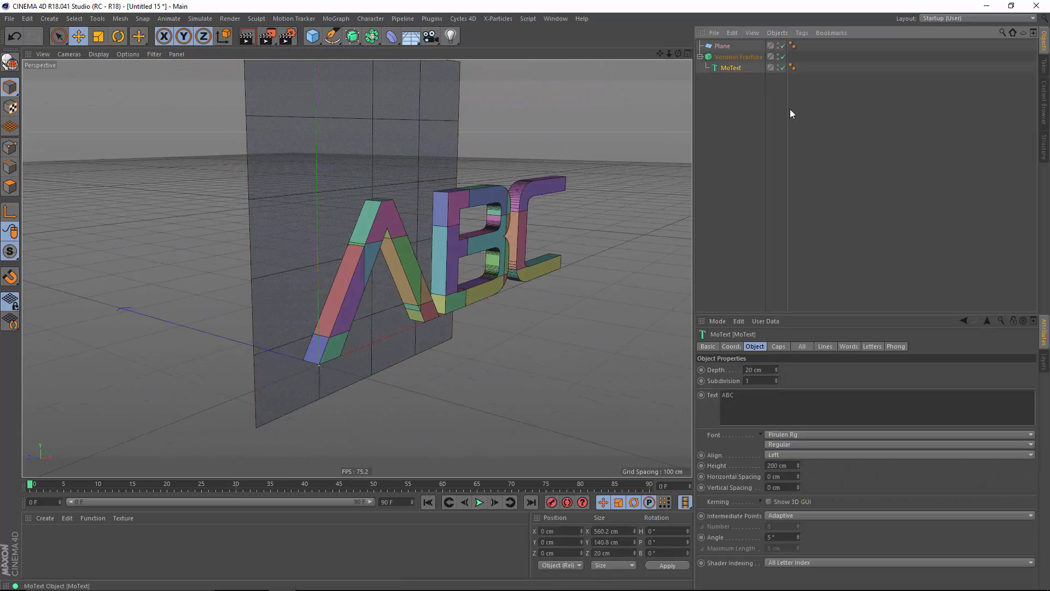
click(765, 371)
key(Return)
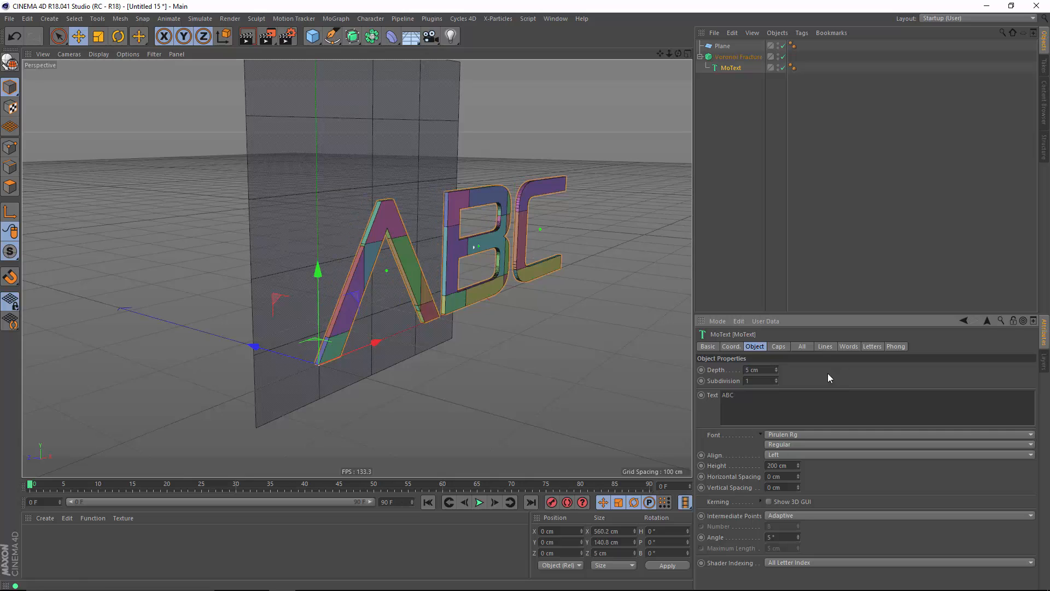
click(605, 126)
- Hide the plane in the editor and renderer, and group it with the Voronoi Fracture under a null
click(722, 46)
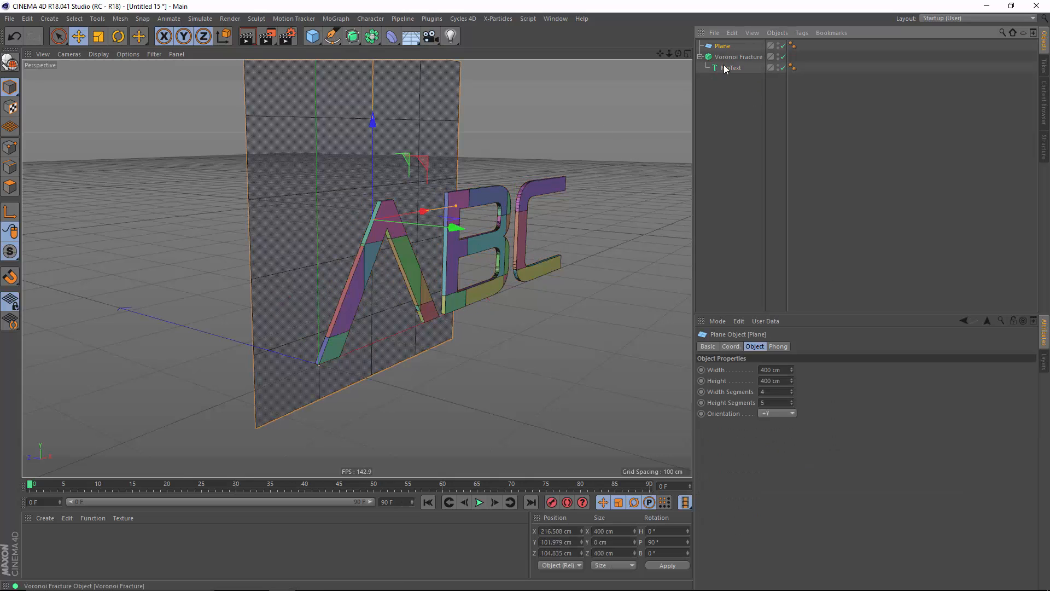
click(779, 45)
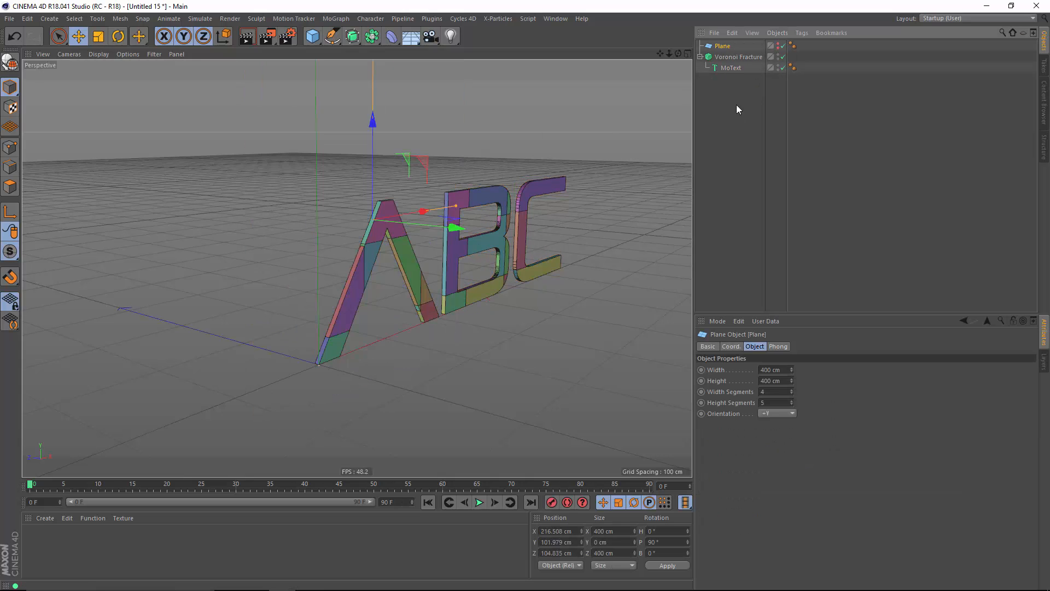
click(737, 104)
click(724, 47)
ctrl+click(728, 57)
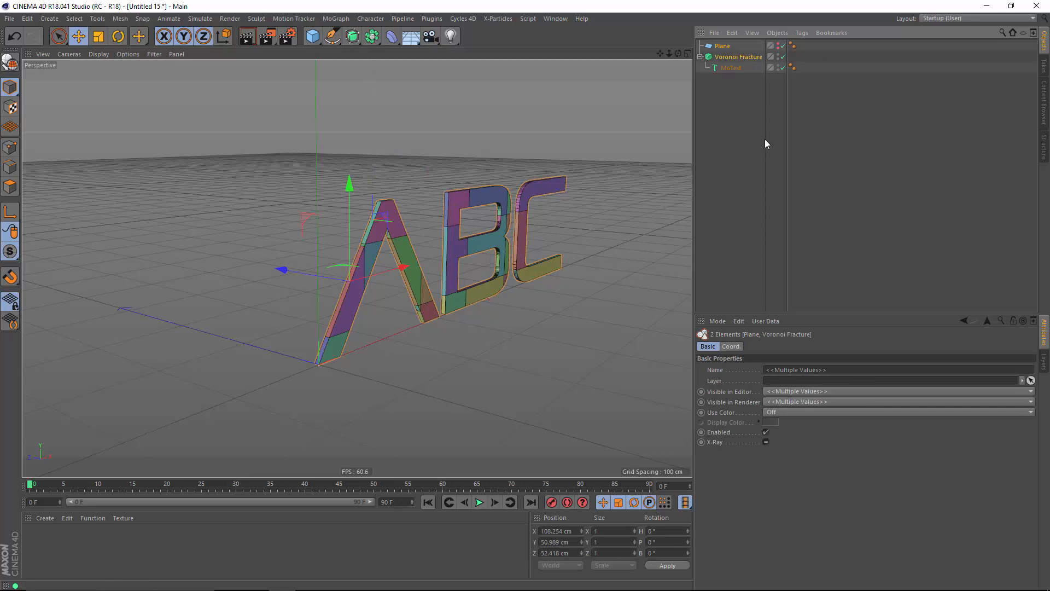
key(alt+g)
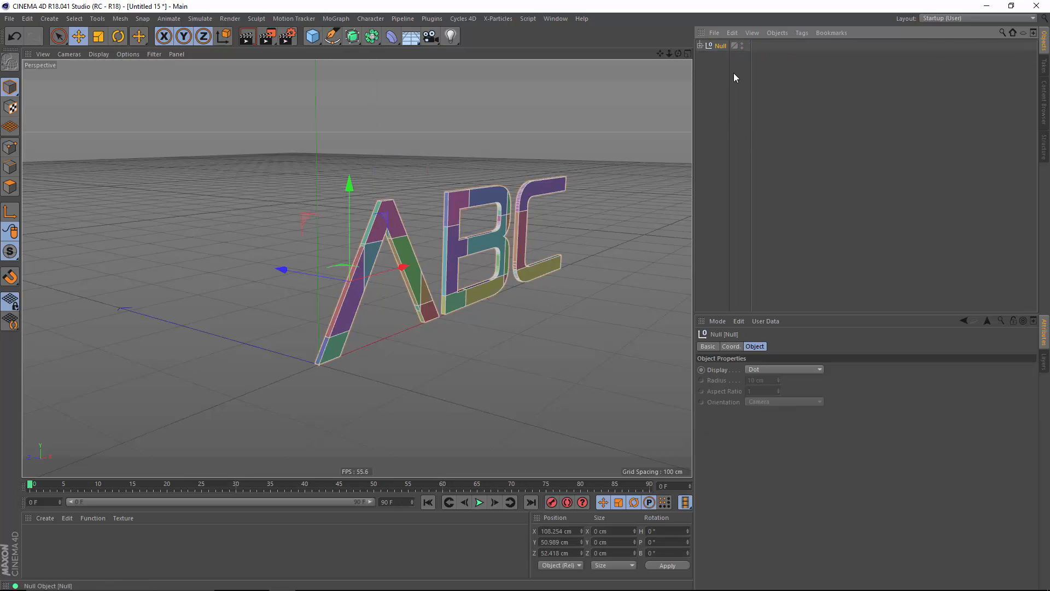
- Duplicate the null group and offset the copy slightly along Z to form a second layer of letters
key(ctrl+c)
key(ctrl+v)
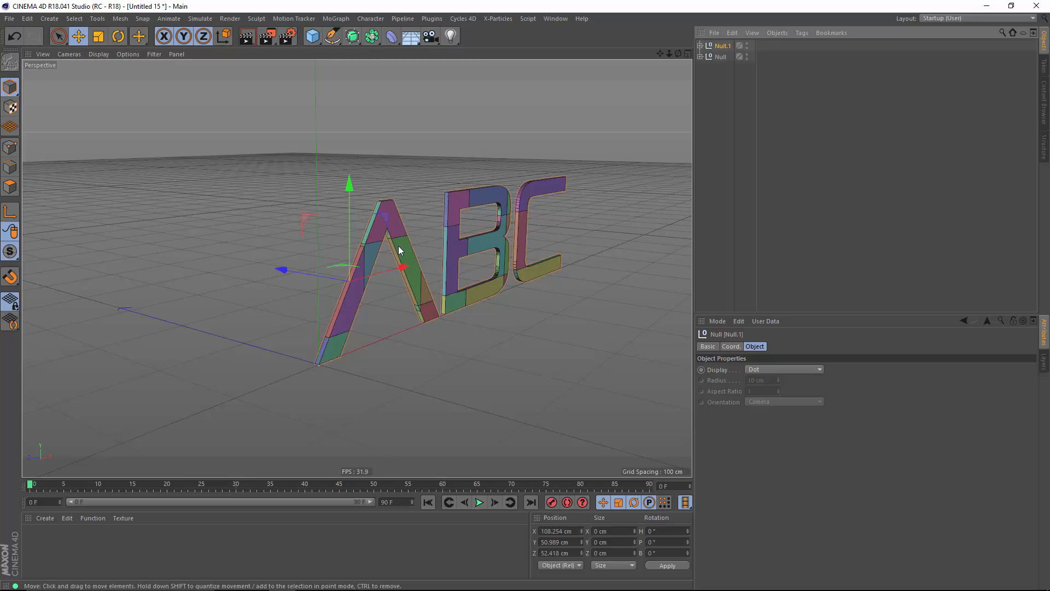
alt+drag(290, 274, 495, 262)
scroll(341, 294, up, 3)
click(726, 82)
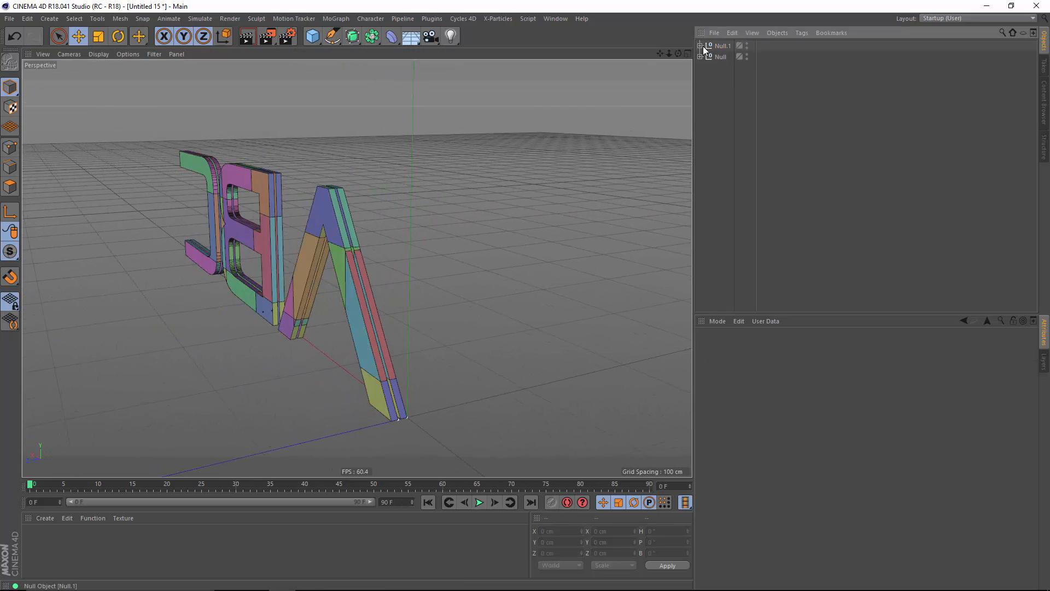
- Shift the slicing plane inside the duplicated null so the second layer of letters breaks into different pieces
click(700, 46)
click(726, 57)
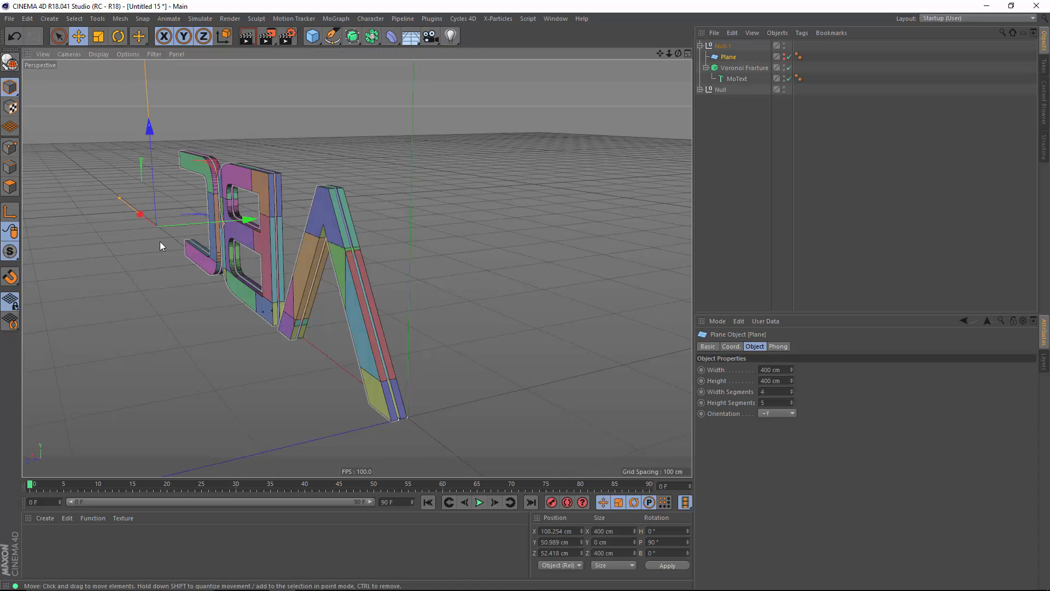
alt+drag(160, 241, 270, 222)
alt+middle_drag(271, 223, 333, 186)
drag(333, 187, 362, 249)
click(708, 124)
- Apply one Random effector to the Voronoi Fracture objects of both nulls
click(701, 89)
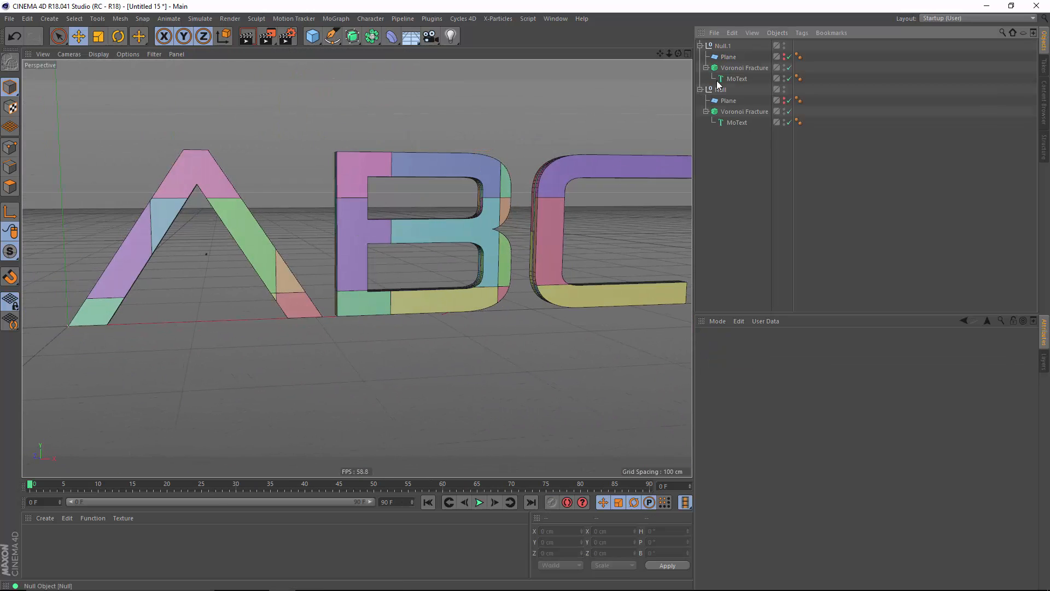
click(706, 68)
click(706, 101)
click(745, 67)
ctrl+click(755, 101)
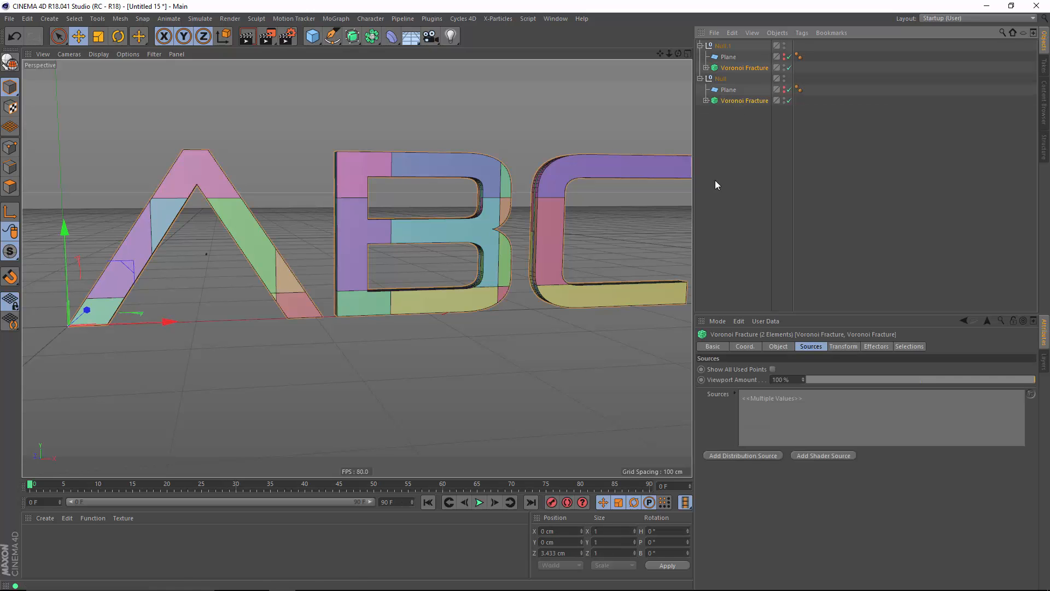
click(336, 18)
mouse_move(350, 35)
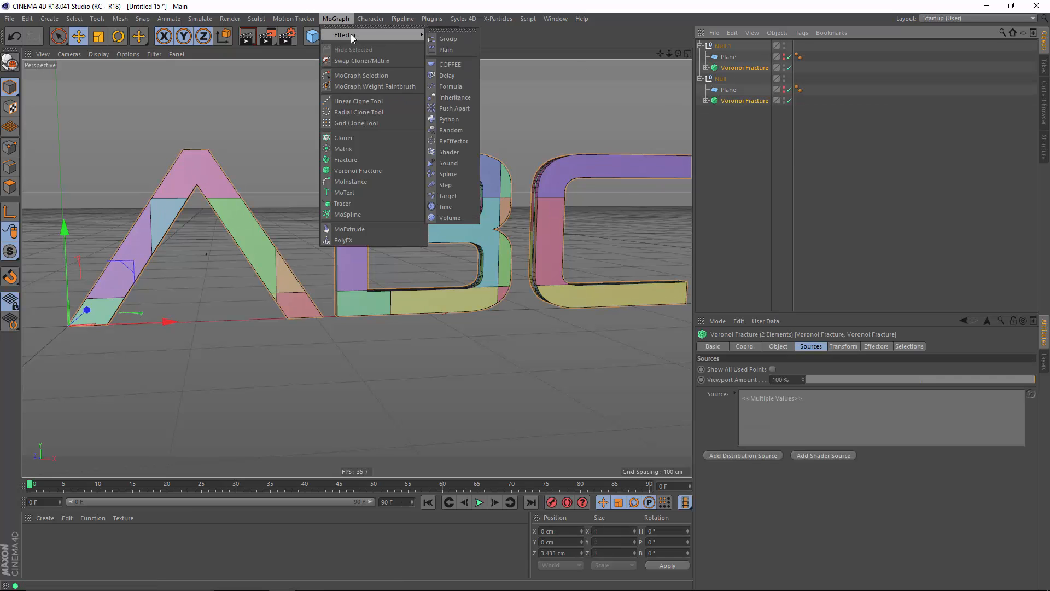
click(452, 131)
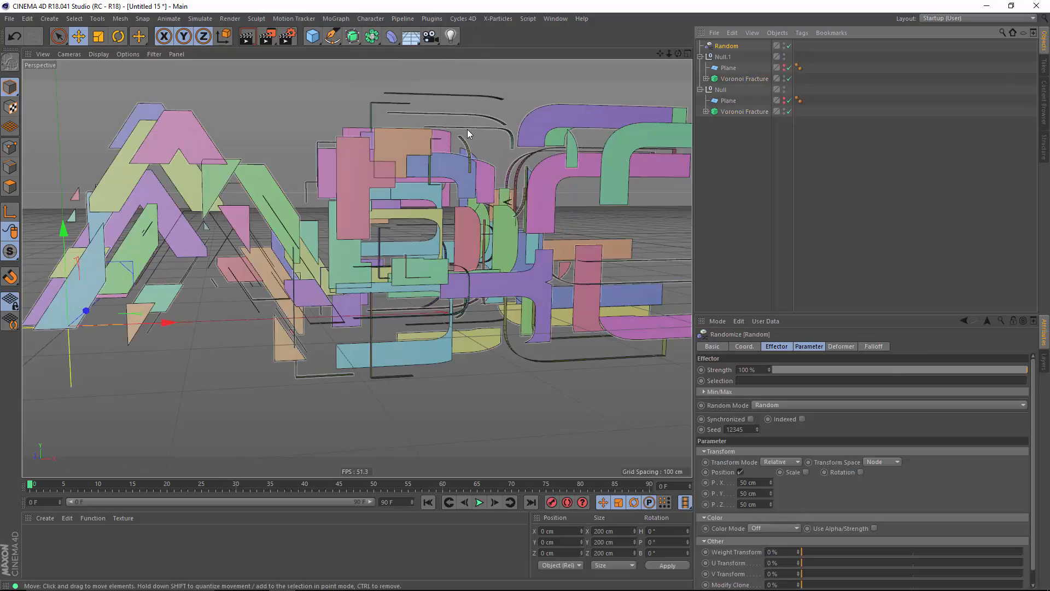
alt+drag(452, 284, 412, 271)
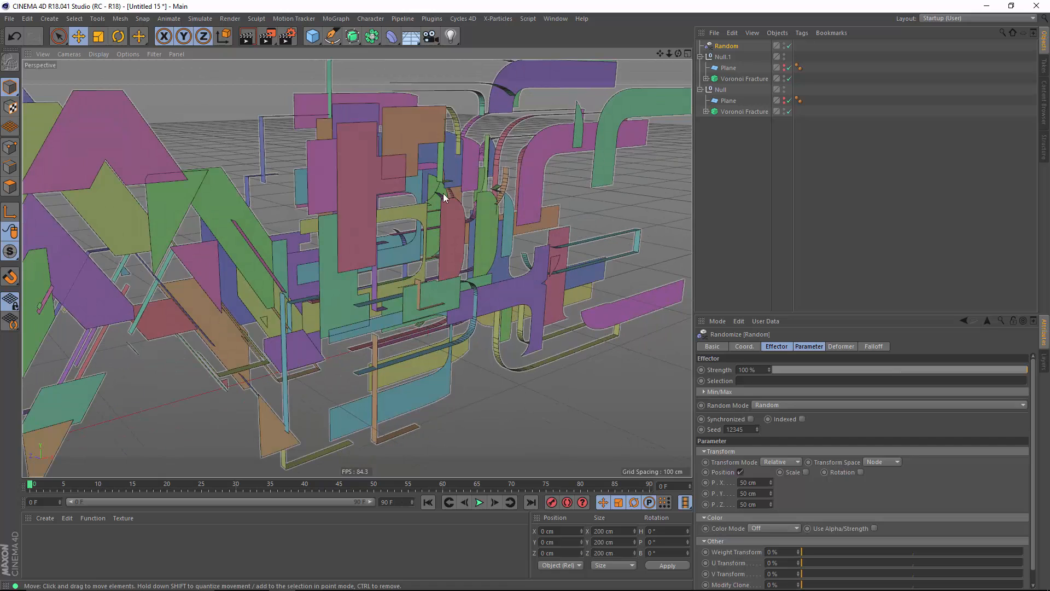
- Enable Create Single Object in the caps settings of both MoText objects
click(736, 164)
click(707, 79)
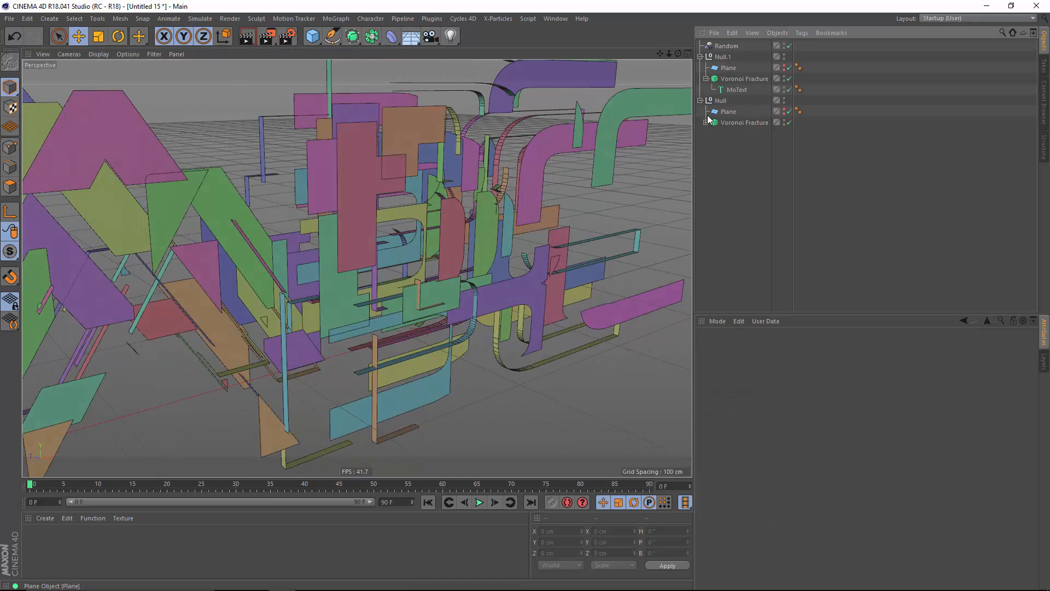
click(706, 122)
click(738, 133)
ctrl+click(738, 89)
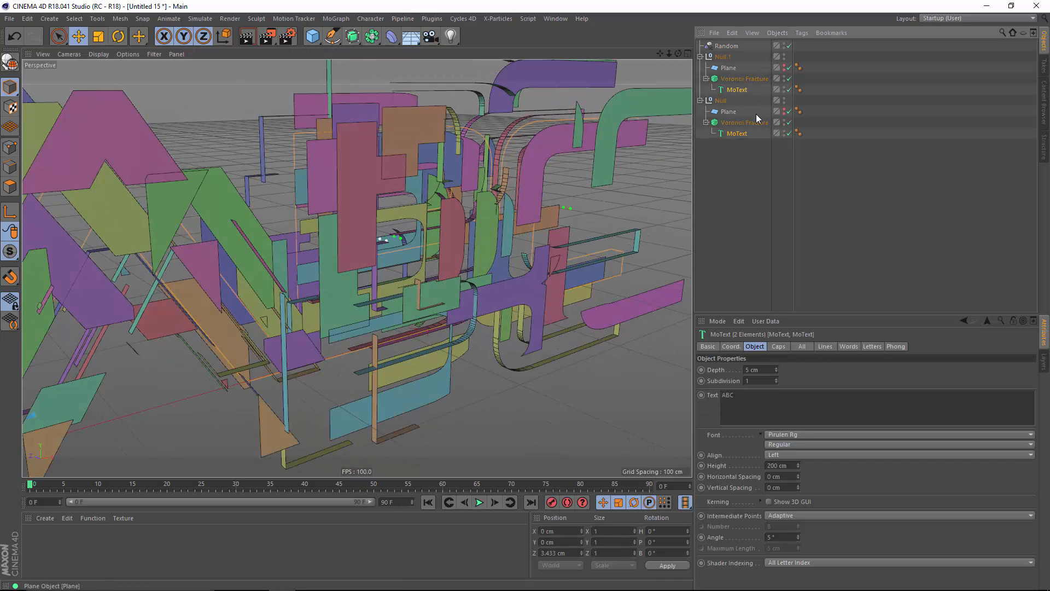
click(784, 348)
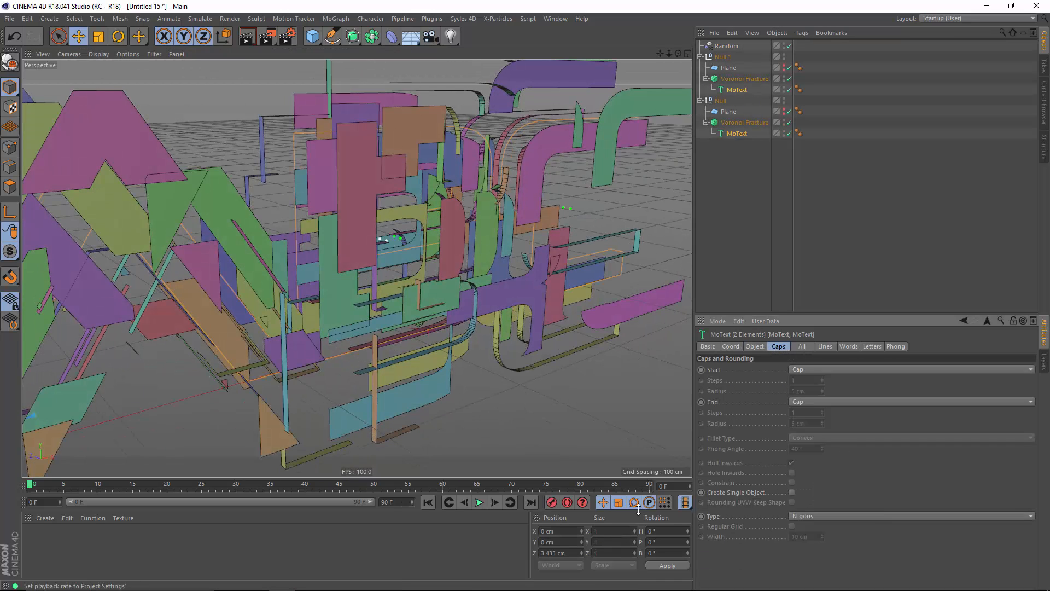
click(792, 492)
alt+drag(385, 307, 664, 109)
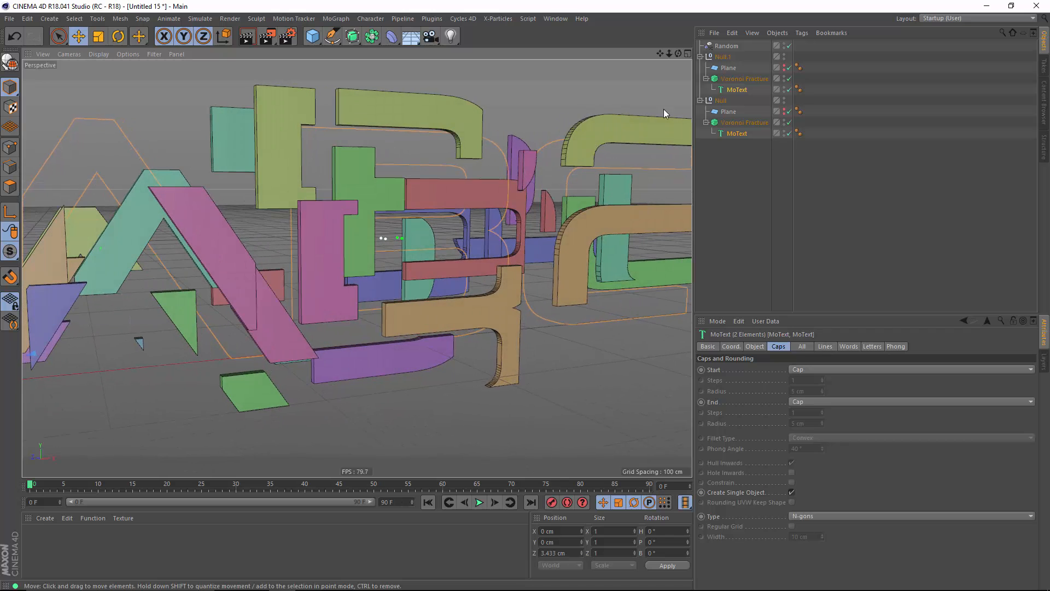
- Set the Random effector's P.X and P.Y to 0 cm so the pieces scatter only in depth
click(721, 47)
click(754, 483)
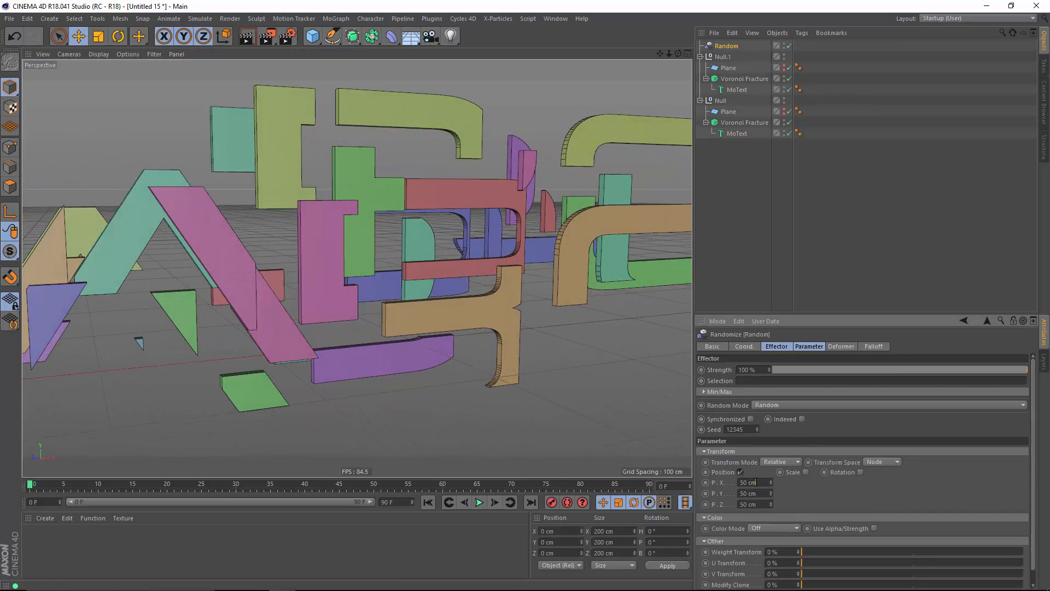
text(0)
click(761, 494)
text(0)
key(Return)
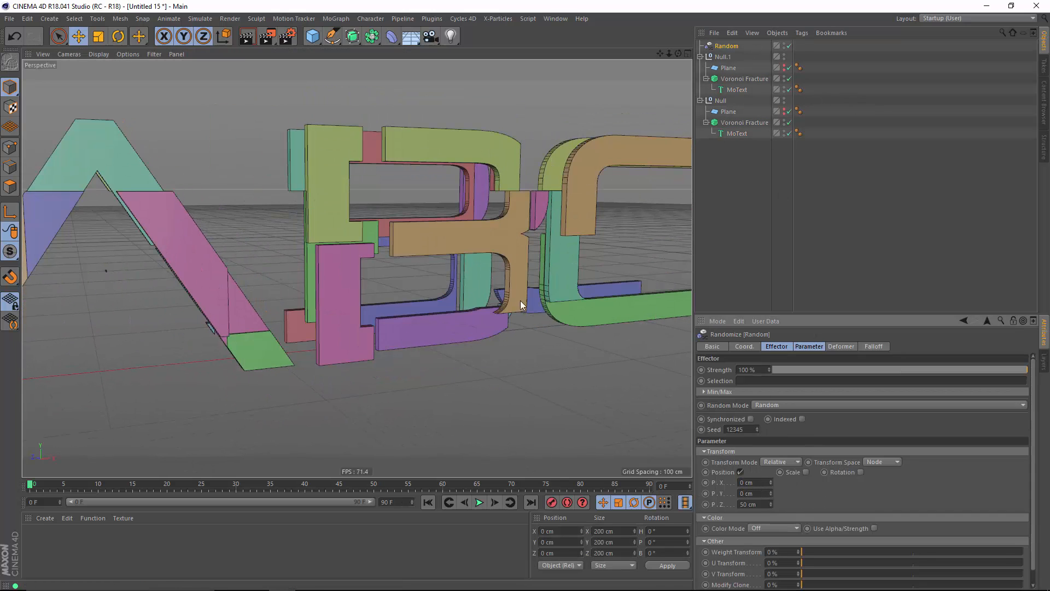
alt+drag(464, 331, 216, 293)
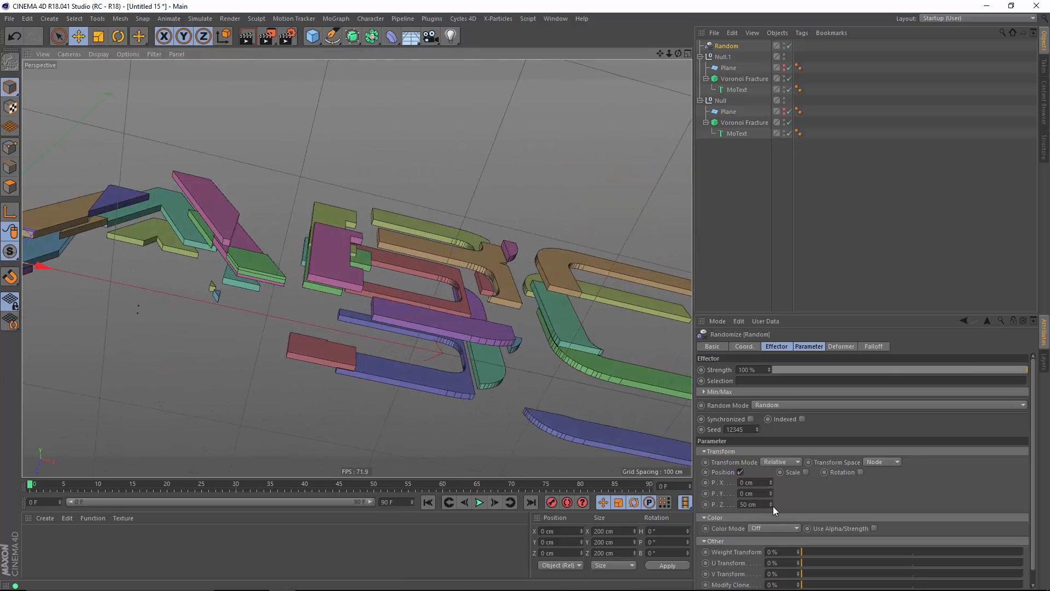
- Set the Random effector's P.Z to 59 cm after trying 78 cm
drag(772, 506, 794, 492)
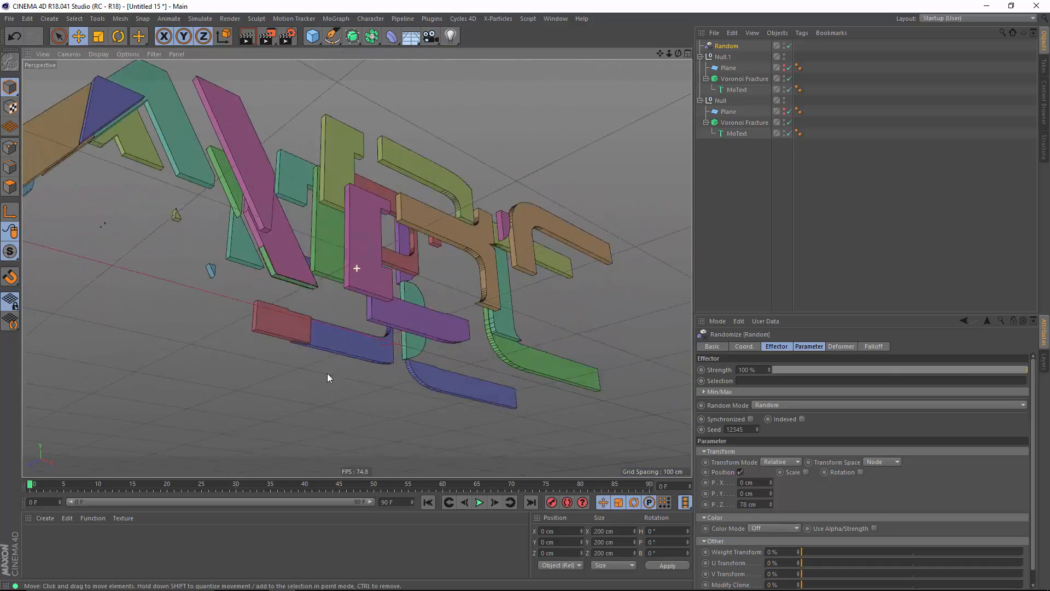
alt+drag(327, 373, 592, 309)
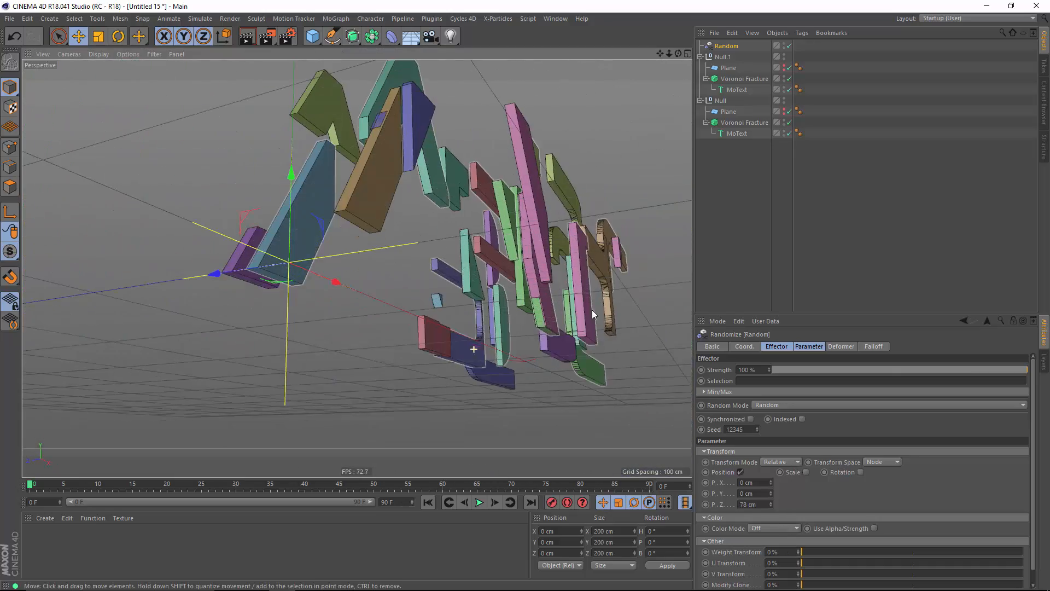
alt+drag(445, 312, 395, 279)
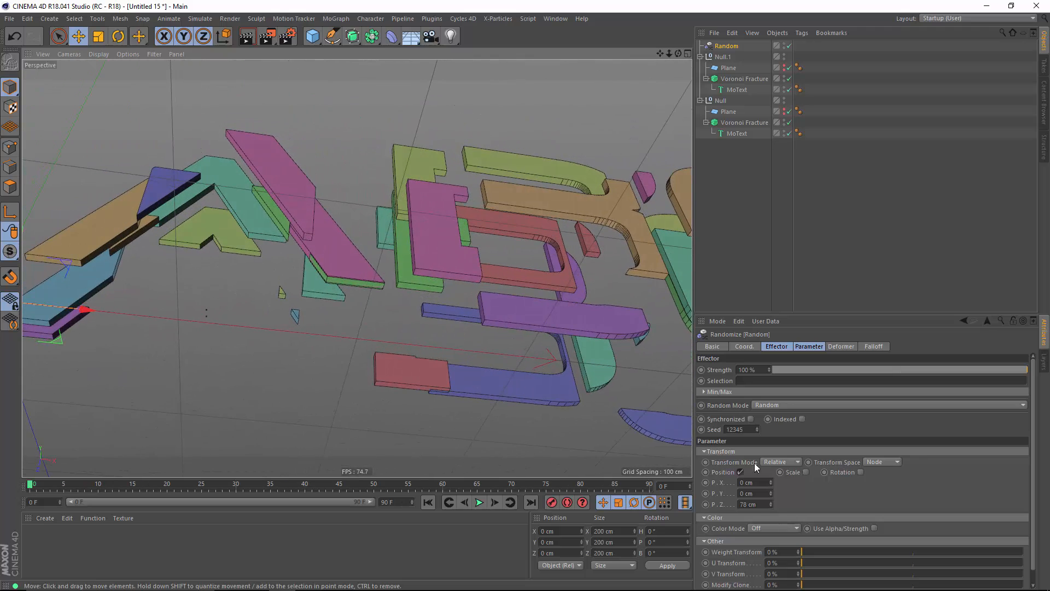
mouse_move(773, 501)
mouse_down()
mouse_move(779, 543)
mouse_move(786, 508)
mouse_up()
alt+drag(442, 289, 482, 265)
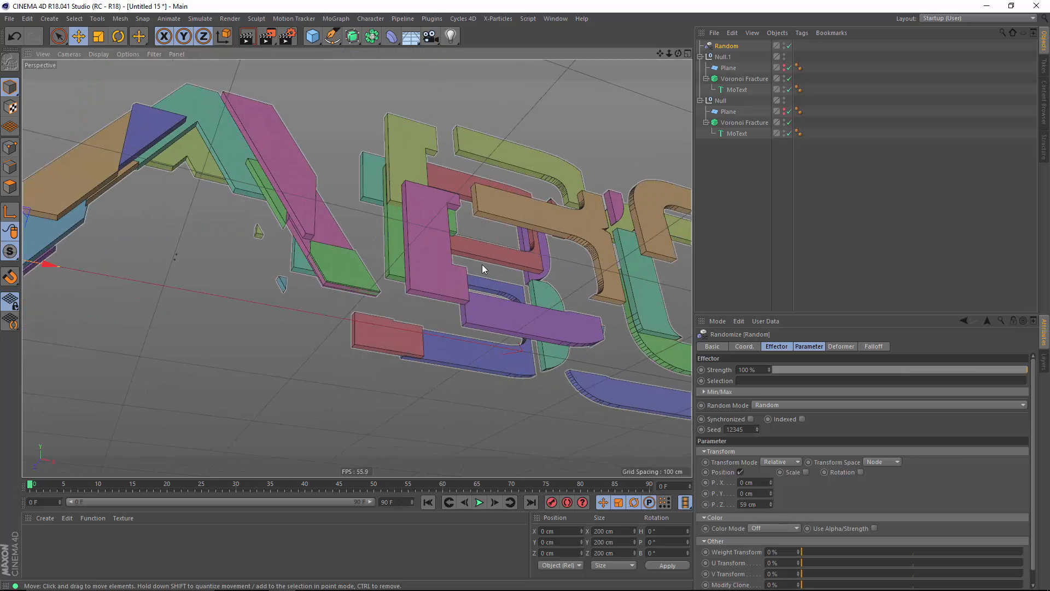
- Switch to the open scene 01-Broadcast-Type_v006_blank.c4d and load the Webinar-01_Content layout
click(558, 18)
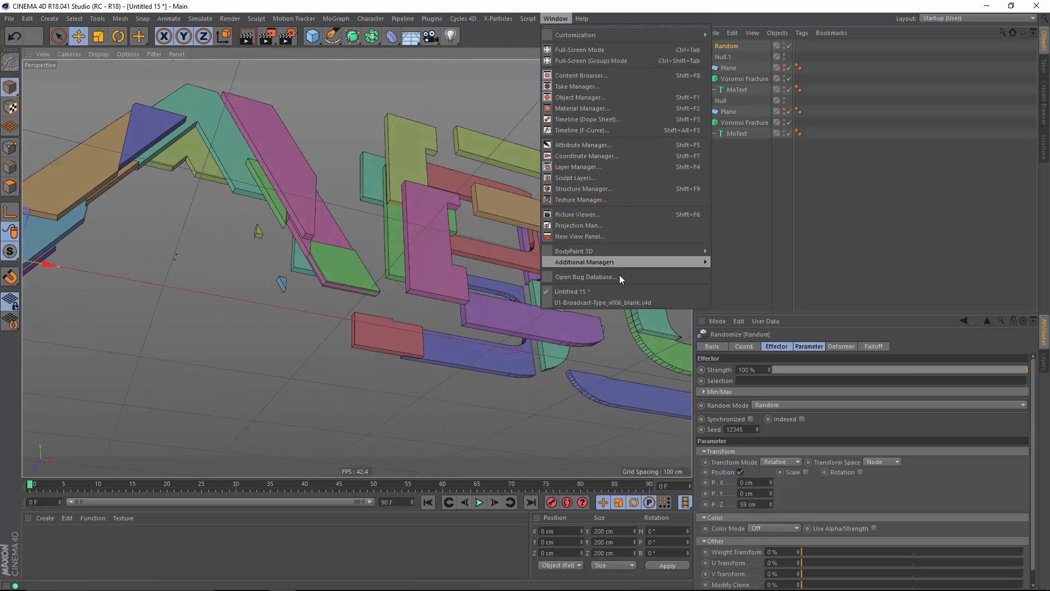
click(587, 303)
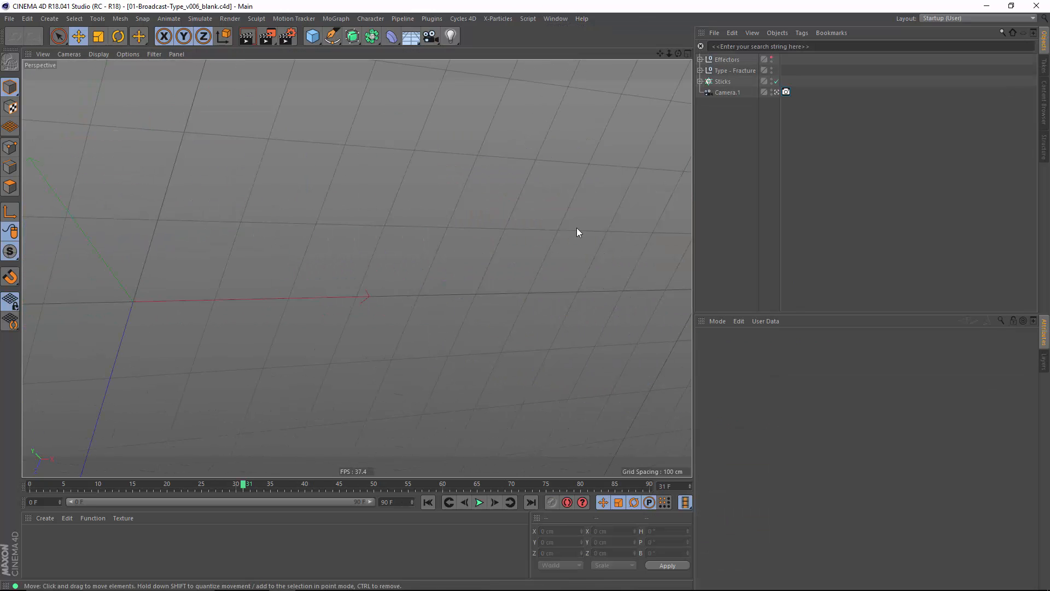
click(942, 17)
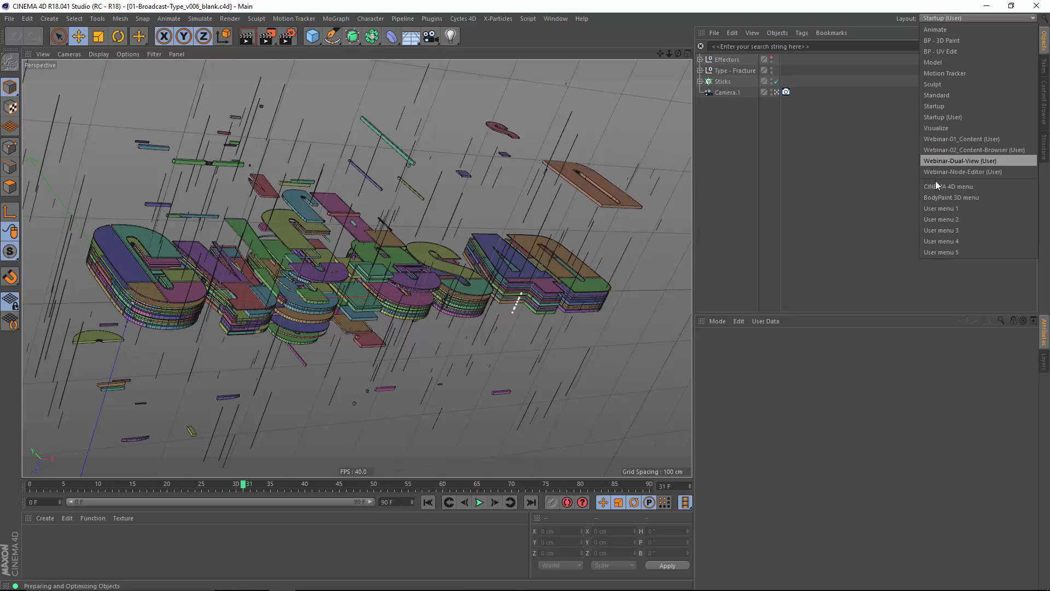
click(955, 139)
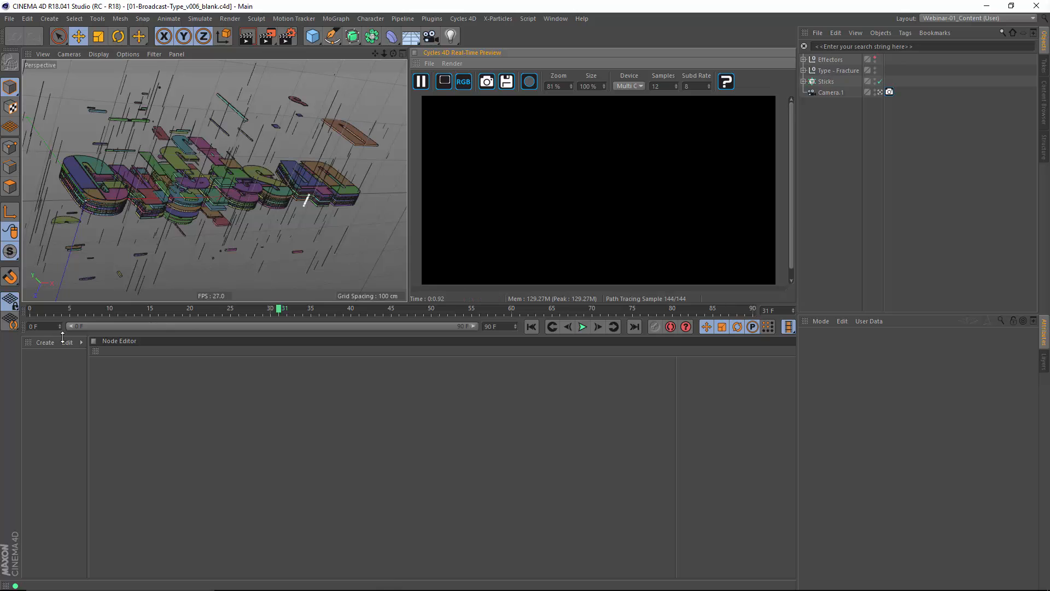
- Create a new Cycles 4D Object Material
click(44, 342)
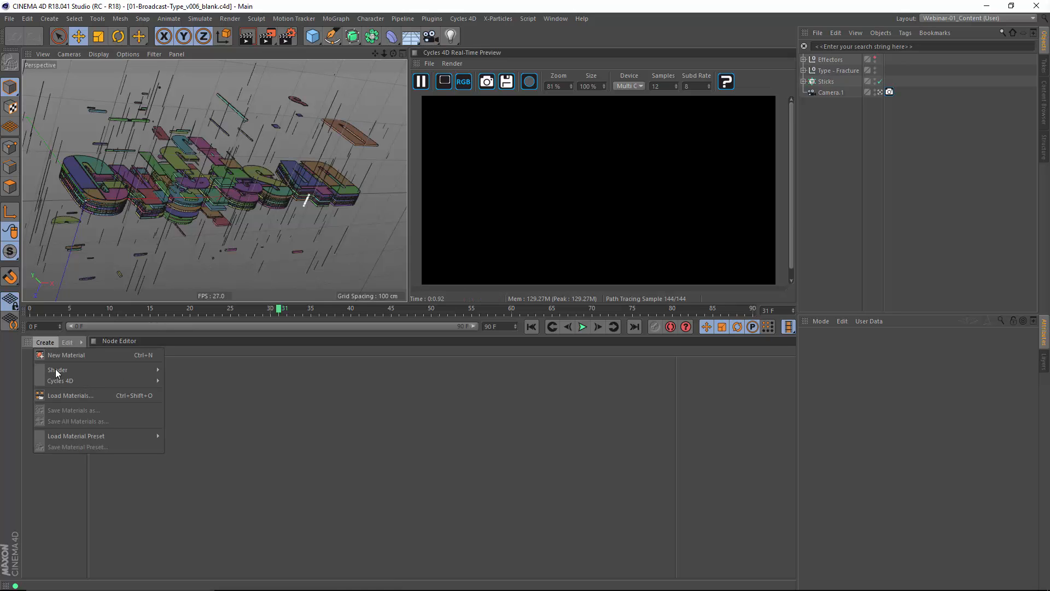
click(76, 392)
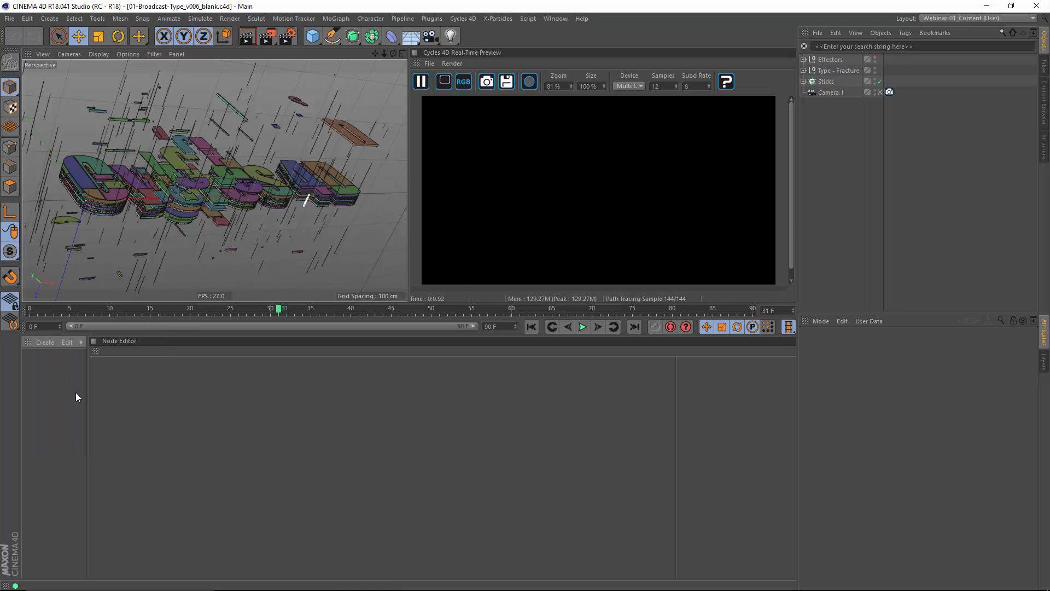
click(54, 347)
mouse_move(126, 381)
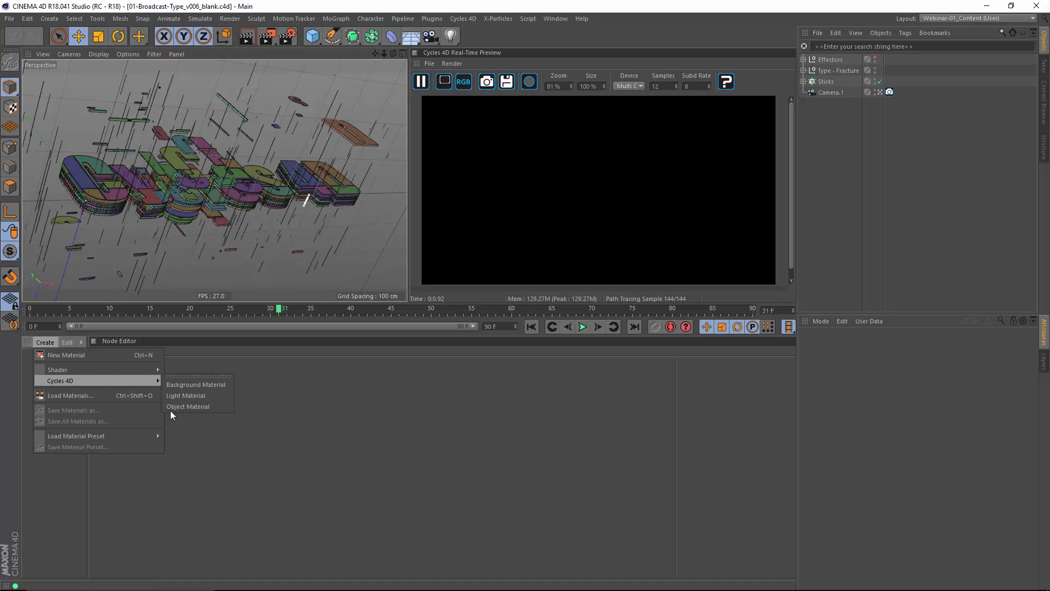
click(175, 407)
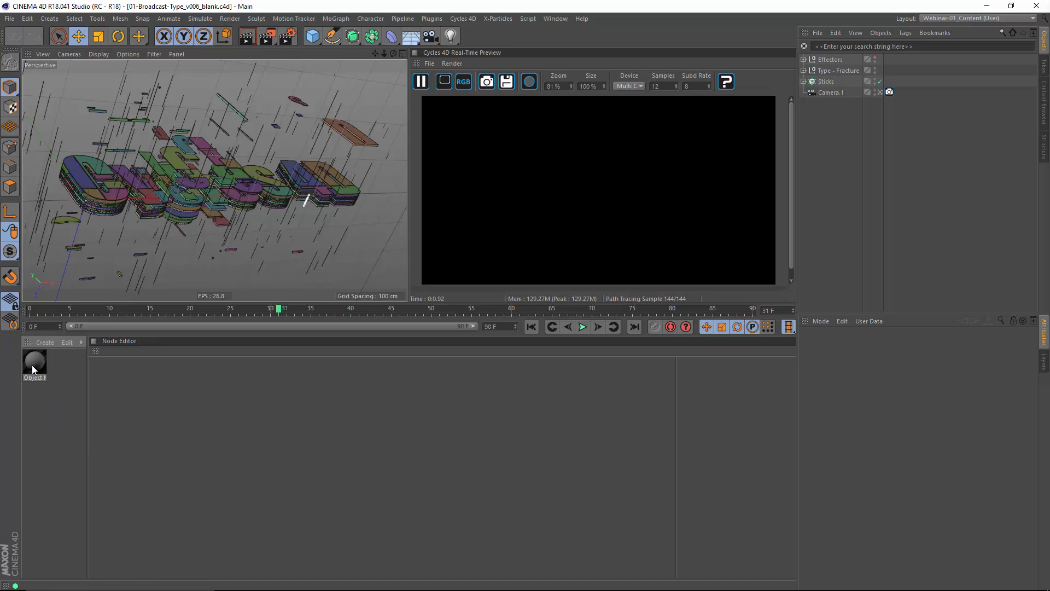
- Apply the new object material to the Type - Fracture group
drag(32, 366, 544, 375)
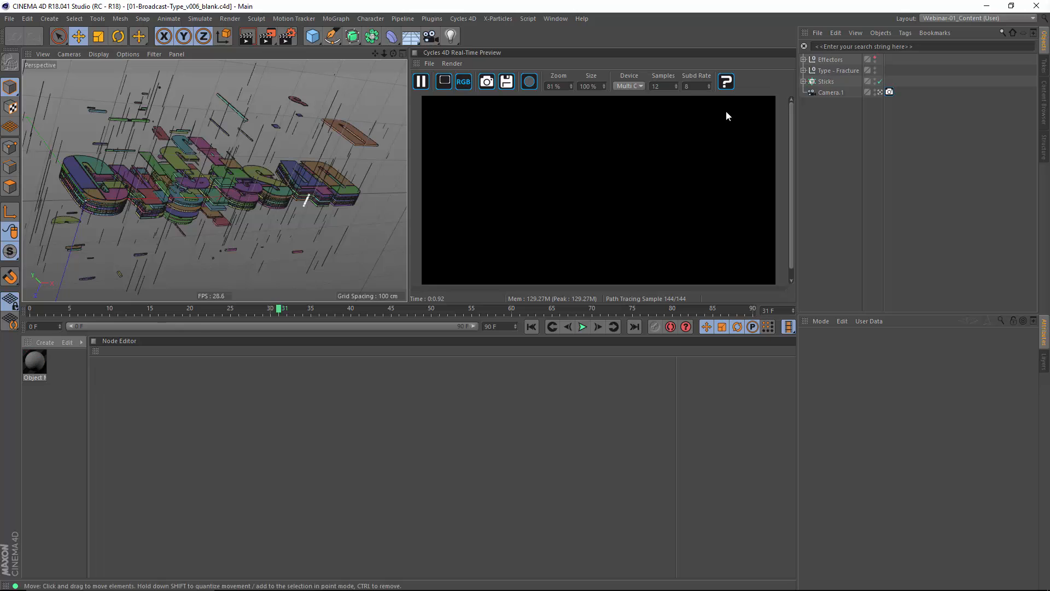
click(804, 70)
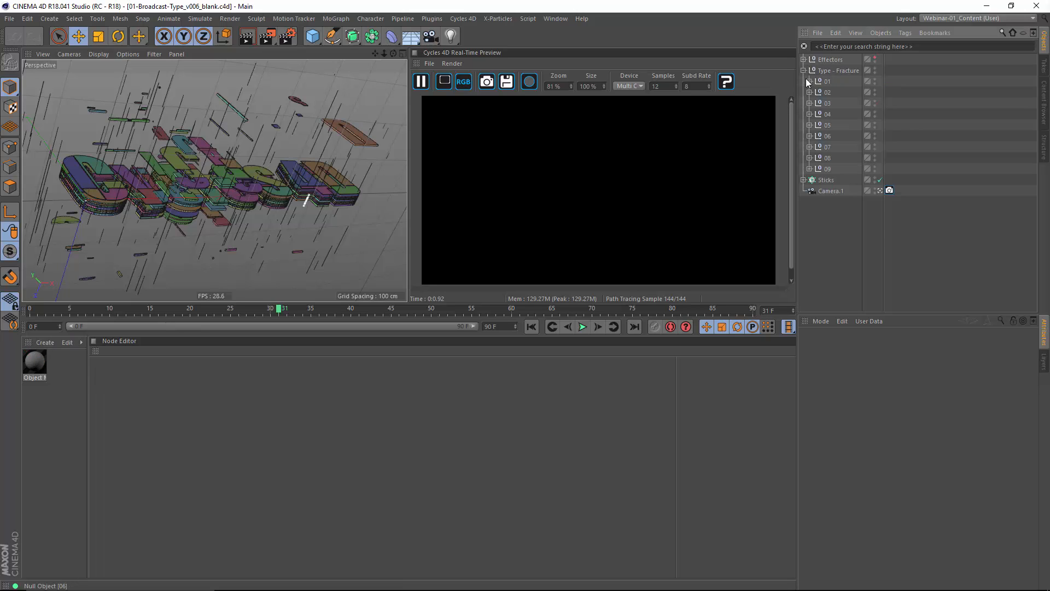
click(804, 70)
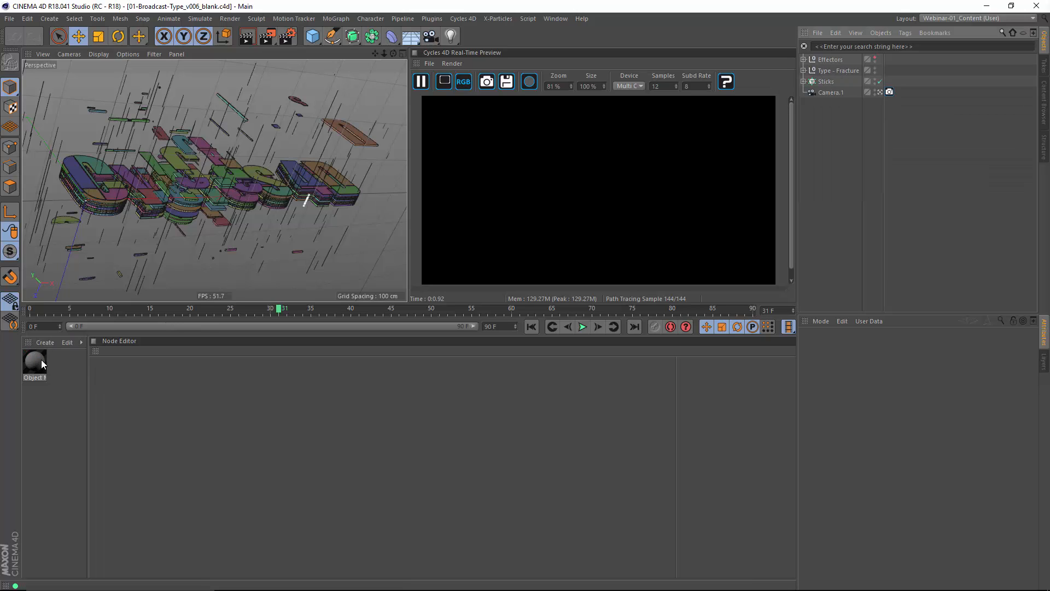
drag(40, 361, 848, 71)
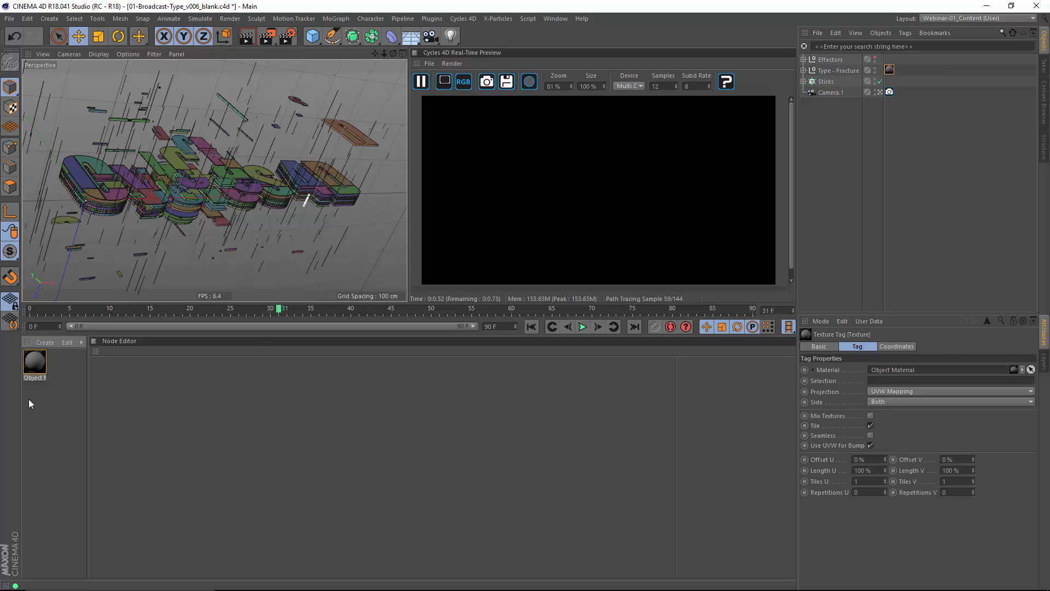
- Replace the material's Diffuse BSDF with an Emission shader connected to the Output node's Surface
click(35, 363)
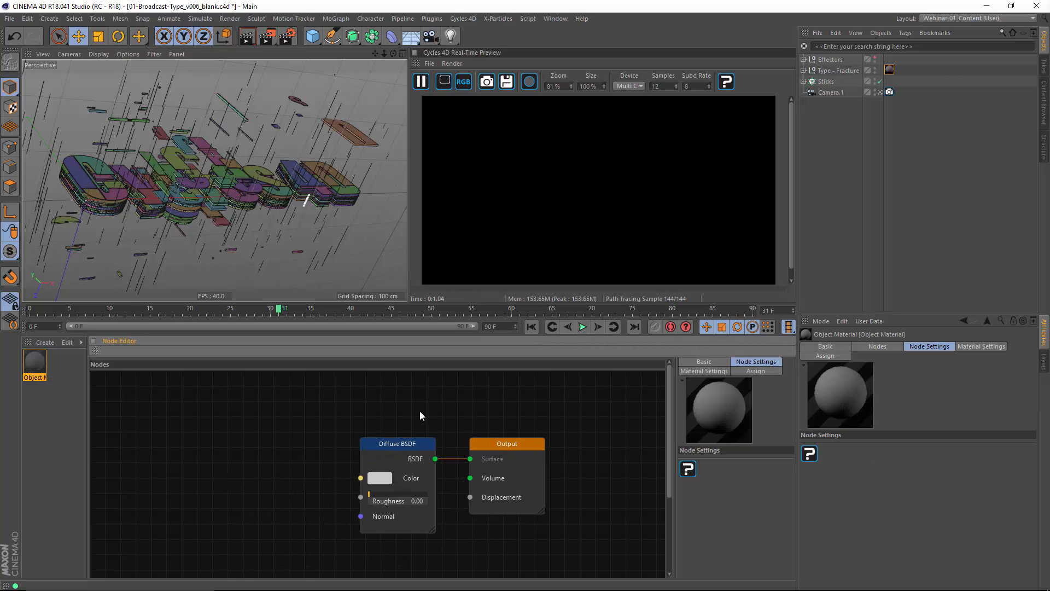
right_click(224, 442)
mouse_move(254, 516)
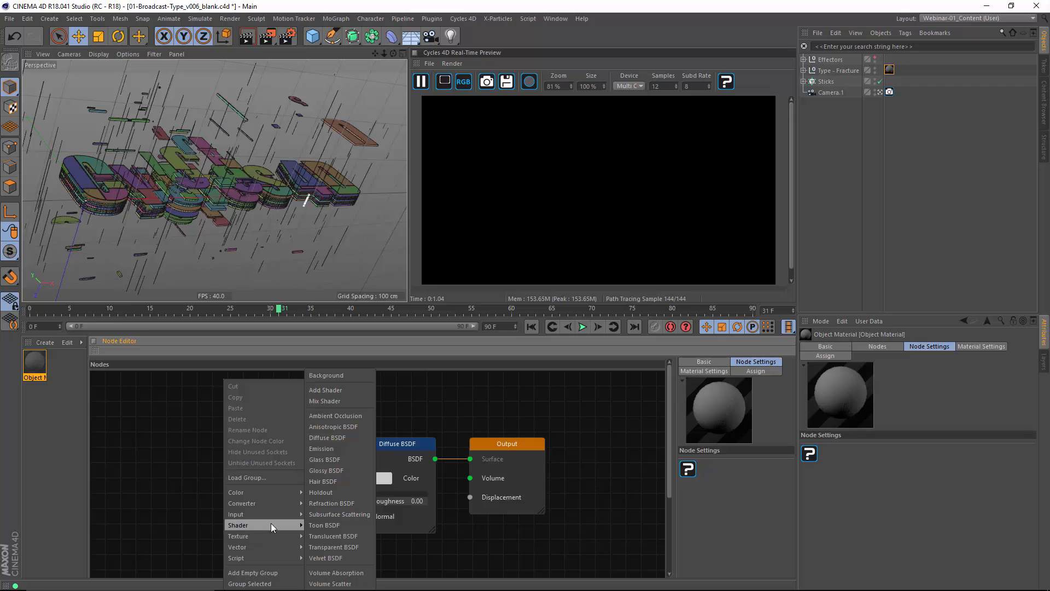
click(327, 448)
click(381, 471)
right_click(381, 470)
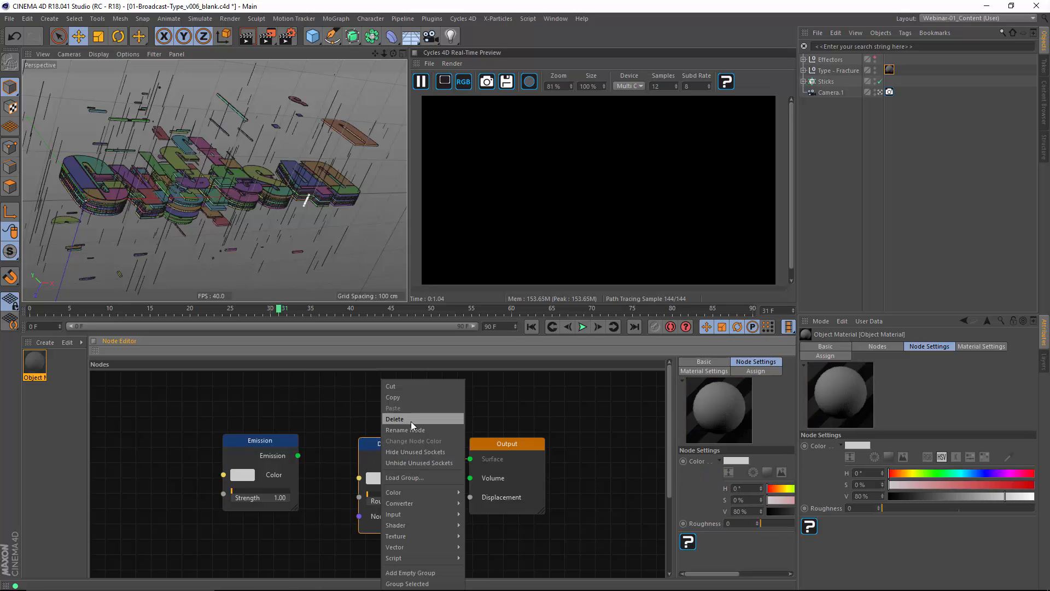
click(411, 425)
drag(297, 456, 395, 470)
click(516, 404)
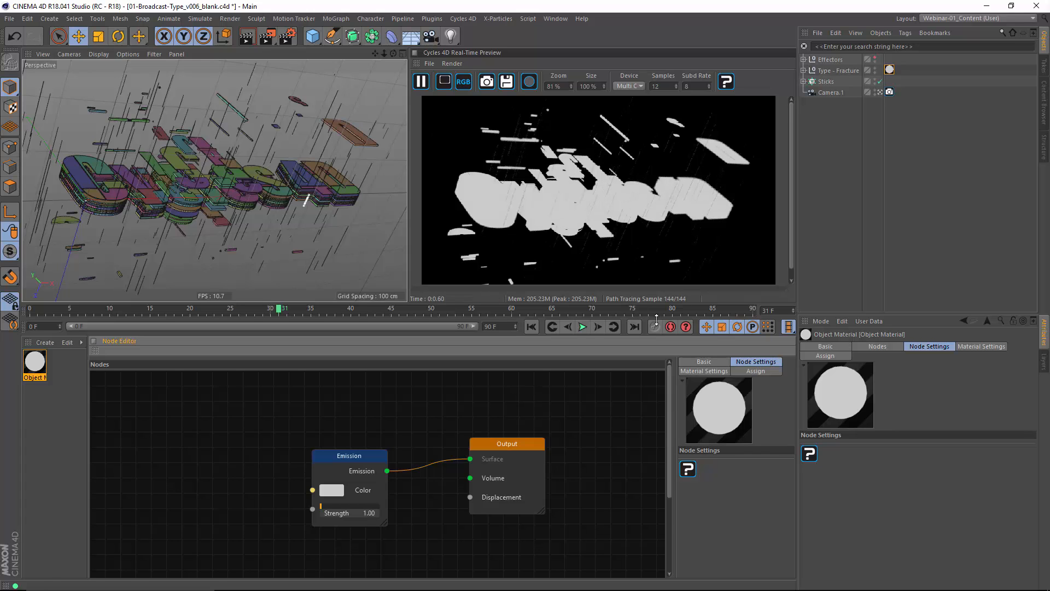
- Switch to the presentation, show The Attribute Node slide and return to Cinema 4D
key(alt+Tab)
click(705, 261)
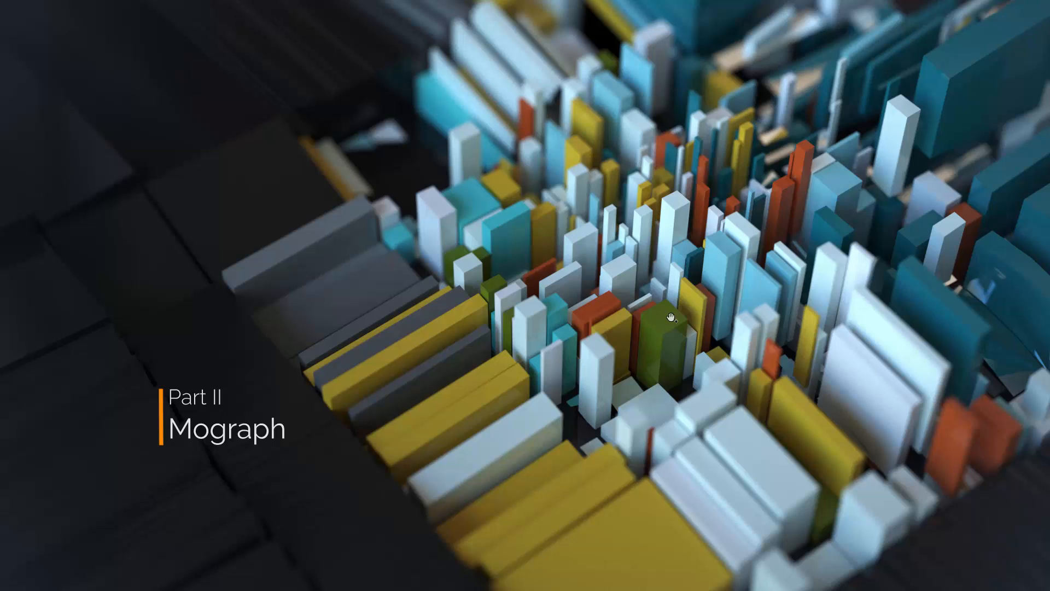
click(678, 315)
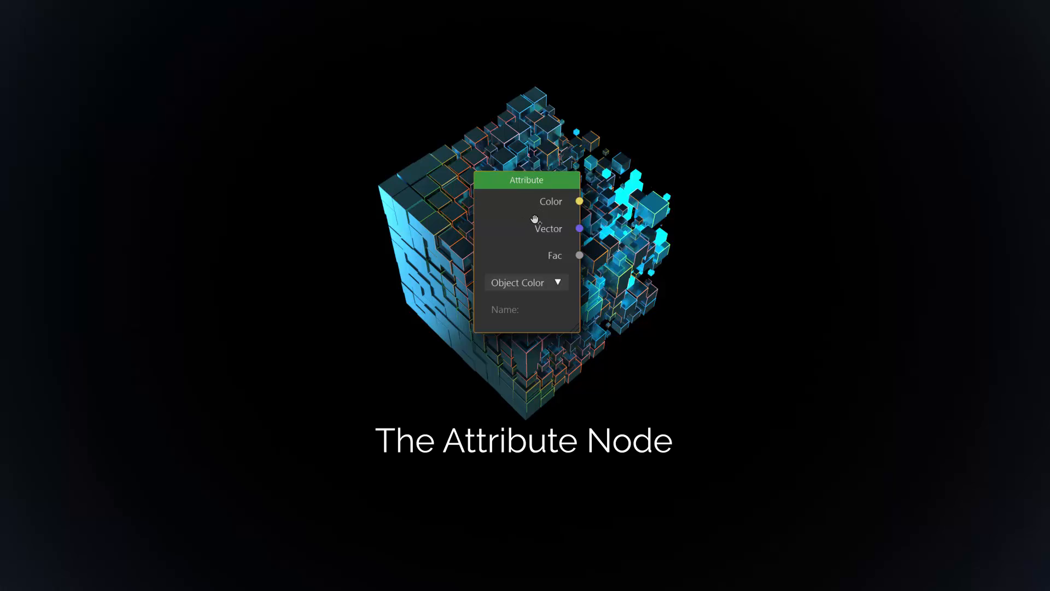
key(alt+Tab)
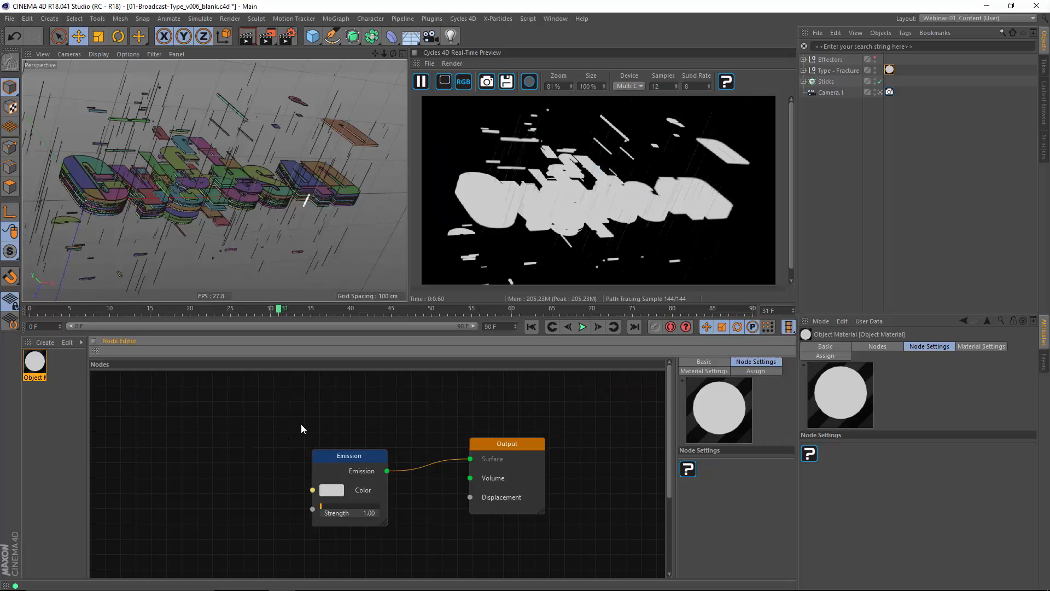
- Add an Attribute node set to Object Color and connect its Color output to the Emission shader's Color
drag(369, 457, 390, 453)
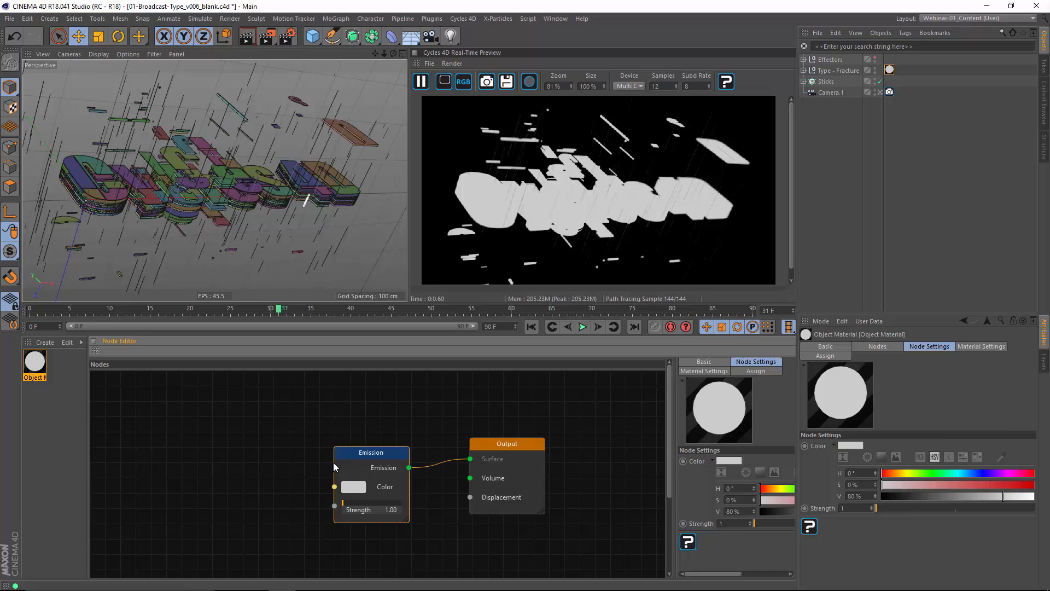
right_click(186, 436)
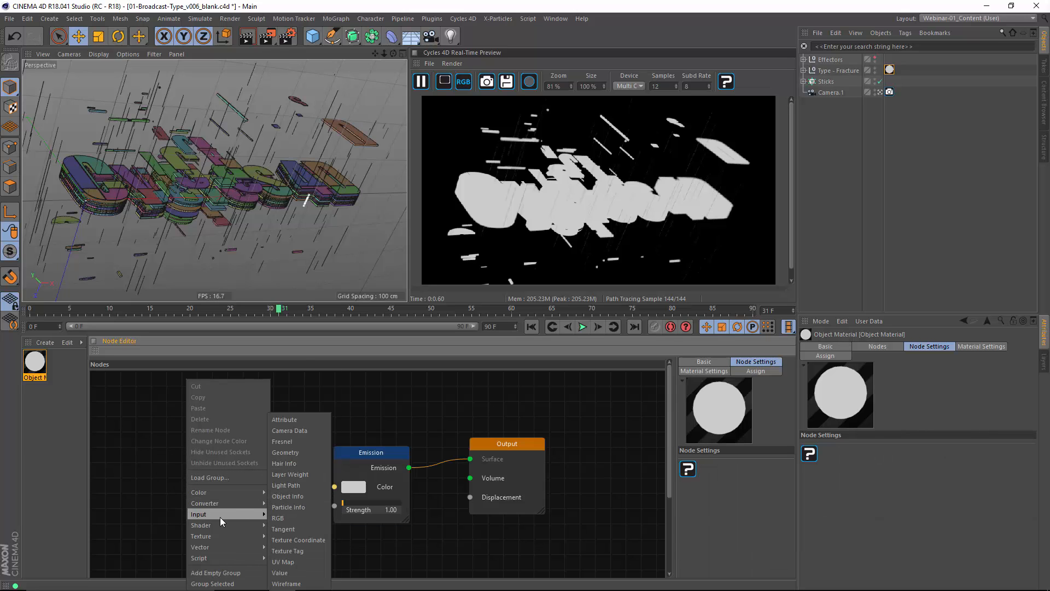
mouse_move(230, 516)
click(292, 420)
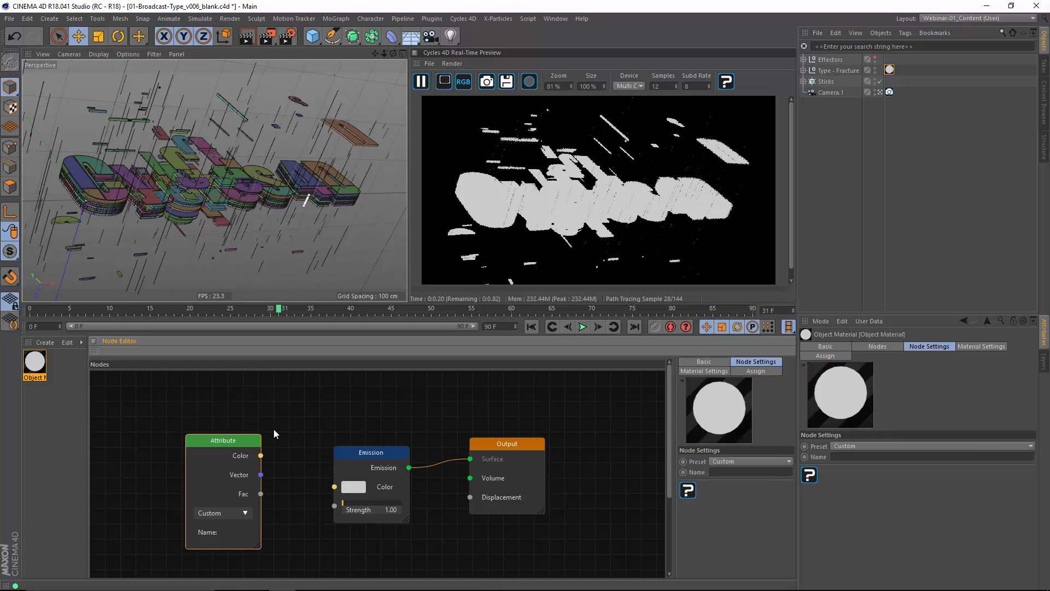
drag(291, 470, 335, 487)
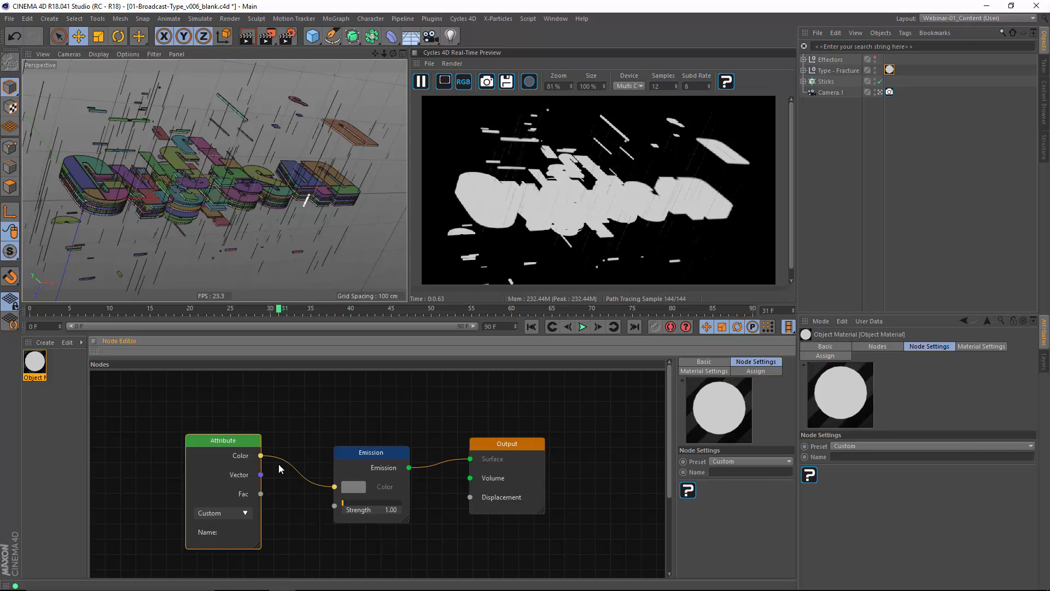
click(219, 512)
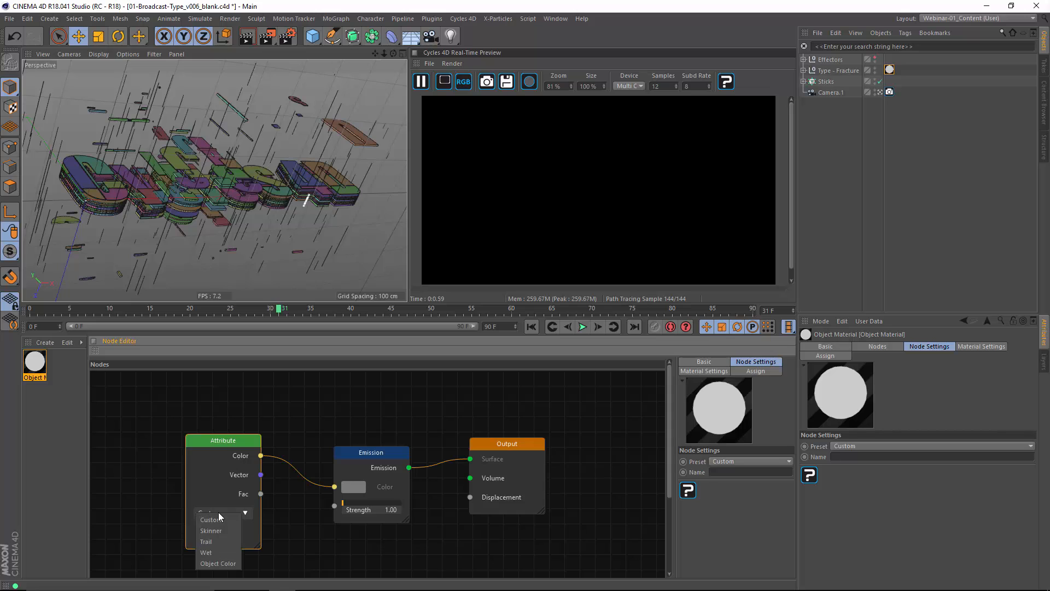
click(225, 564)
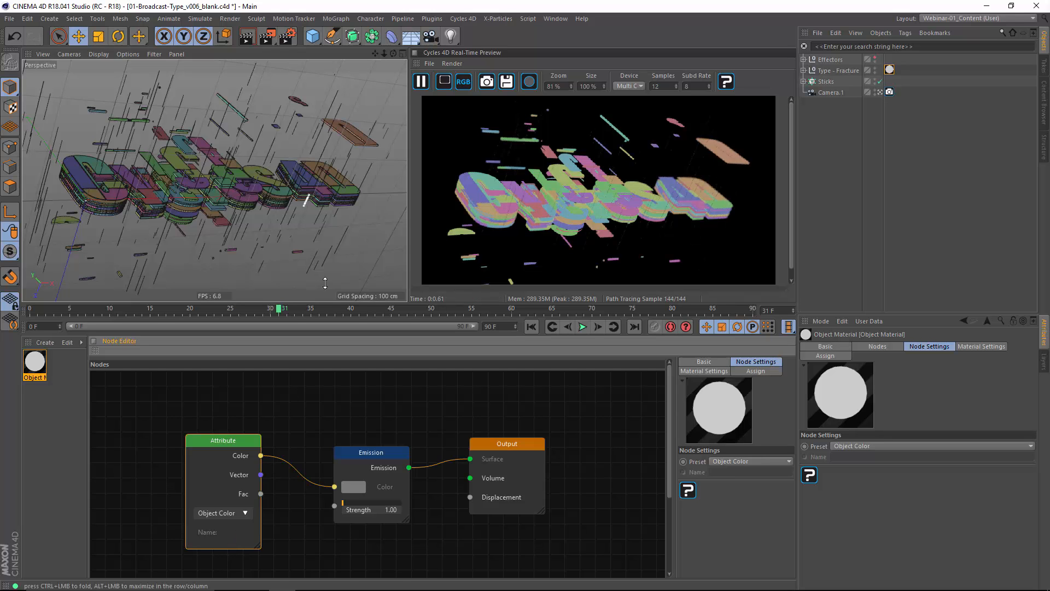
- Leave the Camera.1 view and frame the first letters of the lettering up close
click(879, 93)
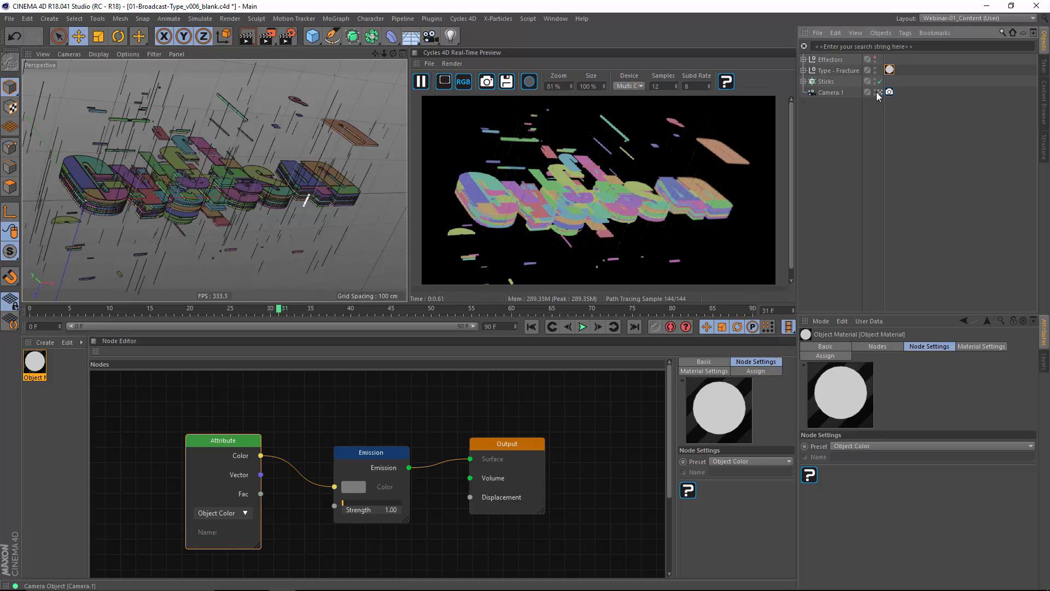
alt+drag(250, 192, 255, 217)
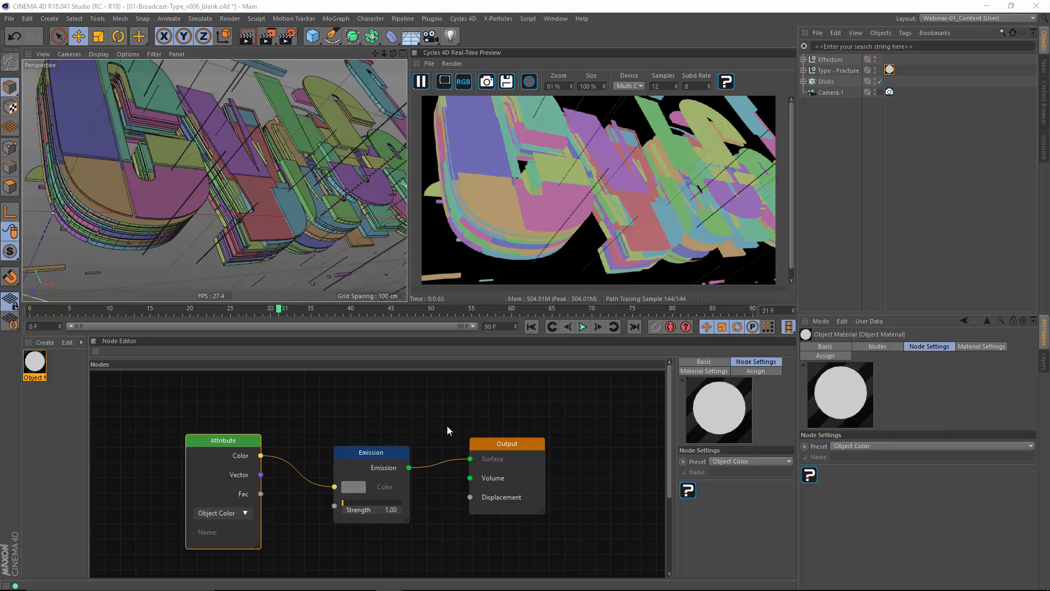
- Space out the Attribute, Emission and Output nodes and add a Mix Shader before the Output
click(280, 425)
drag(191, 440, 124, 436)
drag(374, 454, 288, 466)
drag(479, 447, 530, 441)
drag(312, 480, 344, 493)
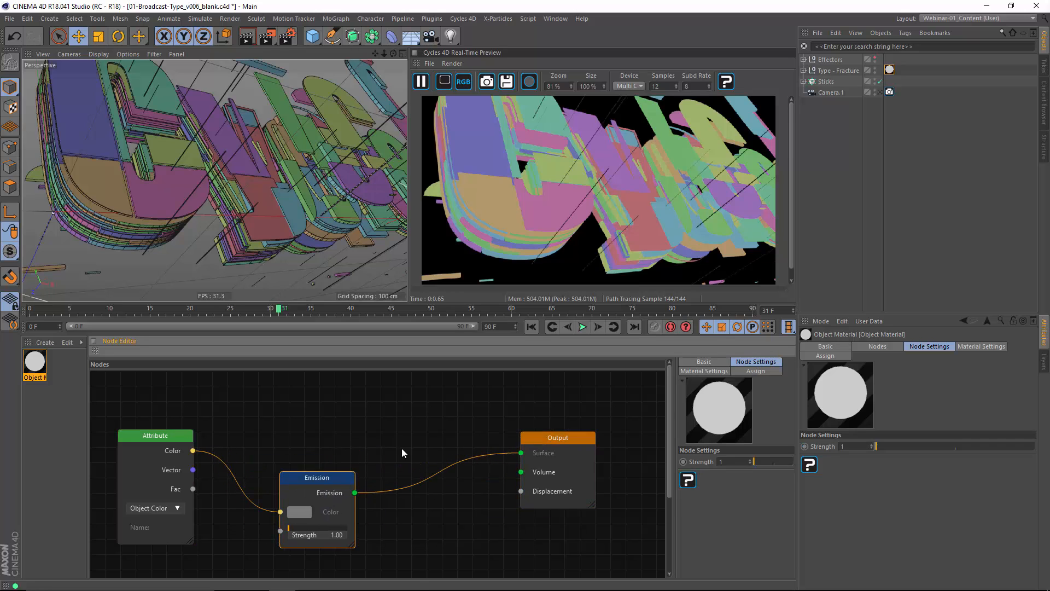
right_click(424, 428)
mouse_move(469, 528)
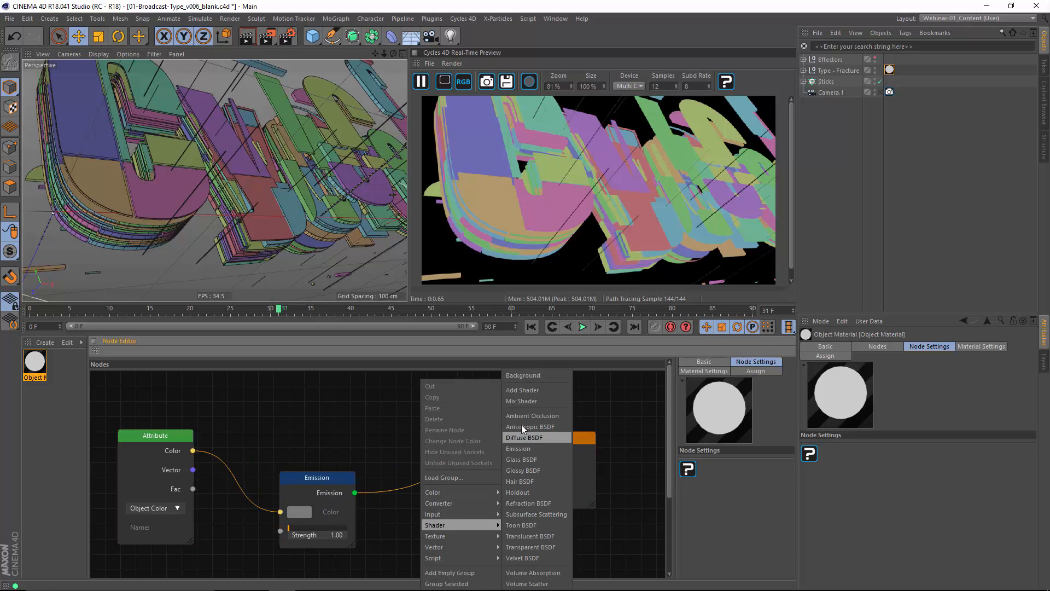
click(521, 401)
drag(352, 479, 336, 534)
- Add a Diffuse BSDF, feed it into Shader1 and the Emission into Shader2 of the Mix Shader, and connect the mix to the Output's Surface
right_click(300, 470)
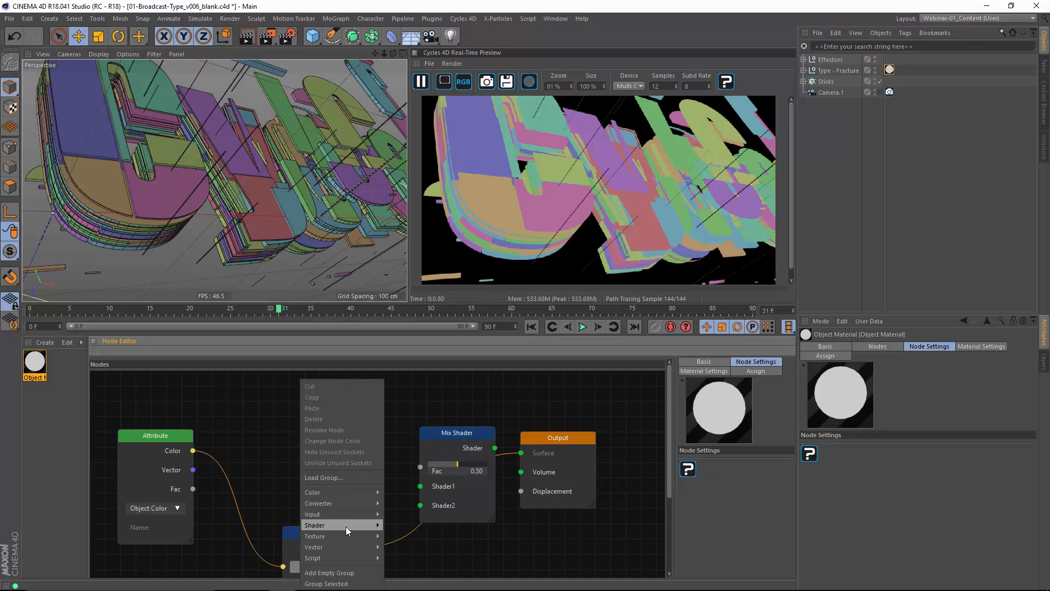
mouse_move(344, 526)
click(405, 439)
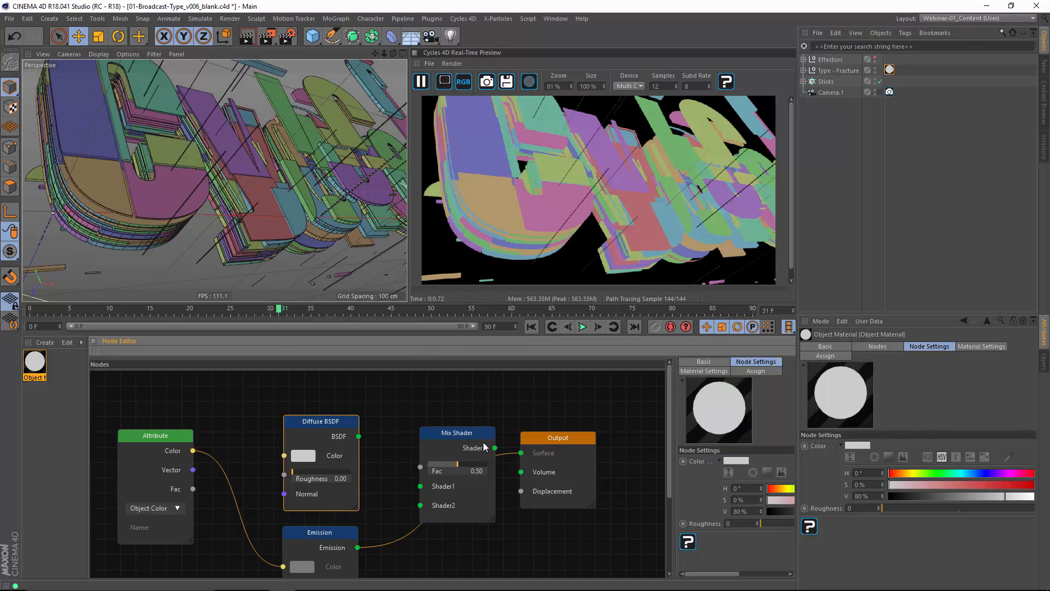
drag(484, 446, 460, 402)
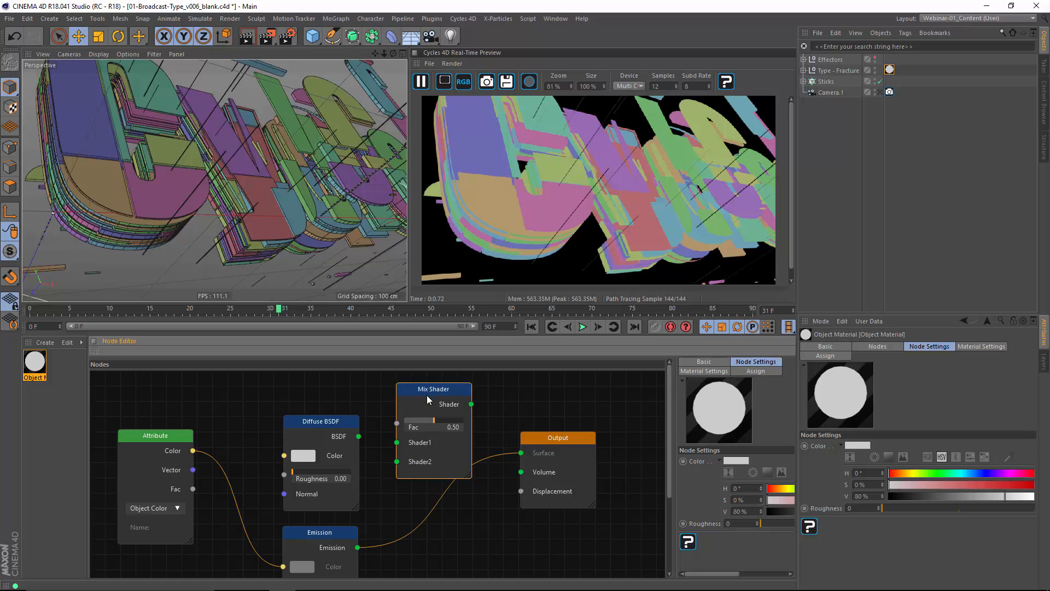
drag(357, 546, 396, 442)
drag(471, 404, 520, 453)
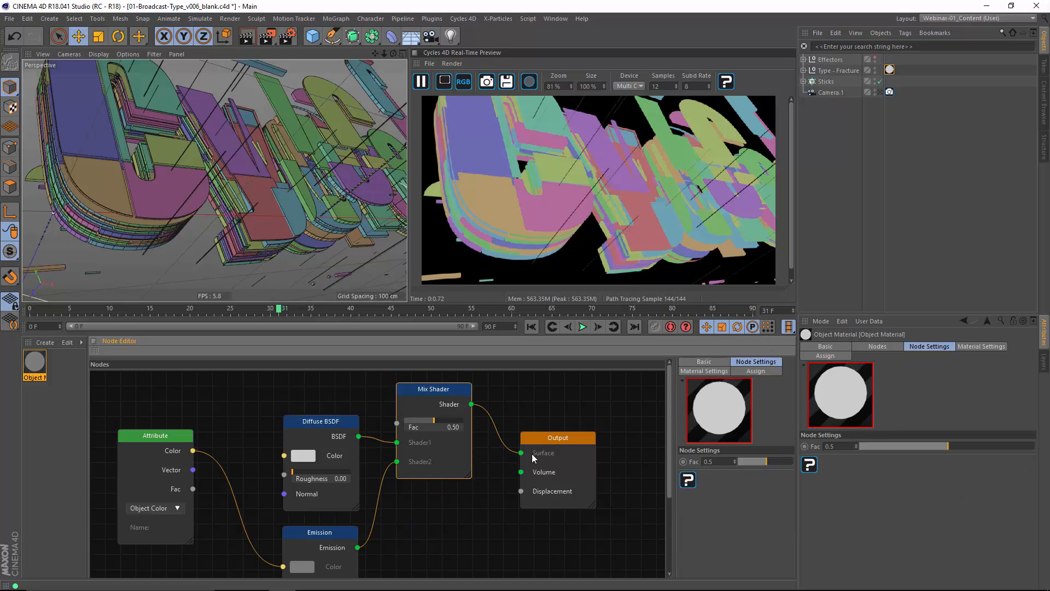
drag(415, 390, 410, 390)
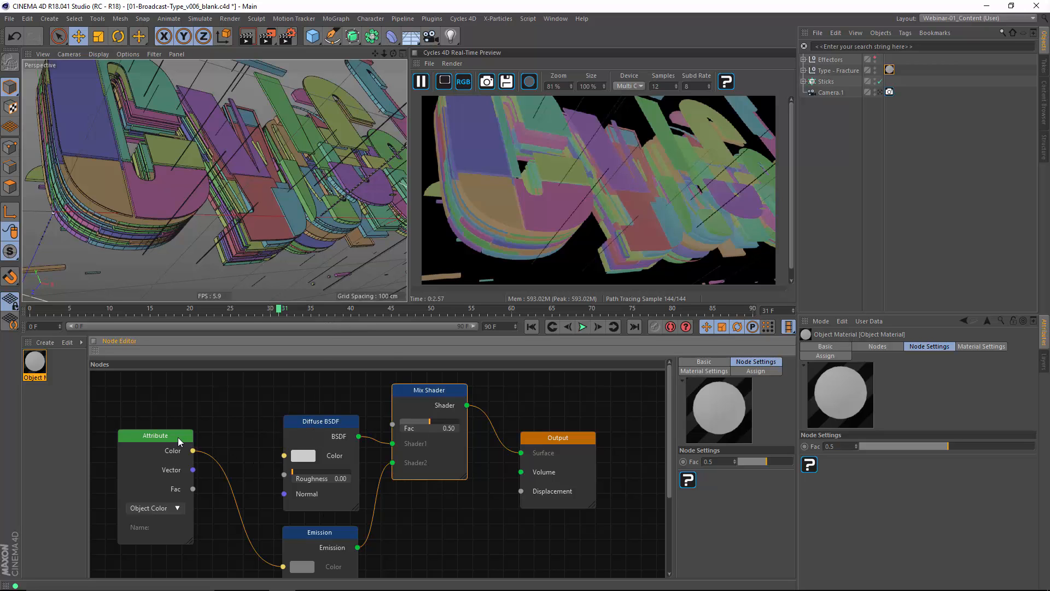
- Spread the nodes apart to make room between the Attribute node and the two shaders
drag(178, 438, 138, 431)
drag(323, 419, 322, 429)
drag(432, 390, 442, 393)
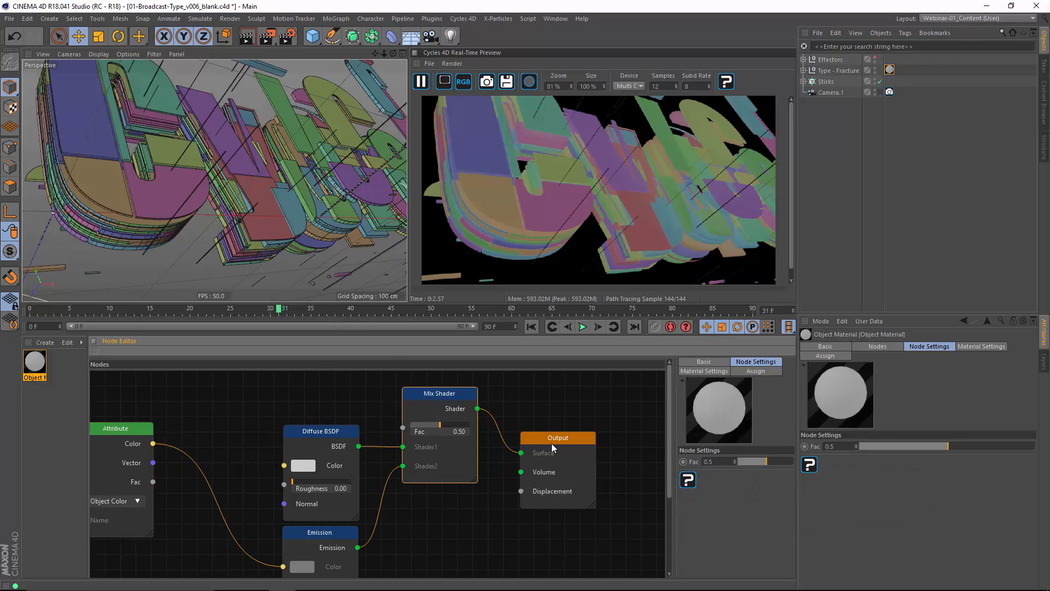
drag(551, 447, 581, 445)
drag(336, 537, 341, 551)
drag(328, 431, 337, 438)
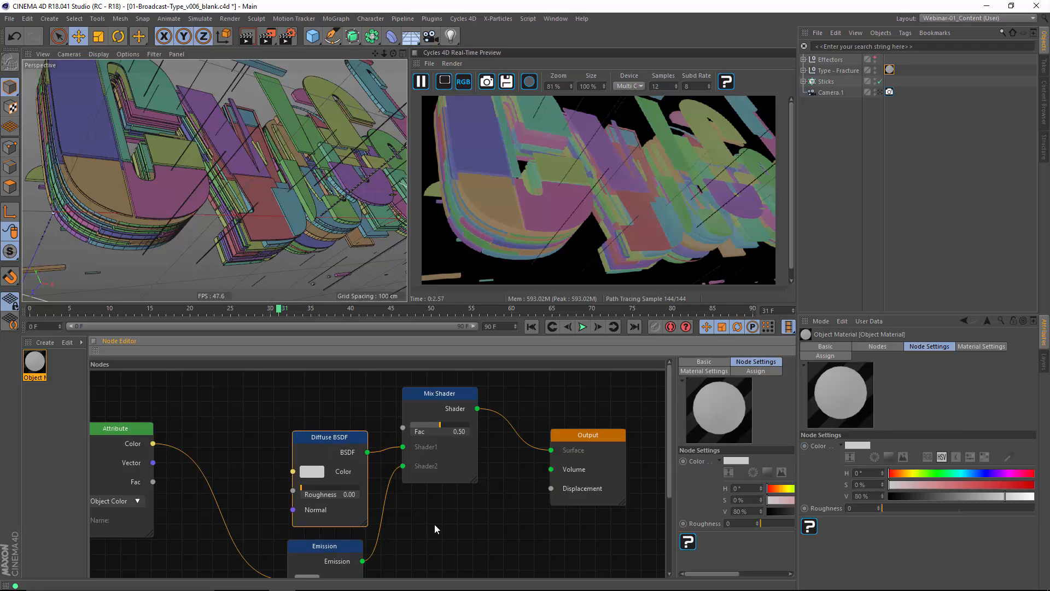
- Add a Color Ramp node and connect the Attribute node's Color output to its Fac input
scroll(434, 524, down, 2)
right_click(259, 408)
mouse_move(289, 504)
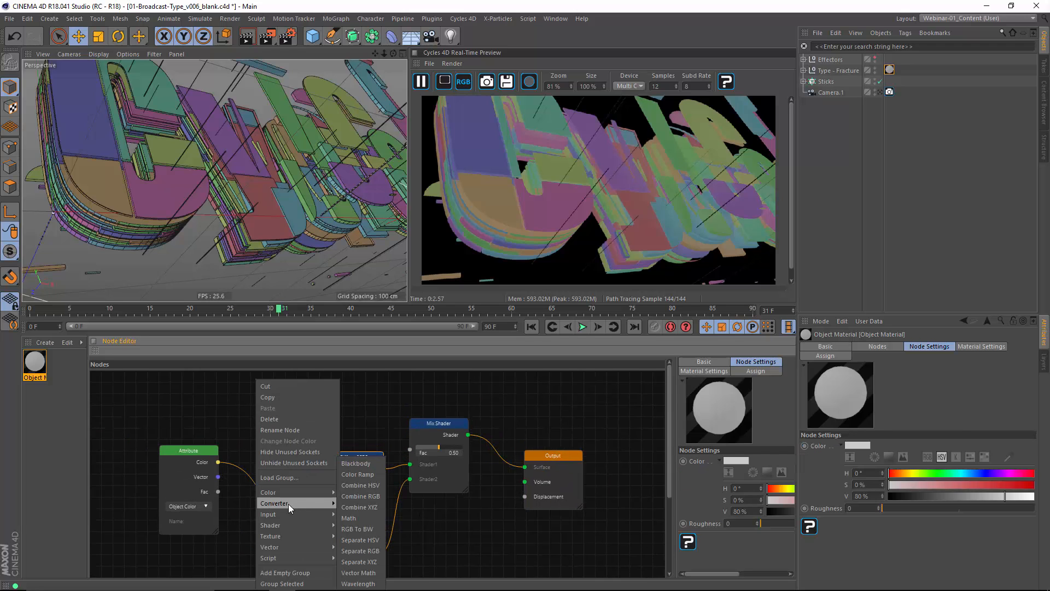
click(357, 475)
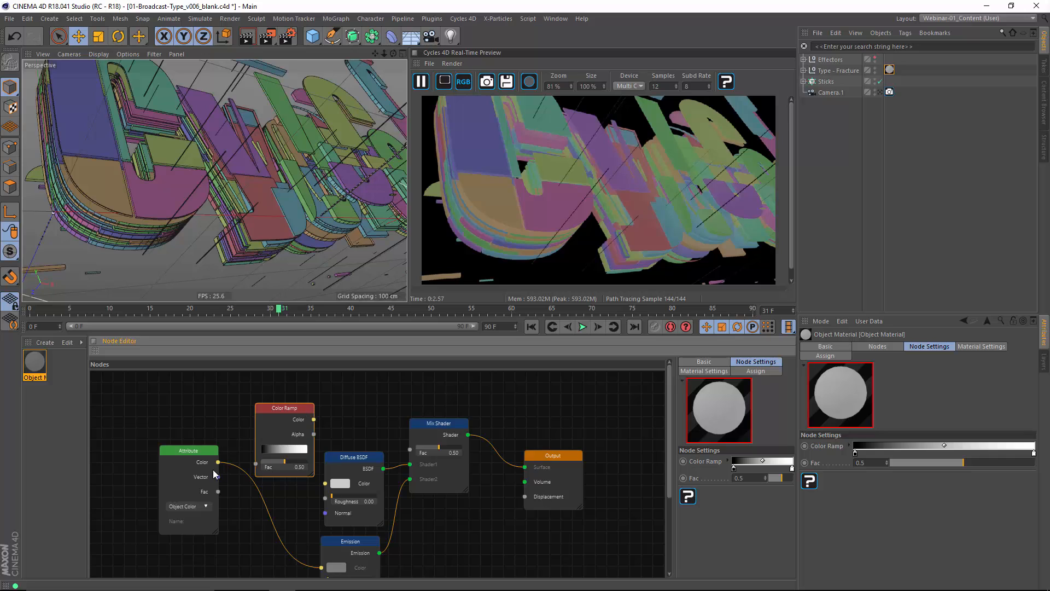
drag(219, 462, 259, 465)
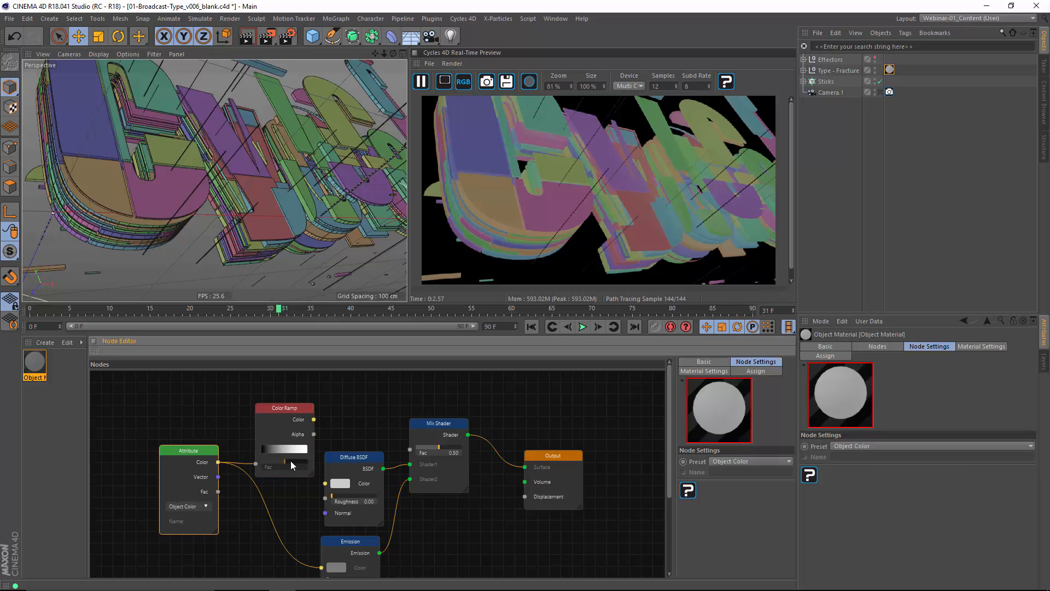
- Connect the Color Ramp's Color output to the Mix Shader's Fac input and move the Color Ramp node slightly aside
click(315, 419)
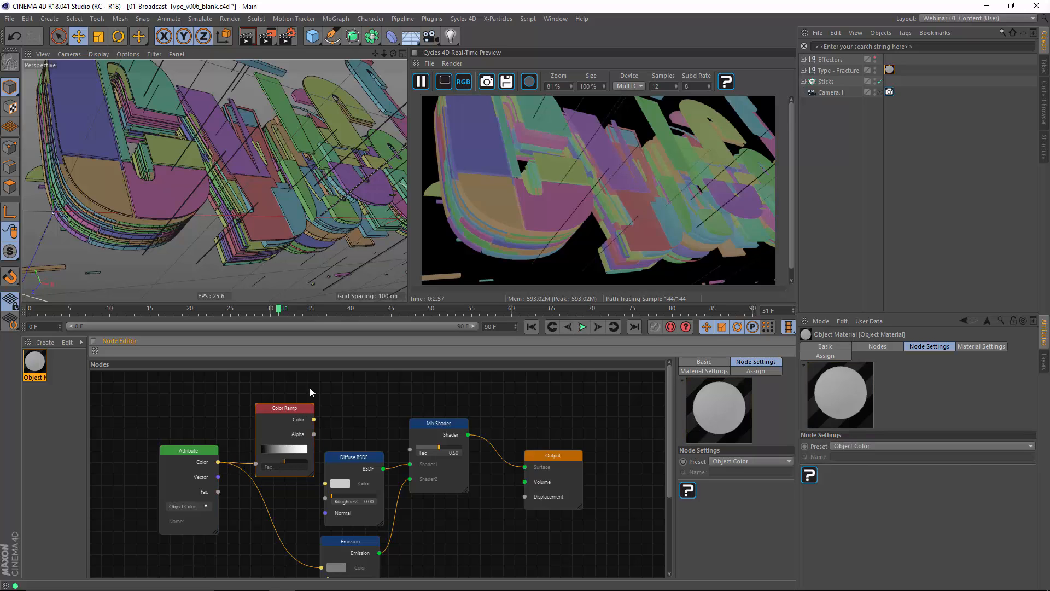
drag(429, 404, 410, 449)
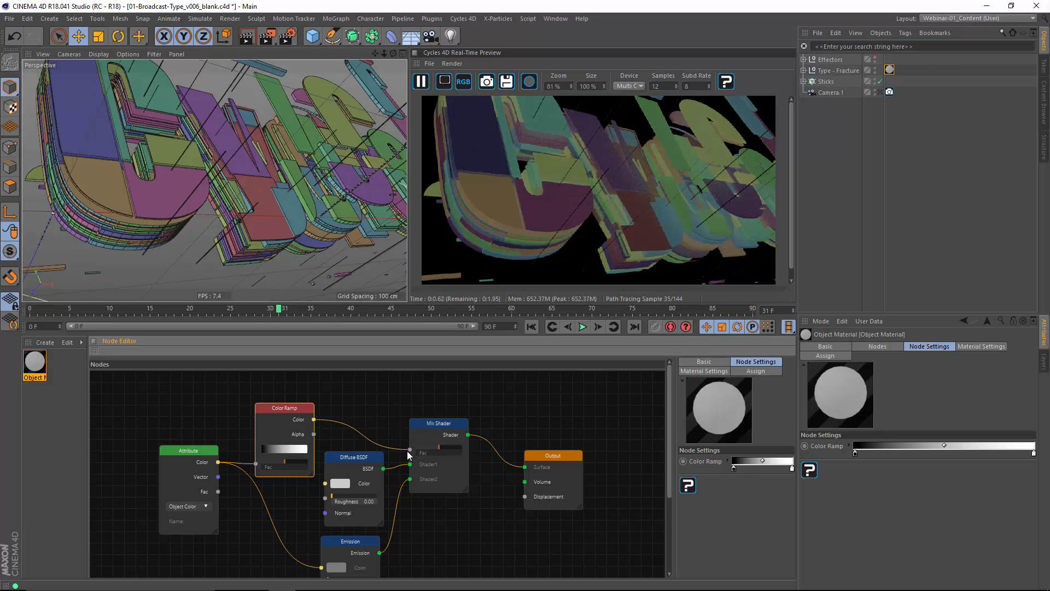
drag(279, 413, 296, 409)
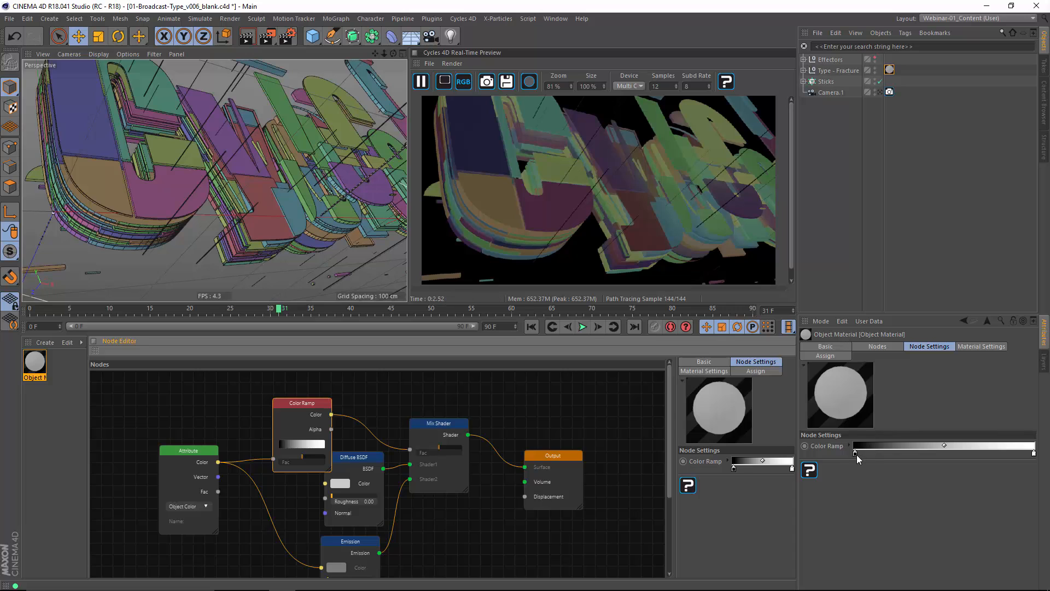
- Pull the Color Ramp's black and white knots close together and add a black knot after the white one to form a narrow white band
drag(857, 455, 909, 455)
drag(1034, 454, 1000, 458)
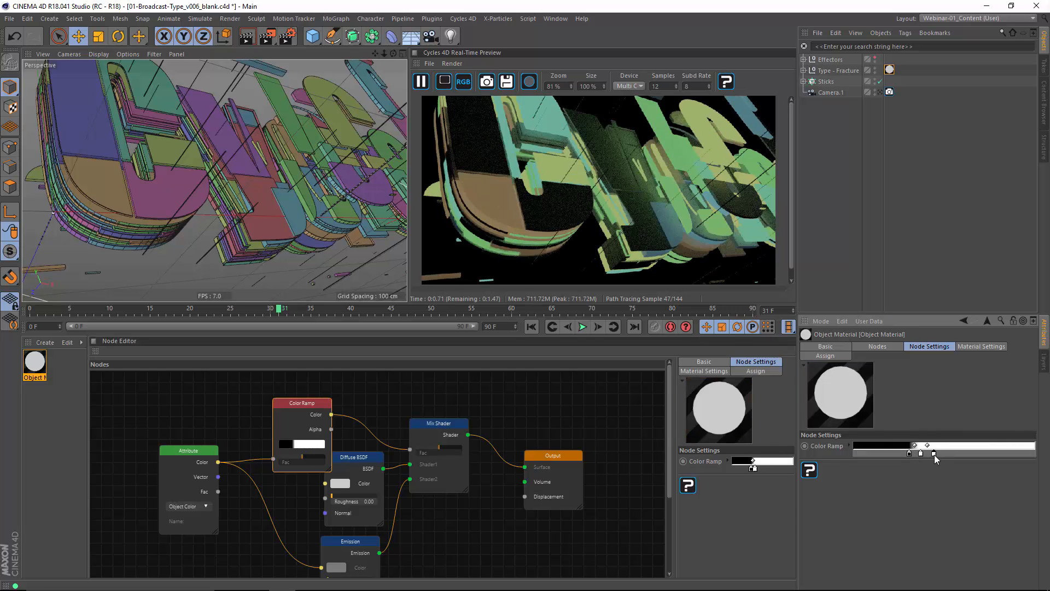
double_click(933, 454)
drag(917, 475, 855, 484)
click(927, 495)
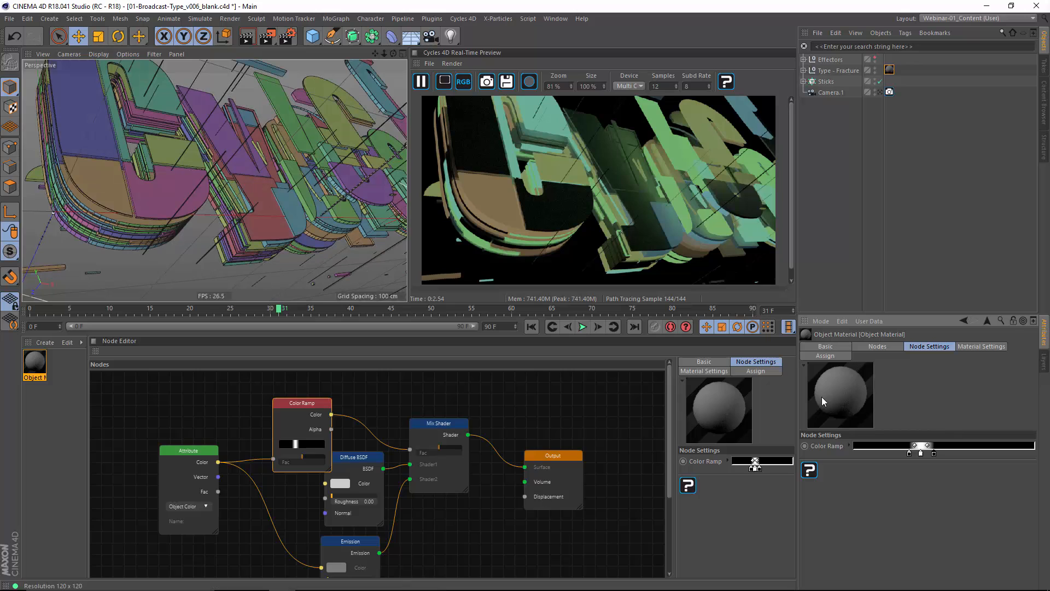
- Shift the Color Ramp's knots so the narrow white band between the black knots sits just under a third of the way along the ramp
mouse_move(933, 453)
mouse_down()
mouse_move(966, 453)
mouse_move(913, 454)
mouse_move(949, 455)
mouse_up()
double_click(949, 454)
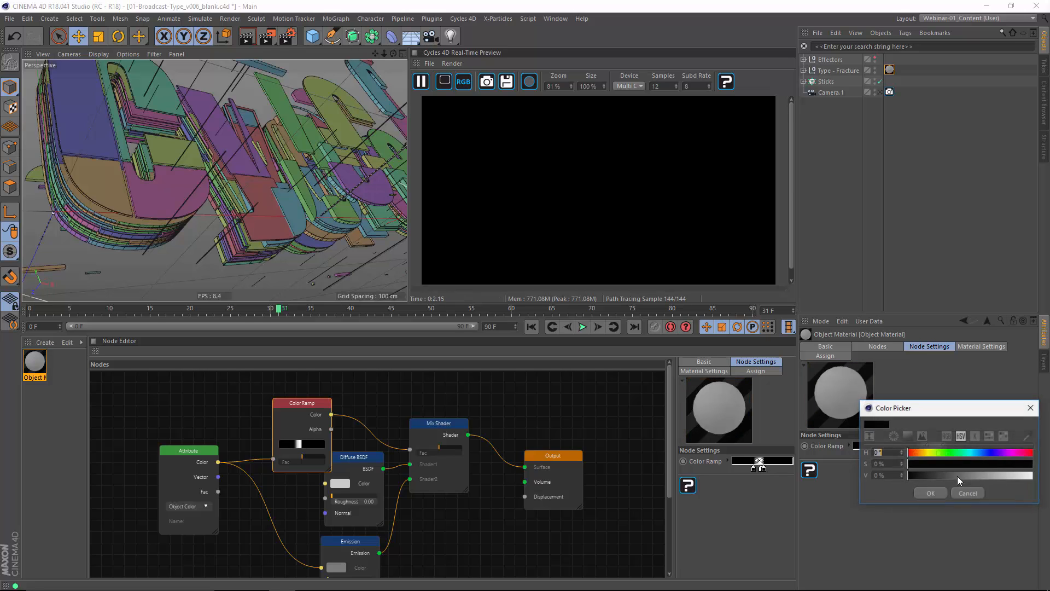
click(938, 490)
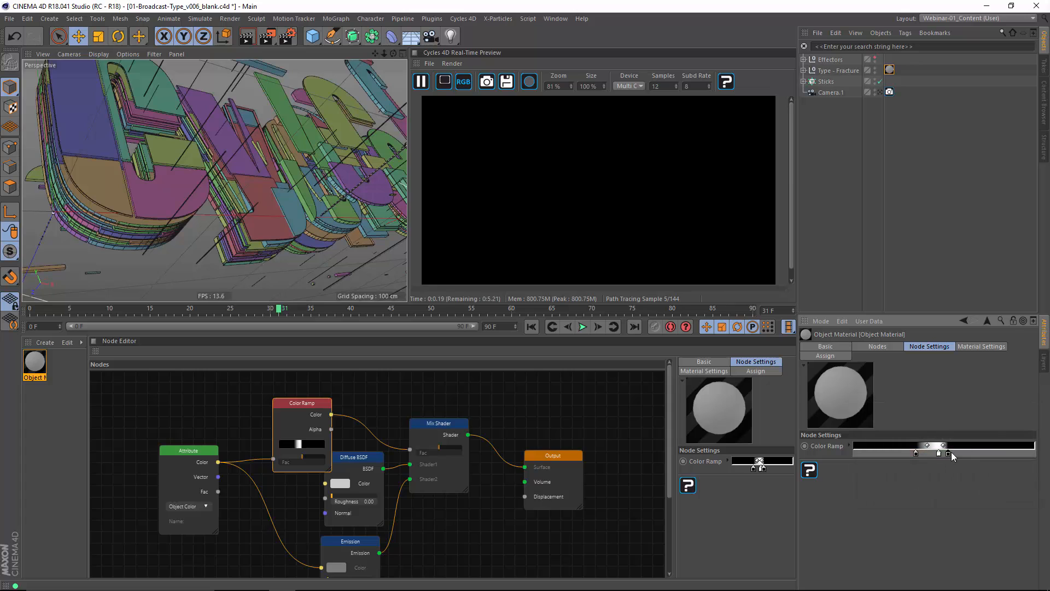
mouse_move(938, 454)
mouse_down()
mouse_move(899, 456)
mouse_move(921, 457)
mouse_up()
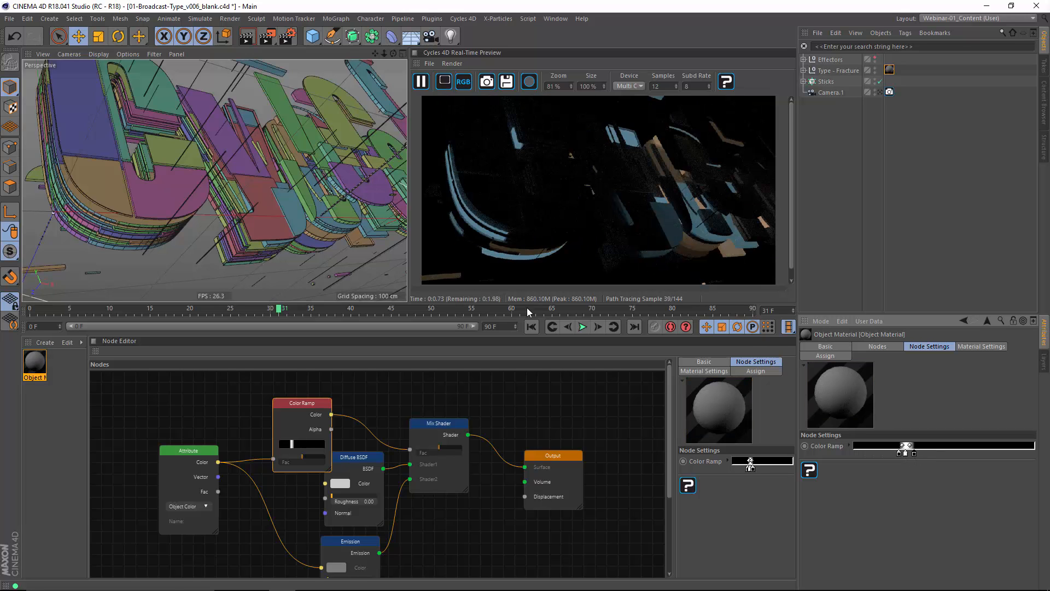
drag(914, 454, 900, 456)
click(909, 454)
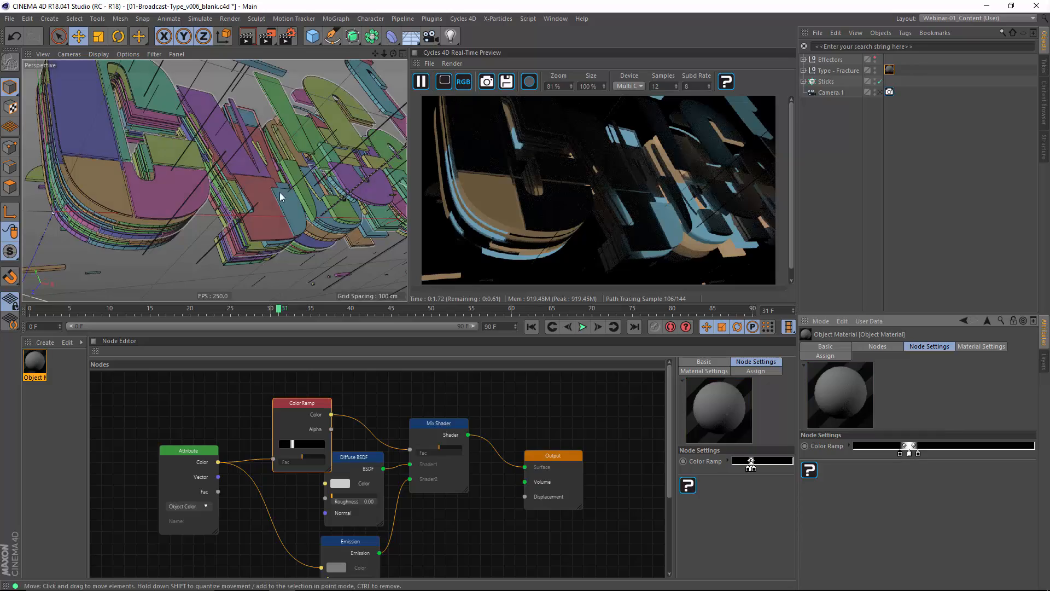
- Set the Emission node's Strength to 2
alt+drag(266, 193, 224, 163)
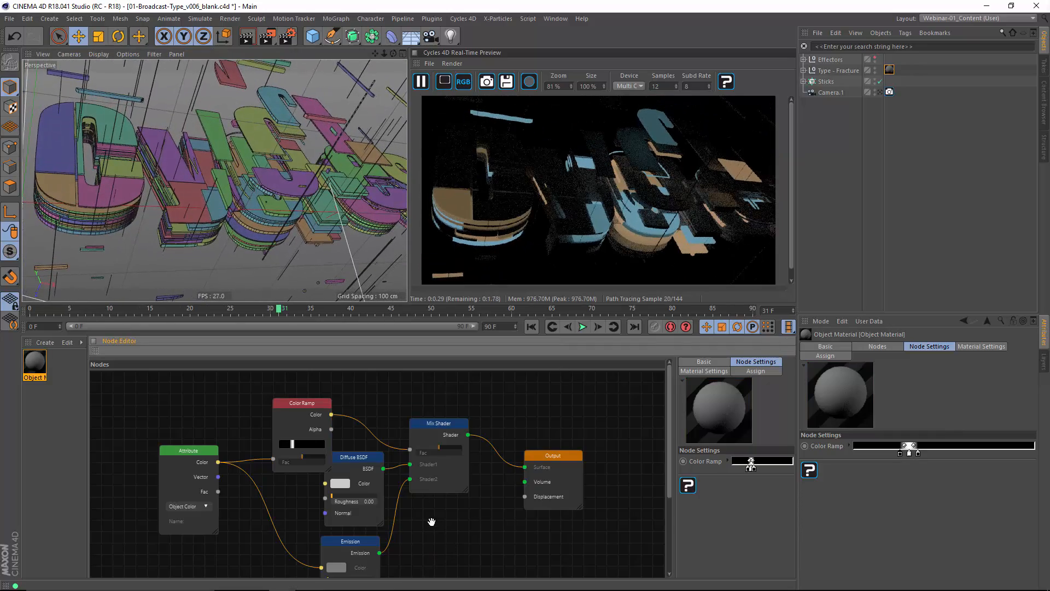
scroll(429, 520, down, 2)
click(361, 512)
double_click(367, 548)
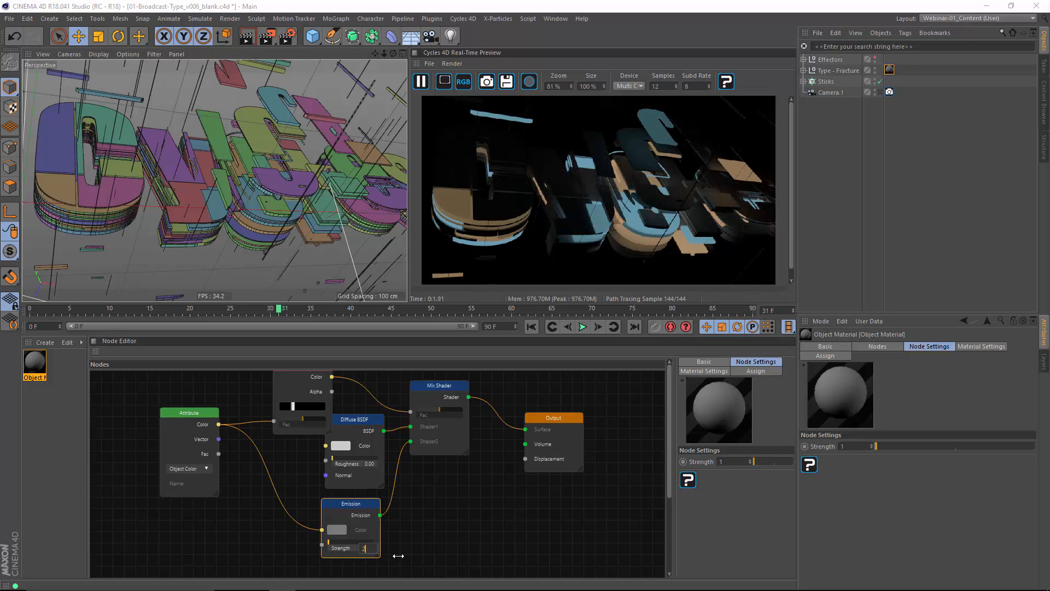
text(2)
key(Return)
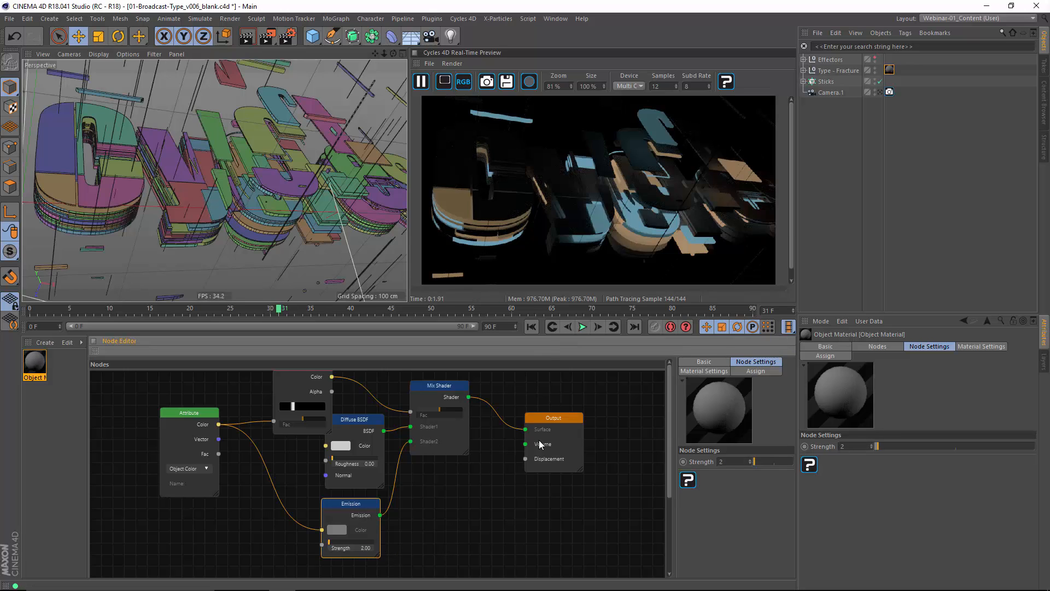
- Spread the nodes out, moving the Output away from the Mix Shader and the Color Ramp, Diffuse BSDF and Emission clear of each other
click(626, 416)
drag(554, 422, 616, 421)
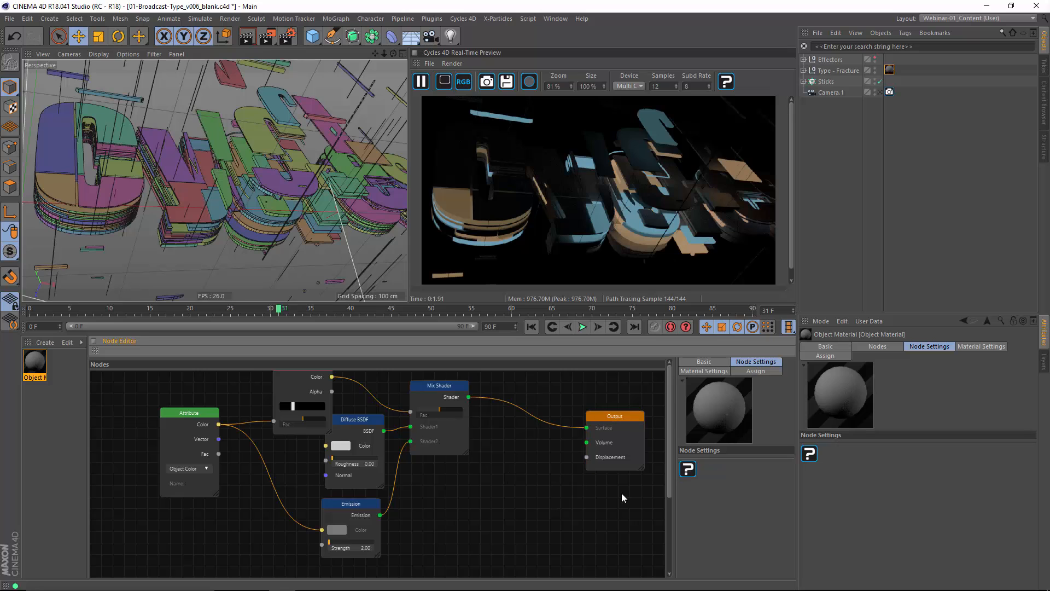
middle_drag(480, 498, 469, 541)
drag(288, 407, 285, 385)
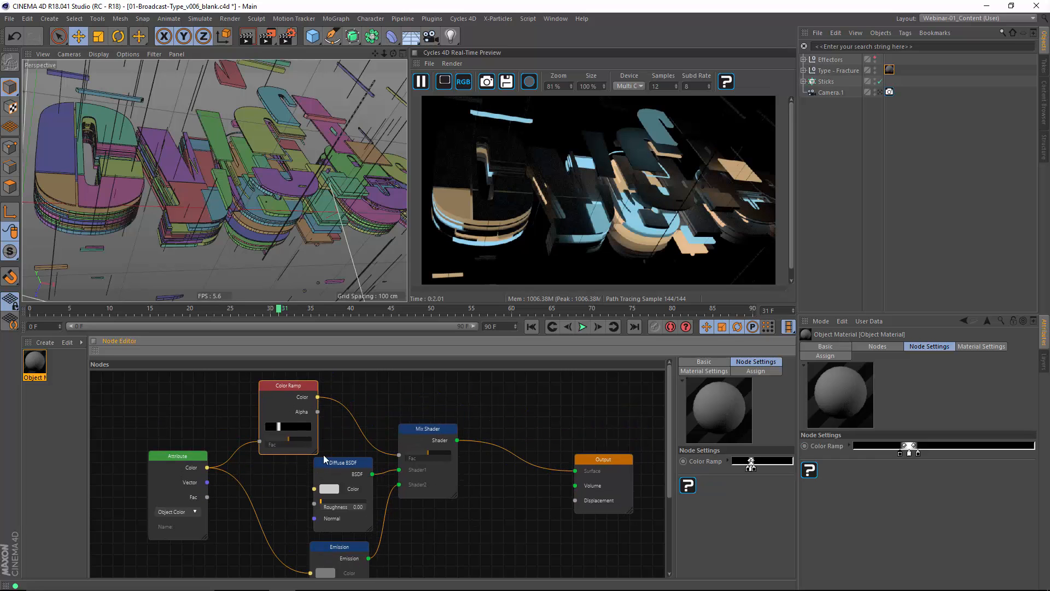
drag(328, 462, 293, 460)
drag(323, 548, 285, 542)
click(512, 528)
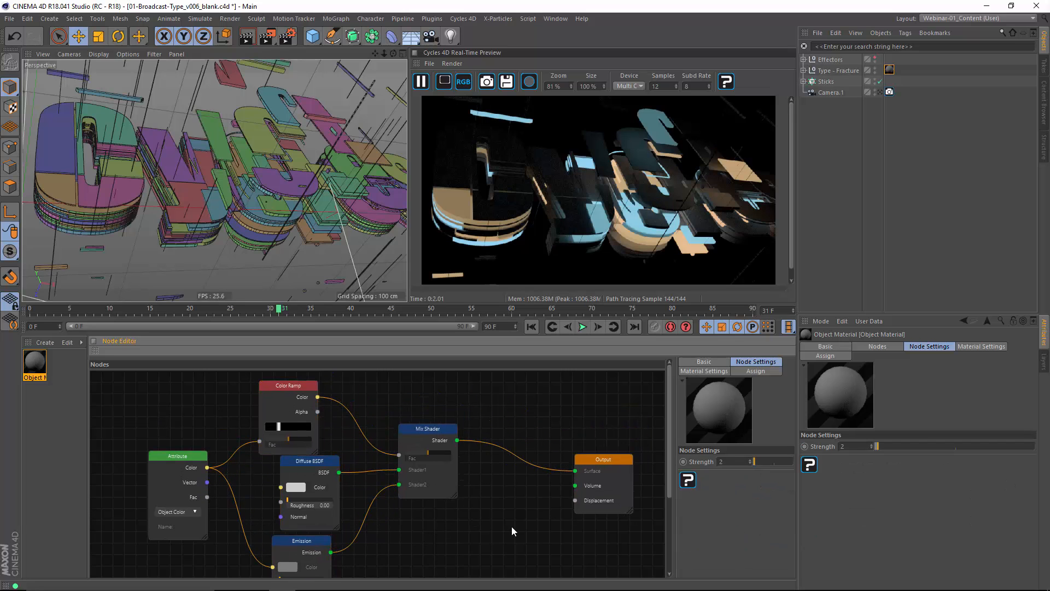
middle_drag(462, 527, 322, 504)
drag(464, 436, 547, 430)
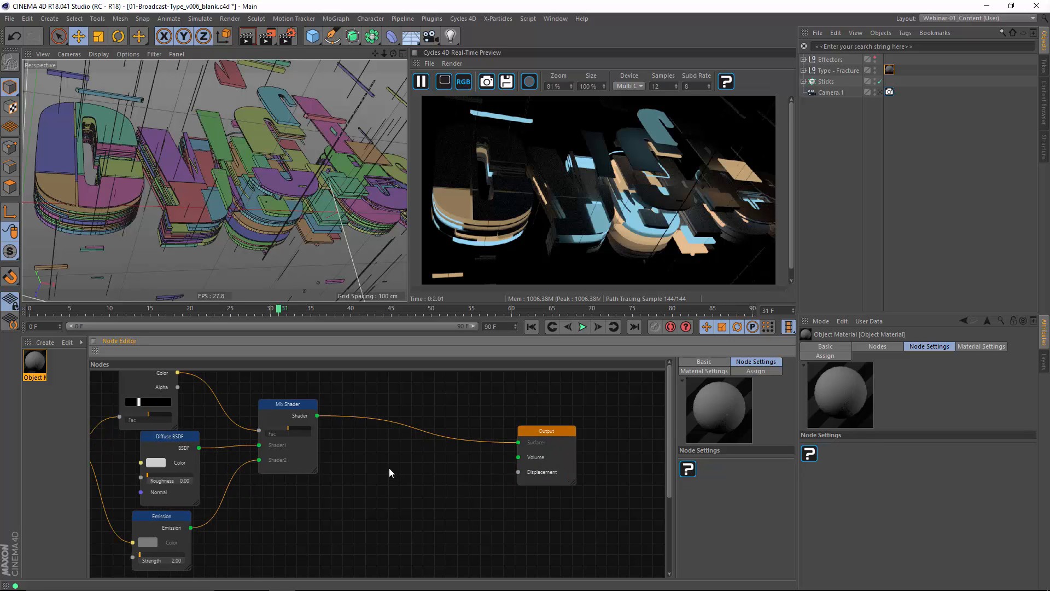
- Add a second Mix Shader node between the first Mix Shader and the Output
right_click(375, 468)
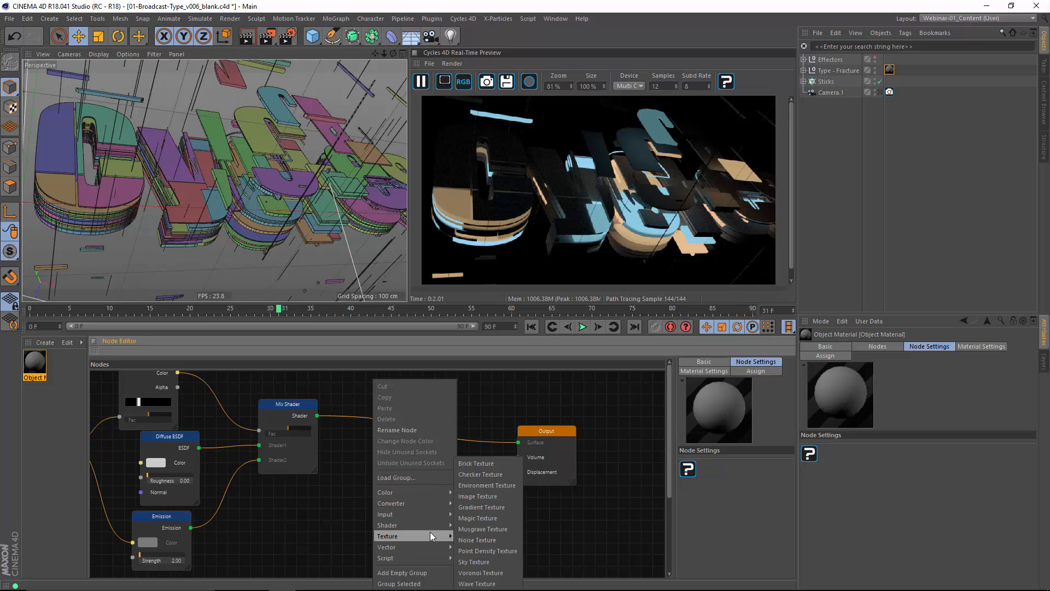
click(492, 414)
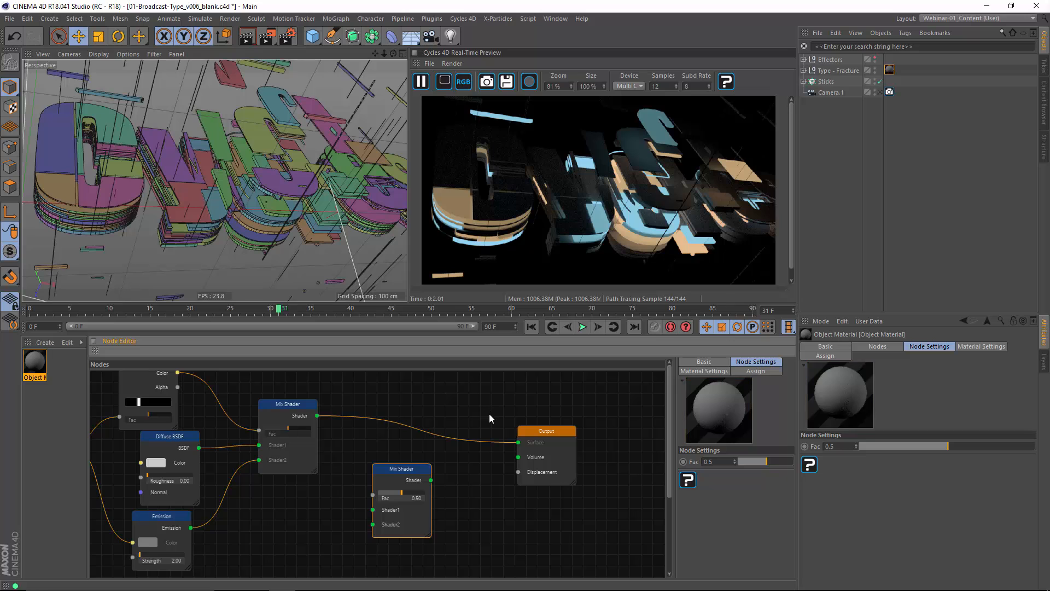
middle_drag(439, 536, 512, 480)
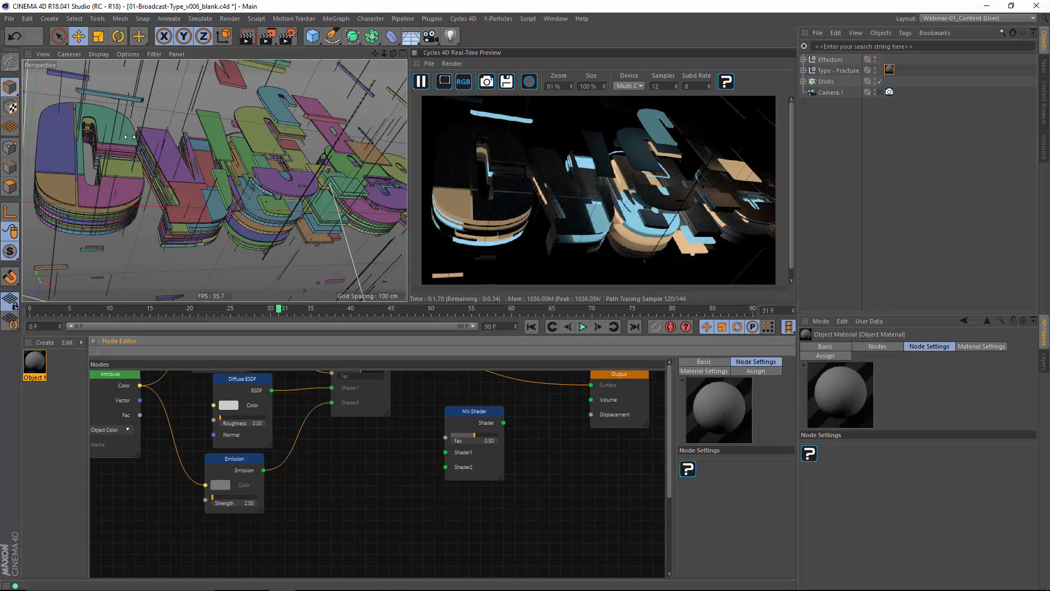
- Add a Glass BSDF, feed it into Shader2 of the second Mix Shader, and connect the first Mix Shader to Shader1
right_click(372, 473)
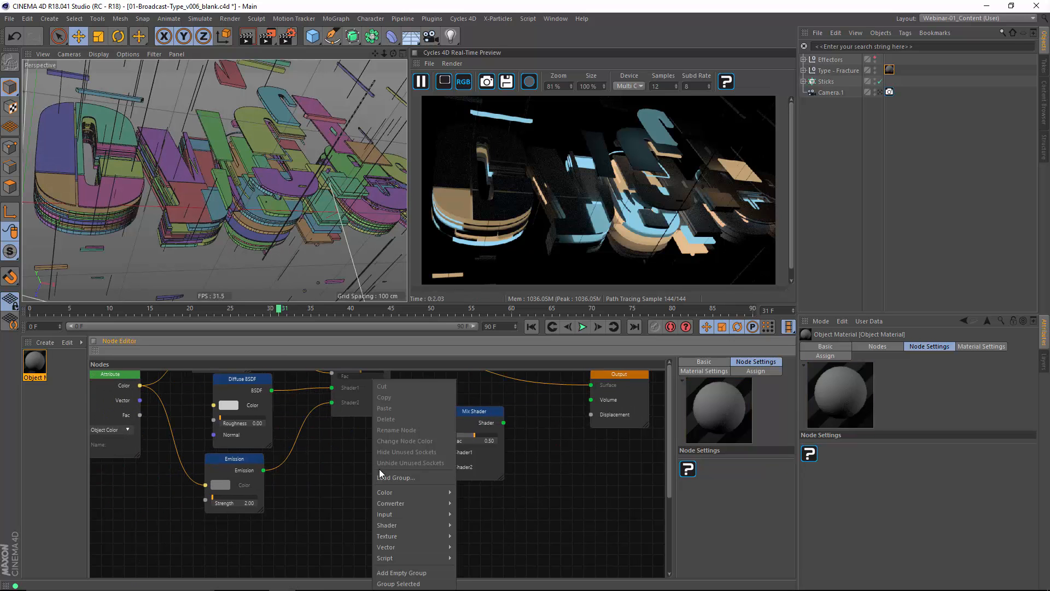
mouse_move(422, 528)
click(484, 469)
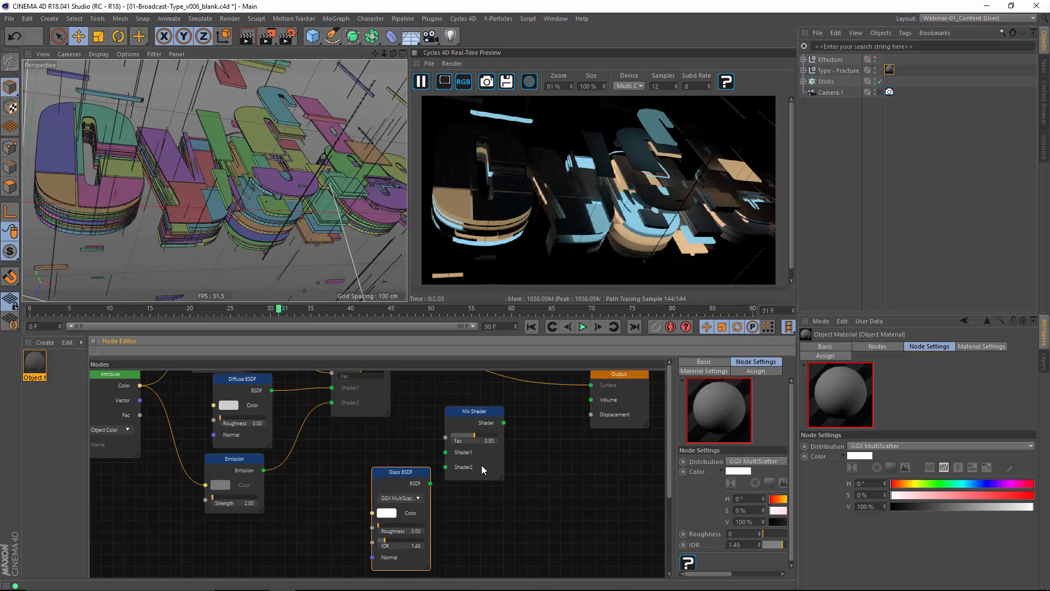
middle_drag(490, 510, 453, 561)
drag(393, 535, 407, 520)
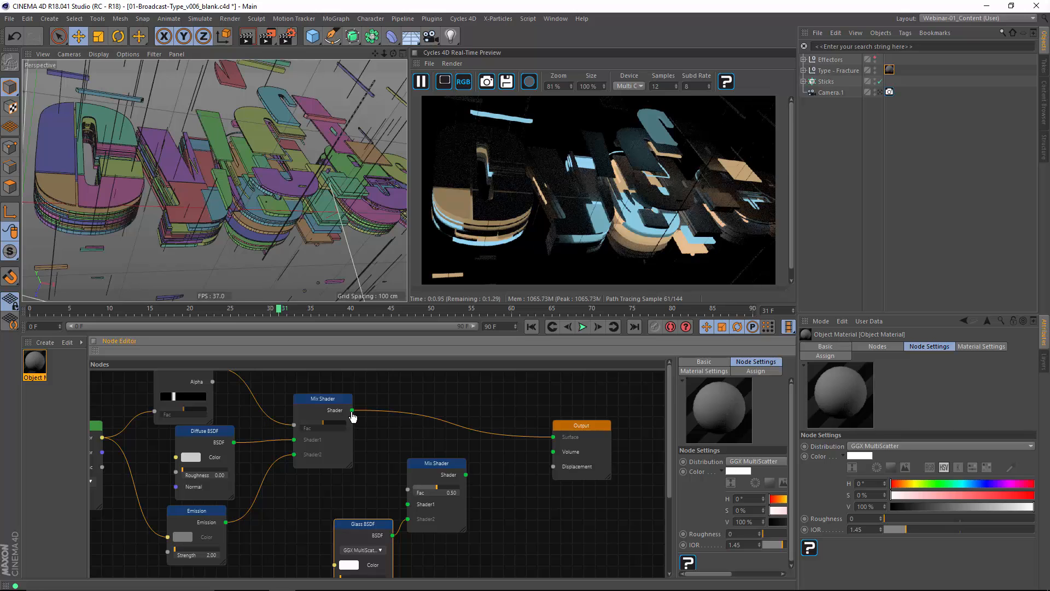
drag(352, 410, 408, 504)
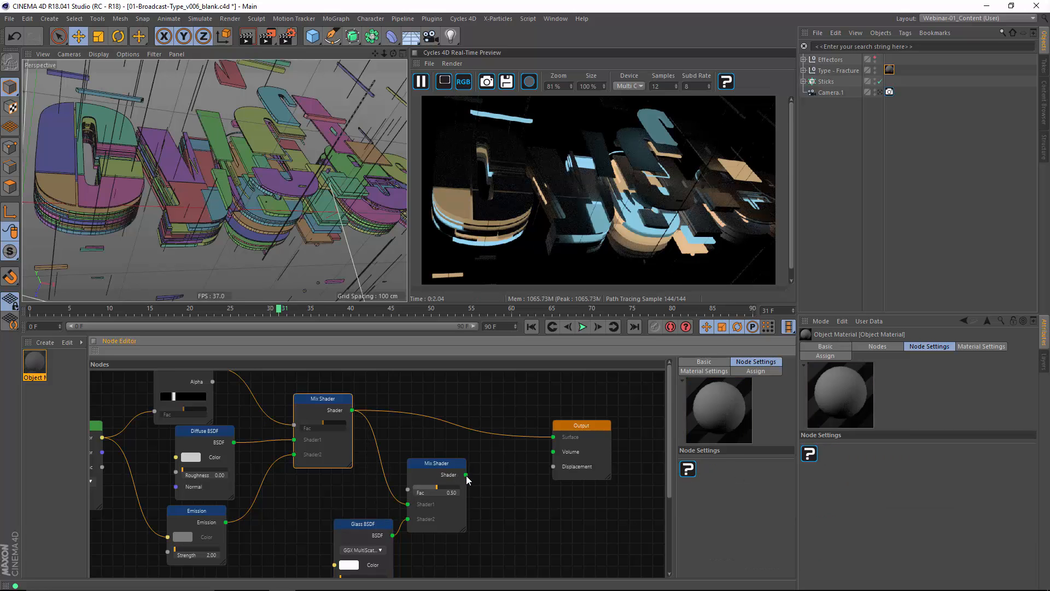
- Add a Fresnel node, connect its Fac to the second Mix Shader's Fac, and connect that mix to the Output's Surface
right_click(411, 431)
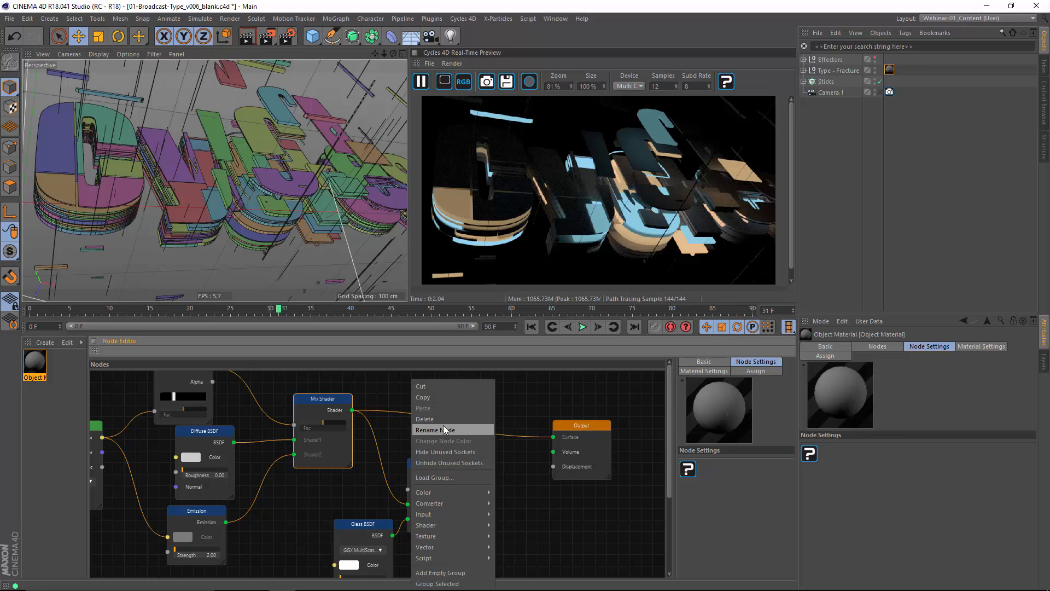
mouse_move(457, 508)
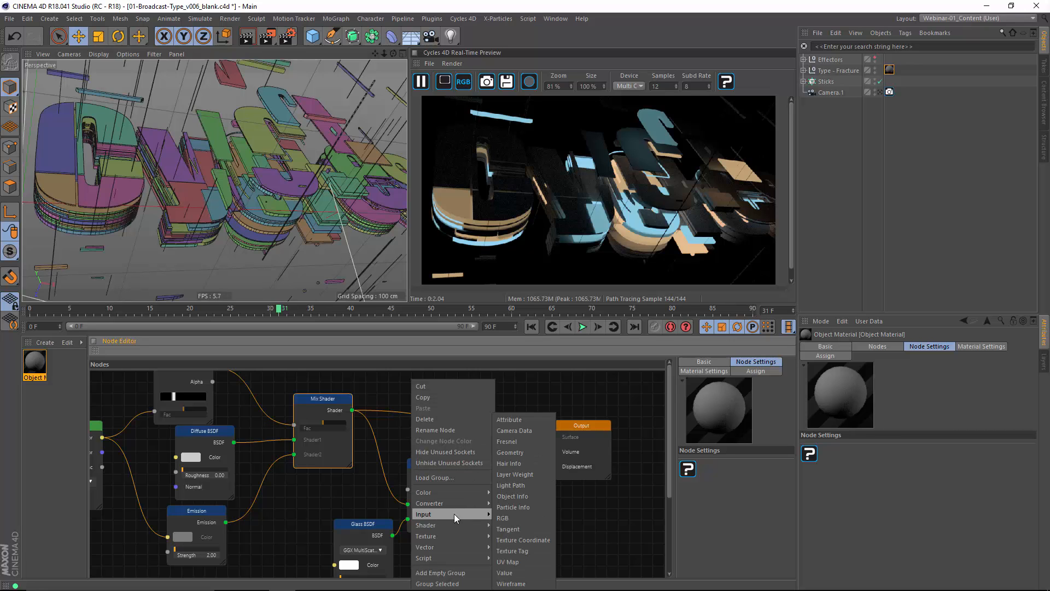
click(510, 442)
drag(452, 430, 420, 356)
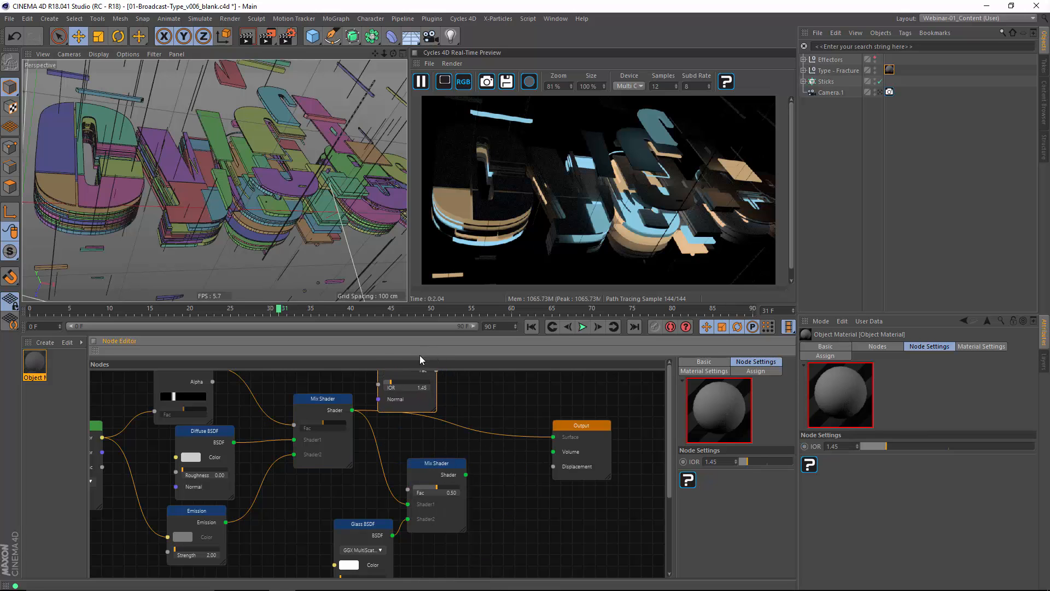
middle_drag(494, 423, 488, 454)
drag(440, 494, 475, 495)
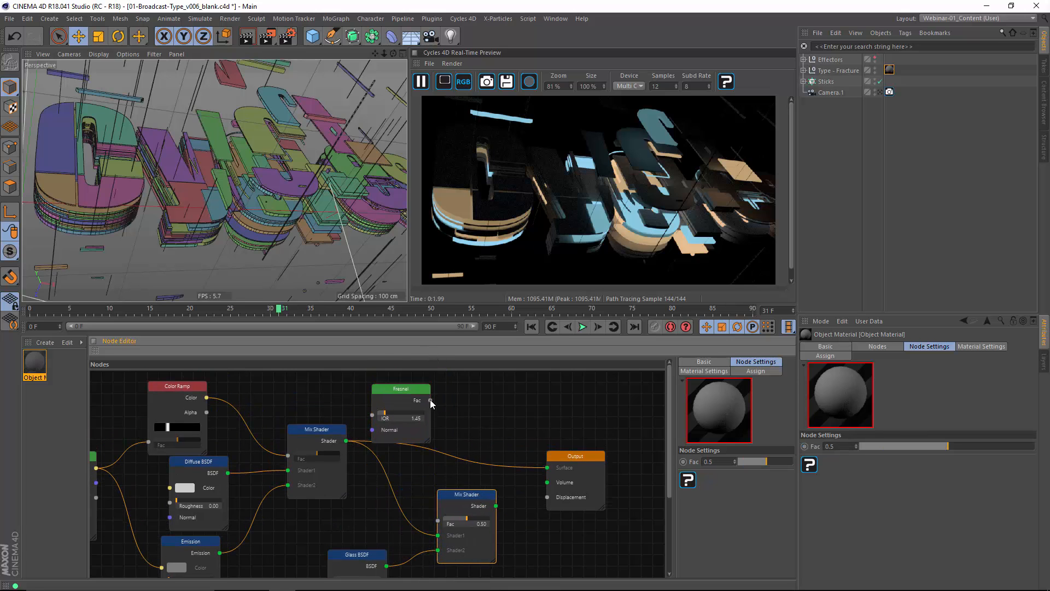
drag(430, 400, 438, 521)
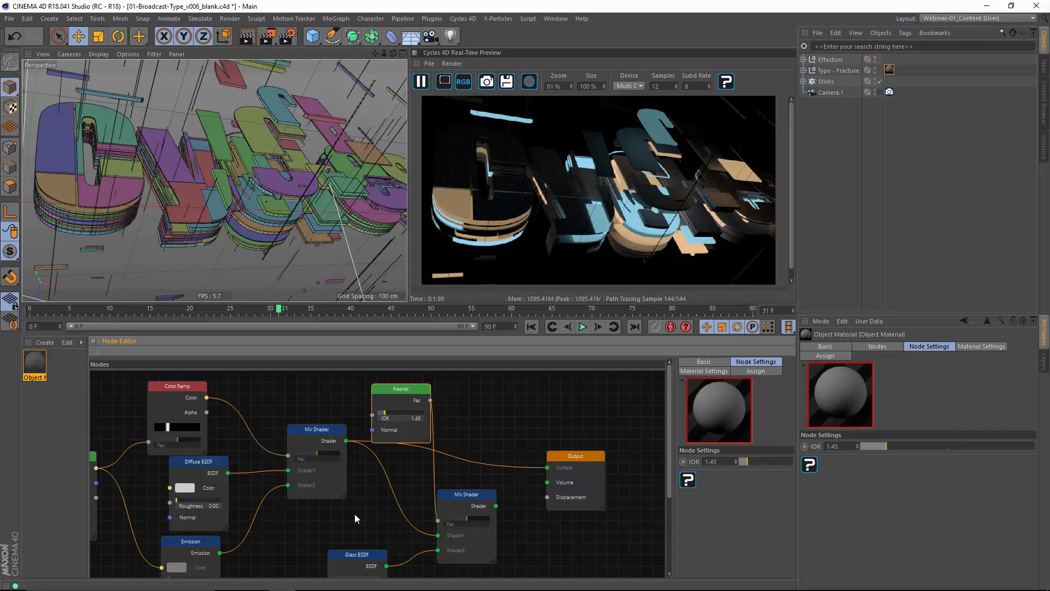
drag(496, 506, 547, 467)
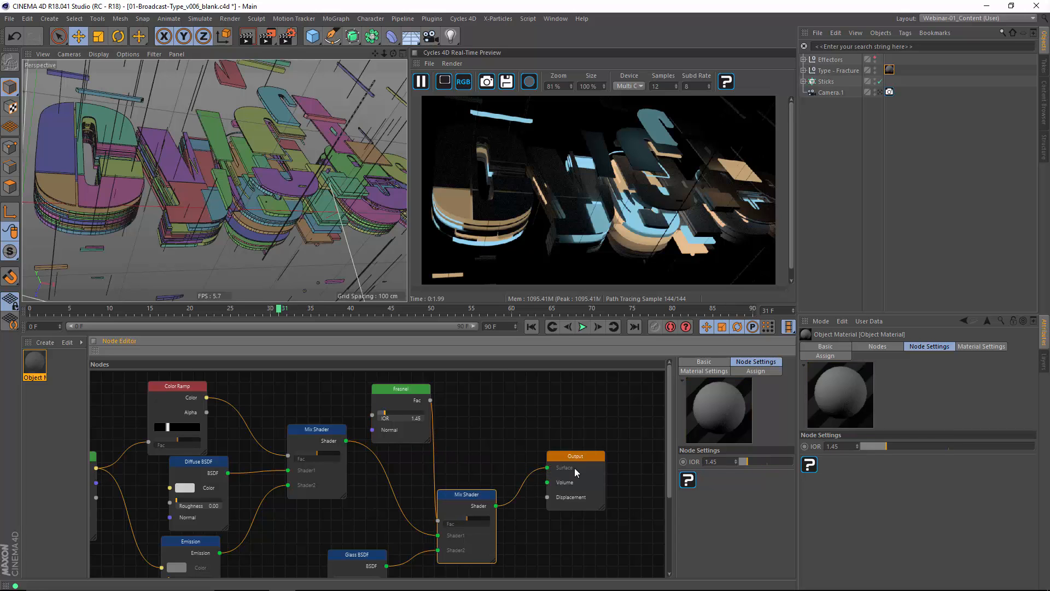
- Set the Fresnel node's IOR to 3.13
middle_drag(537, 519, 603, 454)
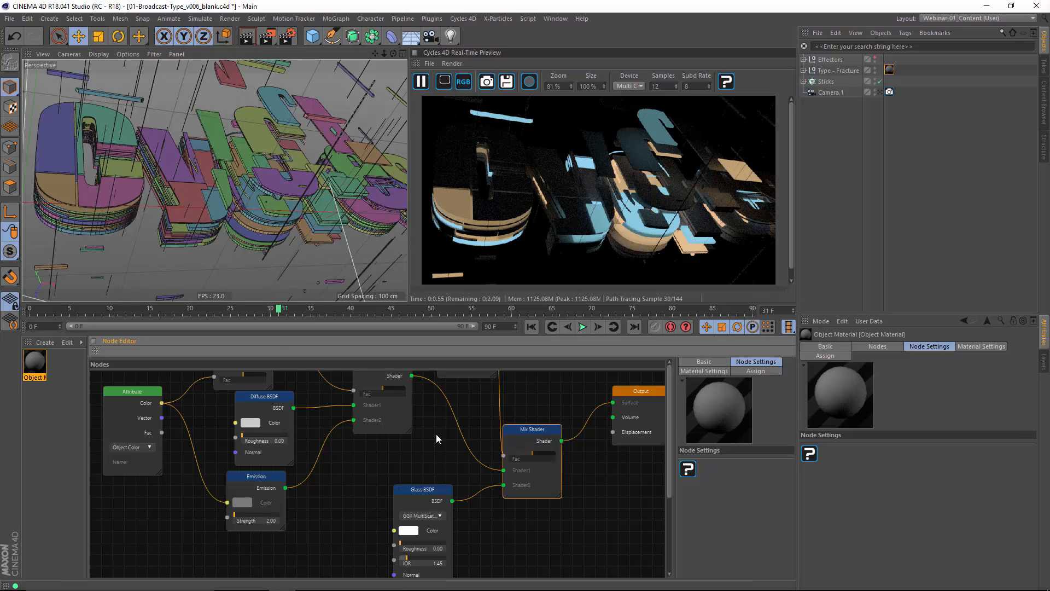
middle_drag(470, 450, 450, 503)
click(458, 387)
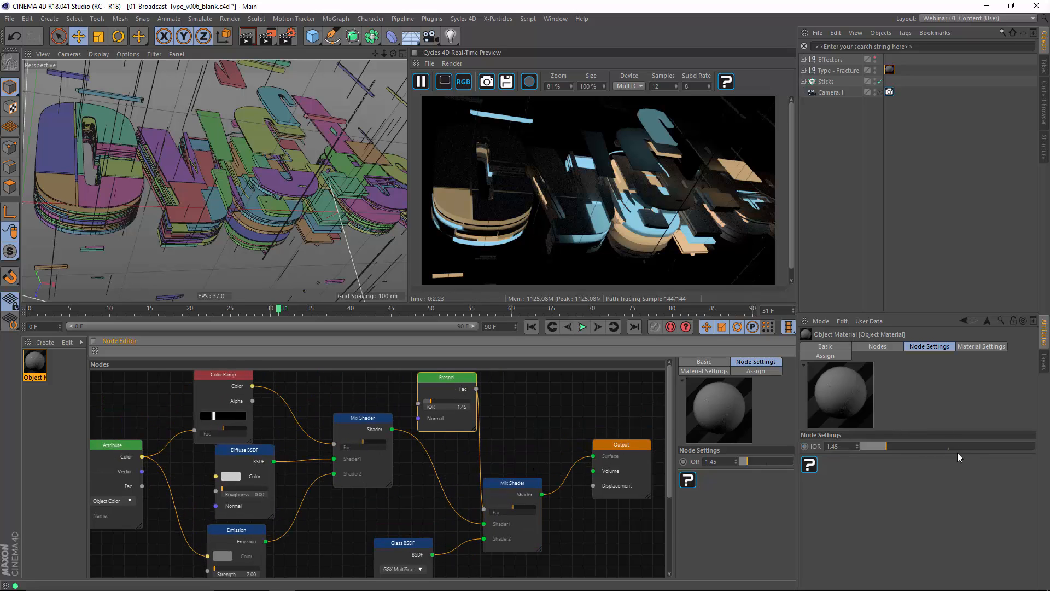
click(971, 446)
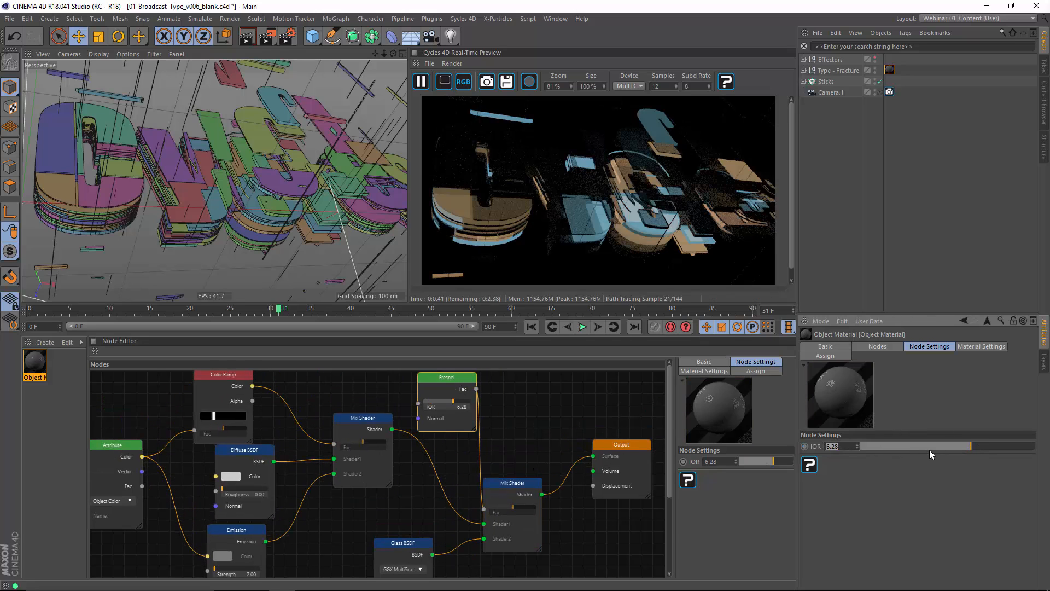
click(916, 447)
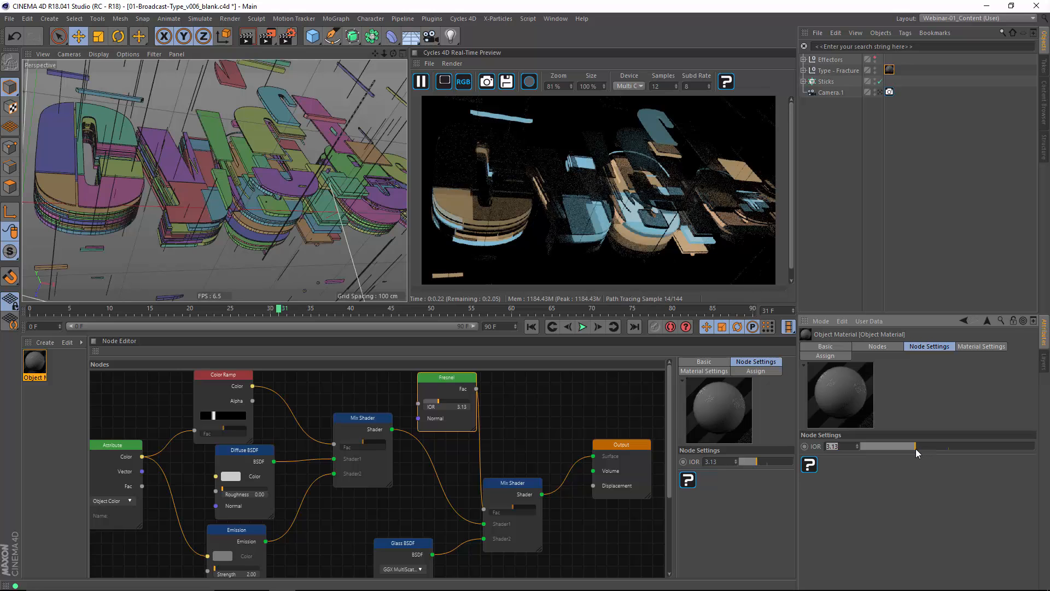
- Set the Glass BSDF node's roughness to 0.02
alt+right_drag(145, 182, 187, 200)
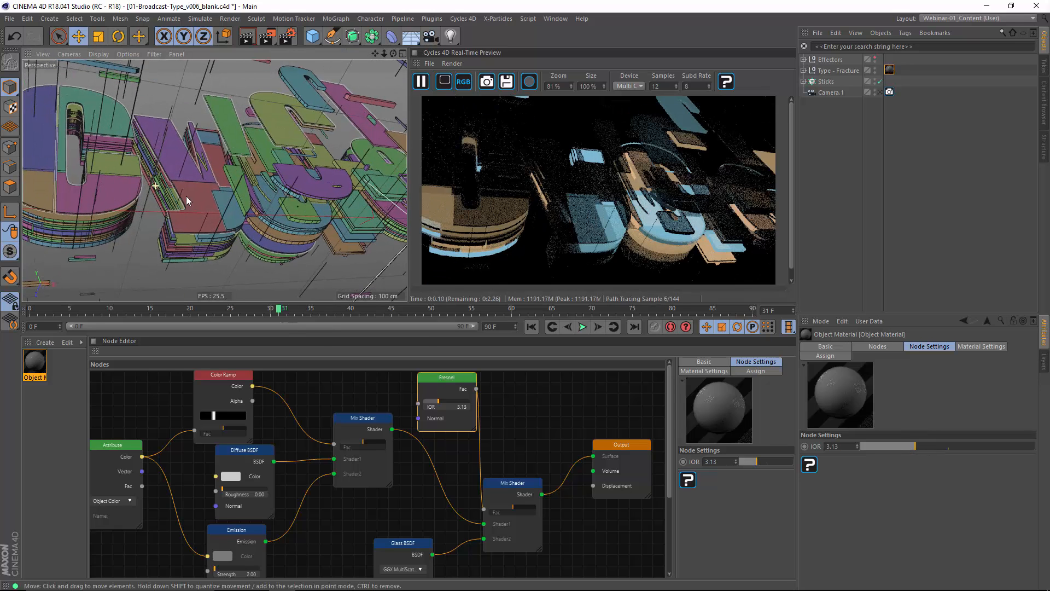
click(408, 544)
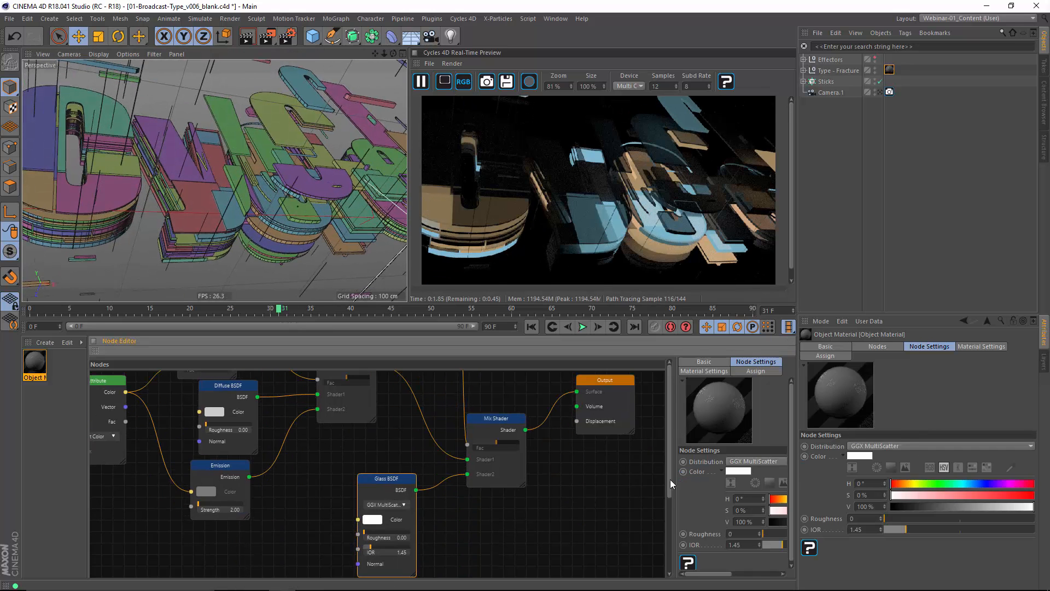
double_click(402, 539)
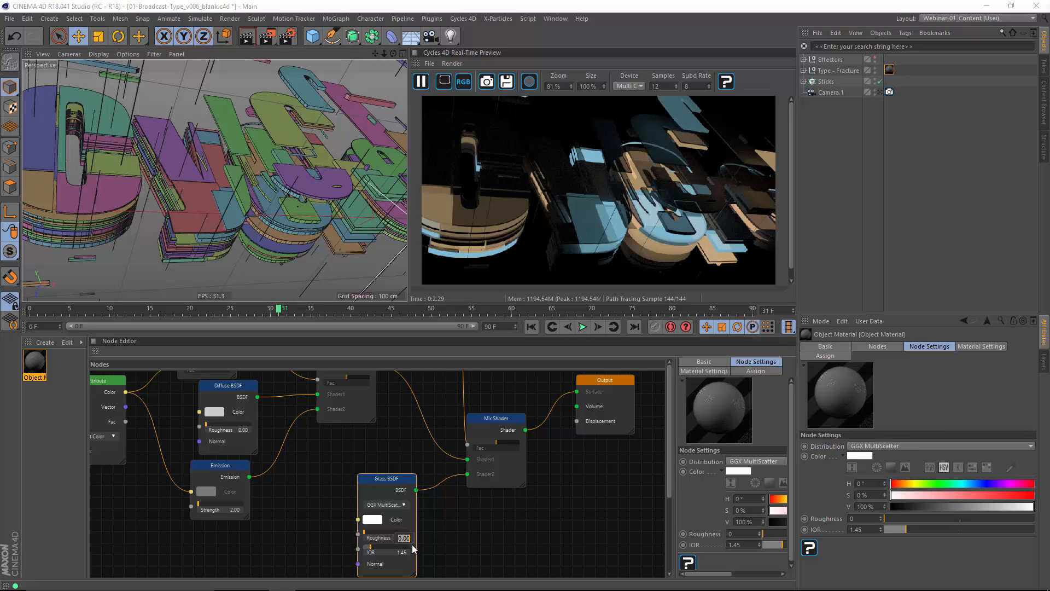
key(Return)
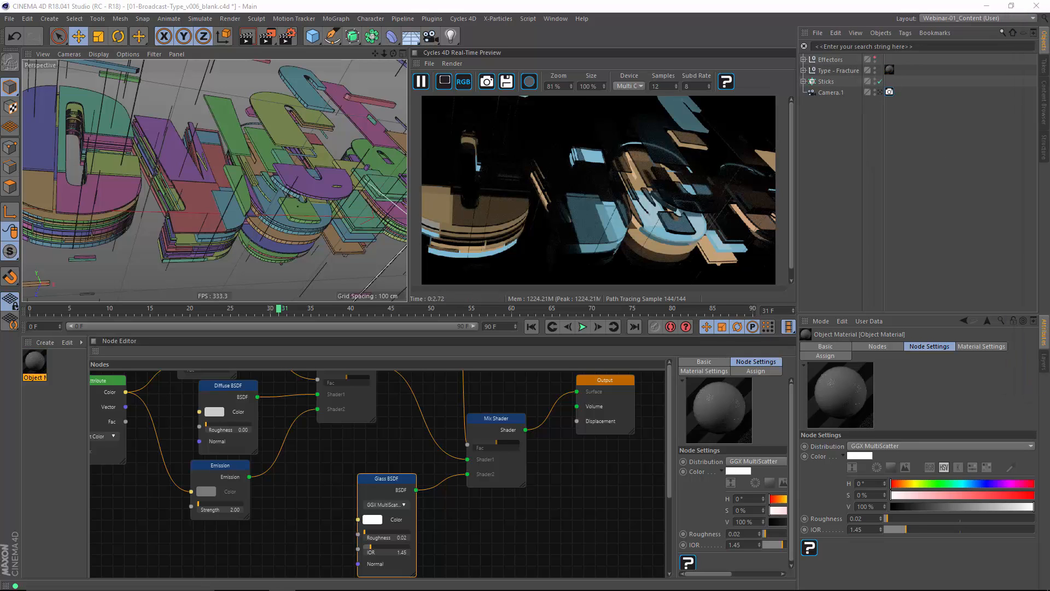
- Add the HDRI STUDIO 026 environment preset from the mtp_cycles4d content library to the scene
key(shift+F8)
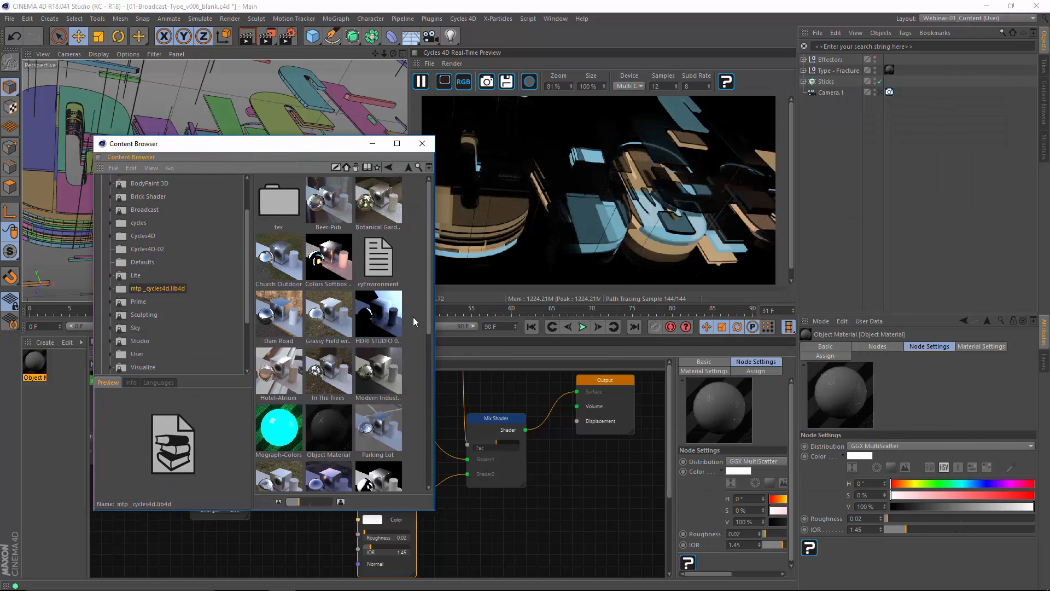
drag(381, 319, 610, 267)
drag(834, 199, 834, 198)
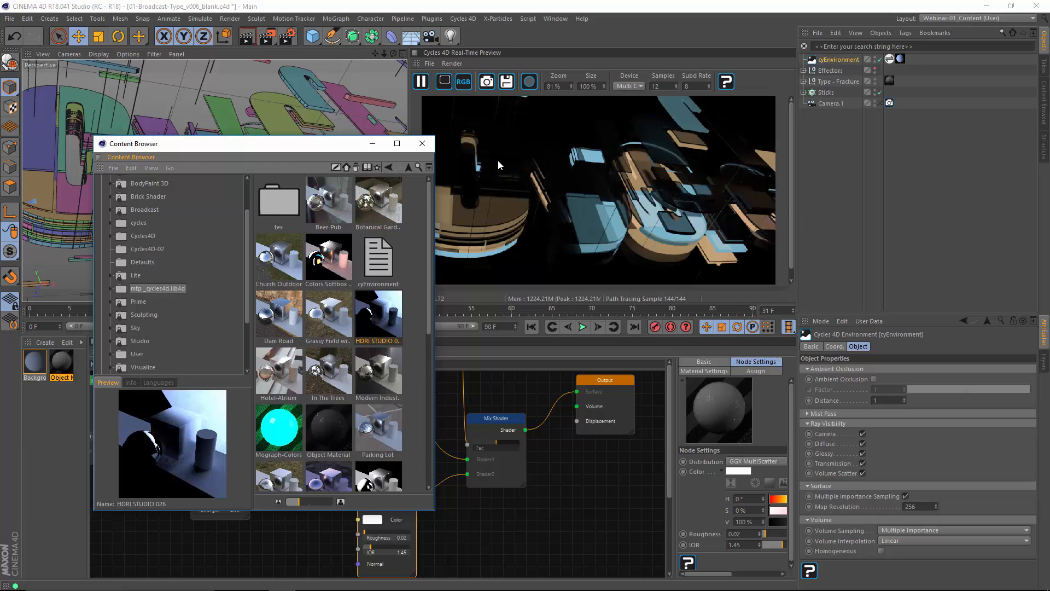
click(421, 144)
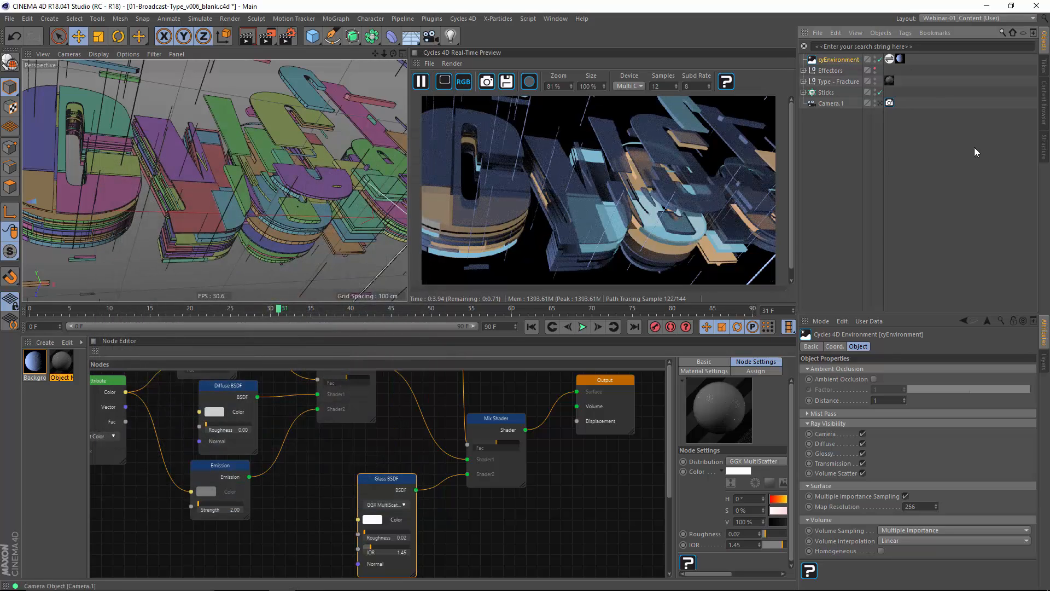
- Rotate the cyEnvironment object to change how the studio HDRI lights and reflects in the type
alt+drag(265, 205, 260, 200)
click(836, 62)
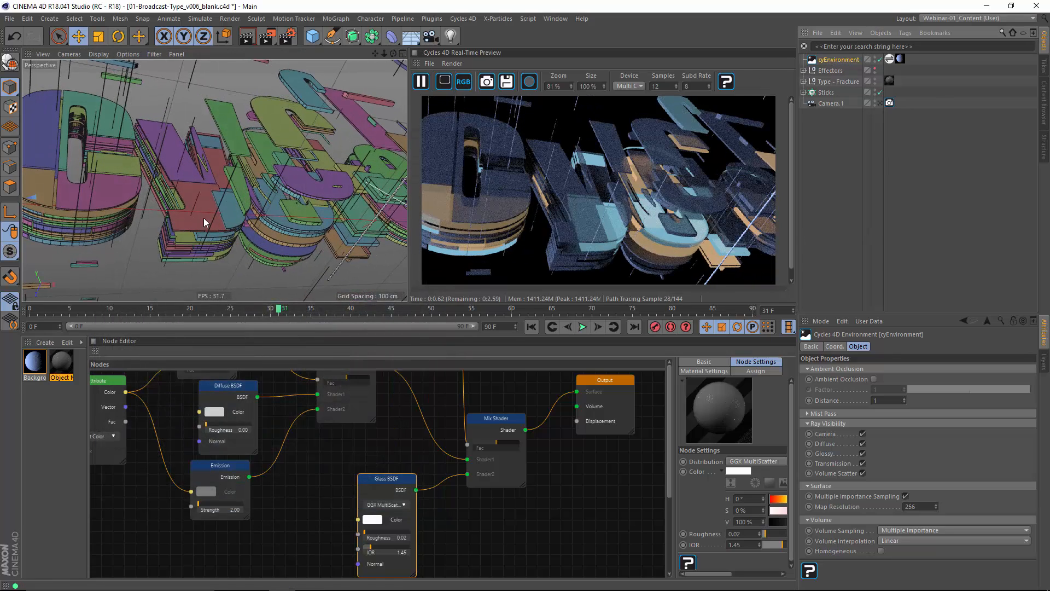
alt+right_drag(204, 218, 165, 229)
key(r)
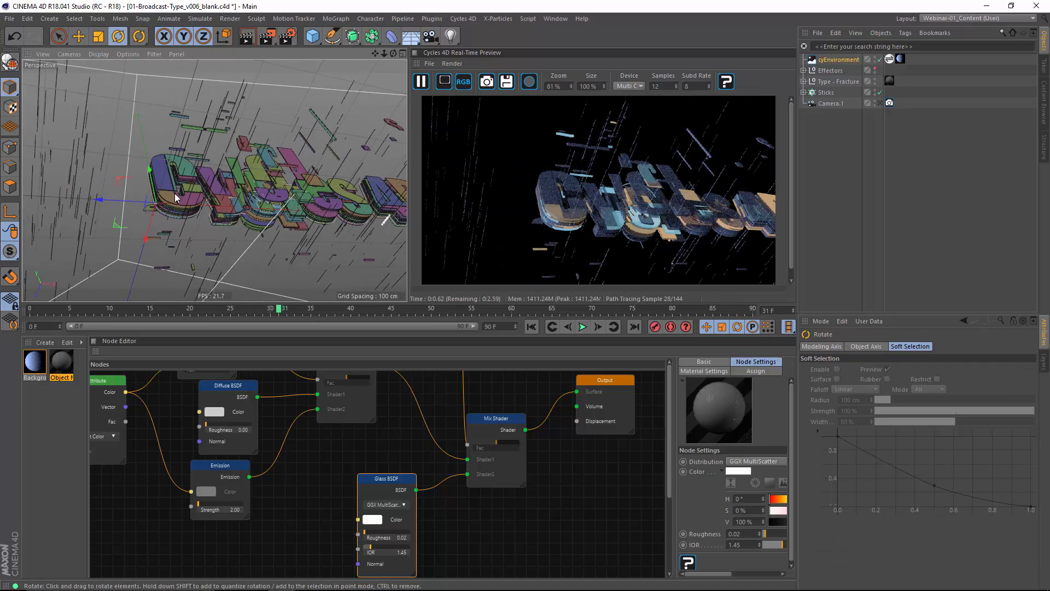
click(842, 60)
drag(139, 217, 226, 294)
alt+right_drag(268, 207, 322, 198)
- Open the Cycles 4D render settings, collapse every section except Device & Features, and move the window clear of the render preview
click(290, 37)
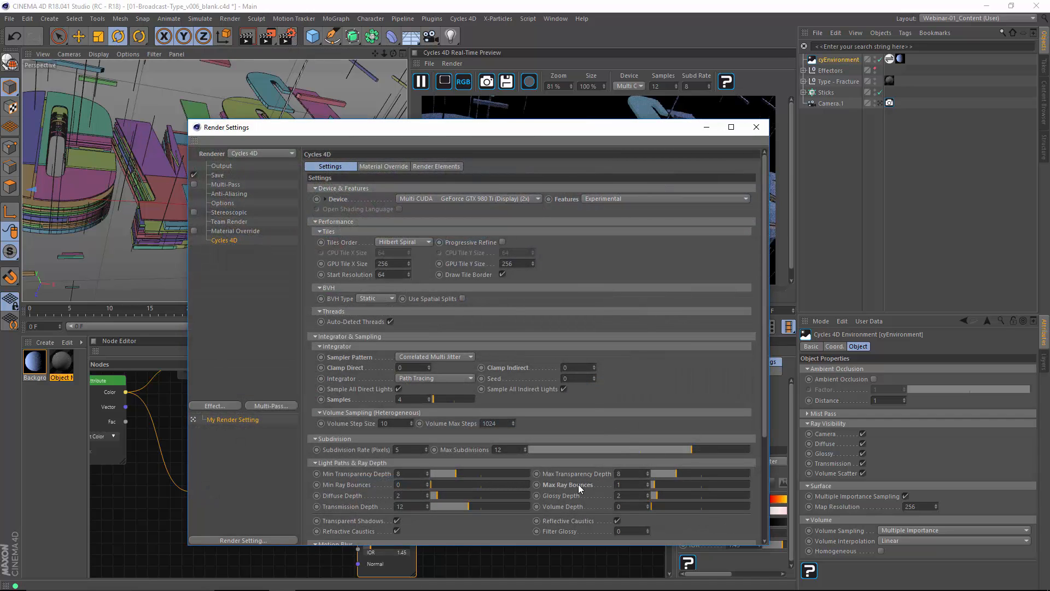
click(225, 221)
click(228, 239)
click(316, 222)
click(316, 231)
click(316, 241)
click(315, 251)
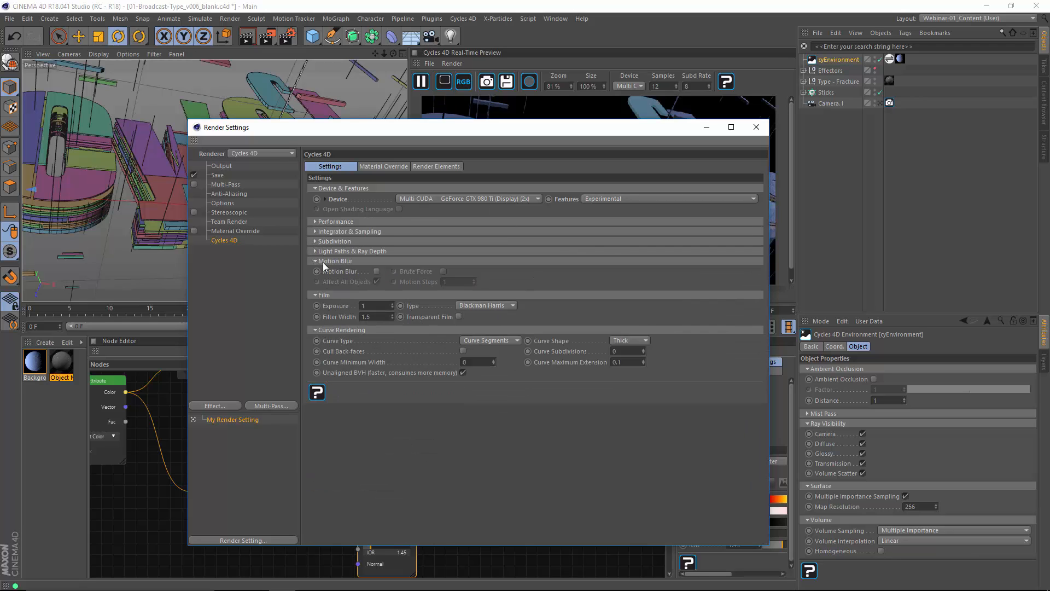
click(316, 261)
click(316, 271)
click(315, 281)
drag(413, 127, 446, 141)
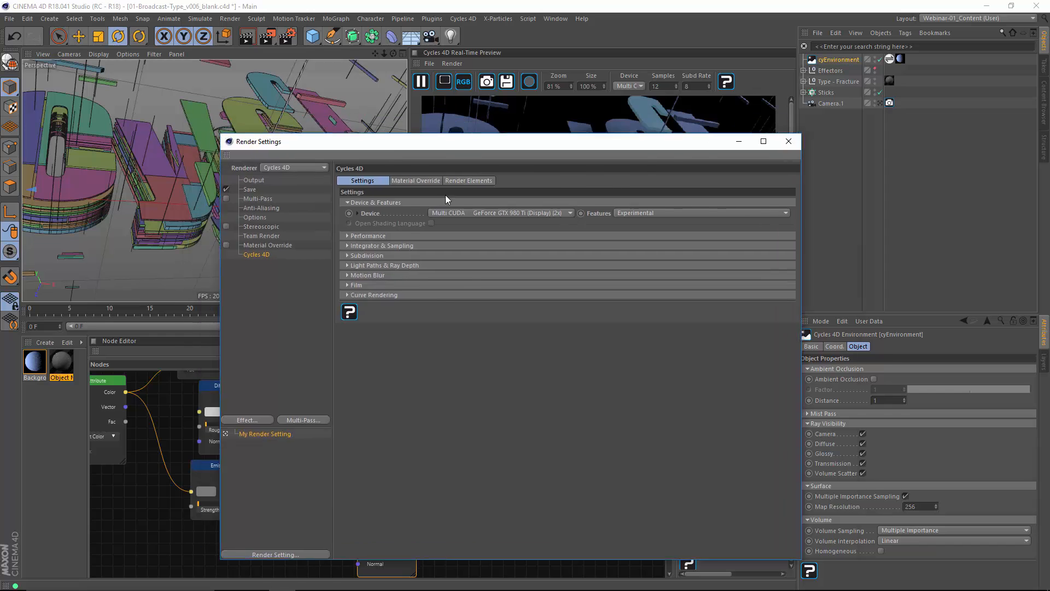
drag(446, 195, 633, 353)
- Review the render device choices, keeping Multi CUDA GeForce GTX 980 Ti (Display) (2x), and examine the tile and BVH performance settings
click(568, 315)
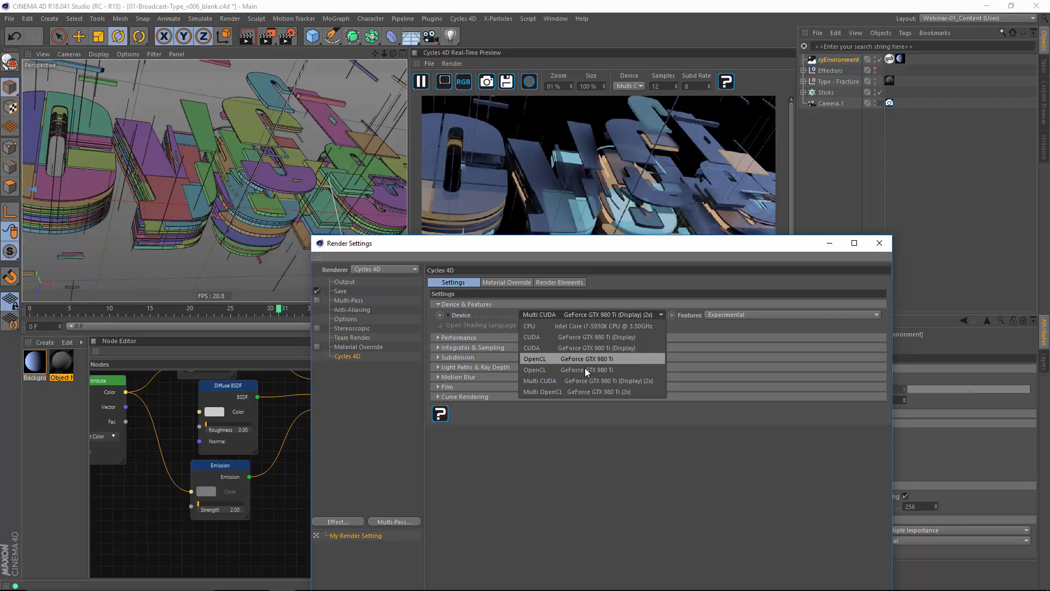
click(578, 380)
click(439, 338)
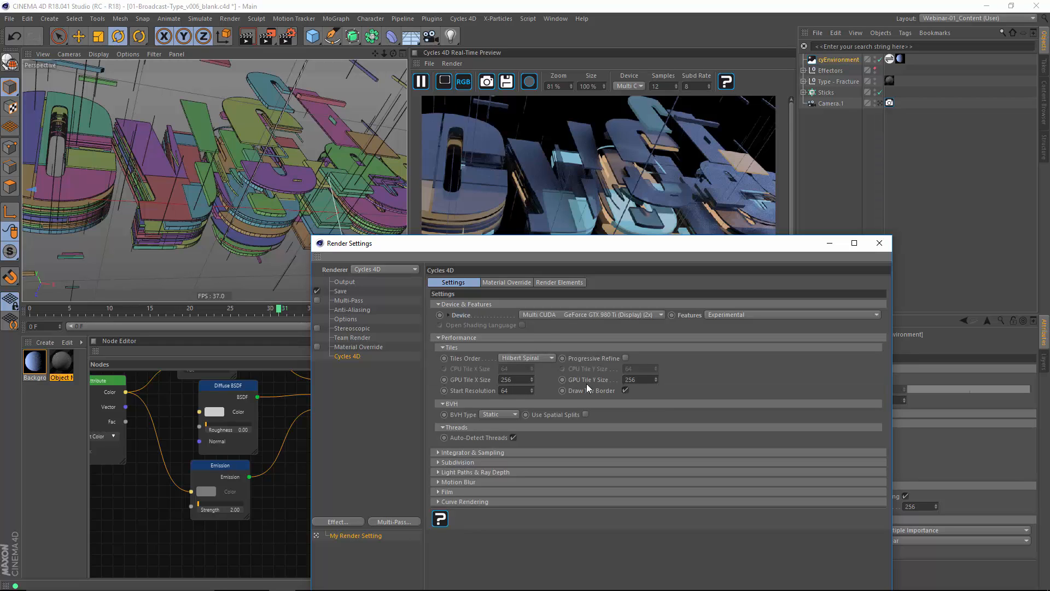
click(439, 338)
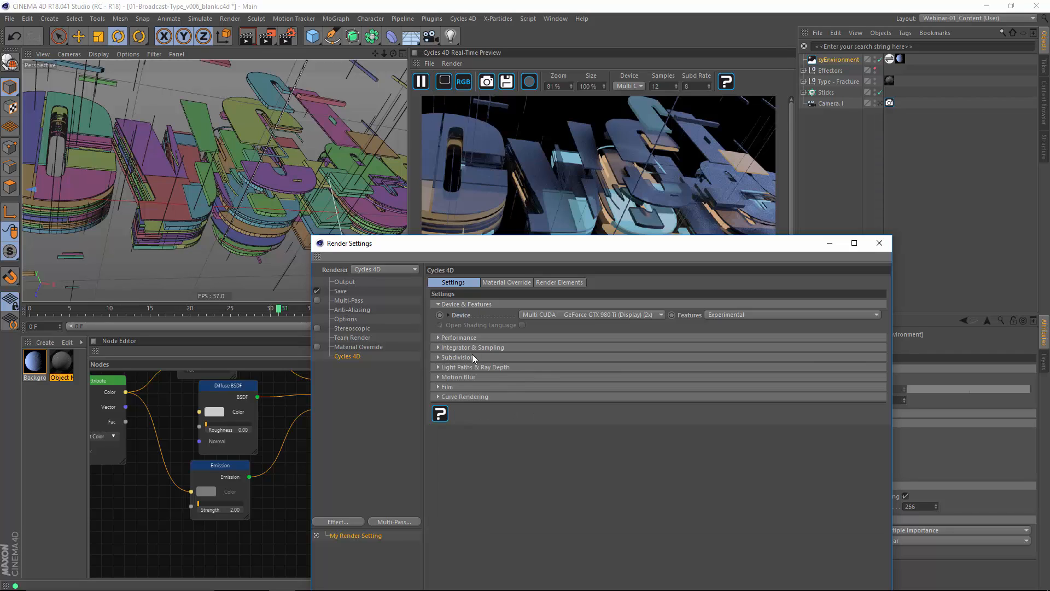
- Set the integrator's Samples to 16 and Max Ray Bounces to 1, and close the render settings
click(438, 348)
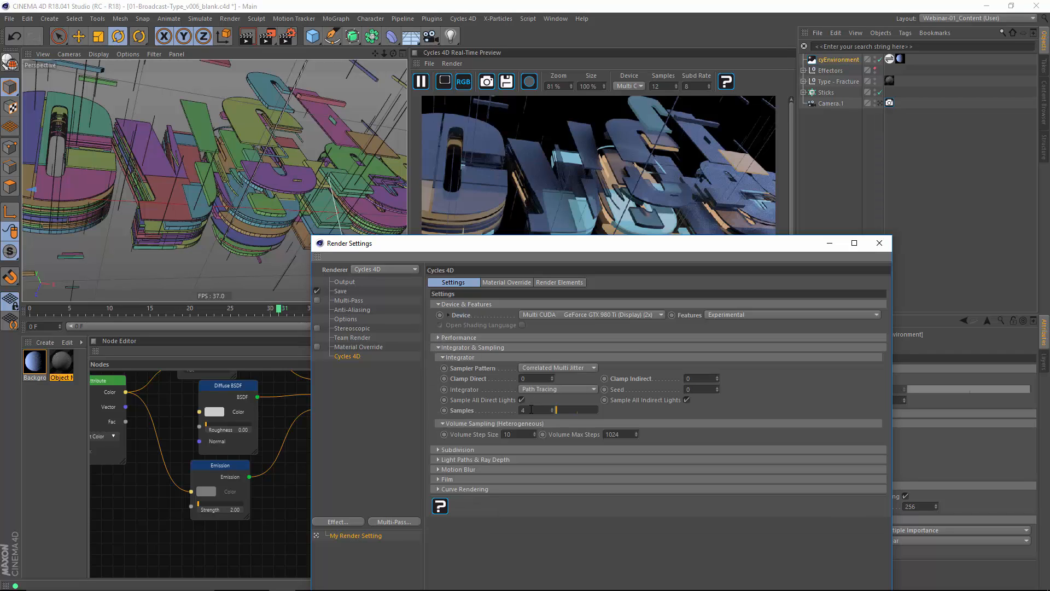
click(564, 411)
click(438, 450)
click(457, 449)
click(441, 460)
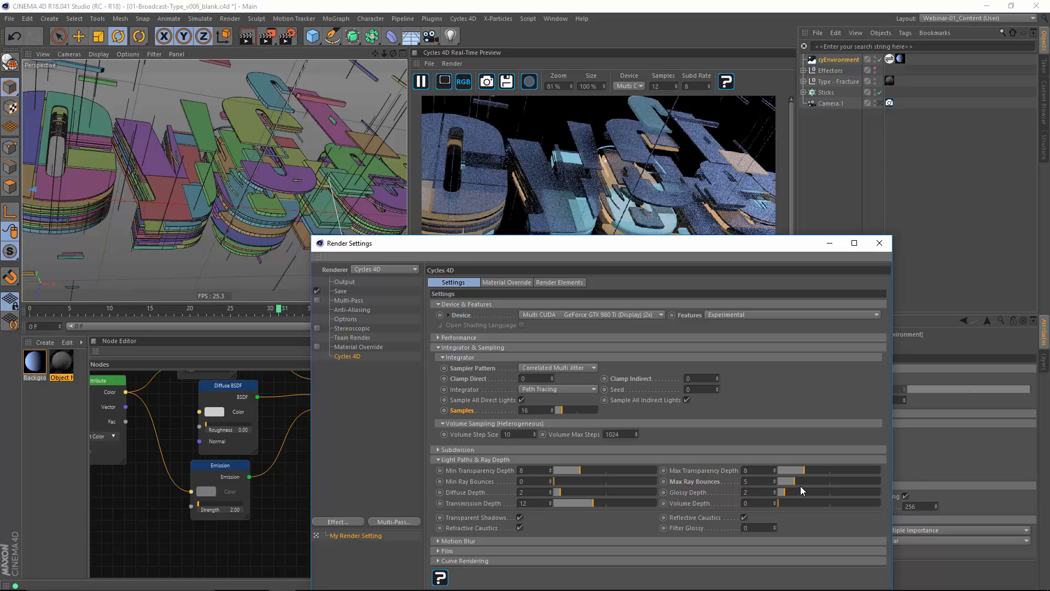
drag(799, 485, 782, 485)
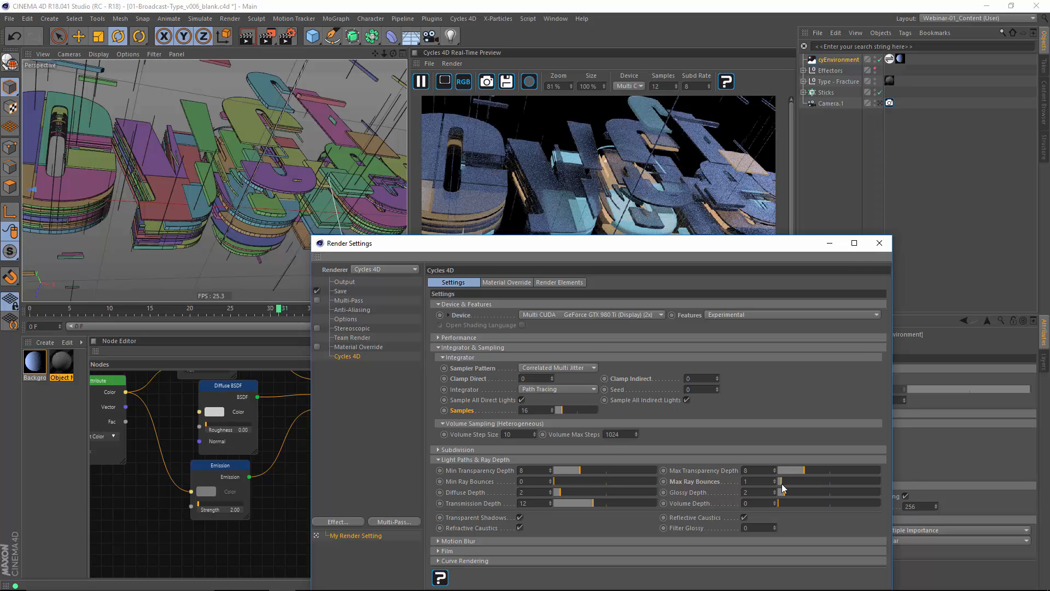
click(879, 243)
- Insert a Color Ramp node between the Attribute node's Color output and the Emission node's Color input, moving the Attribute node to make room
alt+drag(275, 193, 434, 373)
click(561, 441)
alt+drag(266, 175, 232, 181)
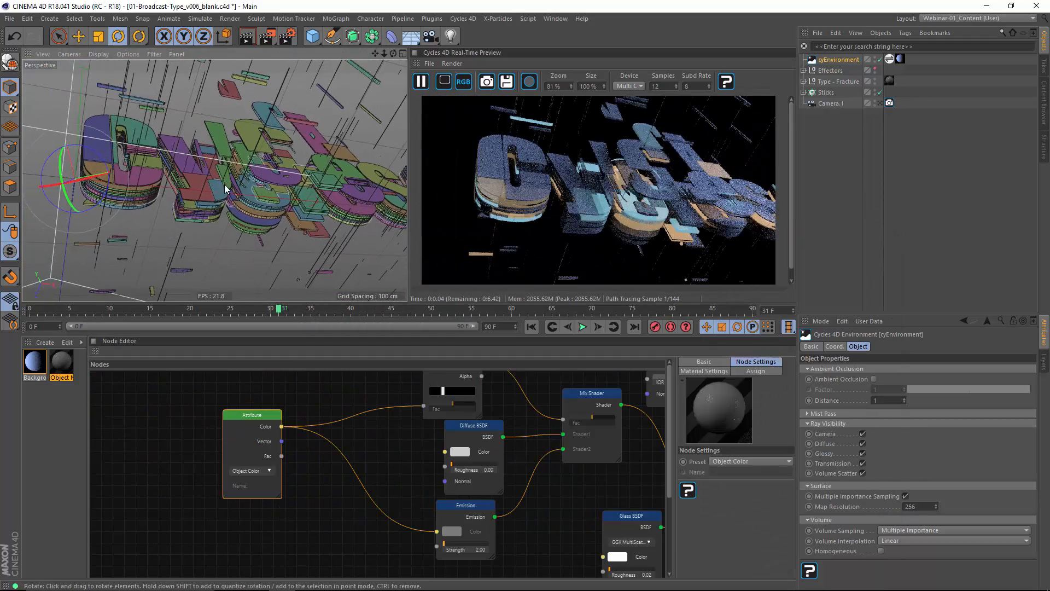
drag(267, 415, 215, 415)
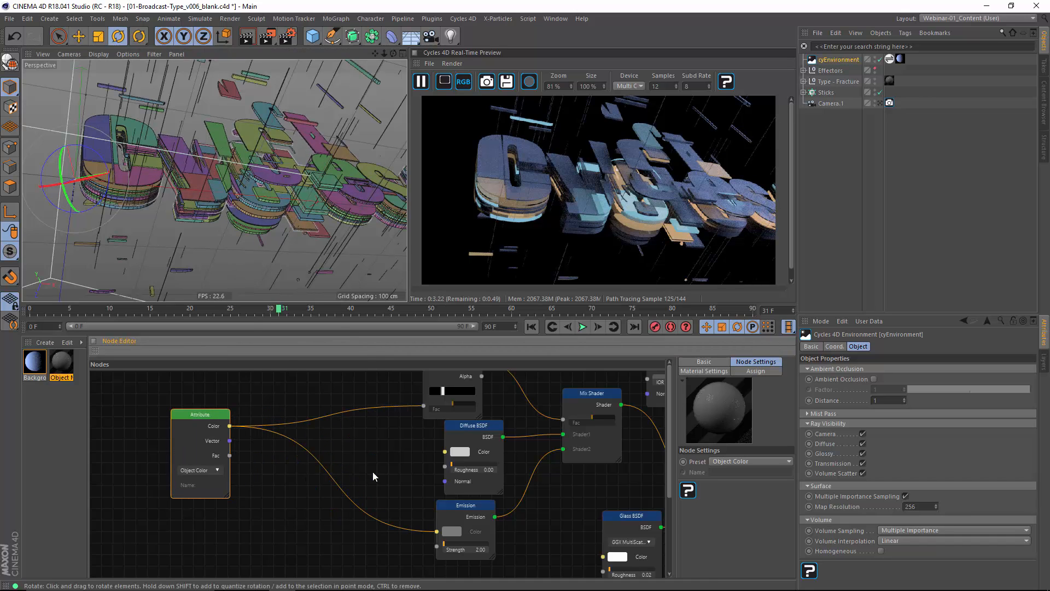
right_click(344, 432)
mouse_move(391, 499)
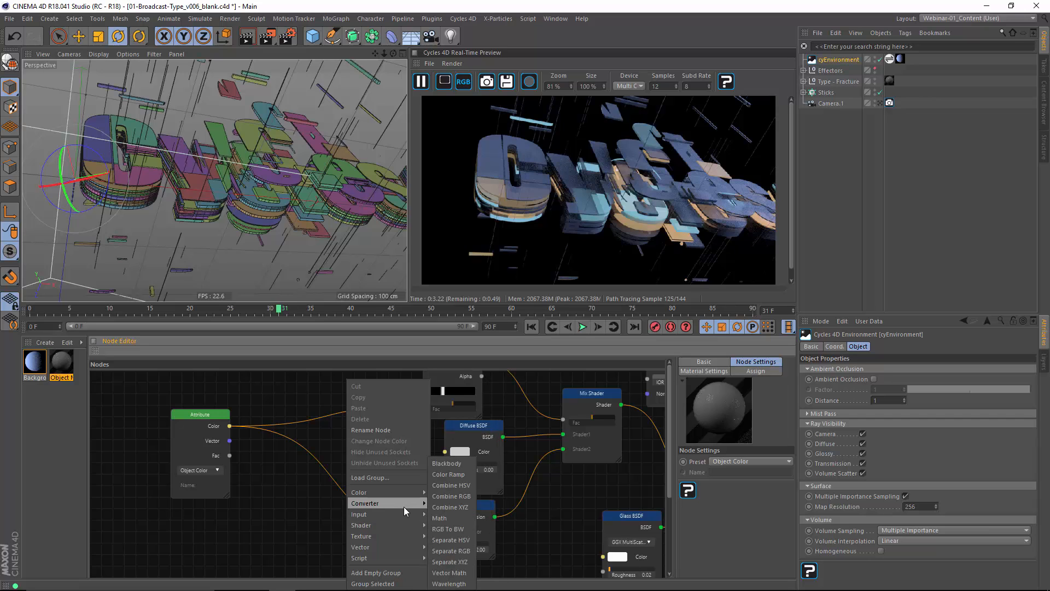
click(457, 476)
drag(363, 439, 326, 462)
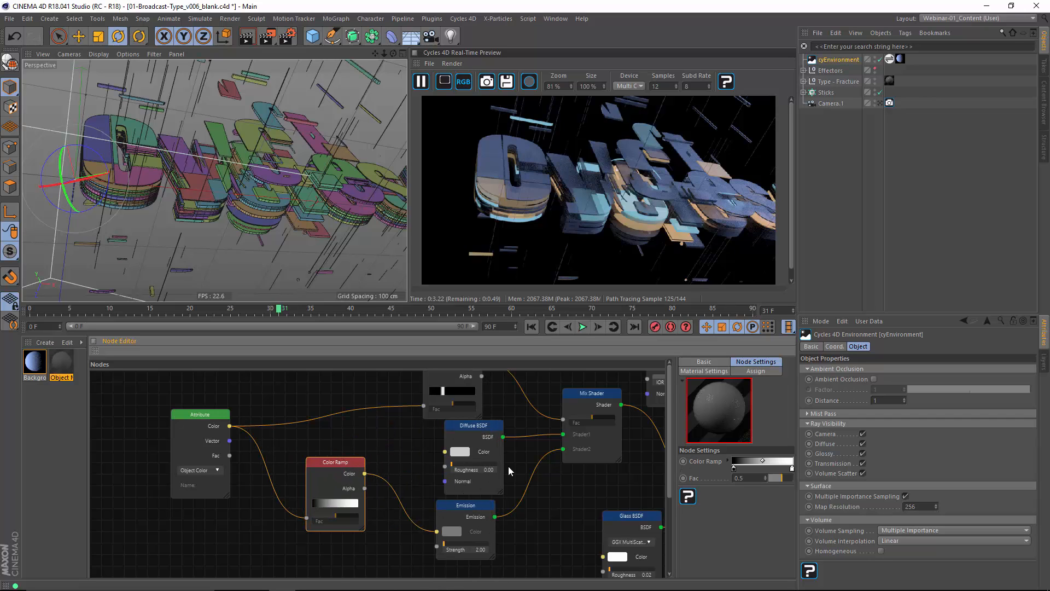
- Load the Pattern 1 gradient preset into the new Color Ramp of the Object Material
click(42, 368)
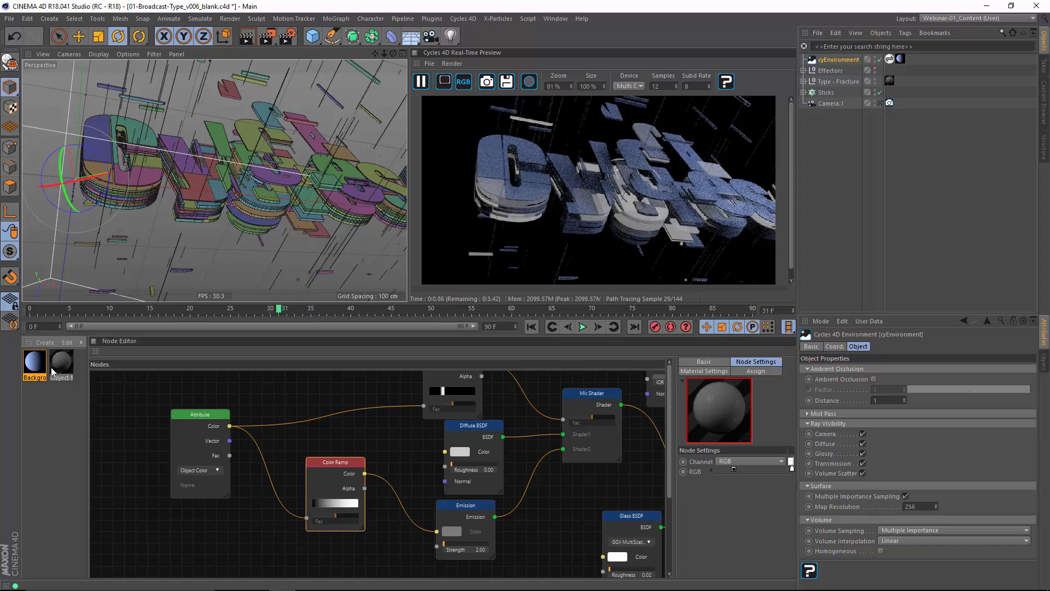
click(55, 370)
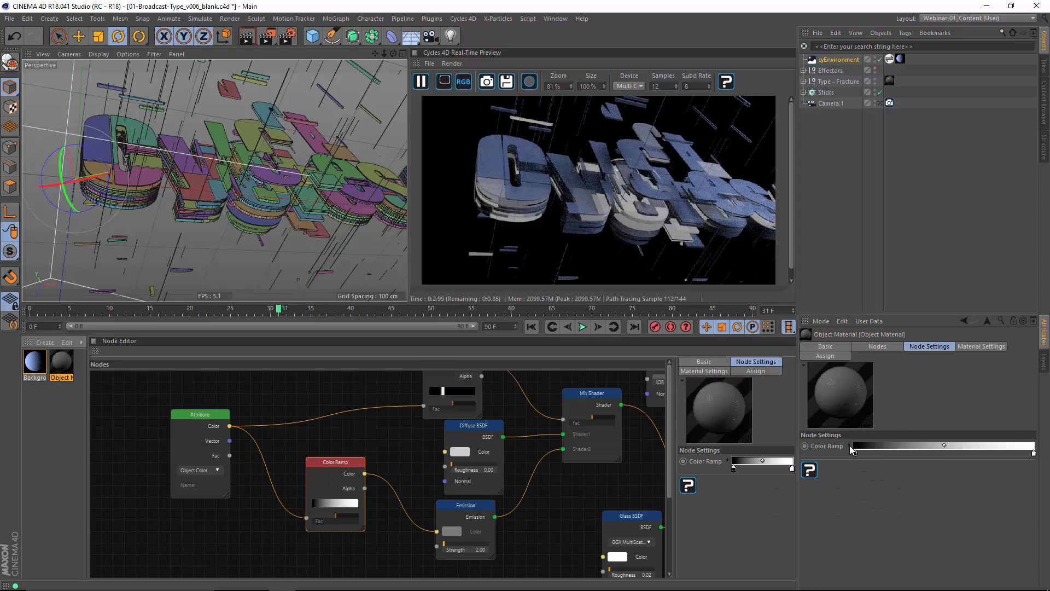
click(851, 446)
click(876, 566)
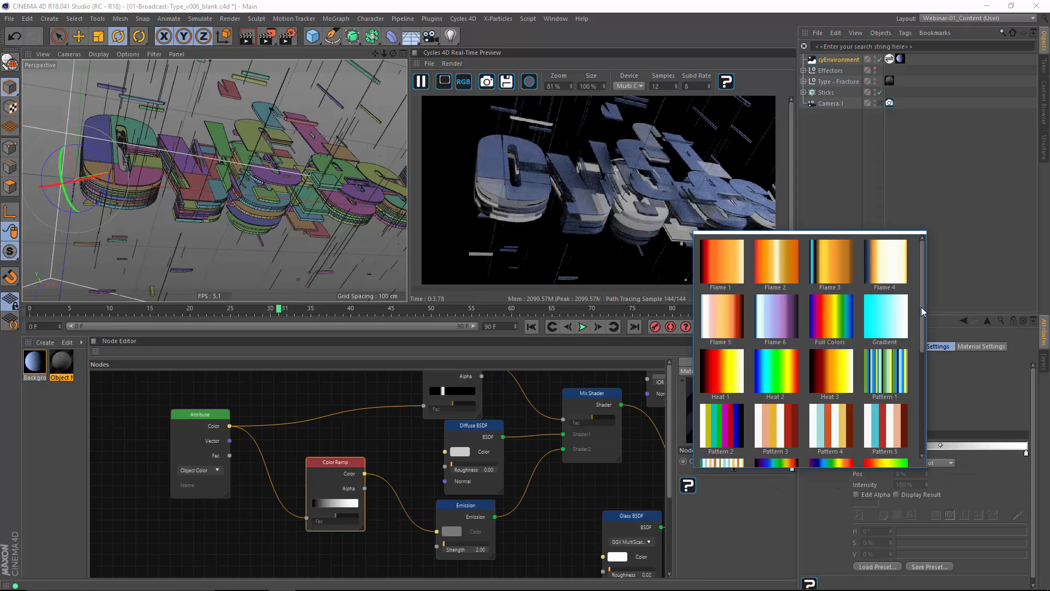
drag(921, 308, 922, 339)
click(887, 310)
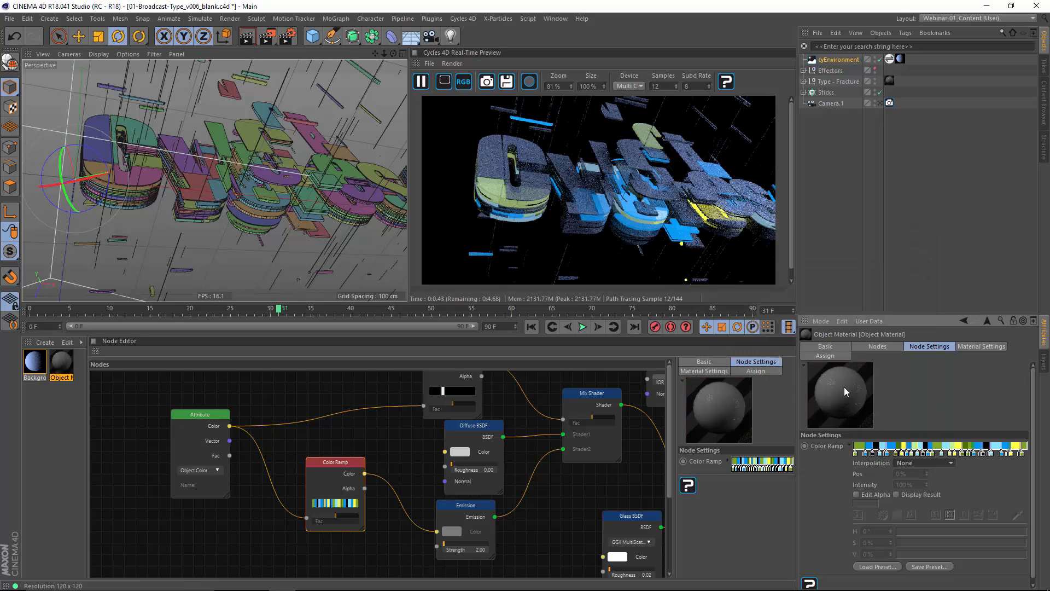
- Load the Pattern 6 gradient preset into the Color Ramp feeding the Emission node
click(877, 566)
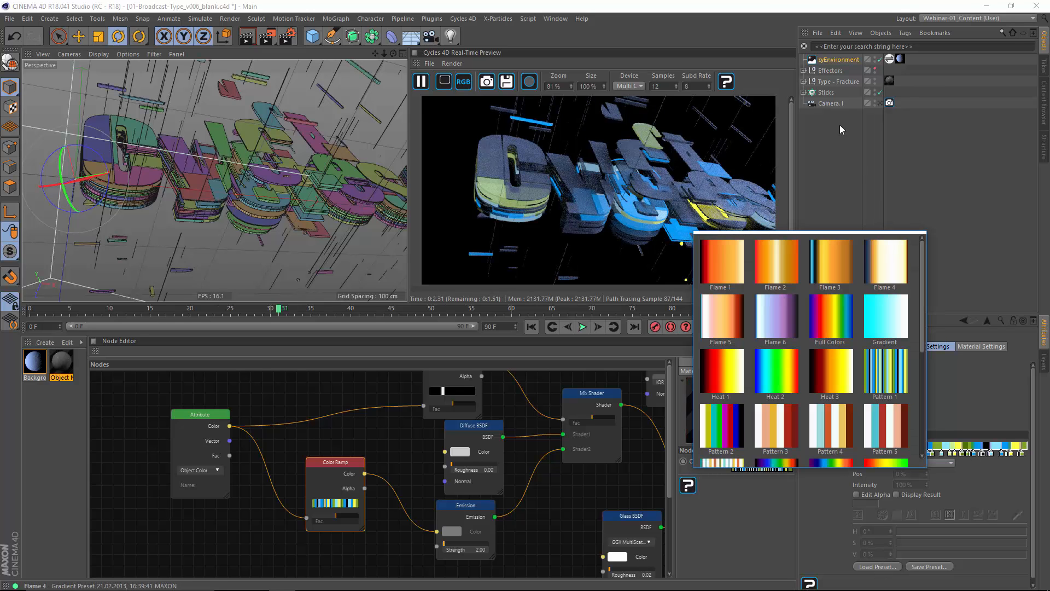
drag(922, 338, 924, 391)
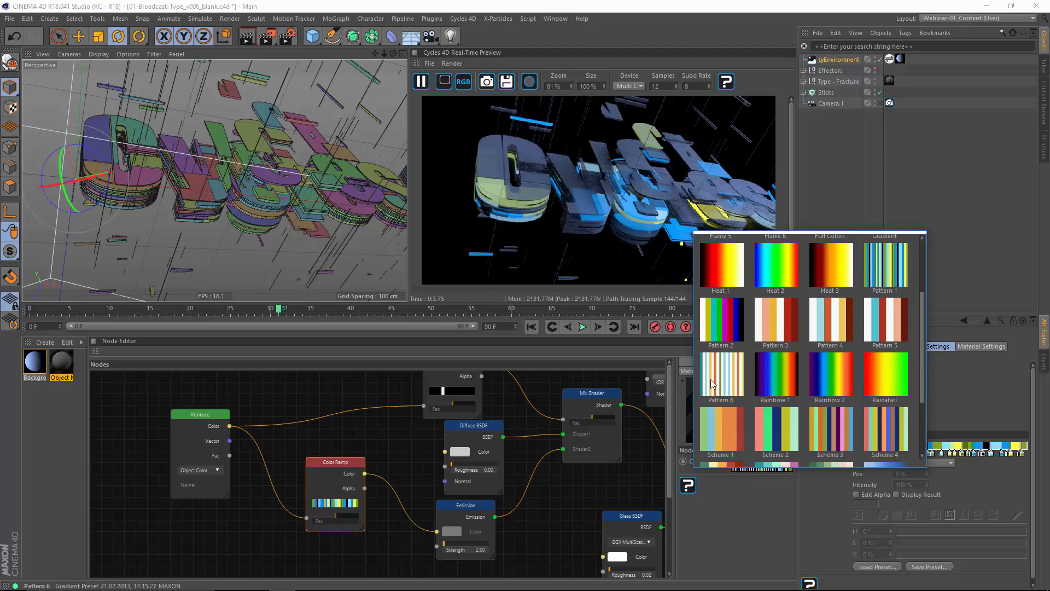
click(713, 379)
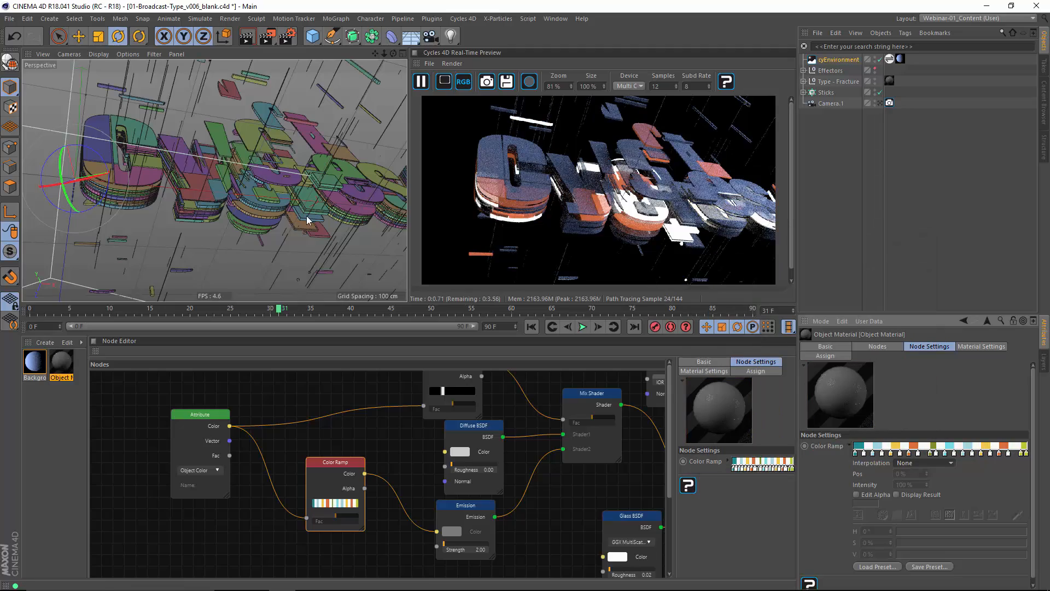
- Load the green, blue and yellow gradient preset into the Color Ramp node of the Object Material
alt+drag(296, 207, 208, 217)
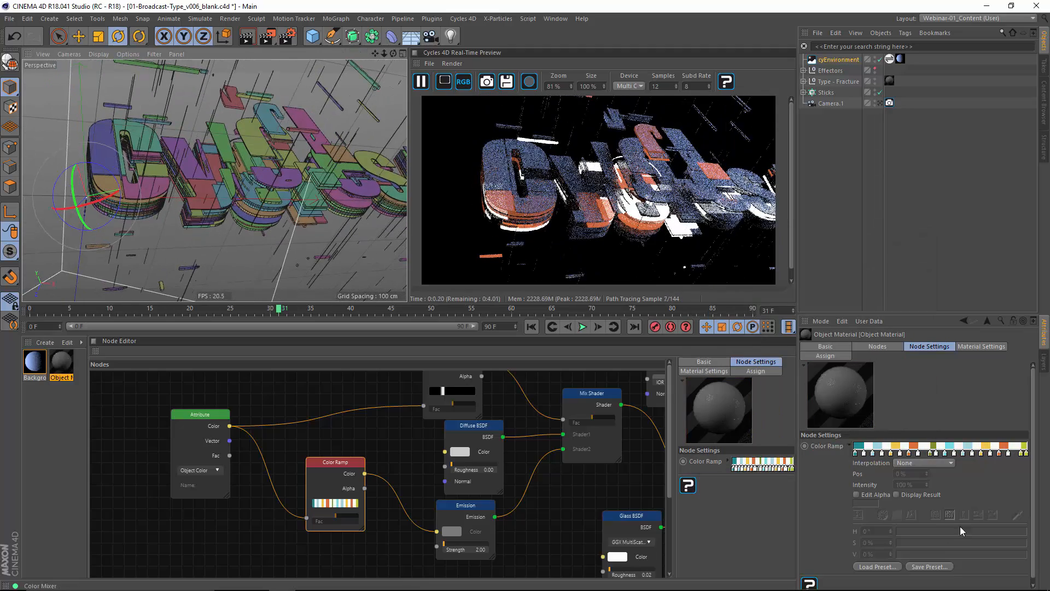
click(889, 566)
click(886, 386)
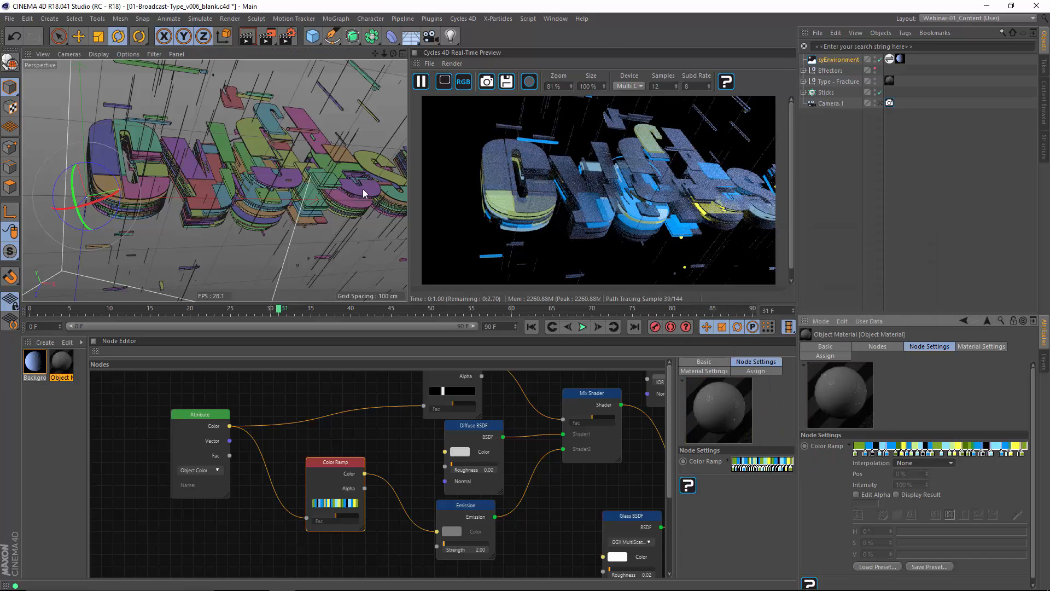
mouse_move(235, 201)
alt+mouse_down()
mouse_move(265, 192)
mouse_move(263, 212)
mouse_move(286, 195)
mouse_move(279, 189)
mouse_move(314, 180)
alt+mouse_up()
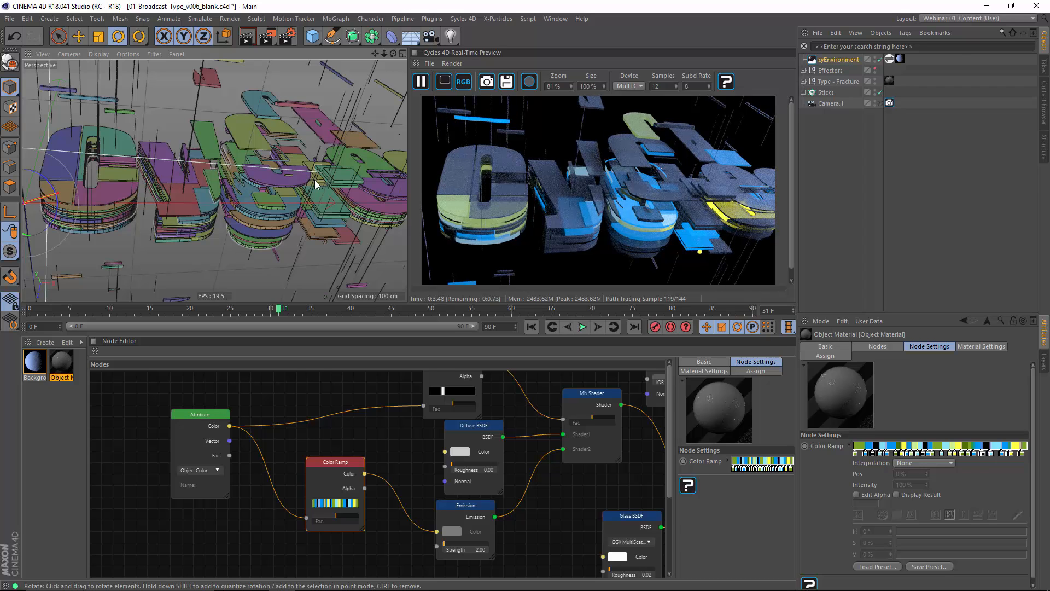
alt+drag(315, 180, 338, 195)
- Close the Broadcast-Type project
click(8, 19)
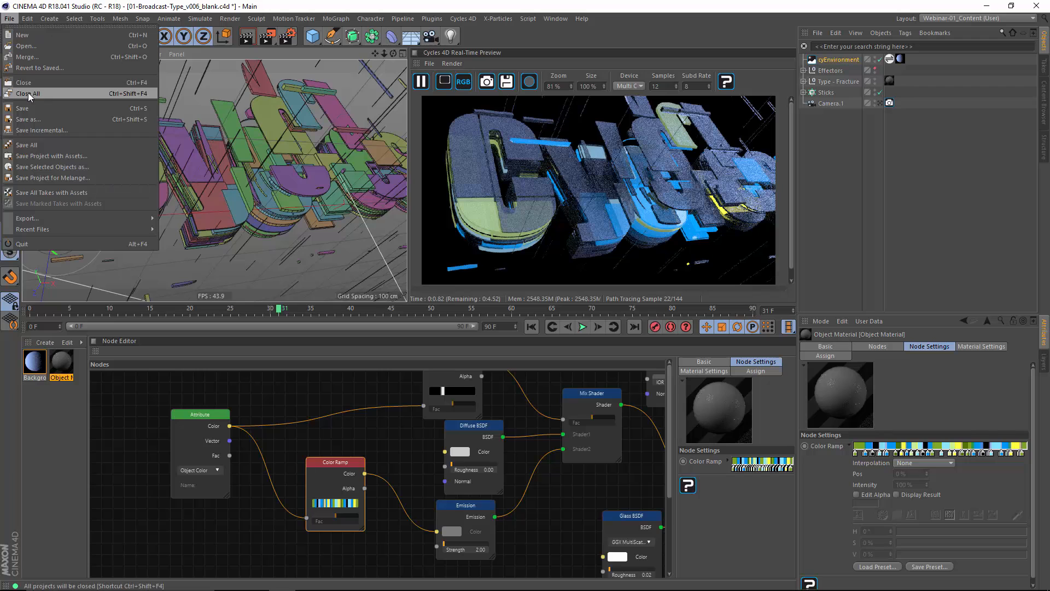
click(24, 83)
click(533, 344)
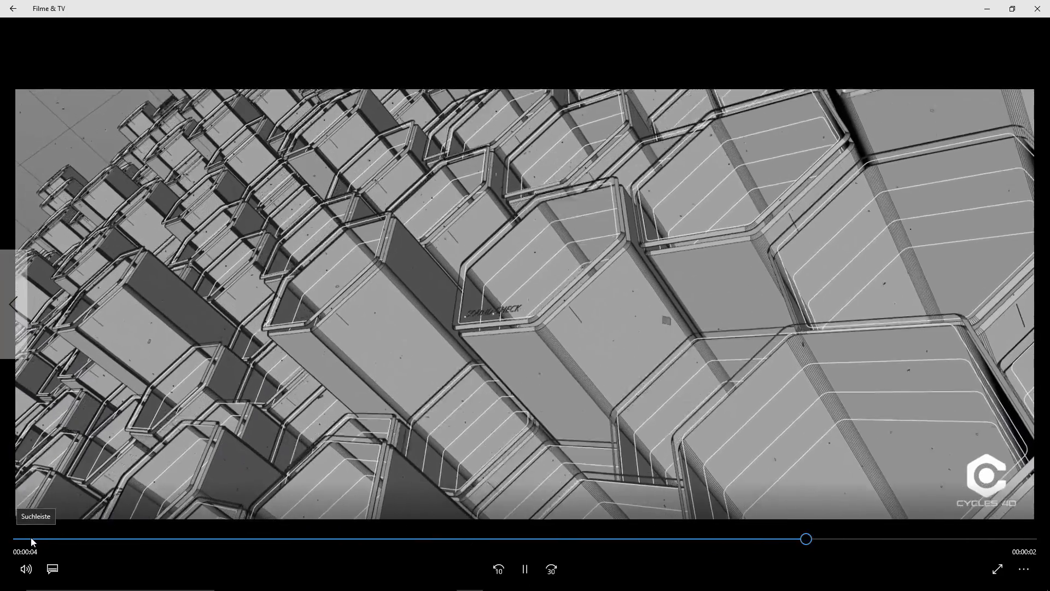
- Replay the honeycomb animation clip in Filme & TV from near its beginning and pause it
click(31, 539)
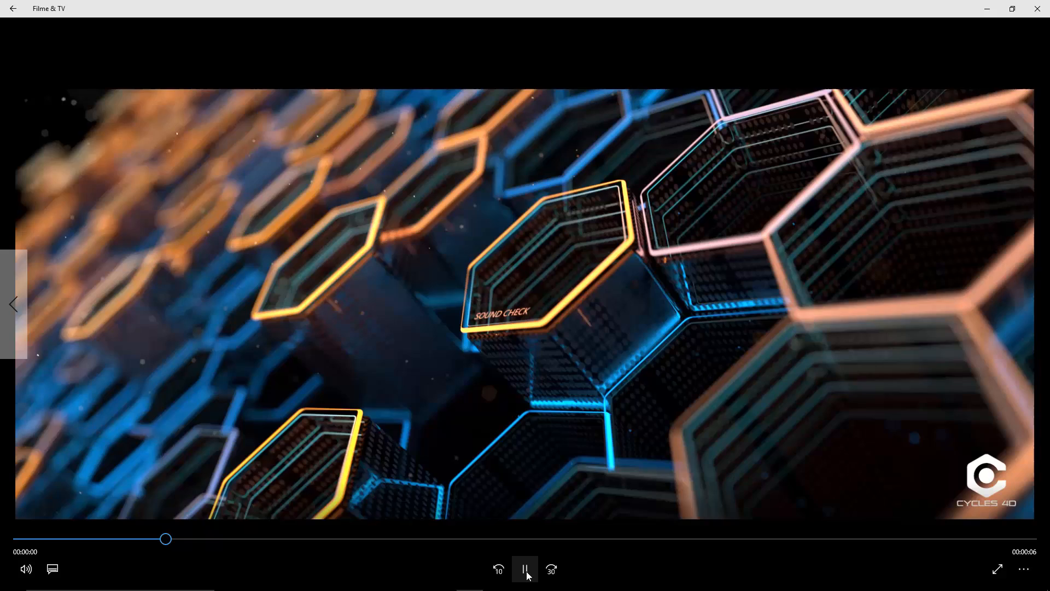
click(525, 569)
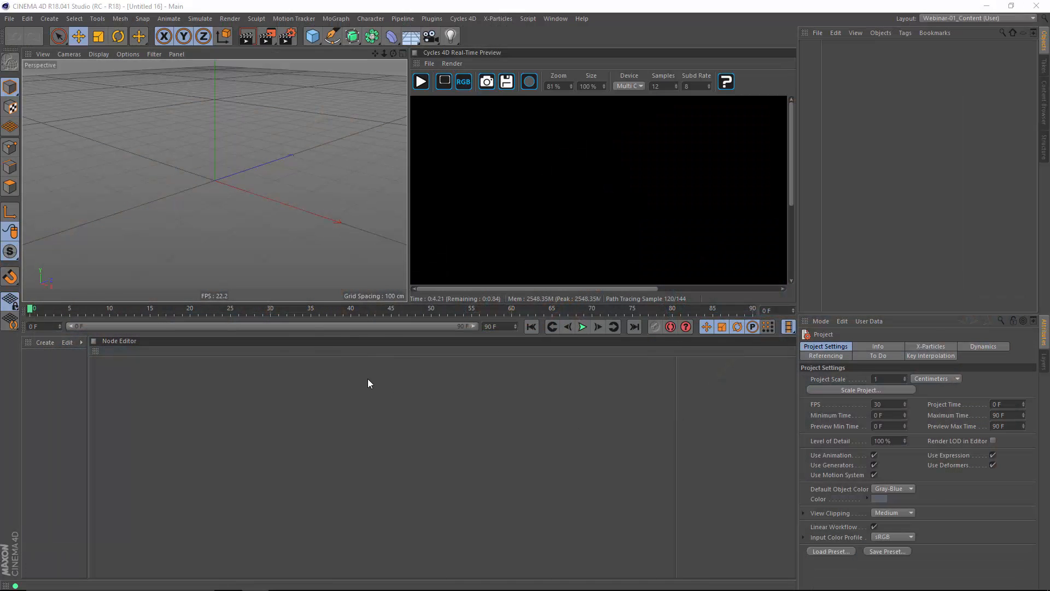
- Switch to the Cycles4D slide presentation and advance from the Attribute Node slide to the Object Info Node slide
key(alt+Tab)
click(525, 323)
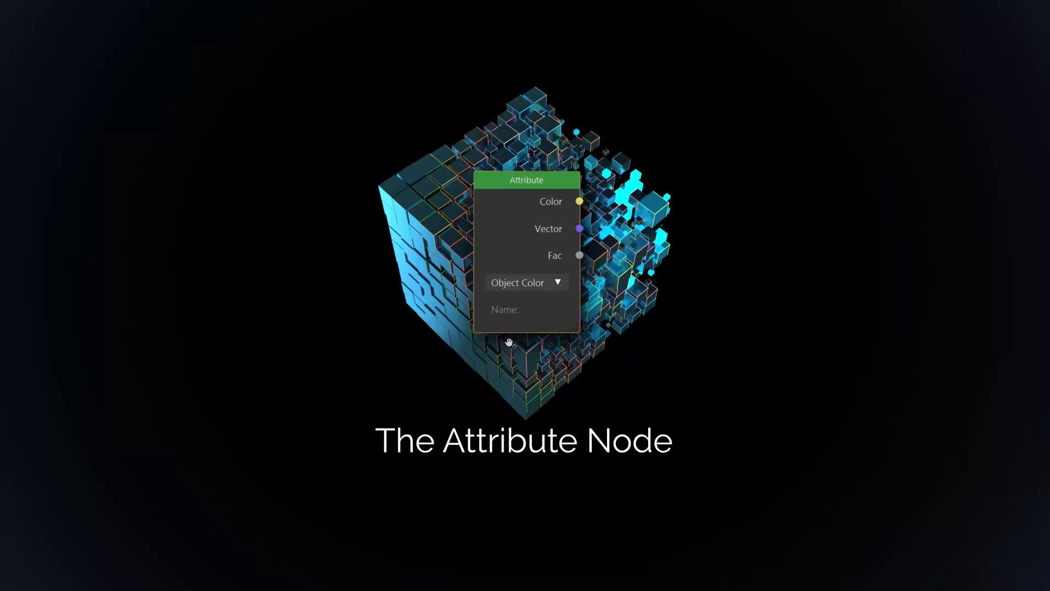
click(508, 343)
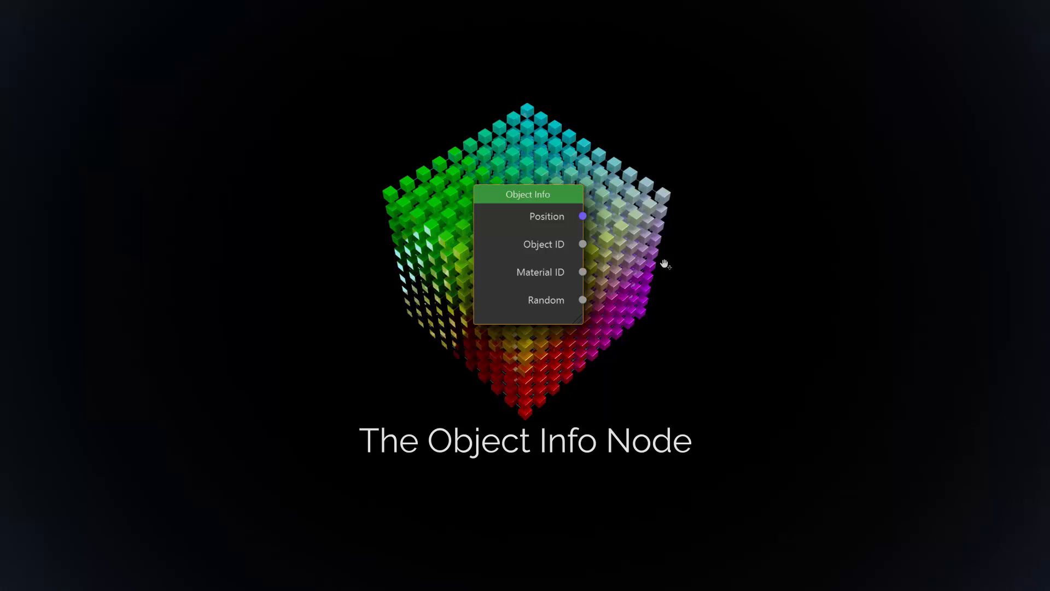
- Switch to Cinema 4D with 02-Broadcast-Elements_v005_blank.c4d open, select the honeycomb Cloner and restart the real-time preview
key(alt+Tab)
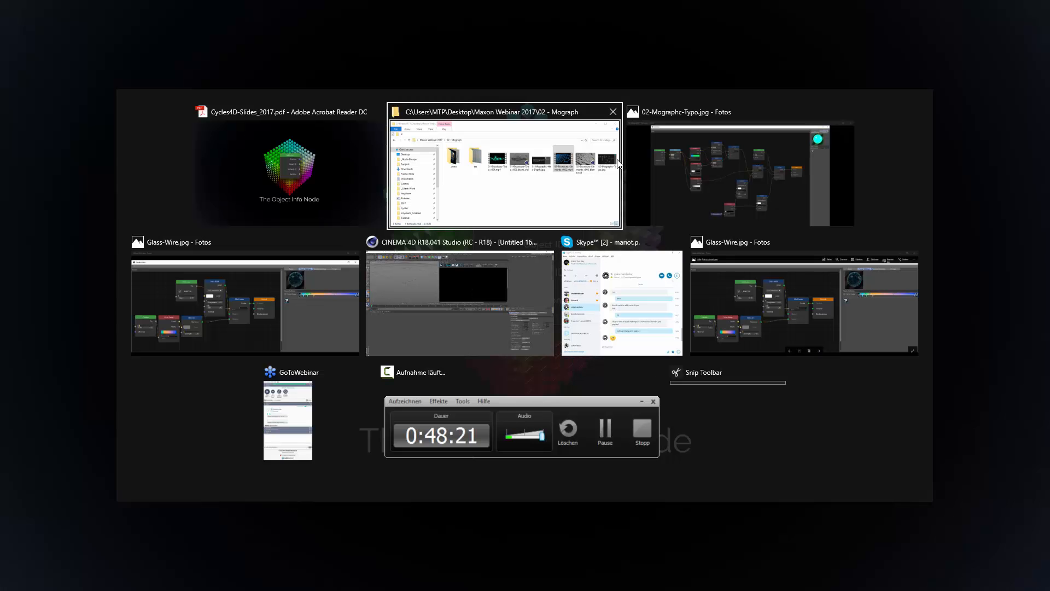
click(429, 300)
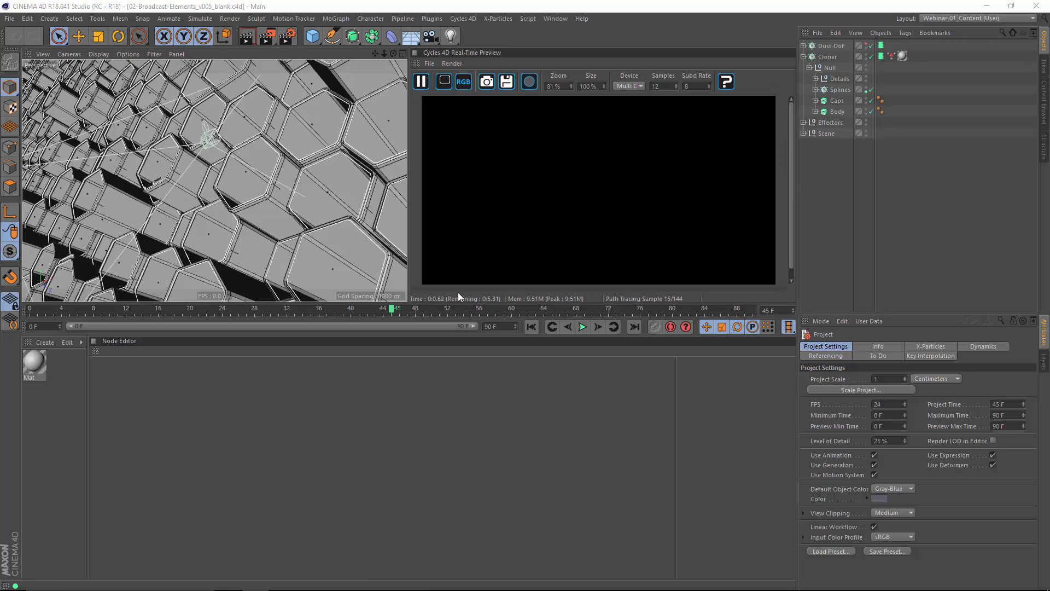
alt+drag(307, 148, 205, 202)
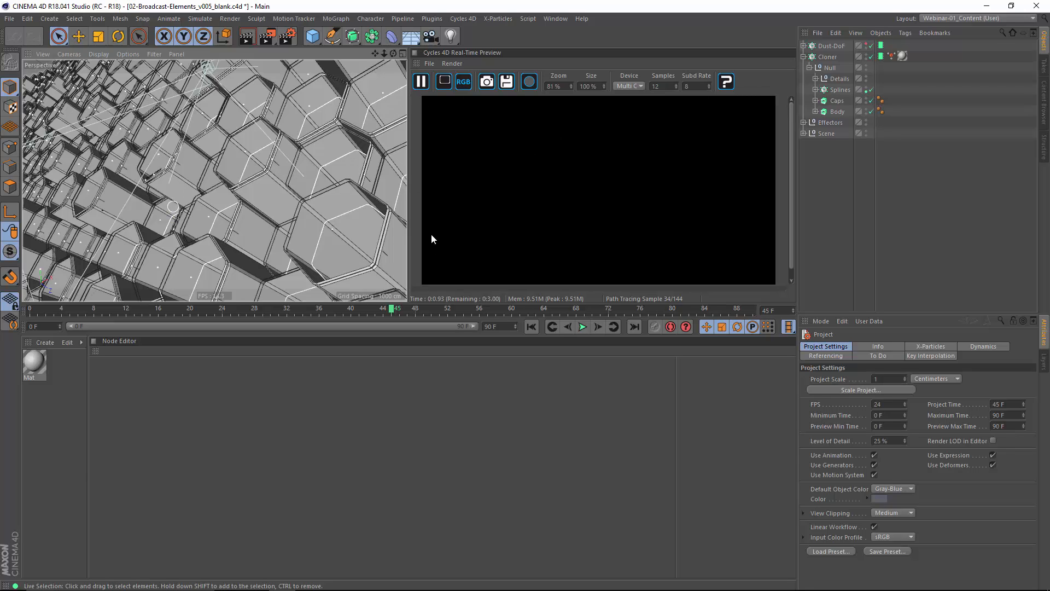
click(383, 116)
click(421, 82)
click(420, 87)
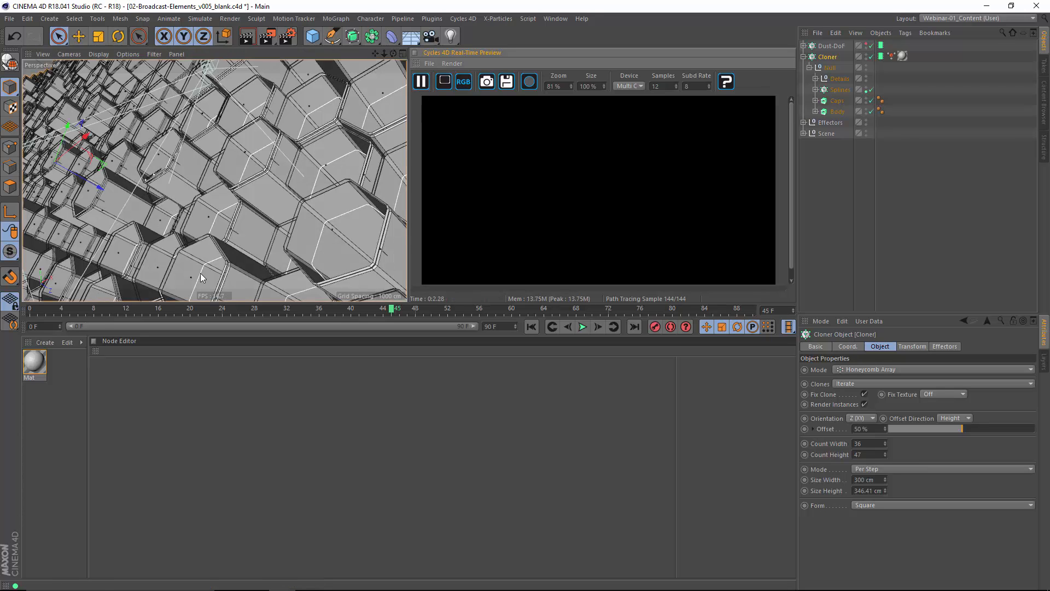
- Create a Cycles 4D Object Material and assign it to the Caps object inside the Cloner
click(44, 343)
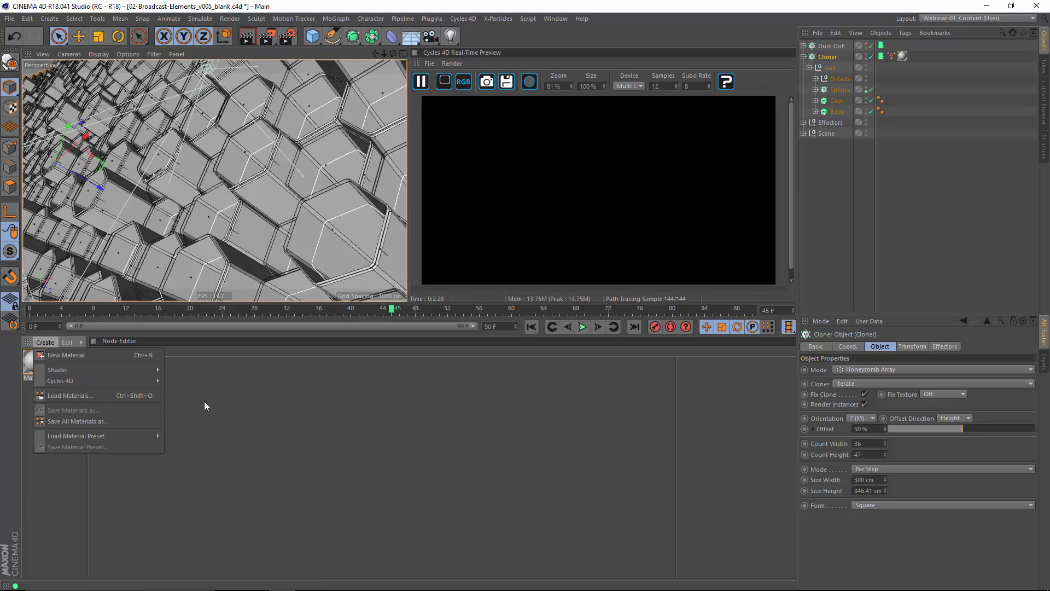
mouse_move(115, 382)
click(183, 406)
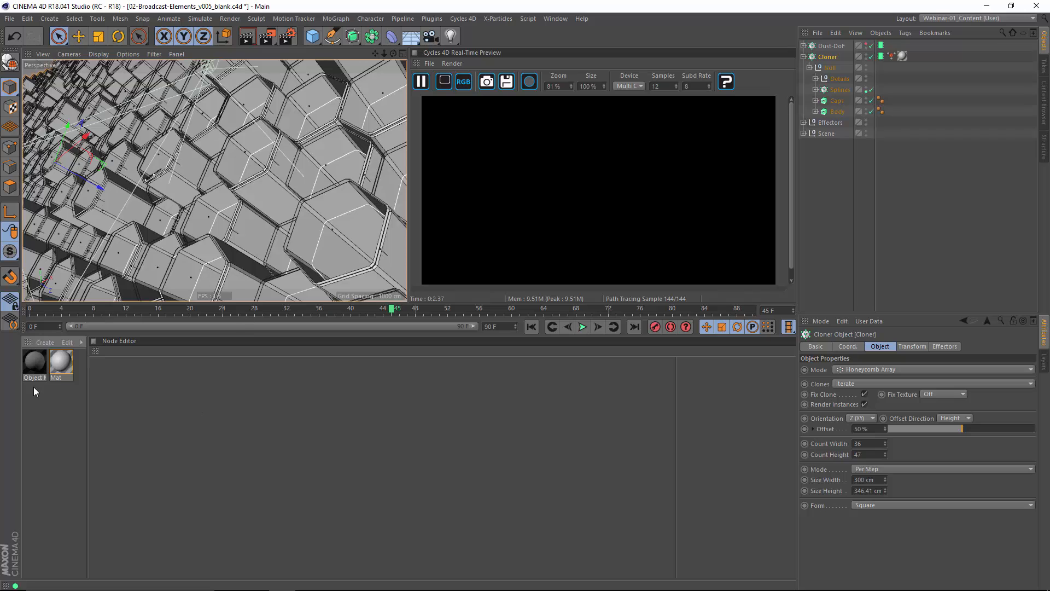
click(38, 367)
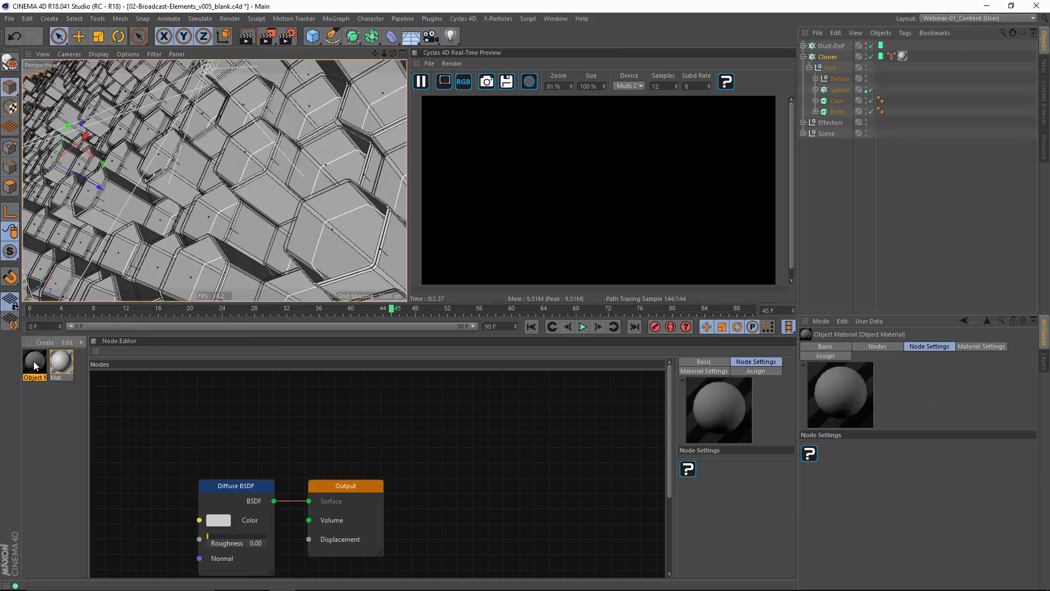
drag(822, 138, 840, 101)
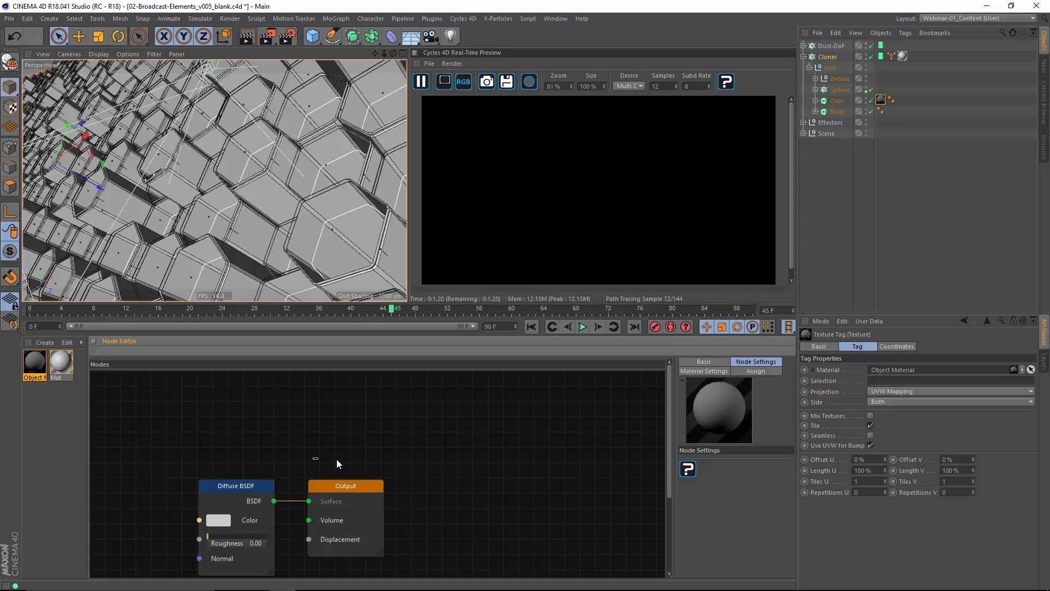
- Delete the Diffuse BSDF node from the Object Material's node graph
middle_drag(342, 455, 539, 401)
click(492, 447)
click(452, 432)
right_click(448, 431)
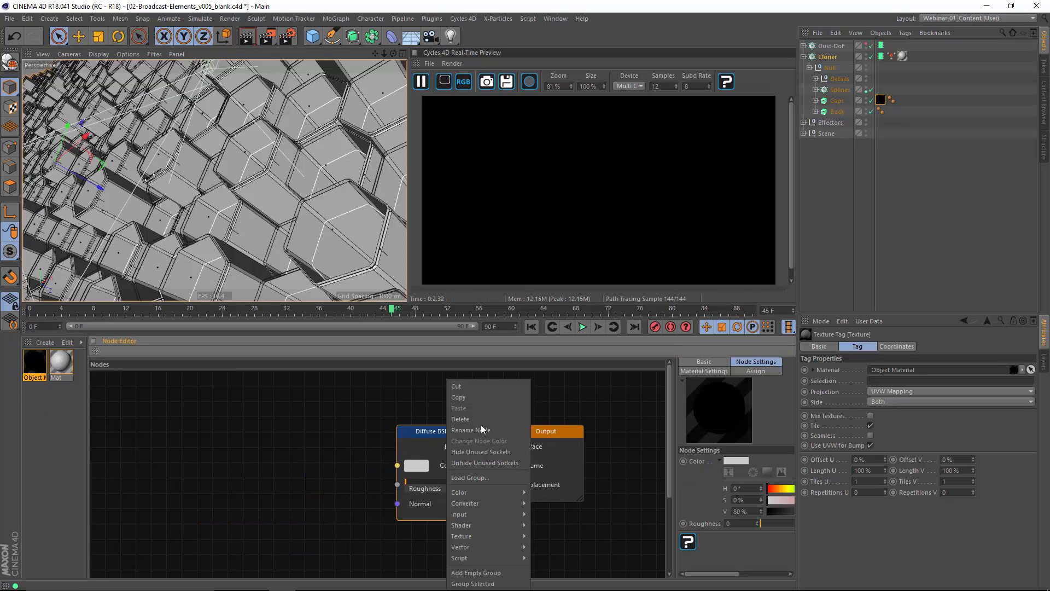
click(462, 419)
- Add an Emission shader node and connect it to the Output node's Surface input
right_click(328, 441)
mouse_move(374, 526)
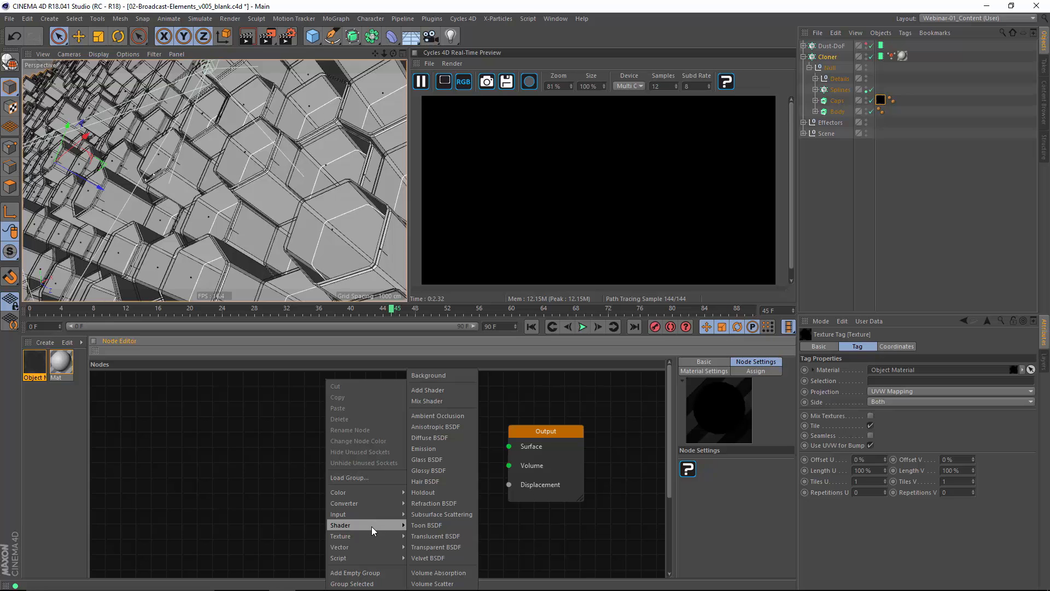
click(429, 449)
drag(401, 449, 507, 449)
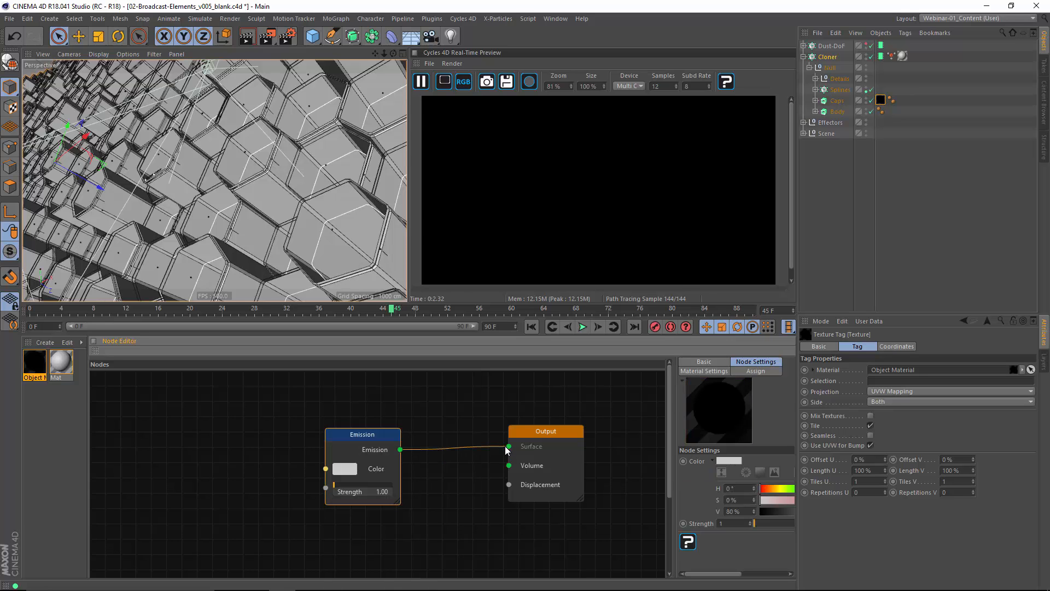
drag(362, 434, 409, 433)
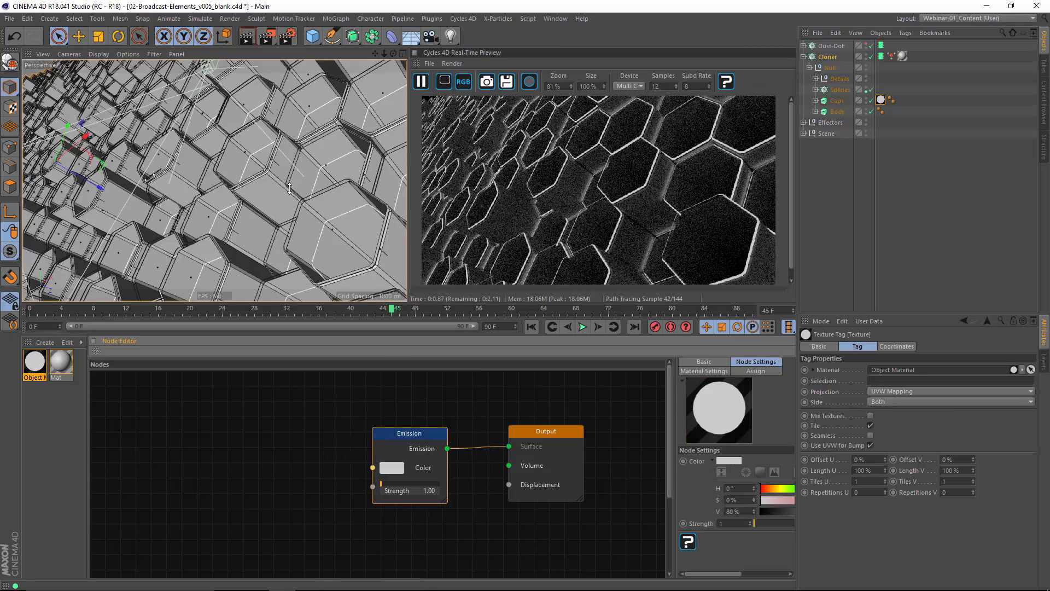
- Hide the Cloner in the editor viewport while keeping it in the render
alt+drag(210, 181, 706, 36)
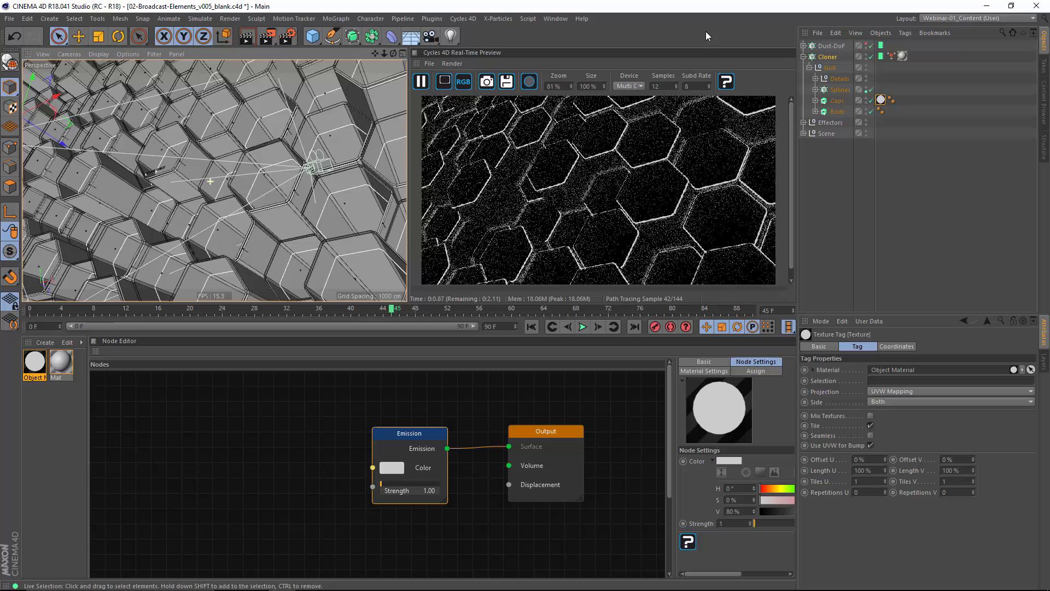
click(867, 56)
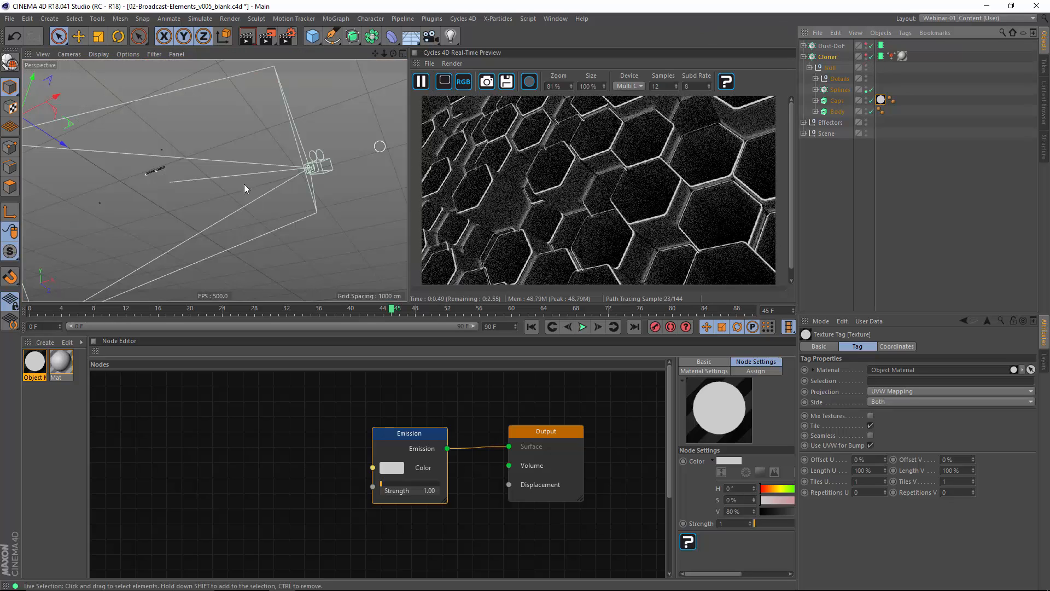
alt+drag(183, 192, 216, 192)
- Add an Object Info input node and connect its Random output to the Emission node's Color
drag(414, 437, 430, 433)
click(283, 428)
right_click(155, 421)
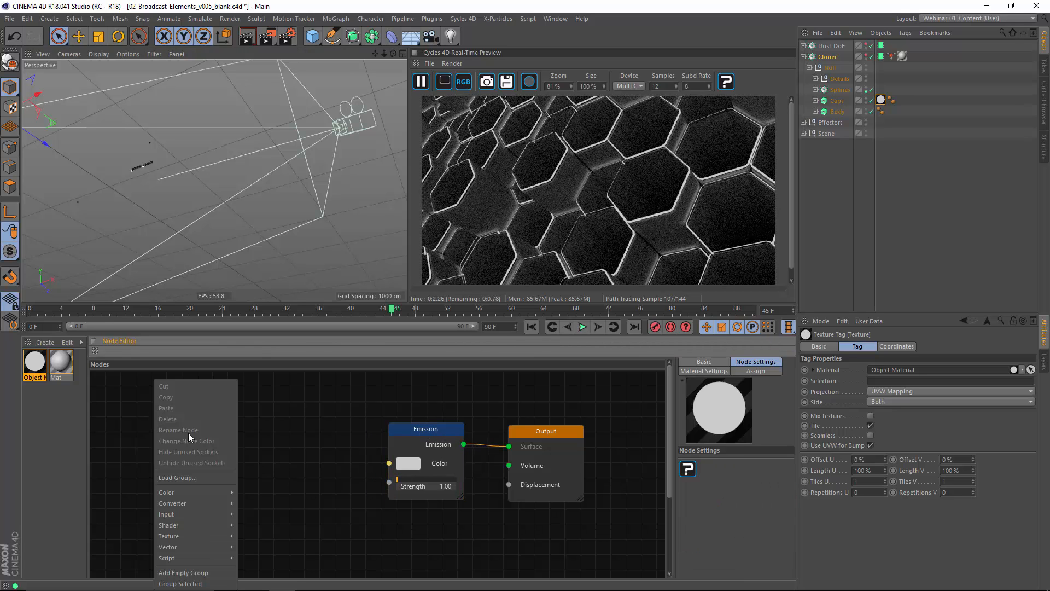
mouse_move(193, 514)
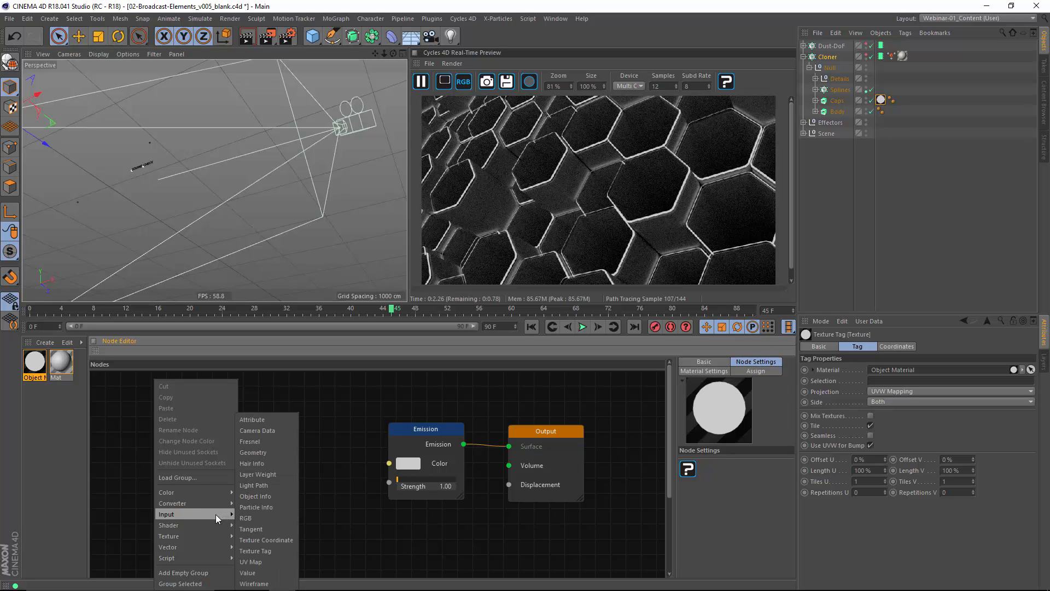
click(260, 499)
drag(229, 496, 376, 474)
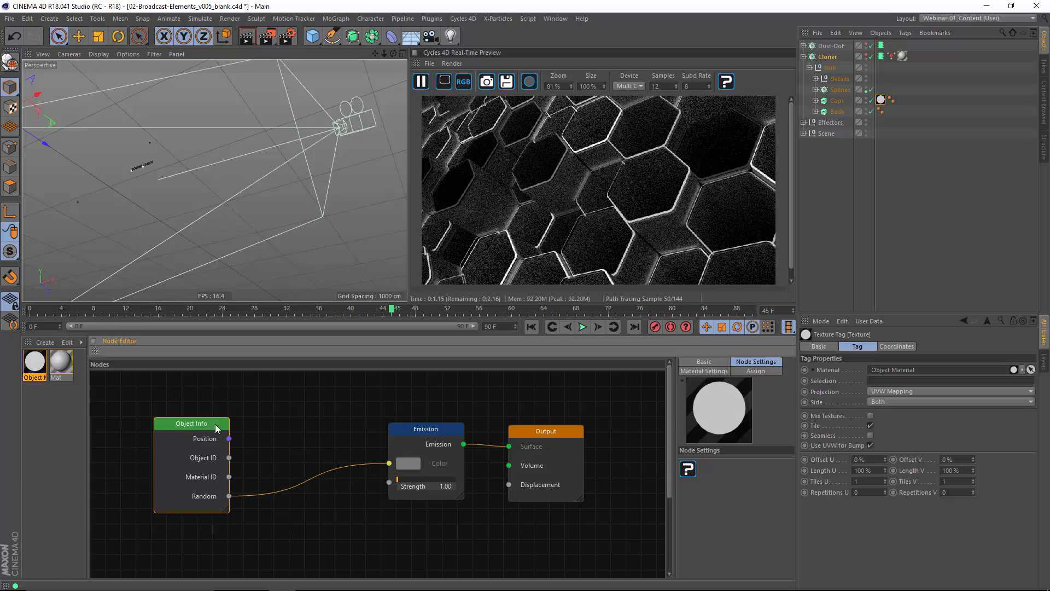
drag(215, 425, 228, 428)
alt+right_drag(261, 169, 189, 186)
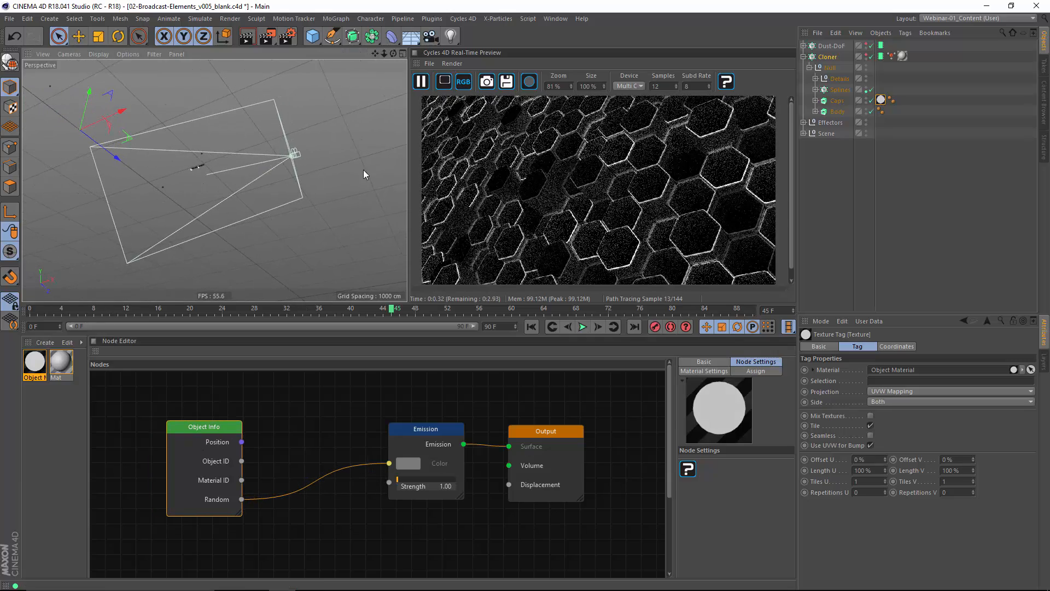
alt+right_drag(271, 206, 224, 193)
- Connect the Object Info node's Position output to the Emission Color and move the timeline to frame 33
drag(242, 441, 389, 463)
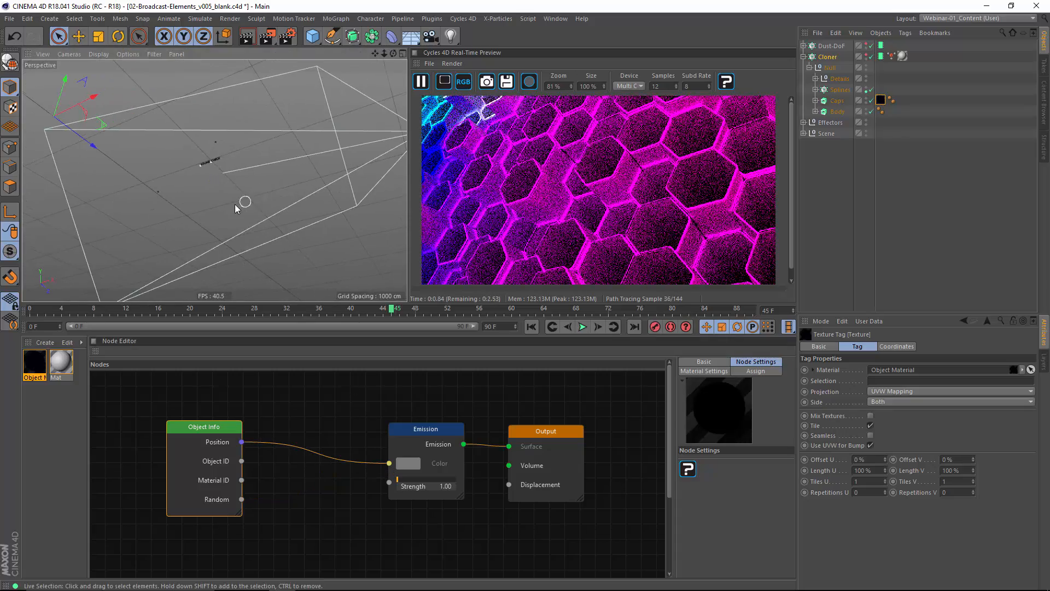
alt+right_drag(235, 204, 218, 228)
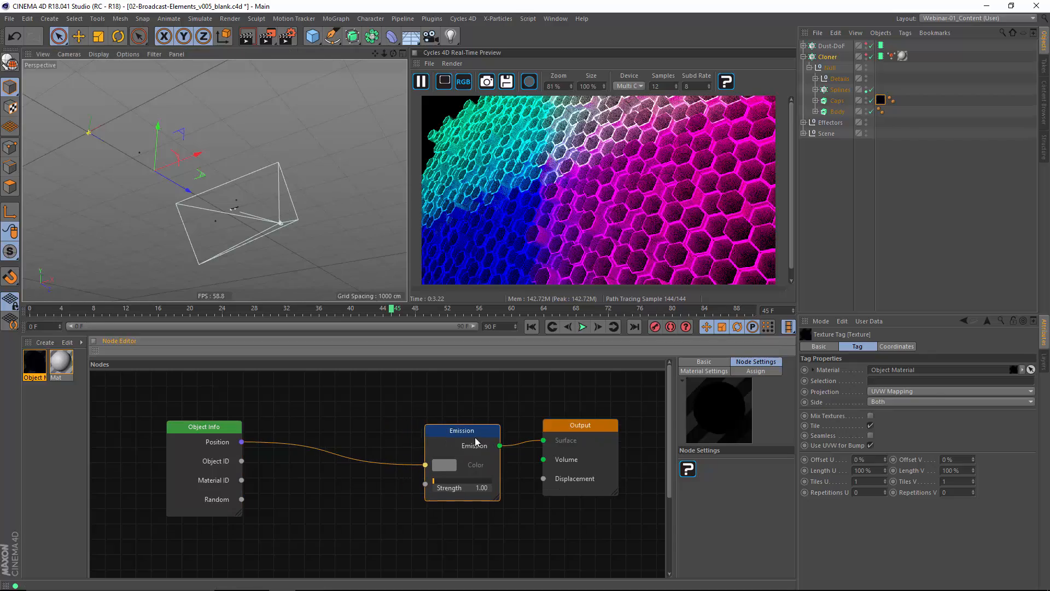
click(475, 438)
alt+right_drag(222, 193, 287, 186)
alt+drag(214, 178, 295, 311)
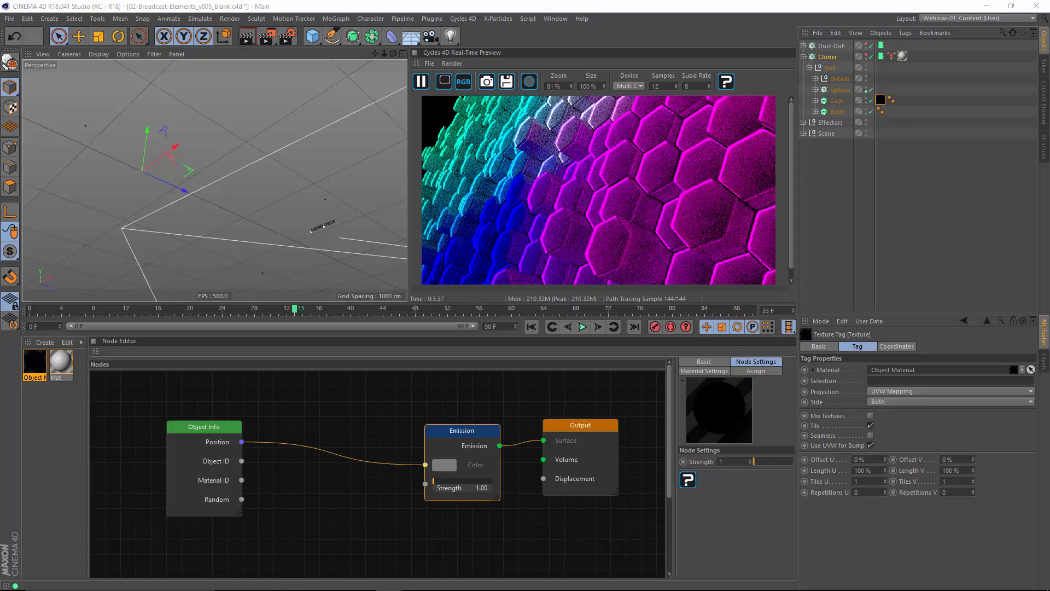
- Add a Separate XYZ converter node and connect the Object Info node's Position output to its vector input
click(246, 462)
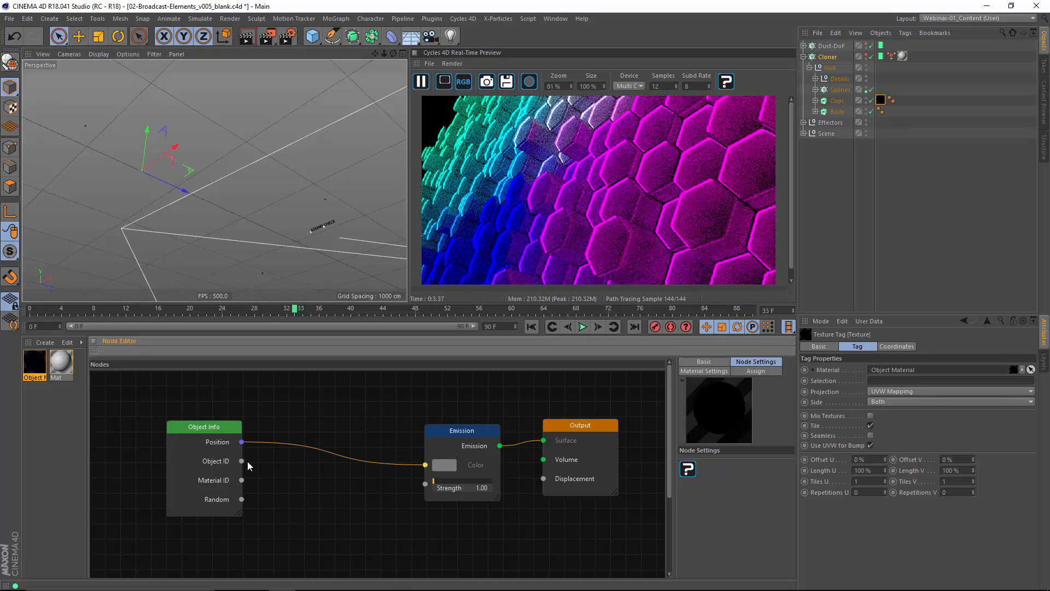
drag(177, 431, 130, 428)
right_click(255, 422)
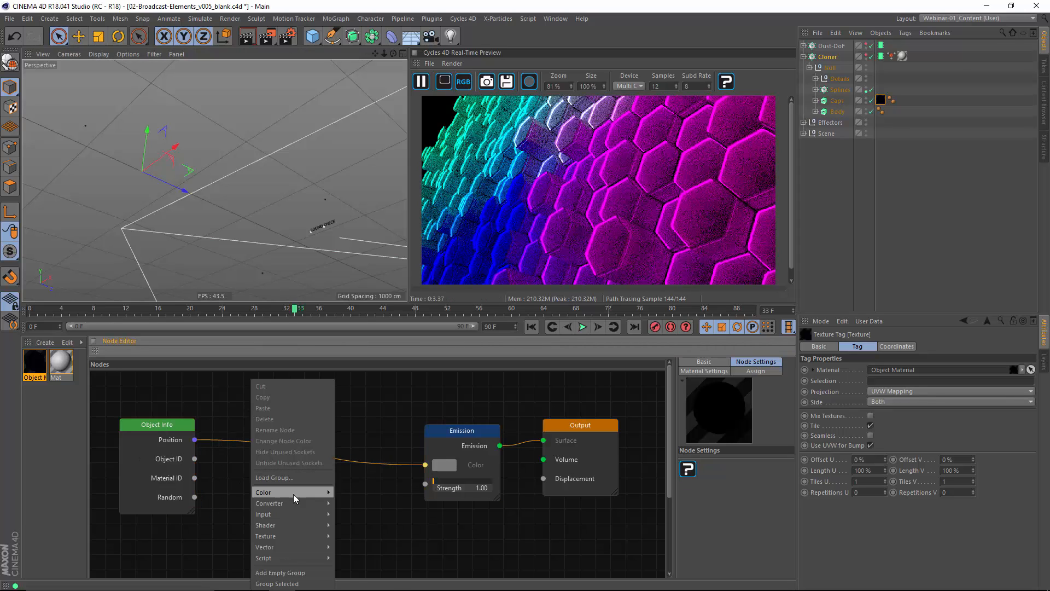
mouse_move(294, 504)
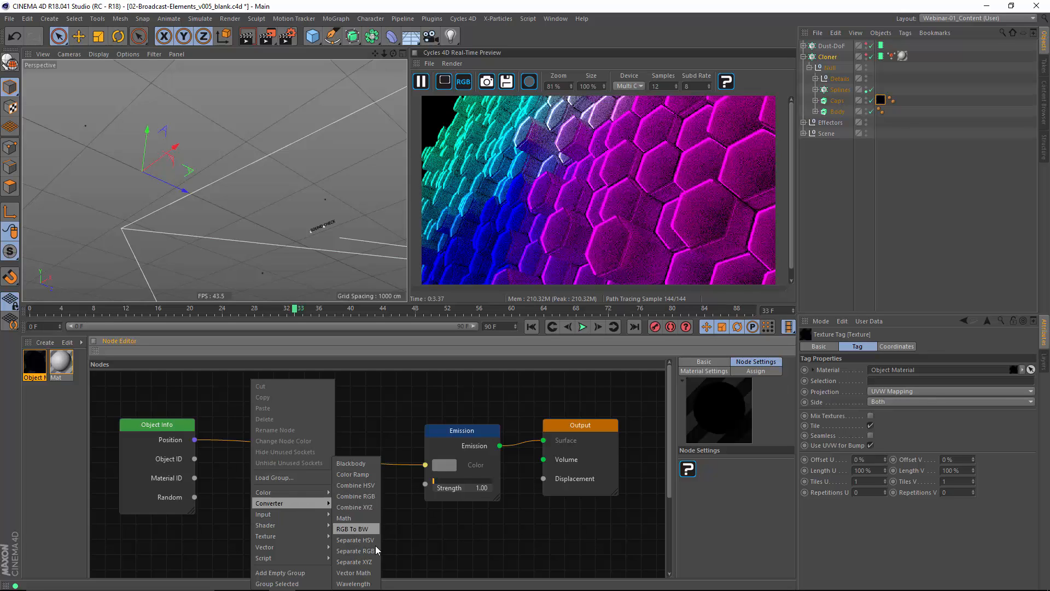
click(353, 561)
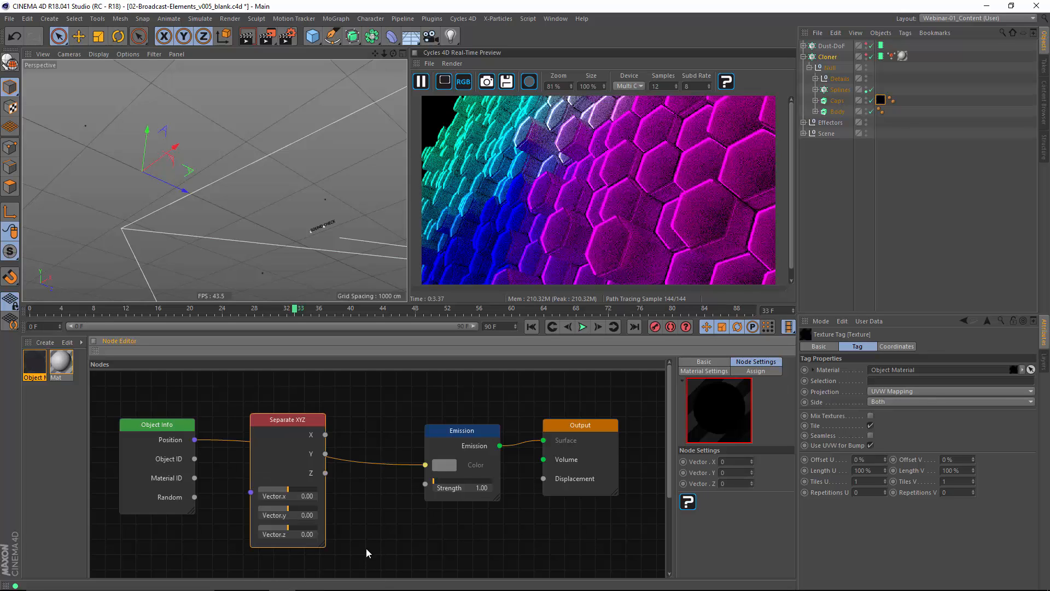
drag(194, 440, 250, 492)
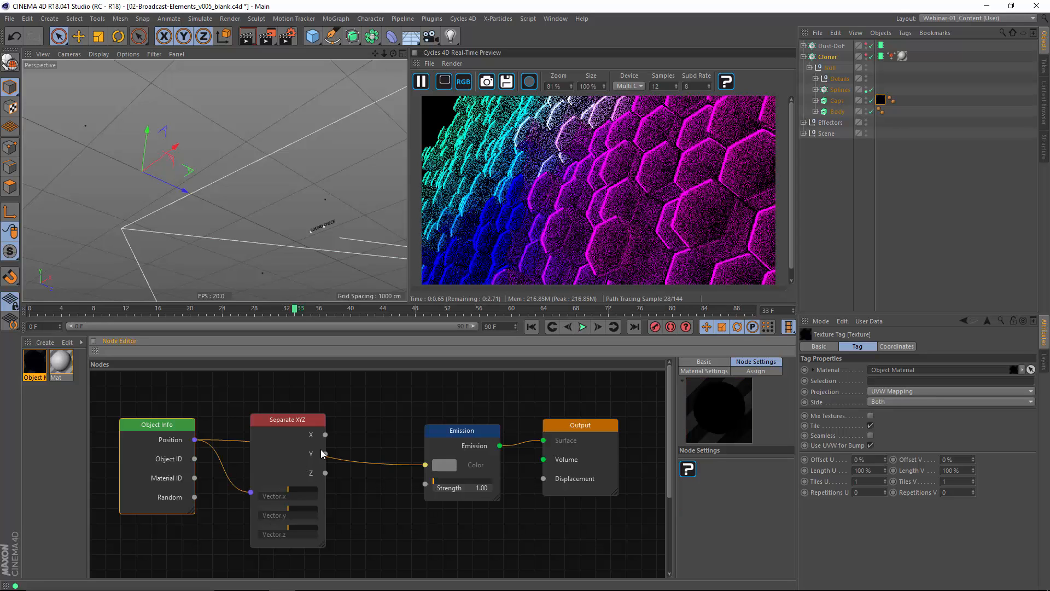
- Connect the Separate XYZ node's Z output to the Emission Color and spread the nodes apart to leave a gap before Emission
drag(321, 474, 304, 451)
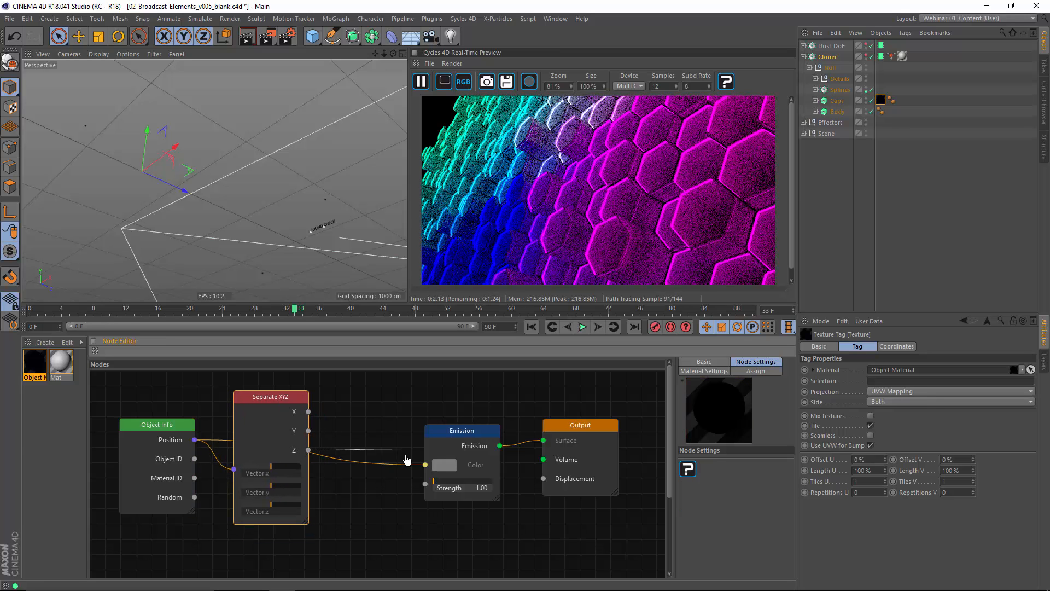
drag(408, 460, 424, 464)
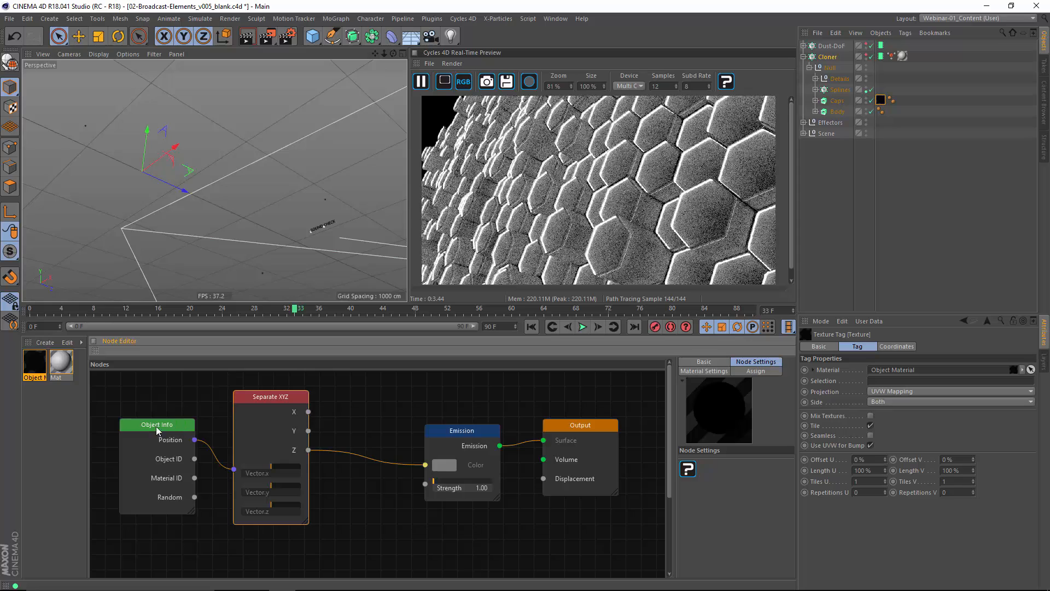
drag(156, 428, 115, 428)
drag(266, 399, 207, 402)
drag(555, 437, 570, 433)
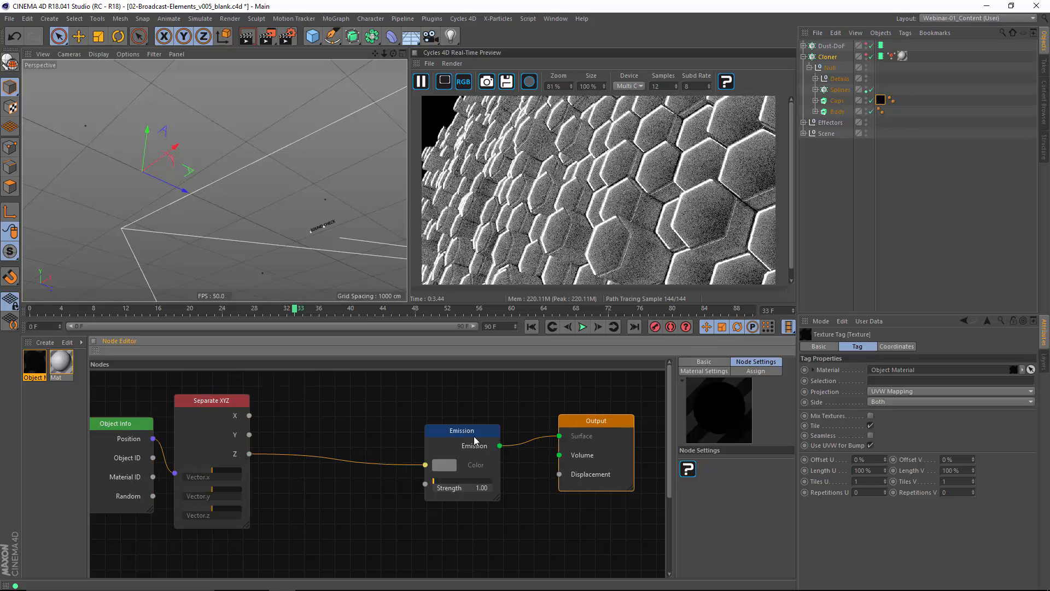
drag(474, 439, 530, 434)
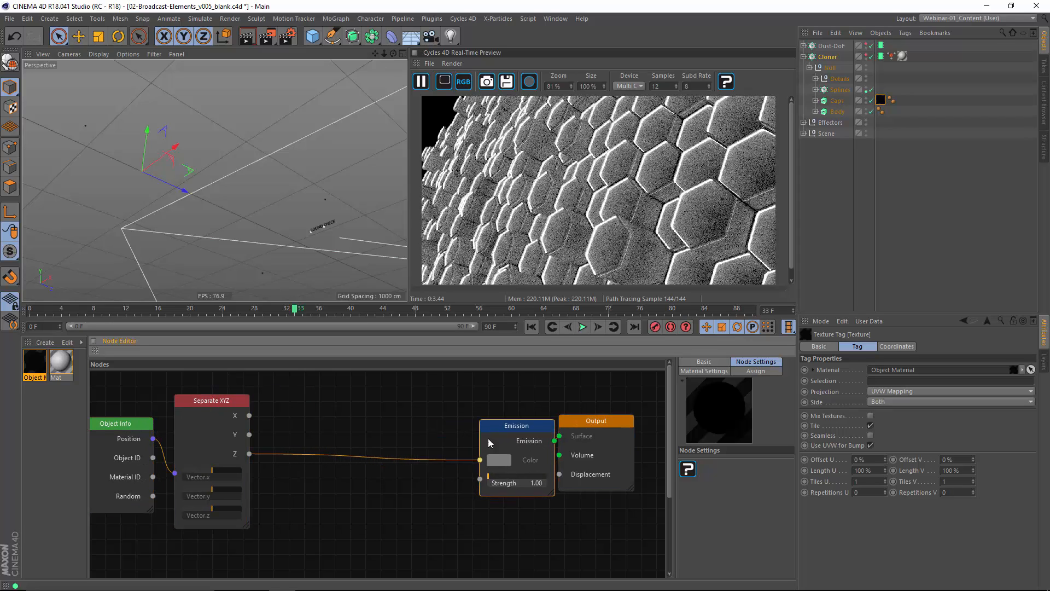
- Insert a Math converter node between the Separate XYZ Z output and the Emission Color, and set its type to Multiply
right_click(313, 421)
mouse_move(341, 517)
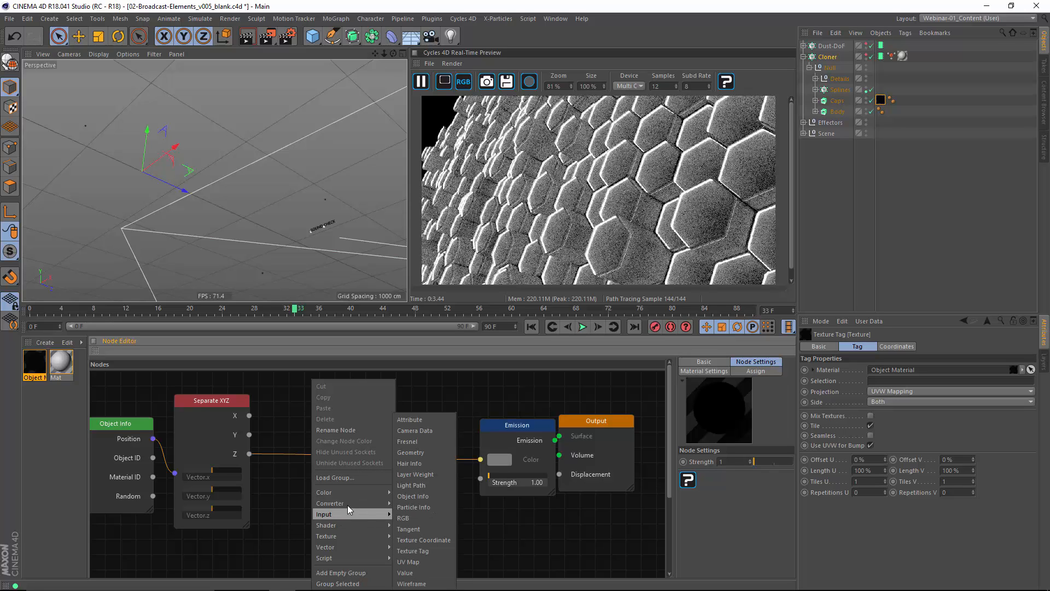
click(417, 518)
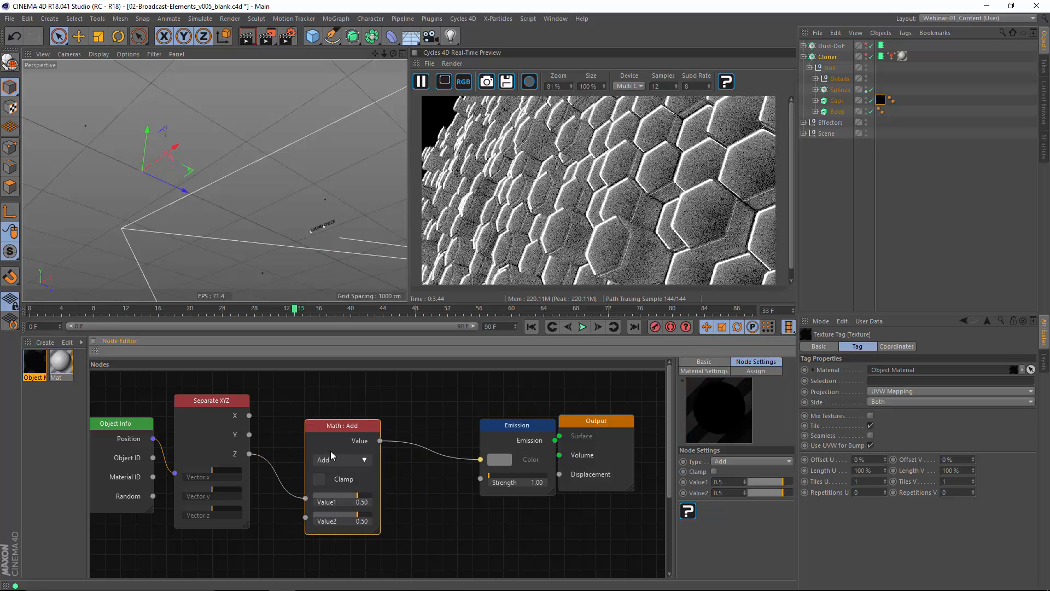
drag(331, 453, 321, 450)
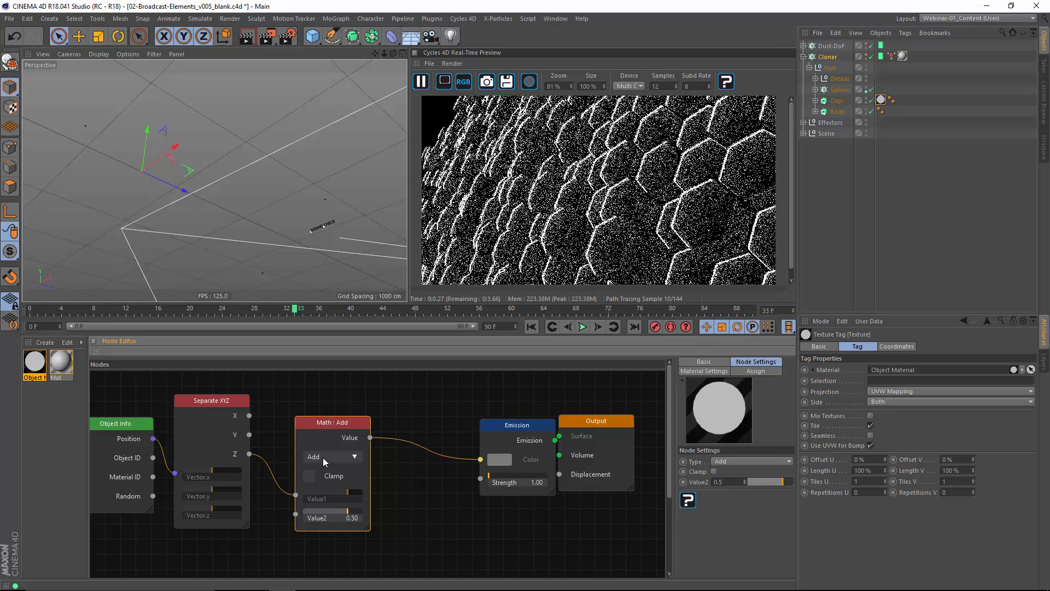
click(324, 457)
click(328, 409)
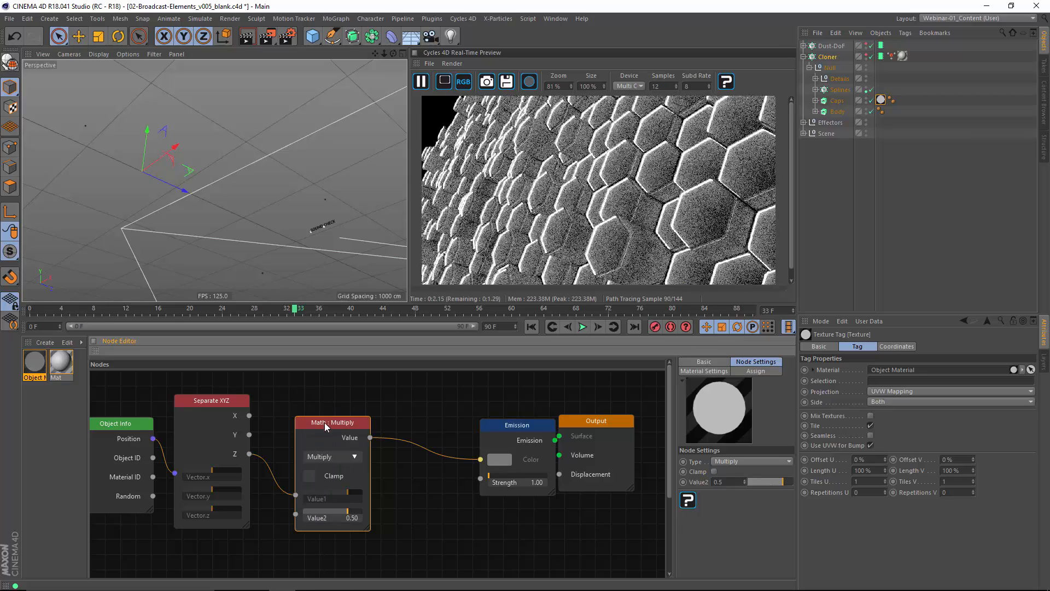
- Try values of 0.001 and 0.01 for the Multiply node's Value2
double_click(354, 518)
click(356, 519)
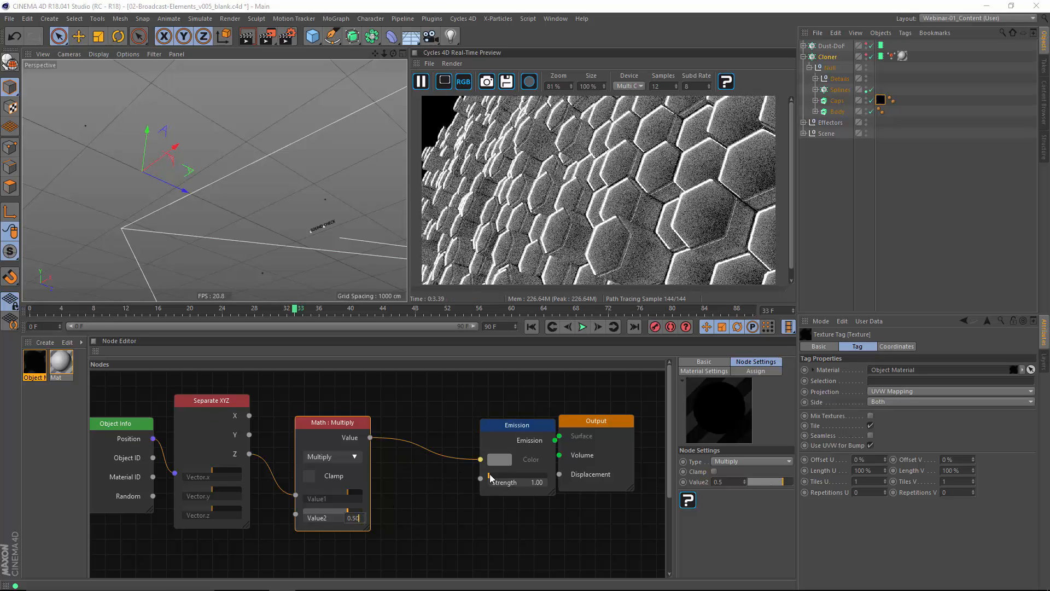
key(BackSpace)
text(01)
click(405, 512)
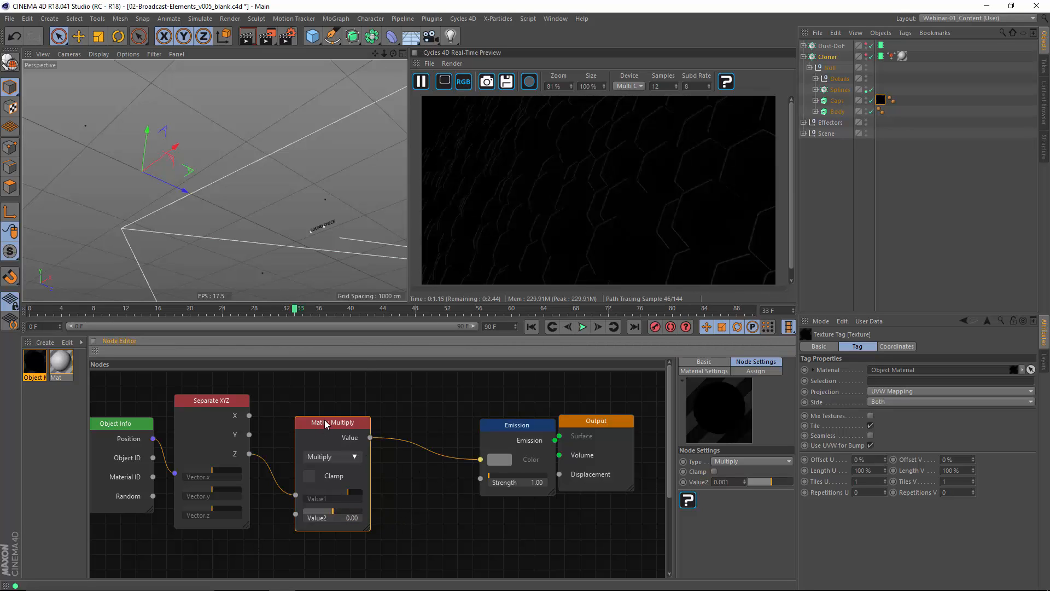
drag(325, 424, 316, 423)
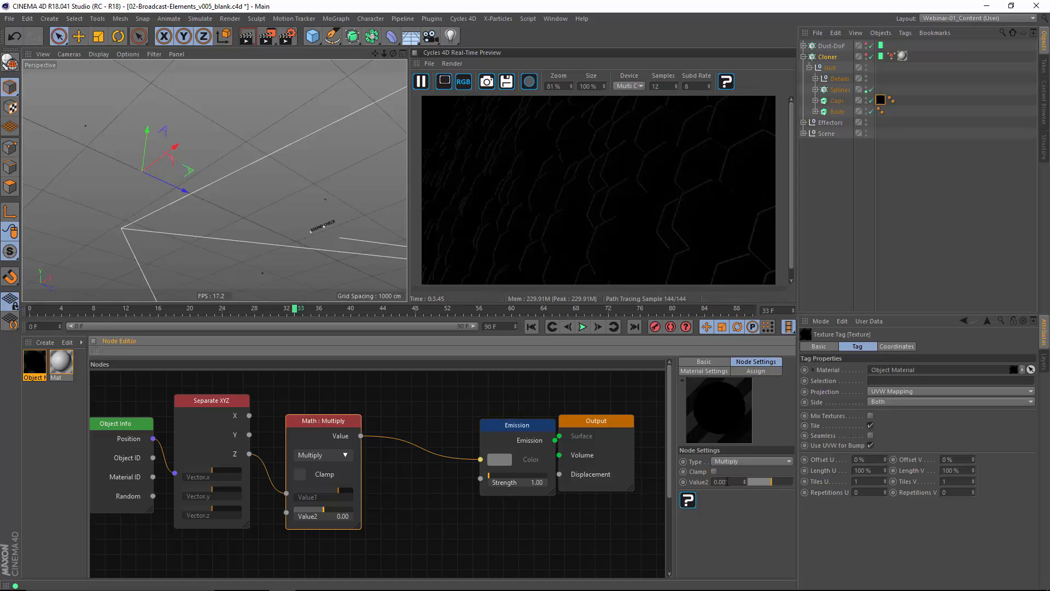
key(Return)
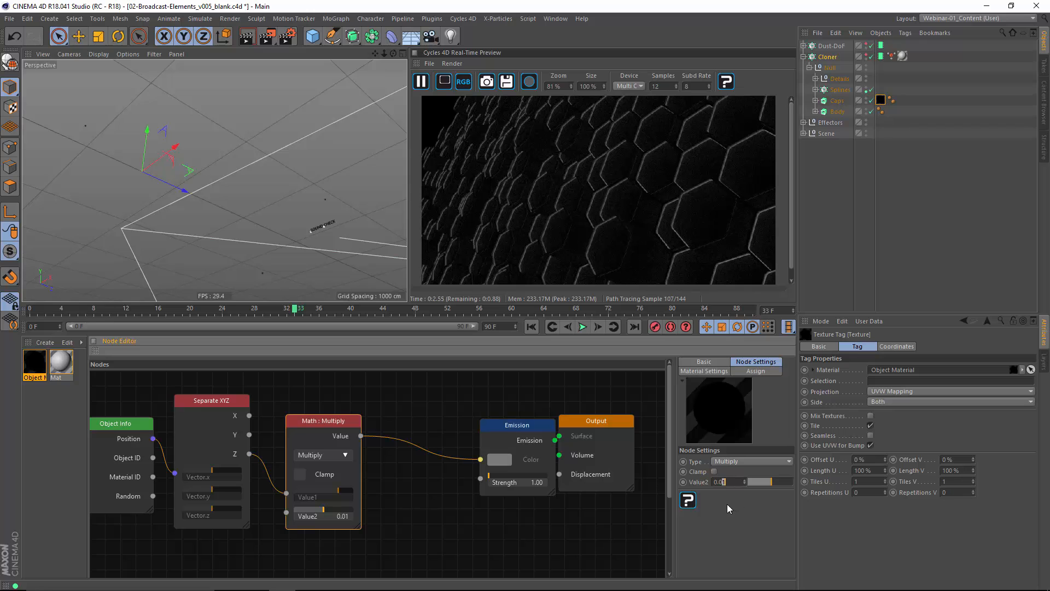
- Test the Multiply node's Value2 at 0.02, 0.3 and 0.001
text(2)
key(Return)
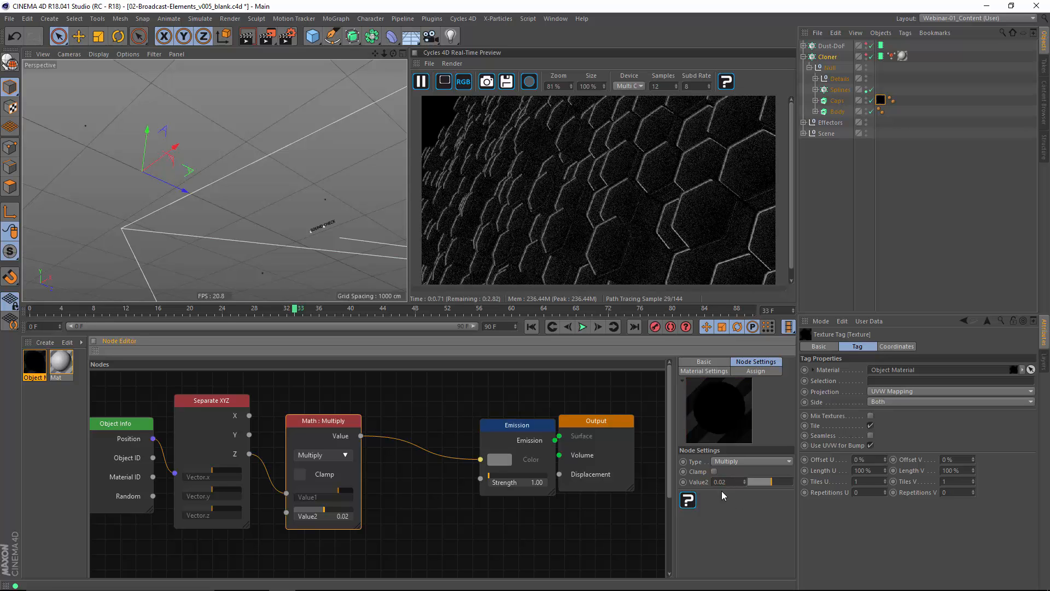
double_click(723, 484)
text(3)
key(Return)
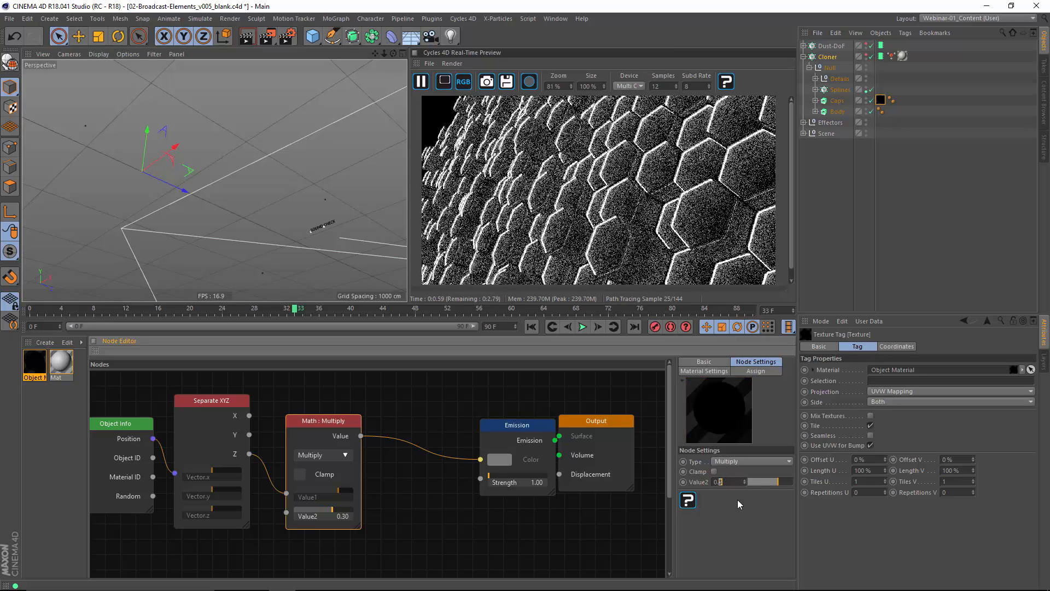
text(001)
key(Return)
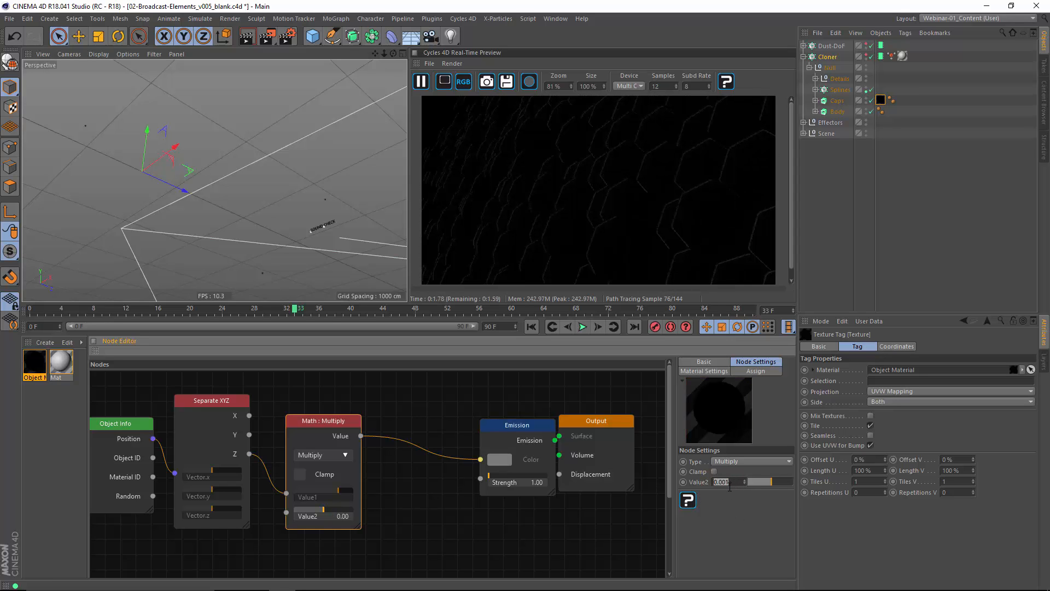
- Set the Multiply node's Value2 to 0.05
text(5)
key(Return)
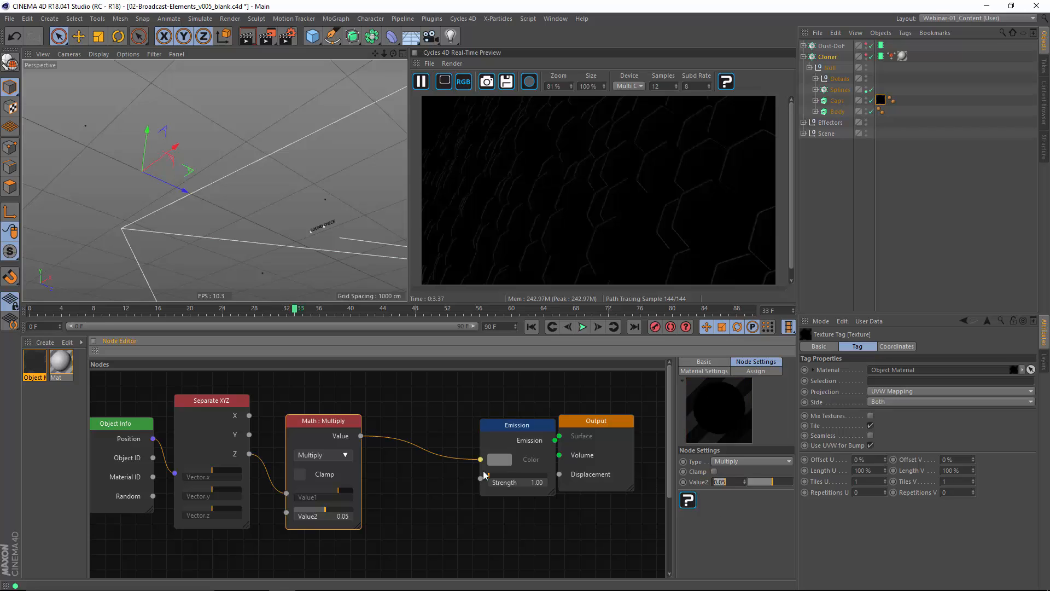
click(395, 483)
- Insert a Color Ramp converter node between the Multiply node's Value output and the Emission Color
right_click(412, 496)
mouse_move(463, 506)
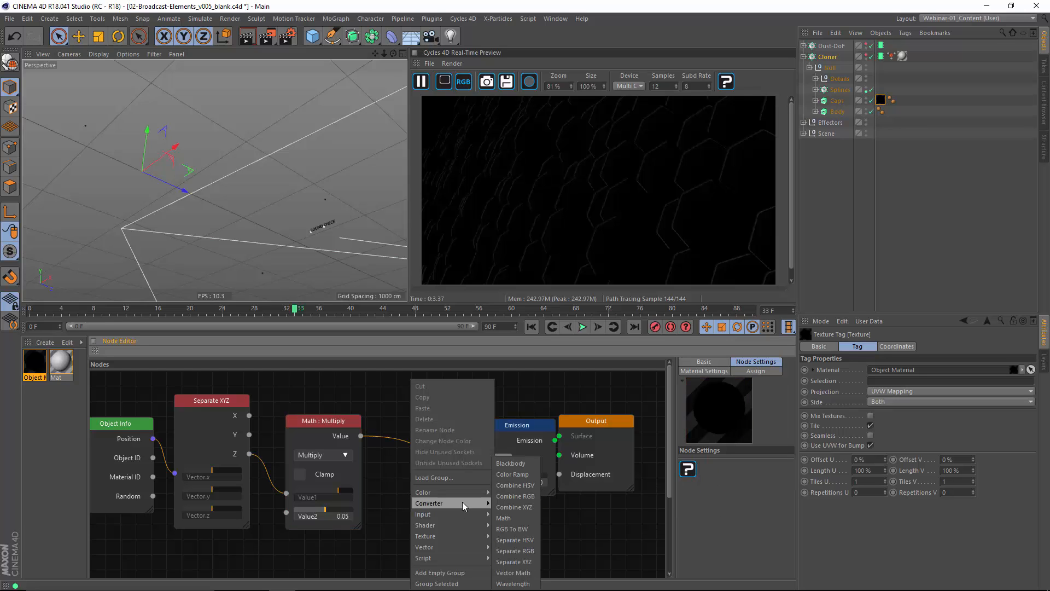
click(520, 477)
drag(446, 497, 424, 440)
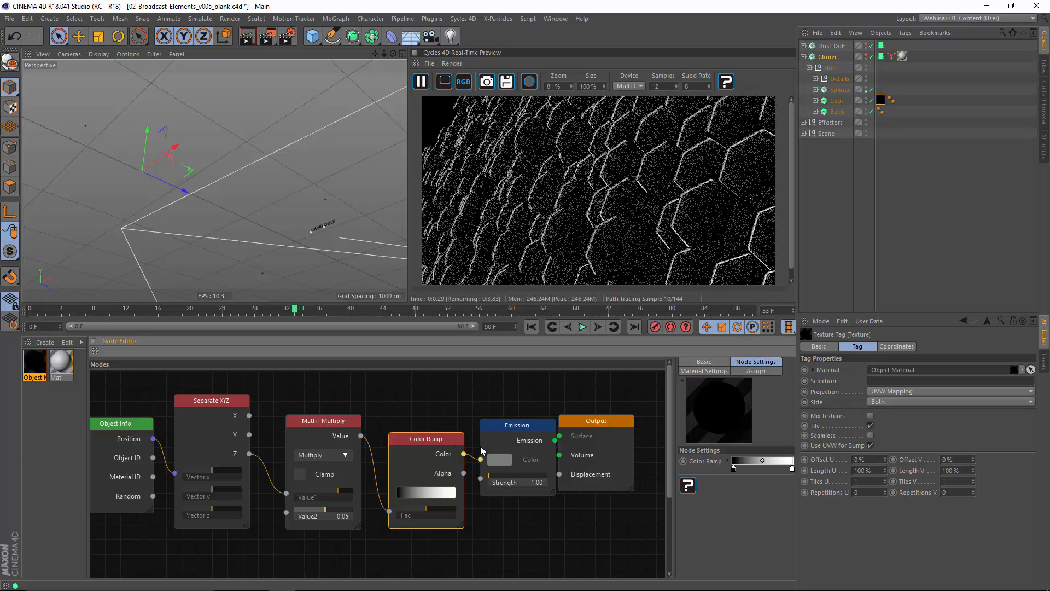
- Put the Color Ramp's black knot at the high end and add a blue knot (H 214°, S 100%, V 100%) just before it
drag(734, 470, 868, 494)
double_click(779, 471)
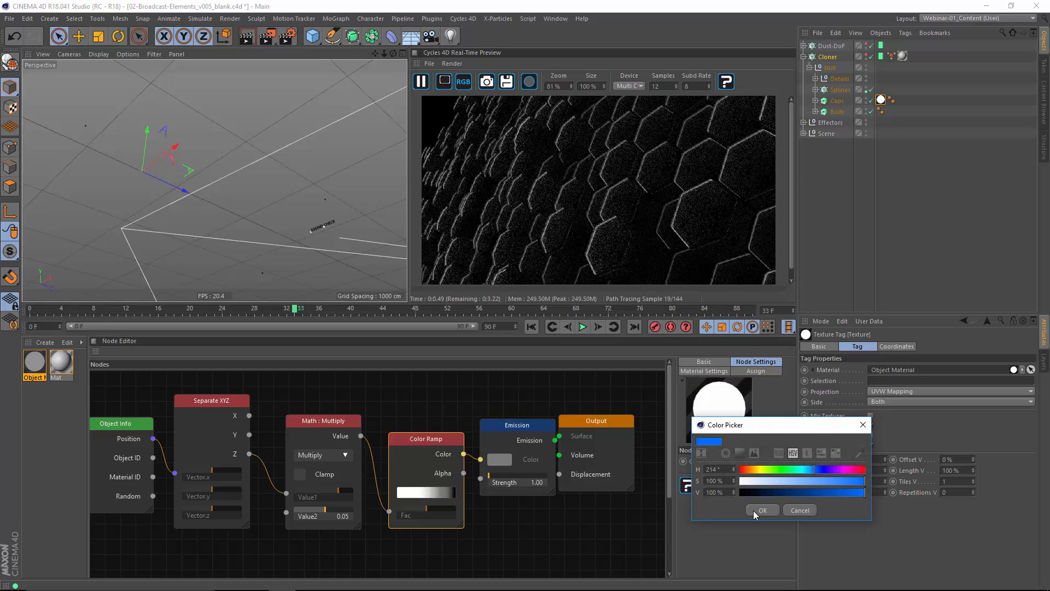
click(755, 511)
drag(784, 470, 785, 471)
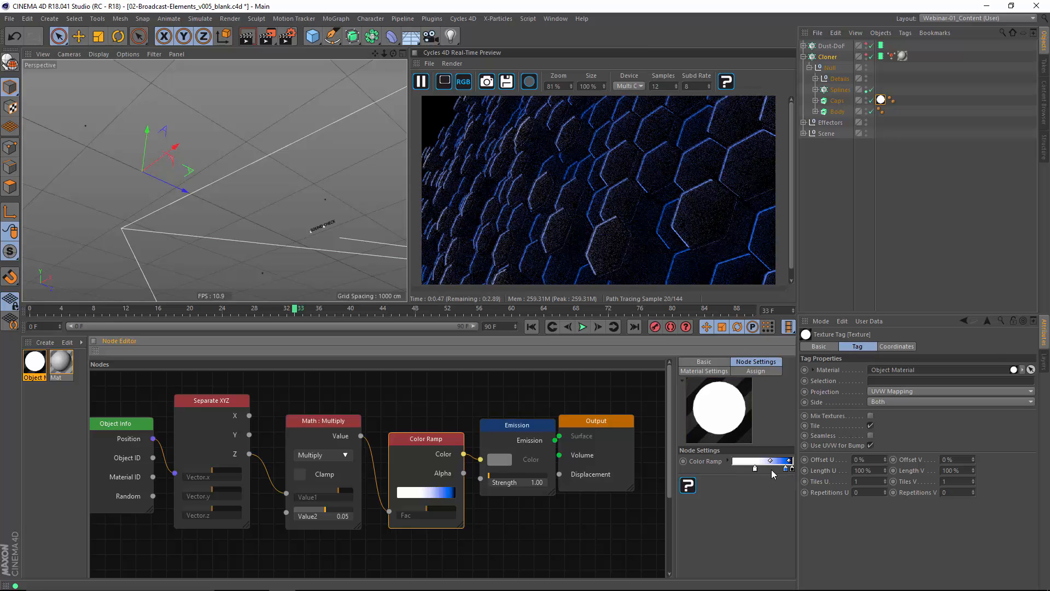
- Add a saturated orange knot with a hue of 30° before the blue one on the Color Ramp, and shift the white knot closer to it
double_click(781, 469)
click(742, 470)
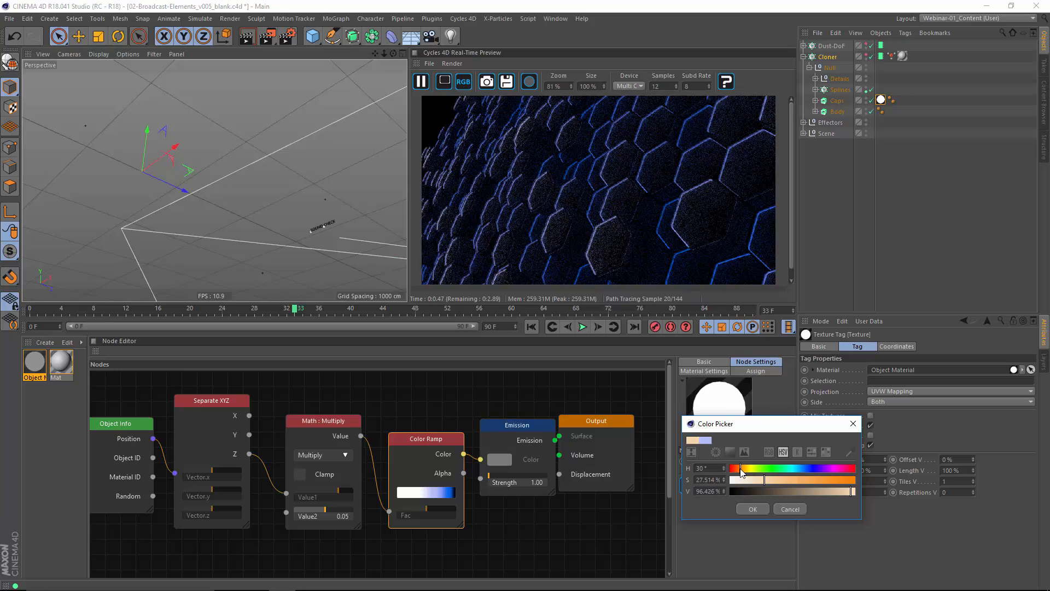
drag(767, 481, 787, 481)
click(753, 508)
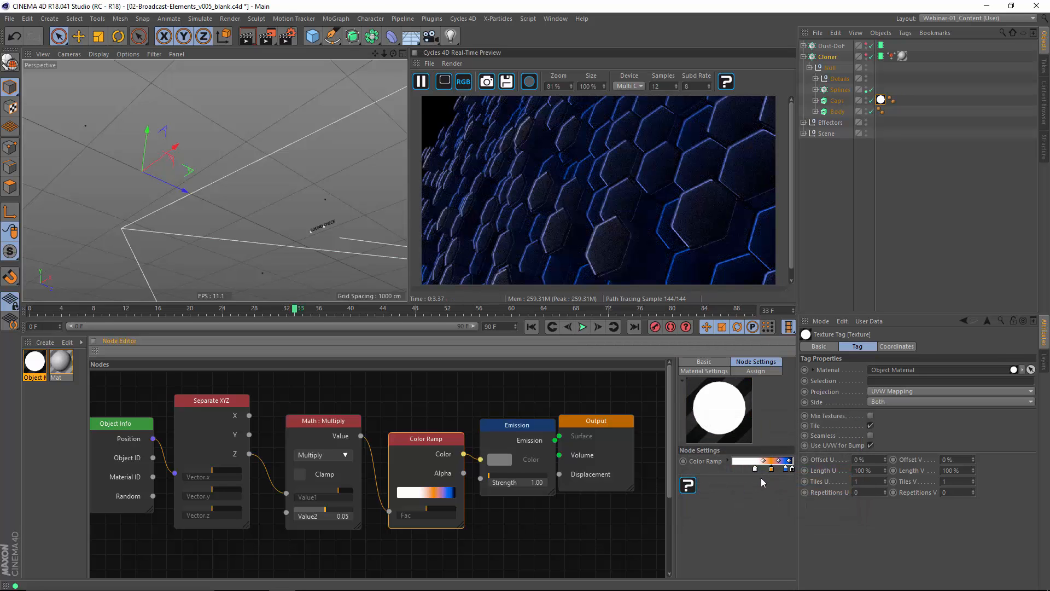
mouse_move(756, 469)
mouse_down()
mouse_move(784, 471)
mouse_move(764, 469)
mouse_up()
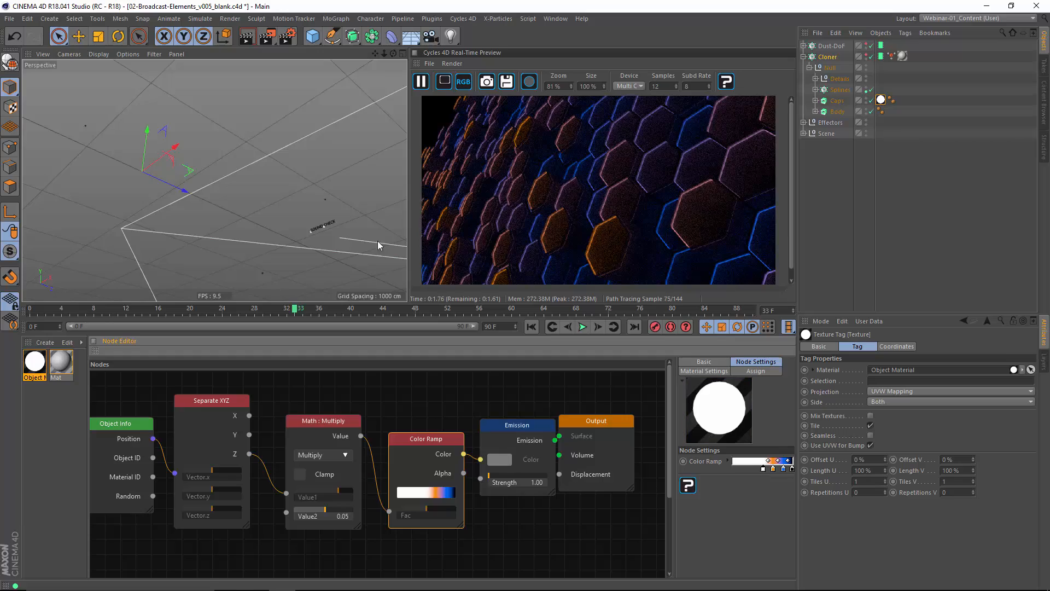
- Recolour the Color Ramp's white knot to a pale yellow with hue 55° and about 44% saturation
mouse_move(238, 222)
alt+mouse_down()
mouse_move(218, 219)
mouse_move(238, 208)
alt+mouse_up()
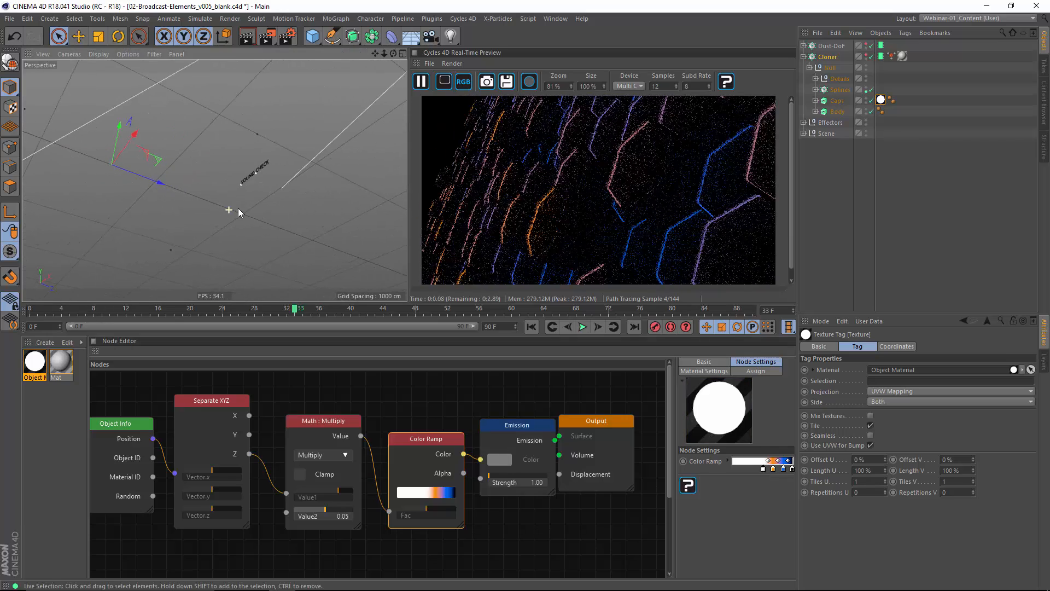
double_click(764, 469)
click(740, 471)
drag(744, 481, 774, 483)
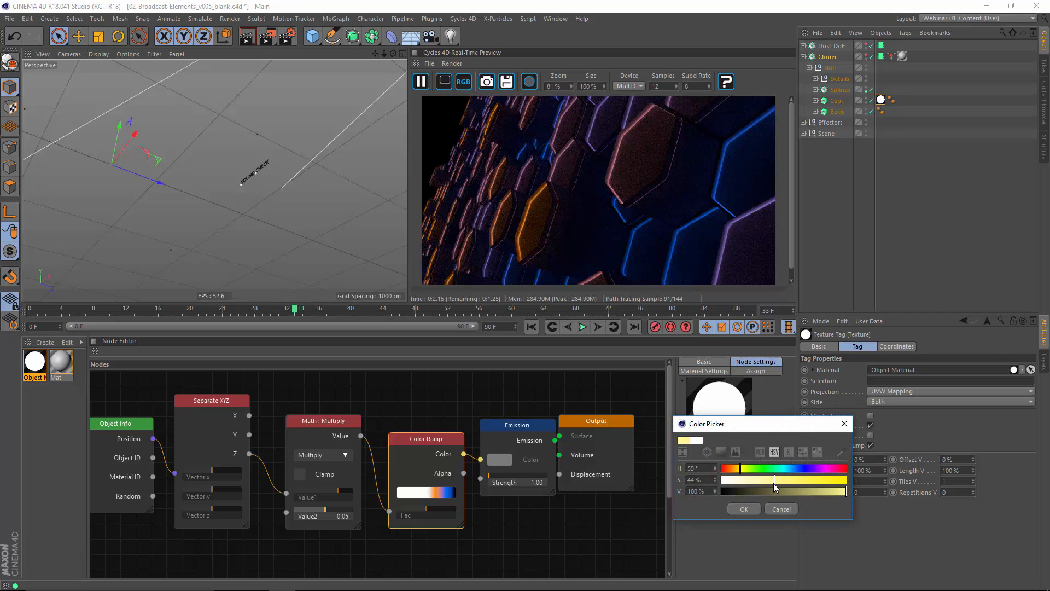
click(739, 509)
- Add a white knot before the pale yellow one on the Color Ramp
double_click(756, 469)
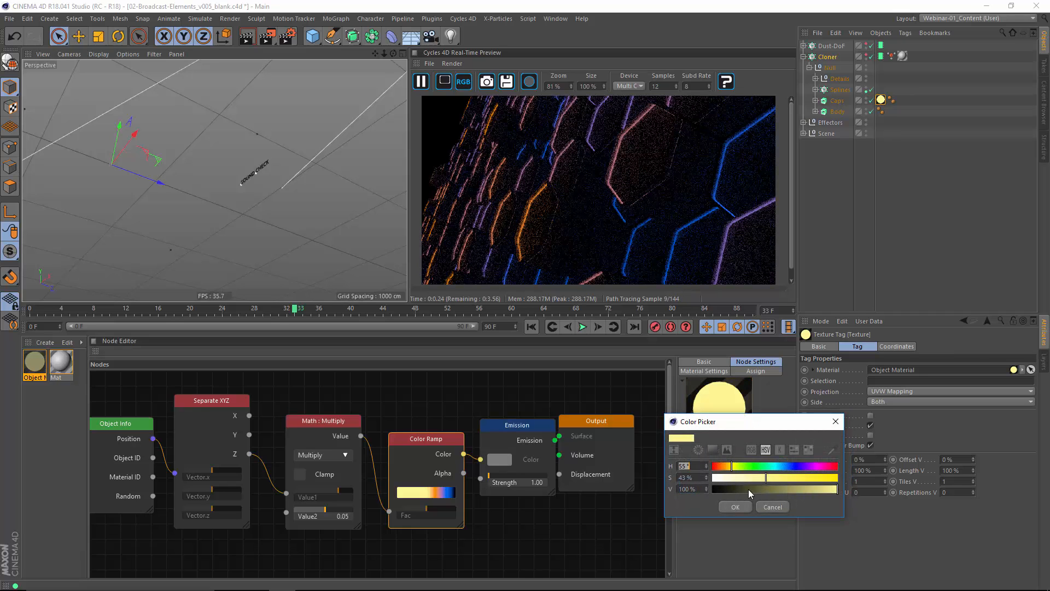
click(744, 506)
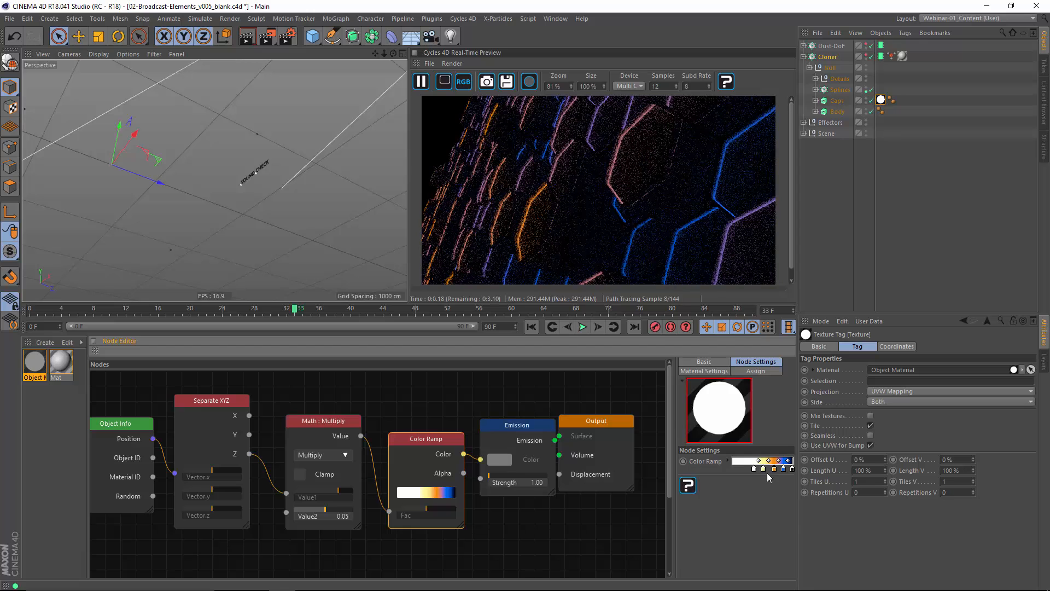
double_click(771, 471)
click(790, 509)
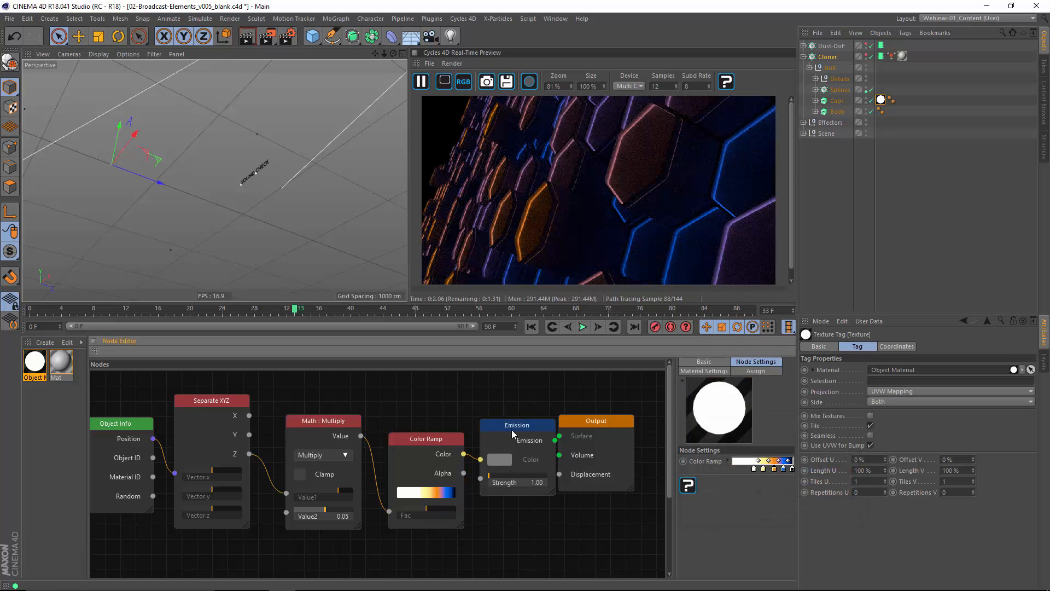
- Set the Emission node's Strength to 2
click(549, 487)
text(2)
key(Return)
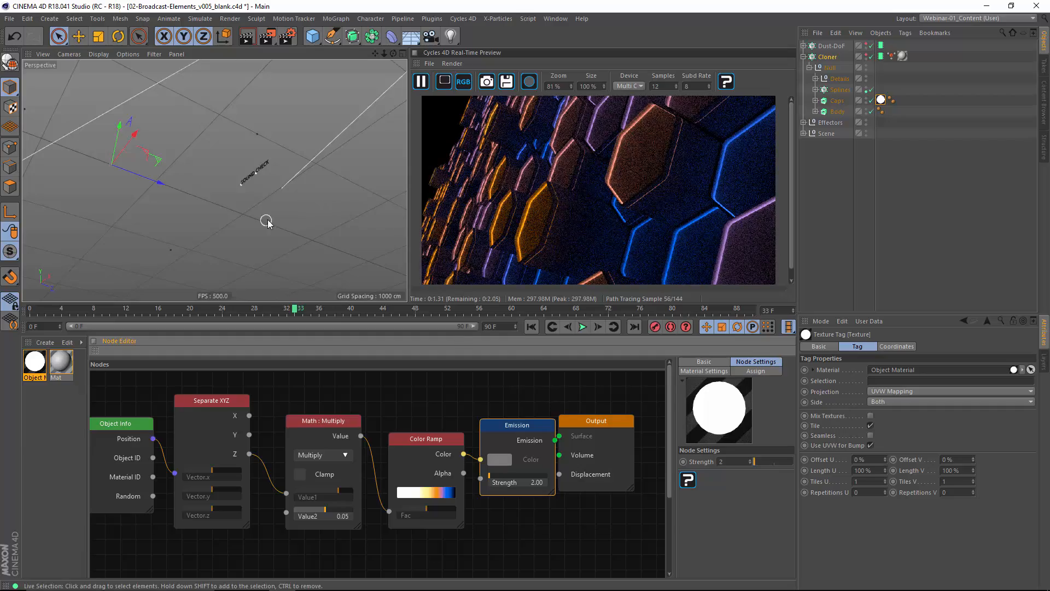
- Move the timeline to frame 43 and examine the cap colours in the render preview from different angles
mouse_move(261, 214)
alt+mouse_down()
mouse_move(255, 208)
mouse_move(269, 209)
alt+mouse_up()
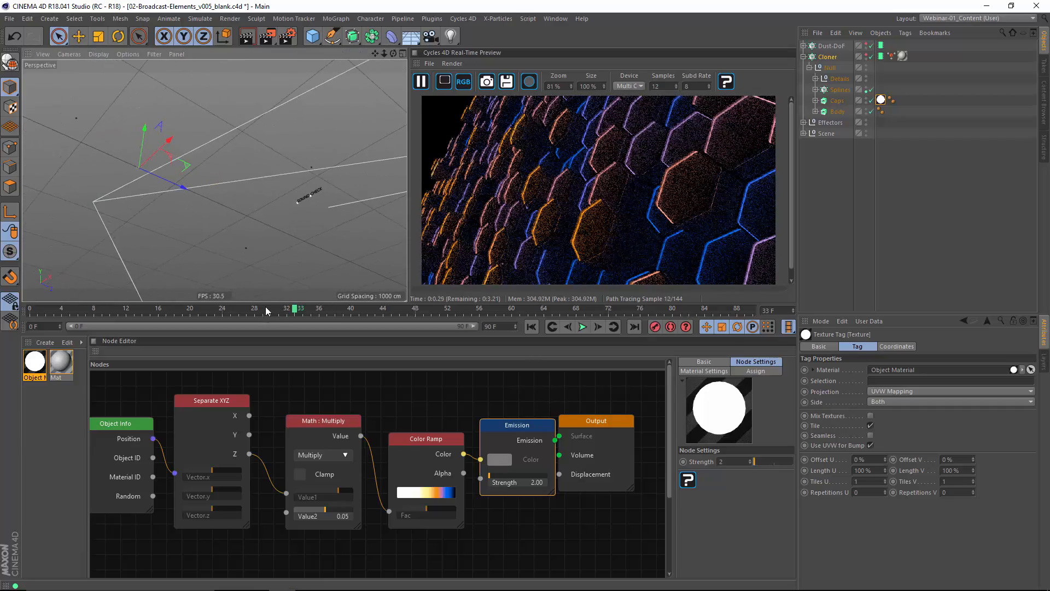
drag(295, 310, 376, 316)
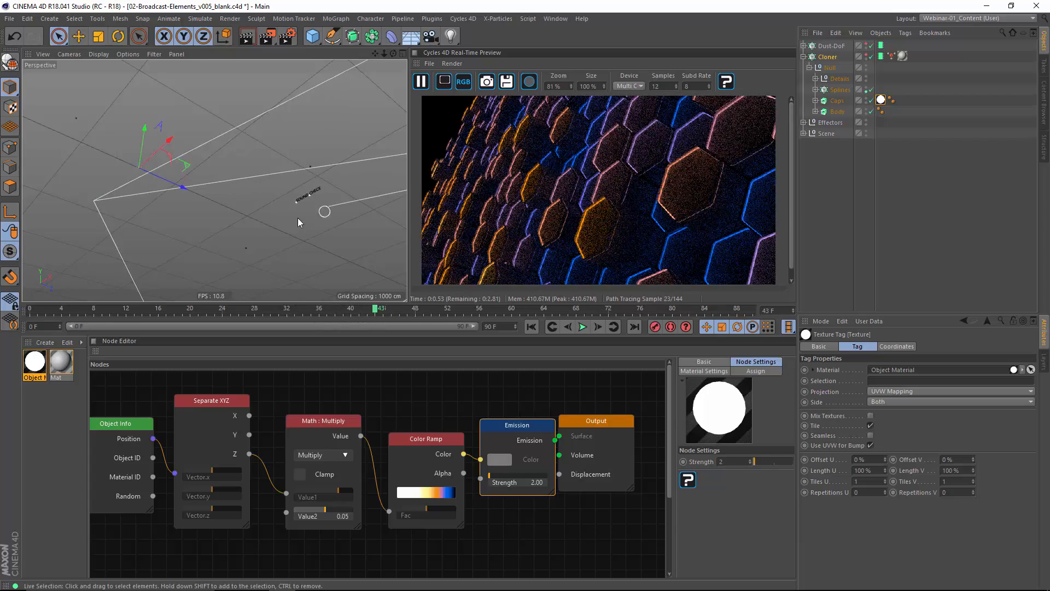
mouse_move(298, 218)
alt+mouse_down()
mouse_move(291, 202)
mouse_move(244, 218)
mouse_move(271, 197)
mouse_move(310, 206)
alt+mouse_up()
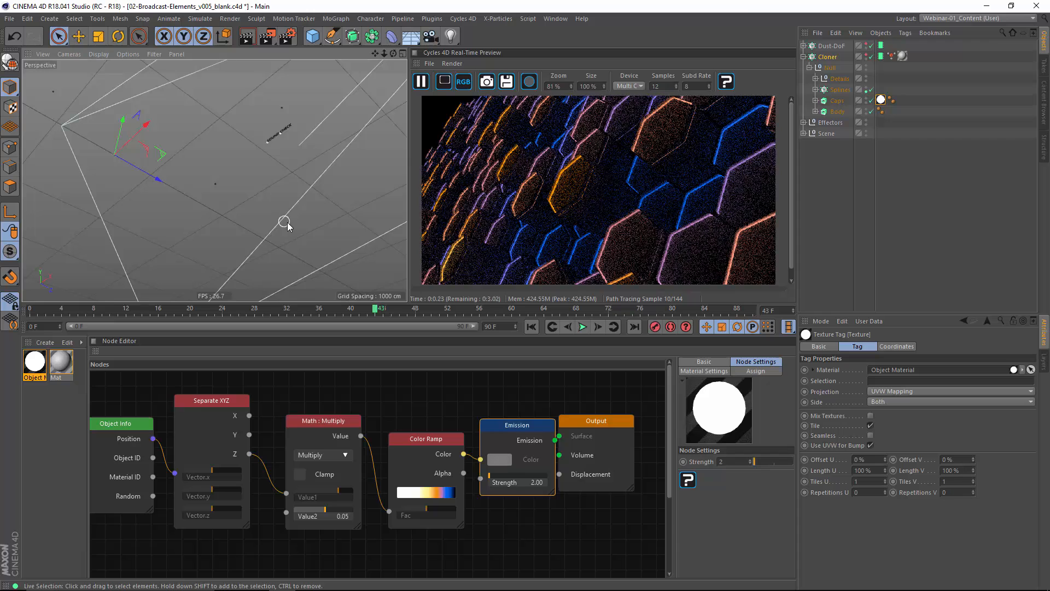
- Deselect all objects and create a new Cycles 4D Object Material
click(828, 169)
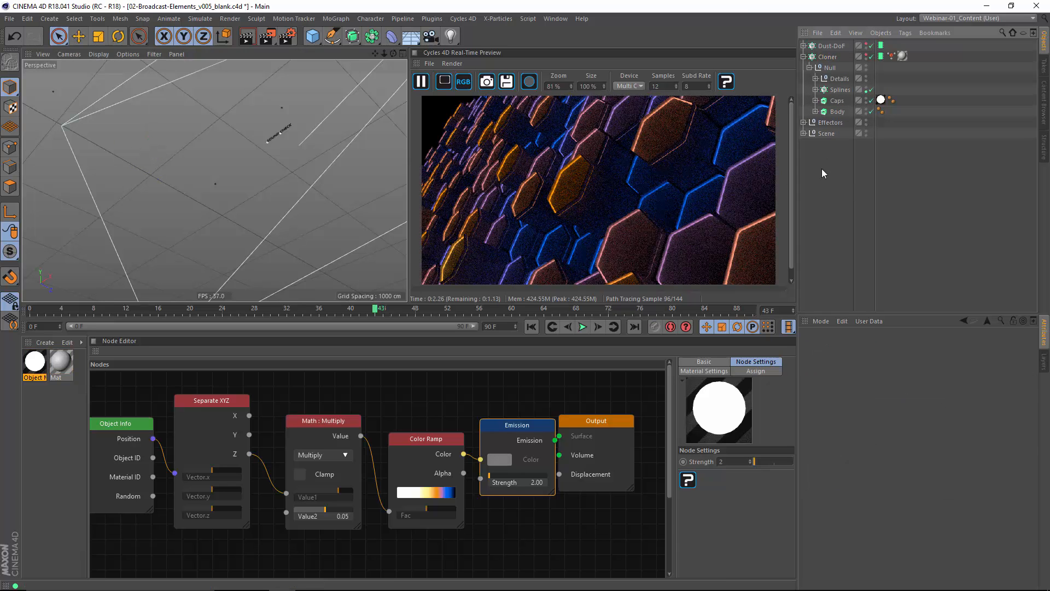
click(37, 399)
click(45, 342)
mouse_move(87, 382)
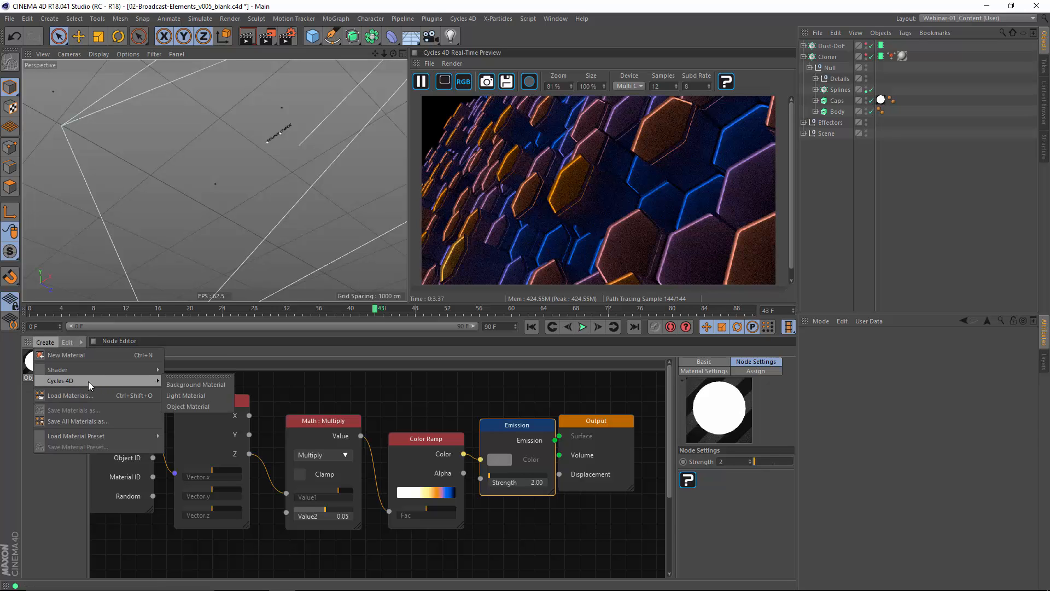
click(166, 409)
click(43, 380)
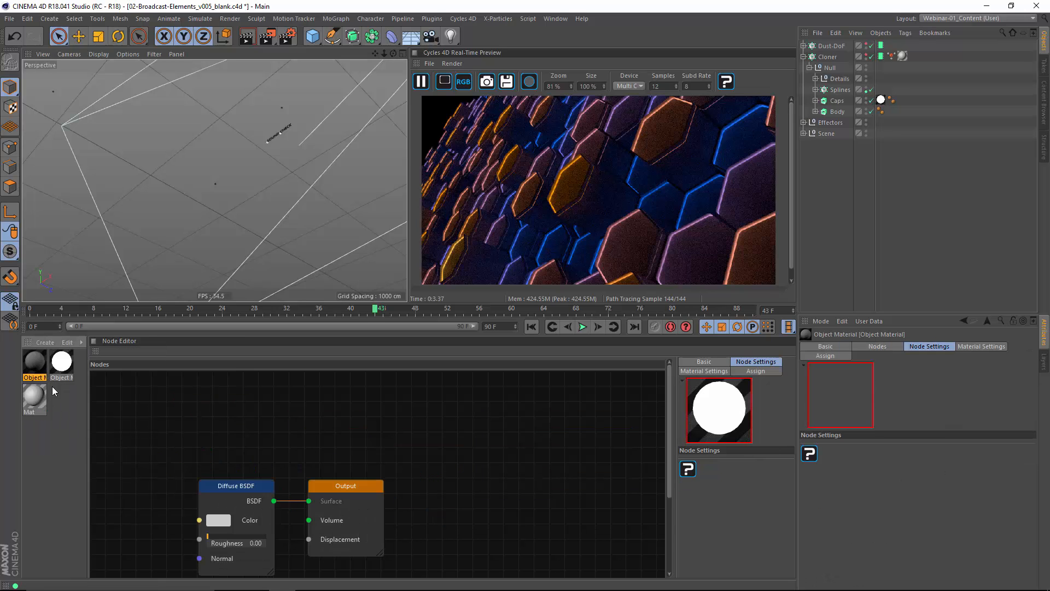
- Replace the new material's Diffuse BSDF node with a Glossy BSDF wired to the Output's Surface
right_click(370, 435)
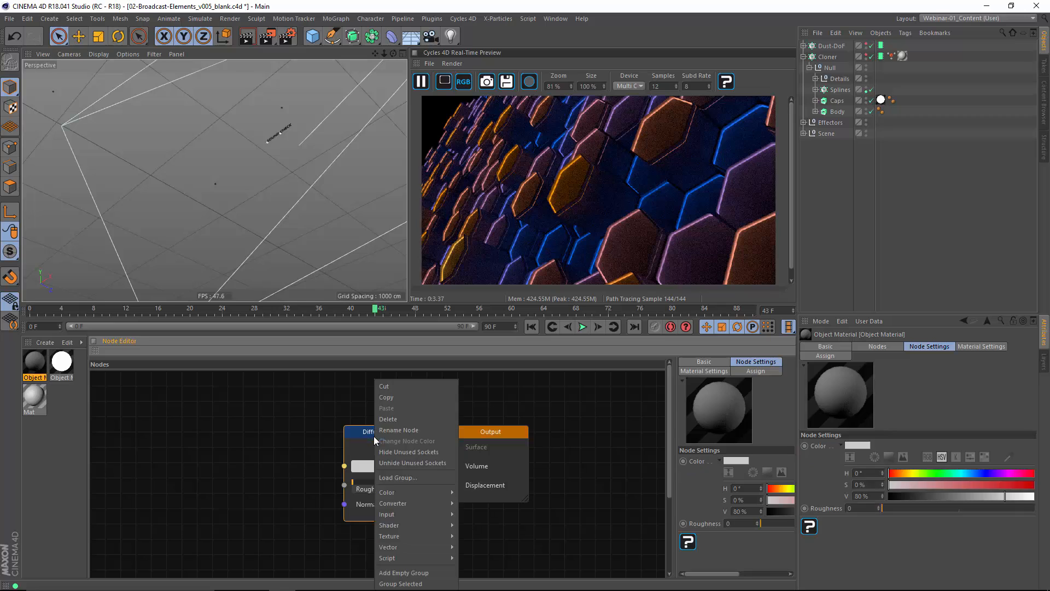
click(394, 419)
right_click(306, 417)
mouse_move(359, 531)
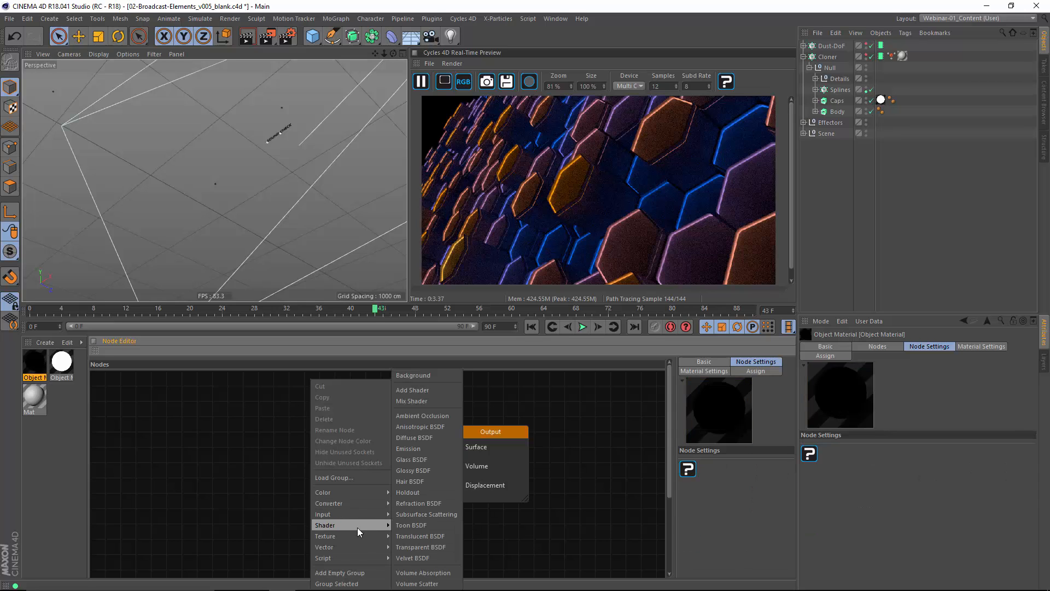
click(413, 470)
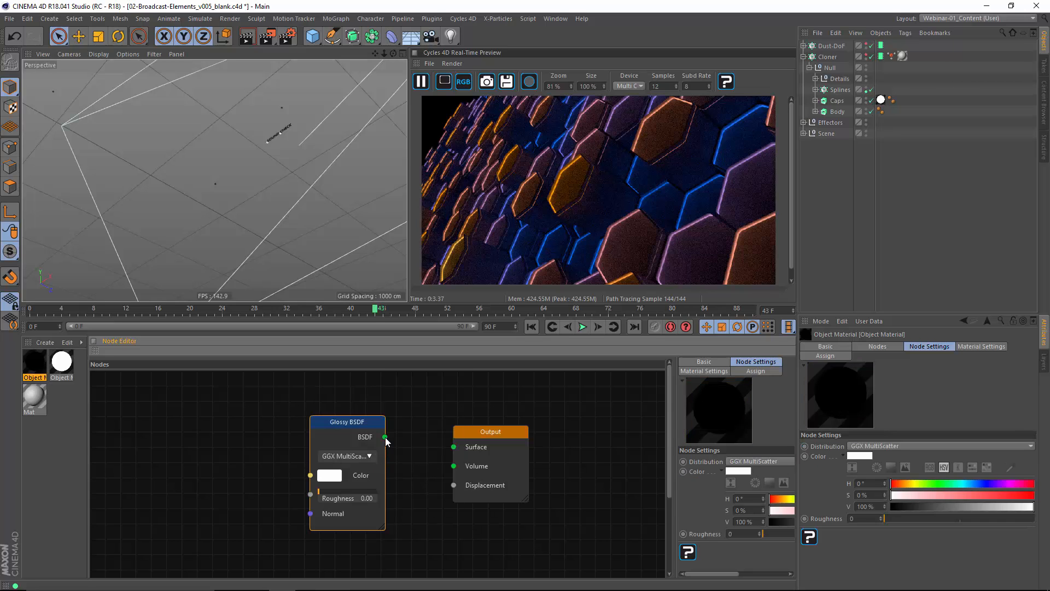
drag(386, 437, 456, 456)
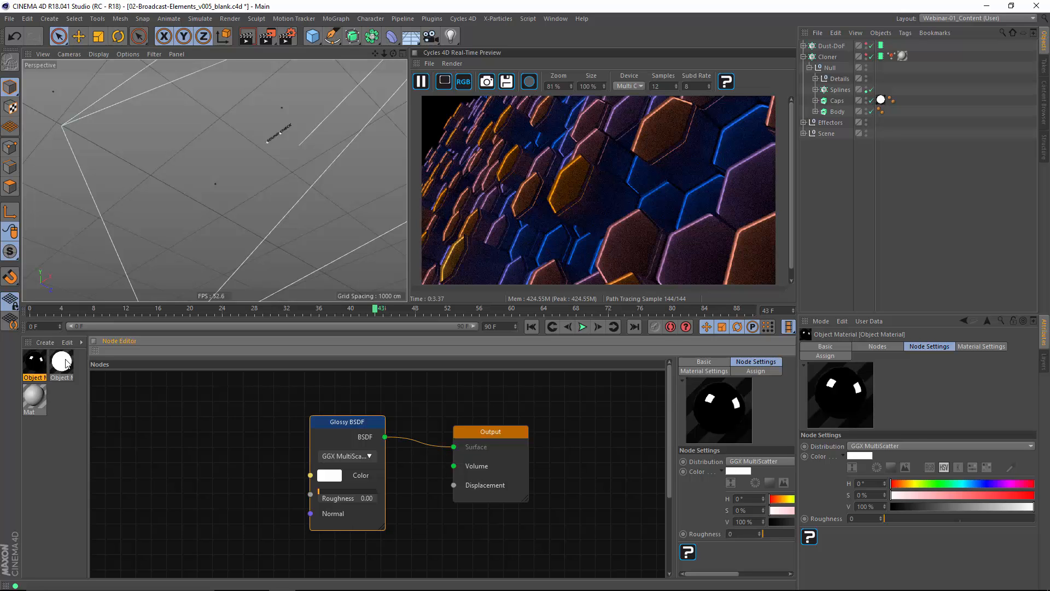
- Apply the glossy material to the Body object and set the Glossy BSDF's Roughness to 0.1
drag(33, 368, 842, 180)
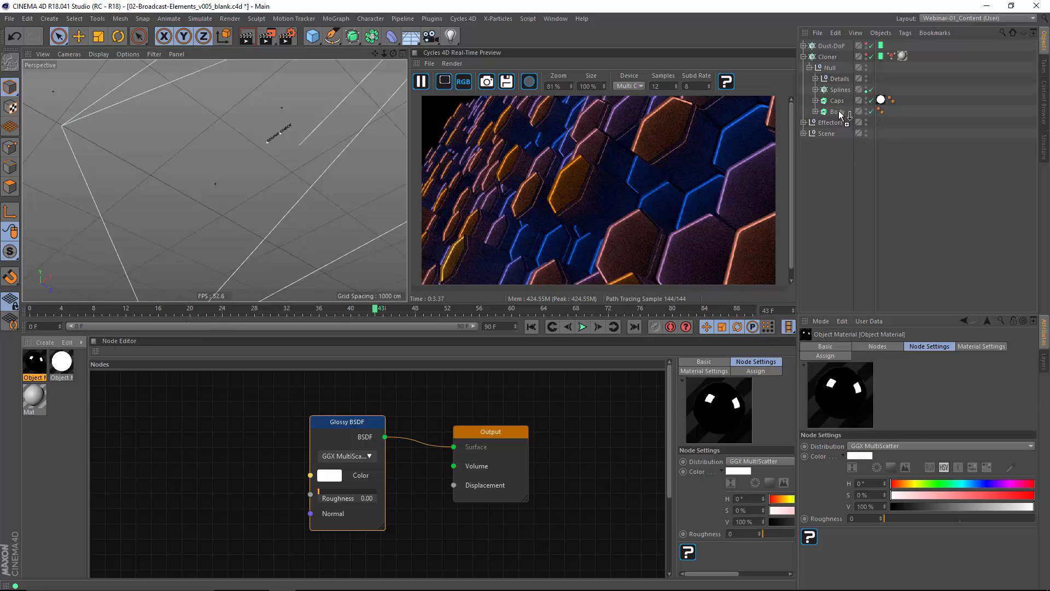
drag(841, 113, 842, 113)
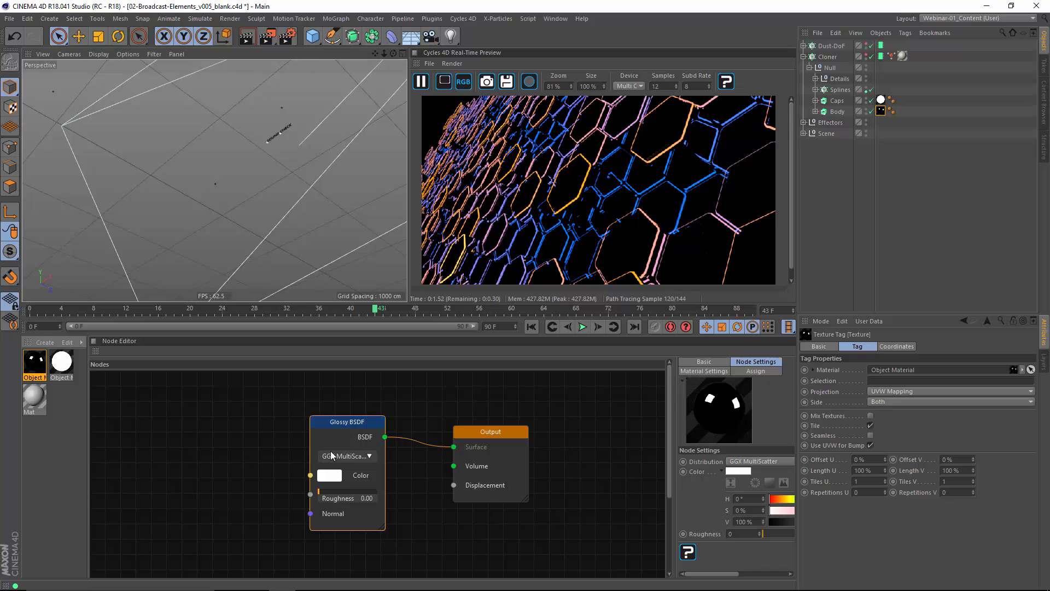
drag(332, 456, 329, 455)
double_click(366, 498)
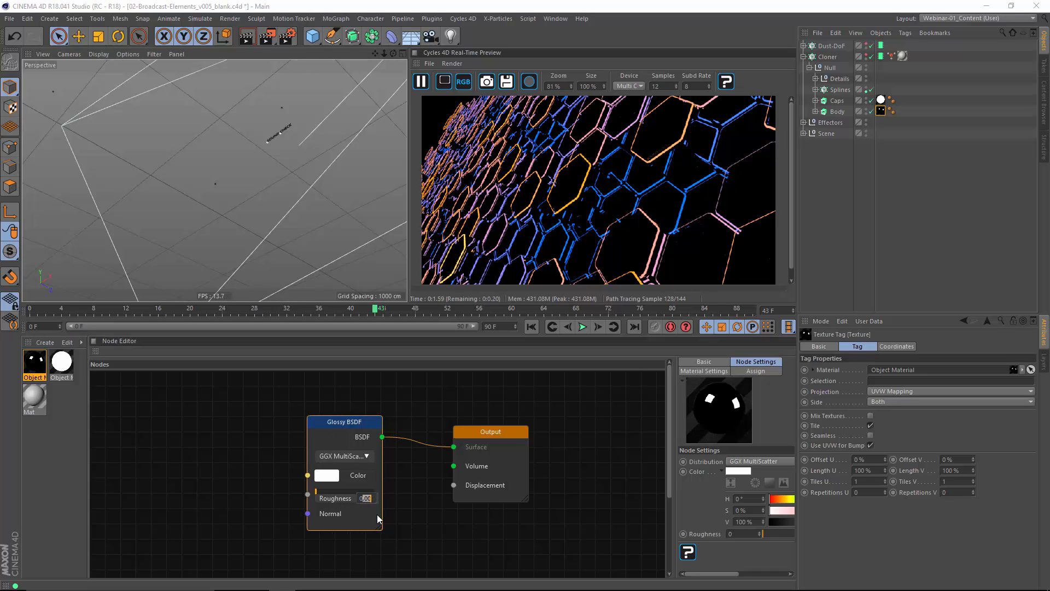
text(0.1)
key(Return)
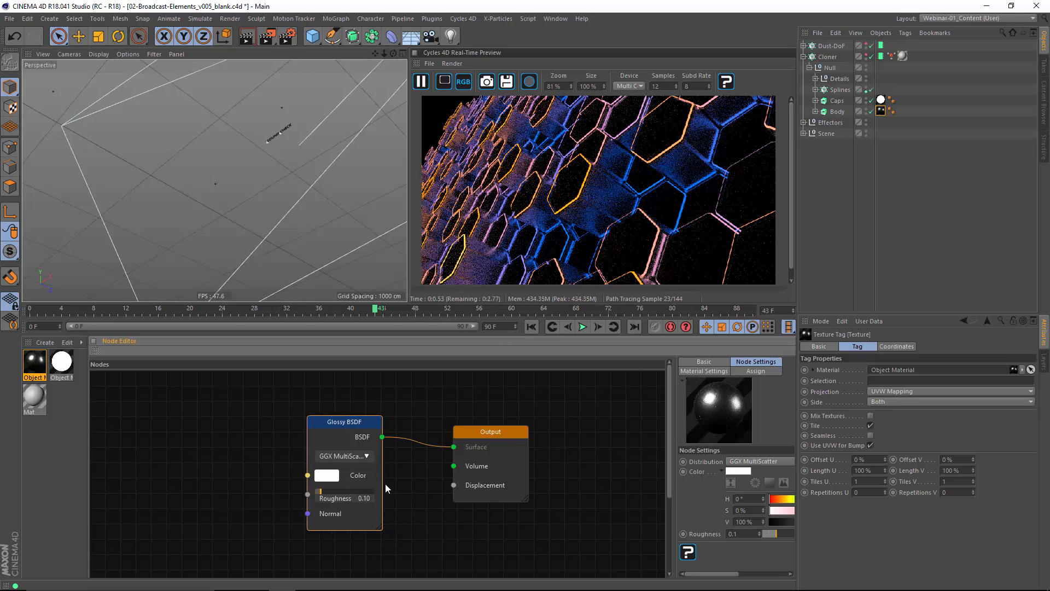
- Expand the Splines cloner and delete the tag on its n-Side spline
click(815, 90)
click(840, 89)
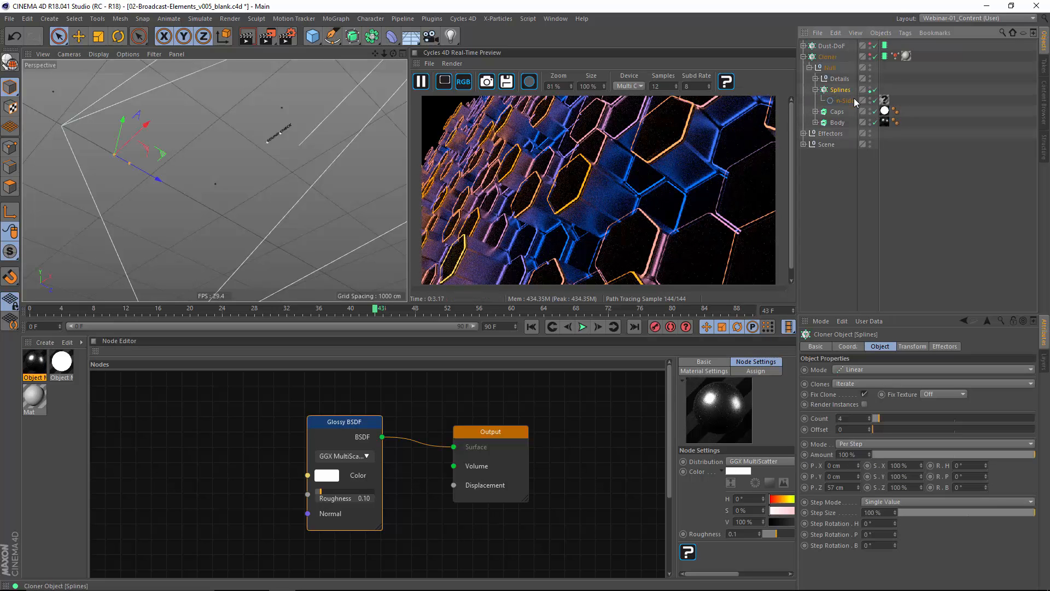
click(885, 101)
key(Delete)
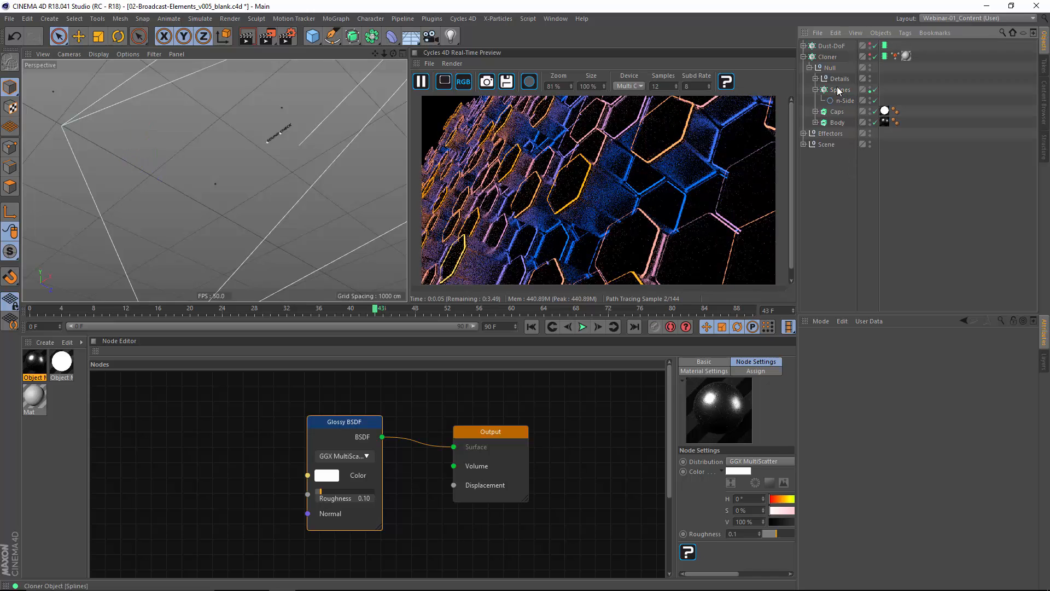
- Copy the Color Ramp node from the caps' emission material
click(62, 402)
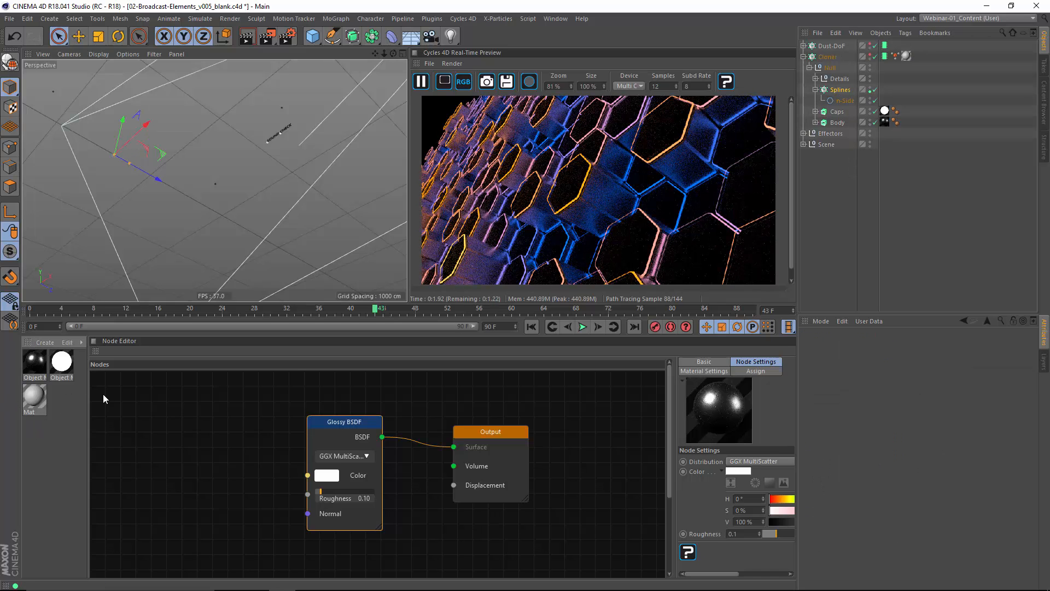
click(36, 403)
click(61, 361)
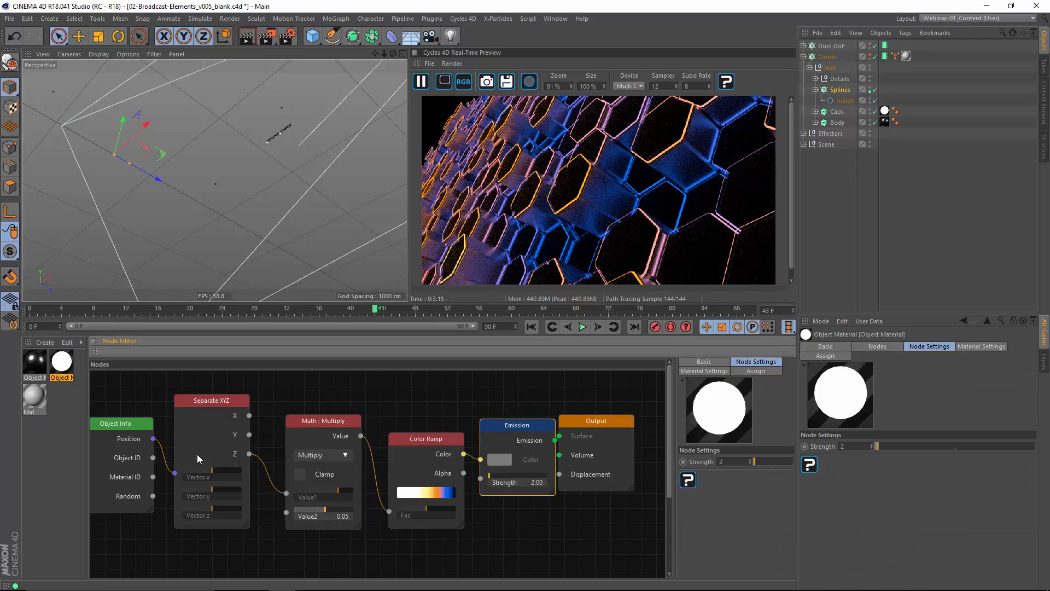
click(405, 523)
right_click(422, 447)
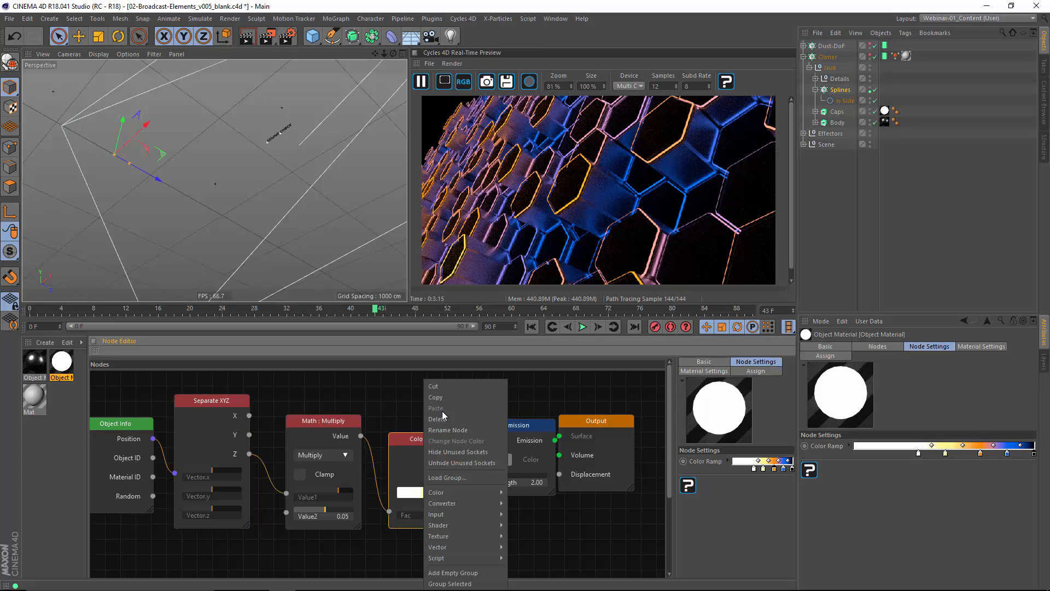
click(377, 398)
click(74, 429)
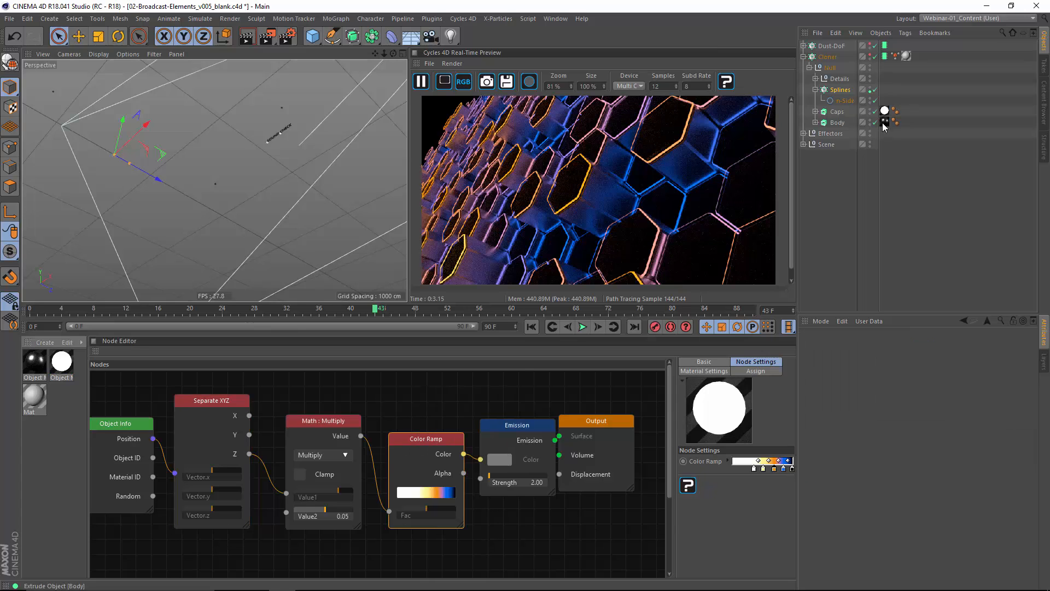
- Add a Cycles 4D cyCurve tag to the Splines cloner
click(840, 89)
right_click(835, 93)
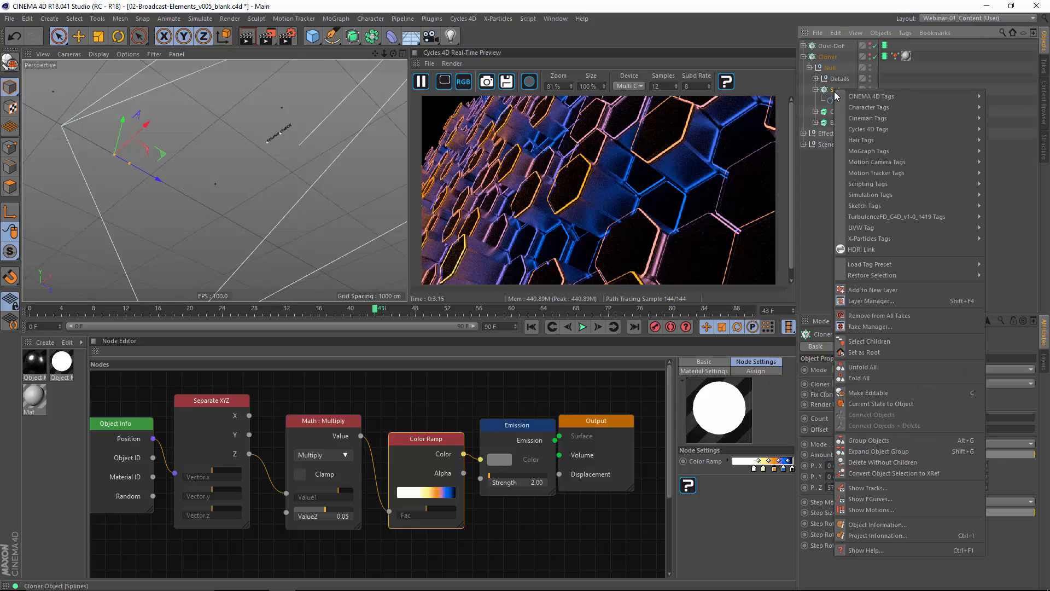
mouse_move(874, 128)
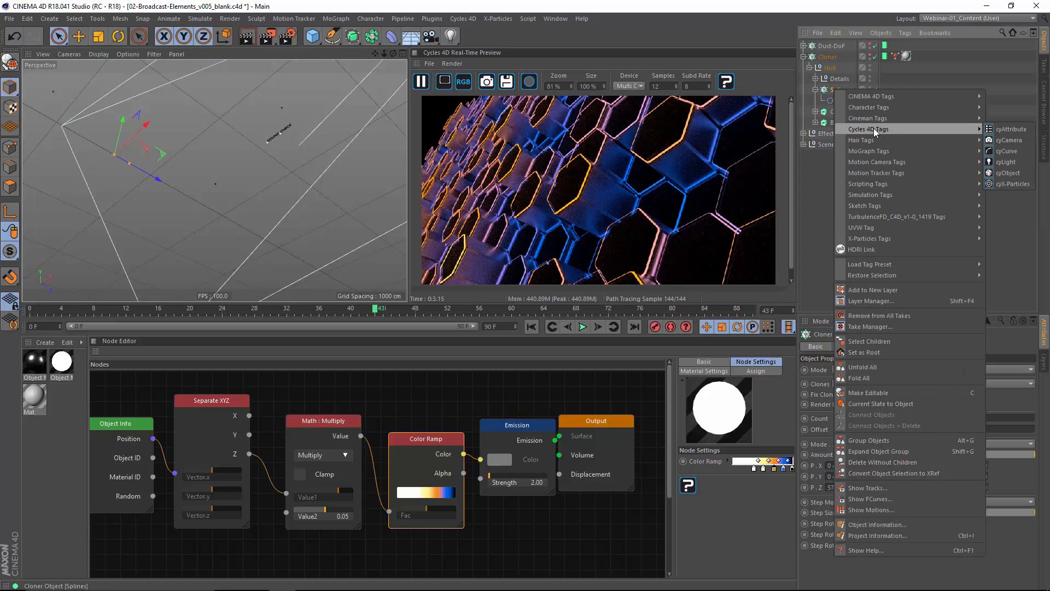
click(1001, 151)
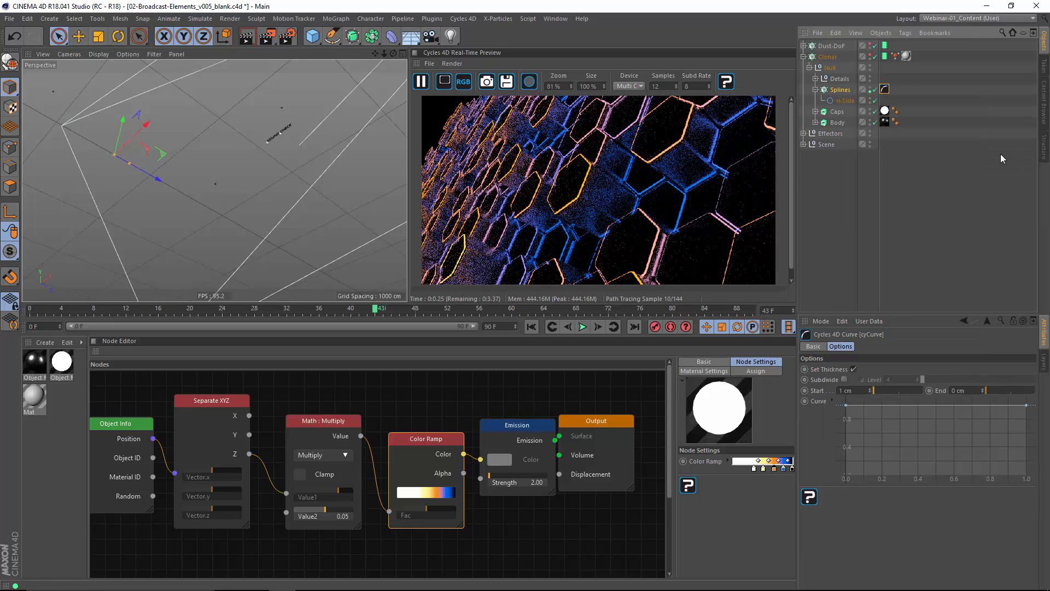
- Deselect the tag and create another Cycles 4D Object Material for the splines
click(58, 417)
click(46, 343)
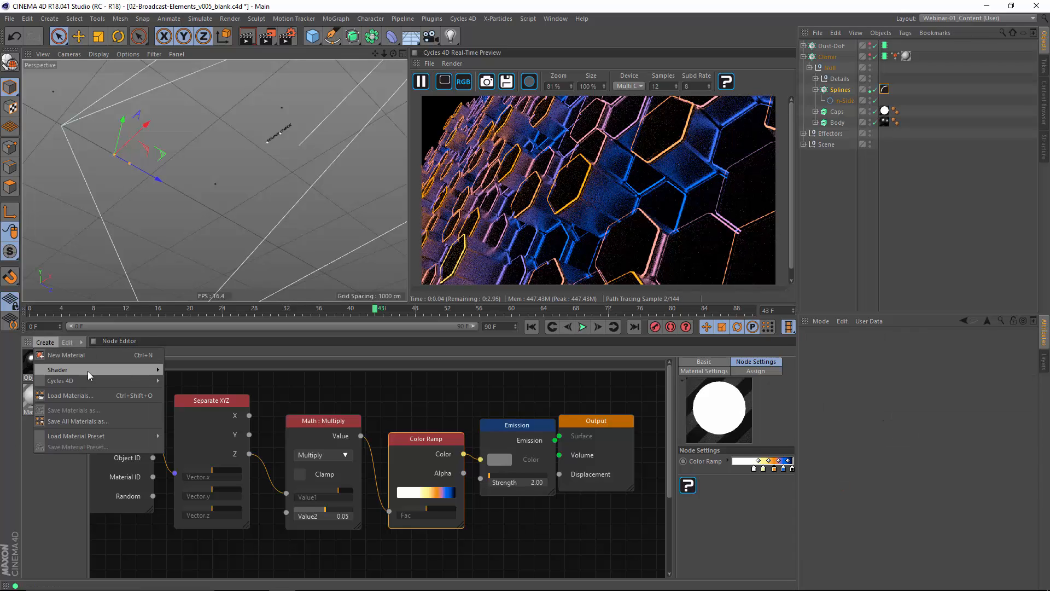
mouse_move(137, 381)
click(187, 407)
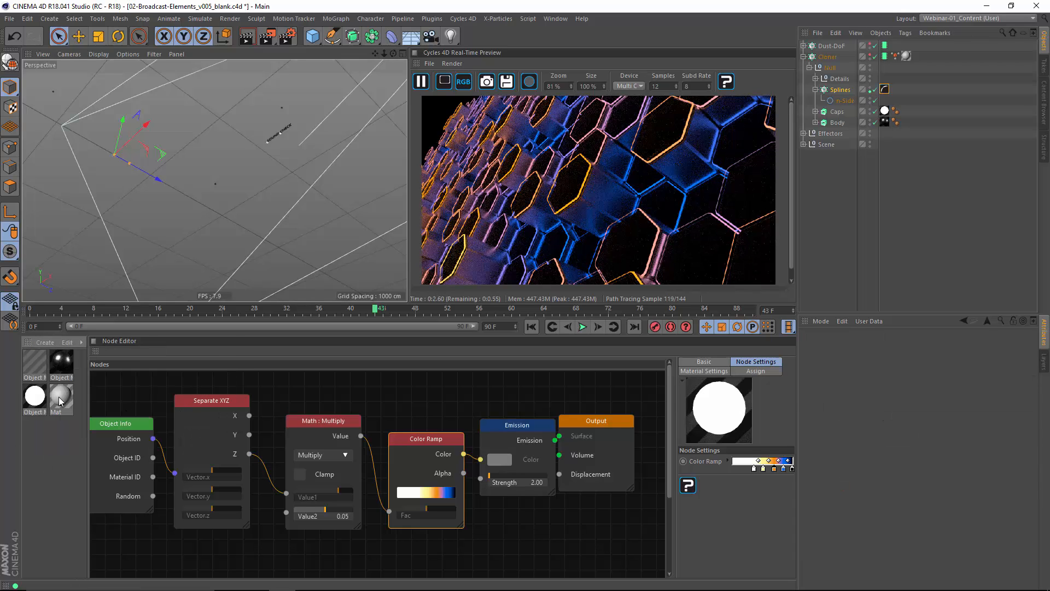
alt+middle_drag(379, 468, 540, 430)
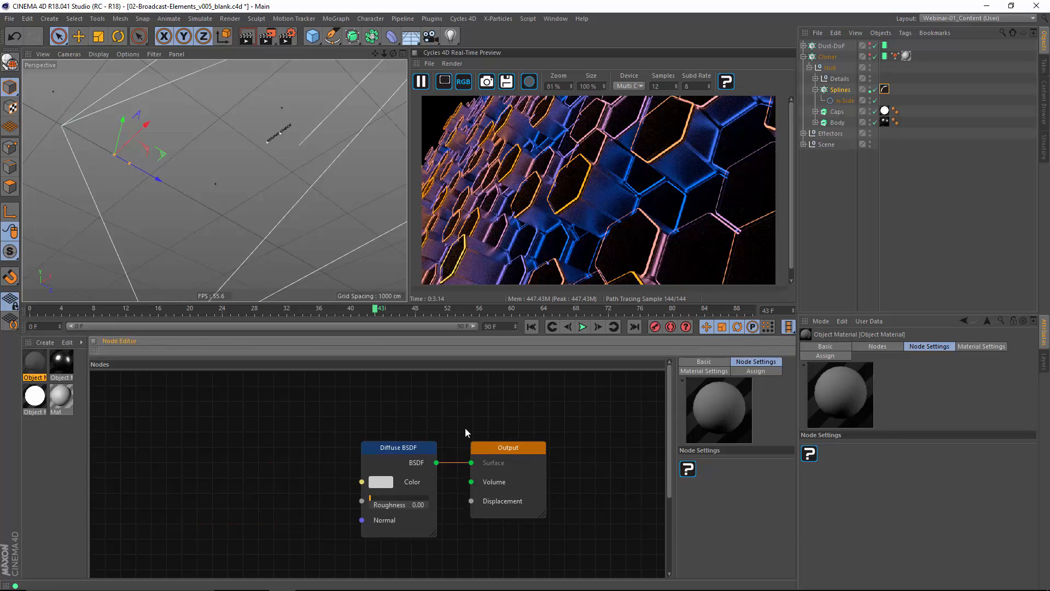
- Replace the new material's Diffuse BSDF with an Emission node wired to the Output's Surface, and rearrange both nodes
click(401, 446)
right_click(402, 446)
click(435, 420)
right_click(350, 437)
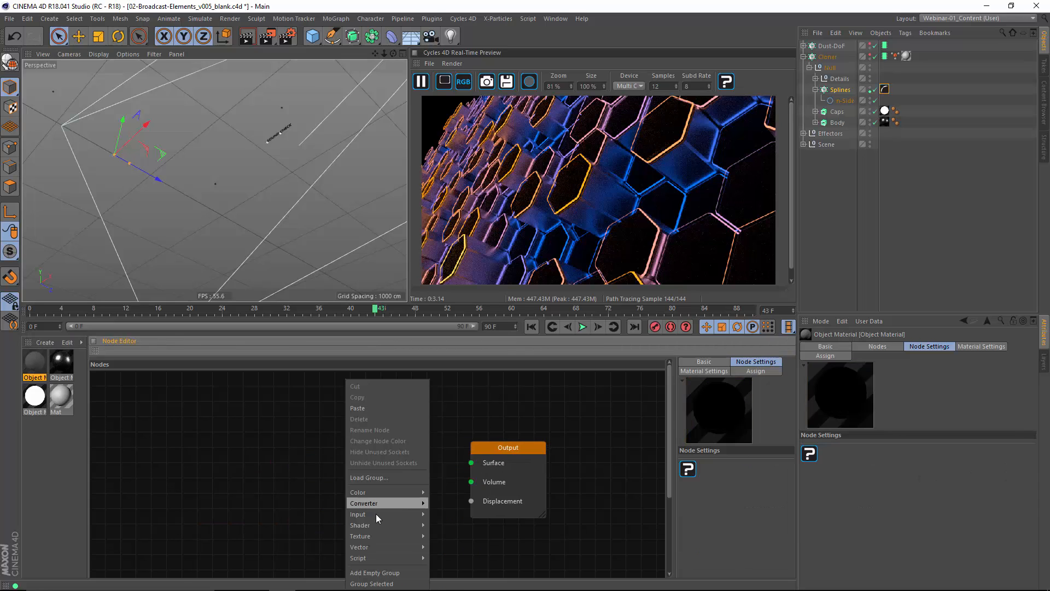
mouse_move(383, 526)
click(447, 449)
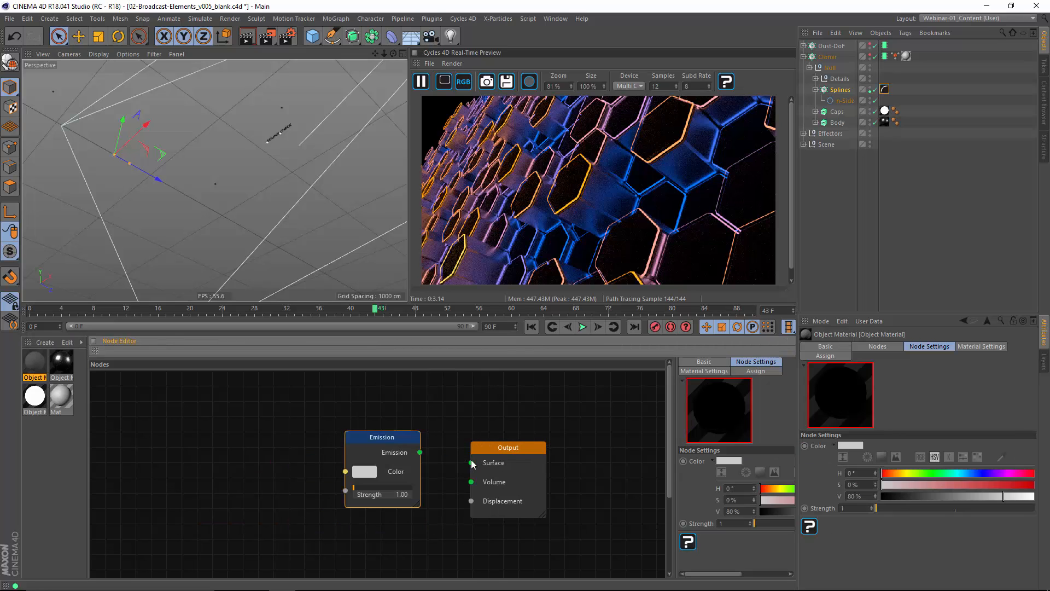
drag(466, 465, 470, 464)
drag(519, 448, 553, 428)
drag(393, 438, 428, 433)
- Paste the copied Color Ramp node and connect its Color output to the Emission node's Color
click(270, 451)
right_click(218, 435)
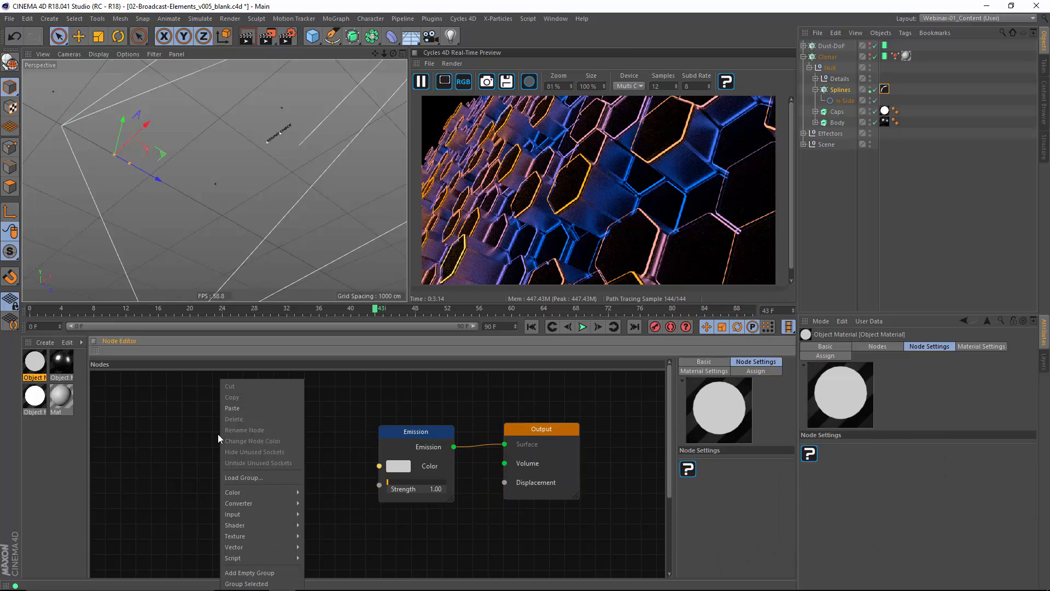
click(236, 412)
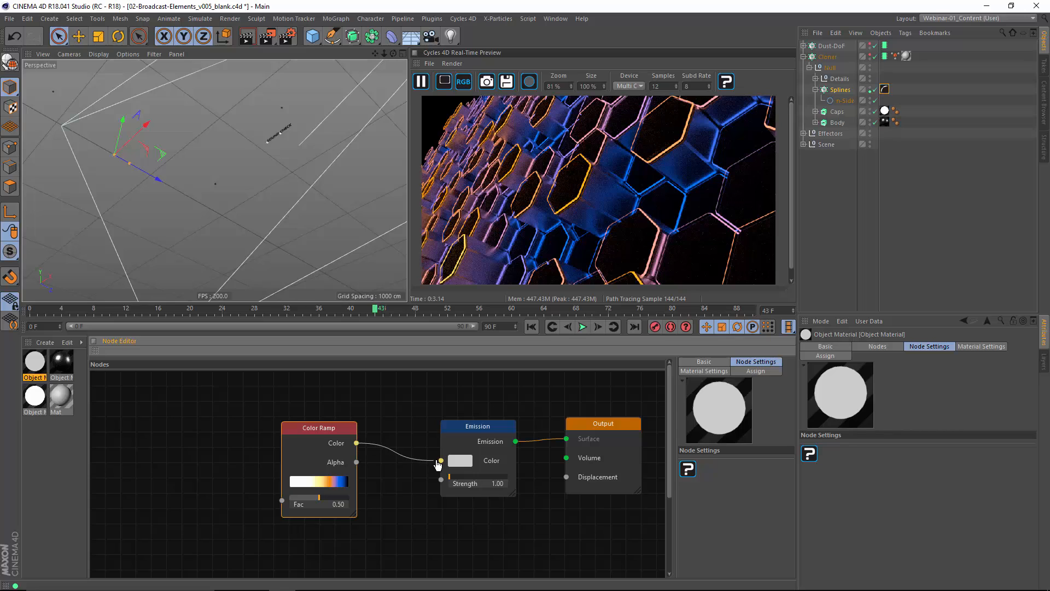
drag(437, 465, 439, 462)
- Add a Hair Info node and connect its Intercept output to the Color Ramp's Fac input
right_click(230, 412)
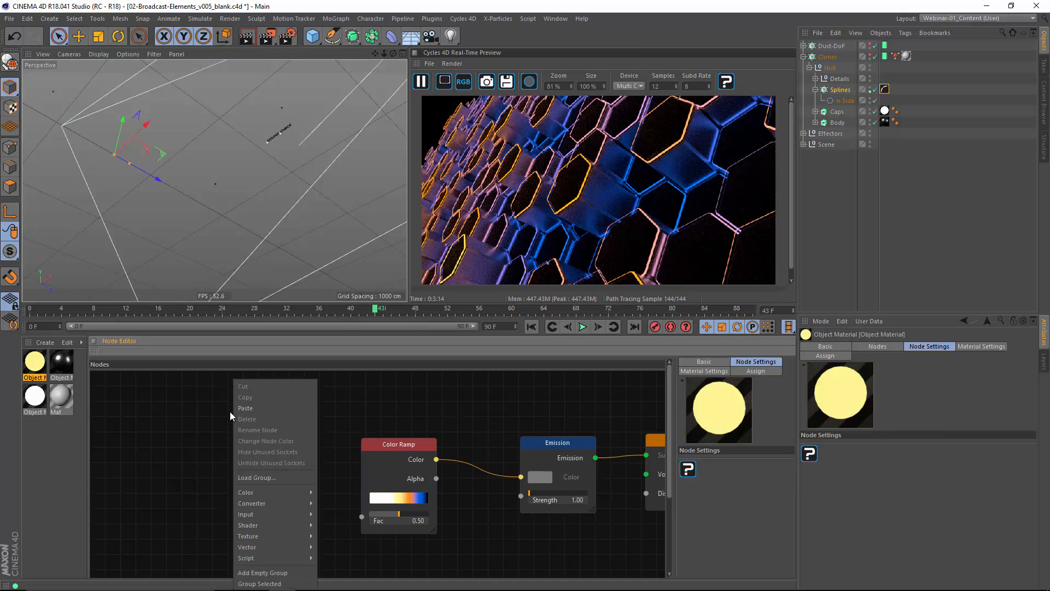
mouse_move(267, 504)
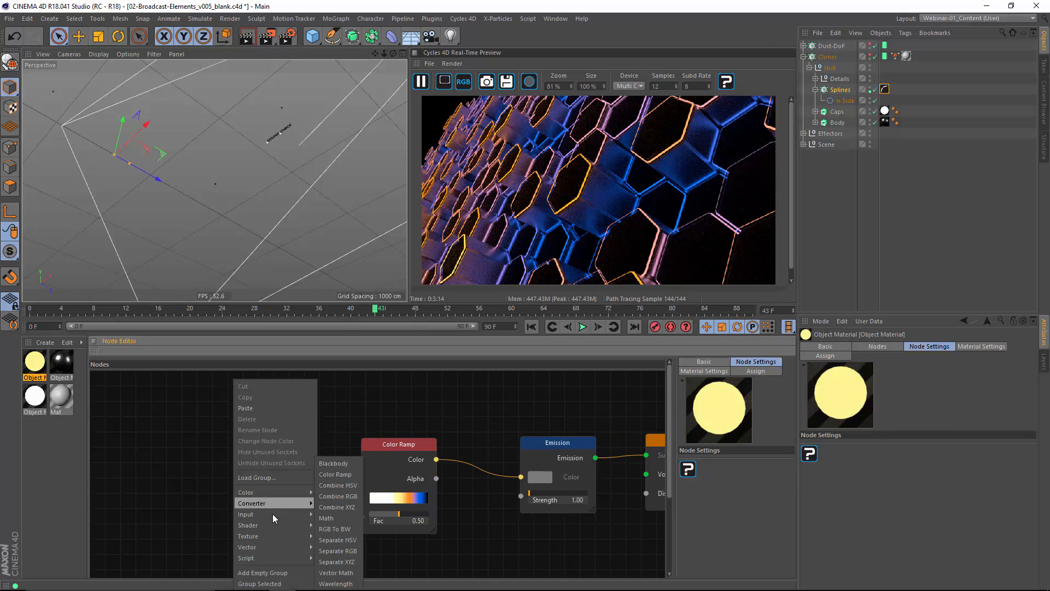
click(339, 464)
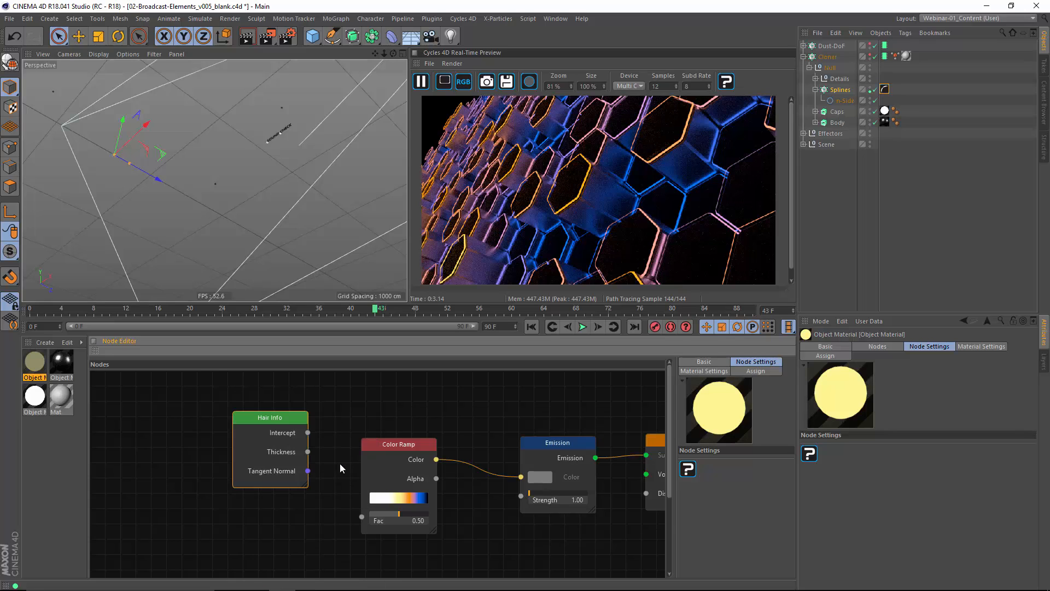
drag(286, 442, 225, 431)
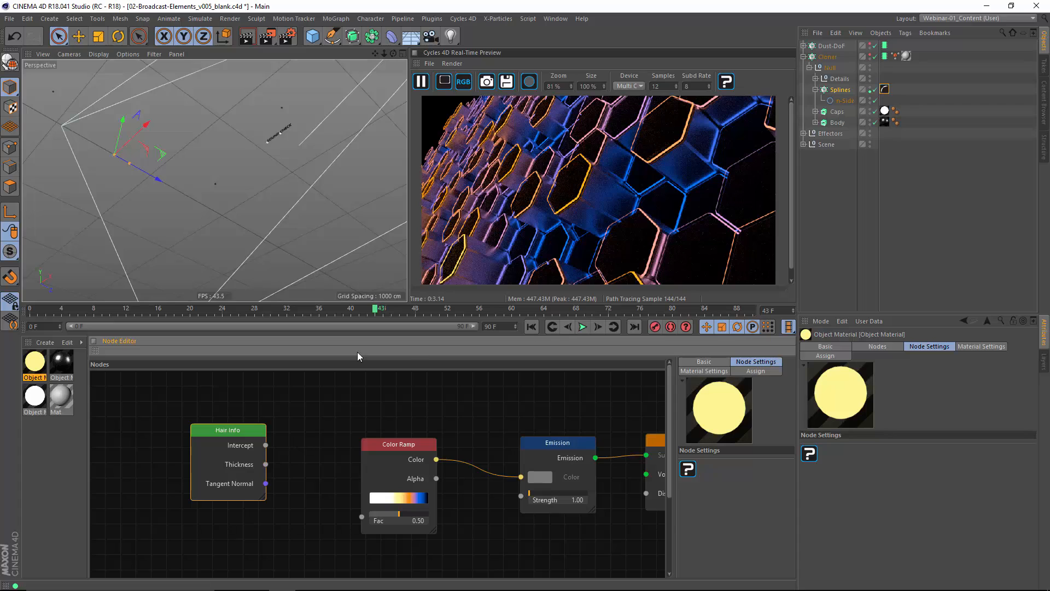
drag(266, 445, 362, 517)
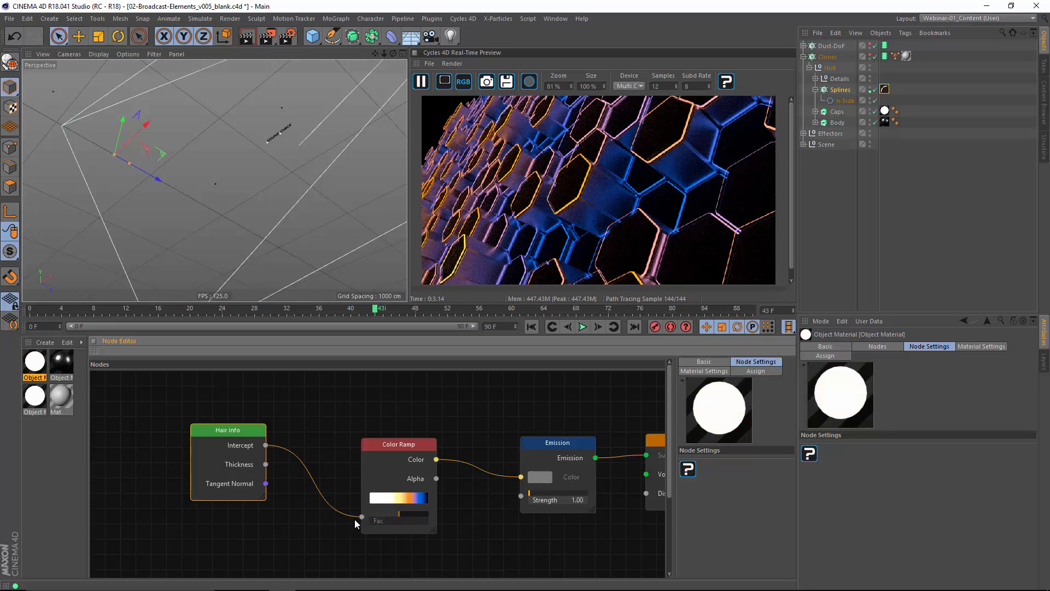
click(377, 424)
- Apply the Hair Info emission material to the Splines cloner and disable the Caps and Body objects
drag(41, 365, 850, 191)
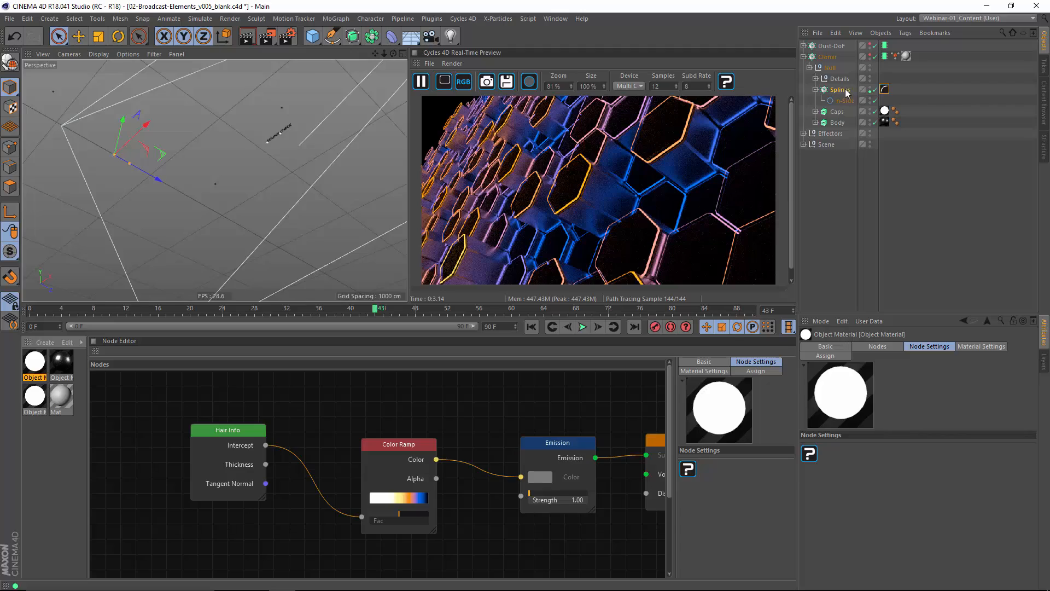
drag(846, 93, 845, 91)
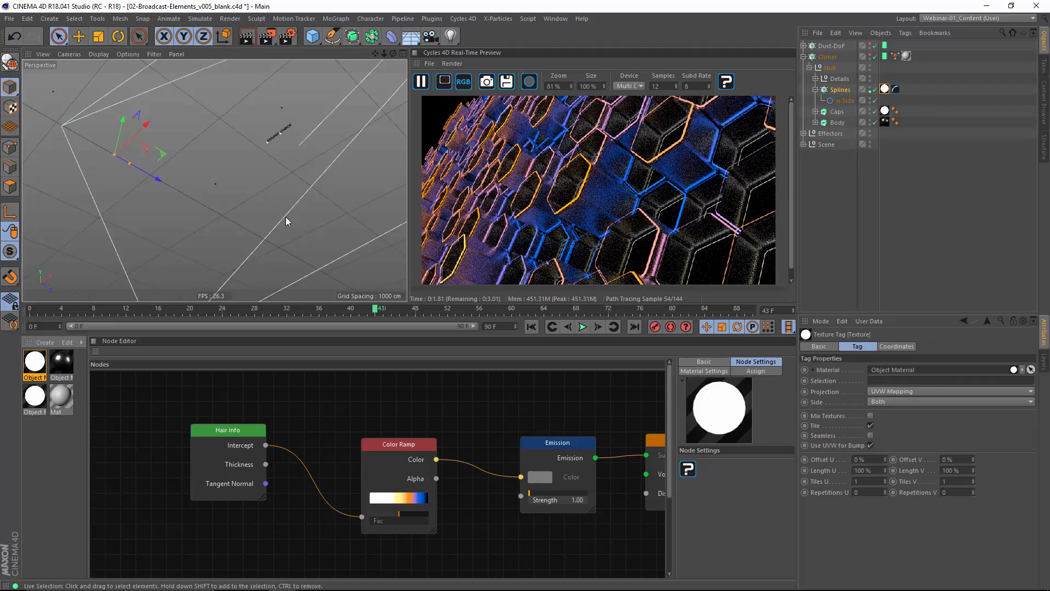
click(875, 112)
click(875, 122)
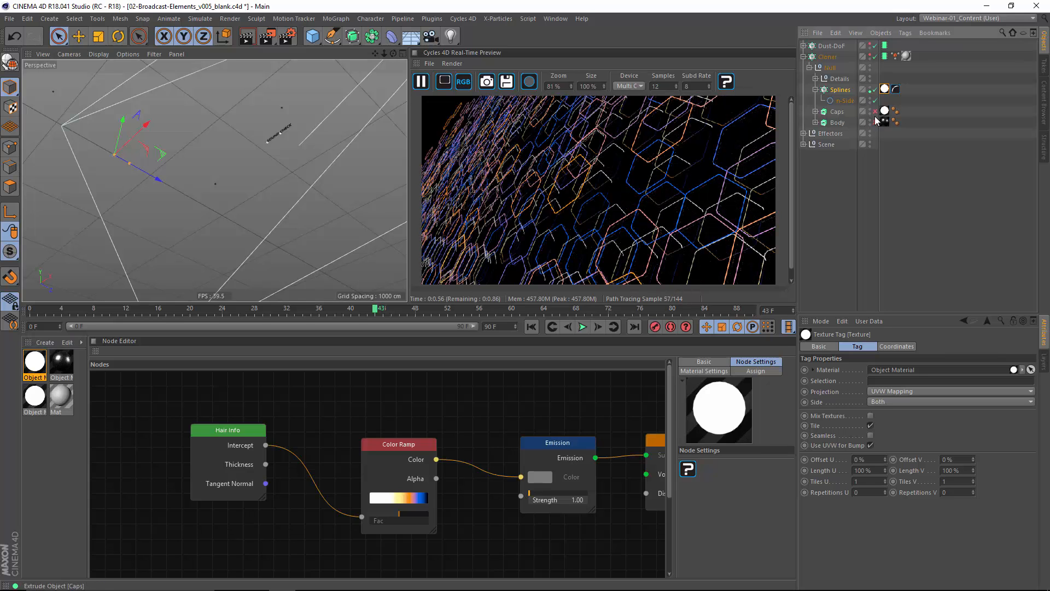
- Reduce the splines' Color Ramp to two knots running from orange (H 23°, S 100%) to blue
click(402, 453)
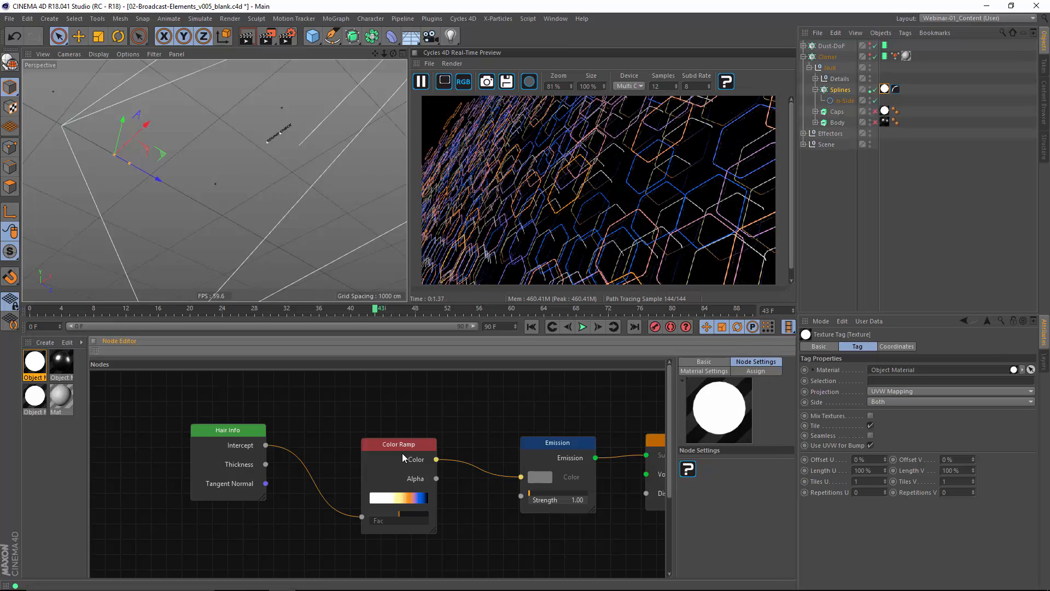
drag(759, 469, 701, 468)
double_click(736, 469)
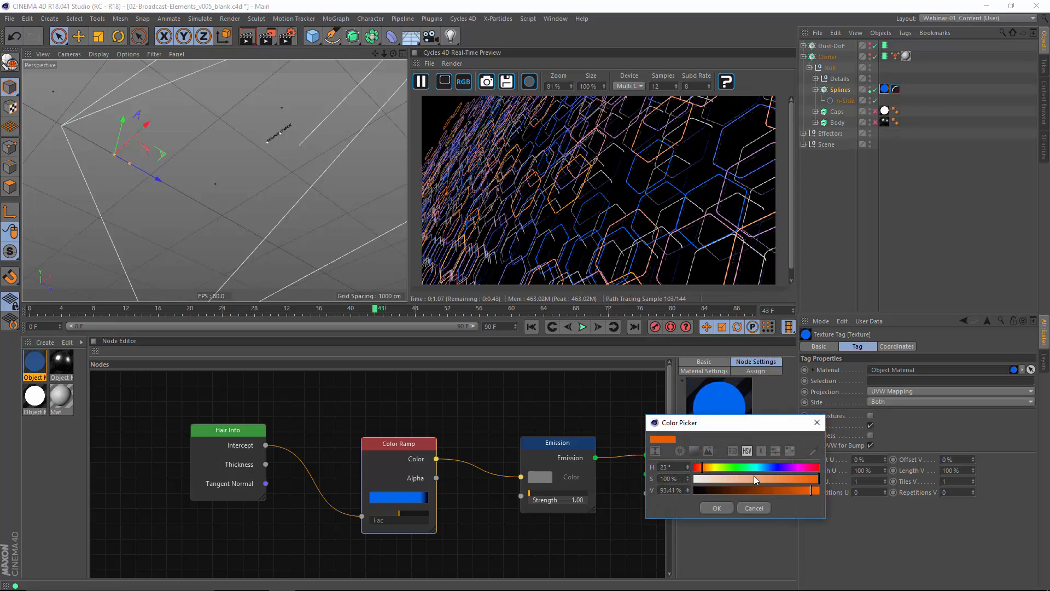
click(717, 508)
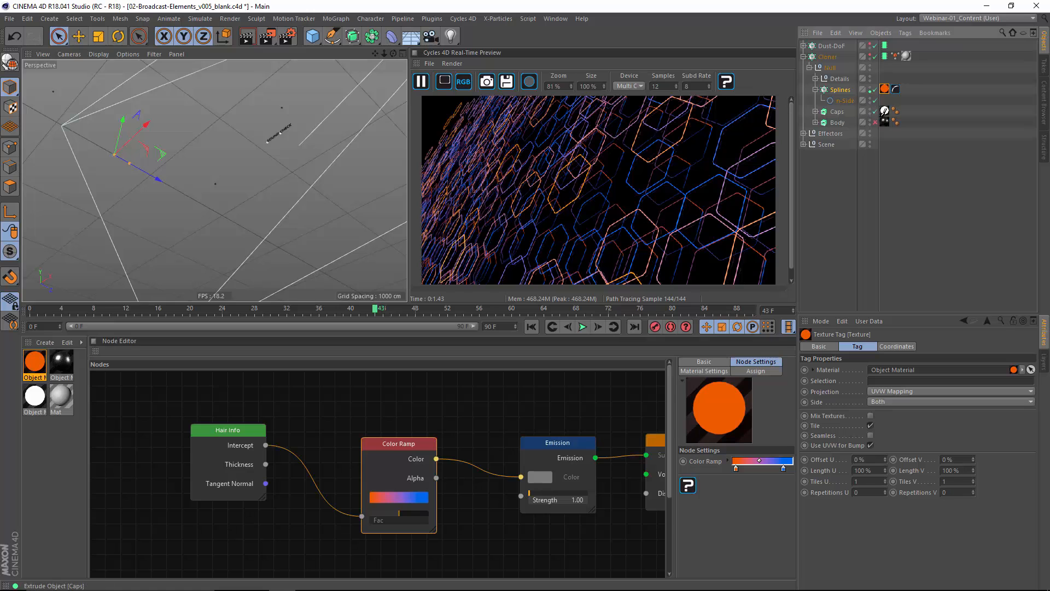
- Apply the white Z-driven emission material to the Dust-DoF cloner
click(861, 195)
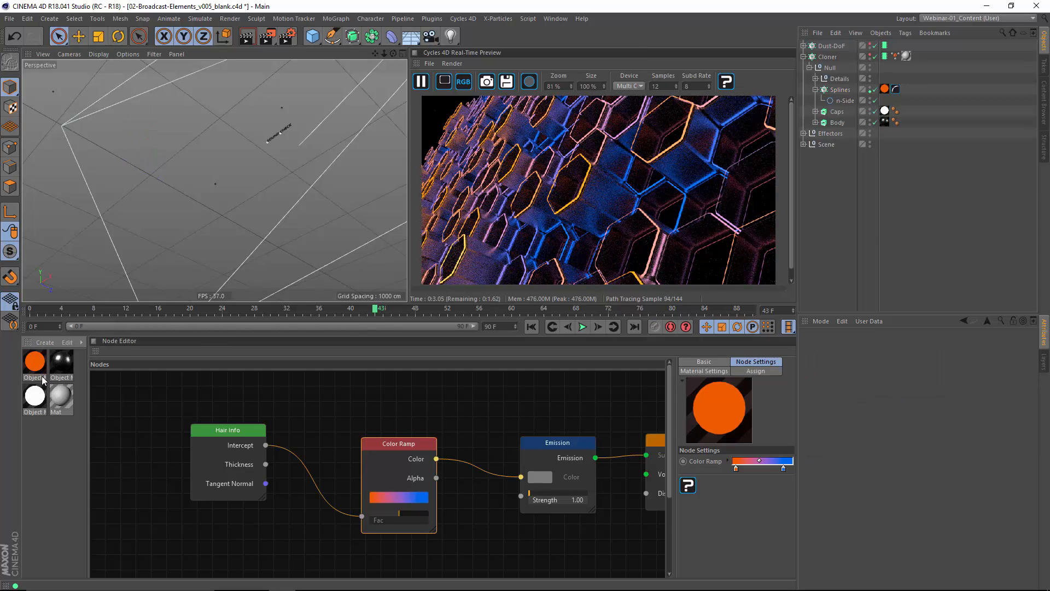
click(34, 396)
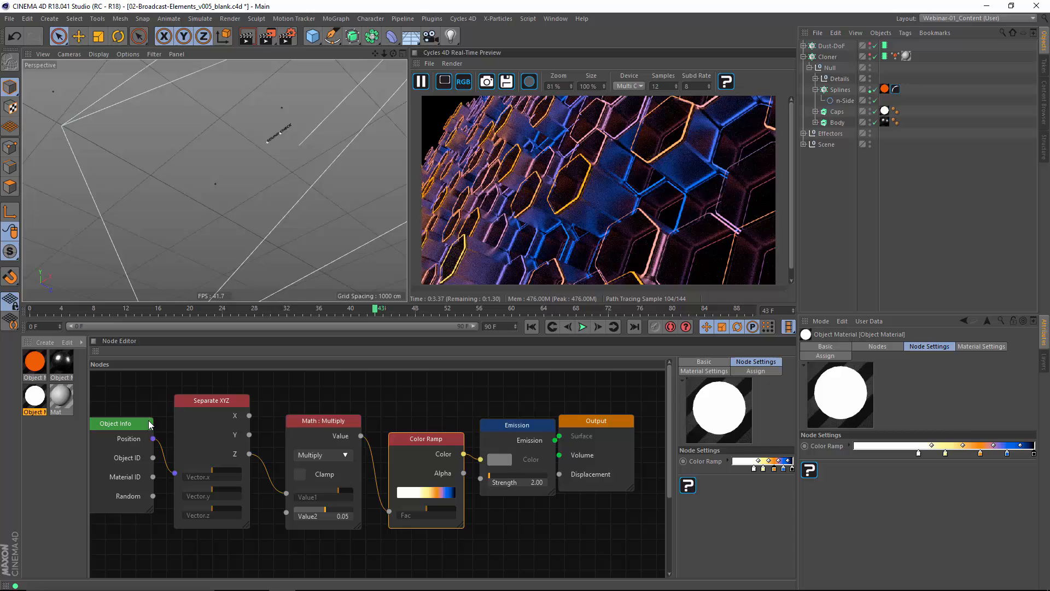
alt+click(870, 46)
click(831, 47)
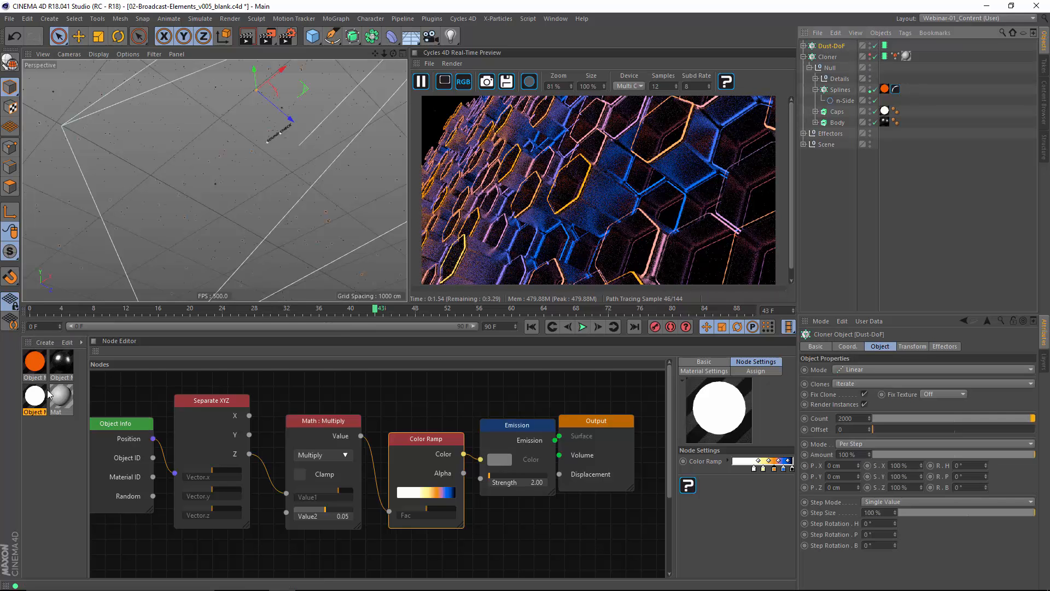
drag(35, 396, 881, 116)
drag(830, 48, 832, 48)
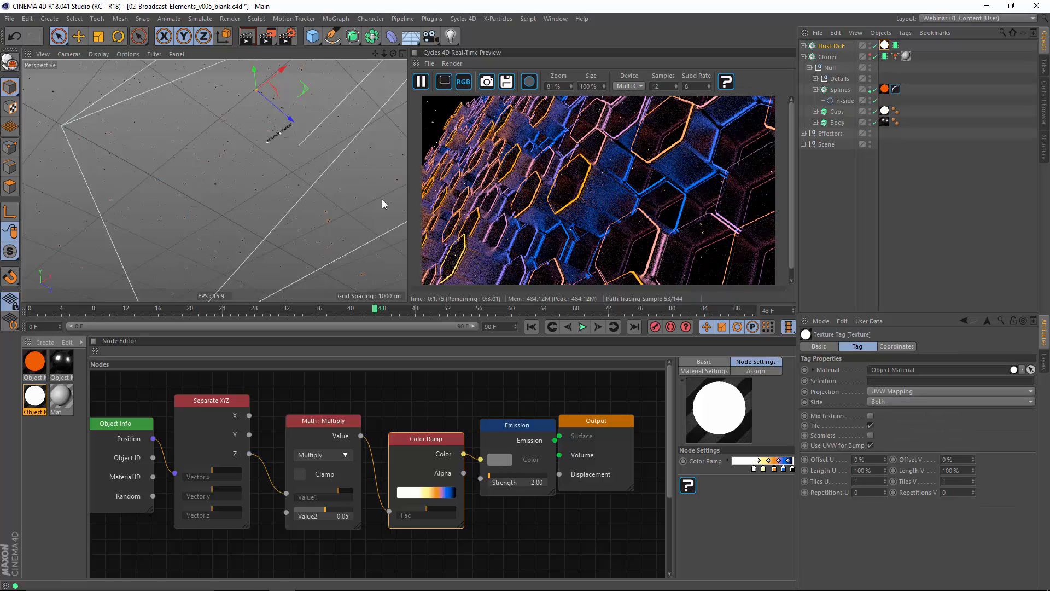
- Look through the Camera in the Scene group and scrub the animation, ending at frame 32
click(805, 145)
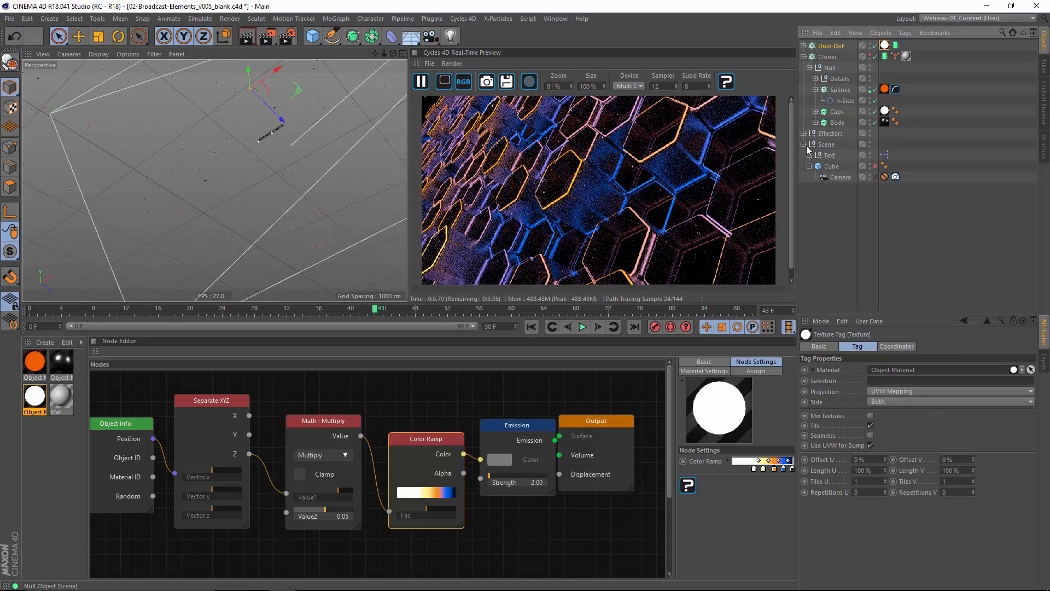
click(840, 177)
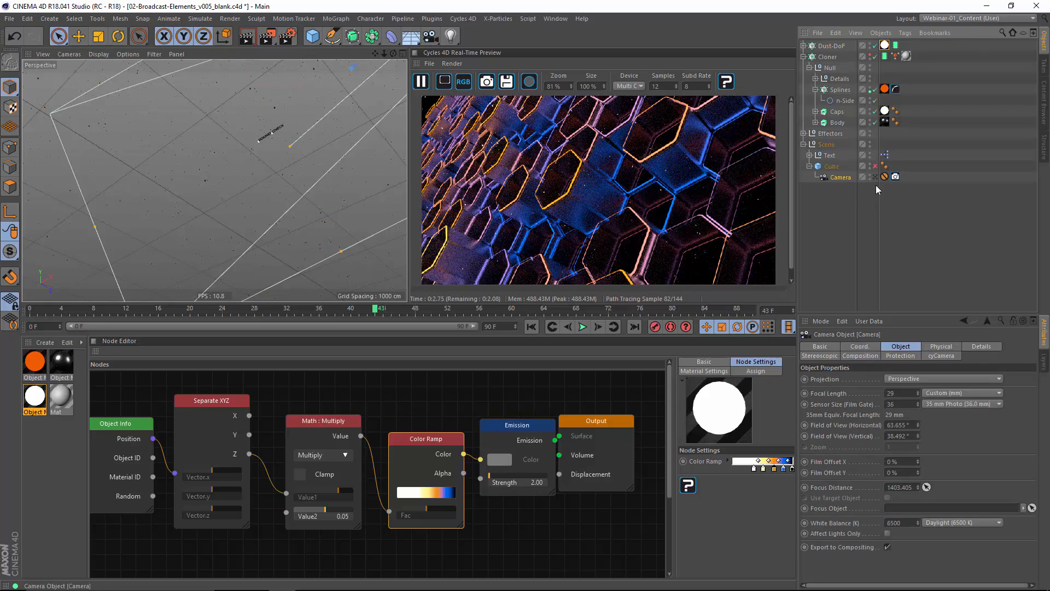
click(875, 177)
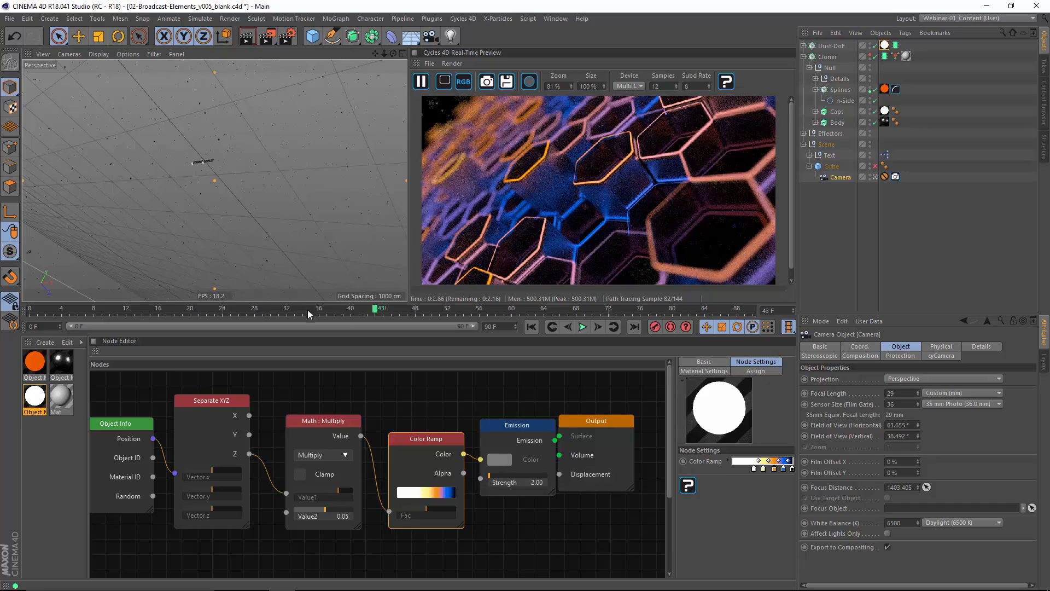
click(265, 308)
drag(177, 309, 552, 310)
drag(682, 299, 289, 321)
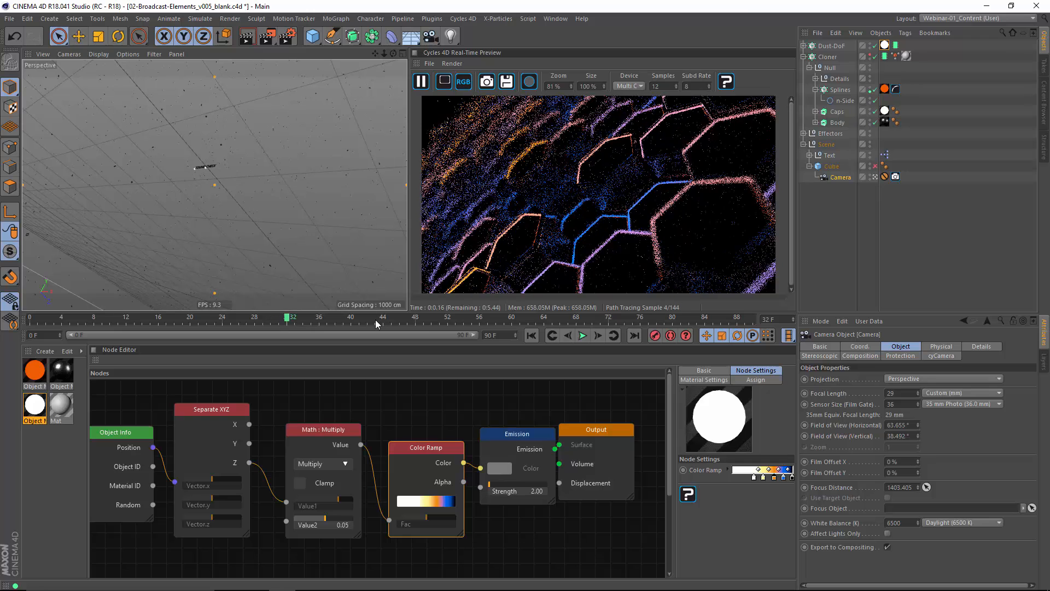
- Review the node setups of the orange Hair Info material and the white Object Info material
click(41, 386)
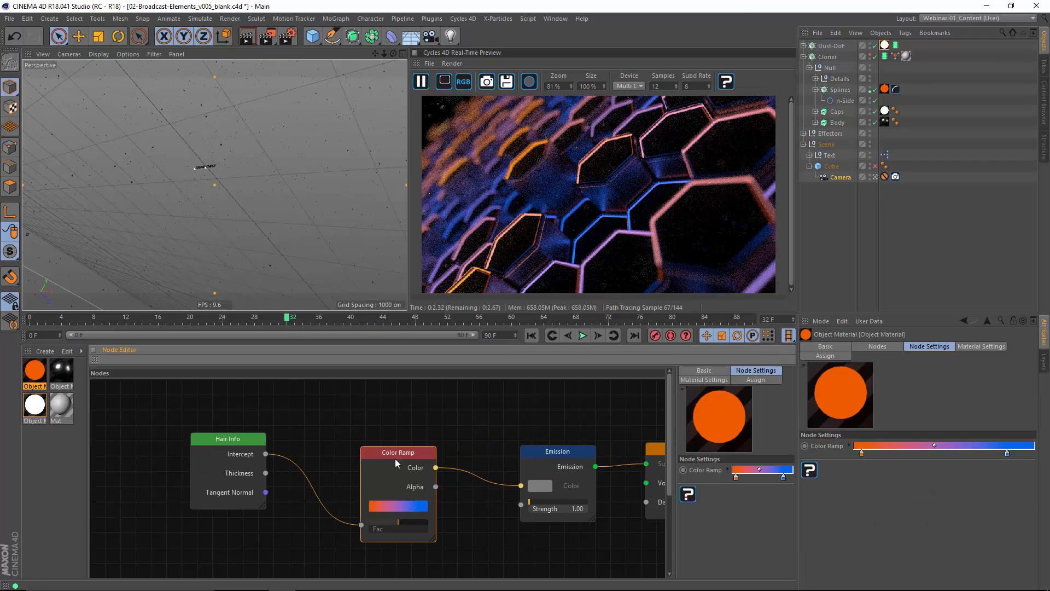
click(35, 405)
click(434, 448)
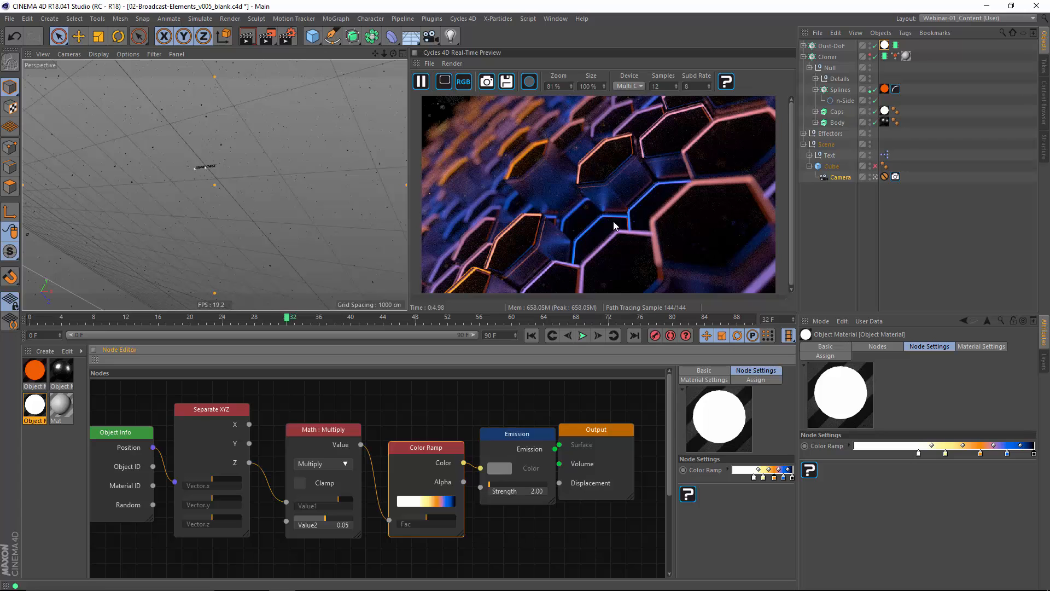
- Switch to the Acrobat slides, advance through the X-Particles part, and preview the 01-Xp-Integration_Trail-Colours video
key(alt+Tab)
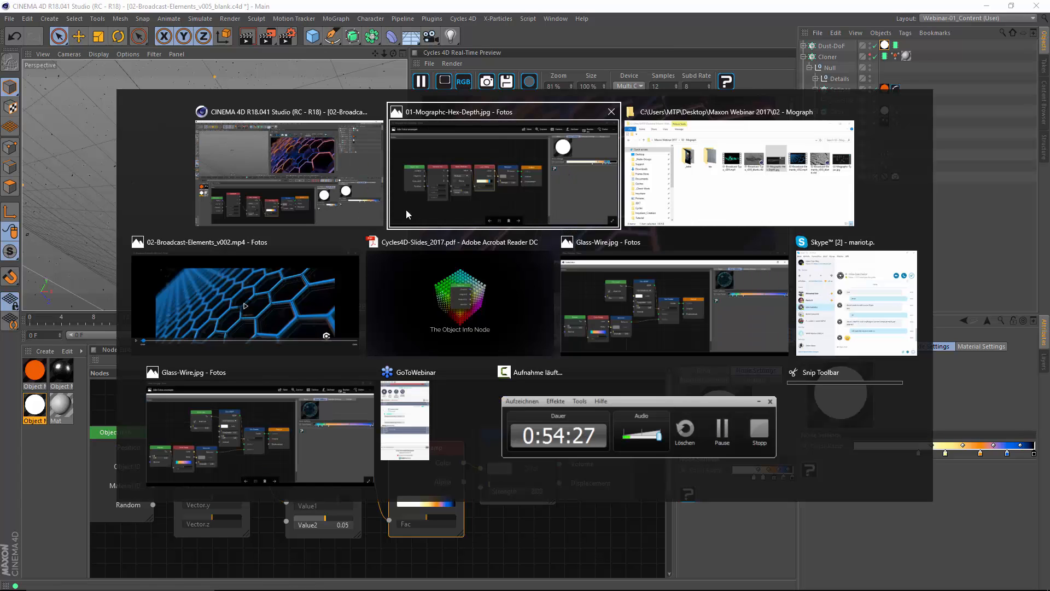
click(545, 338)
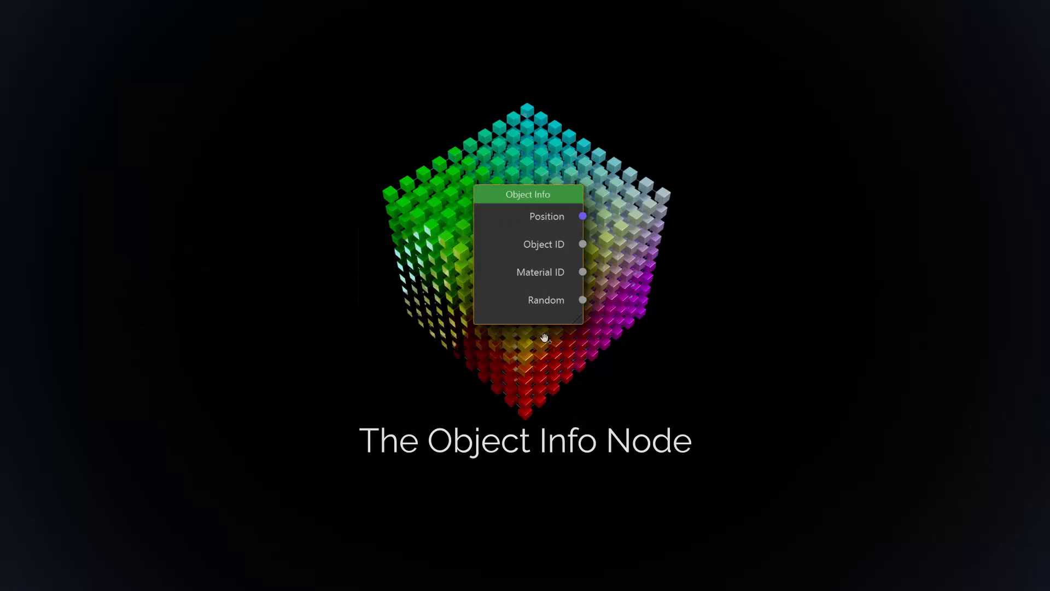
click(685, 404)
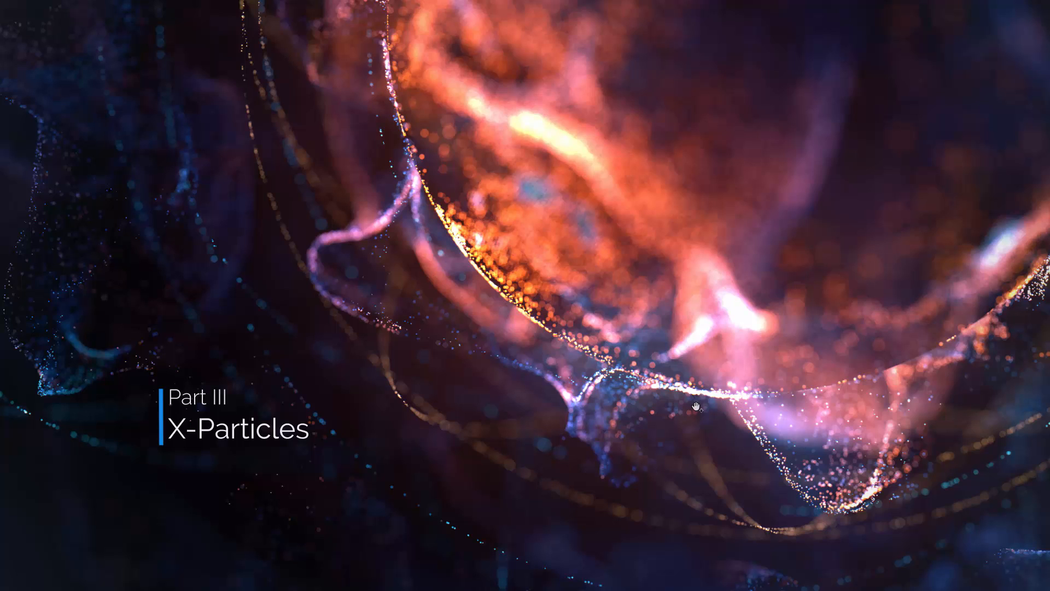
click(696, 406)
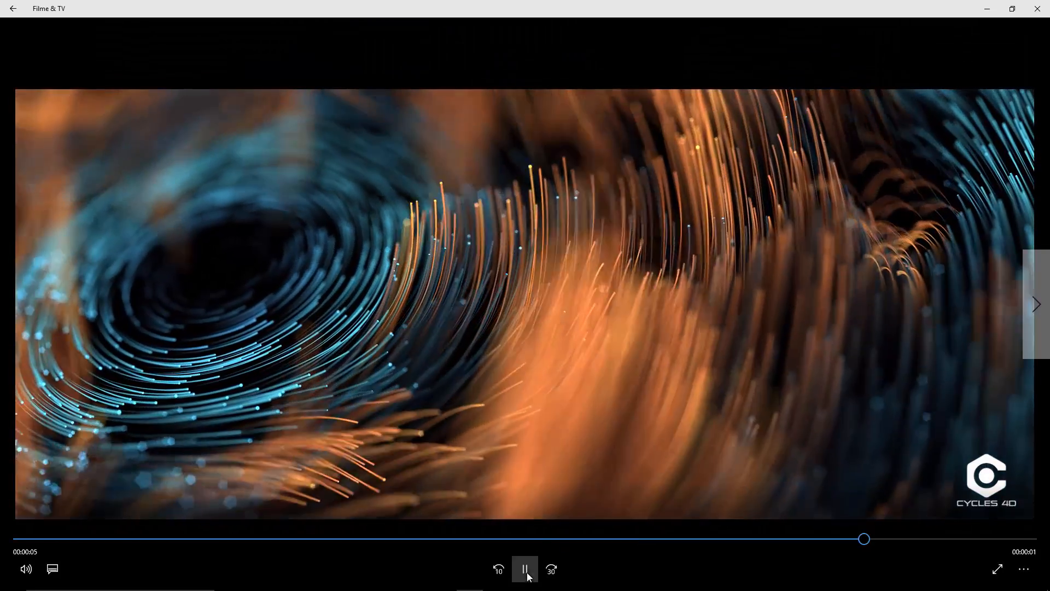
click(524, 574)
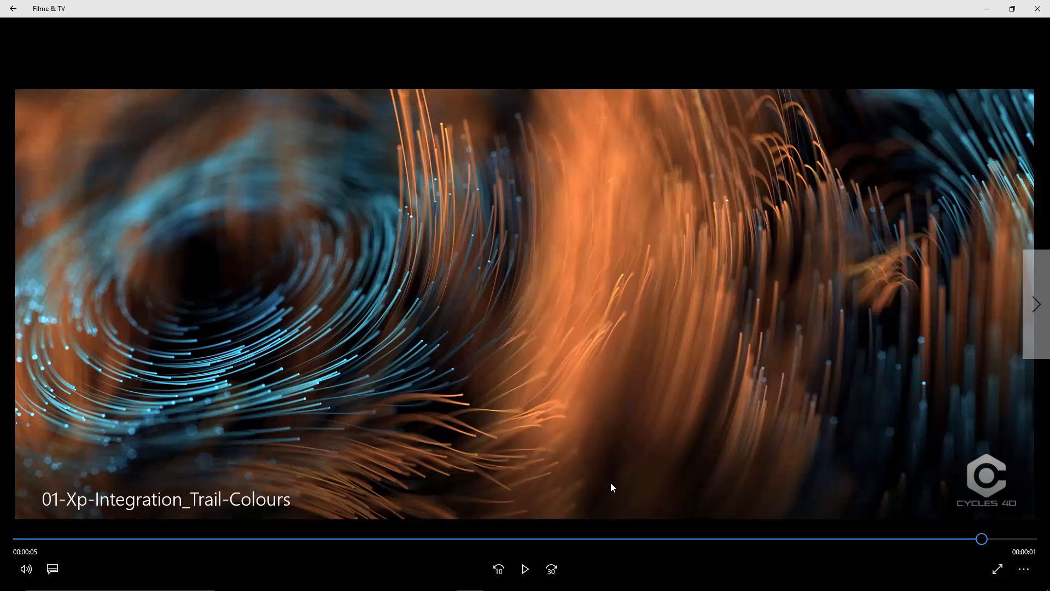
click(525, 570)
- Switch back to Cinema 4D, close all open projects, and open 01-XP-Integration_Trail-Colours_blank.c4d
key(alt+Tab)
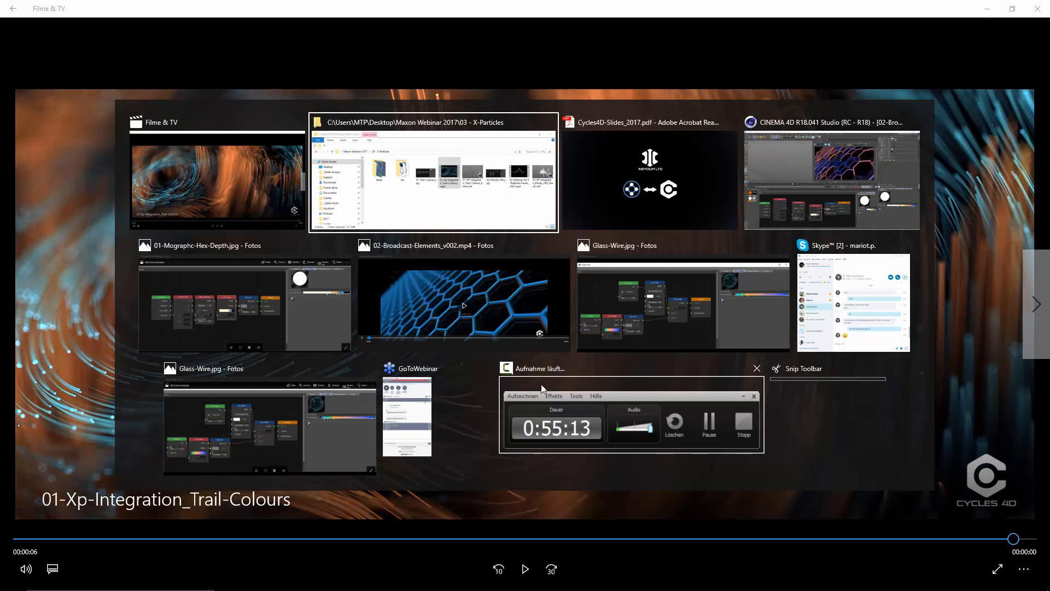
click(692, 271)
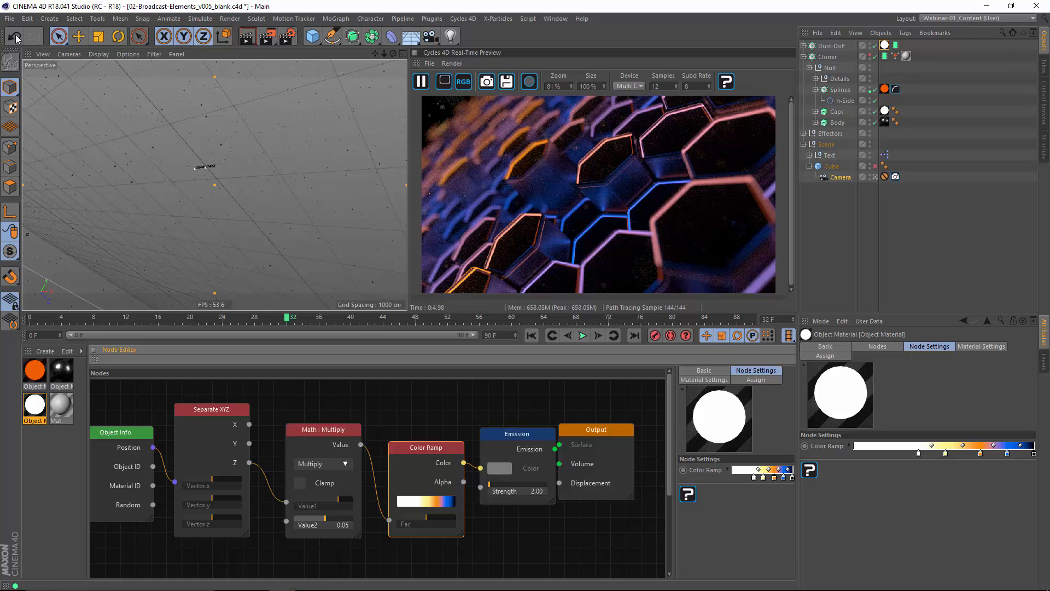
click(10, 18)
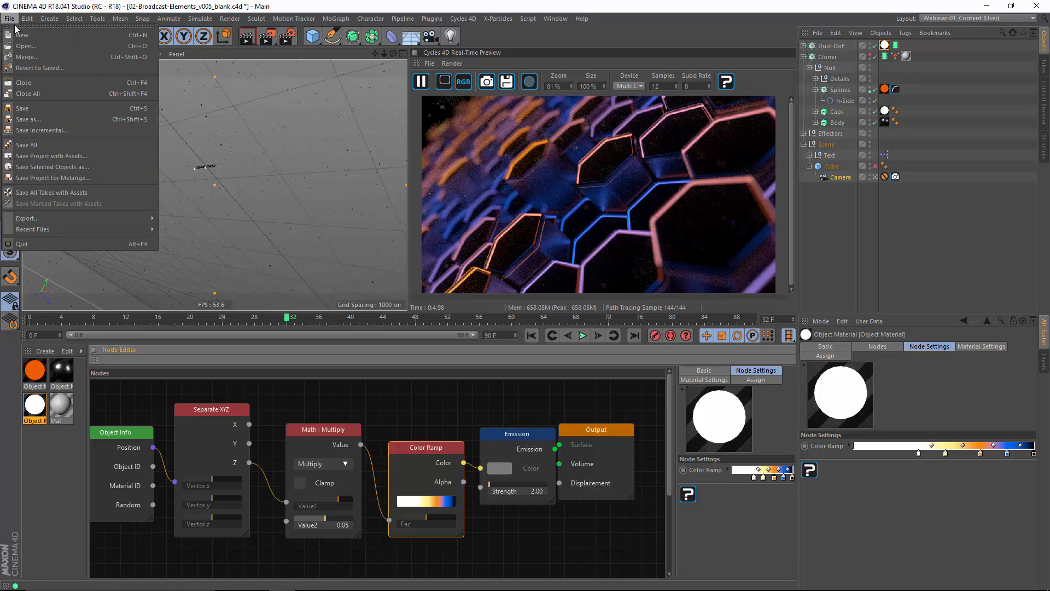
click(21, 94)
click(534, 346)
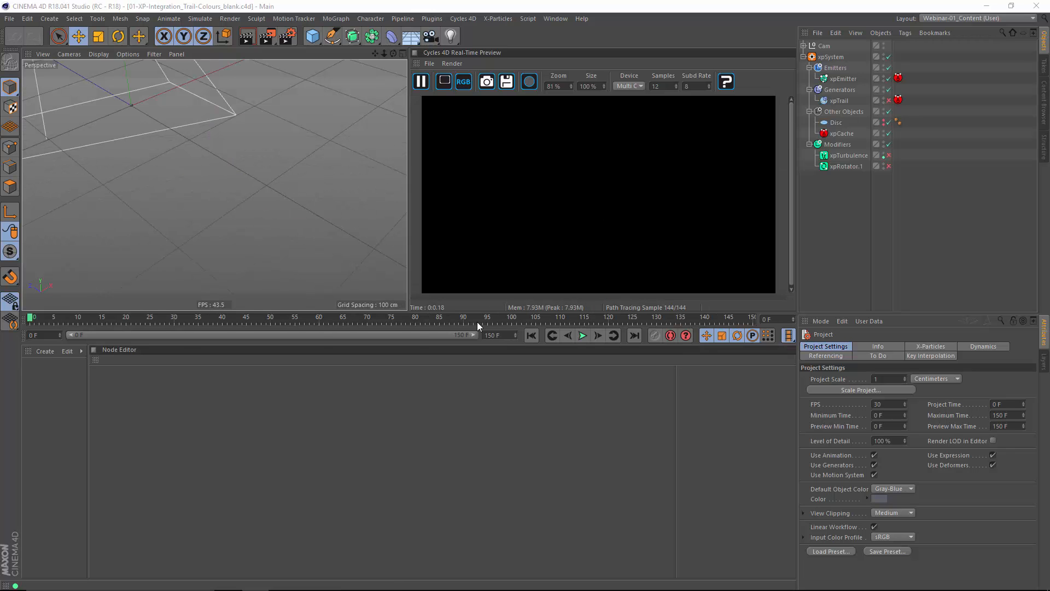
- Play the cached particle animation to frame 130, stop it, and change the interface layout to Standard
click(583, 335)
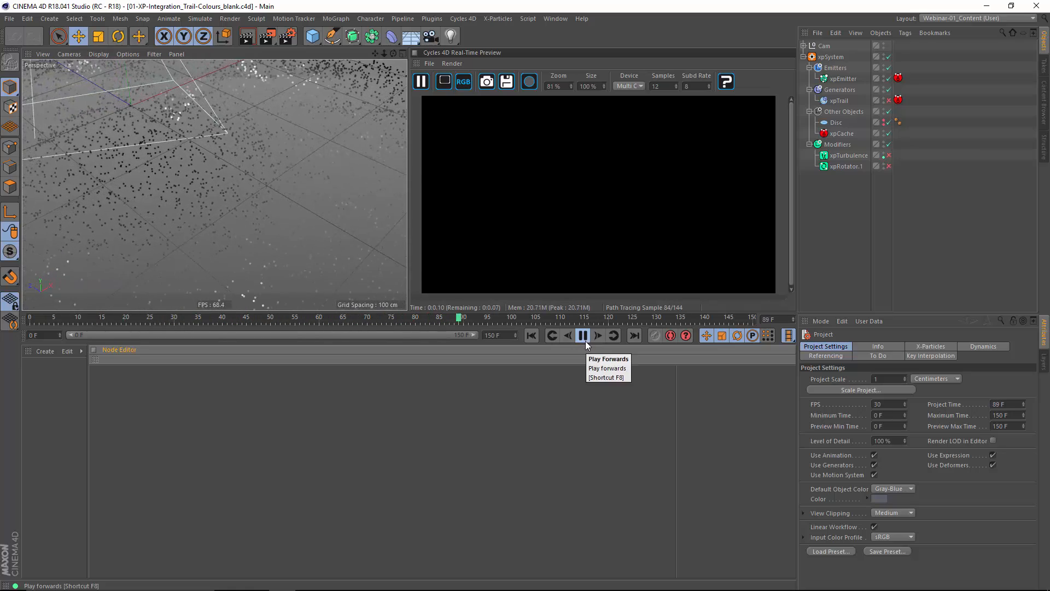
click(583, 336)
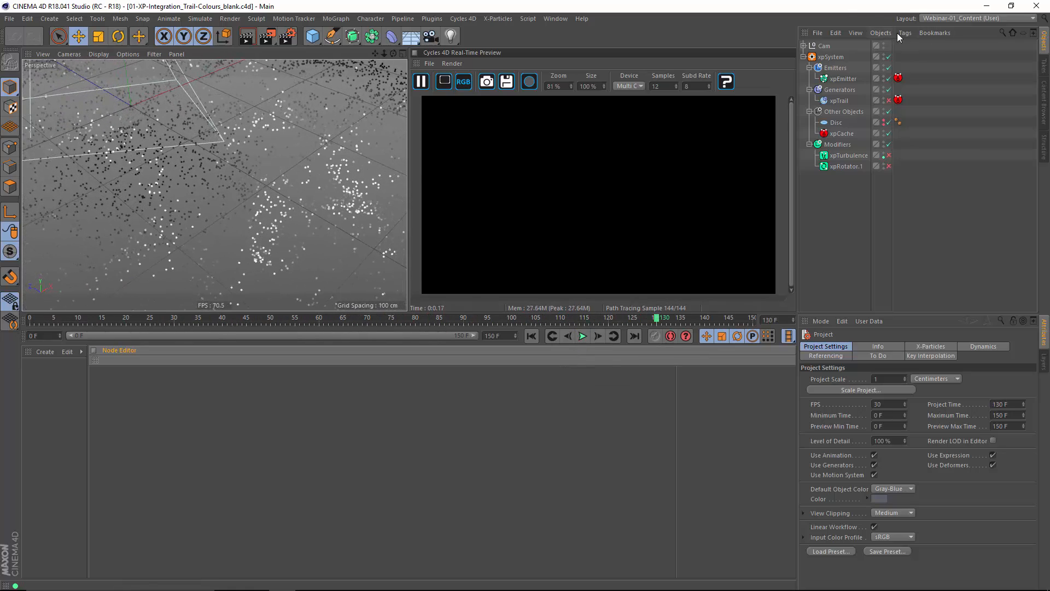
click(942, 19)
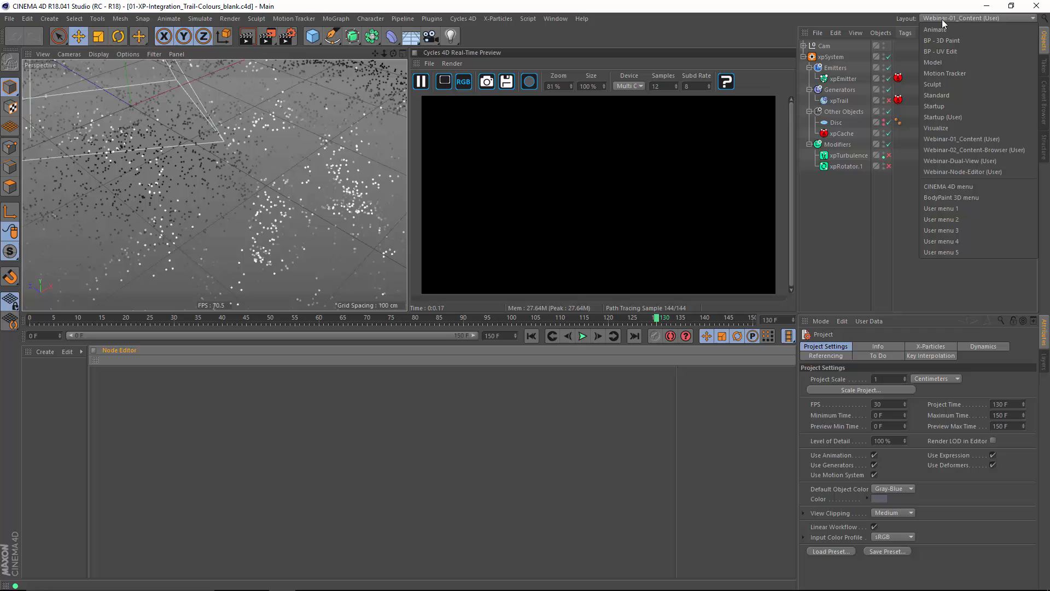
click(940, 94)
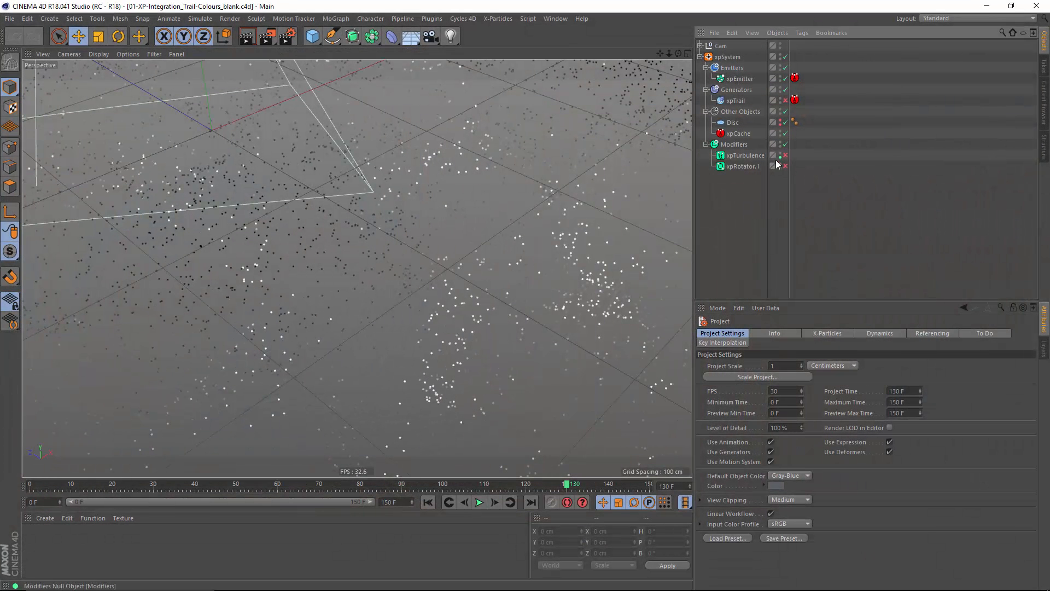
- Disable the xpCache object and replay the particle simulation from the first frame
click(745, 80)
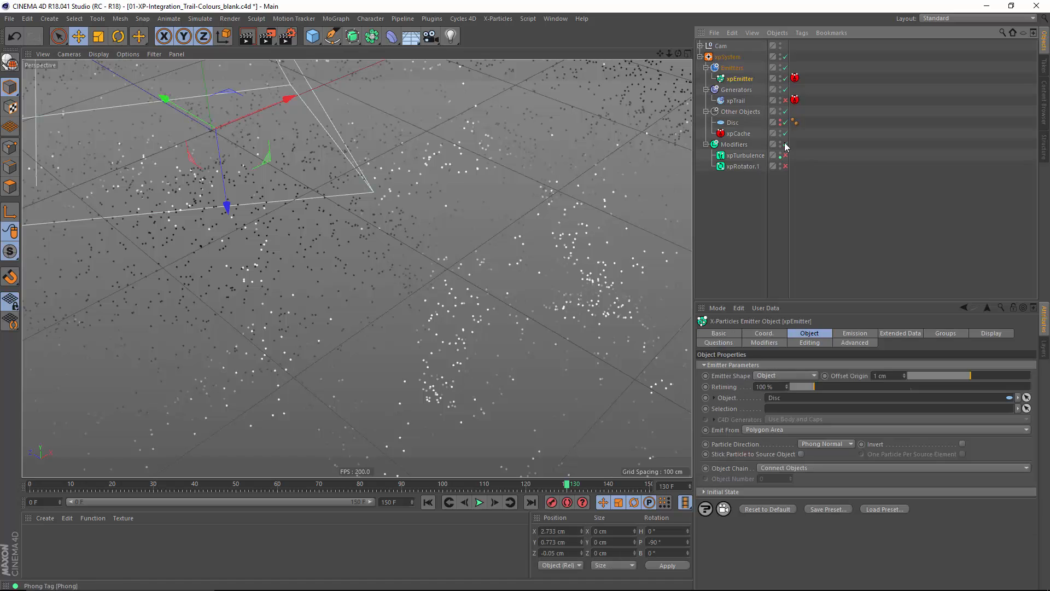
click(786, 133)
click(705, 144)
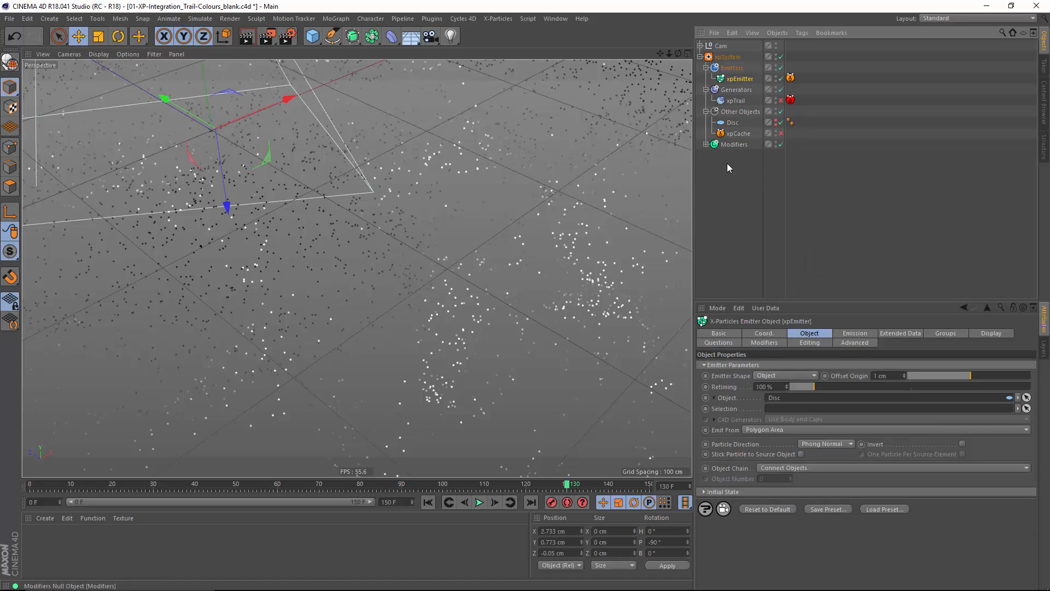
click(752, 257)
click(428, 502)
click(479, 502)
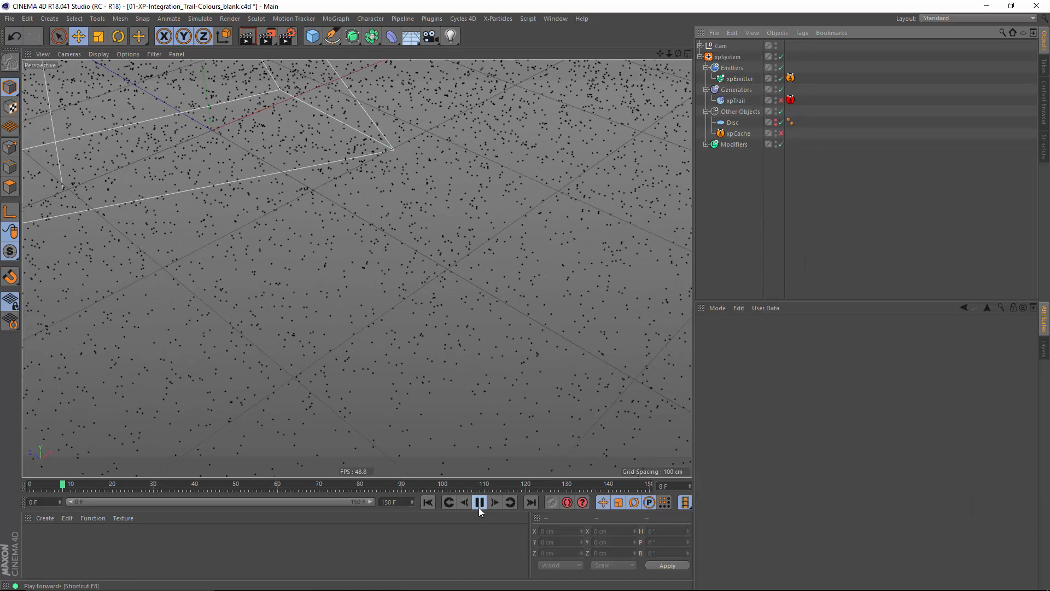
- Enable the xpRotator.1 modifier and examine its falloff settings and its effect on the particles
click(706, 144)
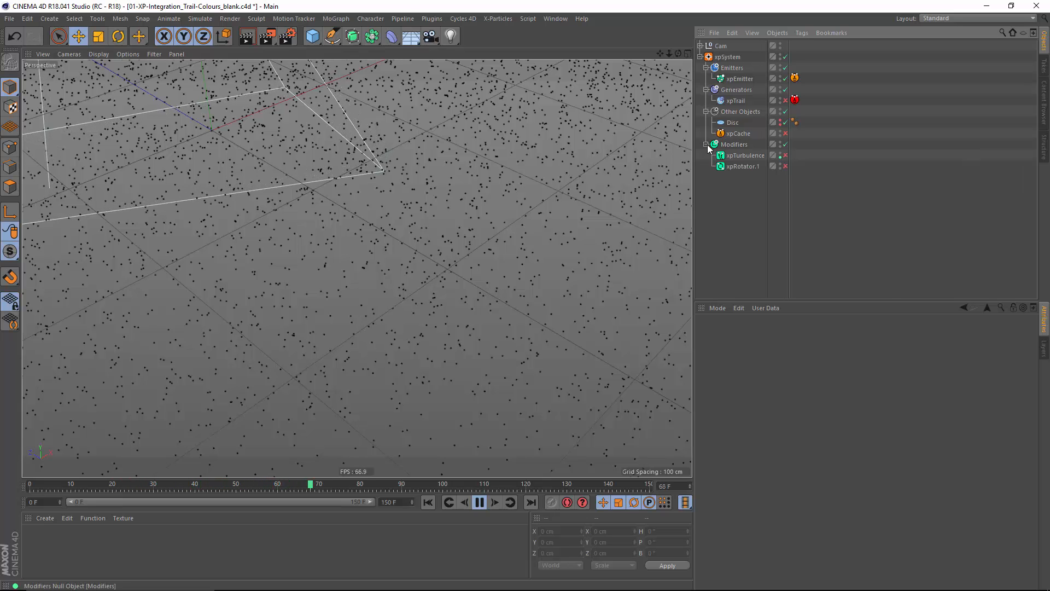
click(753, 167)
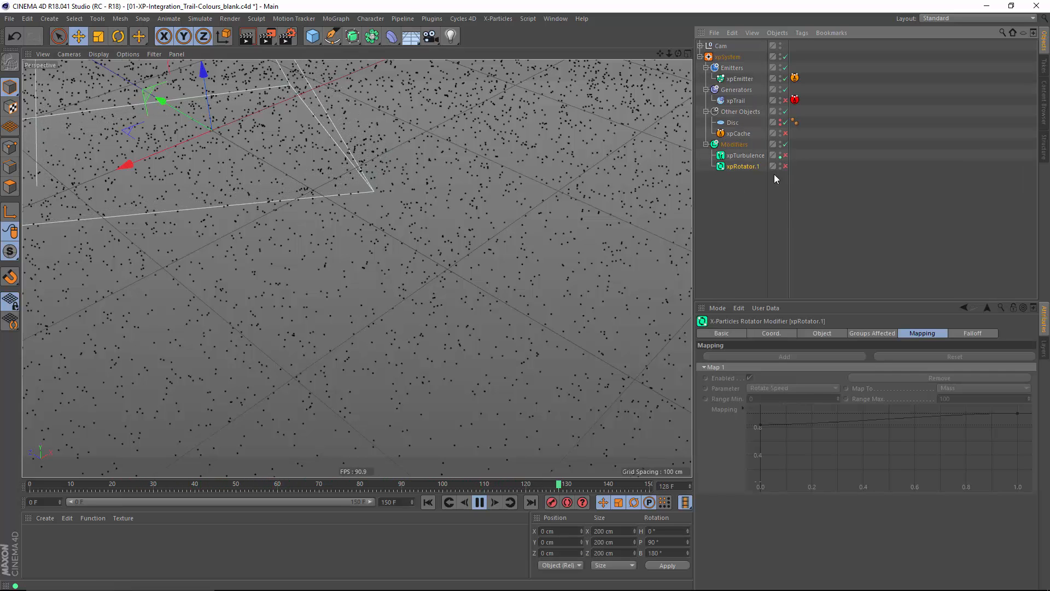
click(785, 166)
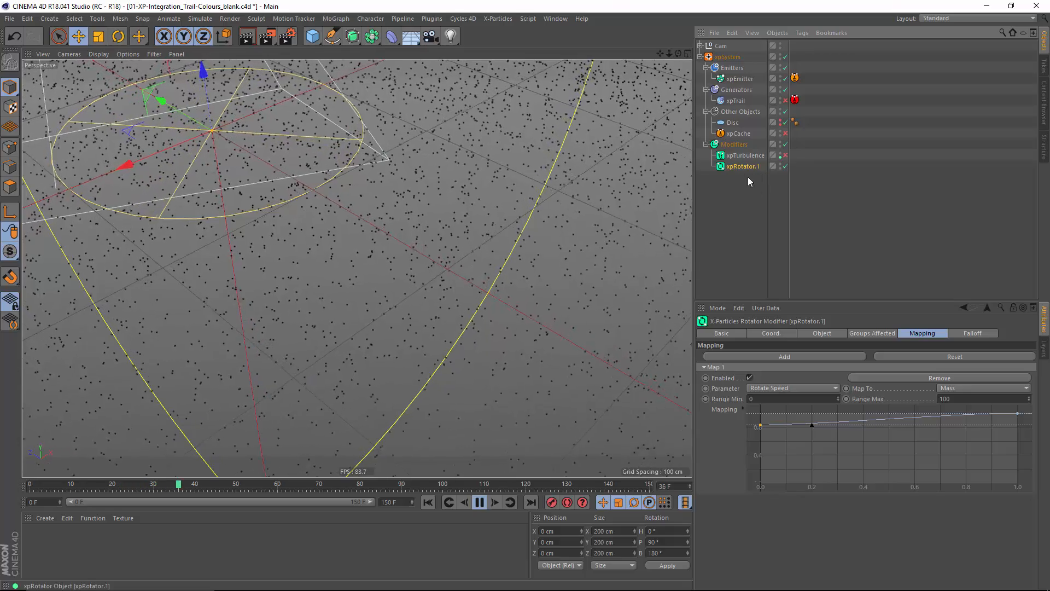
click(955, 333)
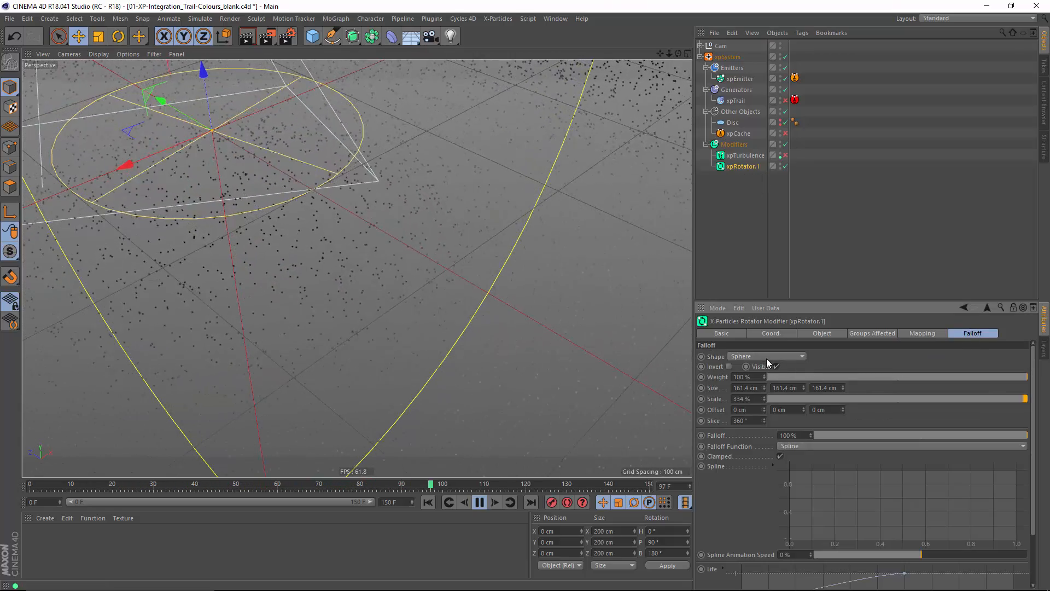
alt+right_drag(386, 257, 278, 274)
alt+drag(350, 281, 325, 202)
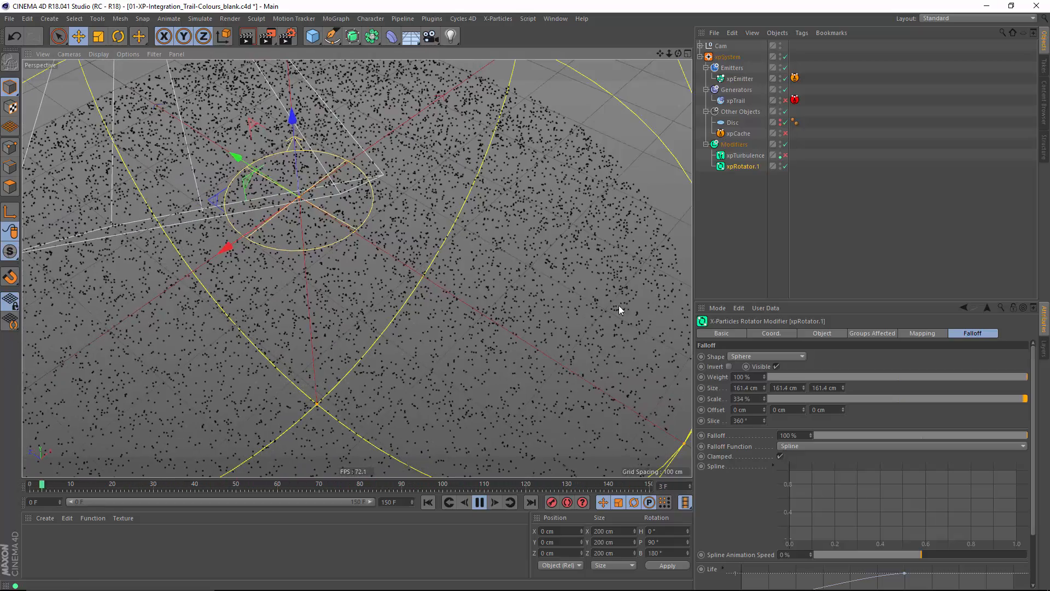
- Check the xpTurbulence modifier's mapping settings and enable the modifier
click(745, 156)
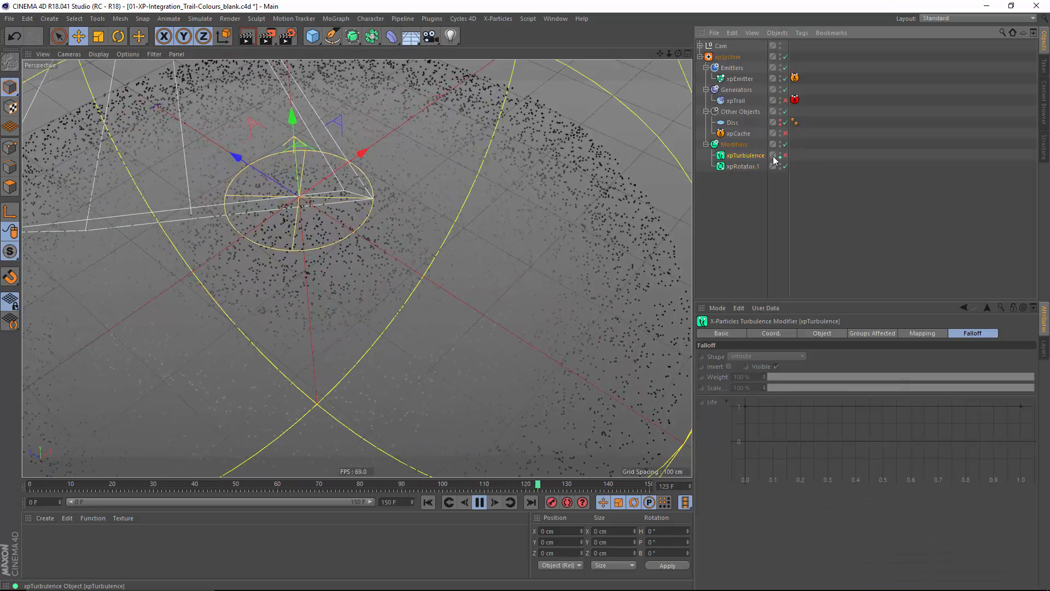
click(924, 334)
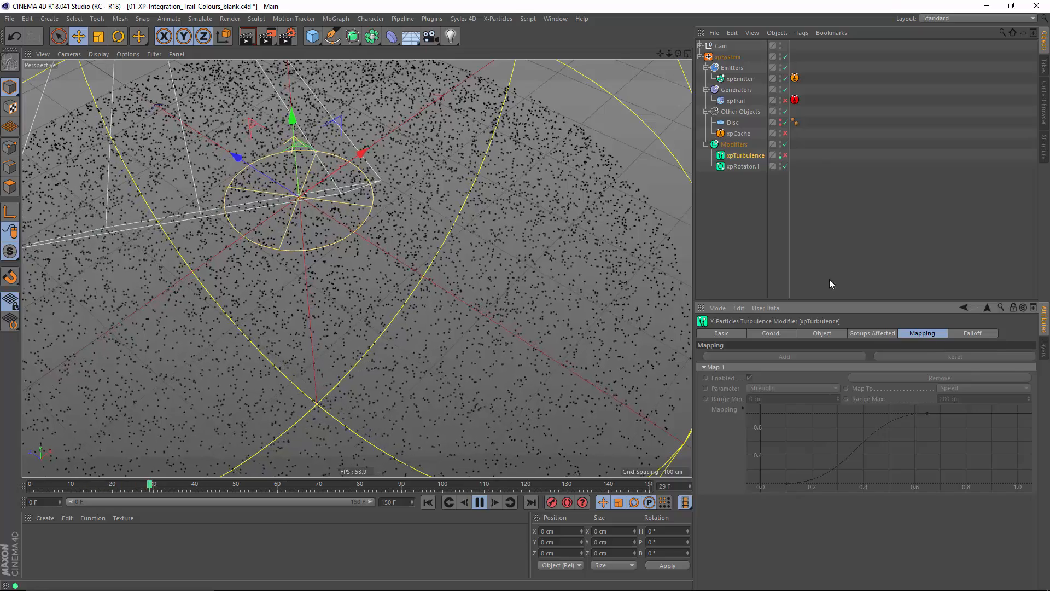
click(784, 156)
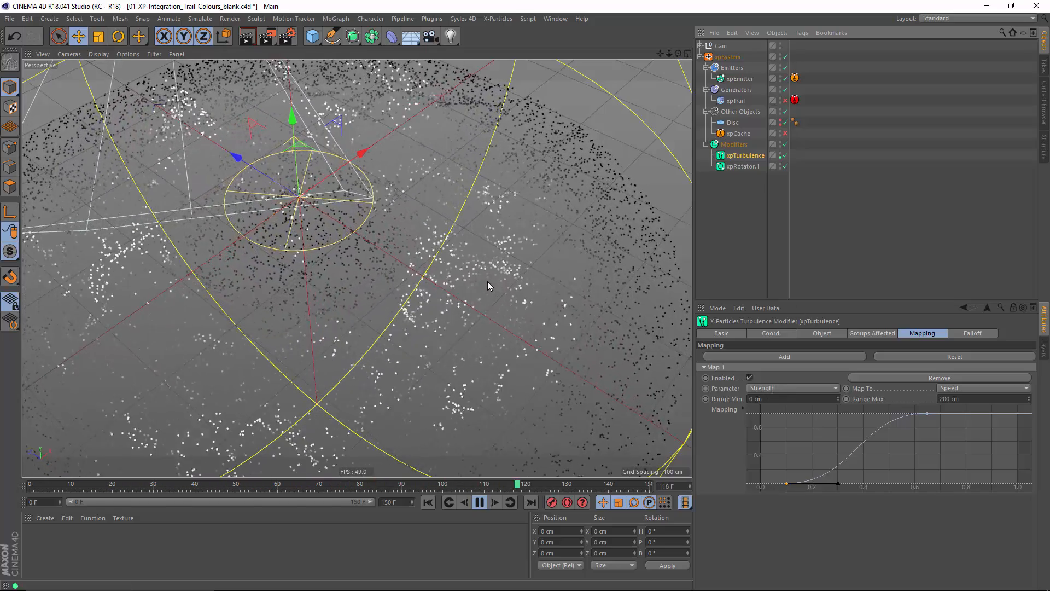
- Examine the xpEmitter's particle display settings and its speed-based gradient colour
click(739, 79)
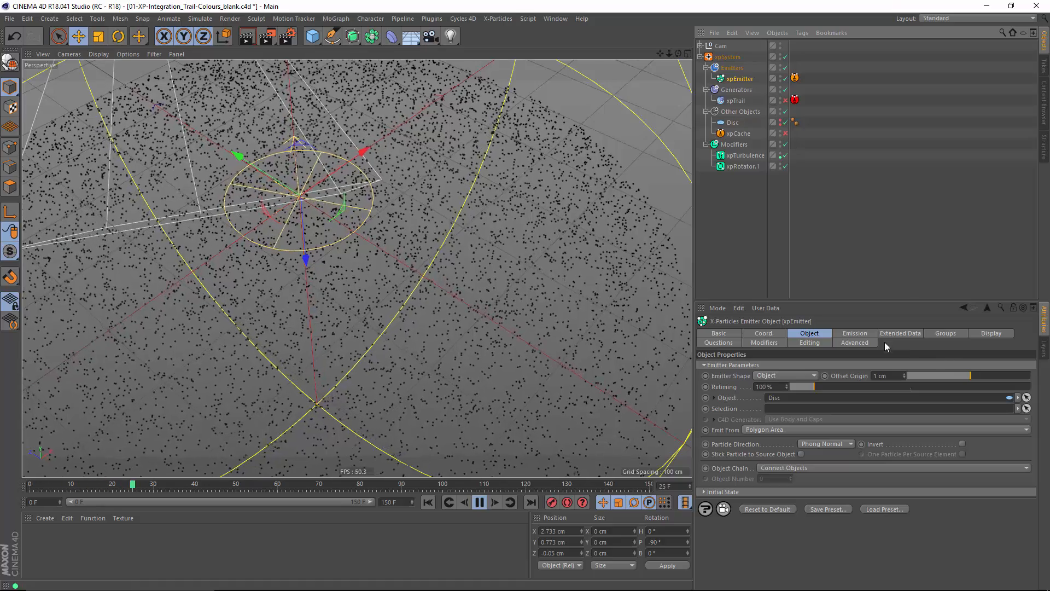
click(988, 334)
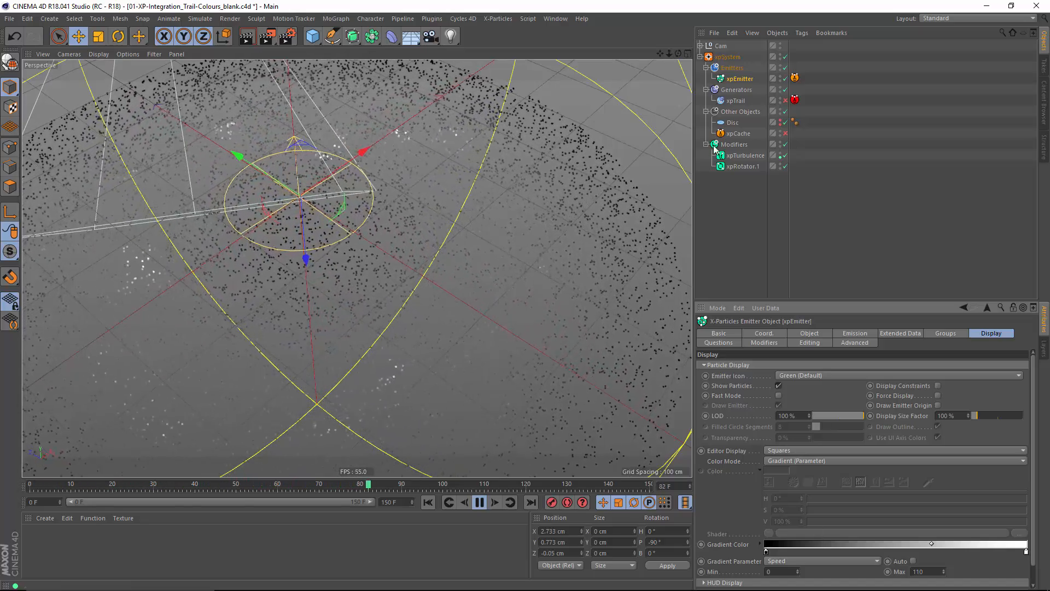
- Enable the xpTrail object and stop the simulation playback around frame 139
click(785, 101)
click(488, 507)
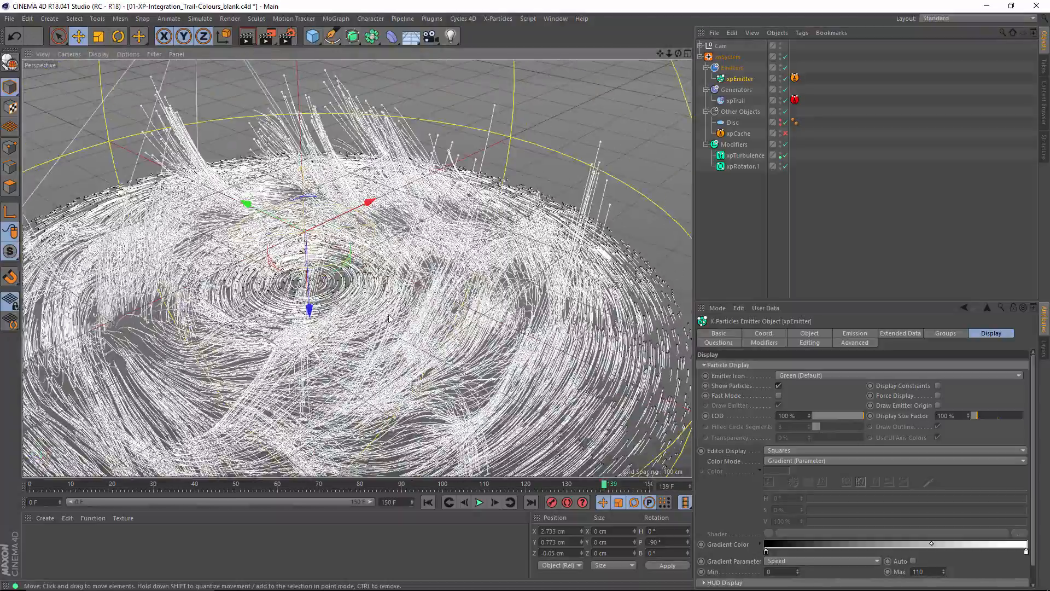
alt+right_drag(389, 318, 412, 268)
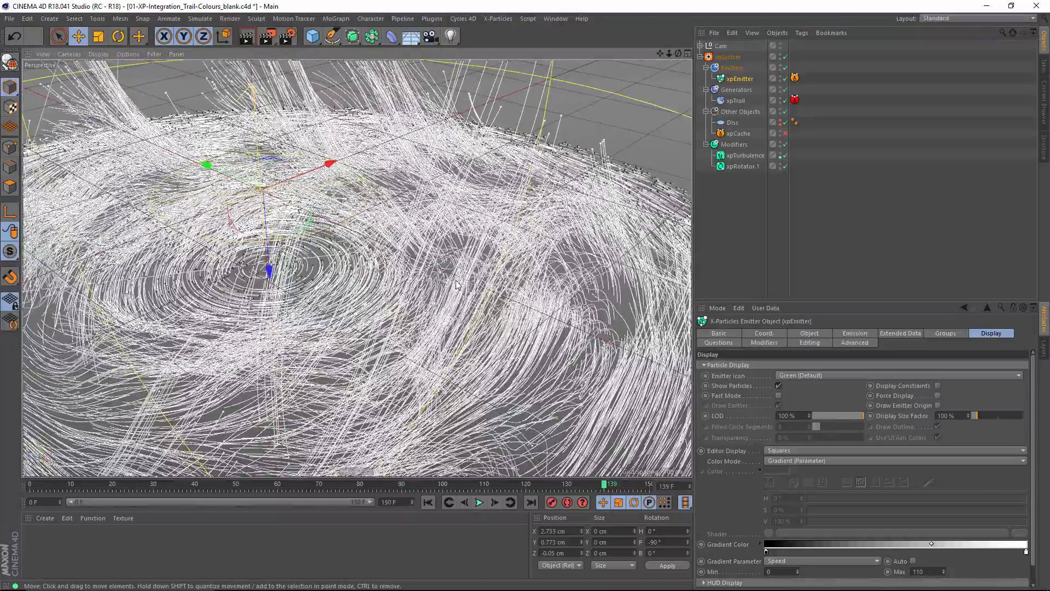
alt+drag(456, 281, 441, 318)
- Enable the xpCache object again and move the timeline to frame 121
click(784, 132)
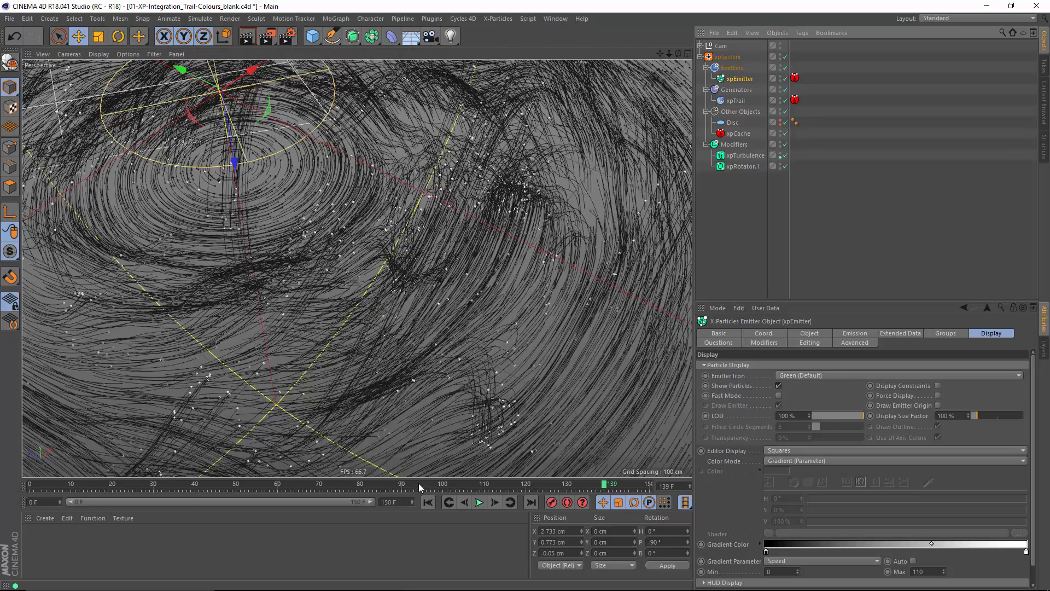
drag(421, 485, 531, 486)
alt+middle_drag(350, 175, 372, 297)
alt+right_drag(372, 296, 445, 352)
alt+middle_drag(445, 352, 467, 310)
alt+right_drag(467, 310, 422, 320)
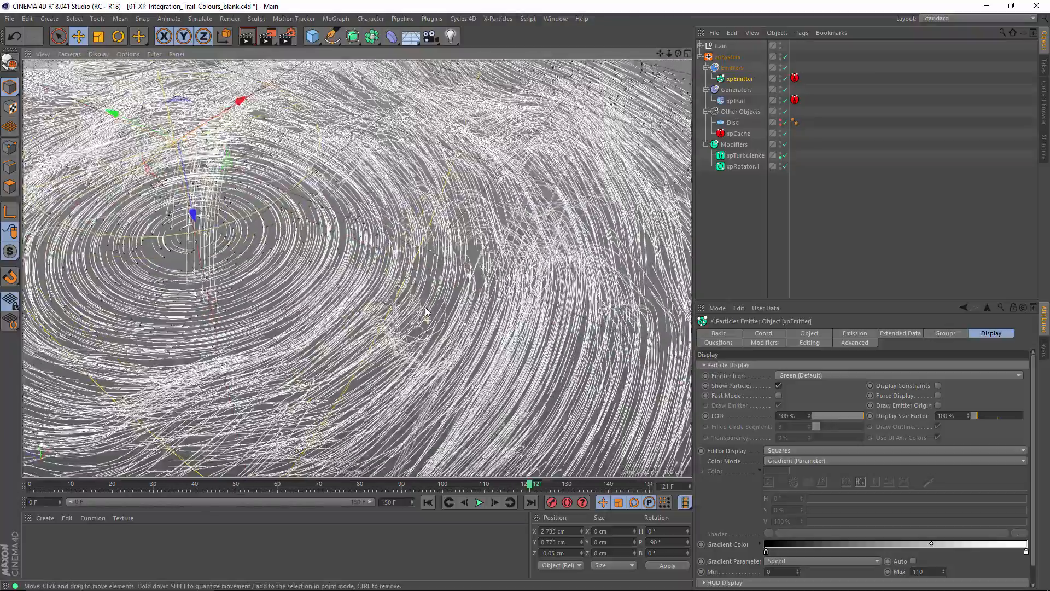
- Change the interface layout to Webinar-01_Content (User)
click(816, 223)
click(950, 20)
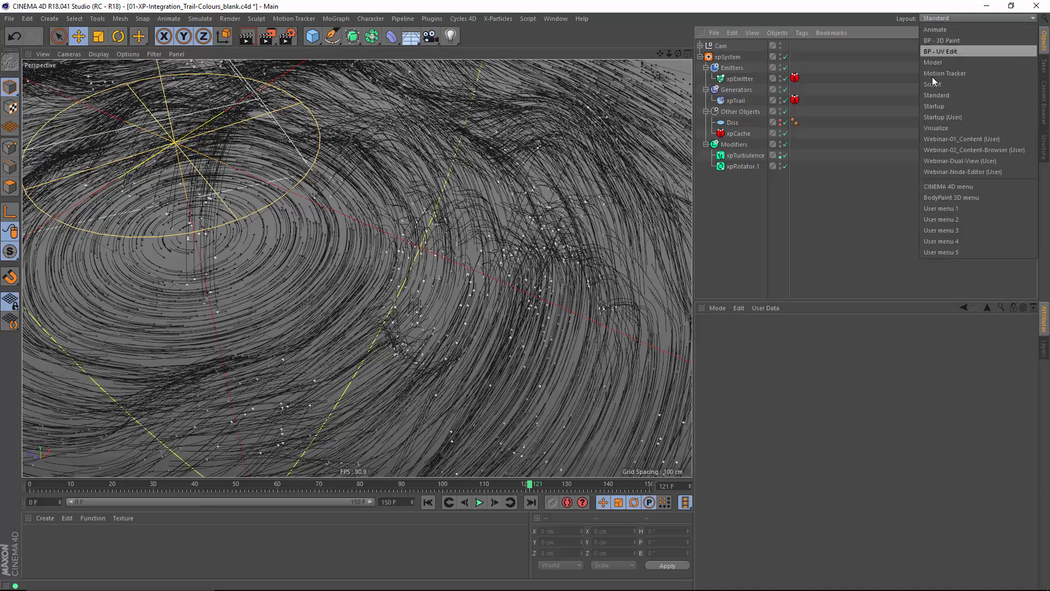
click(955, 140)
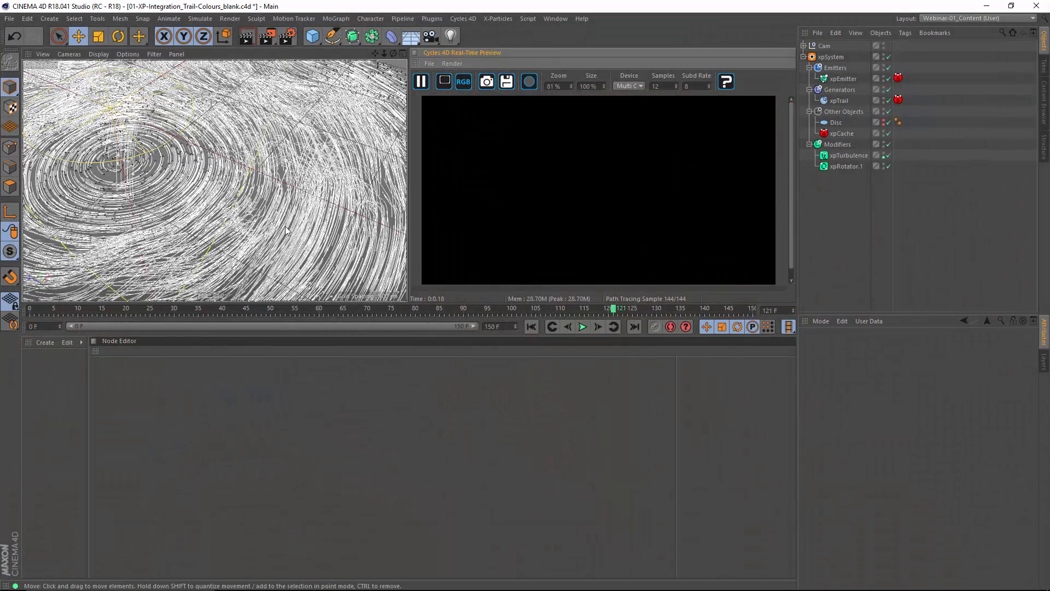
- Create a Cycles 4D Object Material and assign it to the xpTrail object
click(285, 230)
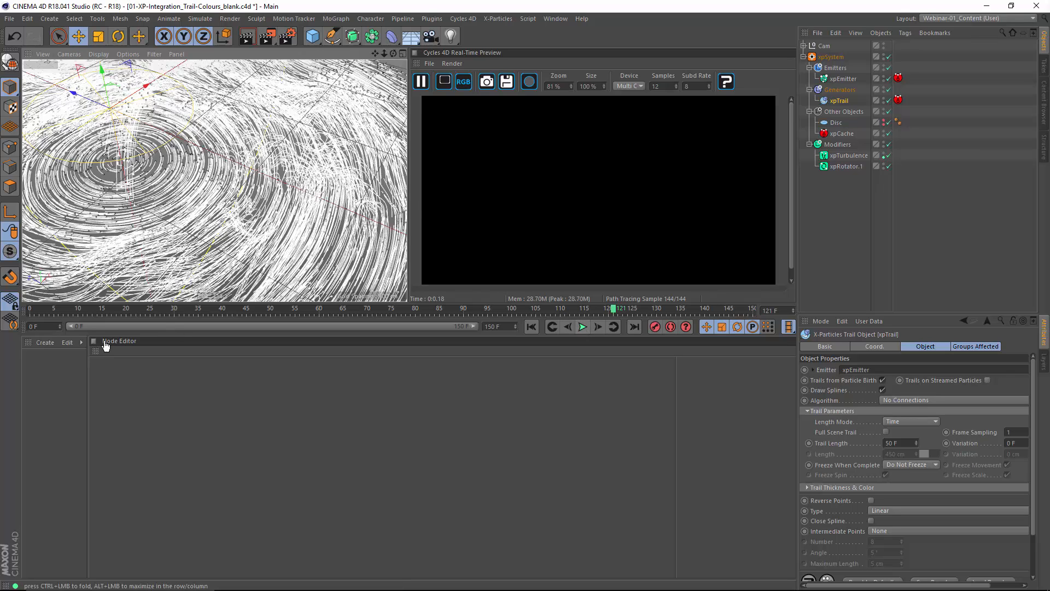
click(45, 343)
mouse_move(68, 379)
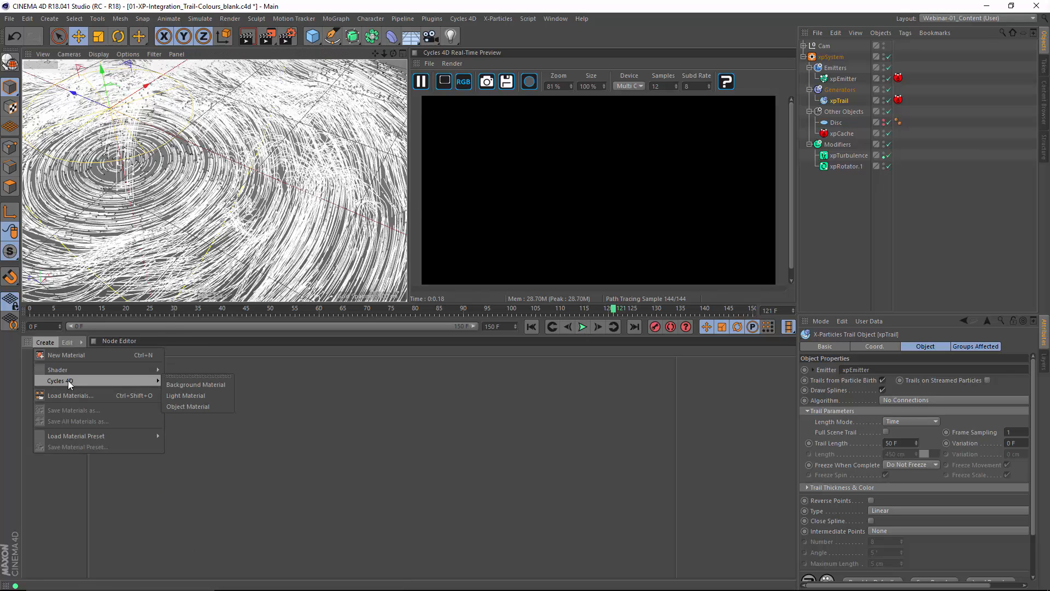
click(178, 407)
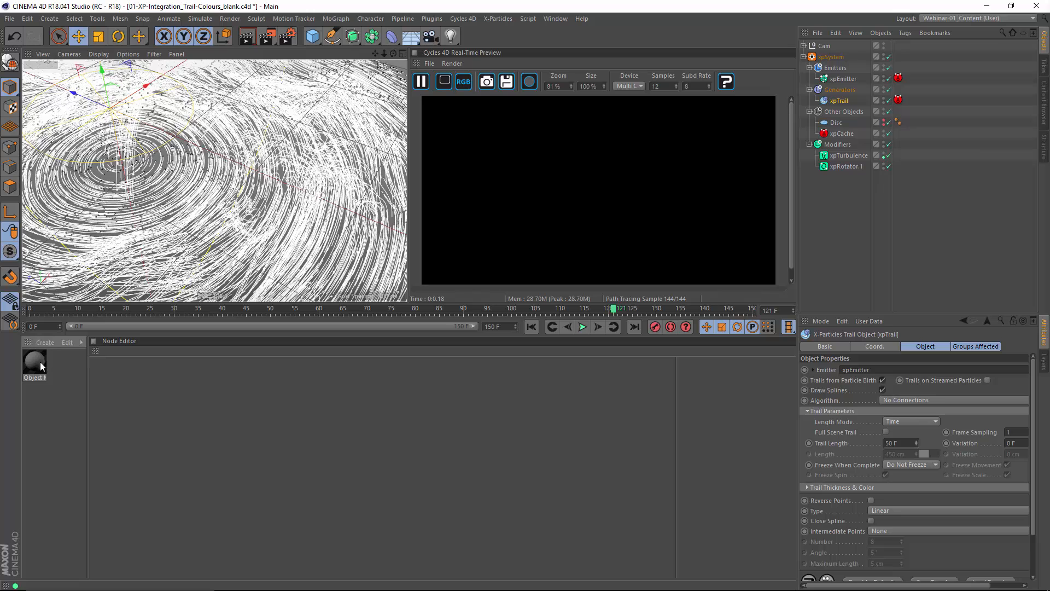
drag(41, 362, 842, 104)
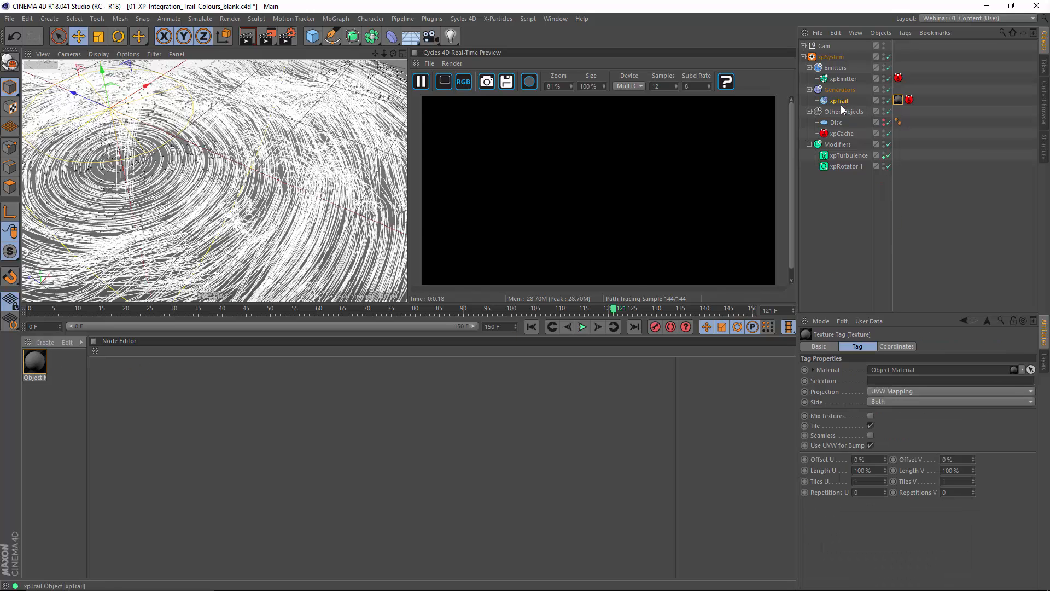
- Replace the material's Diffuse BSDF node with an Emission shader connected to the Output's Surface socket
double_click(35, 362)
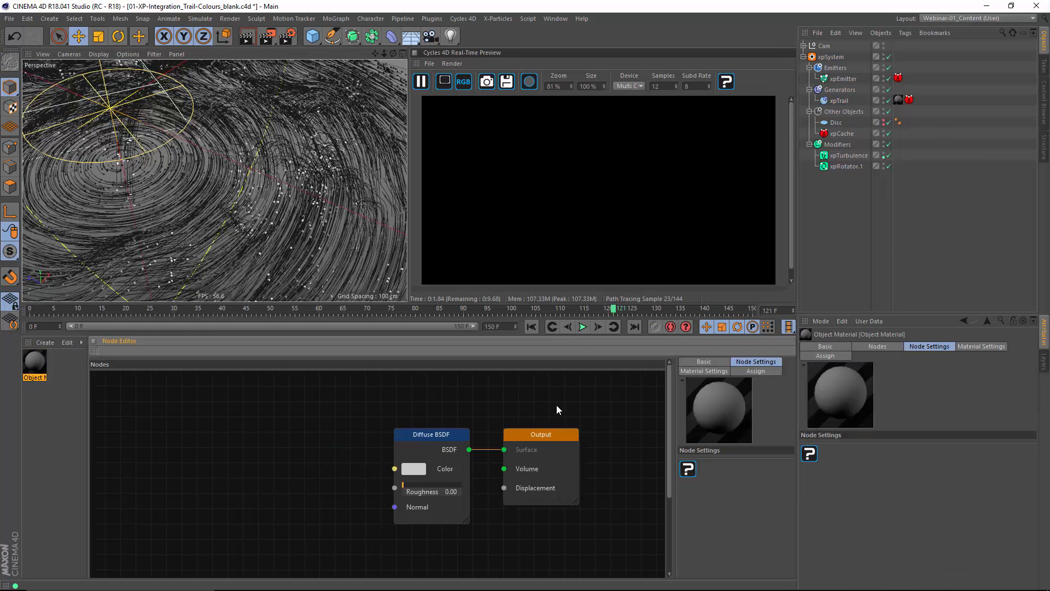
click(462, 479)
right_click(438, 435)
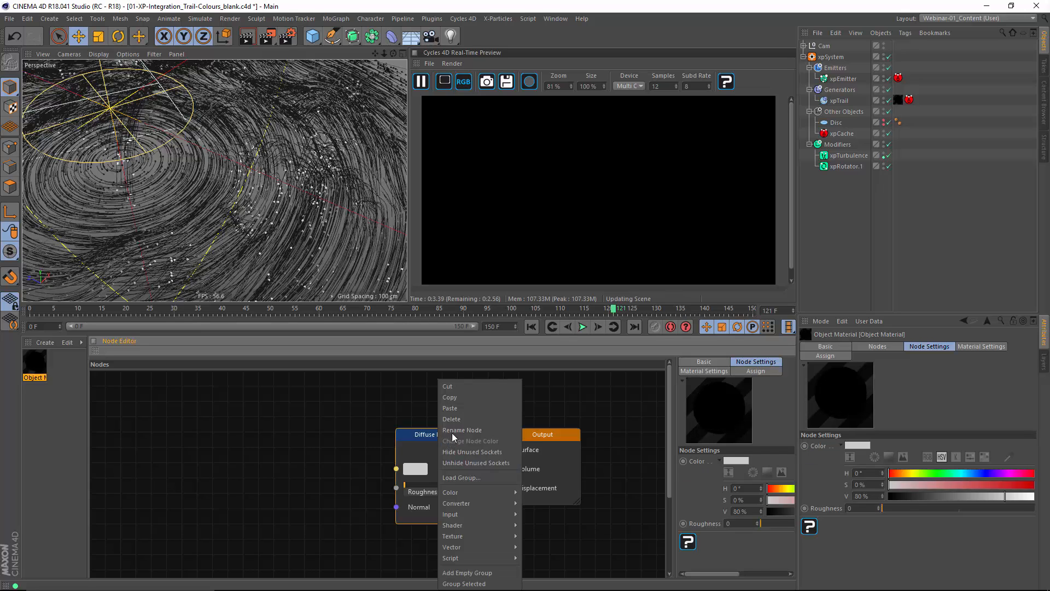
click(452, 419)
right_click(374, 435)
mouse_move(418, 525)
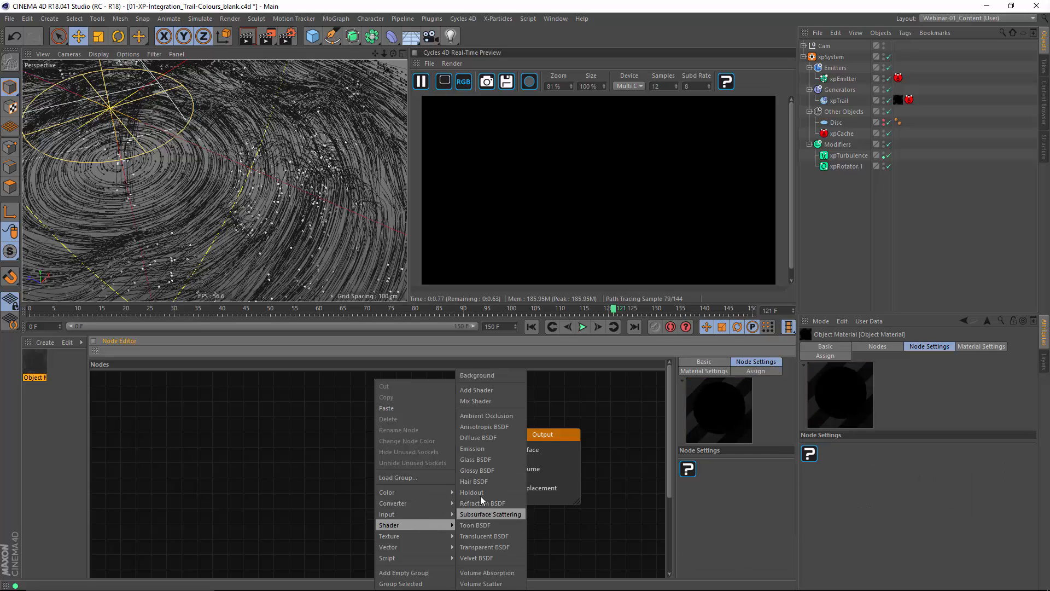
click(472, 449)
drag(449, 453, 505, 450)
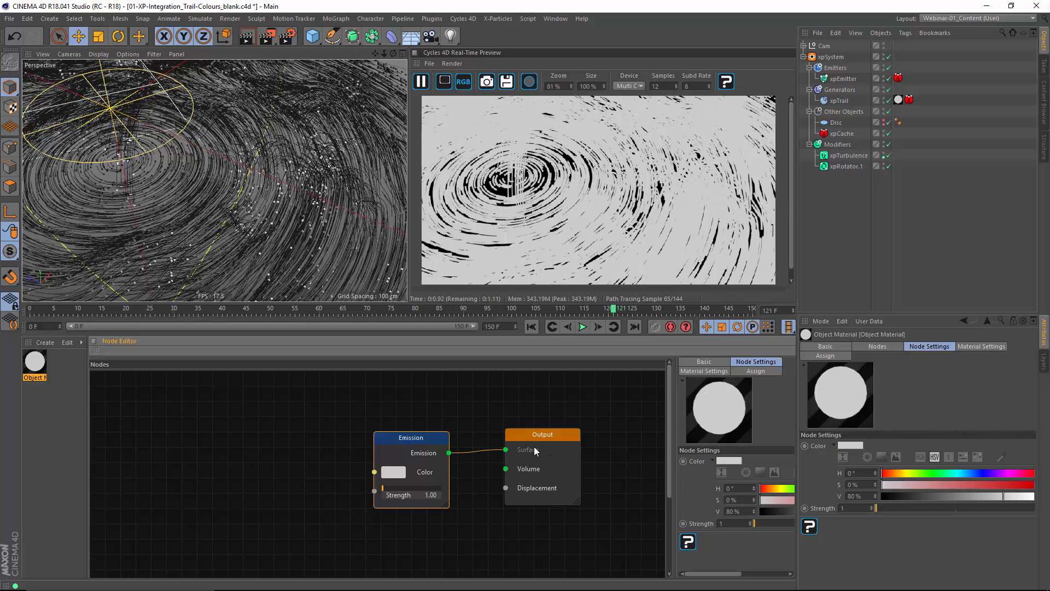
- Add a Cycles 4D cyCurve tag to the xpTrail object
alt+drag(257, 180, 224, 189)
alt+right_drag(224, 188, 265, 181)
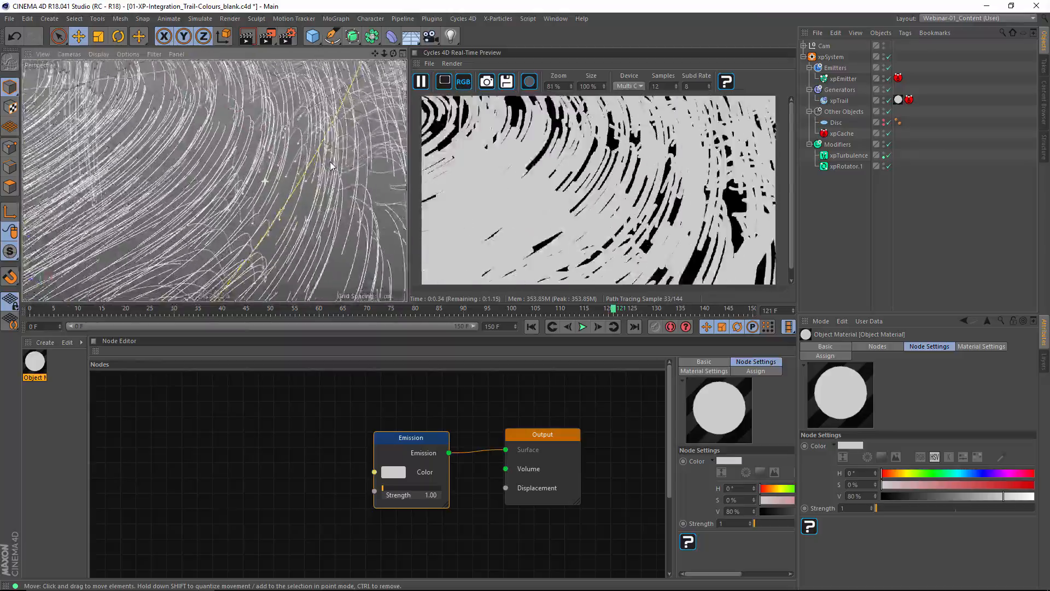
alt+drag(265, 181, 200, 162)
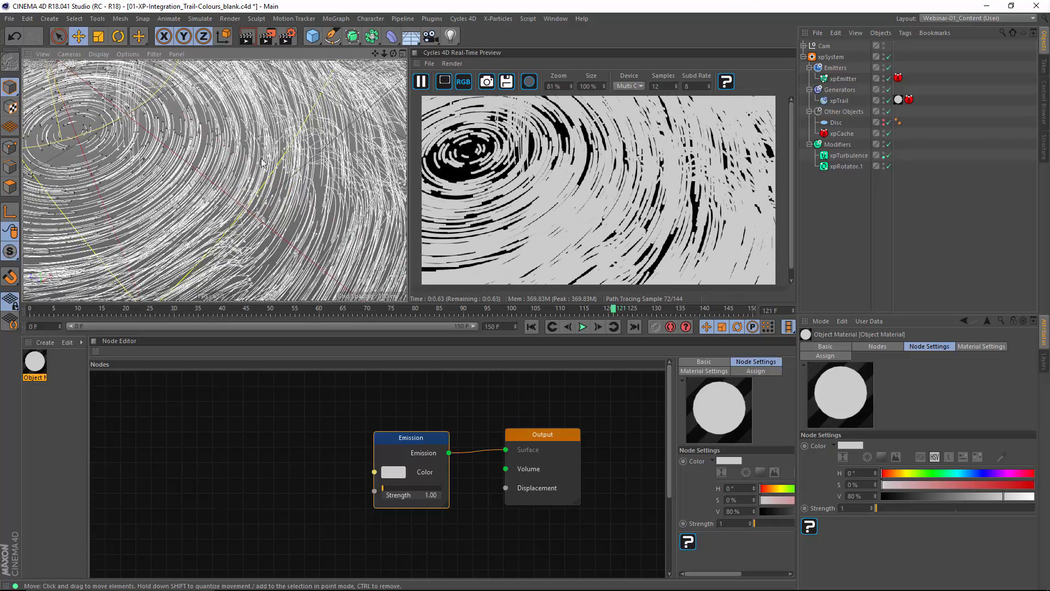
click(841, 101)
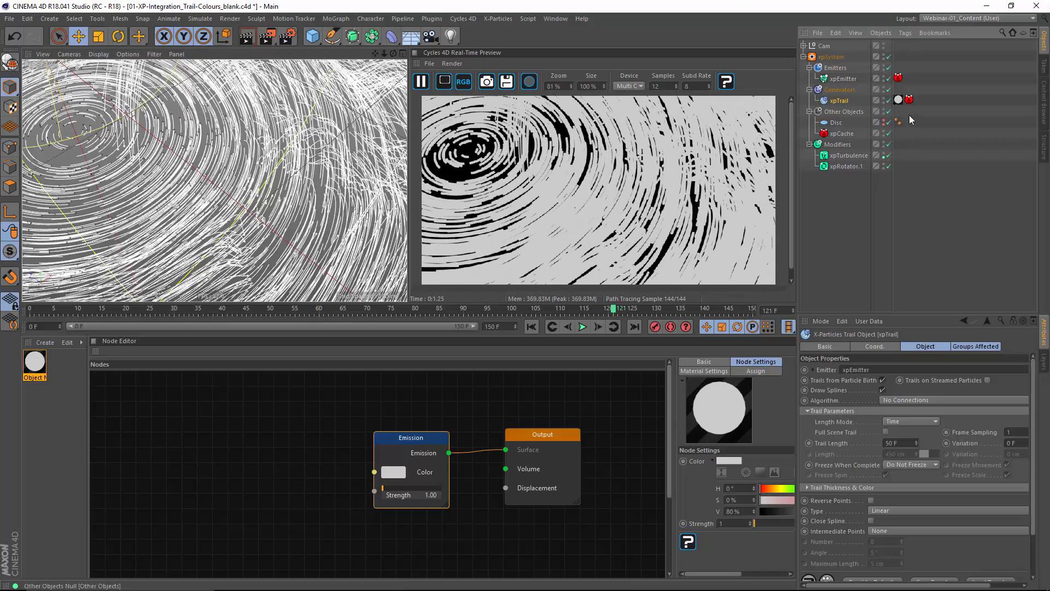
right_click(842, 100)
mouse_move(885, 139)
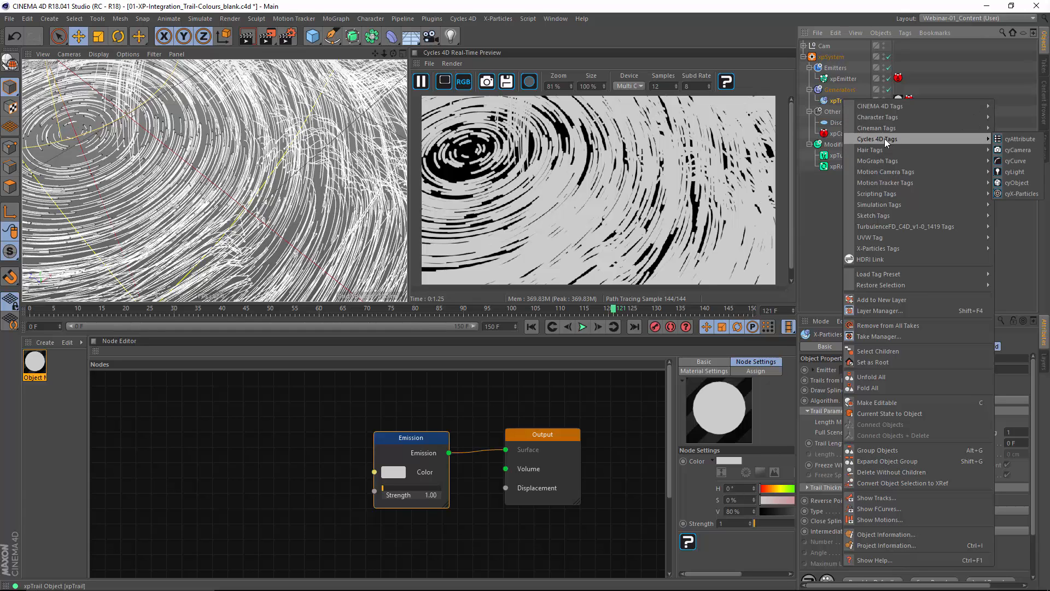
click(1016, 161)
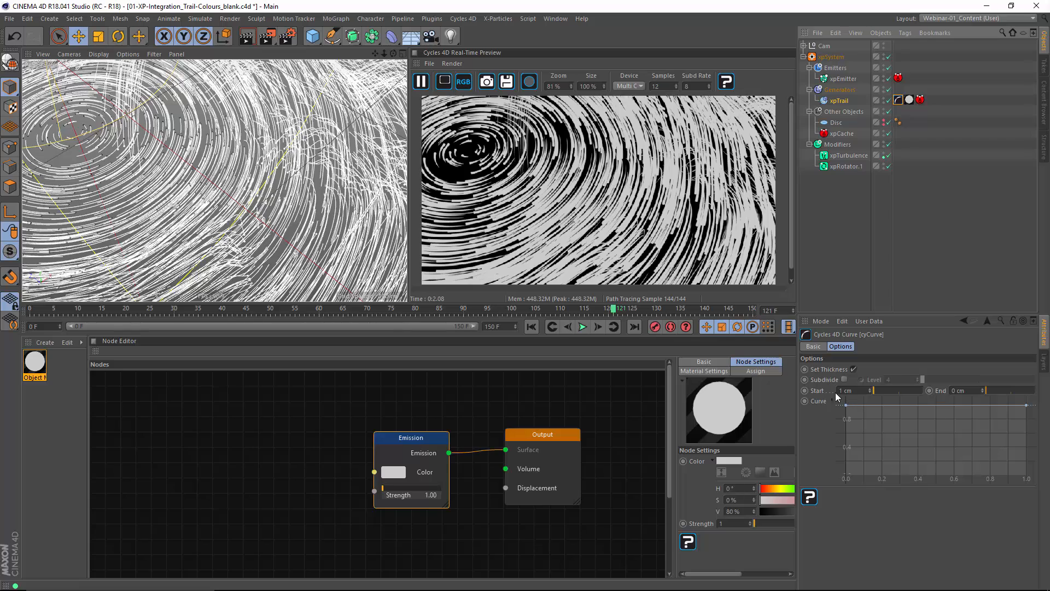
- Set the cyCurve thickness to 0 cm at the start and, after trying 0.5 cm, 0.3 cm at the end
click(855, 393)
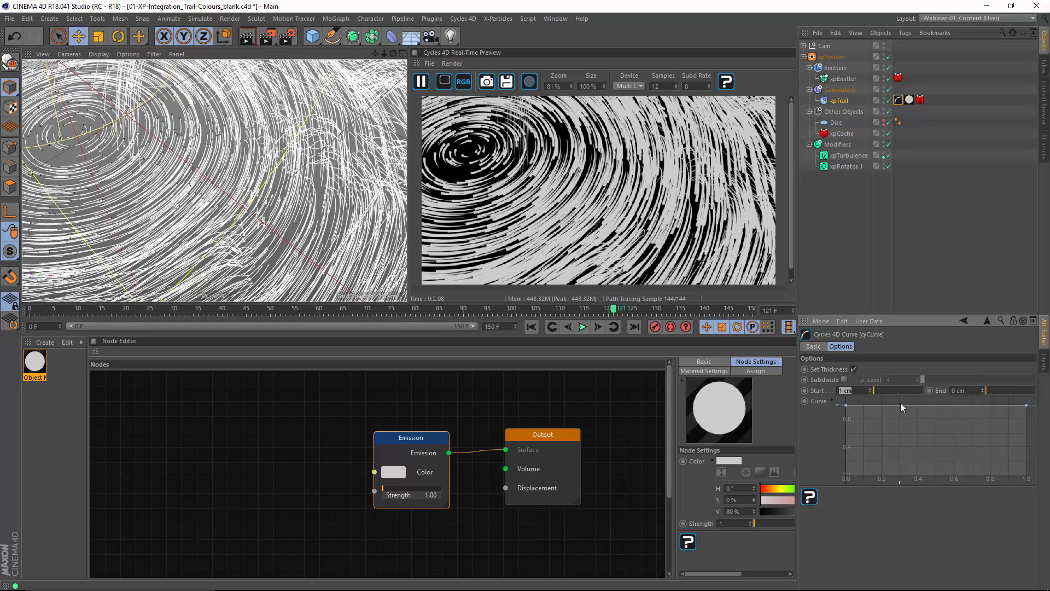
text(0)
key(Tab)
text(0)
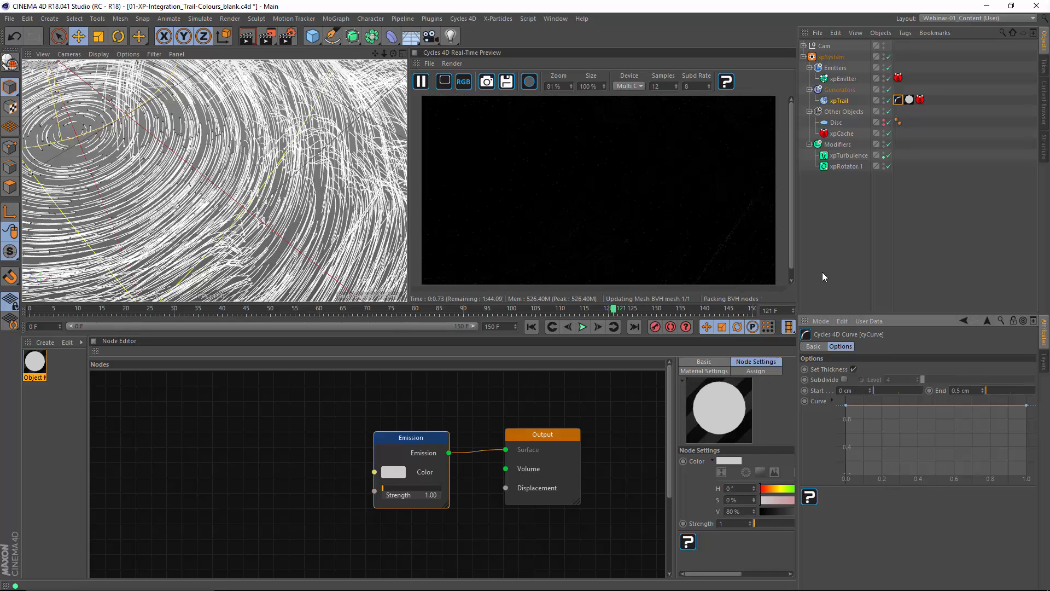
alt+drag(254, 184, 230, 193)
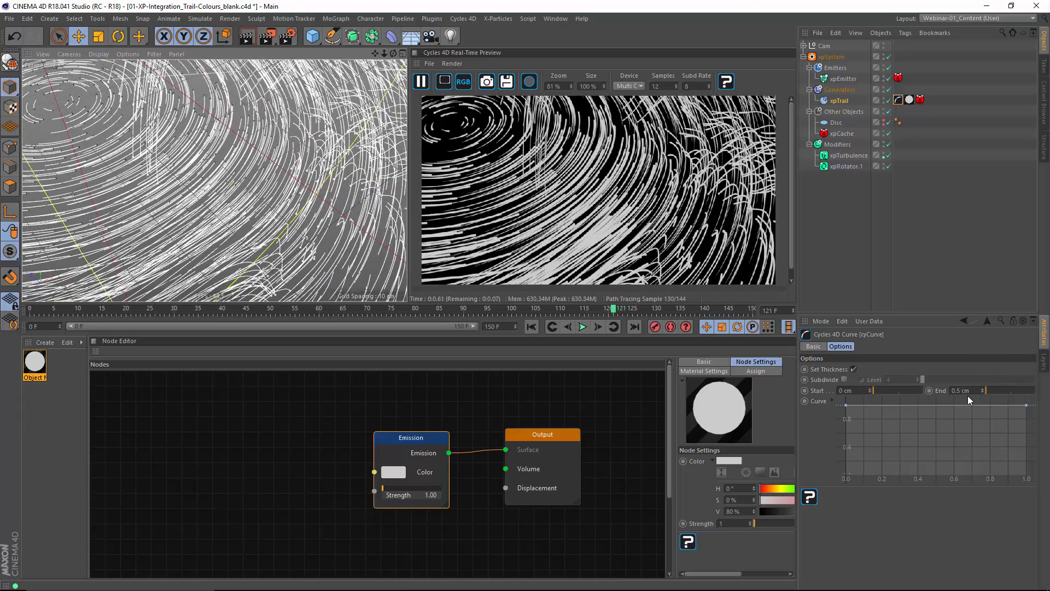
double_click(959, 391)
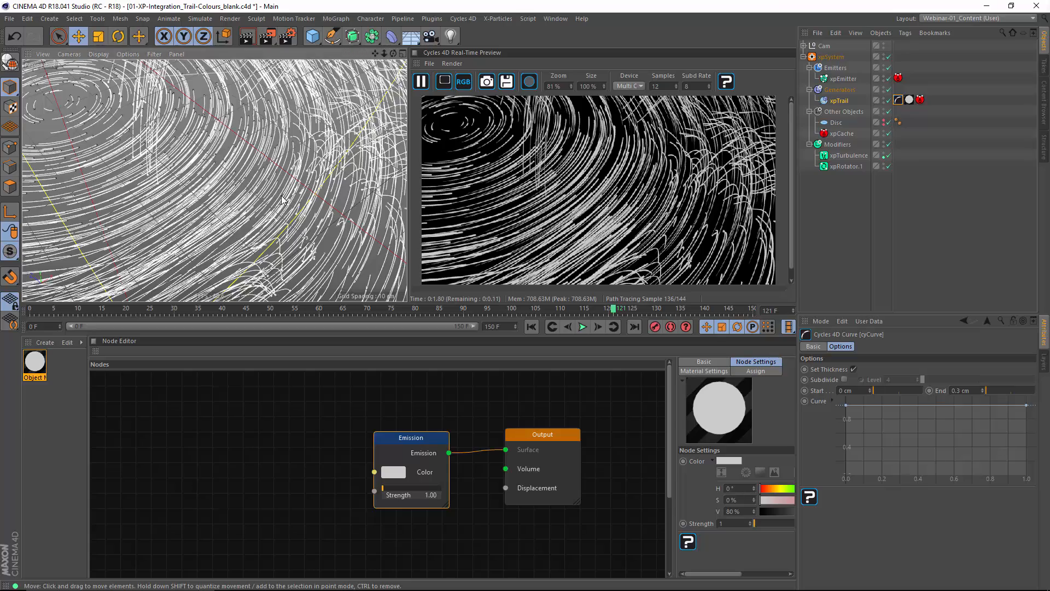
- Switch to Cycles4D-Slides_2017.pdf in Adobe Acrobat Reader, view the Attribute node slide, and return to Cinema 4D
key(alt+Tab)
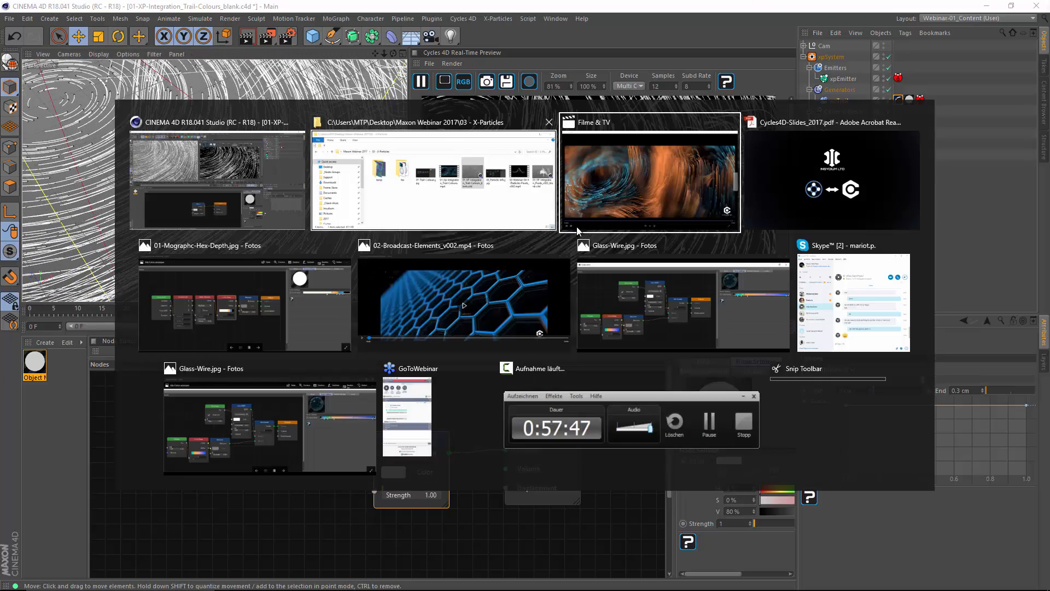
click(795, 201)
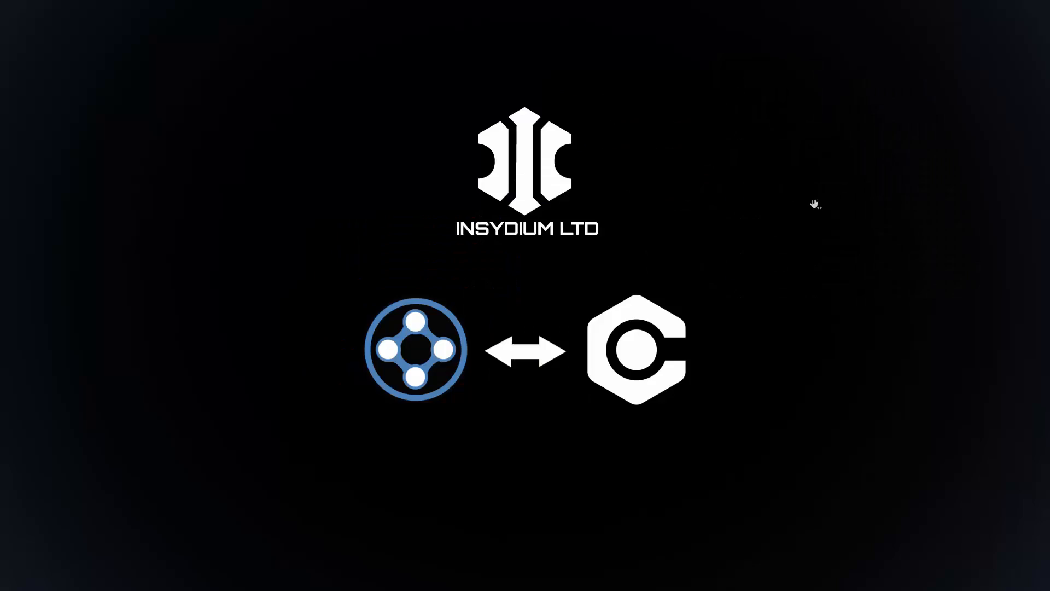
click(724, 264)
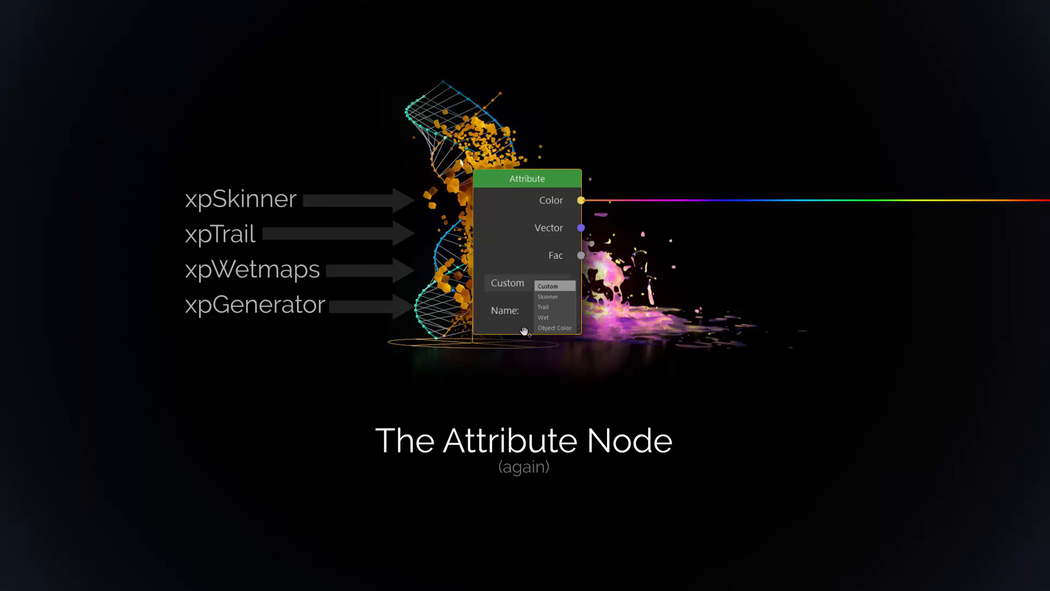
key(alt+Tab)
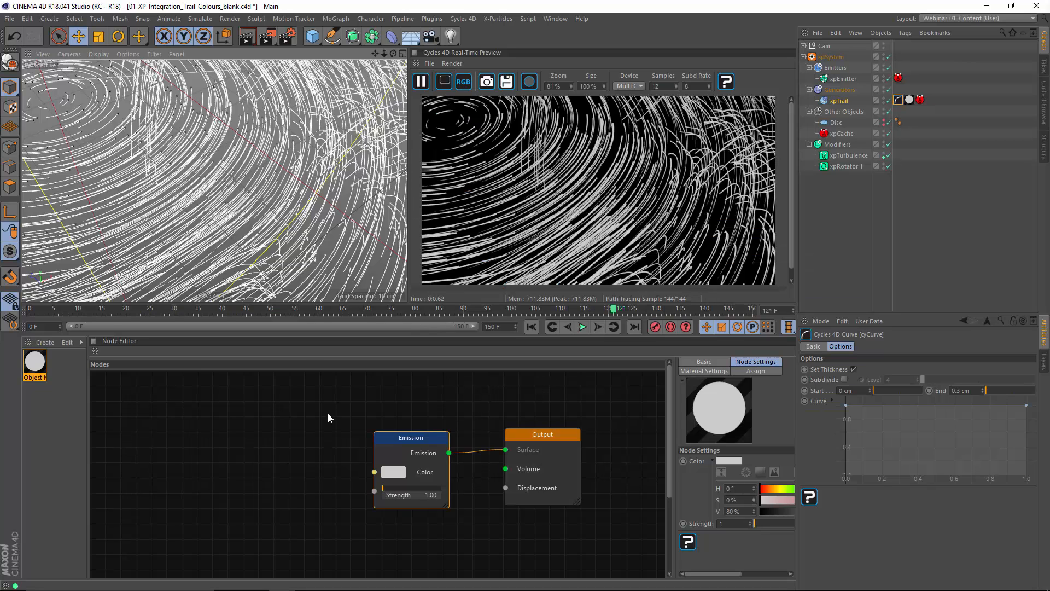
- Add an Attribute input node to the material and connect its Color output to the Emission node's Color
right_click(228, 433)
mouse_move(254, 514)
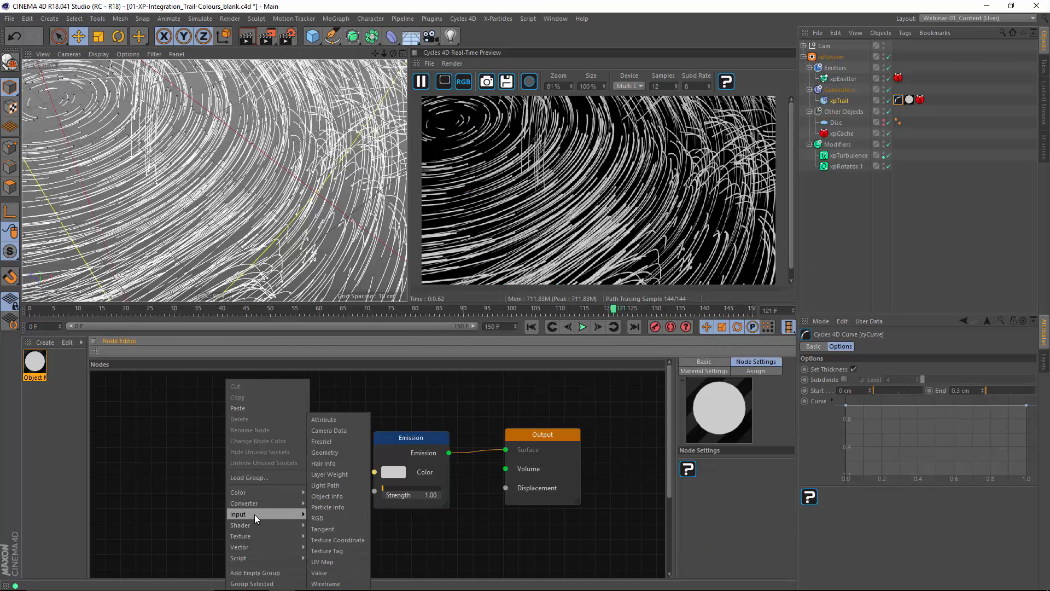
click(331, 419)
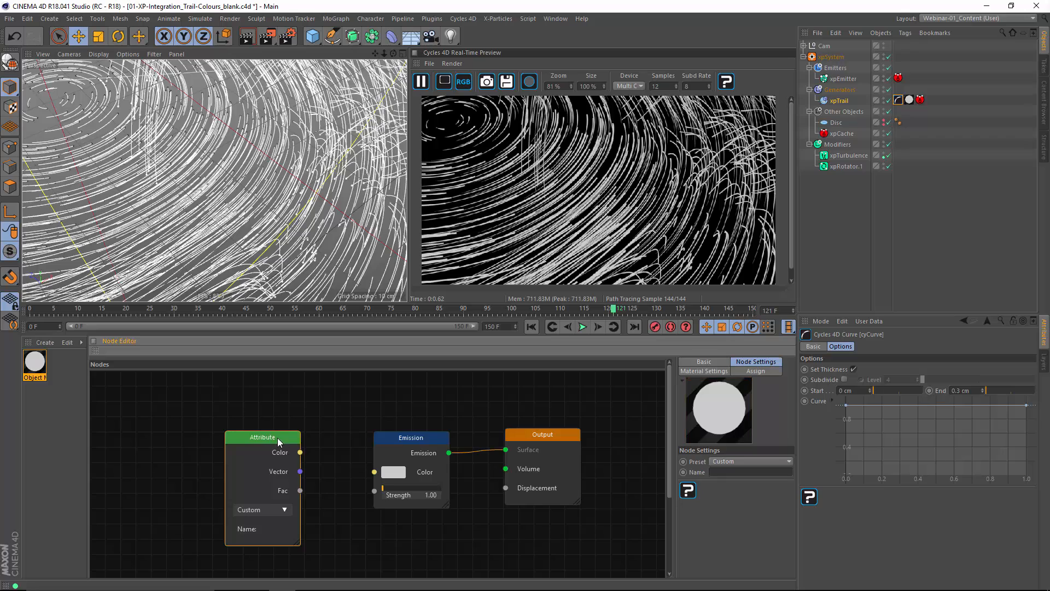
drag(277, 437, 374, 471)
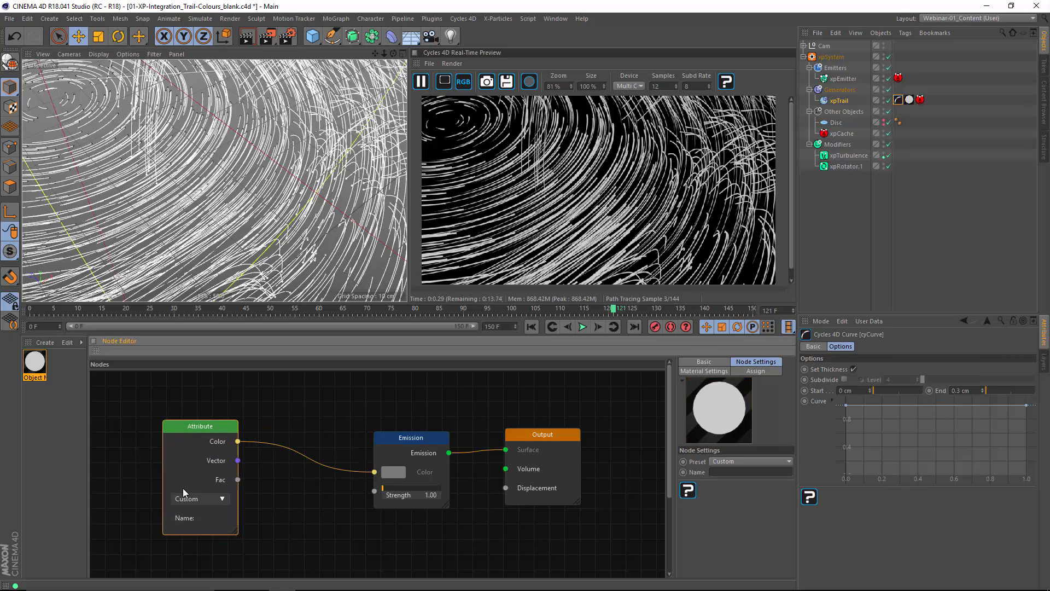
- Set the Attribute node's preset to Trail and inspect the rendered trails from a lower angle
click(196, 499)
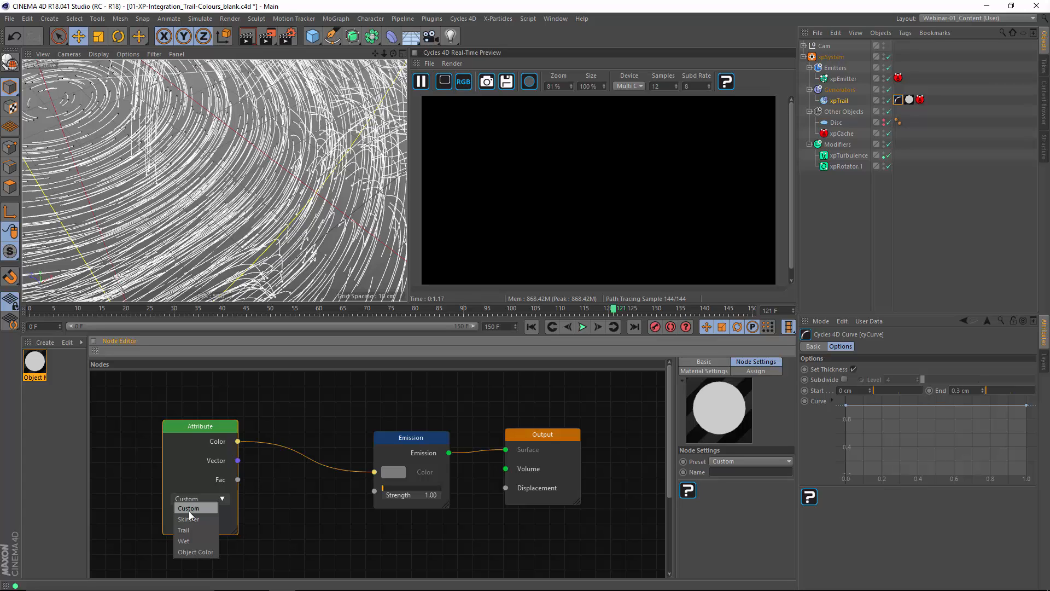
click(181, 530)
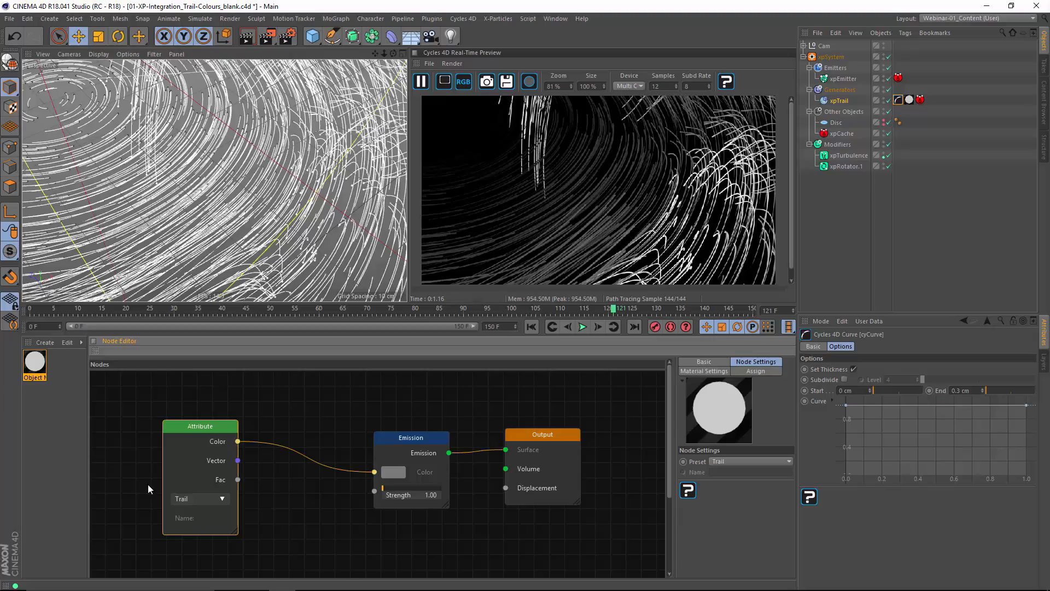
alt+drag(264, 217, 244, 234)
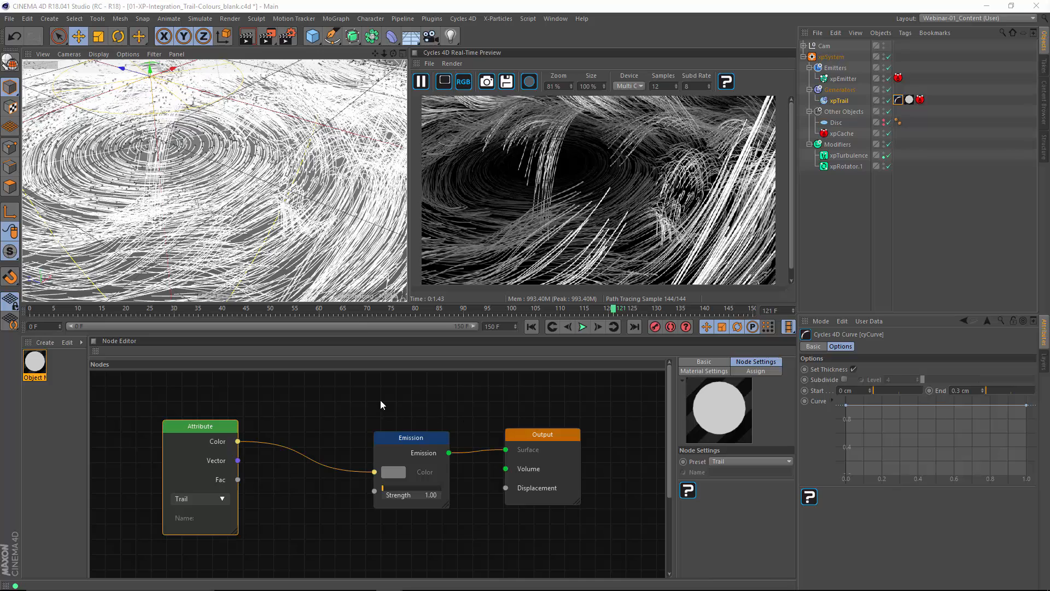
- Make room between the Attribute and Emission nodes and insert a Color Ramp converter node into their Color connection
middle_drag(238, 426, 348, 418)
drag(319, 421, 253, 424)
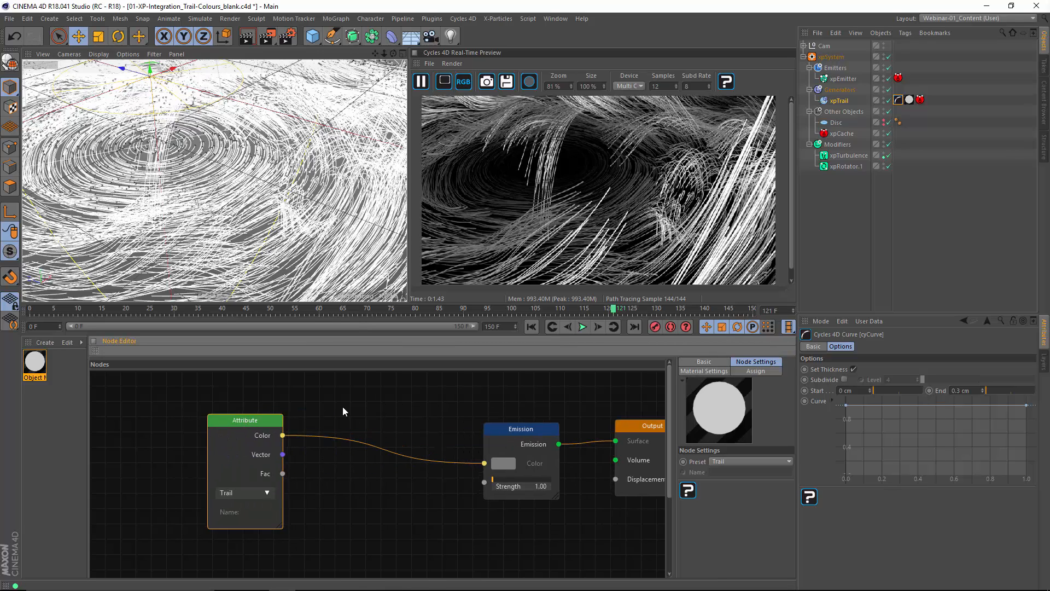
right_click(347, 413)
mouse_move(387, 504)
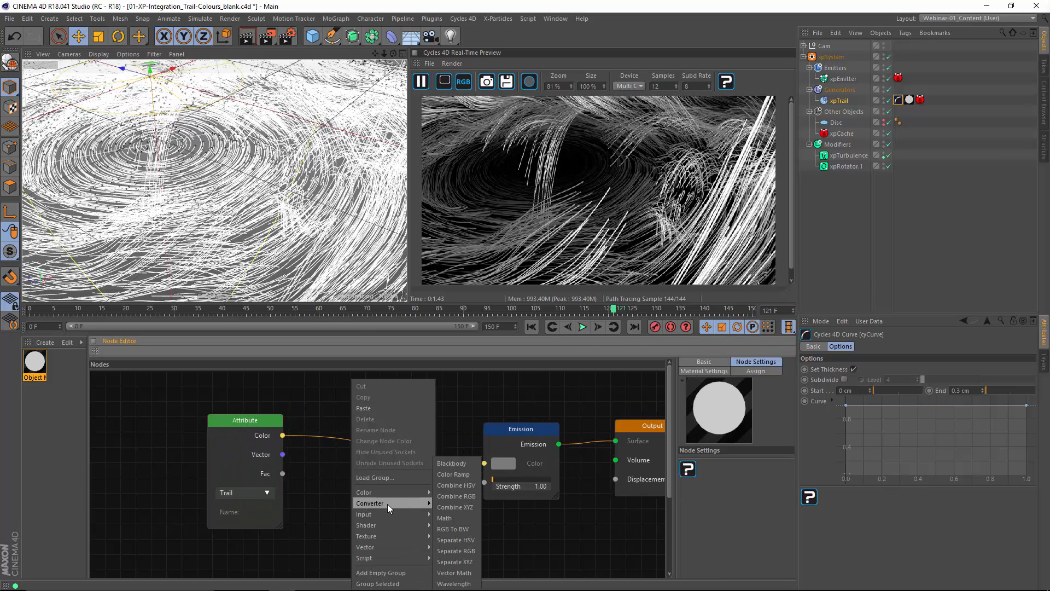
click(453, 474)
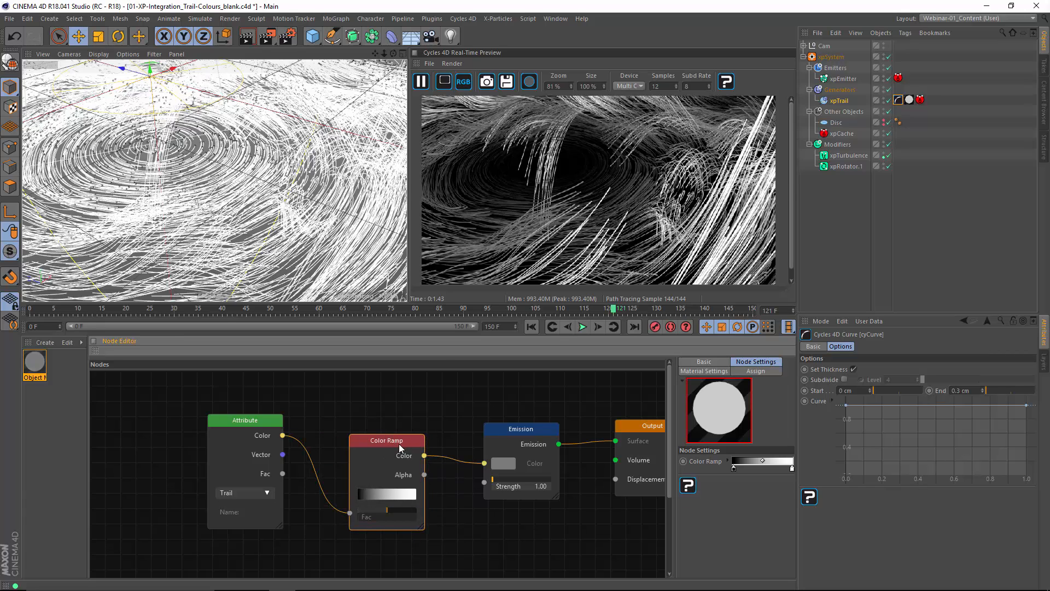
- Add a knot near the dark end of the Color Ramp and colour it blue with H 199°, S 100%, V 100%
double_click(733, 468)
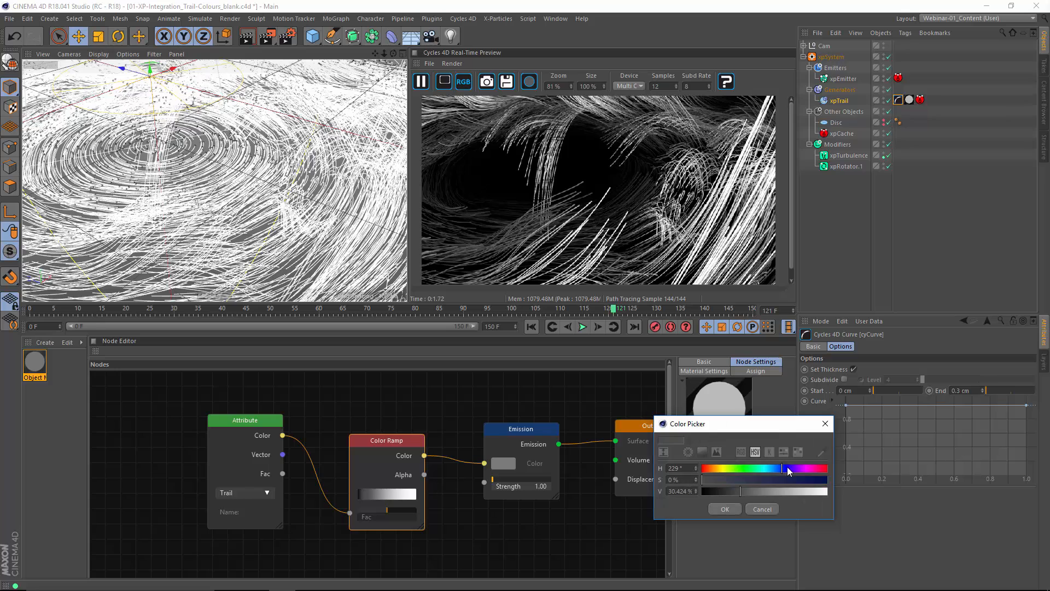
click(784, 485)
click(776, 492)
click(724, 508)
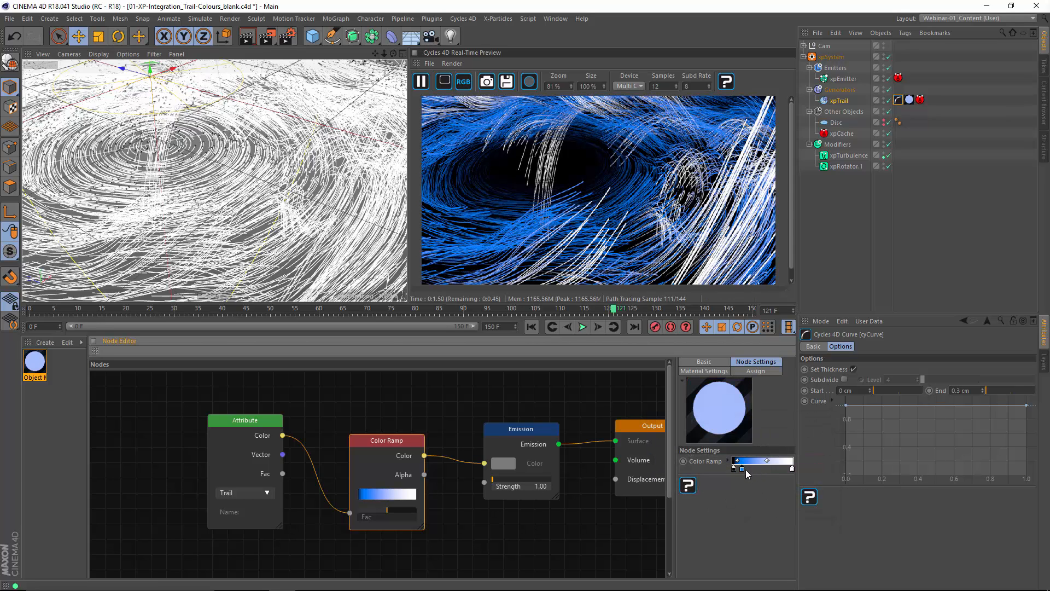
double_click(742, 470)
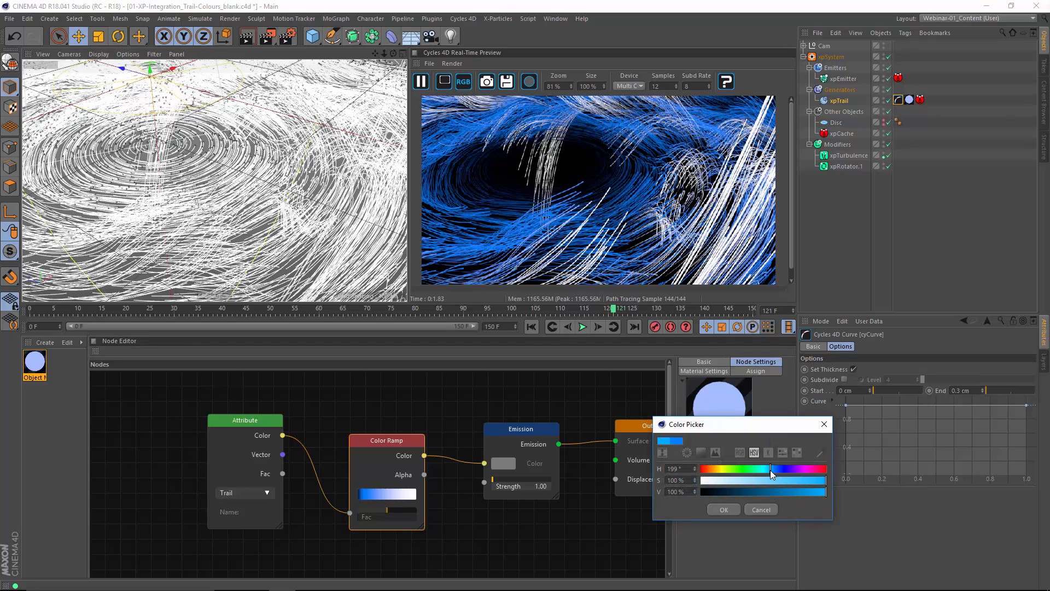
click(733, 509)
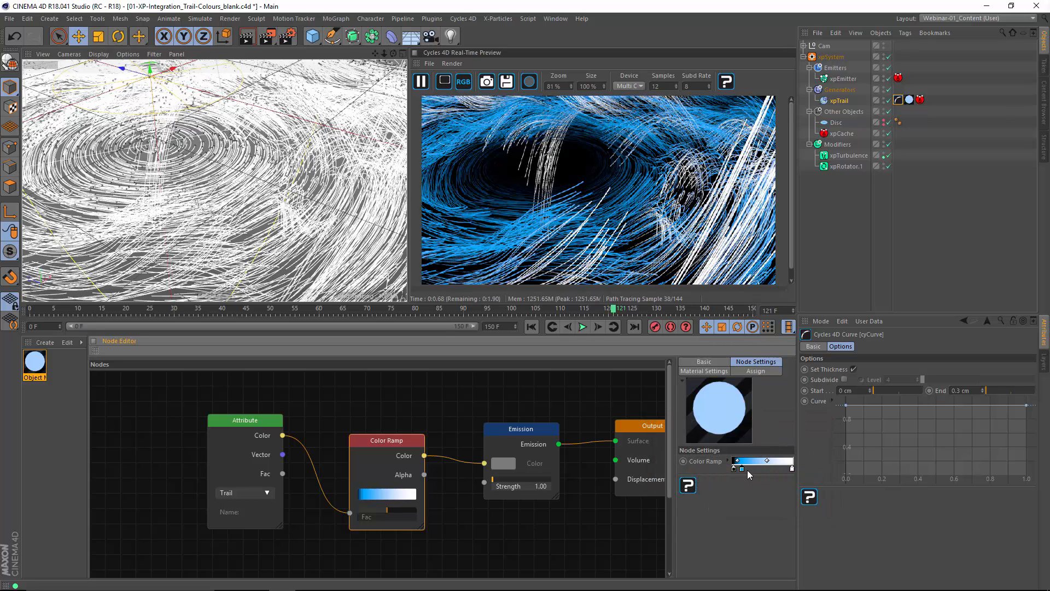
- Add a darker blue knot before the ramp's middle with H 213°, S 100%, V 78%
double_click(755, 468)
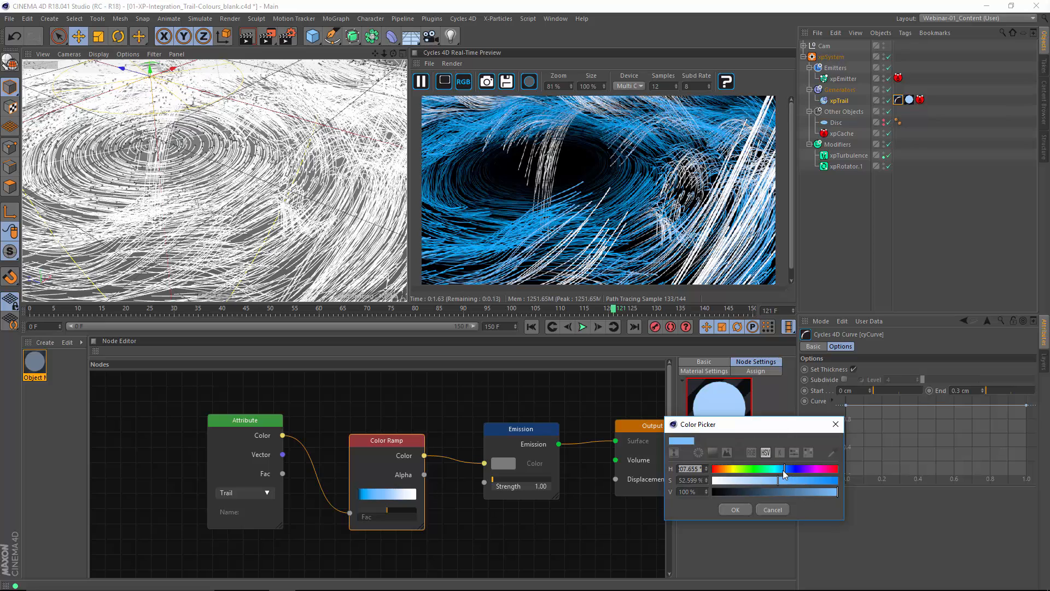
click(787, 469)
drag(829, 482, 831, 481)
click(811, 493)
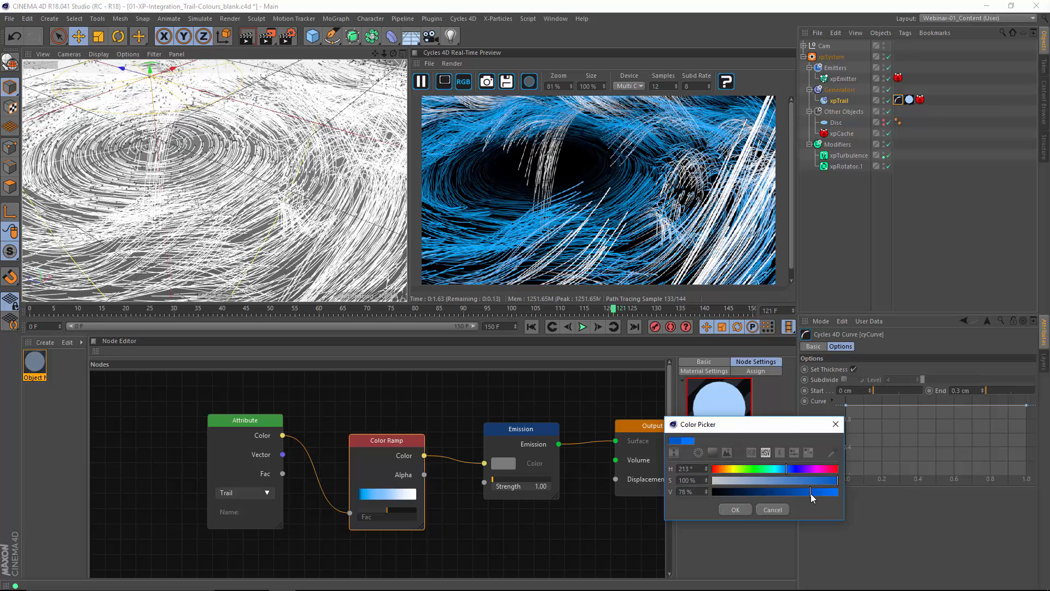
click(739, 508)
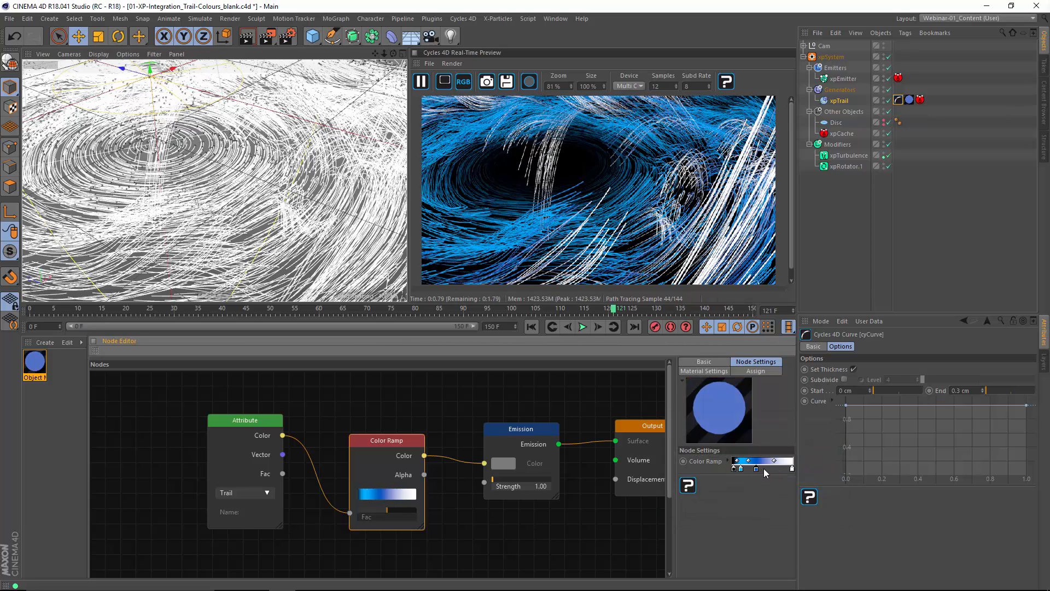
- Add a fully saturated orange knot just past the dark blue one, with S and V at 100%
drag(764, 470, 736, 470)
double_click(766, 470)
drag(819, 491, 848, 491)
drag(788, 478, 848, 479)
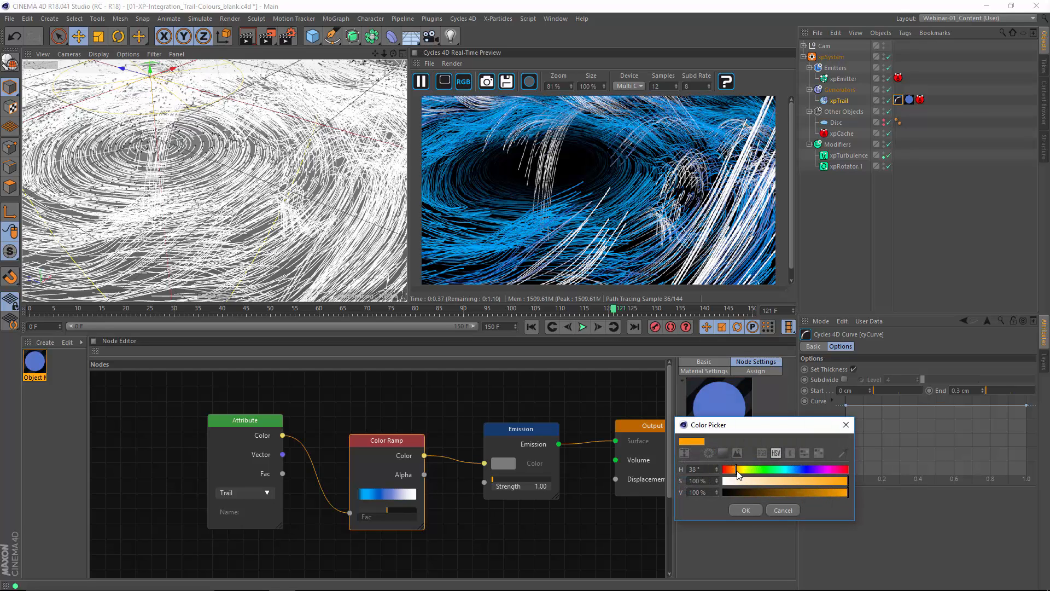
drag(738, 472, 735, 474)
click(745, 510)
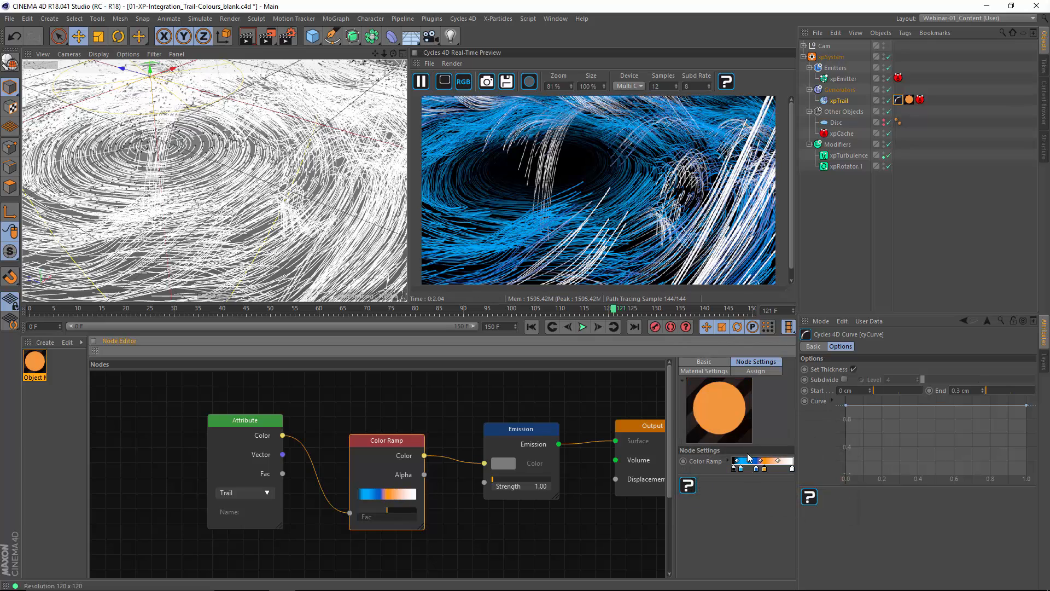
- Recolour the ramp's white end knot orange and add a yellow knot with H 53°, S 100%, V 100% between the two orange knots
double_click(793, 468)
drag(765, 468, 878, 481)
click(776, 508)
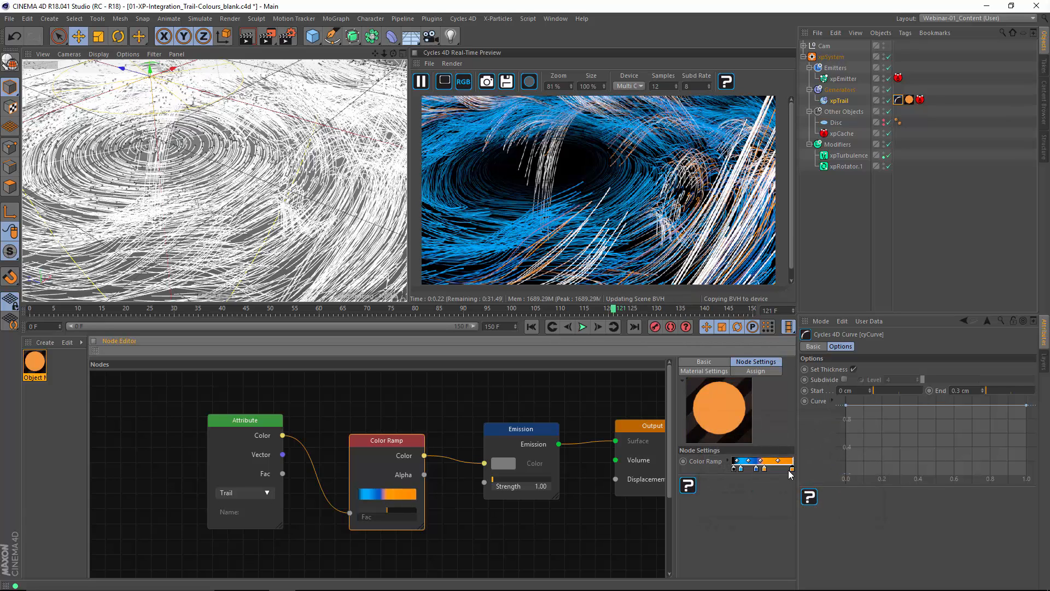
double_click(778, 470)
text(53)
key(Return)
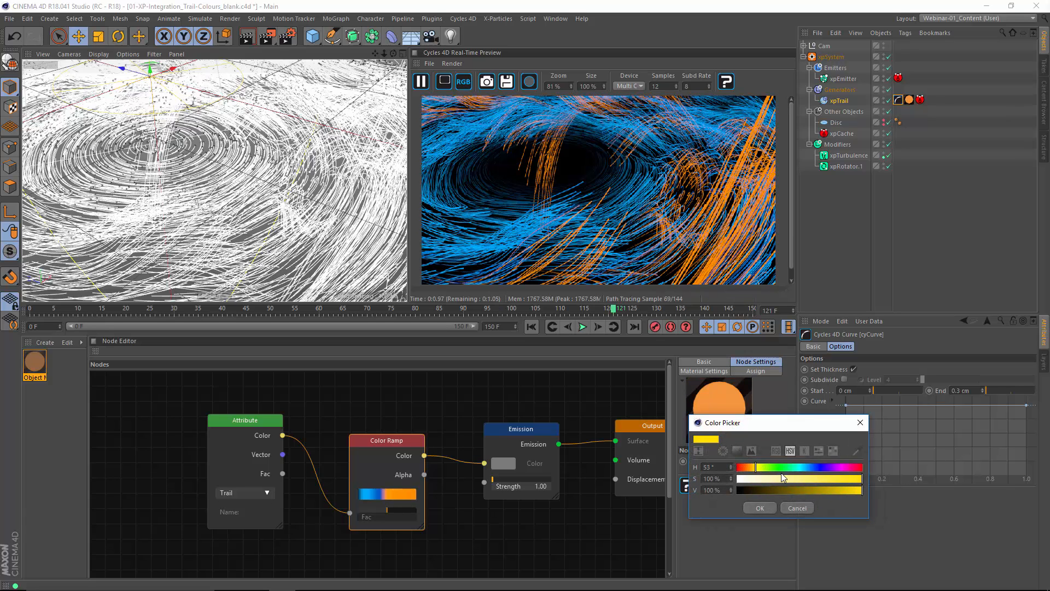
click(752, 508)
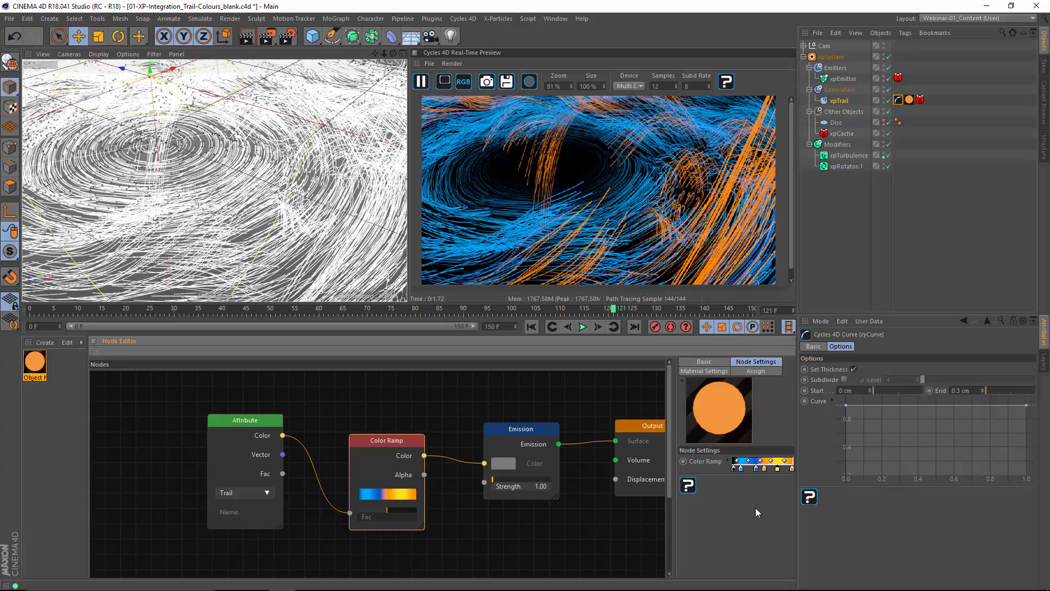
- Inspect the coloured trails up close, and look through Camera.1 inside the Cam group to preview the framed render
alt+drag(290, 192, 312, 196)
alt+right_drag(272, 182, 254, 208)
alt+drag(246, 187, 274, 182)
click(851, 212)
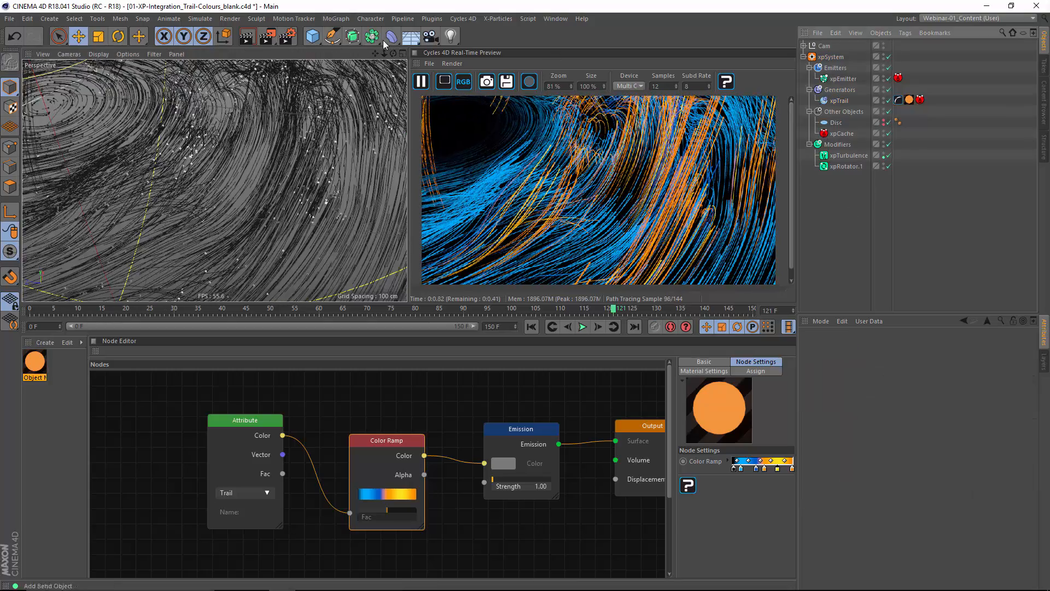
click(804, 45)
click(888, 67)
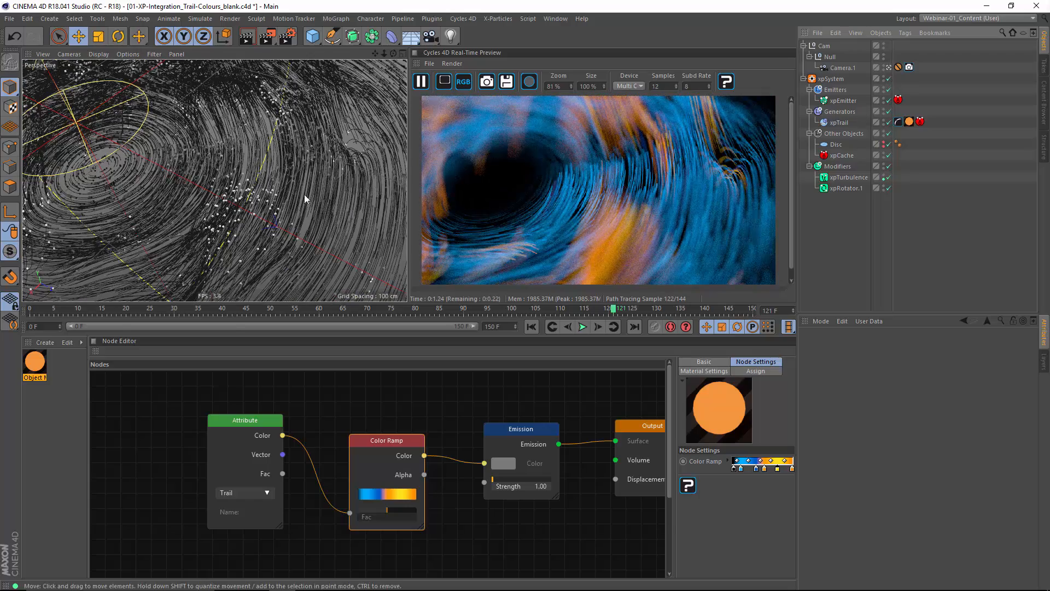
click(899, 67)
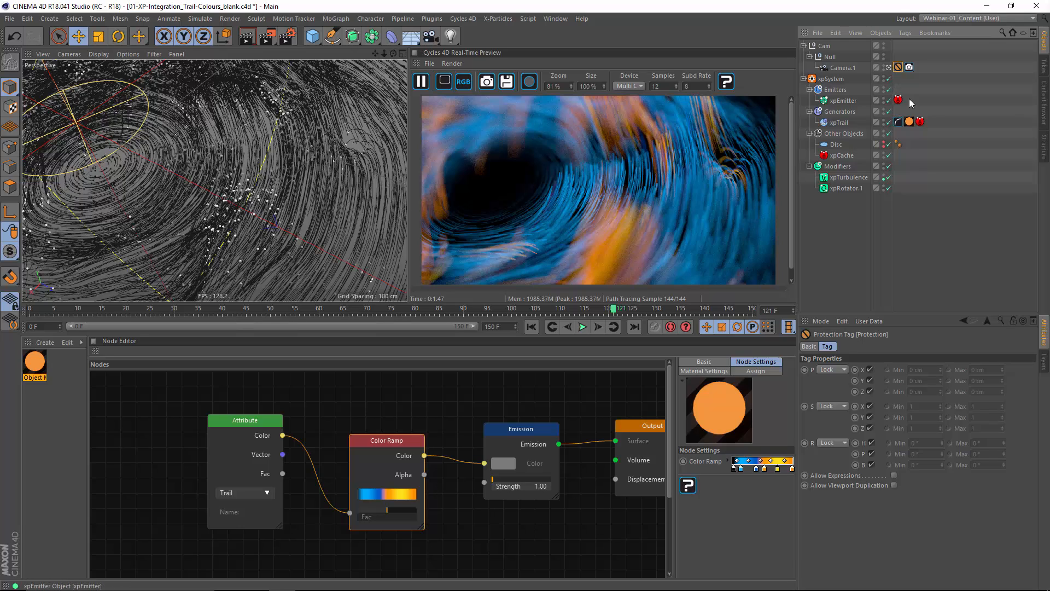
click(843, 308)
- Arrange the Attribute, Color Ramp, Emission and Output nodes in a compact row
drag(266, 426, 315, 421)
drag(386, 441, 403, 412)
drag(632, 428, 579, 422)
drag(493, 430, 491, 424)
drag(582, 434, 568, 428)
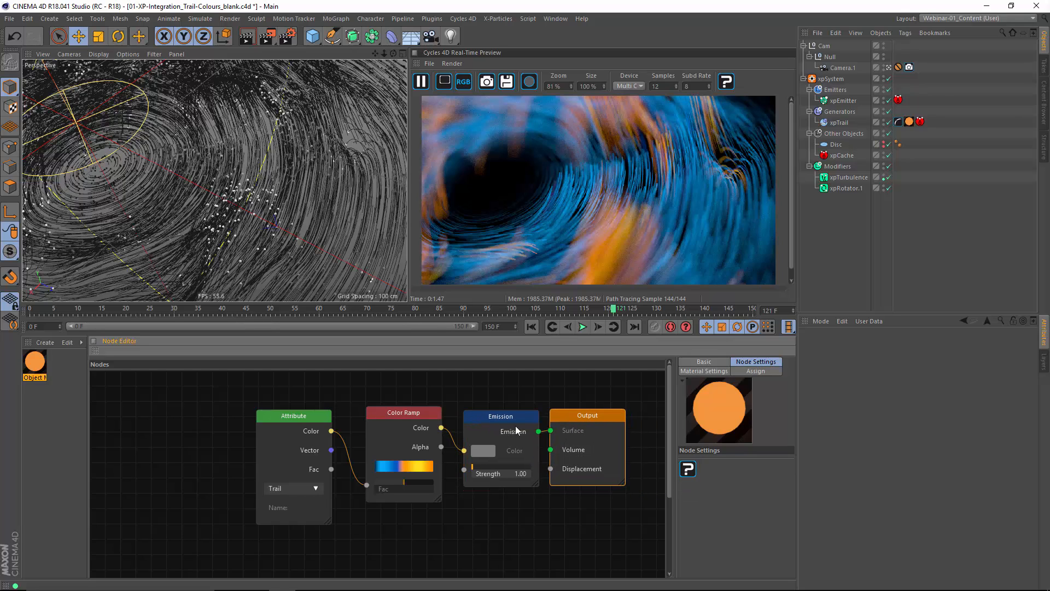
drag(498, 417, 493, 422)
drag(420, 417, 415, 423)
drag(301, 415, 317, 417)
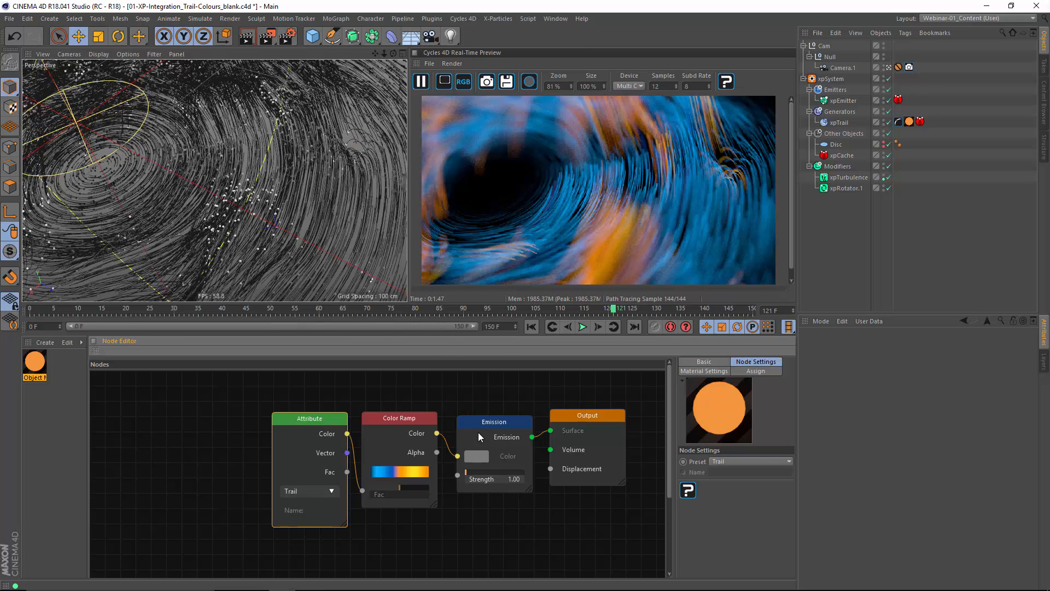
- Switch to Cycles4D-Slides_2017.pdf and watch the 03-Webinar-04-X-Particles-Fluids_v002 clip in Filme & TV, replaying its last part before pausing
key(ctrl+alt+Tab)
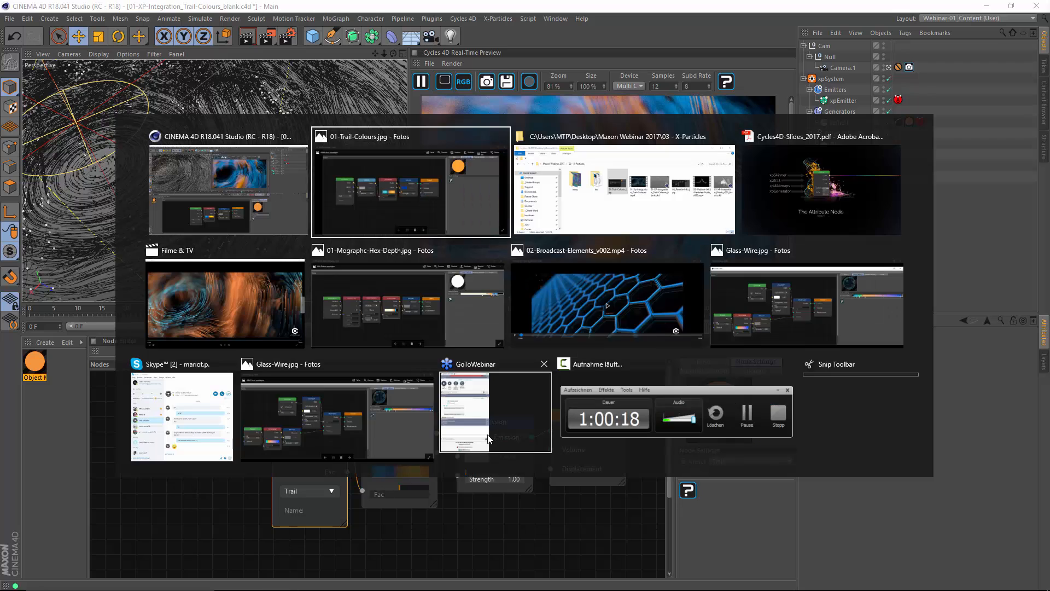
click(756, 215)
click(775, 215)
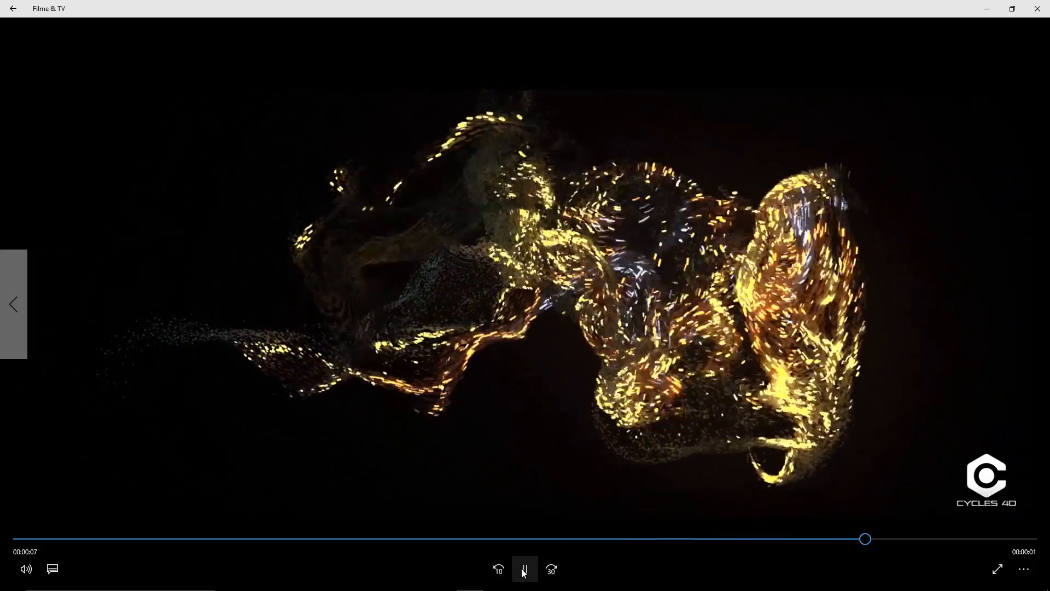
click(713, 539)
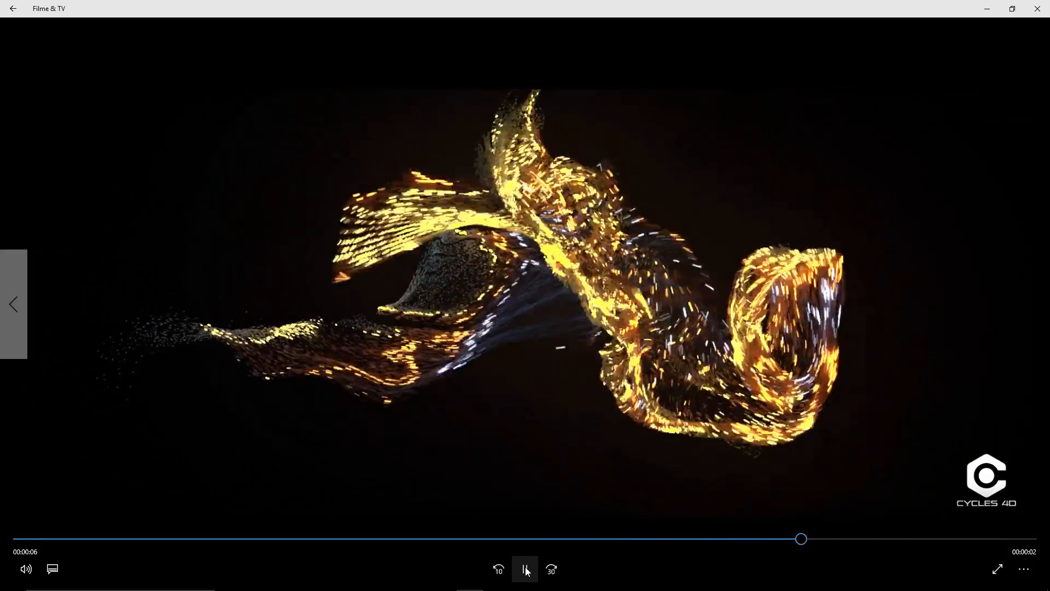
click(525, 570)
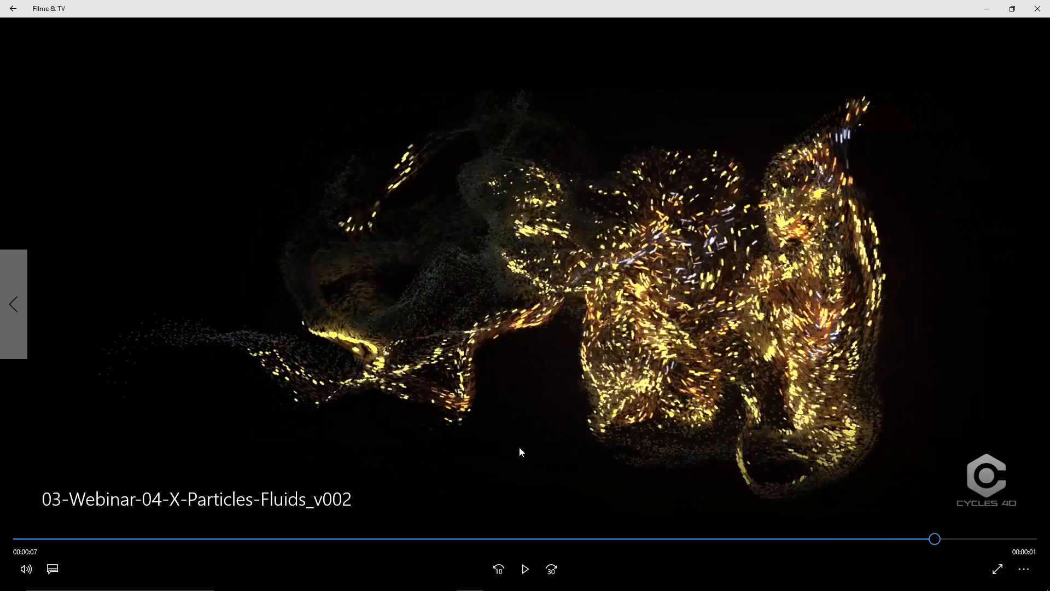
- Return to Cinema 4D and close the 01-XP-Integration_Trail-Colours_blank.c4d project without saving it
key(alt+Tab)
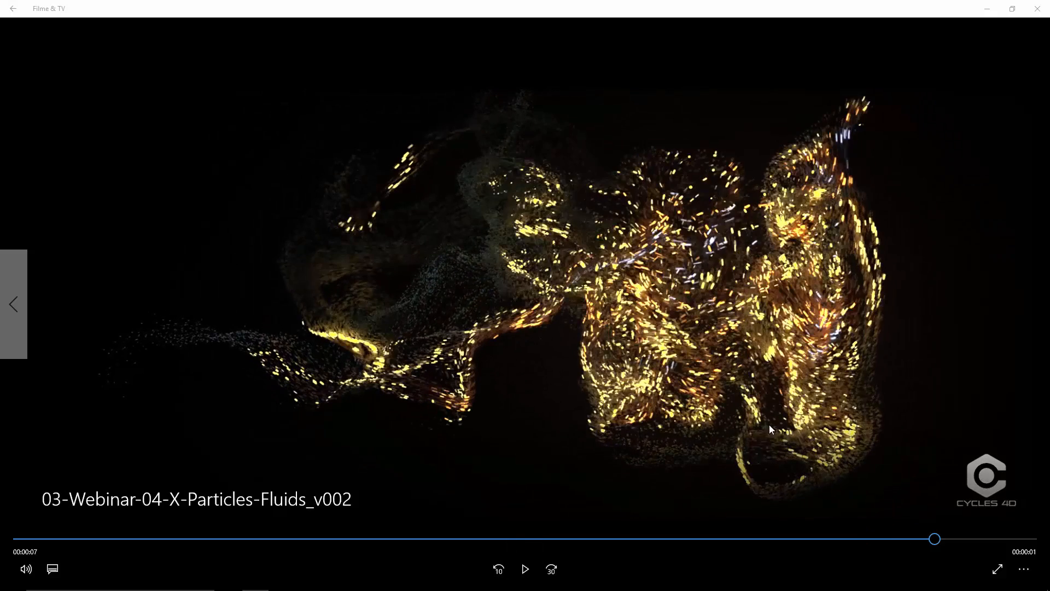
key(alt+Tab)
key(alt+Tab)
key(alt+Tab)
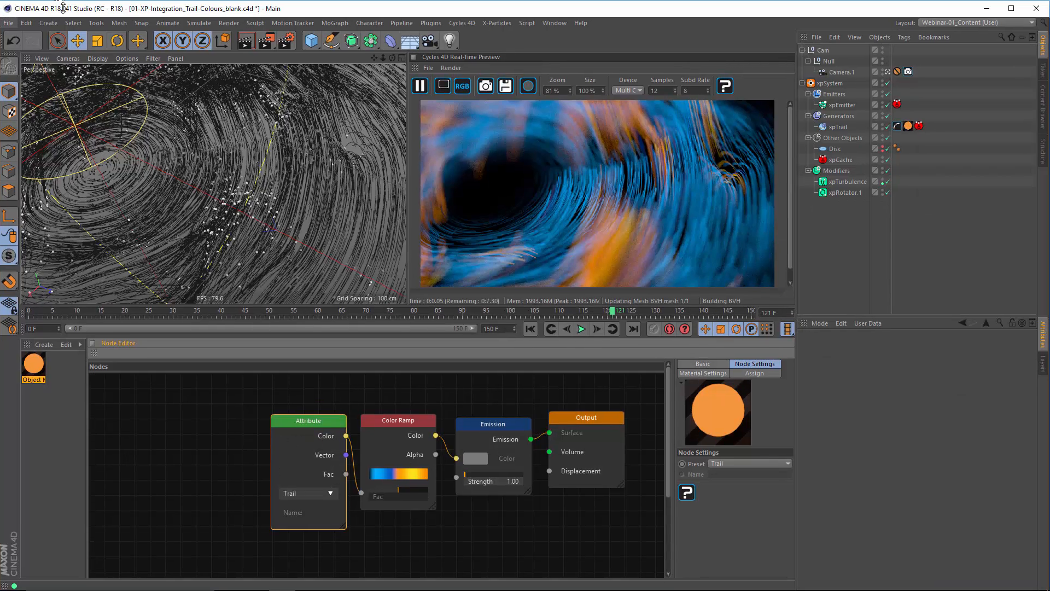
click(8, 23)
click(25, 97)
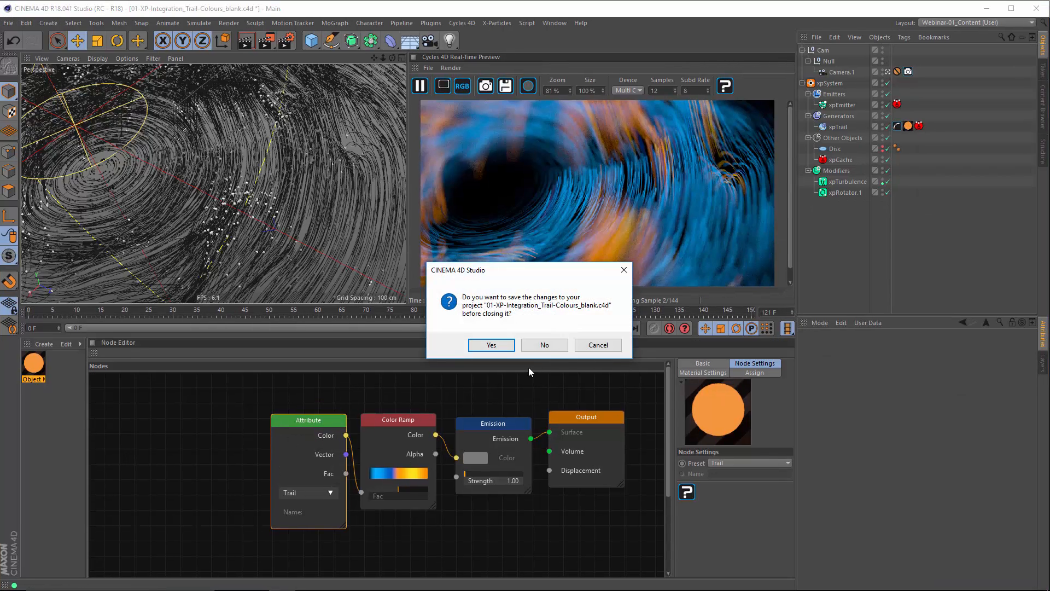
click(544, 345)
- Open the 03-XP-Integration_Fluids_v003_blank.c4d project and change the interface layout to Standard
key(alt+Tab)
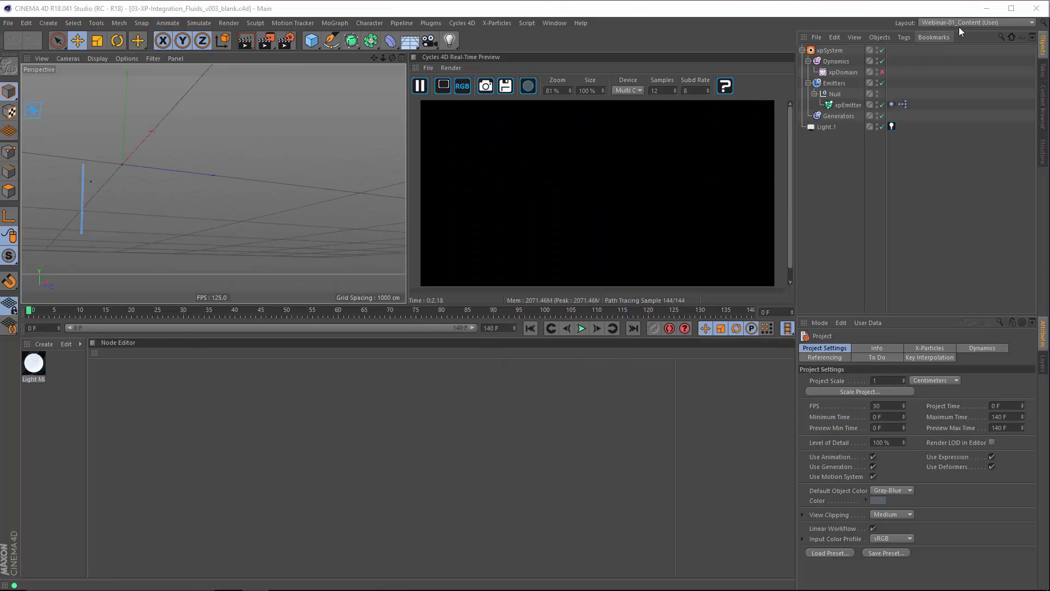
click(931, 22)
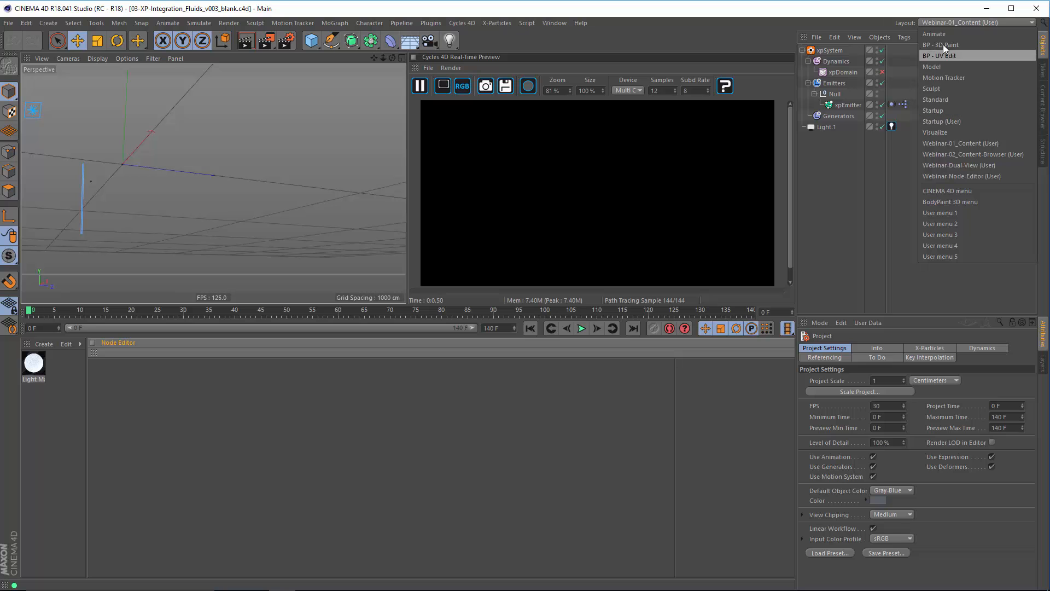
click(942, 101)
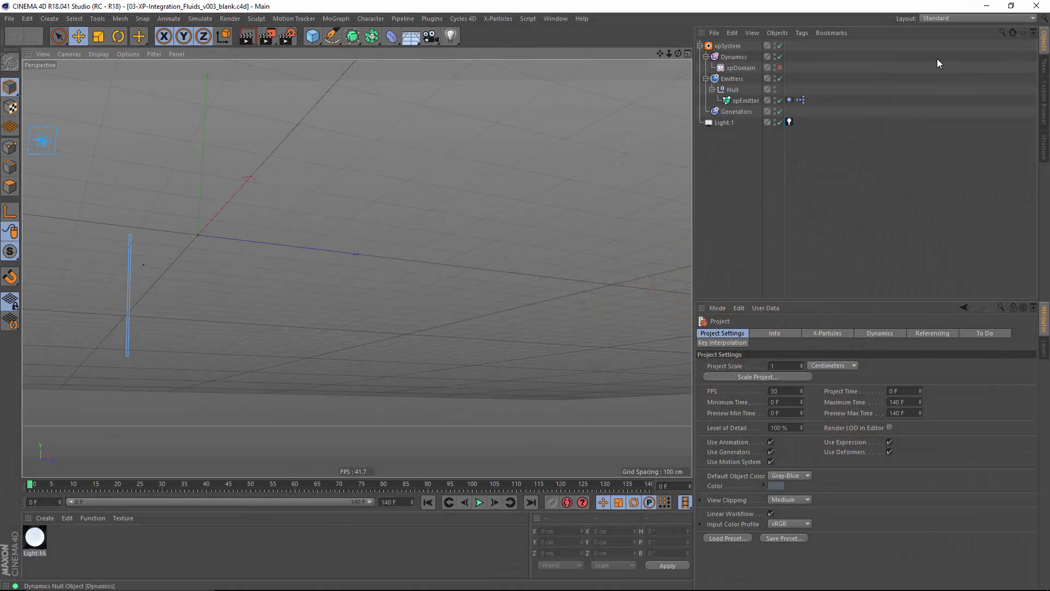
- Play the animation and examine the xpEmitter's XPresso setup, moving the editor aside and enlarging the Null node to read its output
click(480, 503)
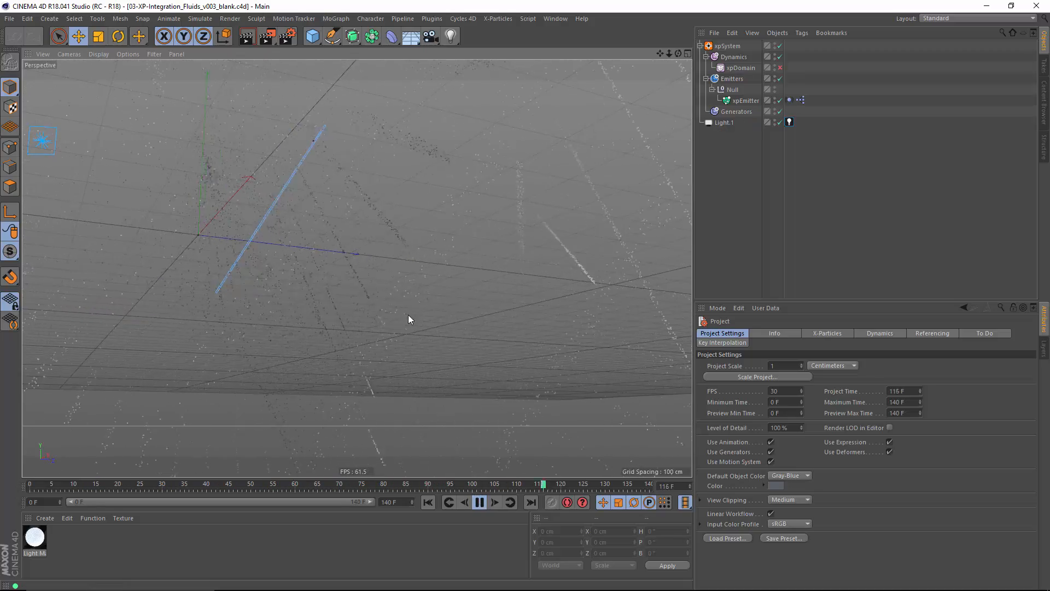
click(801, 100)
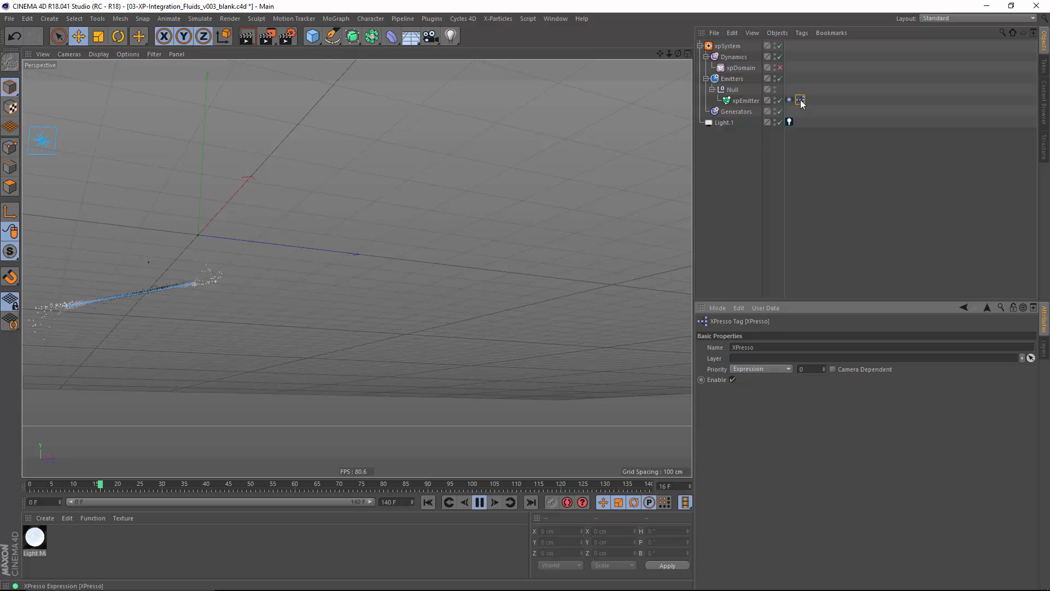
double_click(801, 102)
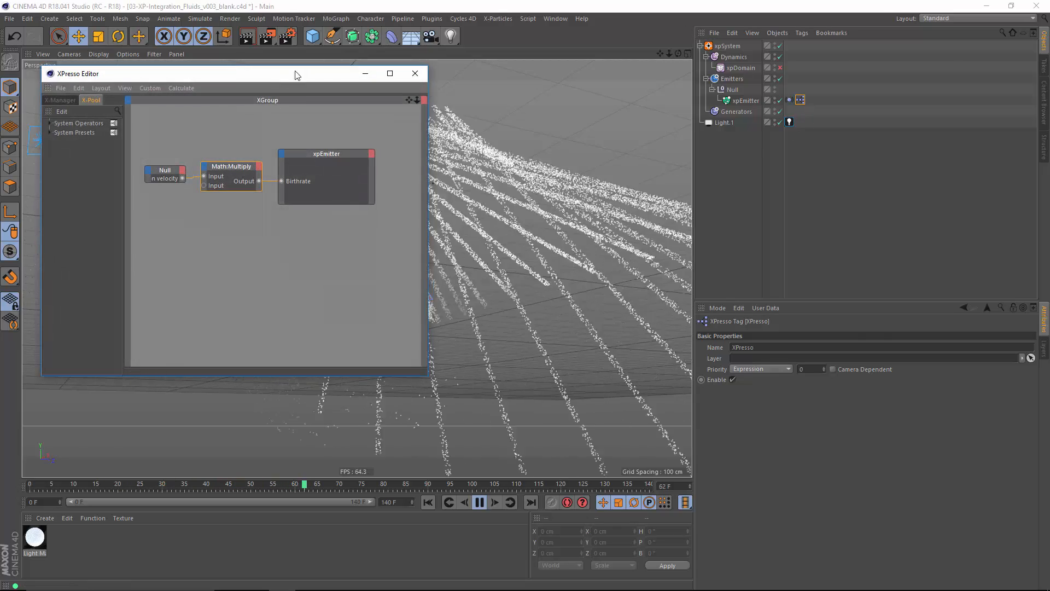
drag(293, 72, 741, 147)
click(612, 245)
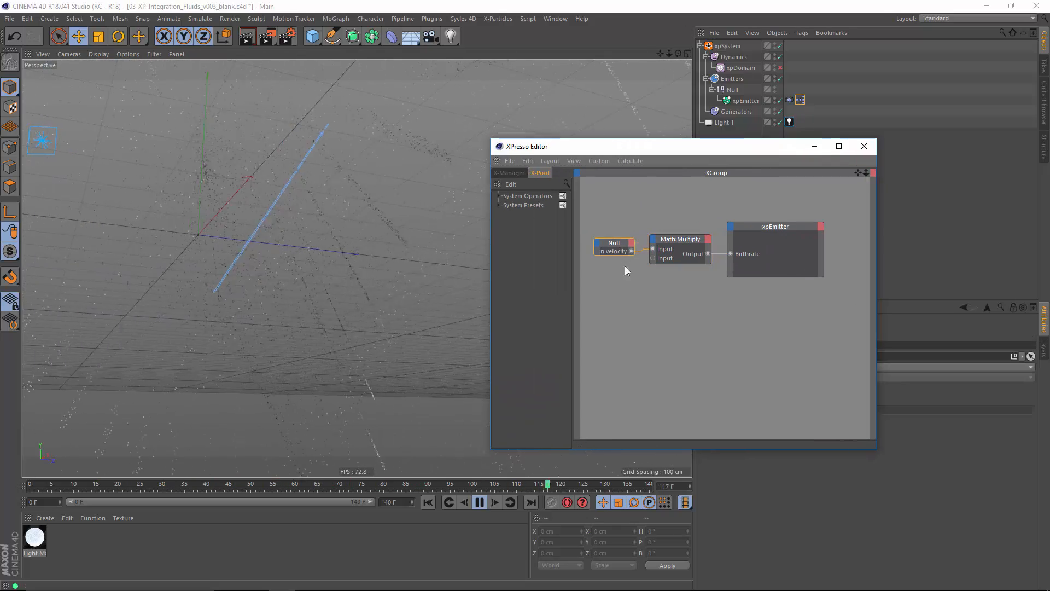
drag(633, 255, 653, 283)
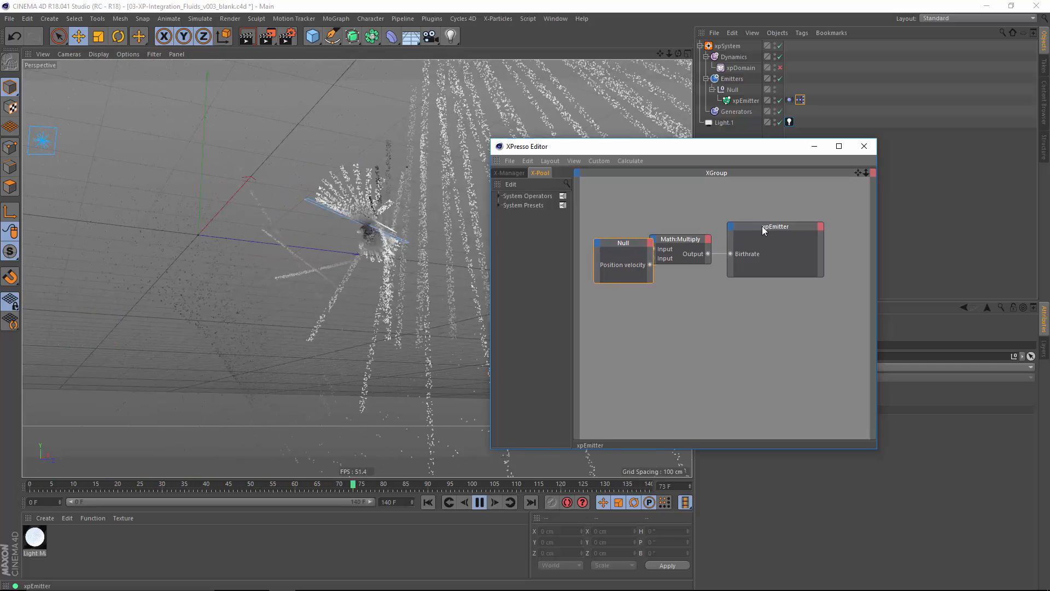
- Spread out the xpEmitter and Math:Multiply nodes in the XPresso setup and close the editor
drag(762, 227, 789, 229)
drag(684, 234, 711, 239)
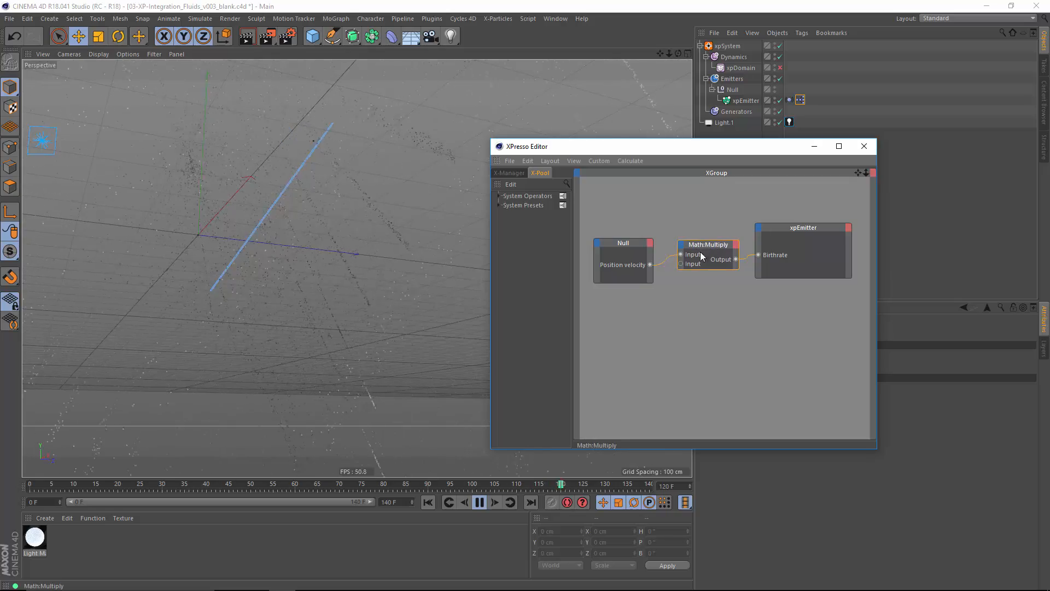
drag(778, 226, 768, 237)
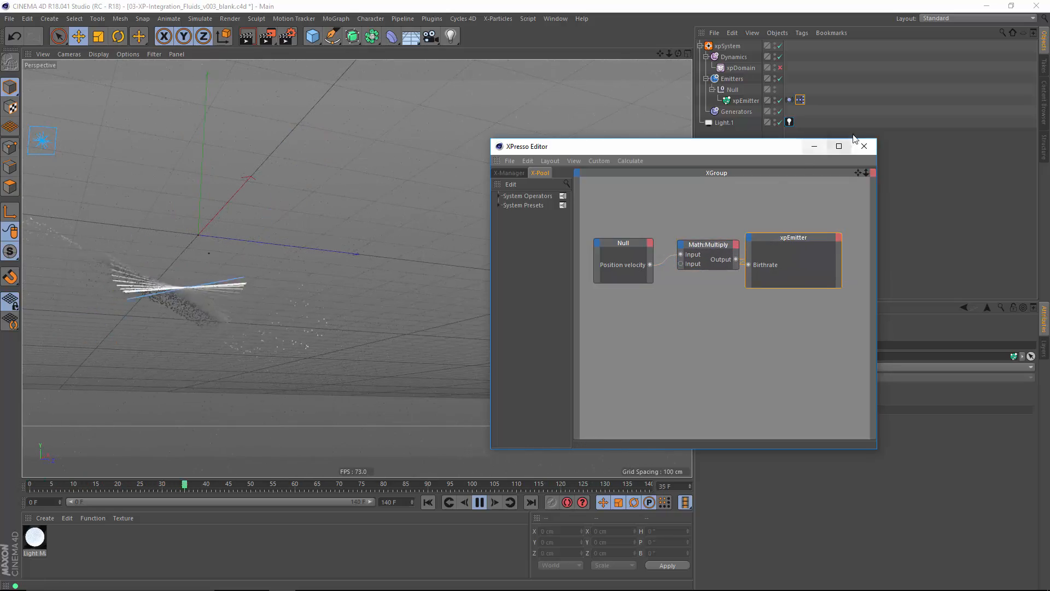
click(870, 147)
- Review the xpEmitter's display settings and enable the xpDomain object
click(745, 101)
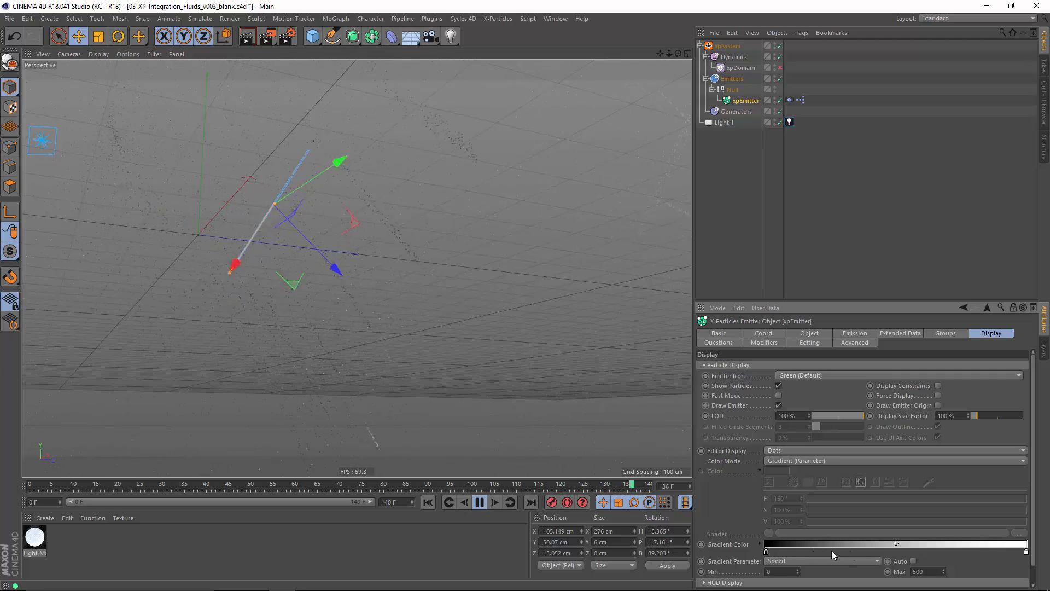
click(819, 65)
click(740, 67)
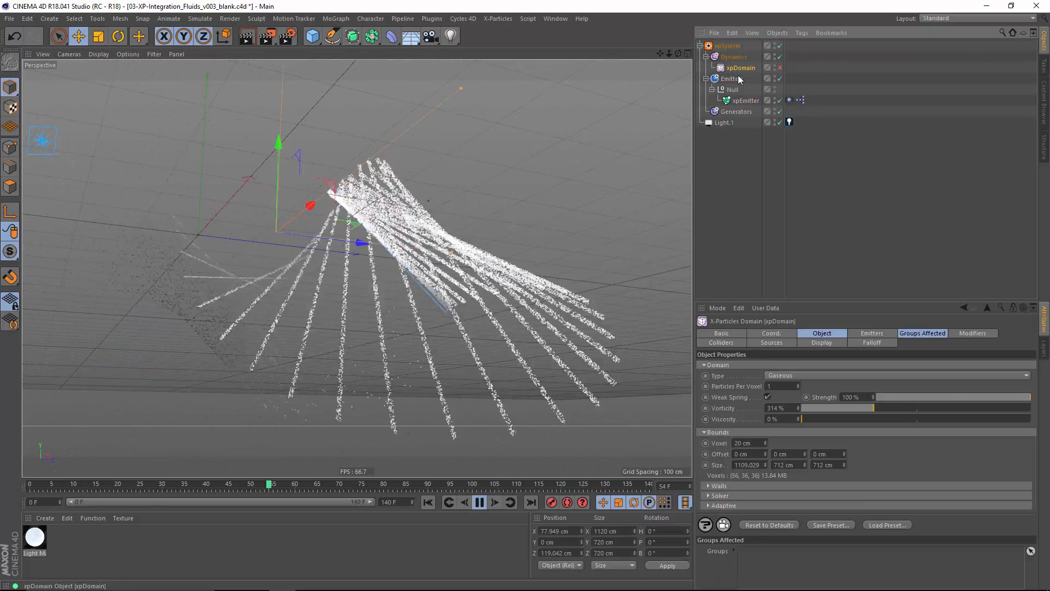
click(780, 68)
- Replay the gaseous simulation from the start of the animation and pause it at frame 109
click(429, 502)
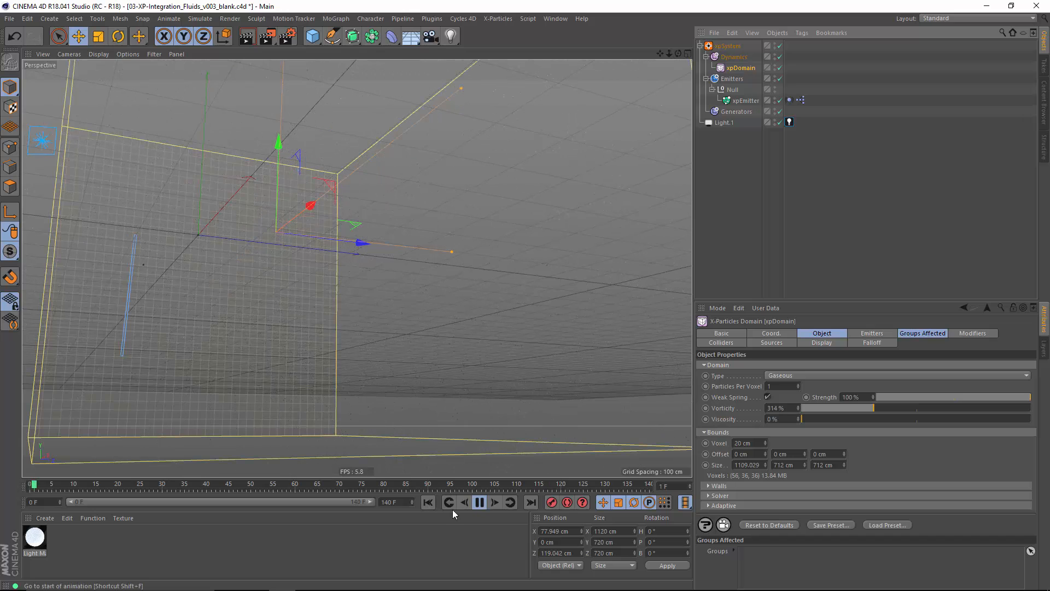
click(479, 503)
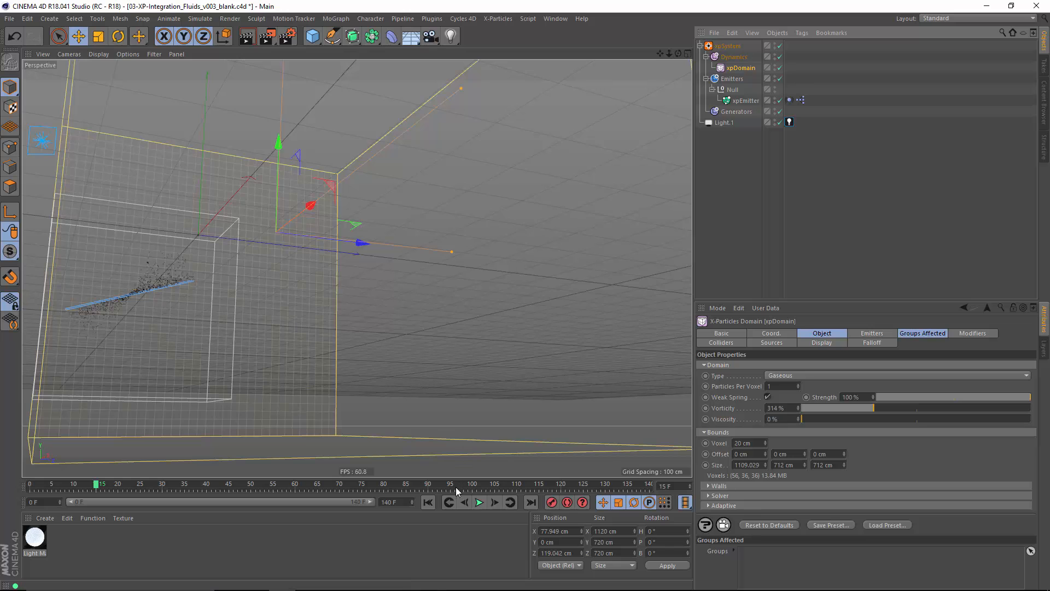
click(479, 503)
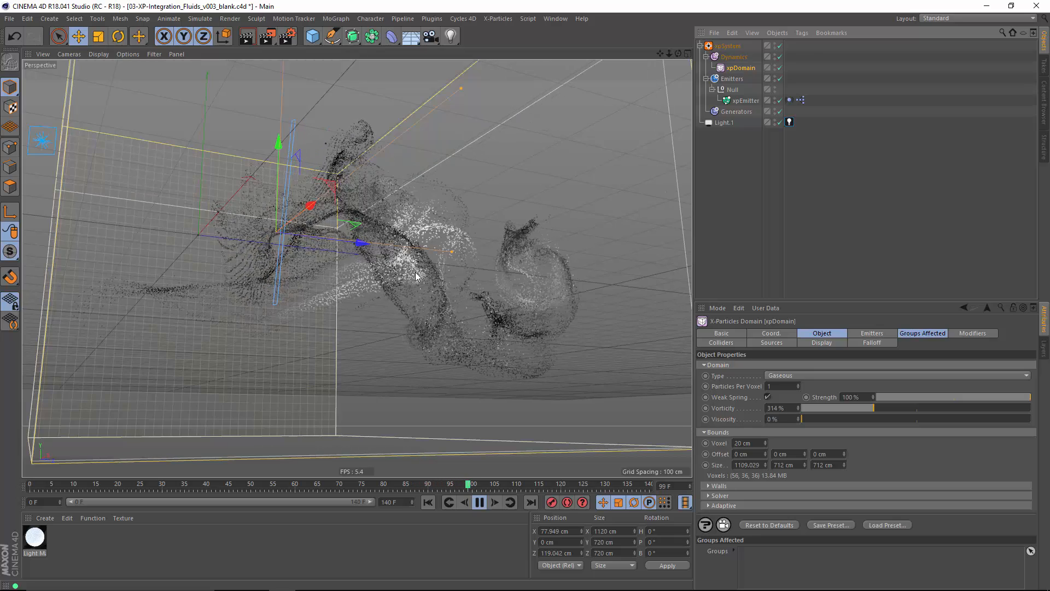
click(480, 501)
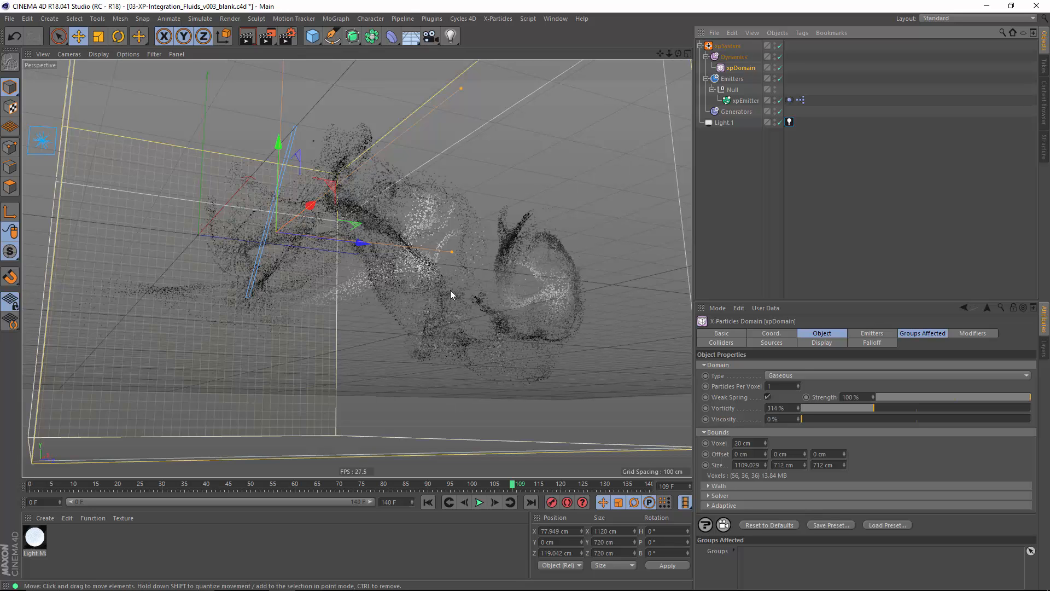
- Change the interface layout to Webinar-01_Content (User) and create a Cycles 4D object material
click(936, 17)
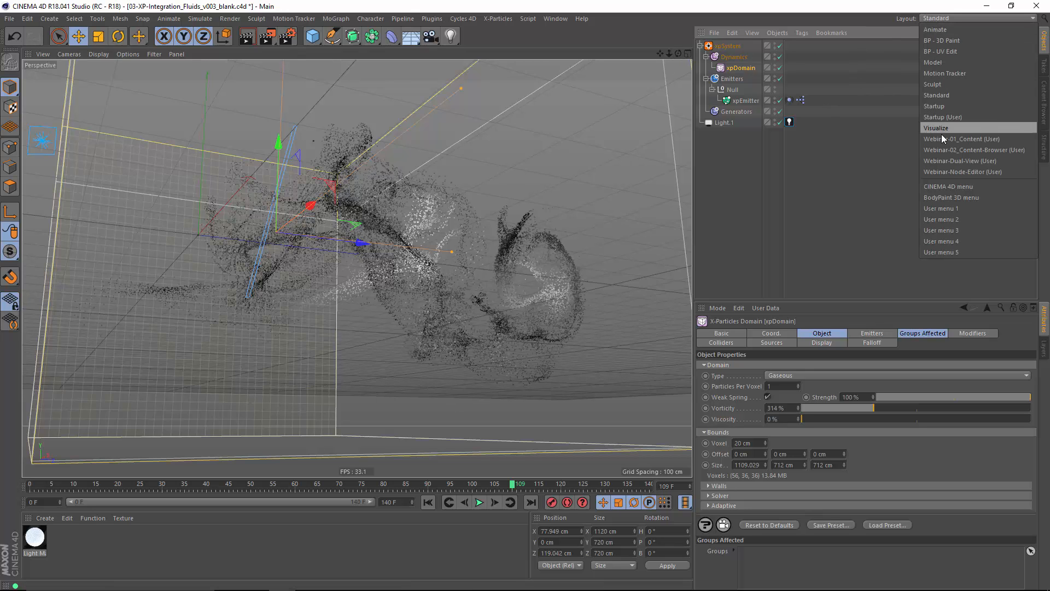
click(943, 139)
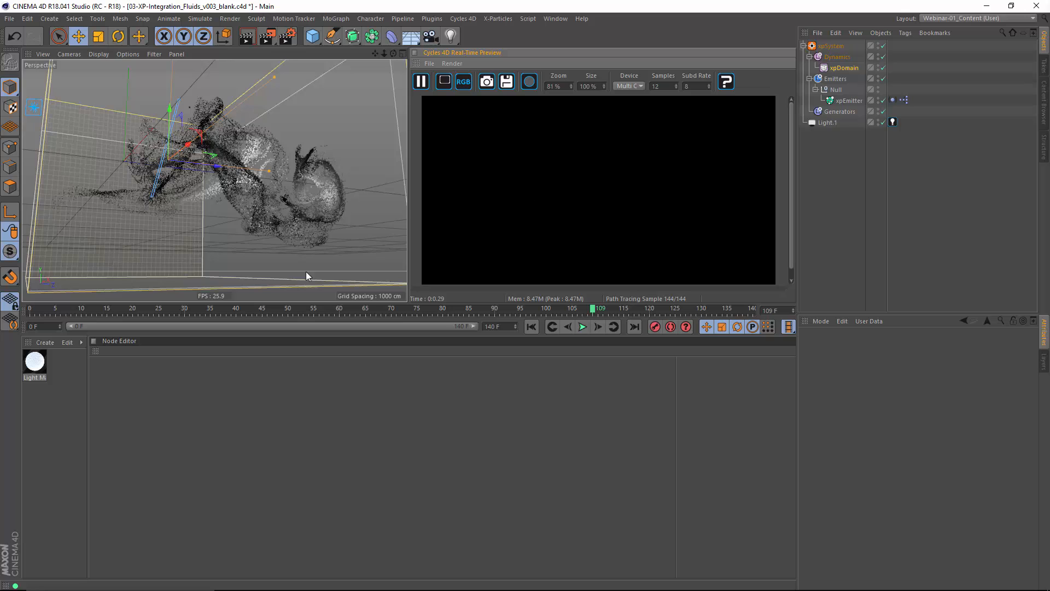
click(46, 342)
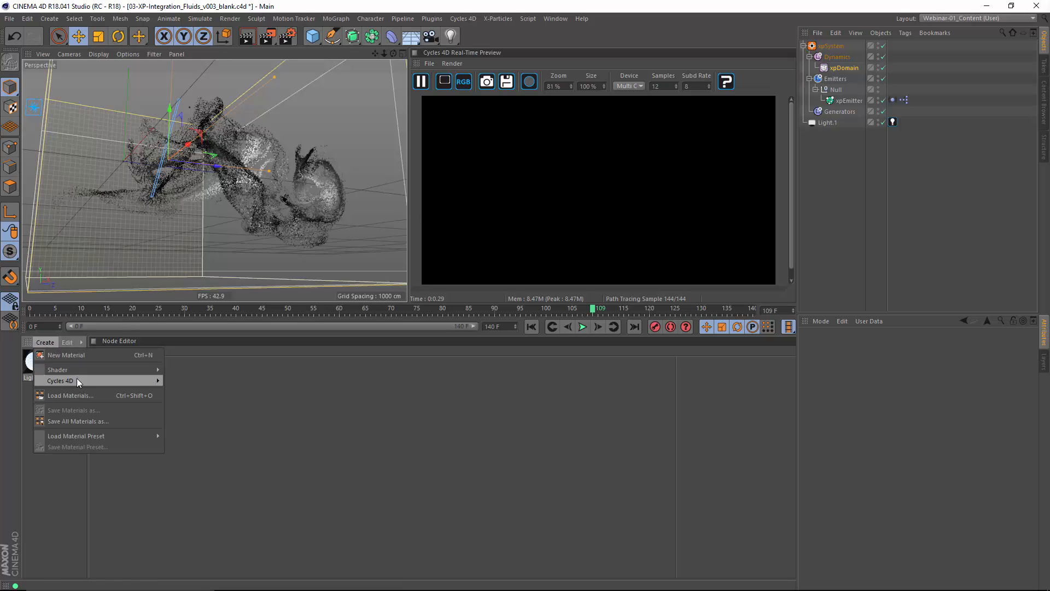
mouse_move(92, 380)
click(176, 407)
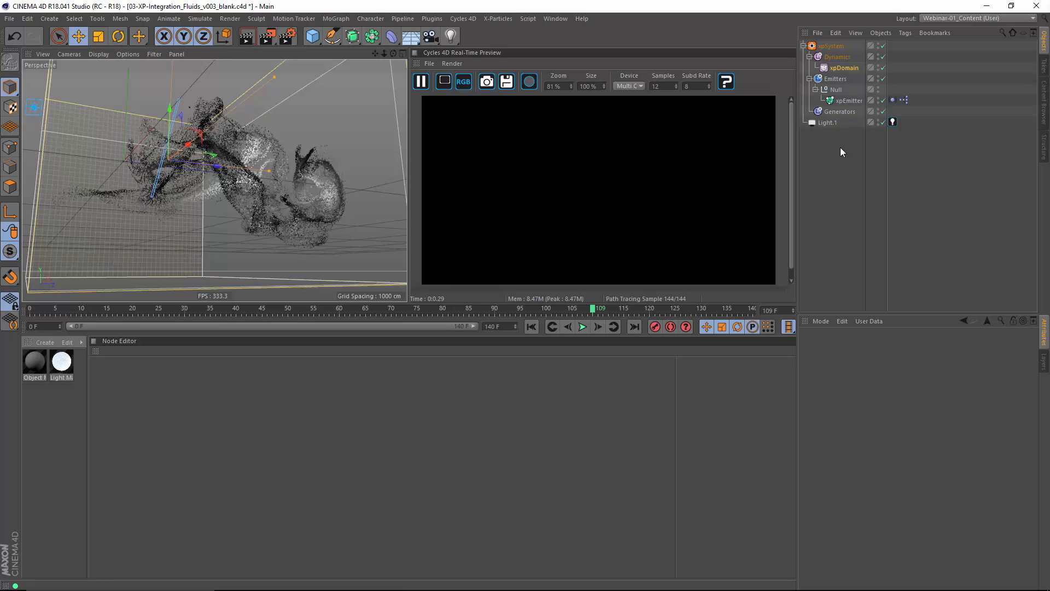
- Add a Cycles 4D cyX-Particles tag to the xpEmitter
click(824, 157)
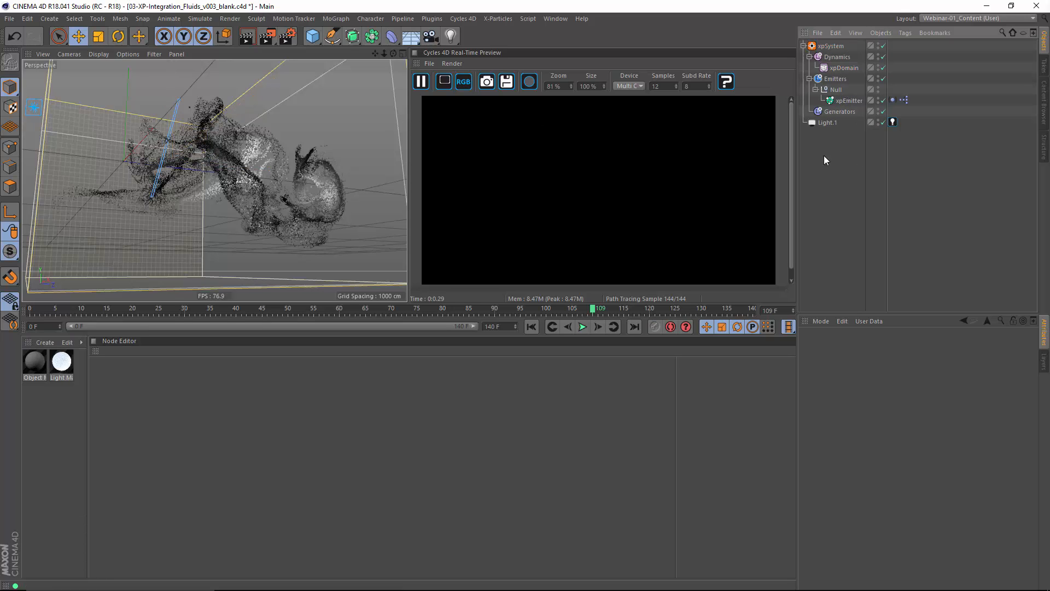
click(848, 103)
right_click(848, 104)
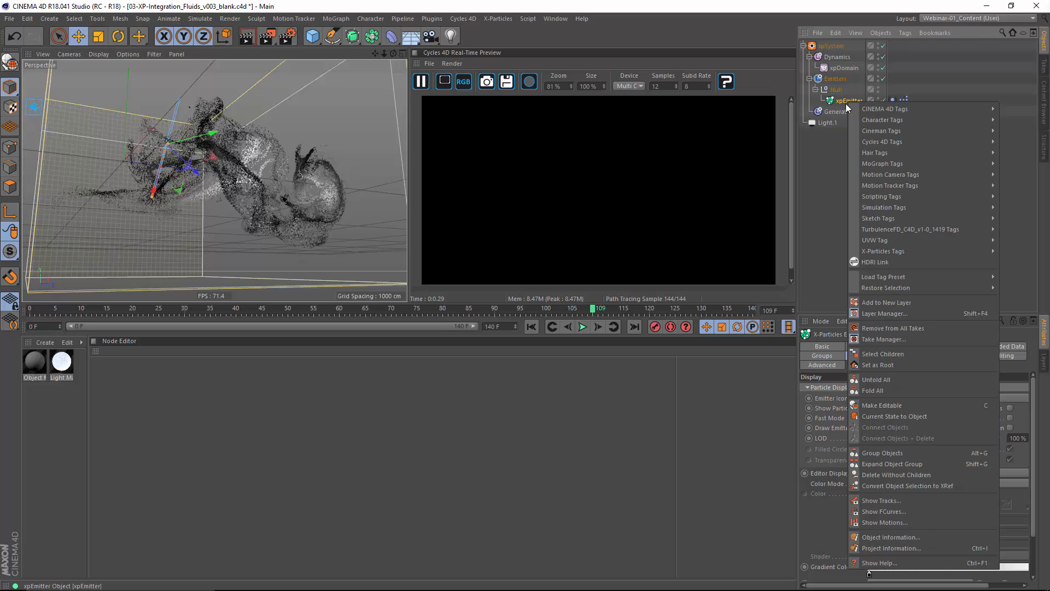
mouse_move(886, 143)
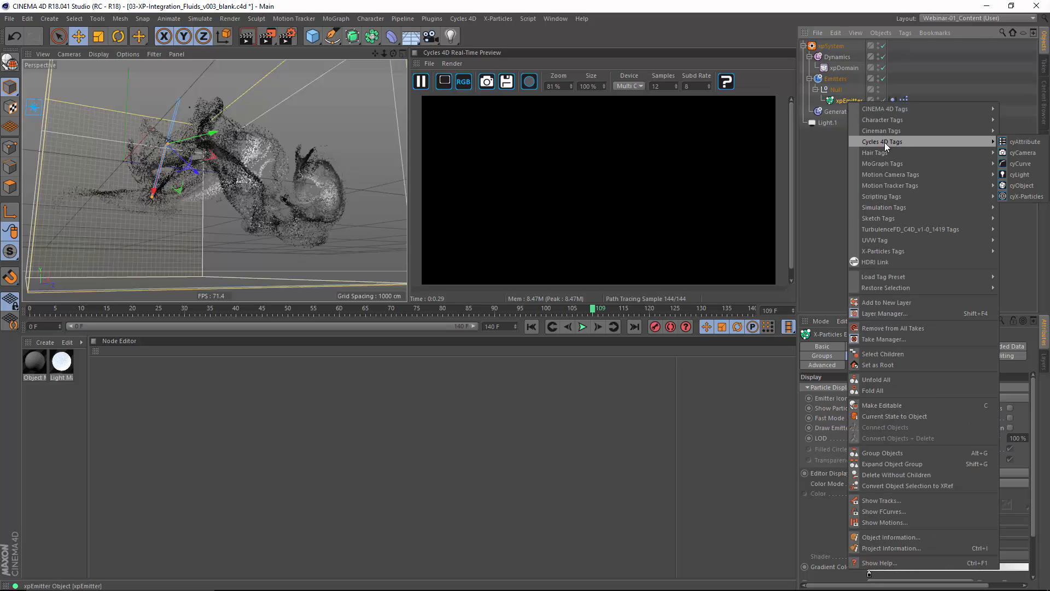
click(1015, 197)
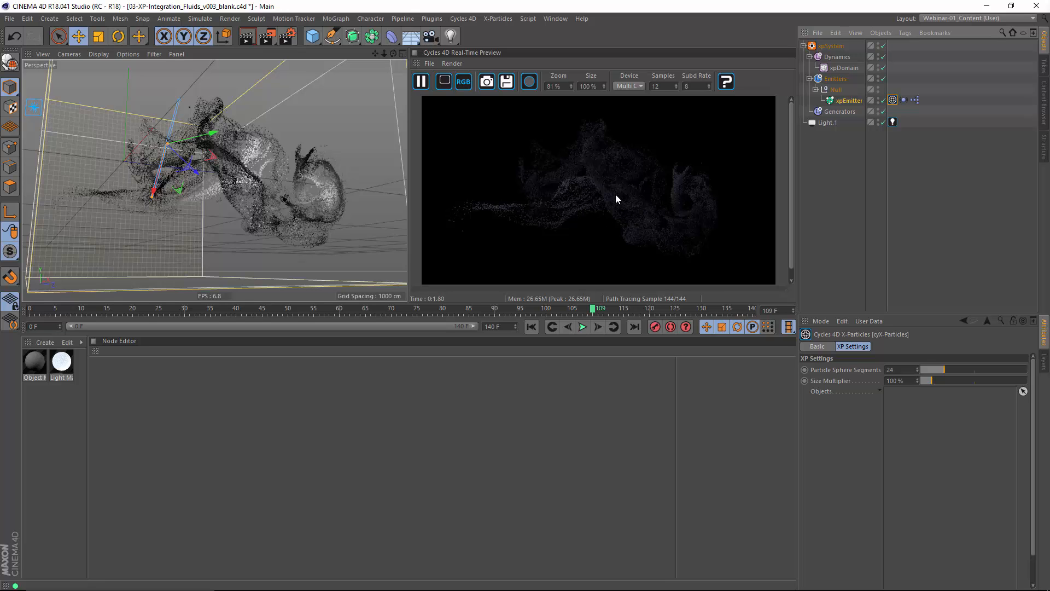
- Try lower Particle Sphere Segments values on the cyX-Particles tag, including 15 and 3, and settle on 11
alt+right_drag(227, 170, 371, 143)
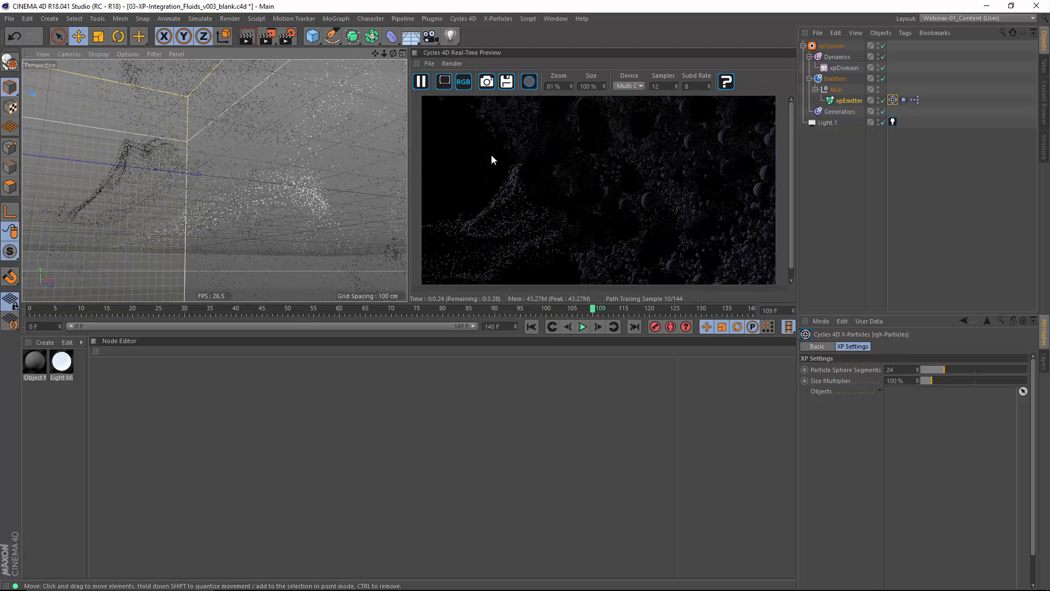
click(832, 371)
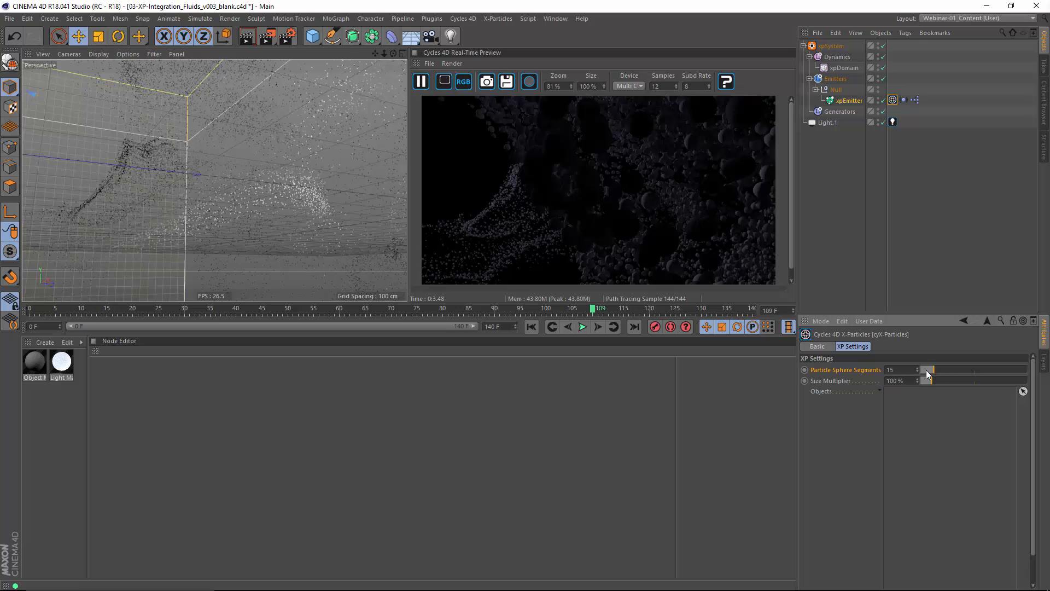
drag(927, 370, 925, 375)
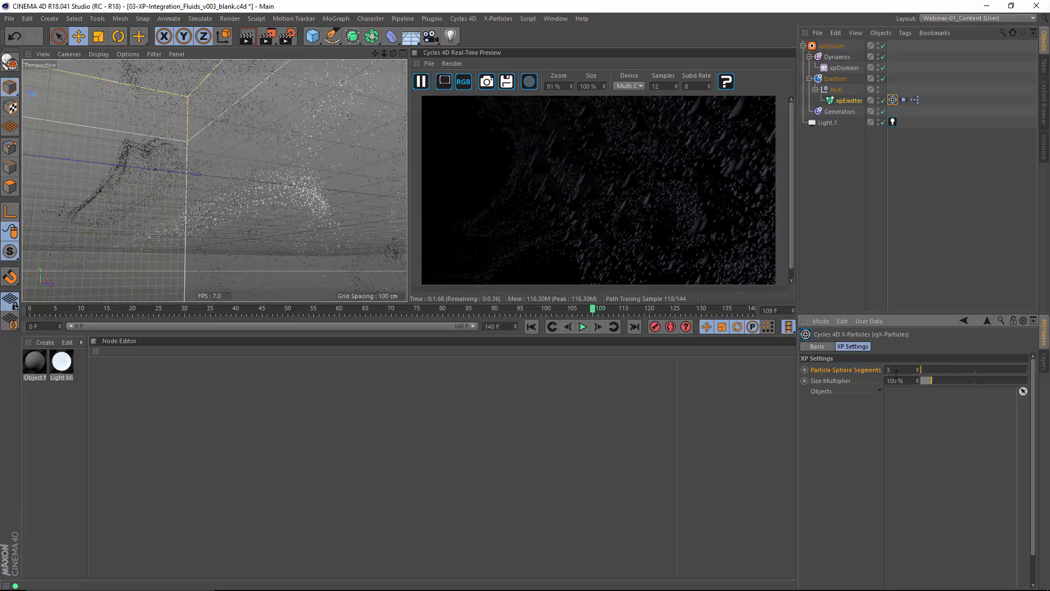
click(927, 372)
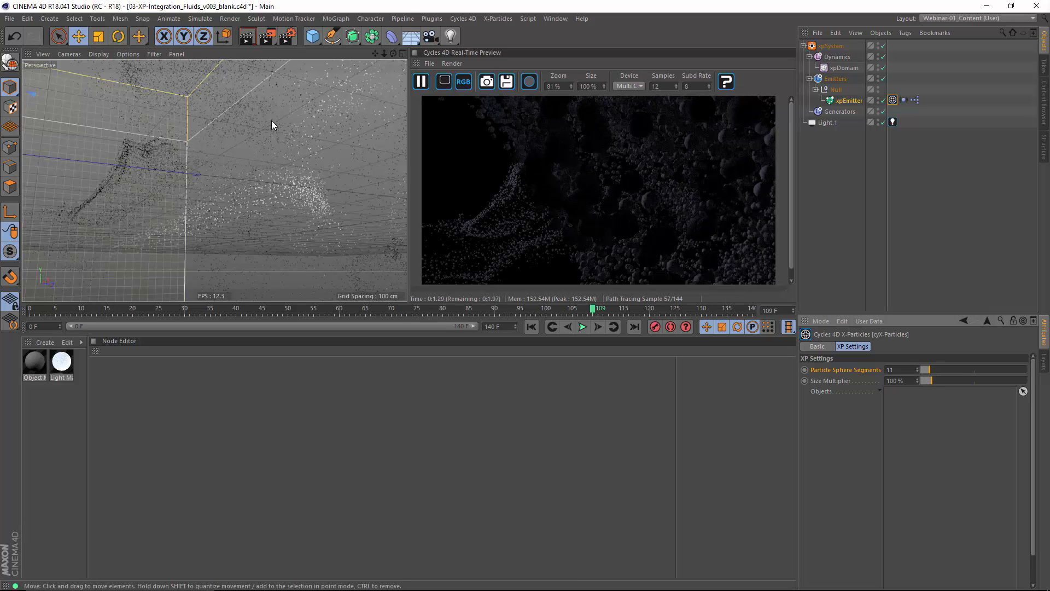
mouse_move(248, 204)
alt+mouse_down()
mouse_move(183, 217)
mouse_move(238, 190)
alt+mouse_up()
- Assign the new Object Material to the xpEmitter and select the material for node editing
click(882, 189)
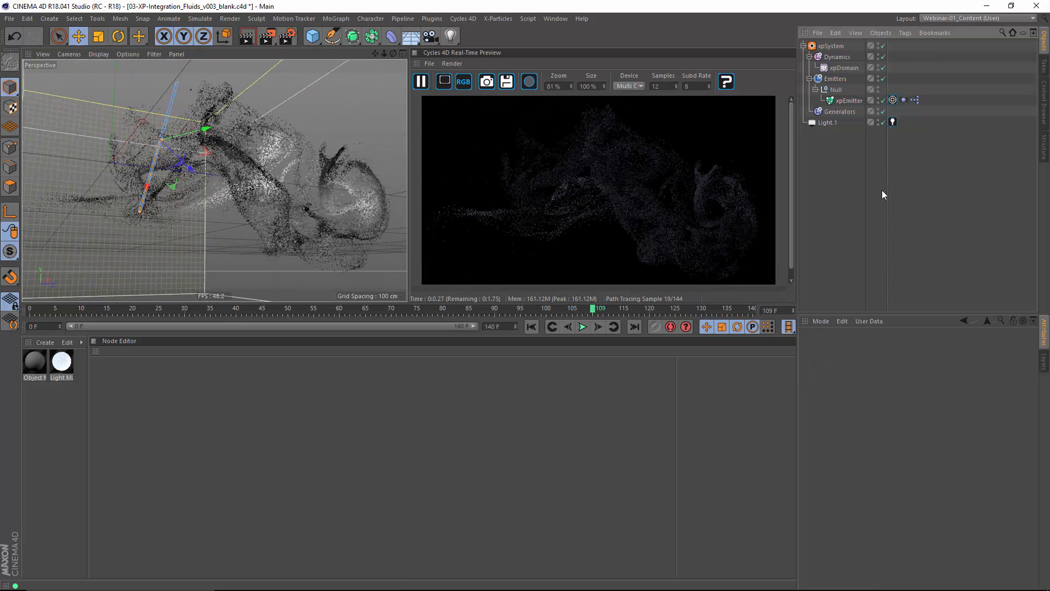
drag(36, 366, 847, 101)
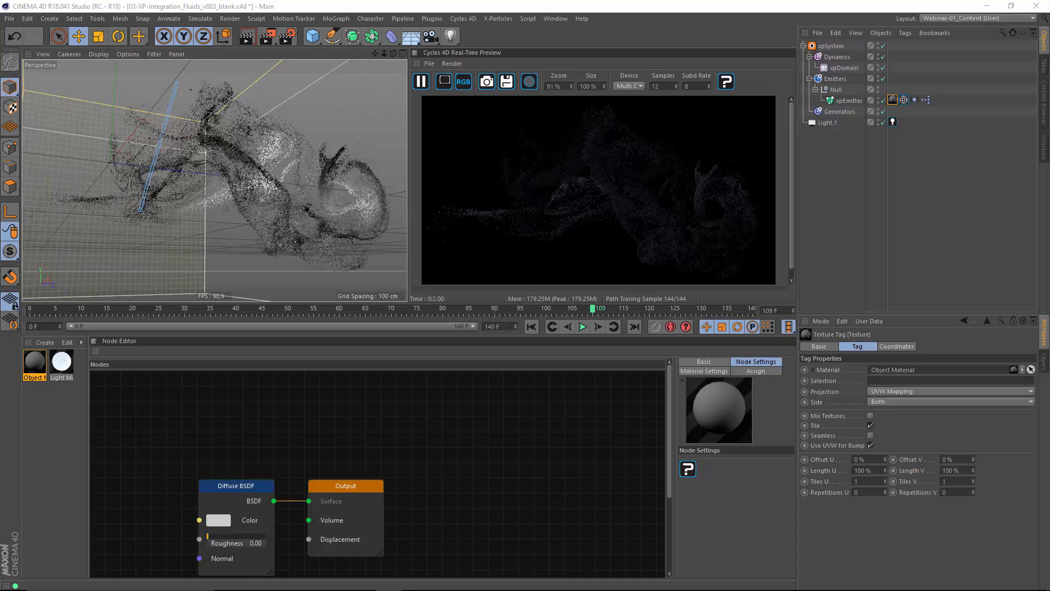
click(35, 367)
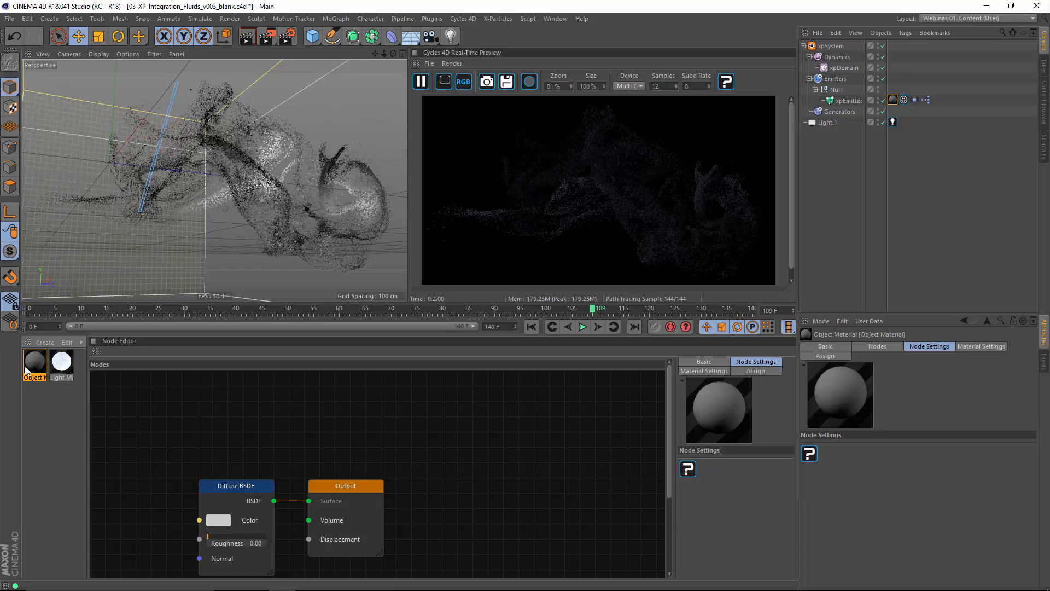
- Rearrange the Diffuse BSDF and Output nodes with more space between them and free room before the shader
alt+middle_drag(330, 427, 485, 413)
drag(544, 449, 585, 417)
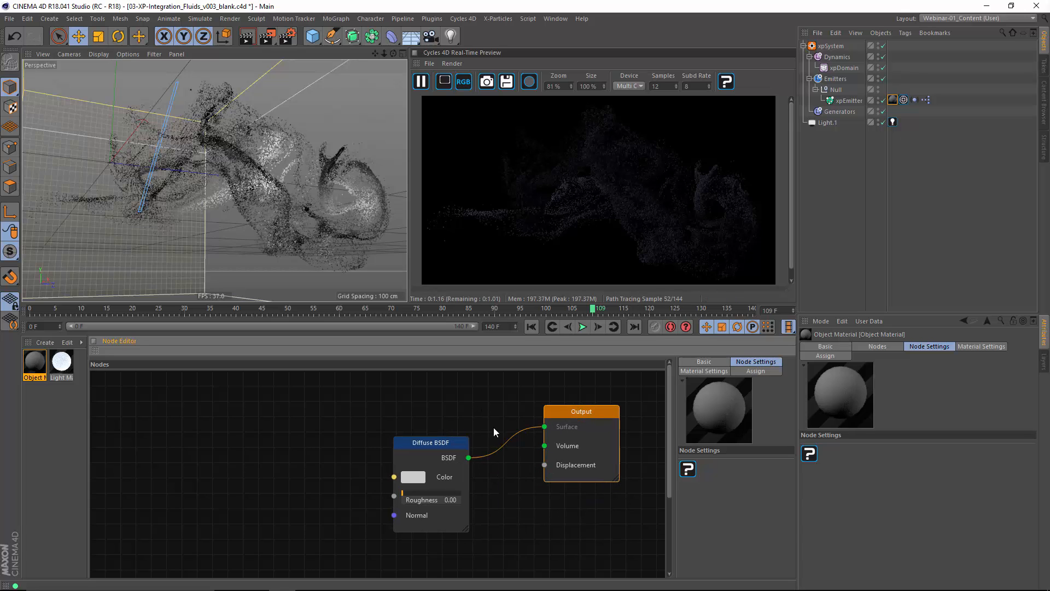
drag(437, 450, 409, 446)
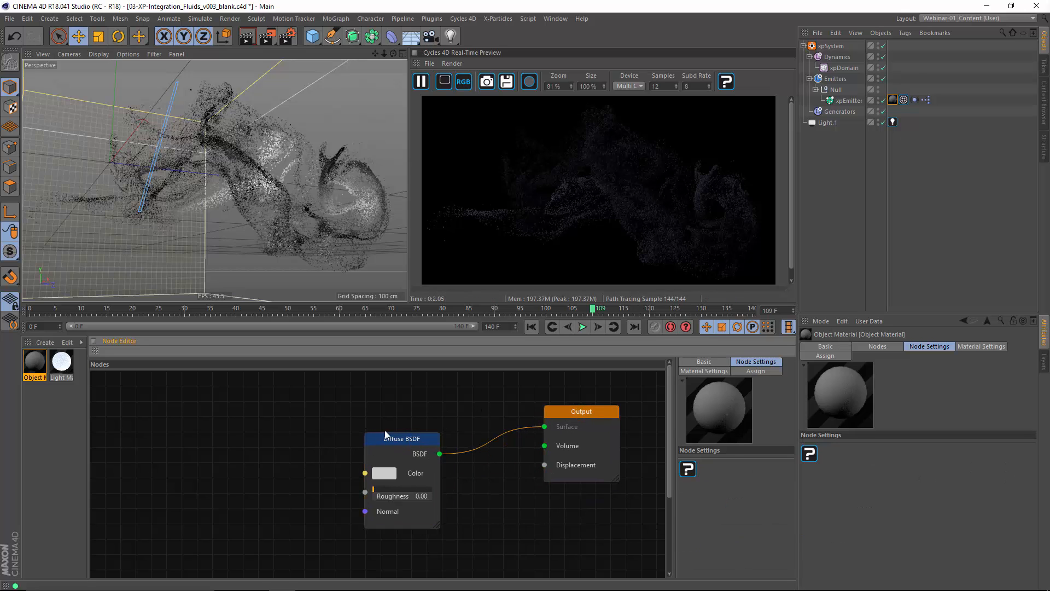
- Add a Particle Info input node before the shader and connect its Color output to the Diffuse BSDF's Color
right_click(272, 449)
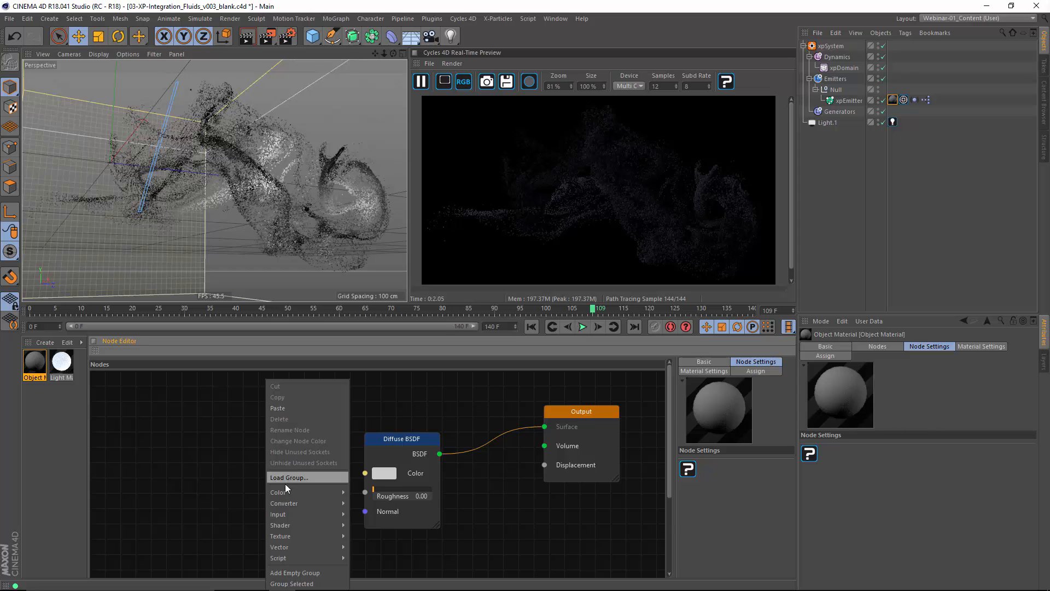
mouse_move(299, 517)
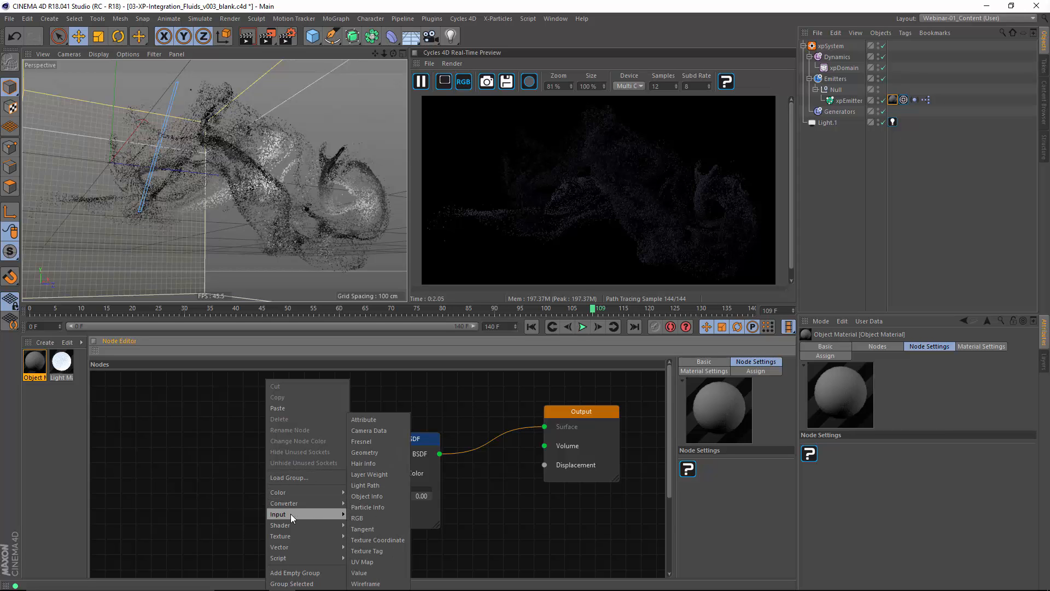
click(369, 507)
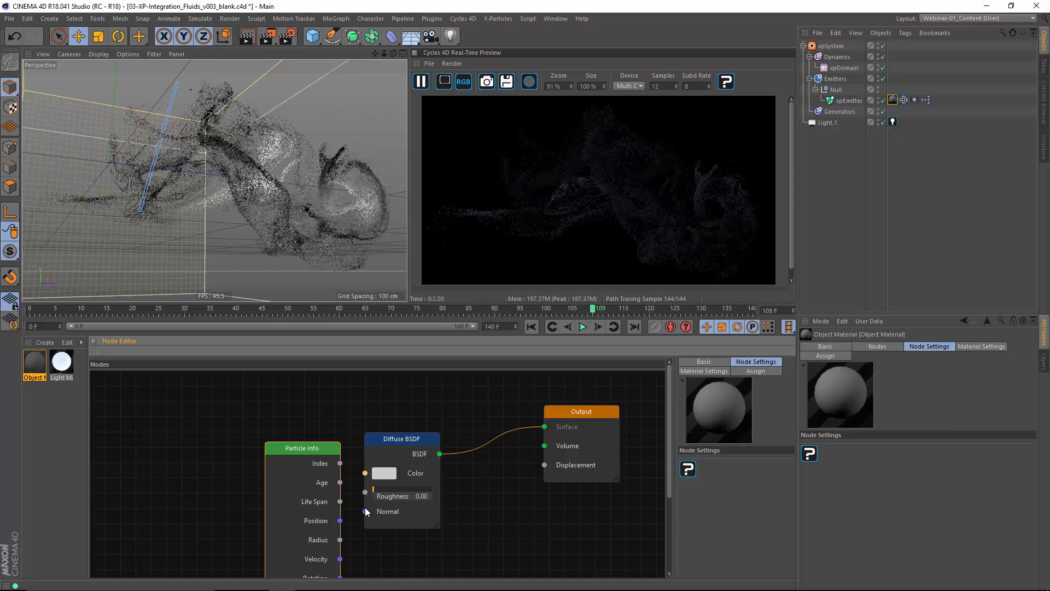
drag(306, 381, 183, 409)
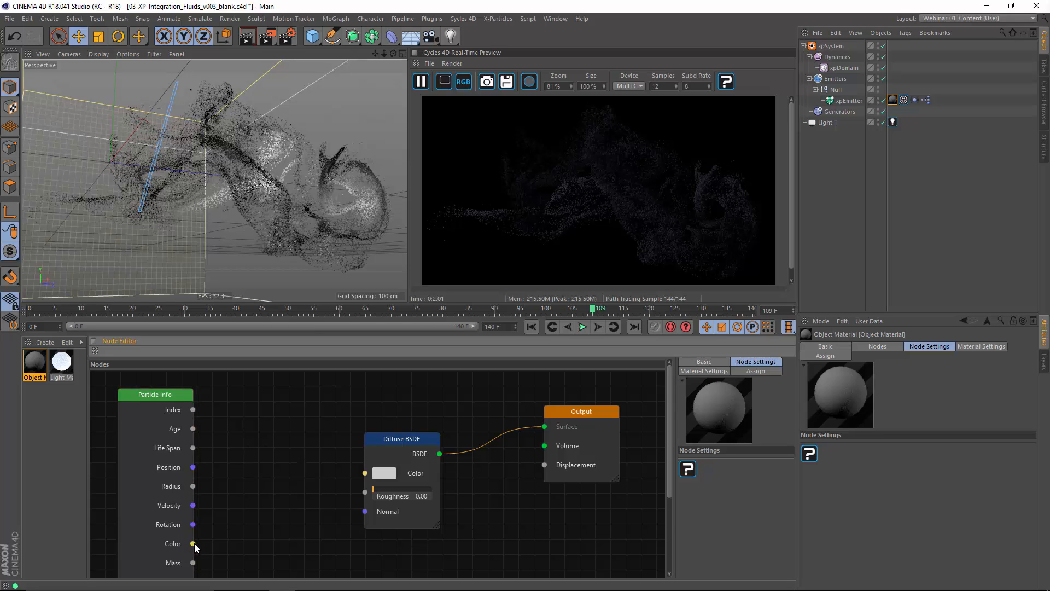
drag(192, 543, 365, 473)
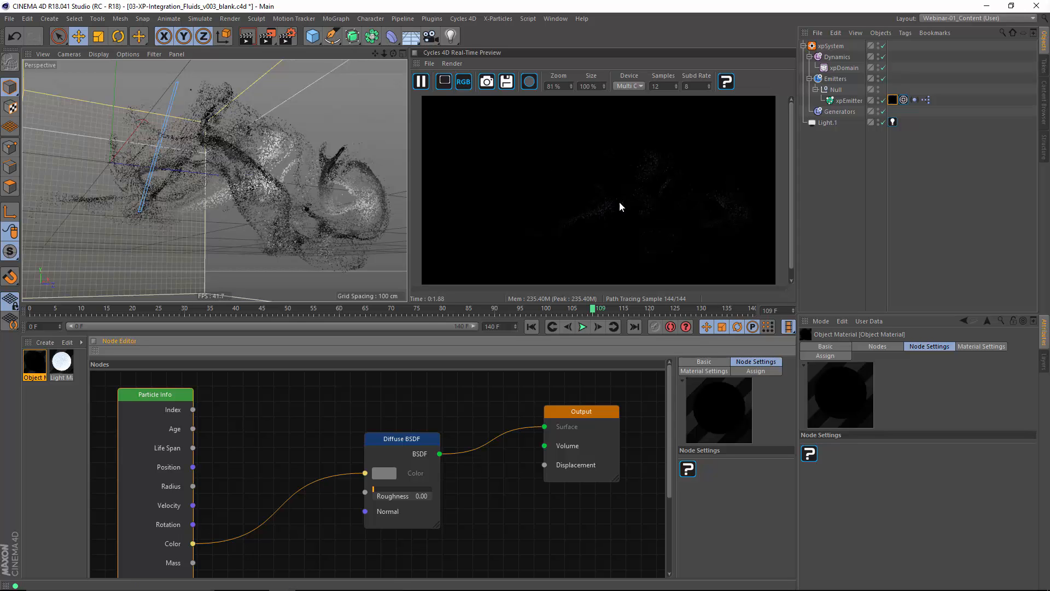
- Hide the Particle Info node's unused sockets and reposition it level with the Diffuse BSDF, leaving a wide gap
right_click(162, 380)
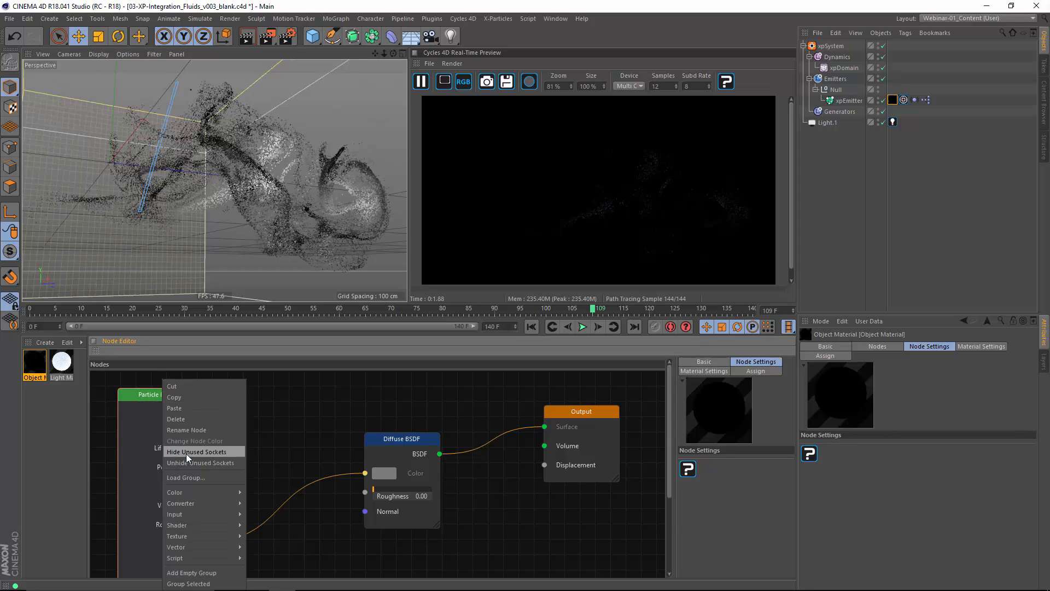
click(203, 453)
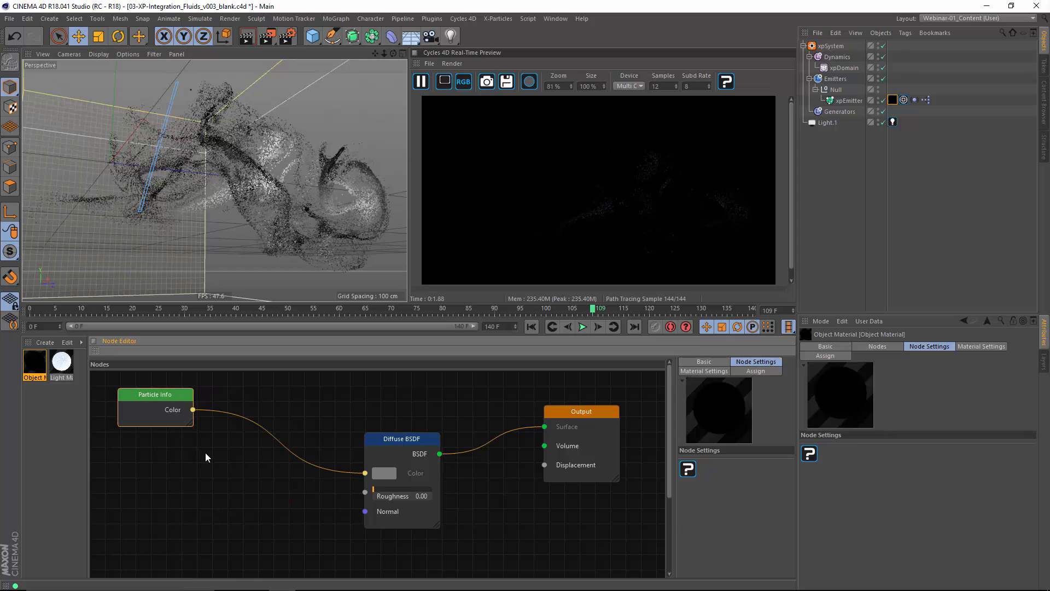
drag(170, 395, 163, 442)
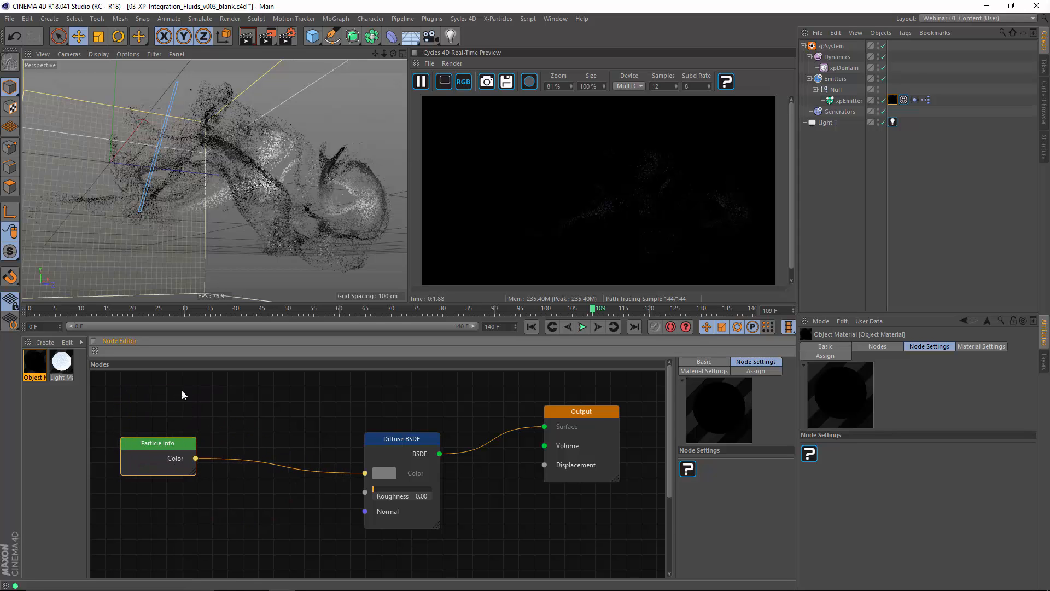
middle_drag(247, 431, 277, 436)
drag(201, 449, 165, 451)
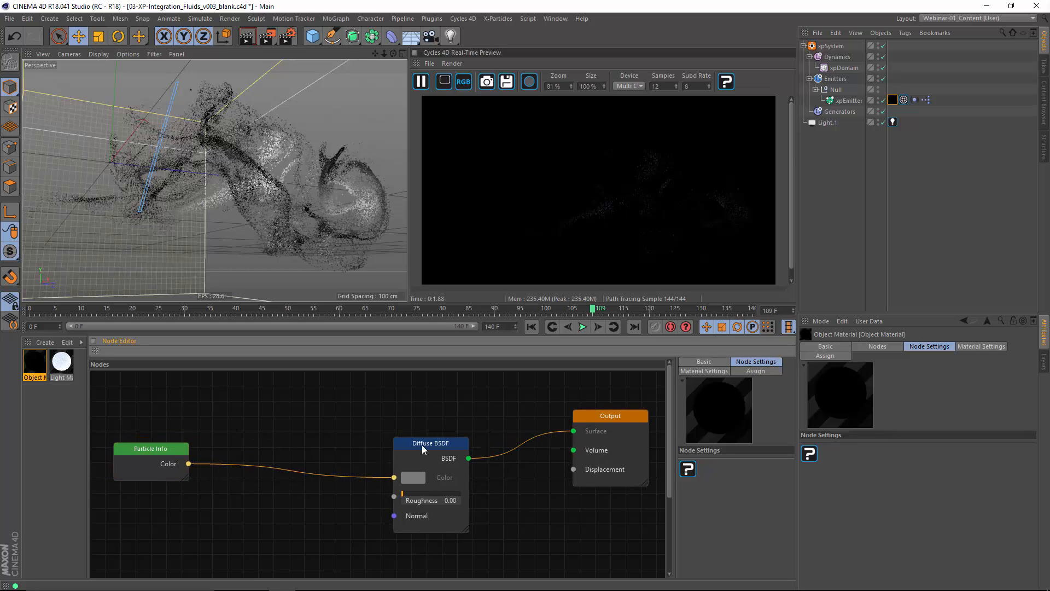
- Add a Color Ramp converter node on the connection between the Particle Info node and the Diffuse BSDF's Color
right_click(253, 428)
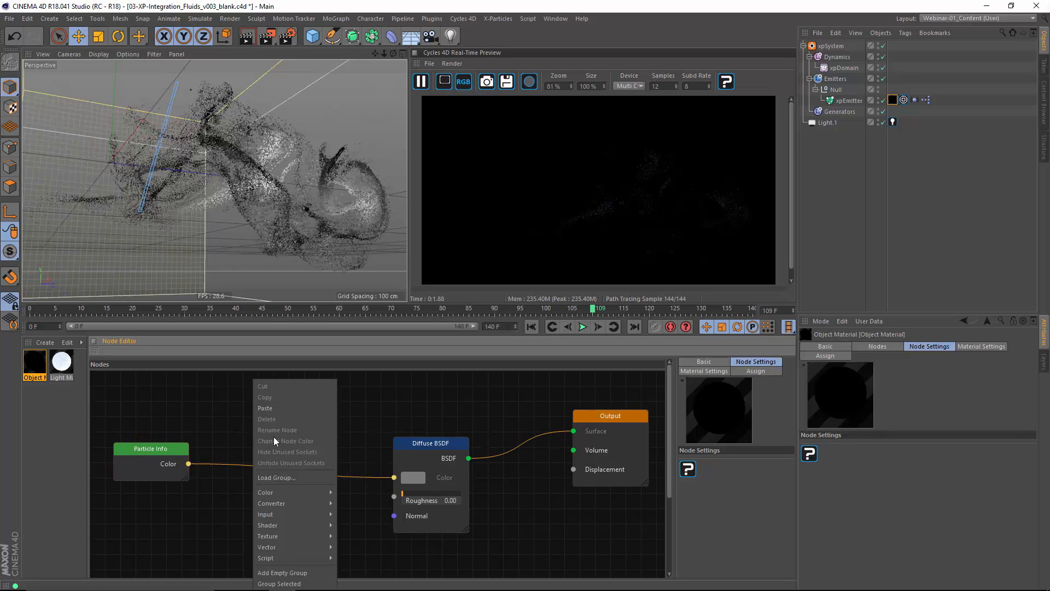
mouse_move(285, 504)
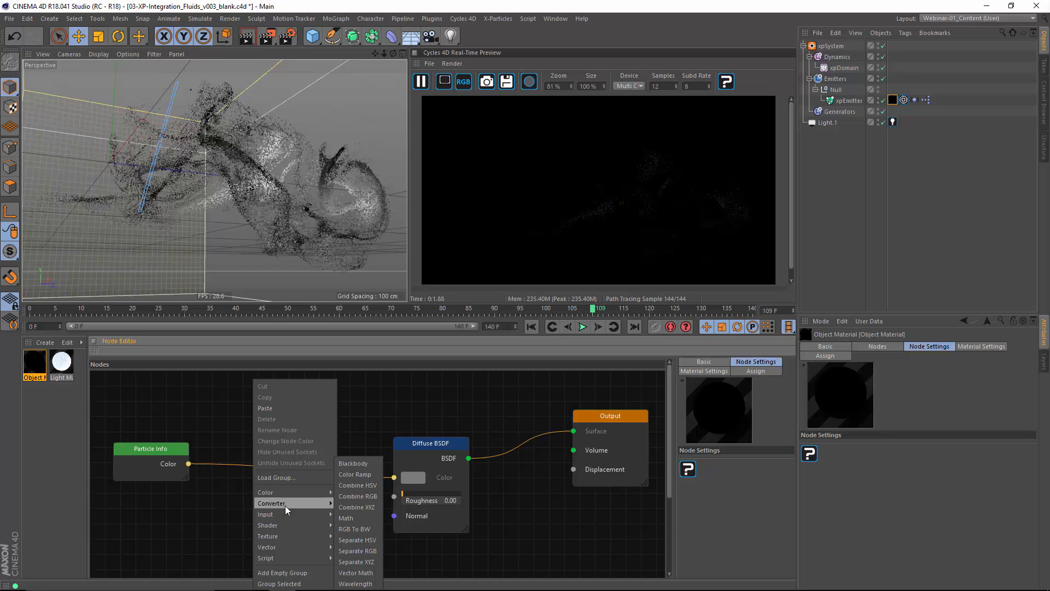
click(357, 473)
mouse_move(303, 446)
mouse_down()
mouse_move(279, 456)
mouse_move(293, 464)
mouse_up()
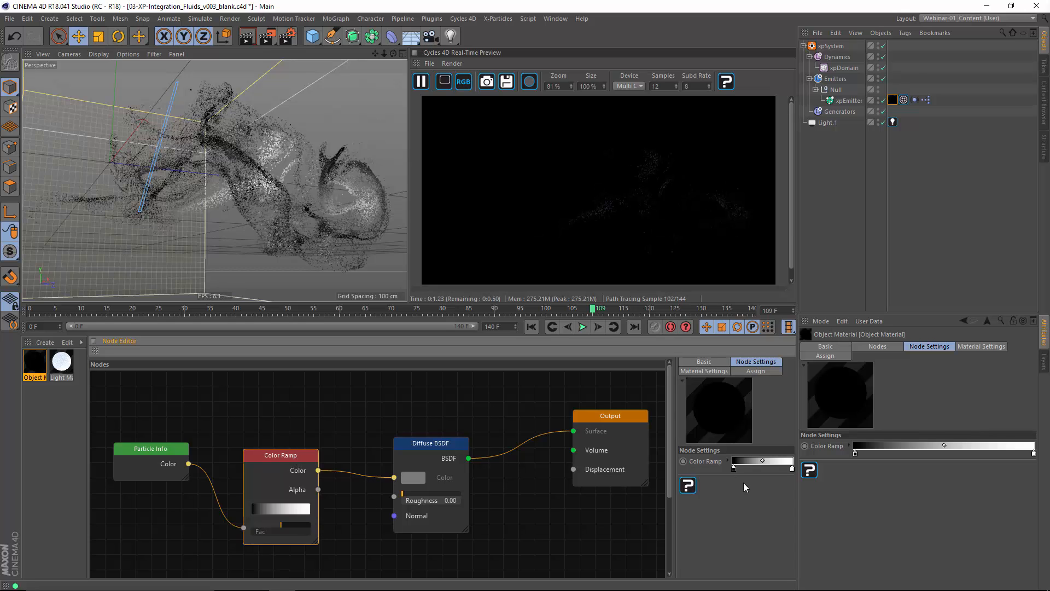
- Set the Color Ramp's end knot to a saturated blue with hue 200° and value 100%
double_click(792, 468)
click(819, 468)
click(875, 479)
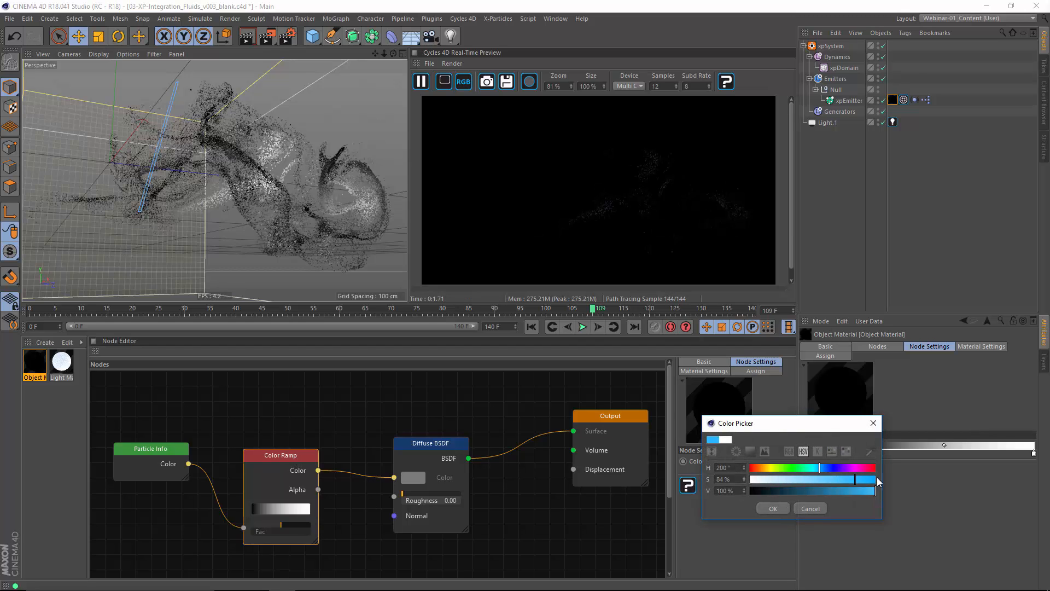
click(771, 509)
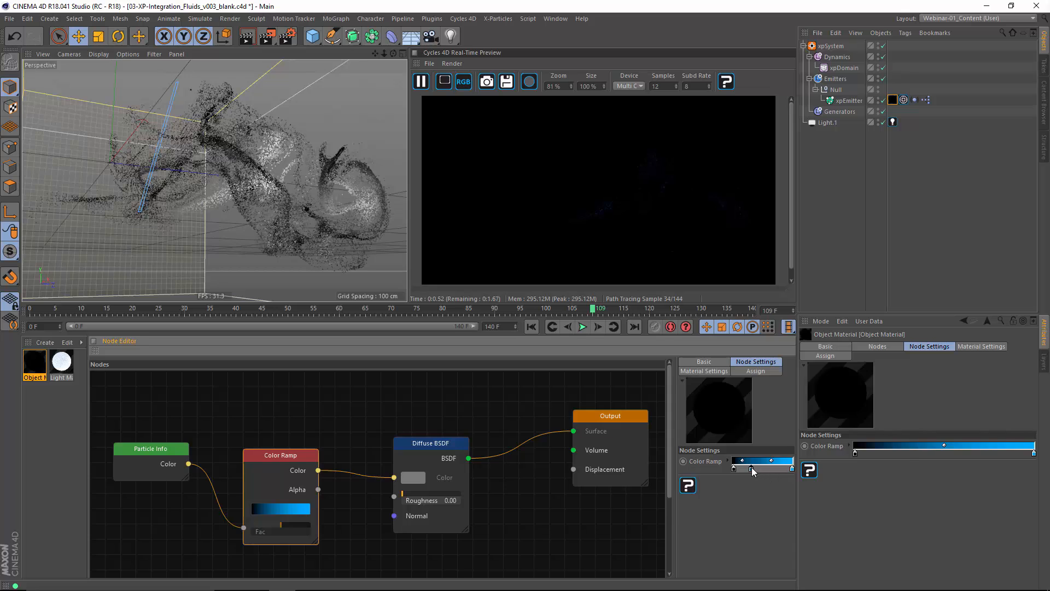
- Add an orange knot to the Color Ramp about a third of the way along the gradient
double_click(751, 469)
click(728, 465)
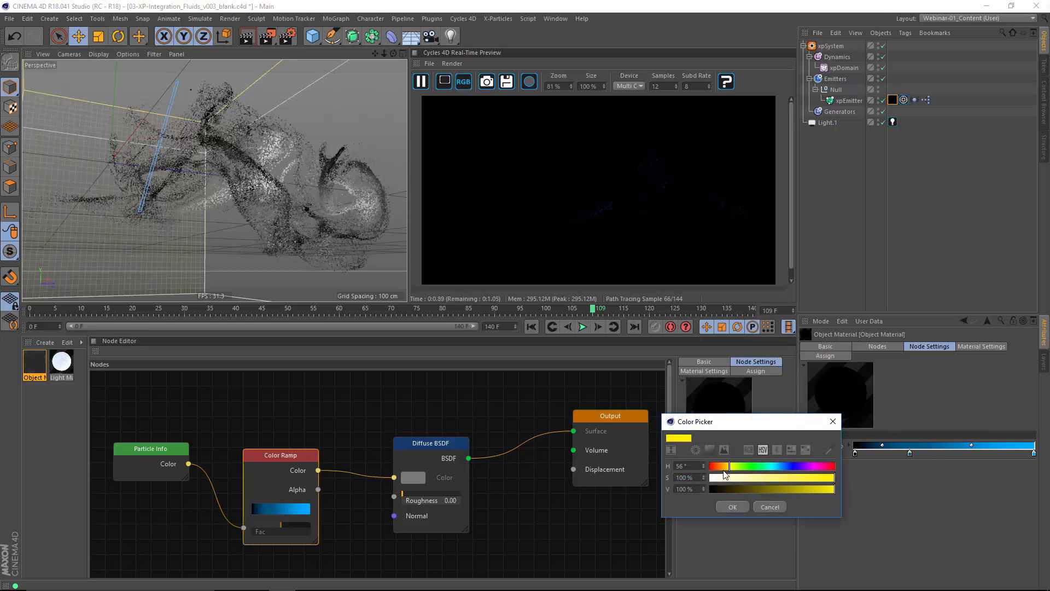
click(720, 466)
click(732, 507)
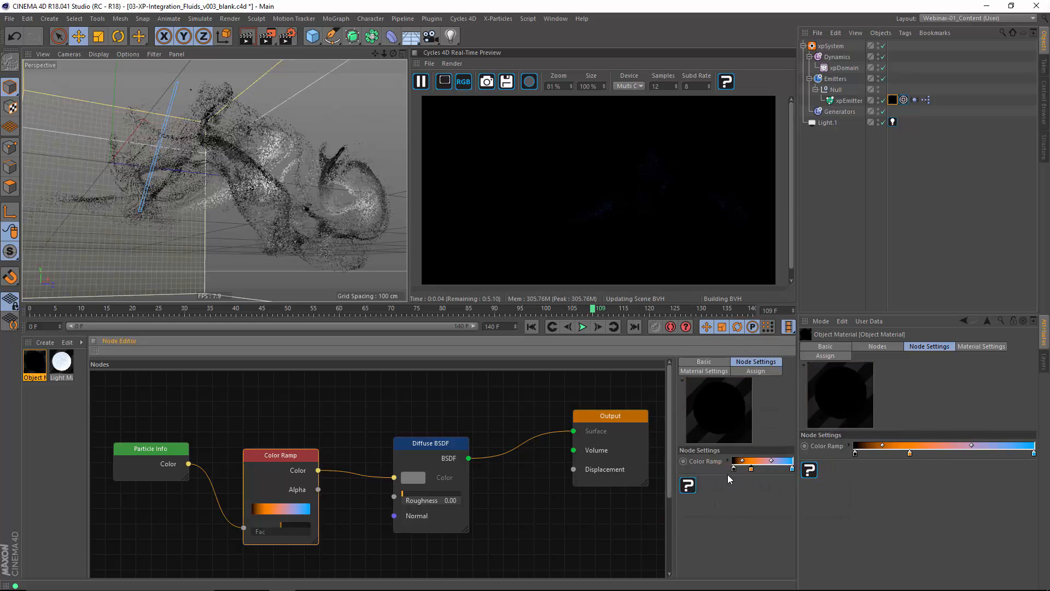
- Set the Color Ramp's start knot to green with hue 108°, saturation 100% and value 73%
double_click(734, 469)
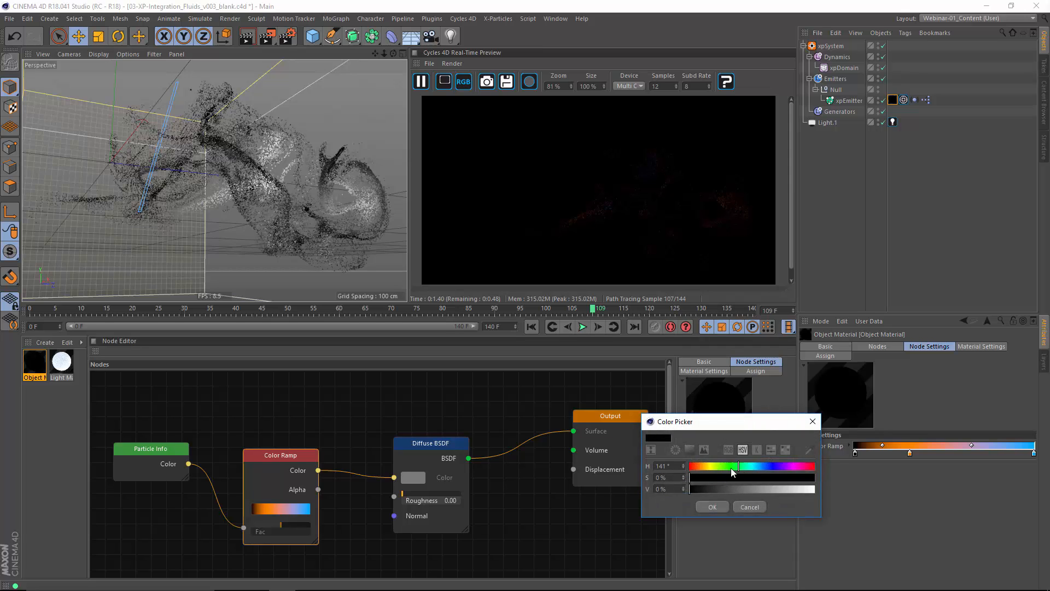
drag(818, 478, 819, 479)
drag(803, 488, 773, 488)
click(727, 466)
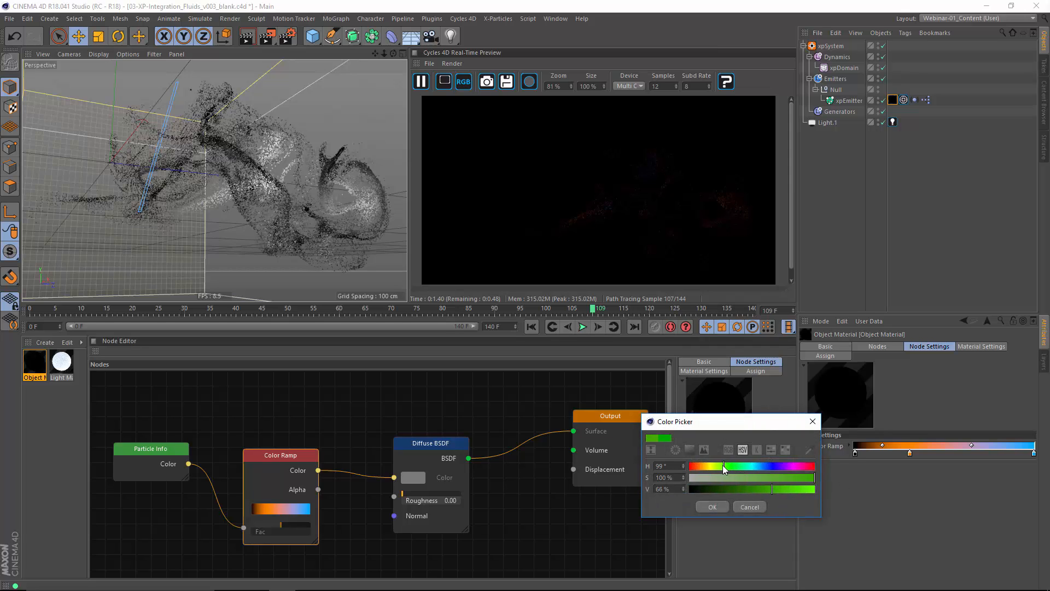
click(779, 487)
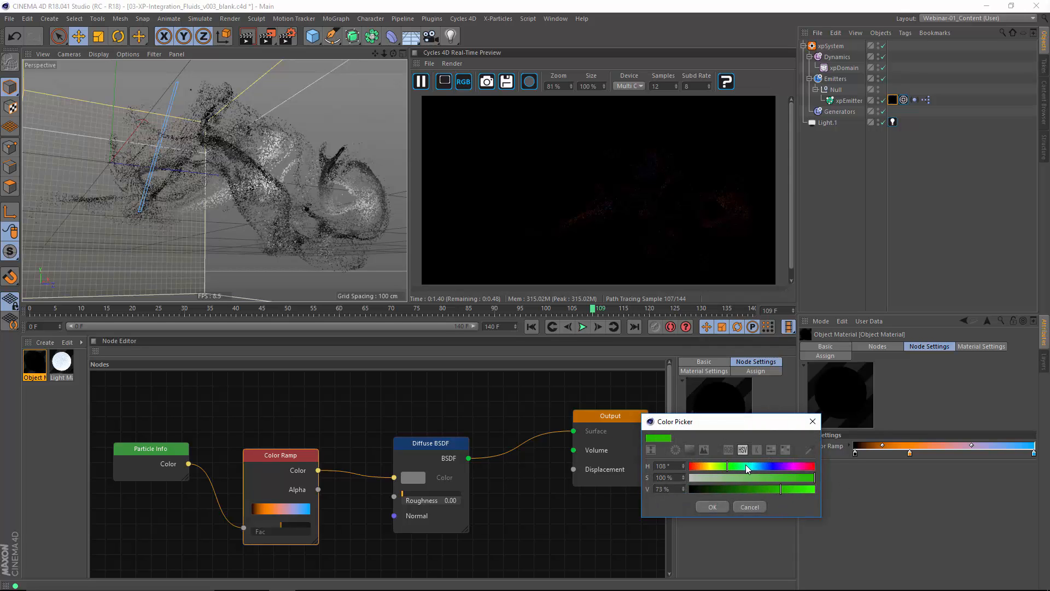
click(713, 506)
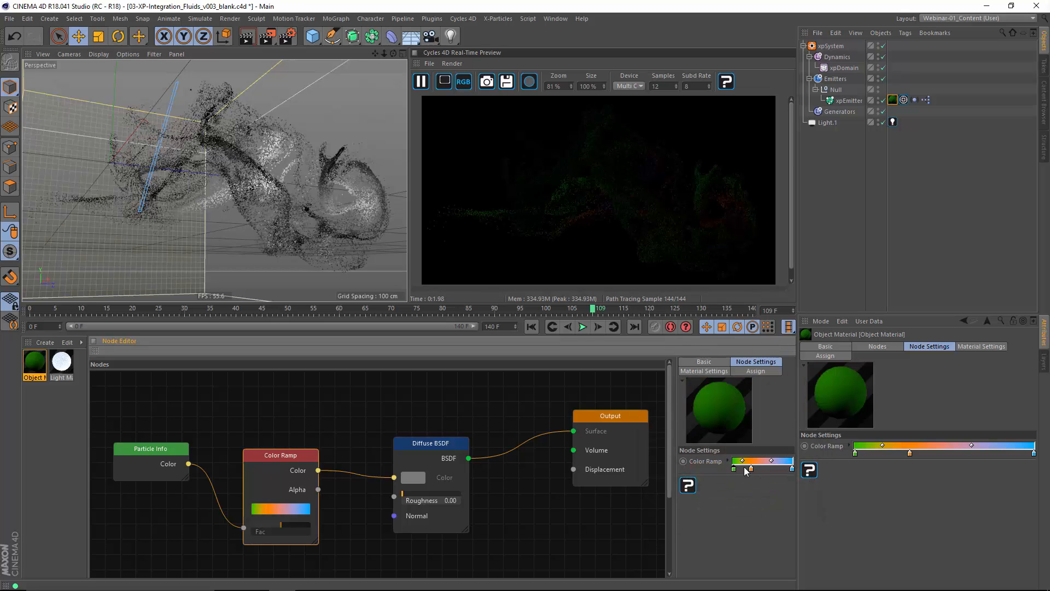
- Adjust the Color Ramp's knot positions, keeping green at the start, a single orange knot slightly before one third and blue at the end
click(862, 454)
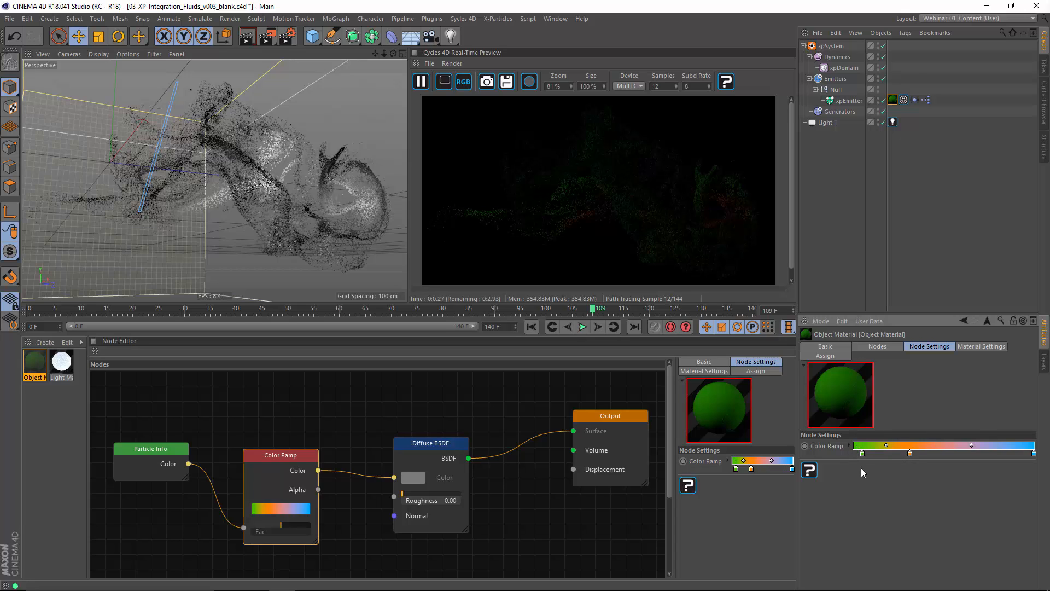
drag(864, 454, 898, 454)
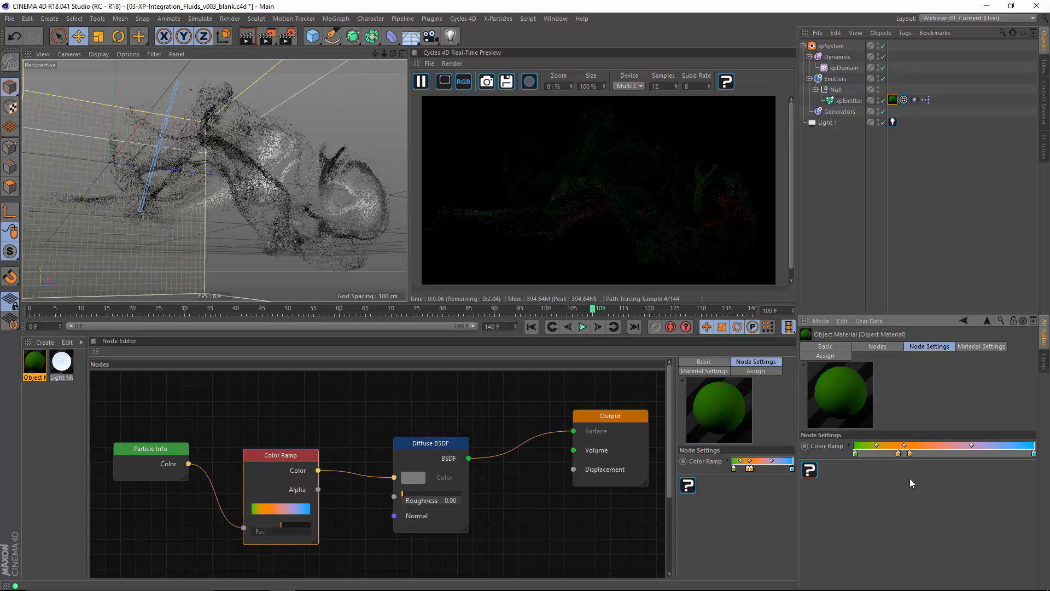
mouse_move(1034, 454)
mouse_down()
mouse_move(1023, 454)
mouse_move(1035, 454)
mouse_up()
drag(900, 454, 908, 454)
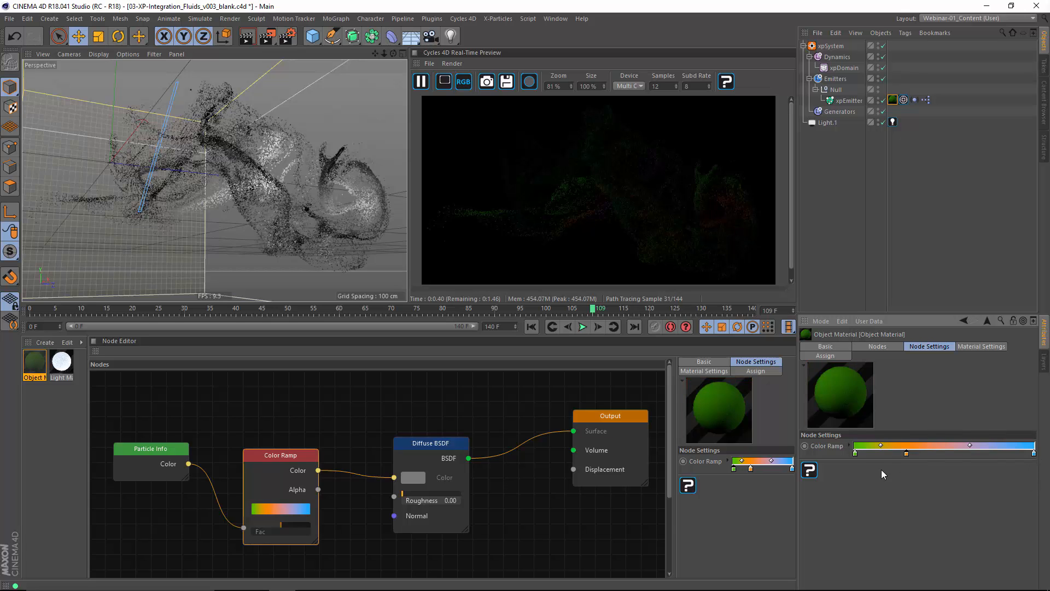
click(459, 411)
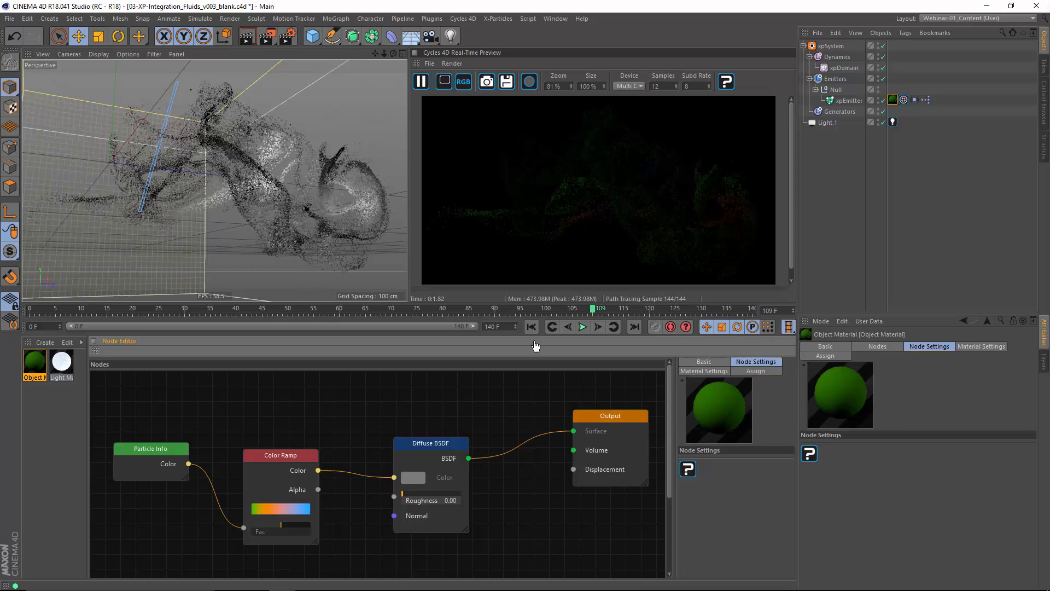
- Move the Diffuse BSDF and Output nodes apart to make room for another node between them
drag(441, 446, 411, 436)
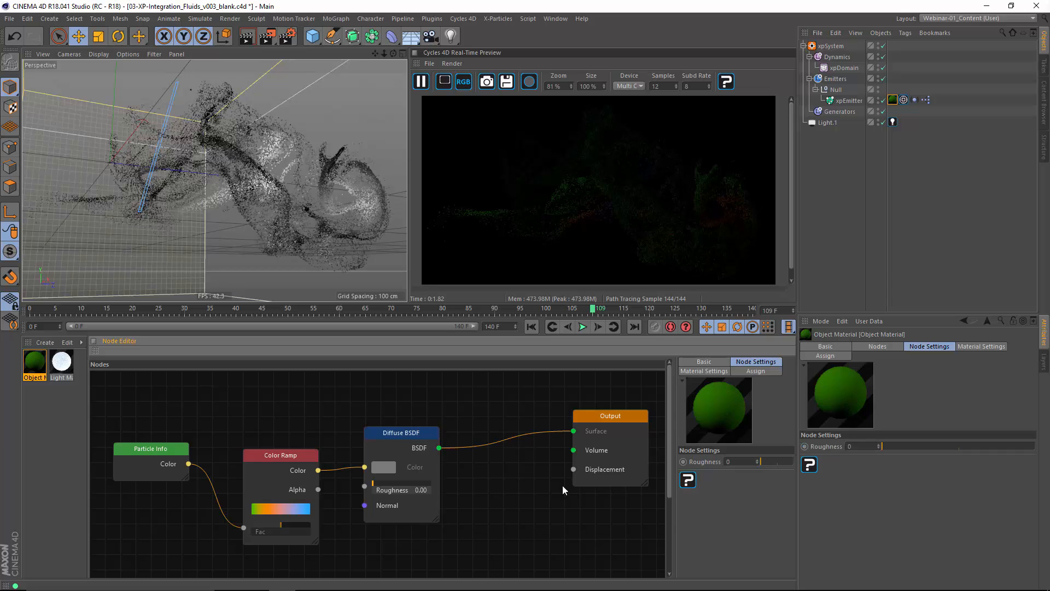
middle_drag(563, 485, 515, 481)
drag(551, 416, 578, 406)
- Add a Mix Shader between the Diffuse BSDF and Output nodes and connect the Diffuse BSDF to its Shader1 input
right_click(449, 477)
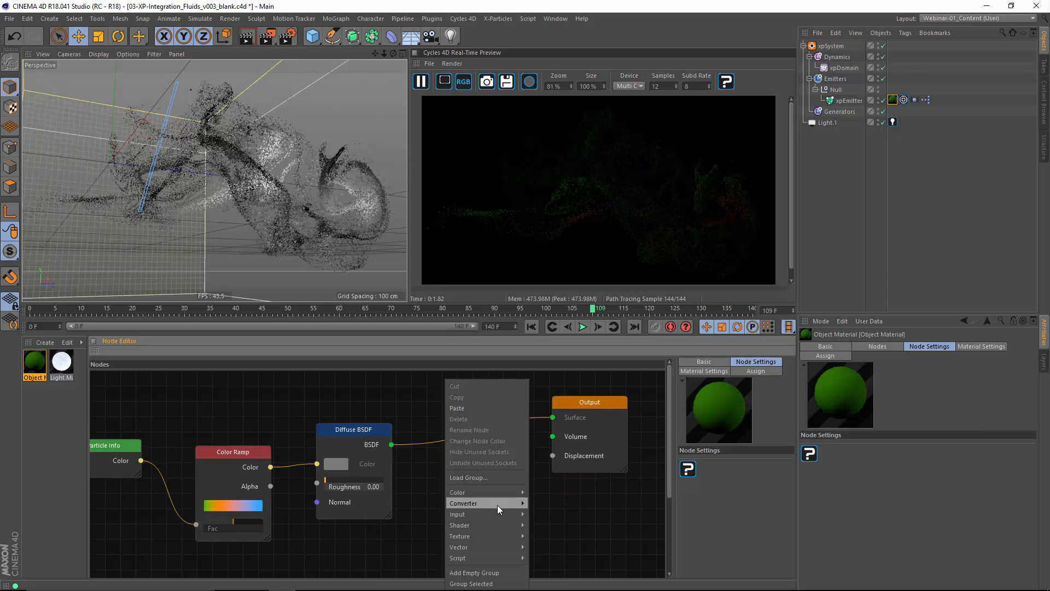
mouse_move(497, 503)
mouse_move(490, 525)
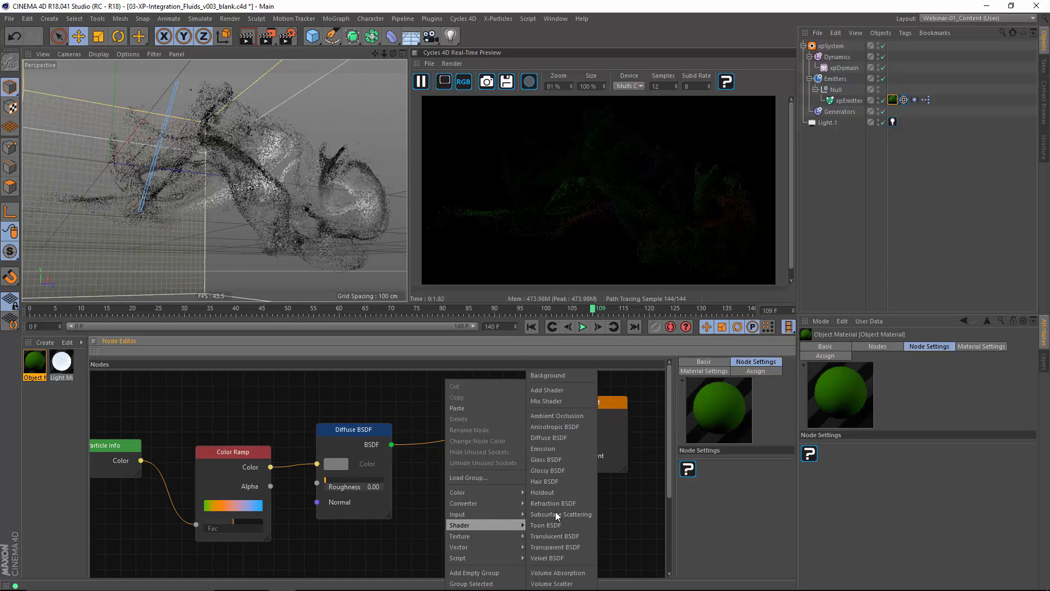
click(547, 402)
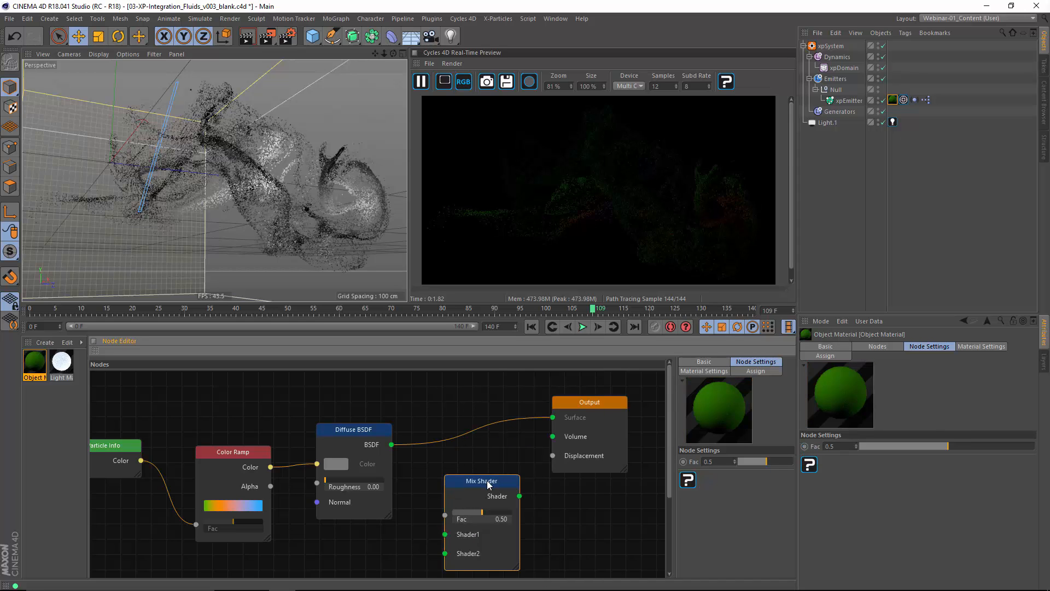
drag(489, 484, 473, 470)
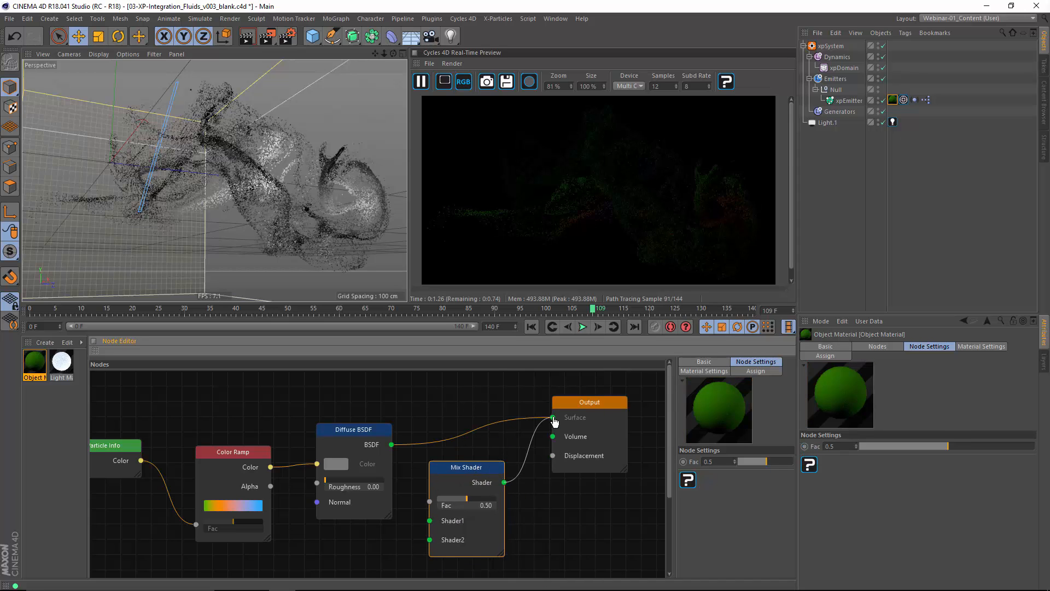
drag(392, 446, 429, 521)
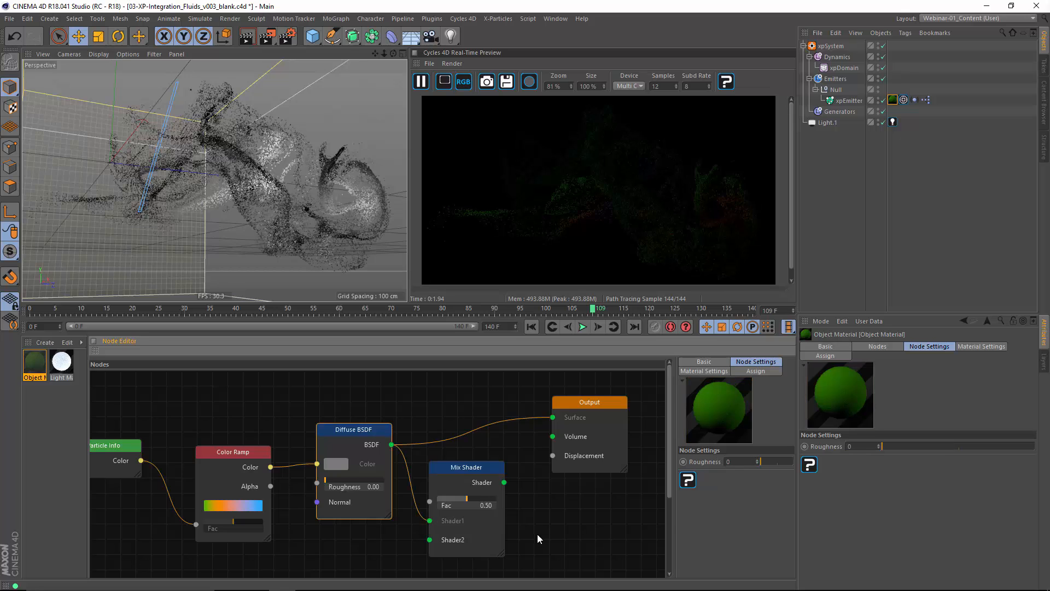
- Add an Emission shader below the Diffuse BSDF and connect it to the Mix Shader's Shader2 input
middle_drag(537, 533, 544, 461)
right_click(396, 479)
mouse_move(421, 526)
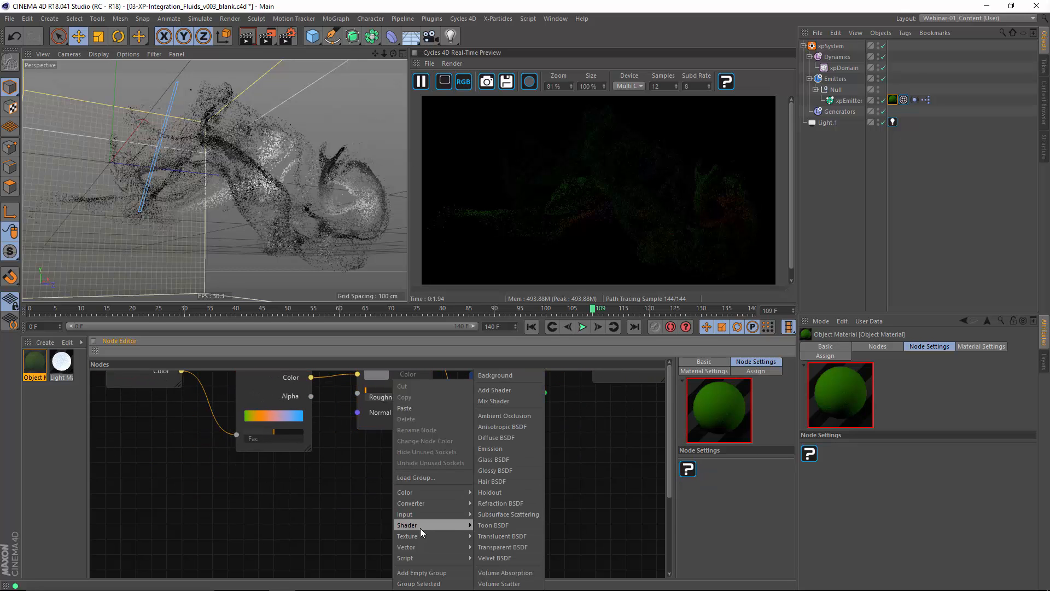
click(501, 449)
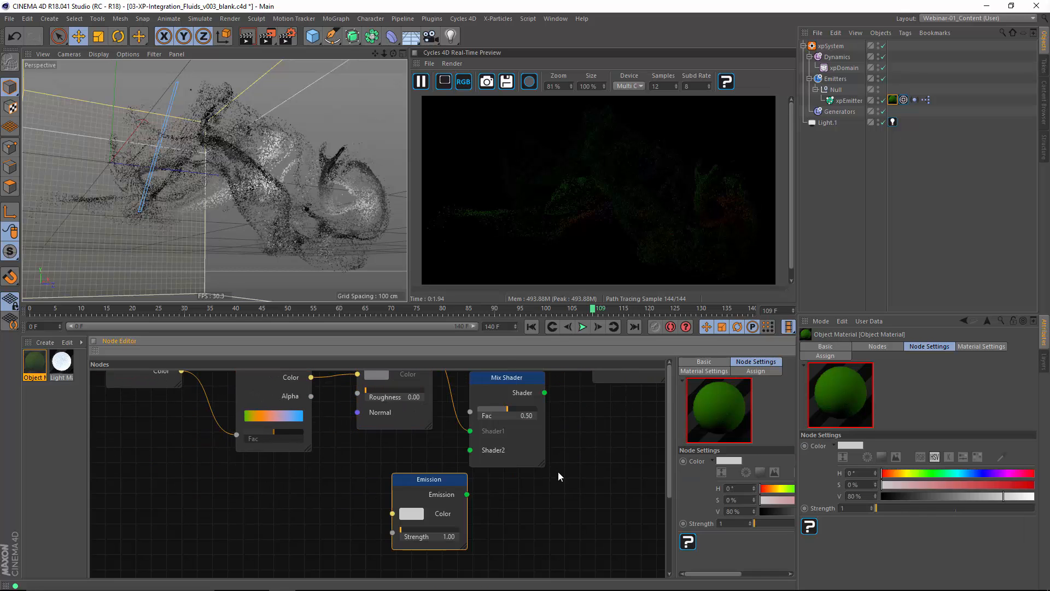
middle_drag(466, 490, 434, 530)
drag(430, 501, 450, 490)
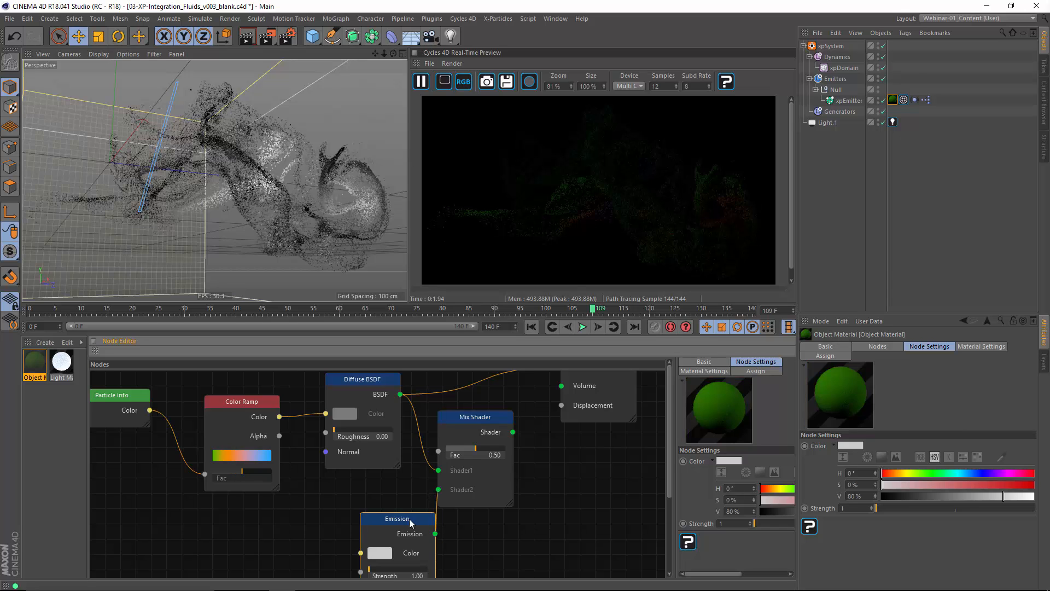
- Shift the Emission node away from the Mix Shader and connect the Mix Shader's output to the Output node's Surface
drag(412, 520, 384, 520)
middle_drag(575, 475, 556, 537)
drag(495, 494, 544, 429)
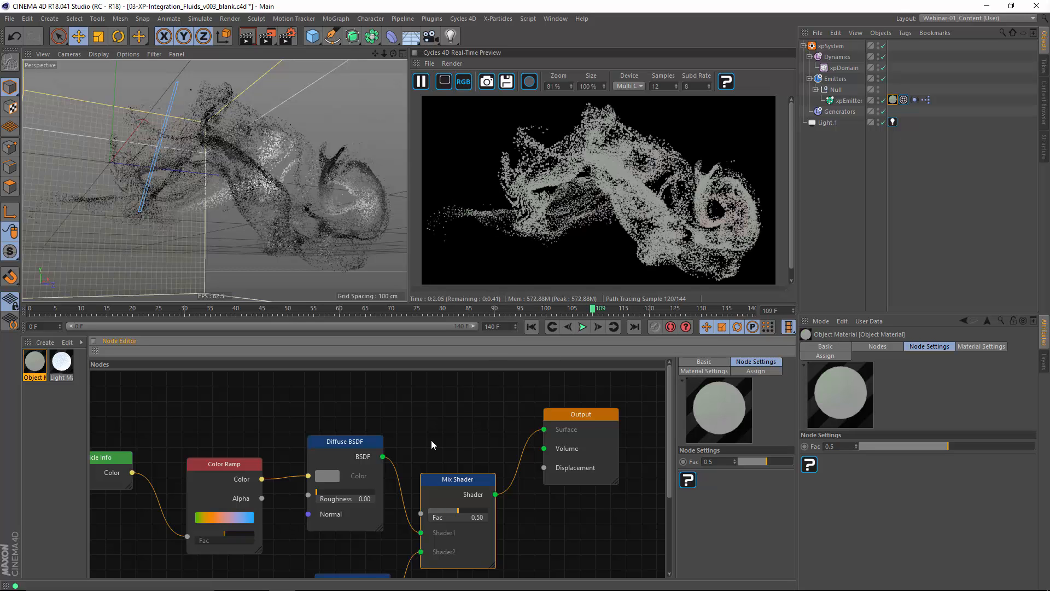
- Connect the Color Ramp's Color output to the Emission node's Color input as well
middle_drag(318, 518, 398, 469)
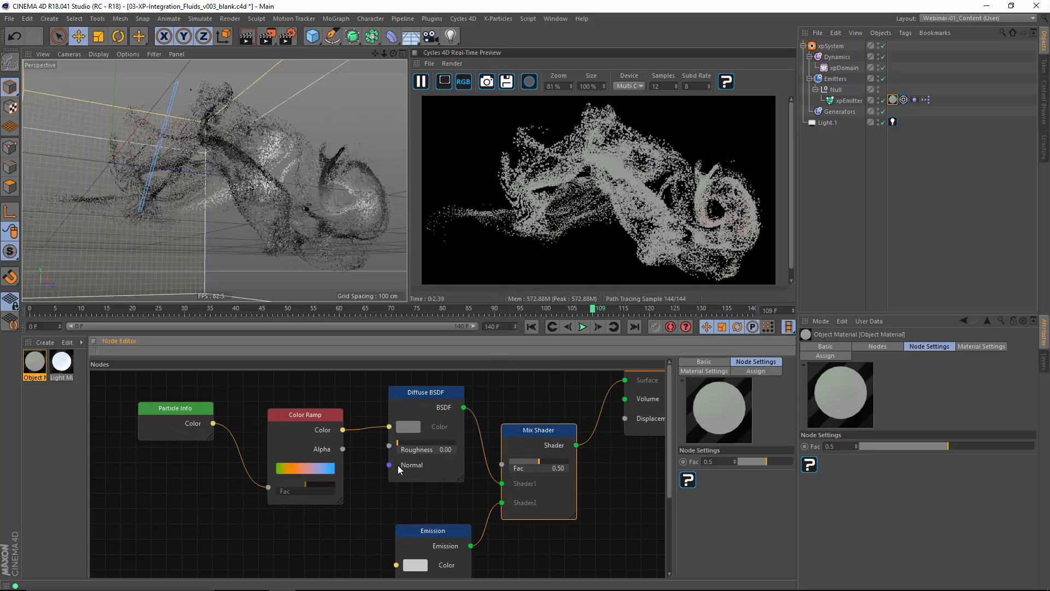
click(355, 442)
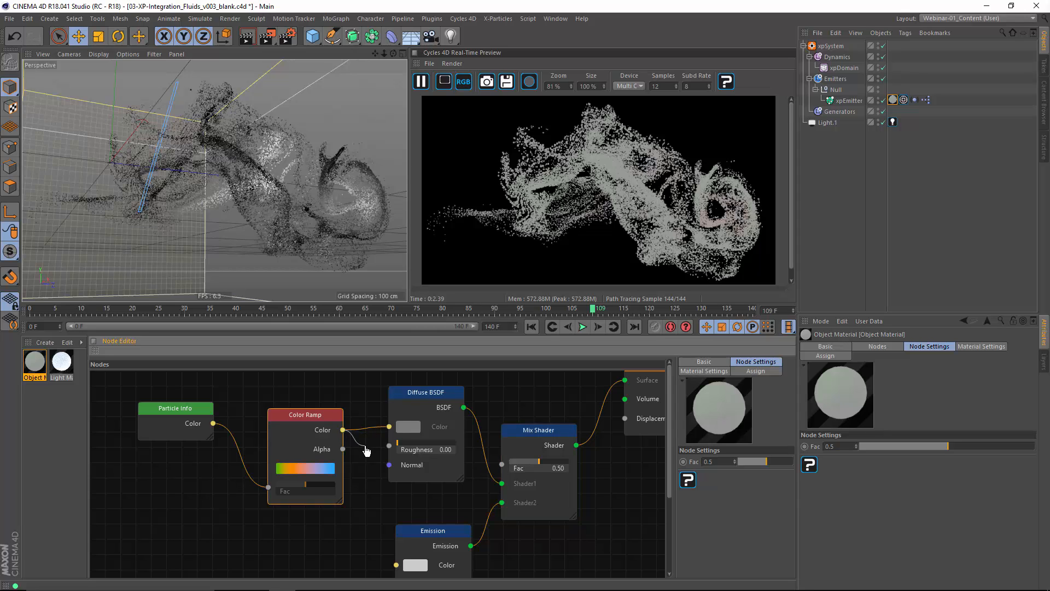
drag(370, 475, 396, 564)
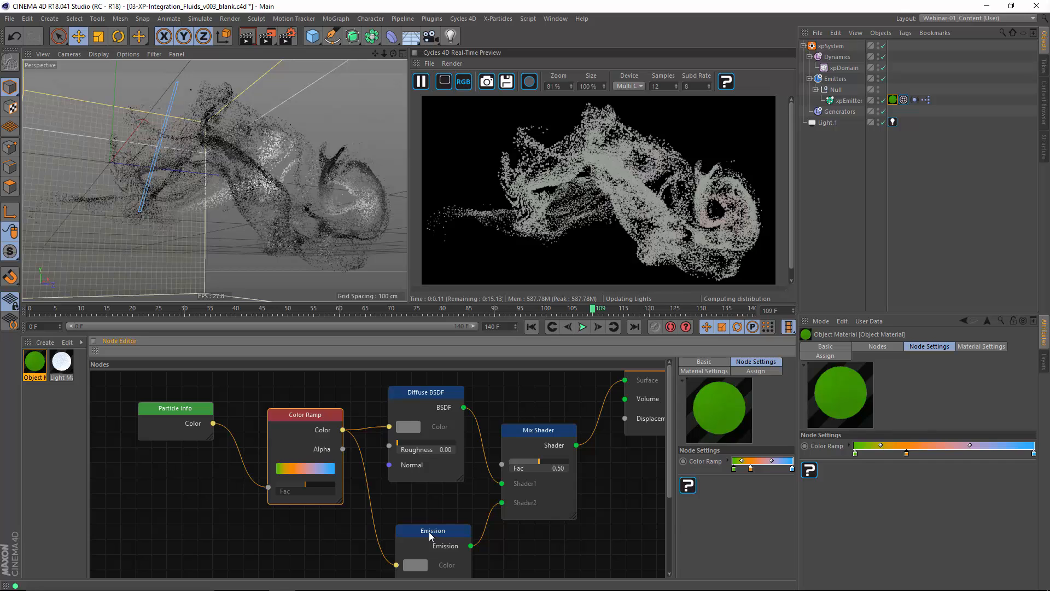
- Move the Mix Shader and Particle Info nodes upward to free space above the Color Ramp
middle_drag(591, 489, 600, 544)
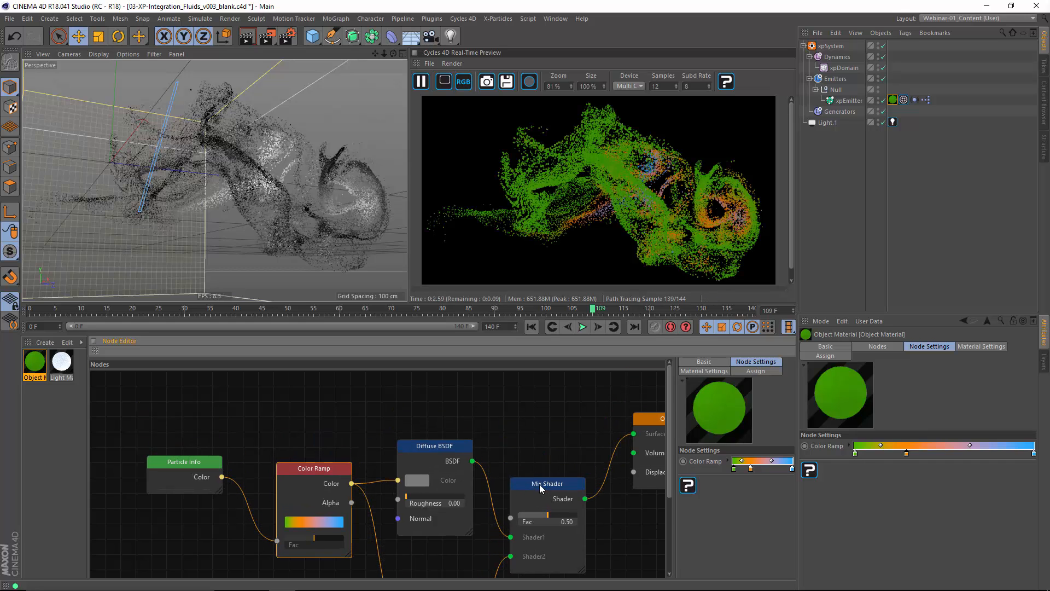
drag(545, 491, 545, 381)
middle_drag(276, 426, 295, 487)
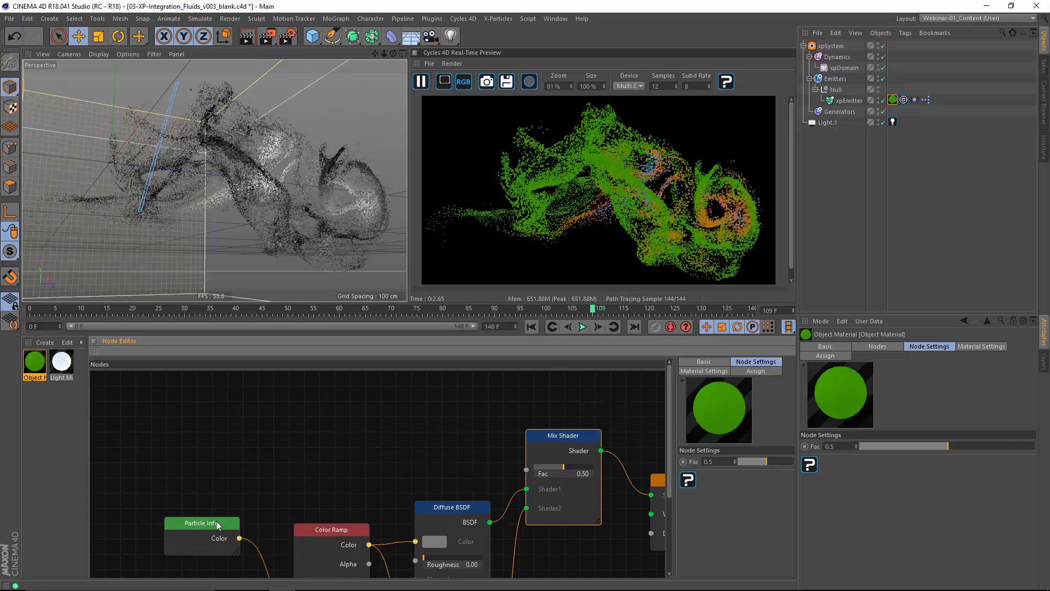
drag(217, 526, 200, 448)
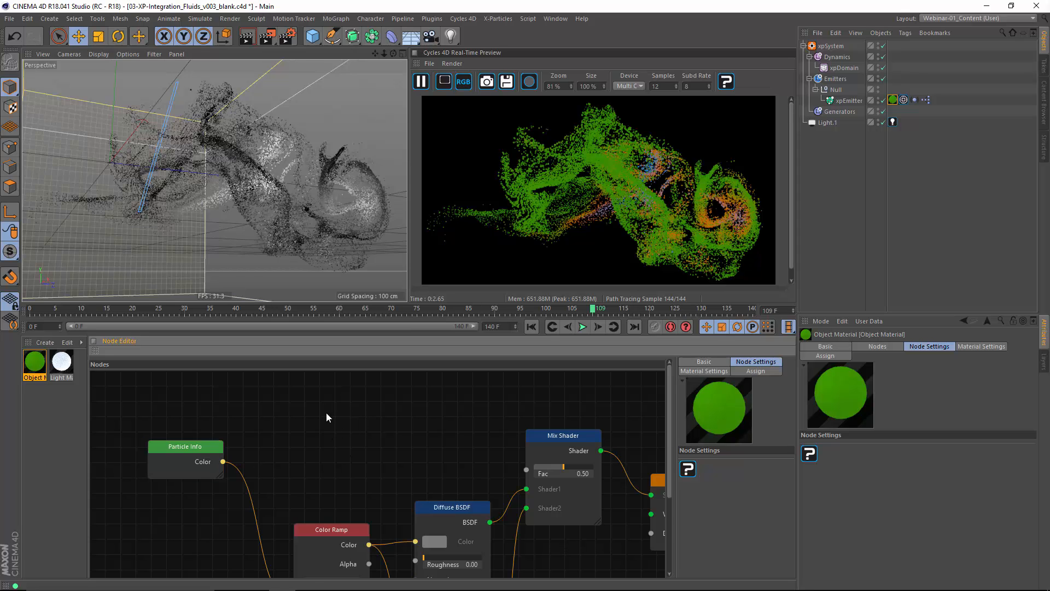
- Add a second Color Ramp above the first and connect the Particle Info's Color output to its Fac input
right_click(316, 392)
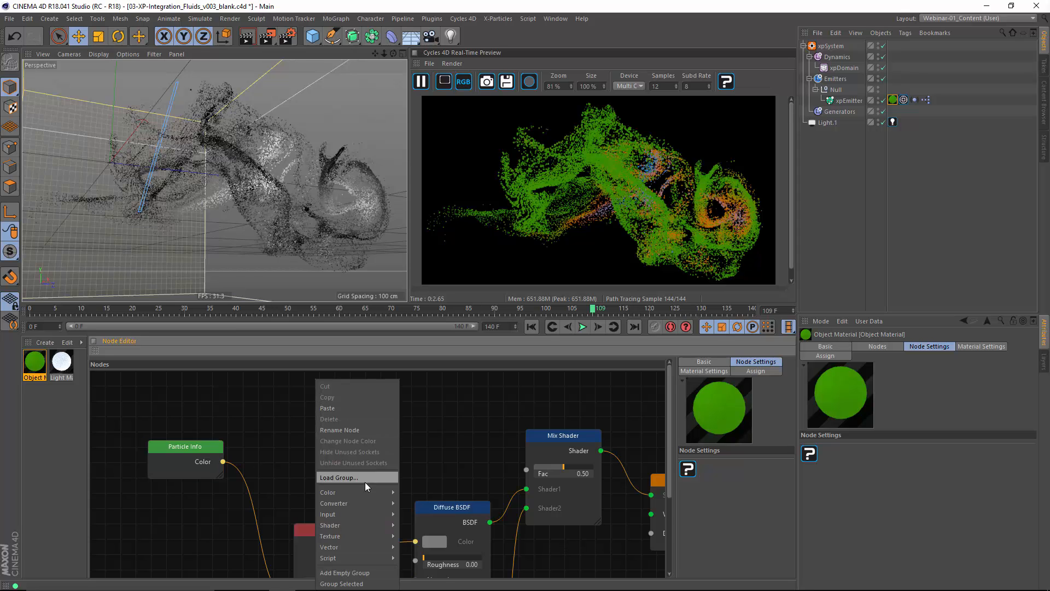
mouse_move(364, 493)
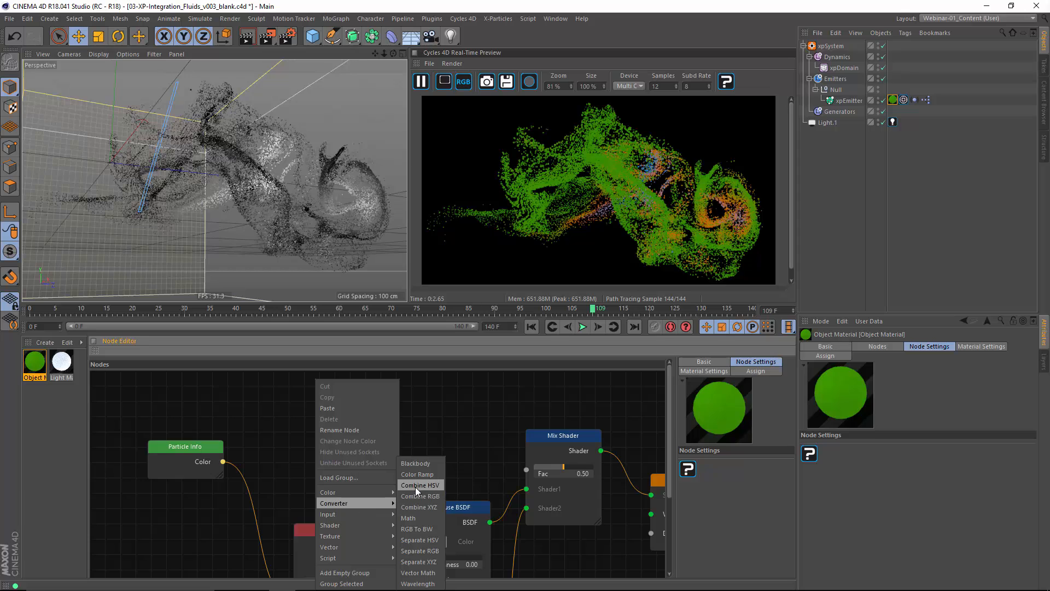
click(417, 475)
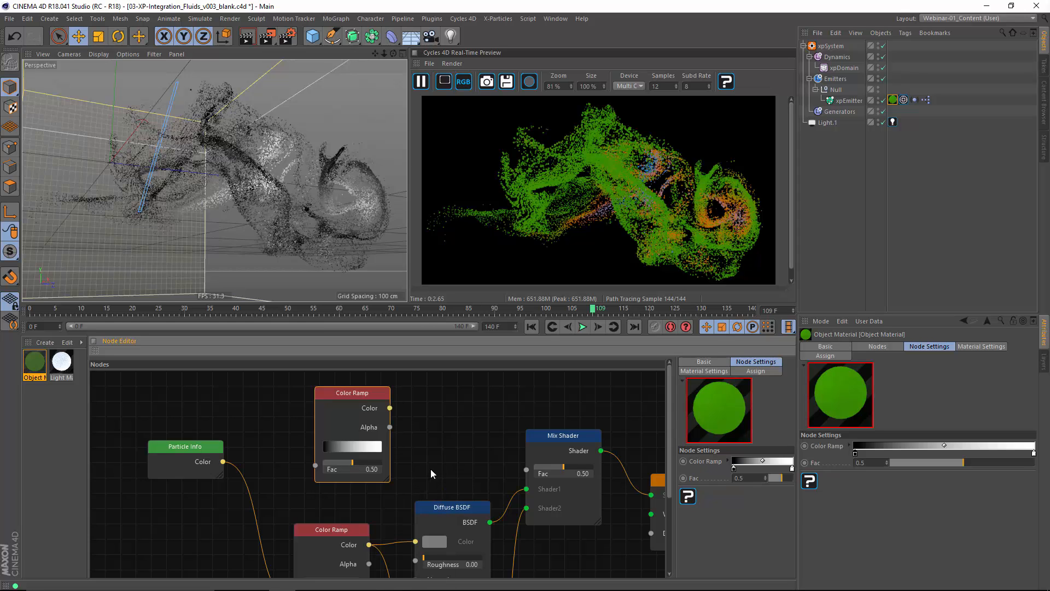
drag(222, 462, 316, 466)
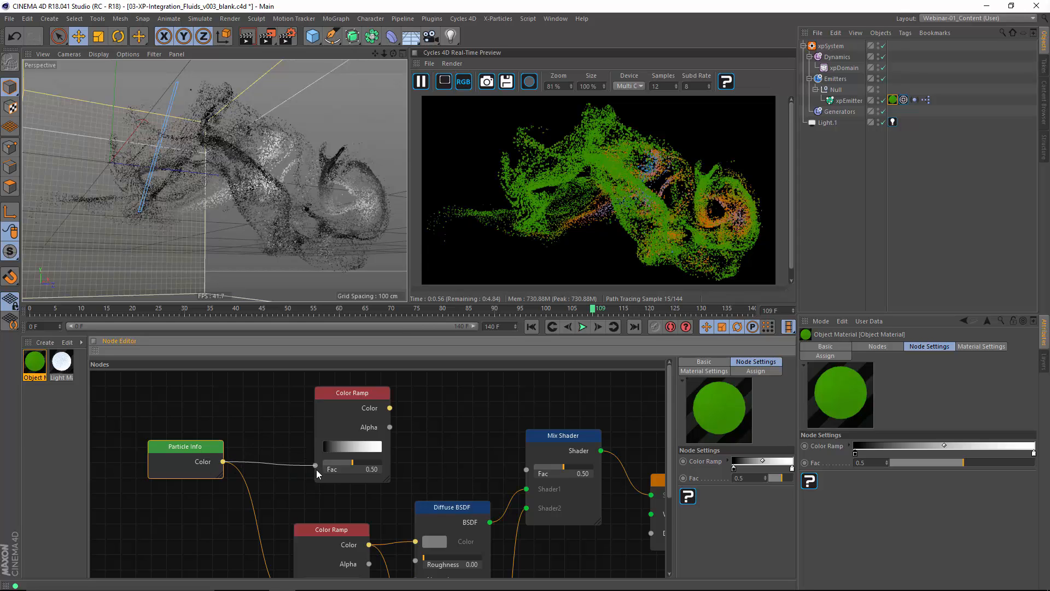
- Connect the upper Color Ramp's Color output to the Mix Shader's Fac and reduce its white area to a thin band near the black start
click(391, 410)
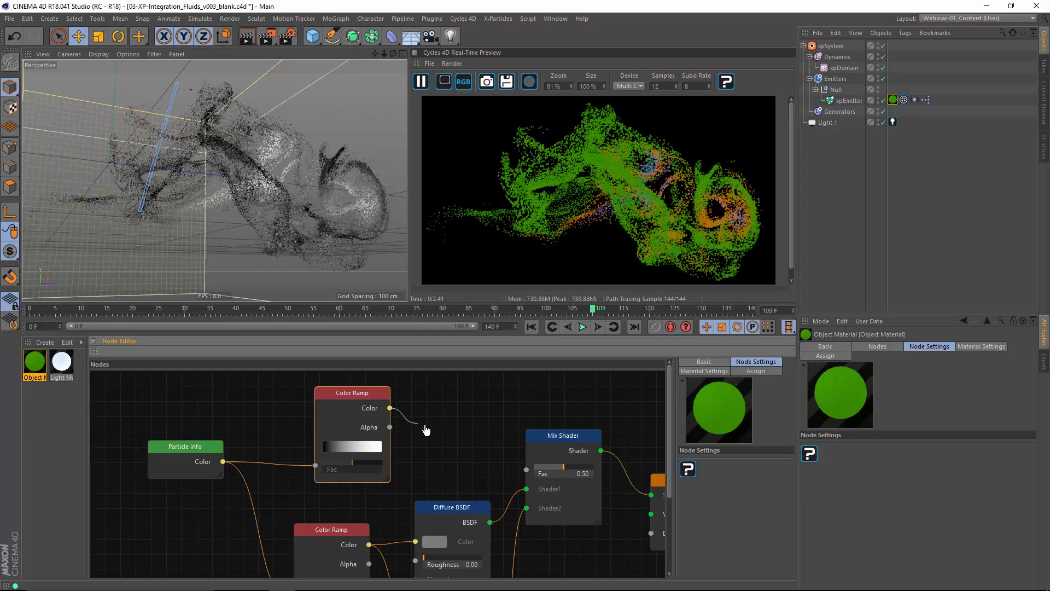
drag(426, 430, 526, 470)
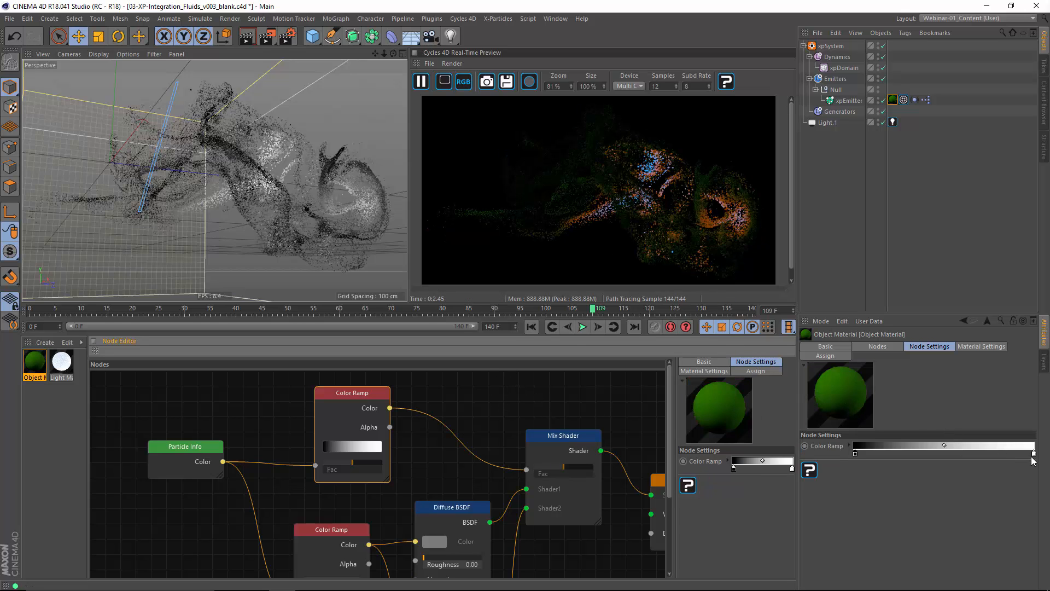
drag(1033, 453, 894, 455)
double_click(908, 456)
click(897, 494)
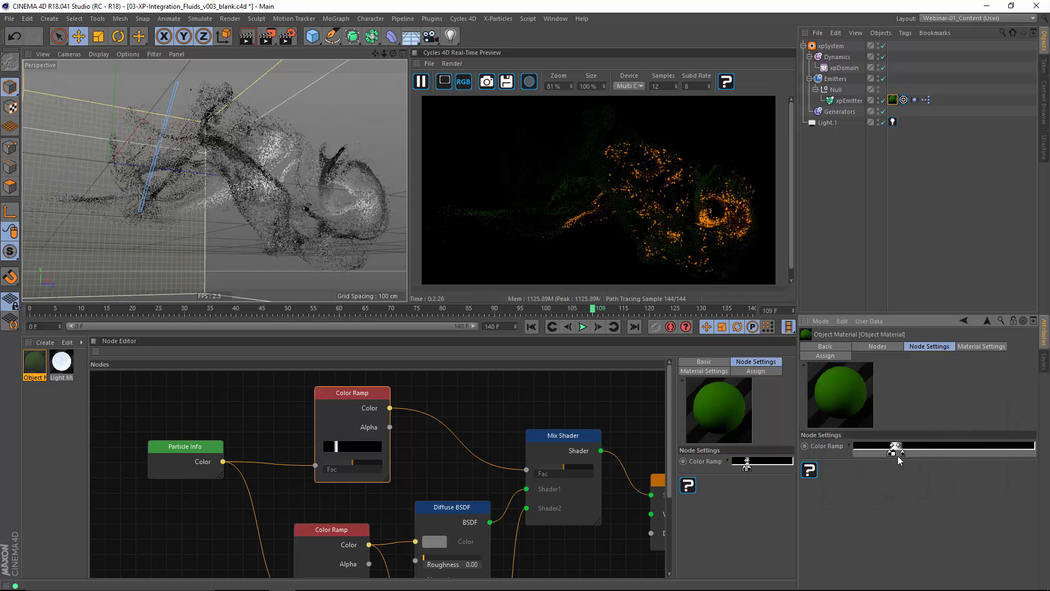
- Add a second narrow white band, bounded by black knots, just before the middle of the upper Color Ramp
double_click(924, 454)
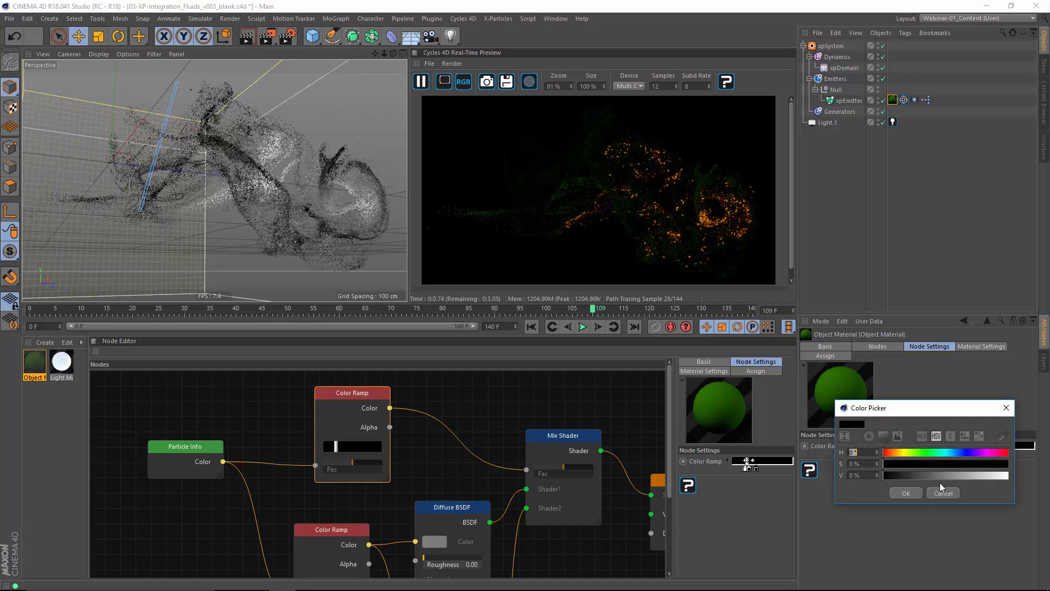
click(960, 492)
double_click(934, 455)
drag(950, 475, 1016, 477)
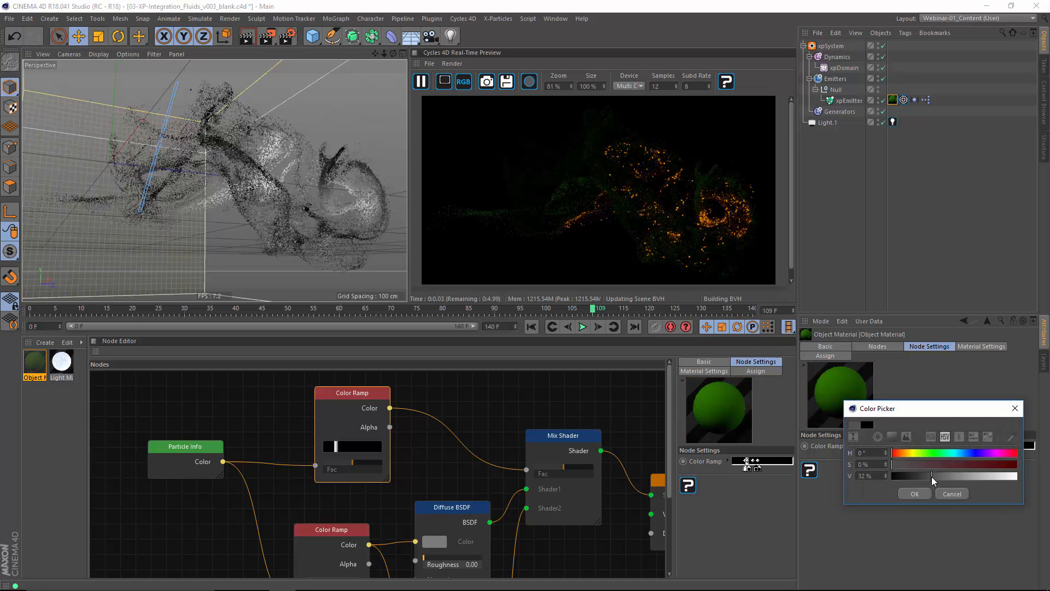
click(913, 493)
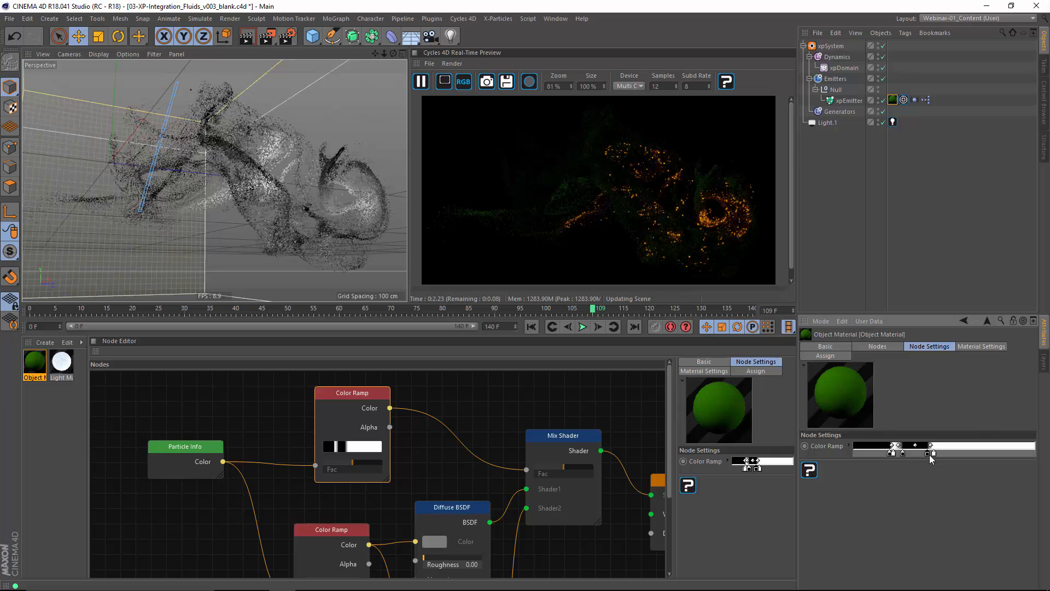
double_click(942, 454)
drag(960, 472, 936, 454)
click(922, 492)
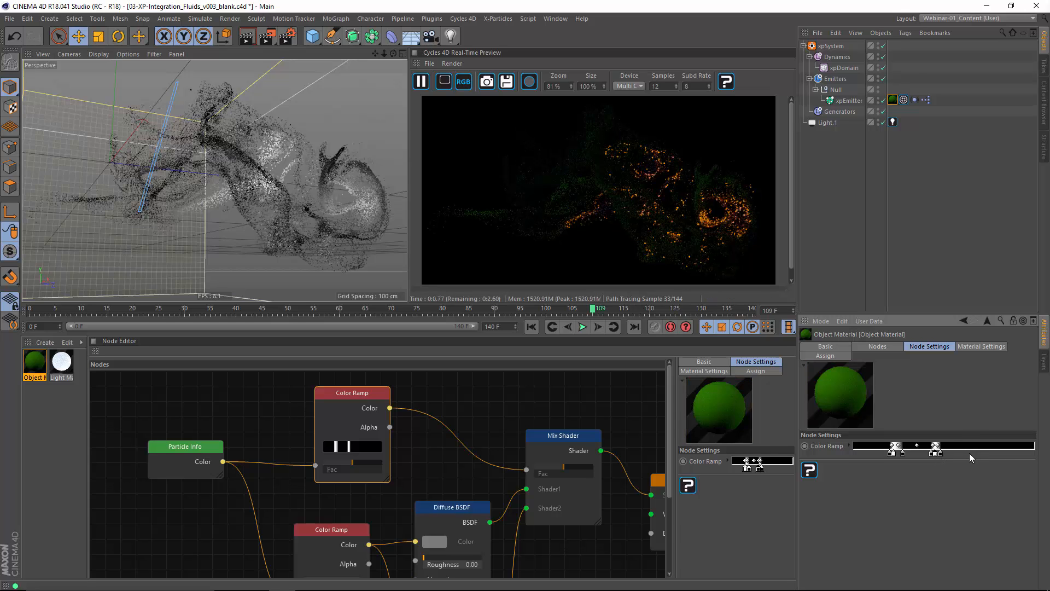
- Add a third narrow white band between black knots past the ramp's middle and play the animation forward to frame 112
click(968, 453)
click(973, 453)
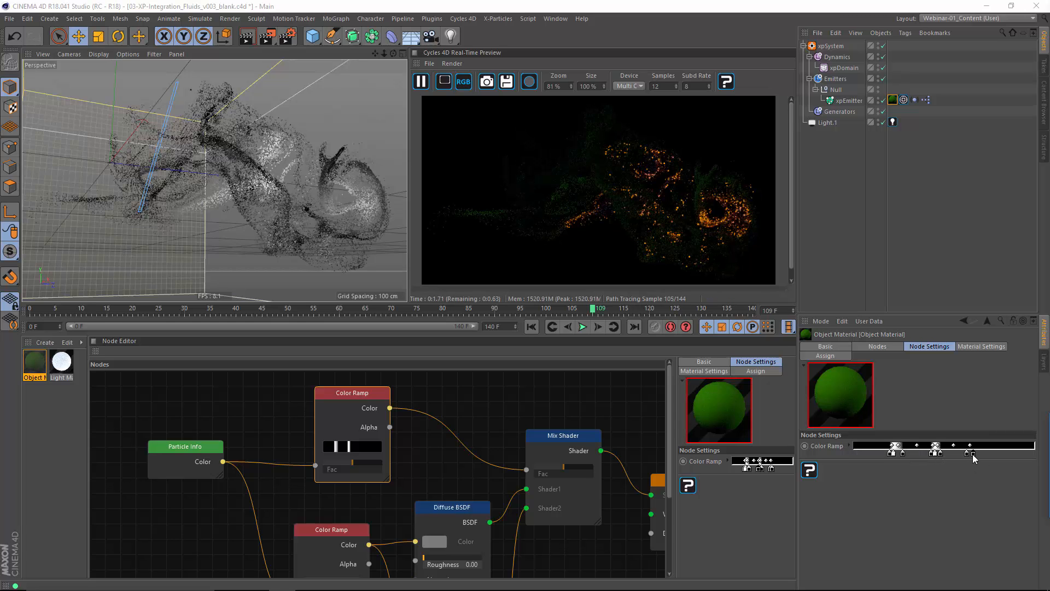
drag(878, 404, 805, 396)
drag(890, 467, 956, 467)
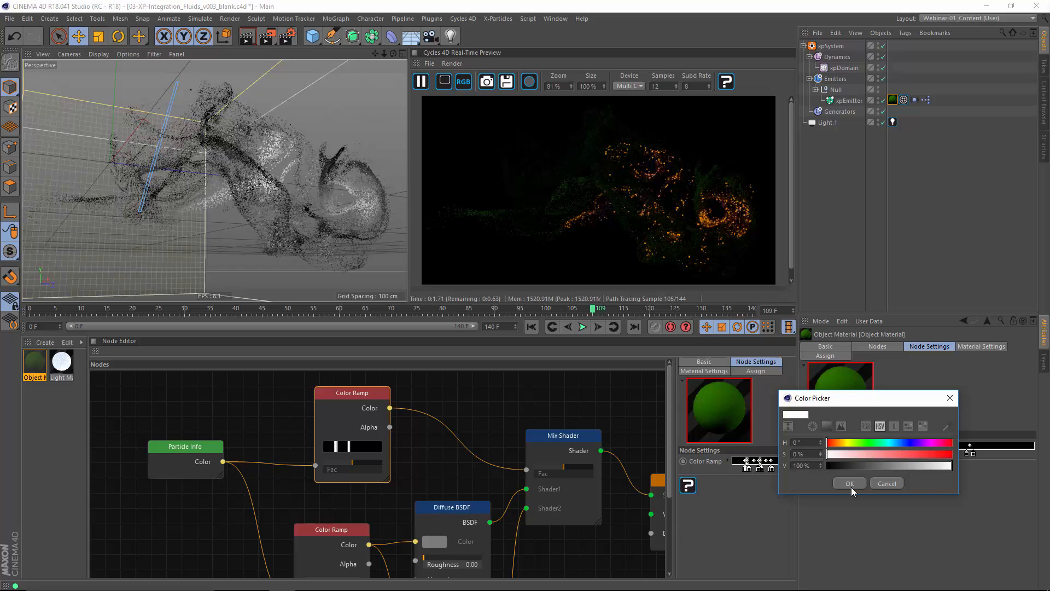
click(851, 485)
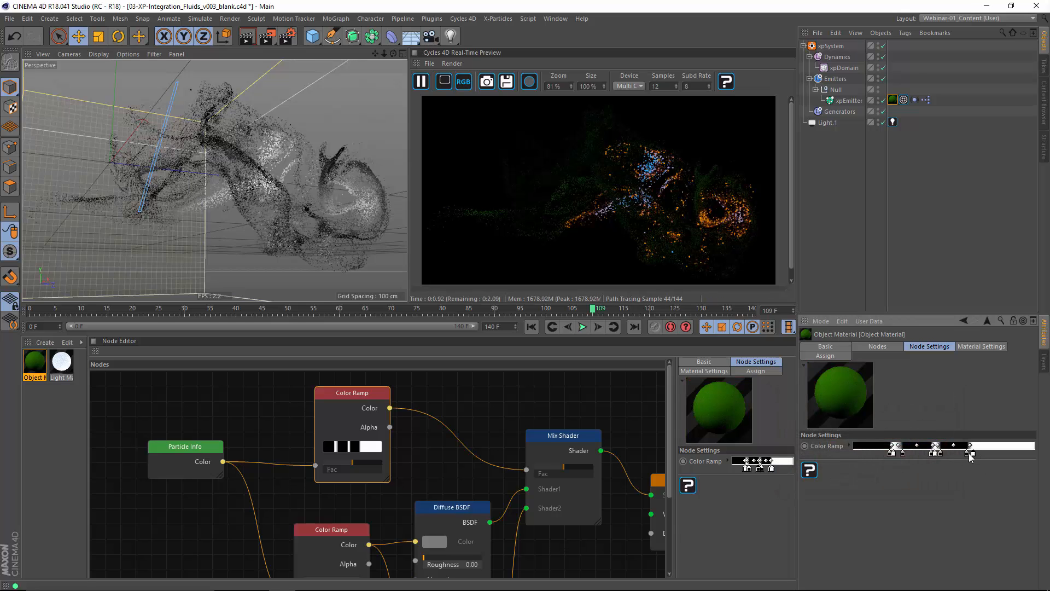
click(977, 453)
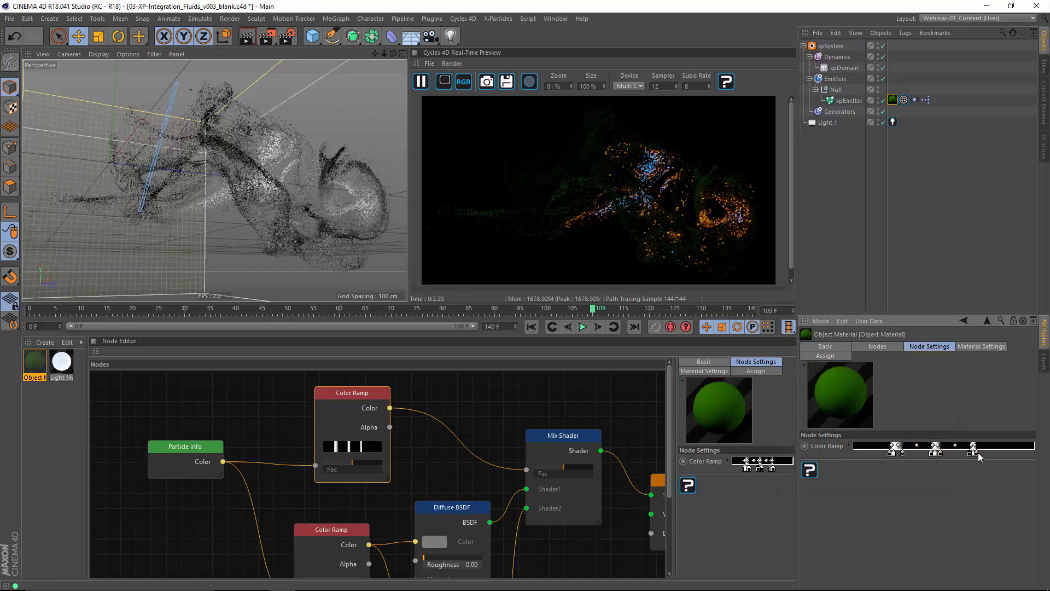
drag(970, 454, 973, 455)
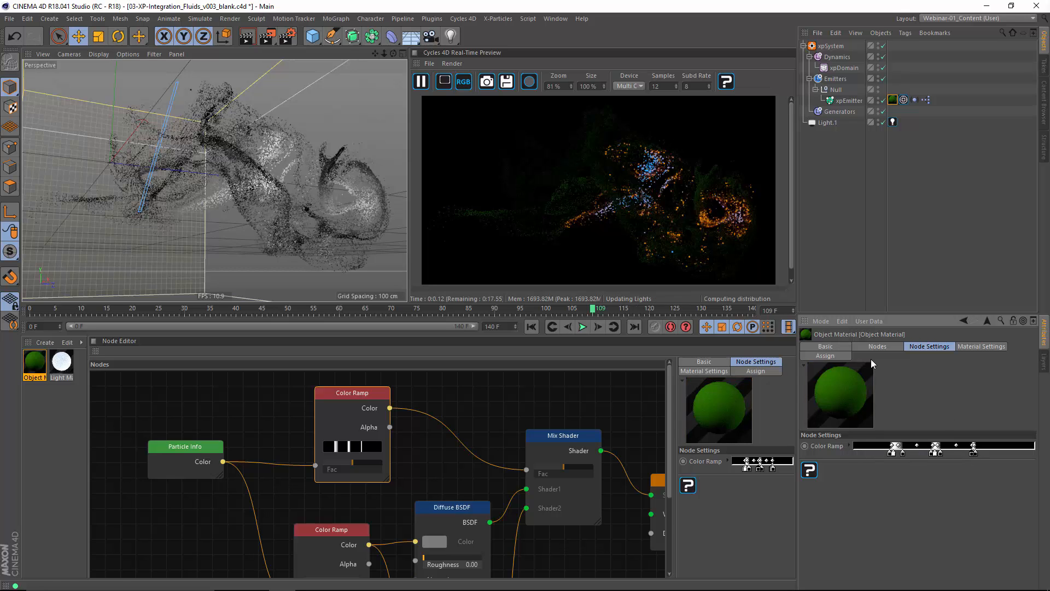
click(584, 327)
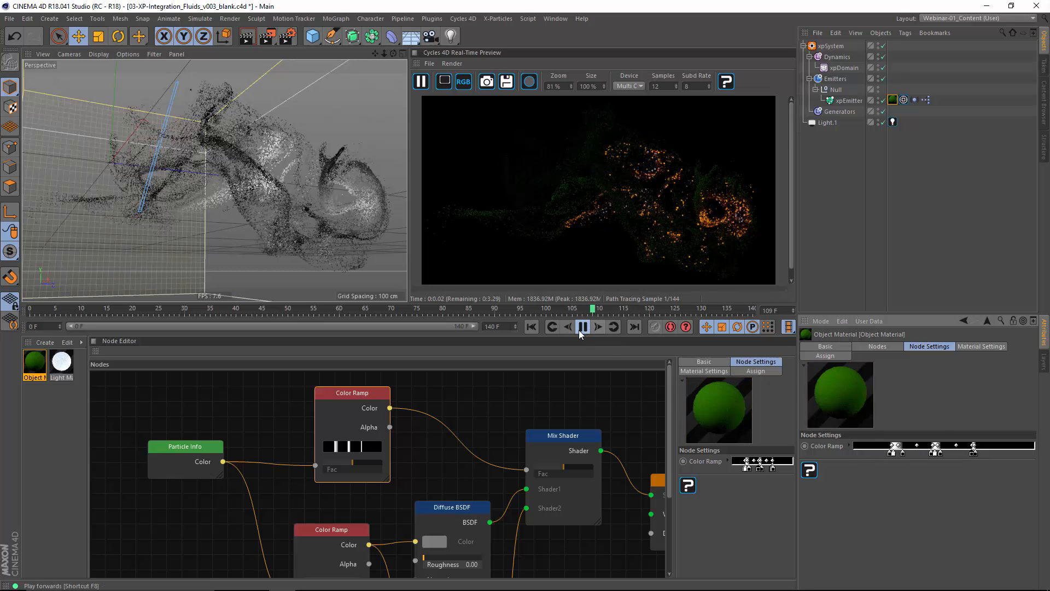
click(584, 331)
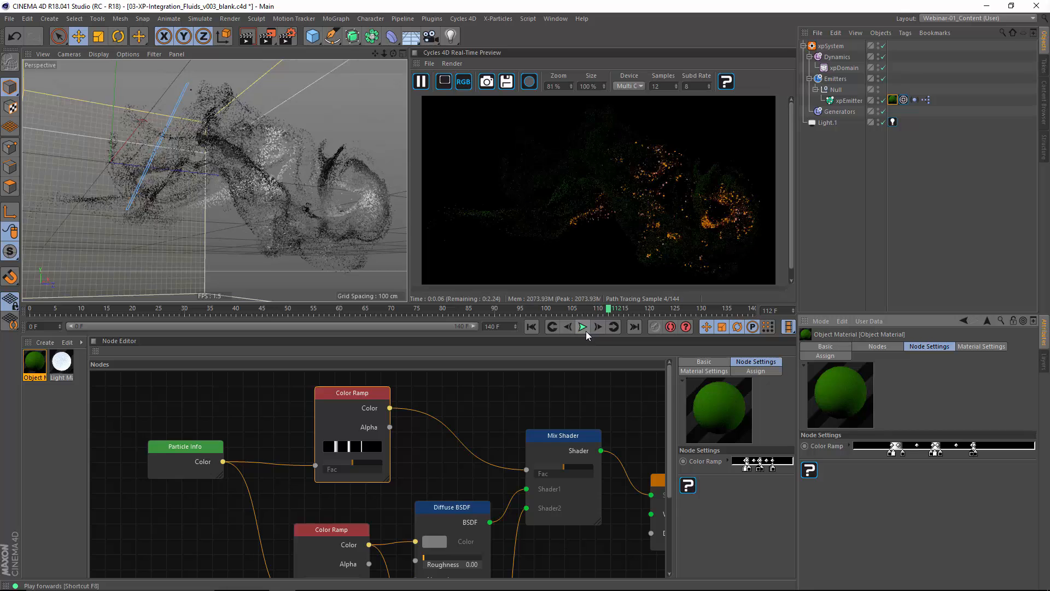
- Set the Emission node's Strength to 3 and play the animation round to frame 49 to check the glow
click(448, 462)
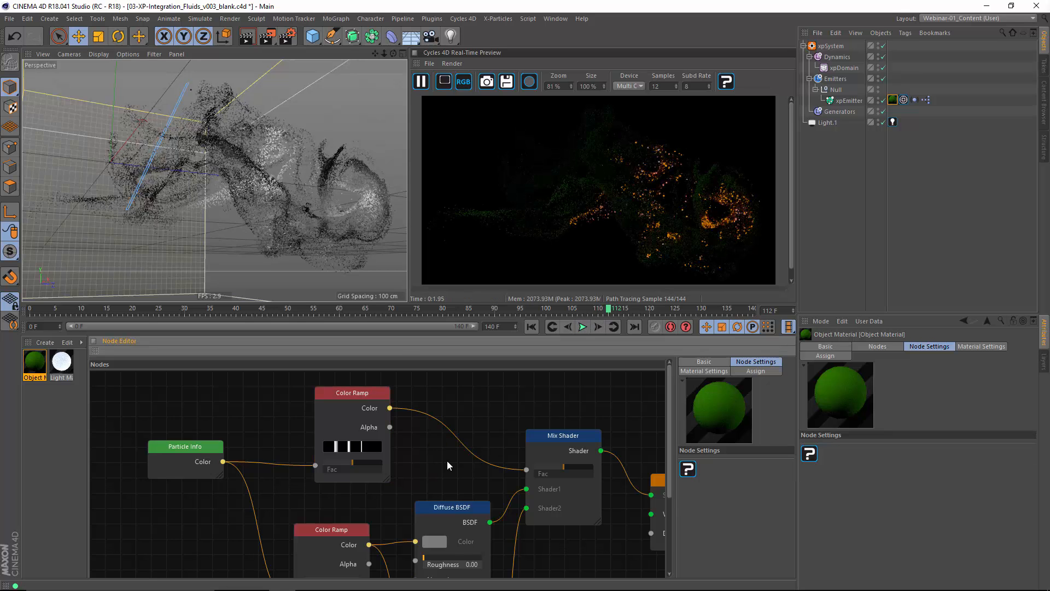
middle_drag(447, 462, 396, 335)
click(403, 520)
double_click(728, 461)
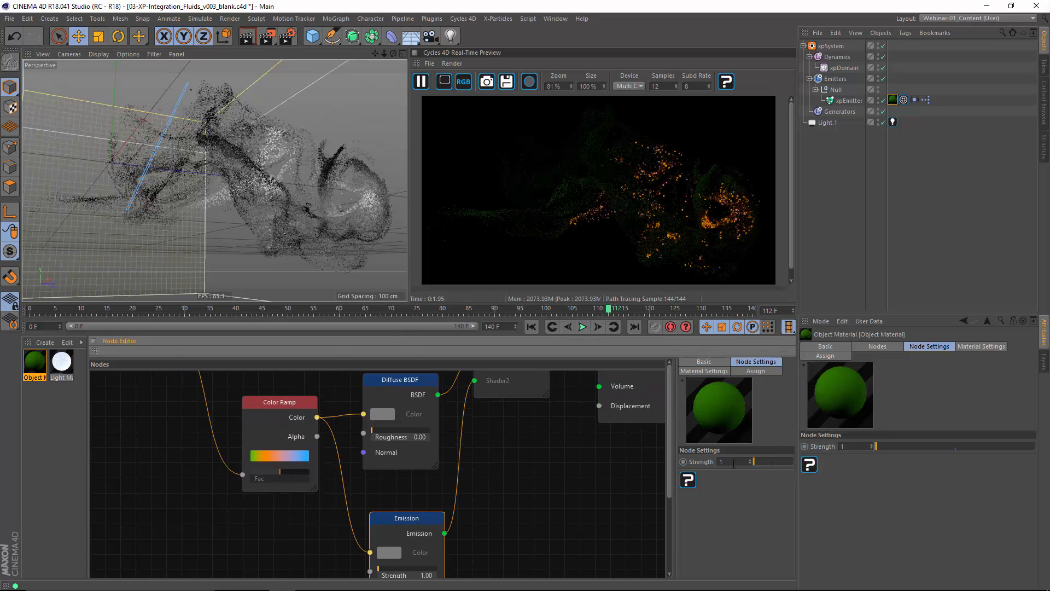
text(3)
key(Return)
click(619, 510)
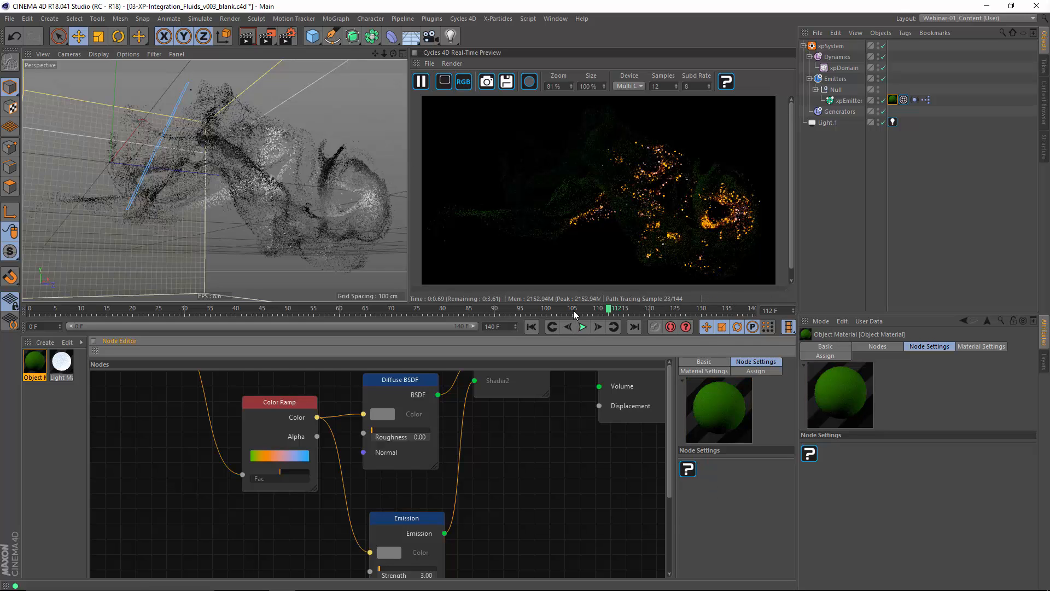
click(582, 327)
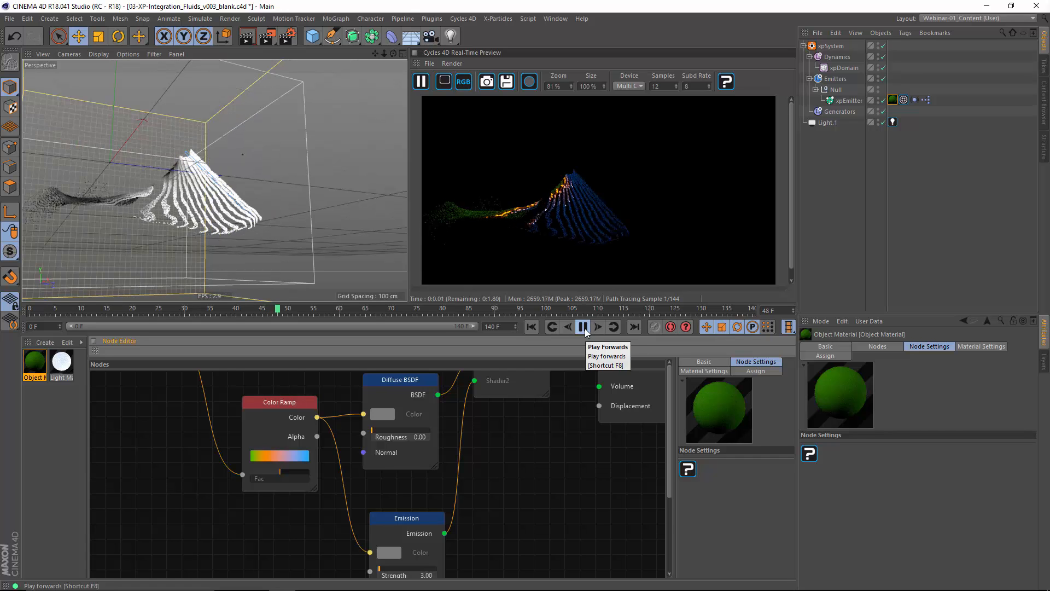
click(584, 328)
- Narrow the first white band of the upper Color Ramp and play the animation to frame 94
middle_drag(510, 443, 520, 550)
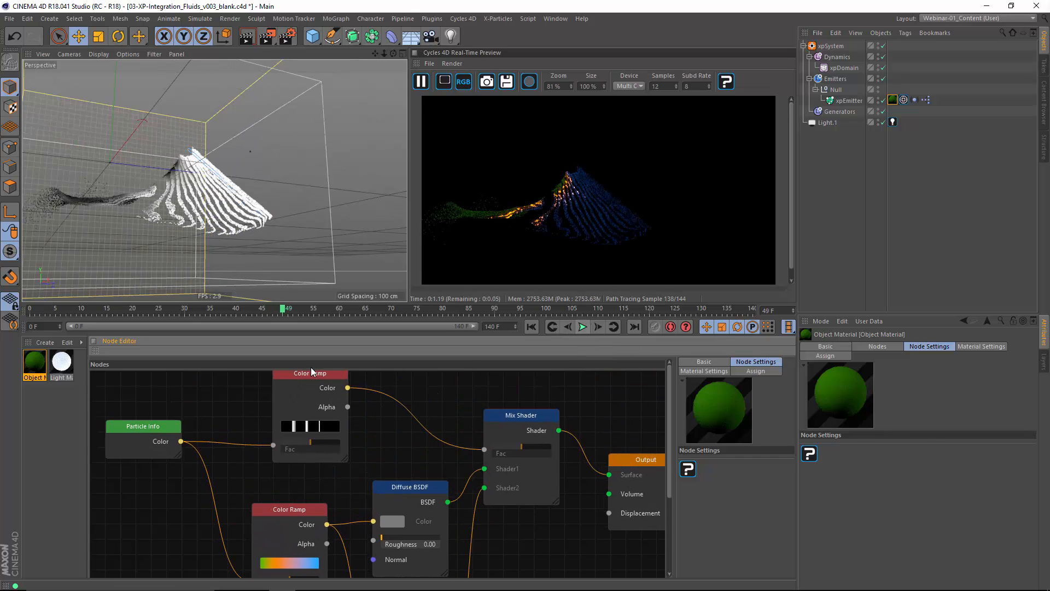
click(311, 371)
drag(903, 454, 893, 457)
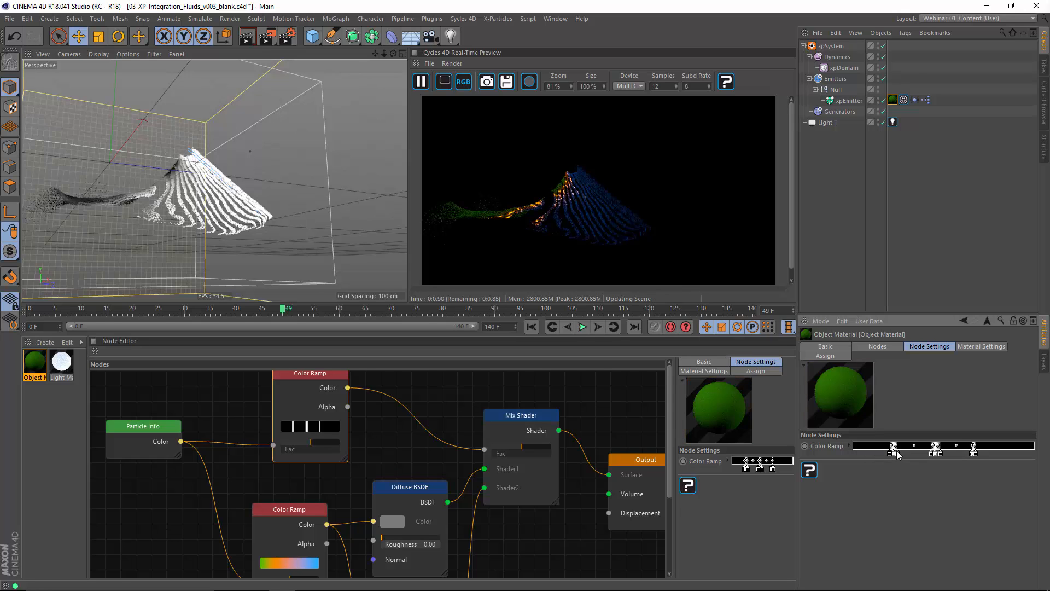
click(585, 327)
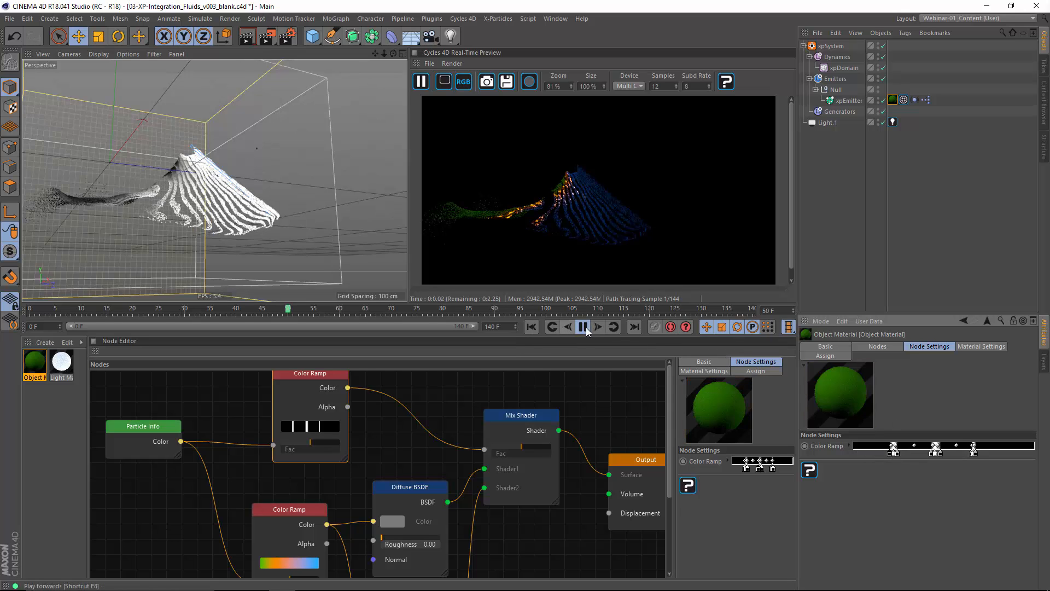
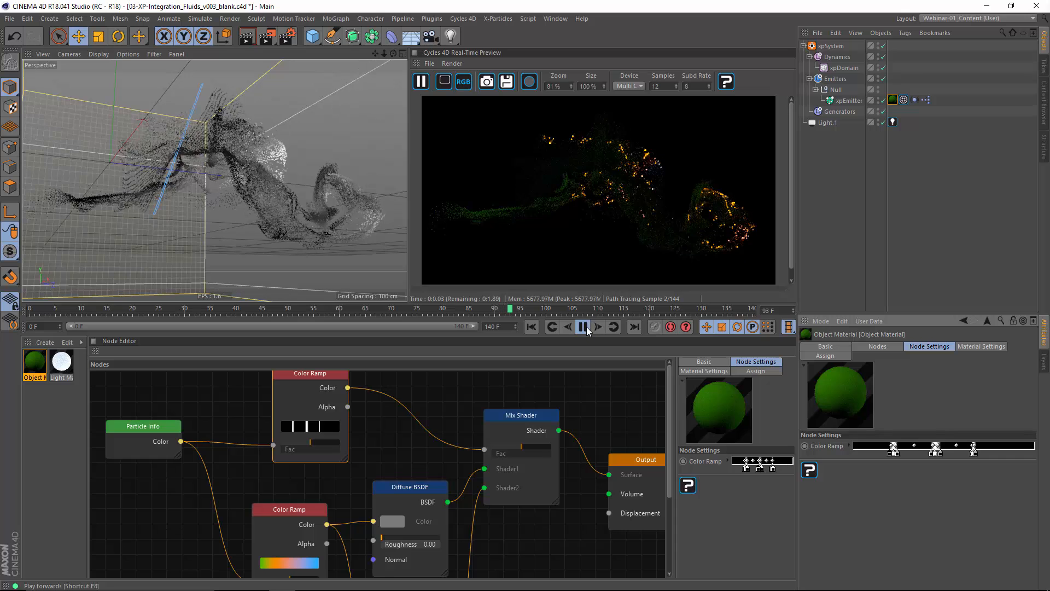
click(584, 328)
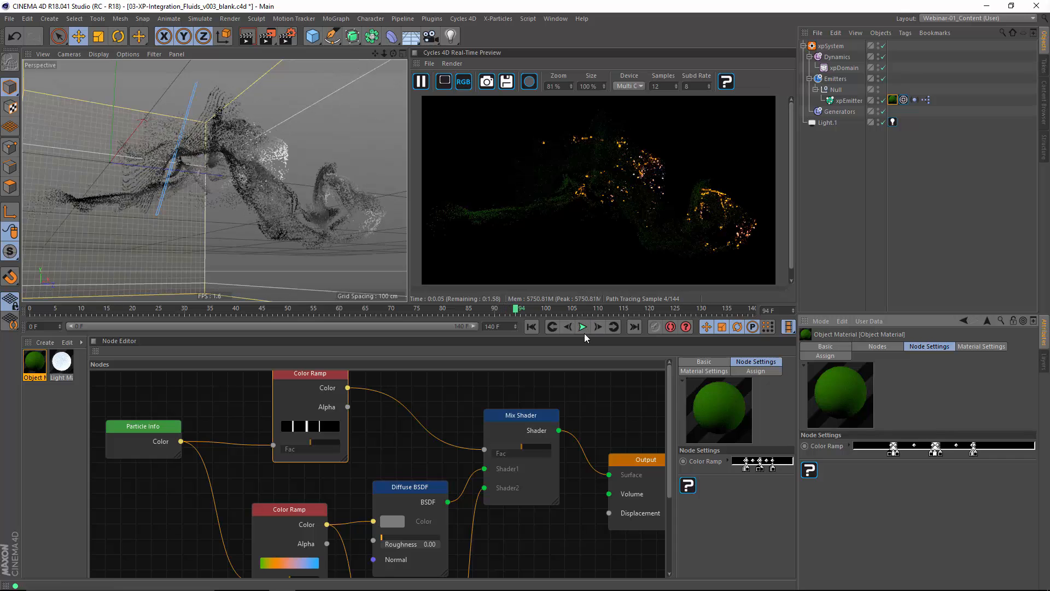
- Set the lower Color Ramp's start to blue, with a green knot between it and the orange knot
click(905, 102)
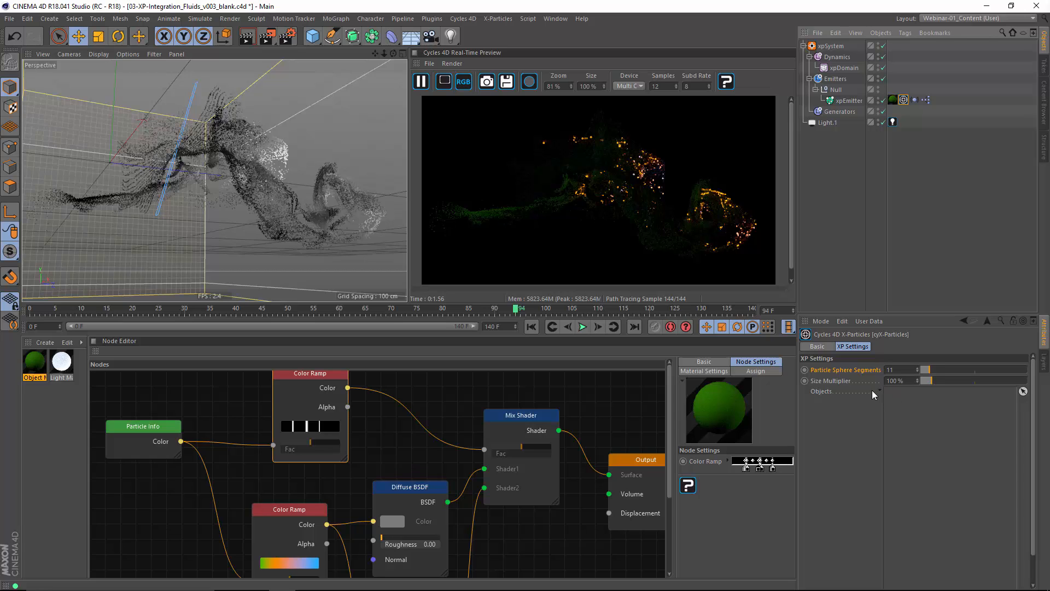
click(283, 529)
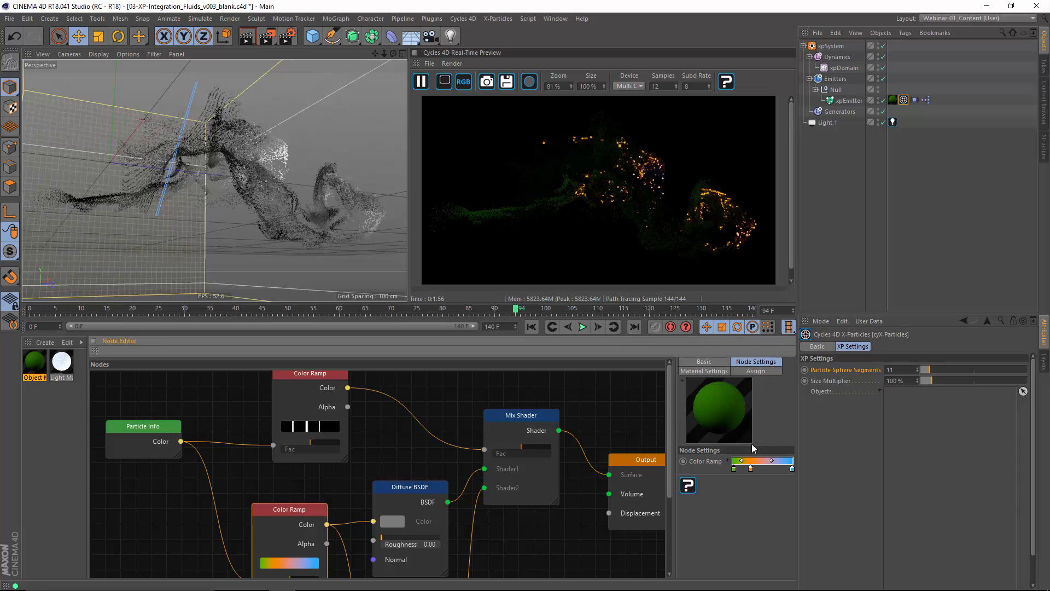
double_click(734, 469)
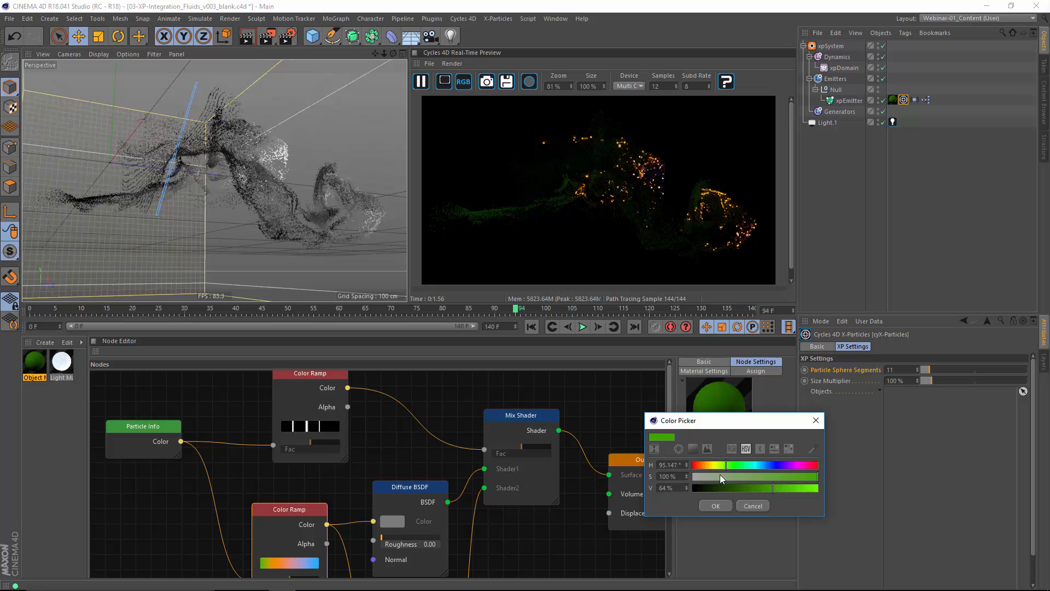
double_click(736, 471)
drag(738, 467, 760, 468)
click(741, 503)
- Switch to Cycles4D-Slides_2017.pdf, view the Particle Info node and cyX-Particles Tag slides, and return to Cinema 4D
key(alt+Tab)
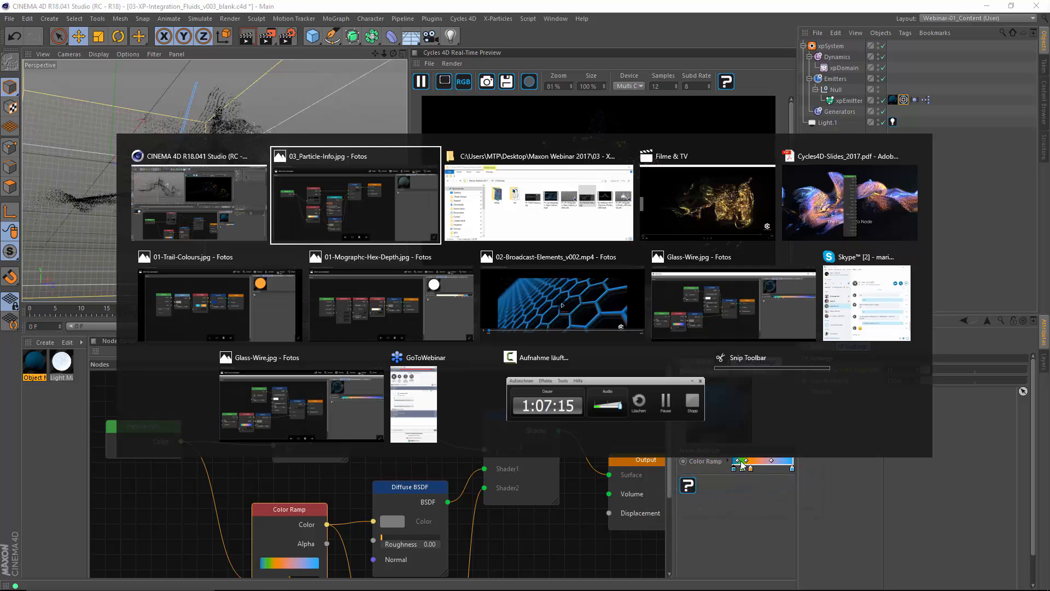
click(808, 223)
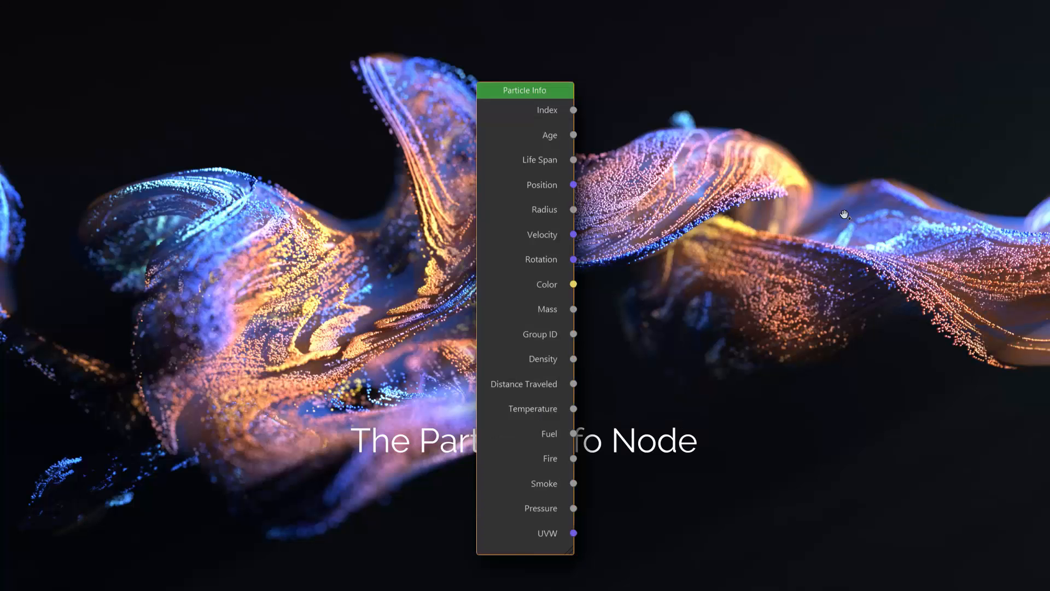
click(654, 317)
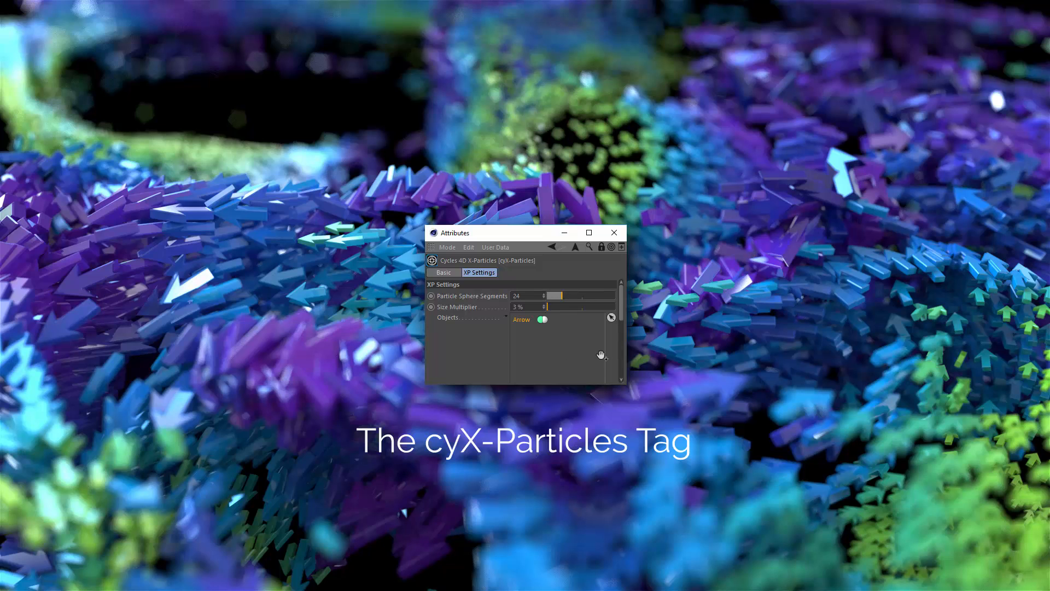
key(alt+Tab)
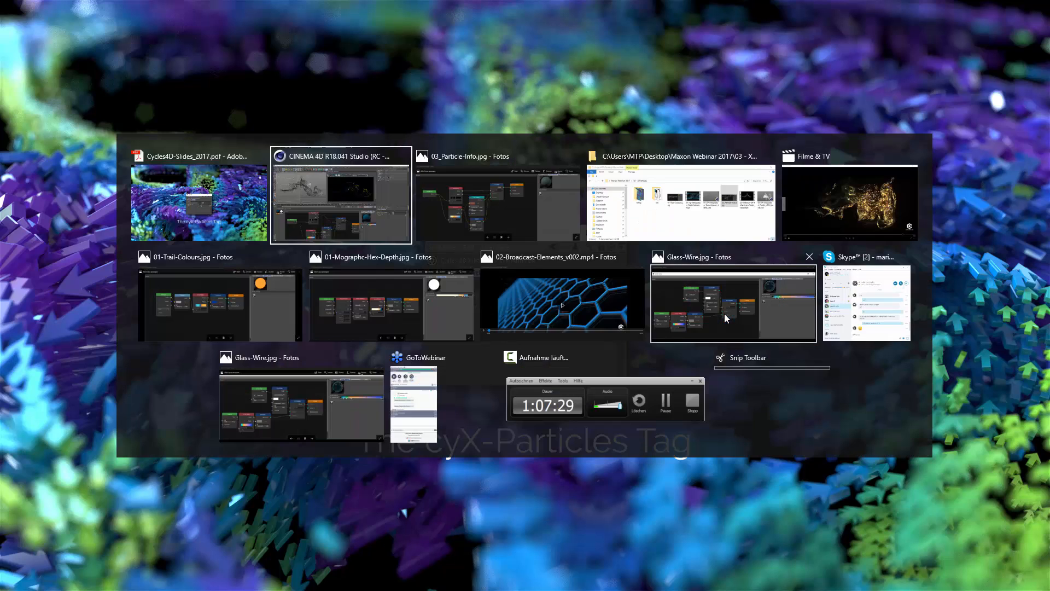
click(359, 221)
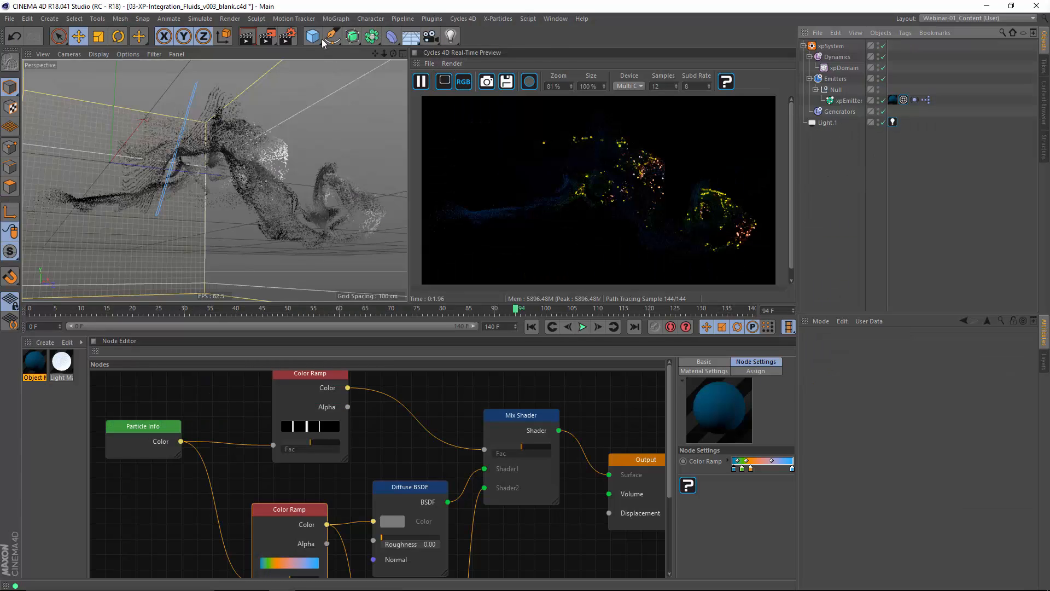
- Add a Cube and assign it as the particle object in the Objects setting of the emitter's cyX-Particles tag
drag(308, 33, 407, 52)
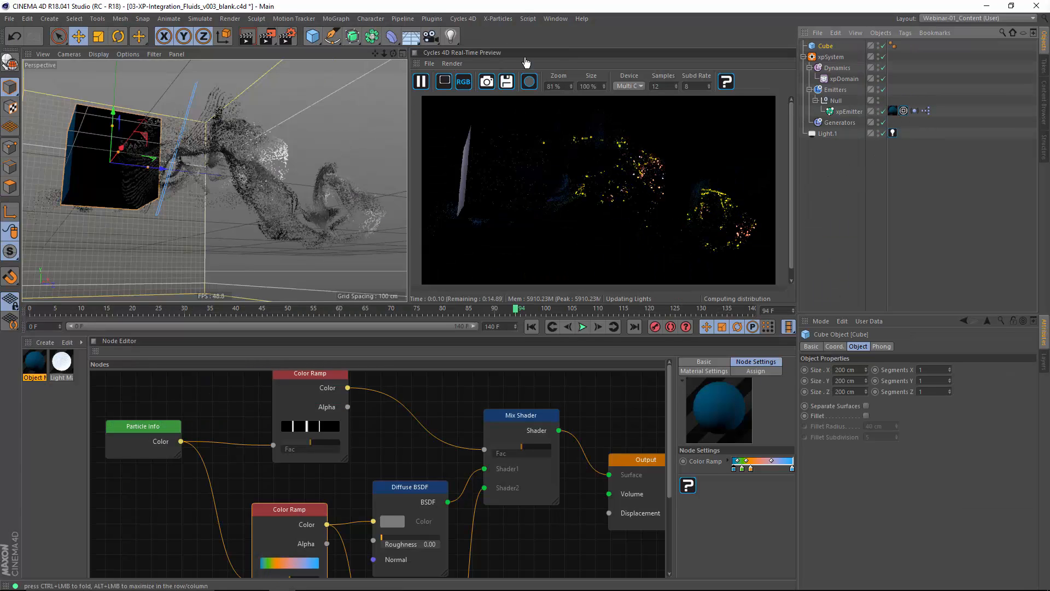
key(t)
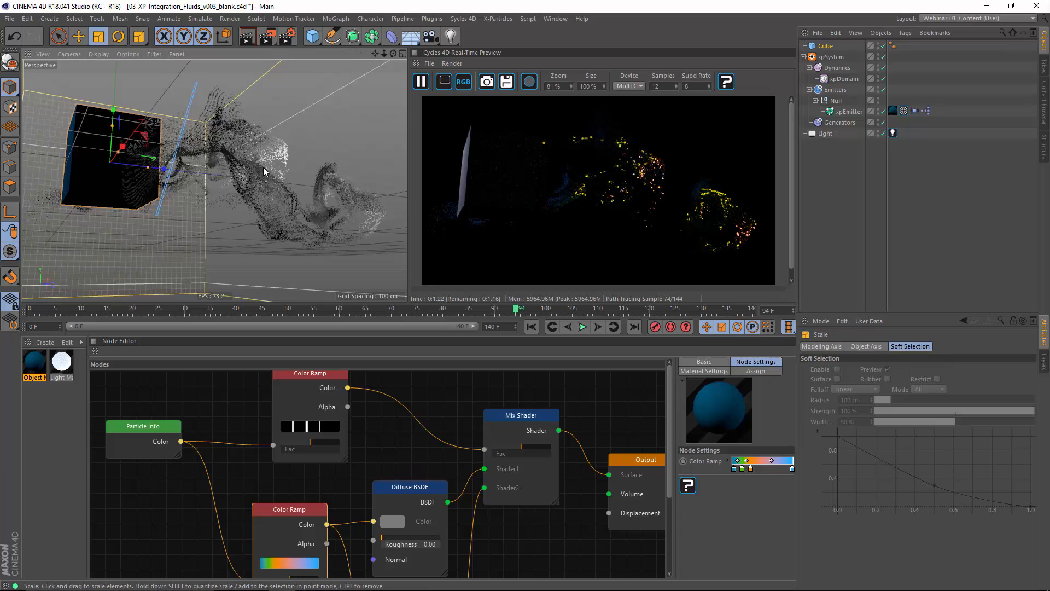
click(903, 112)
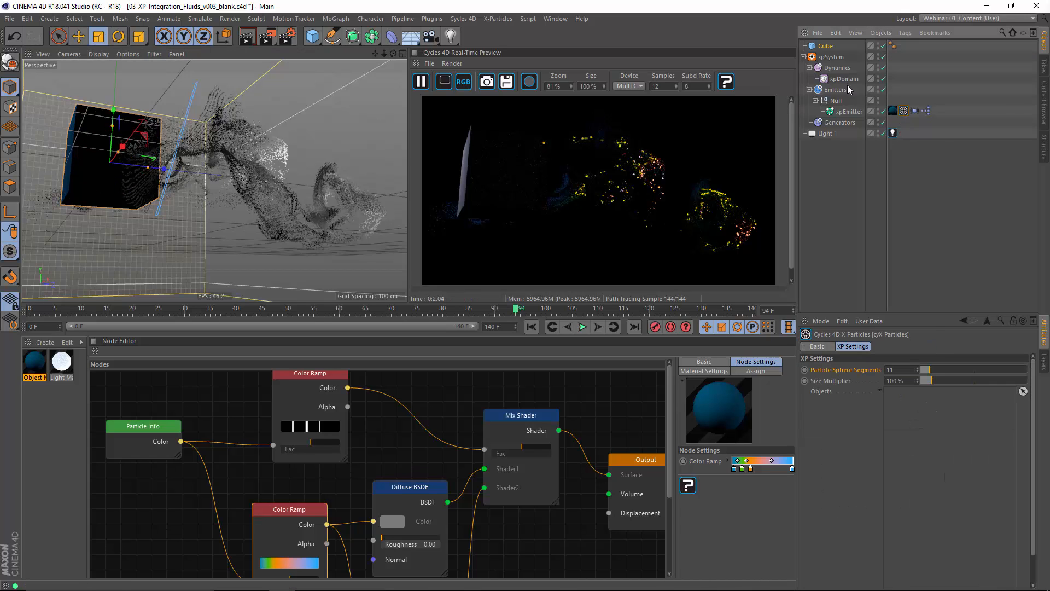
drag(826, 46, 919, 445)
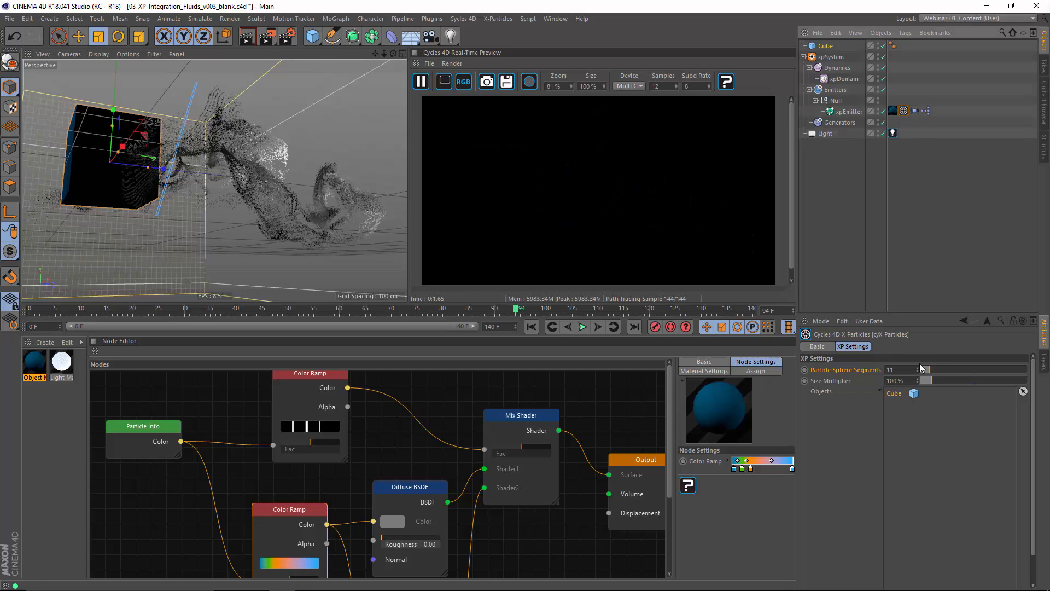
- Set the Size Multiplier of the cyX-Particles tag to 10%
click(907, 381)
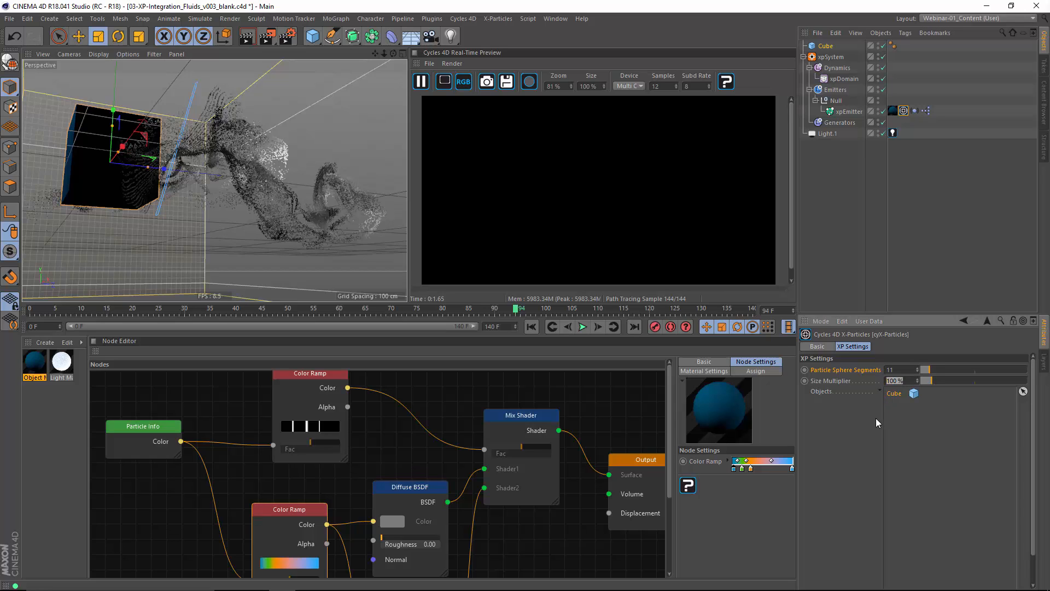
text(10)
key(Return)
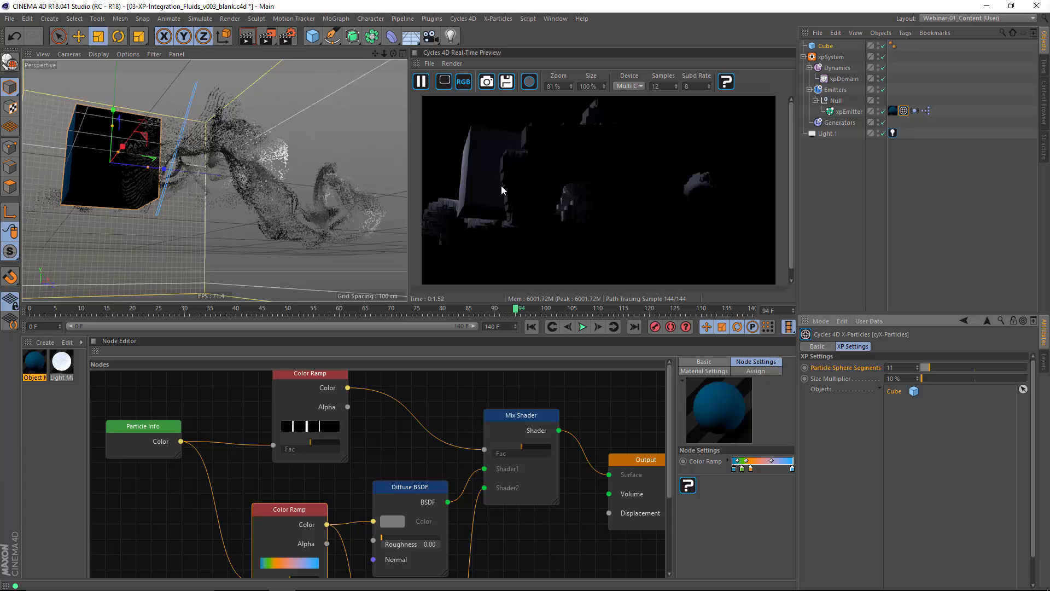
- Move the original Cube straight down, well below the particles and out of the camera's view
click(827, 134)
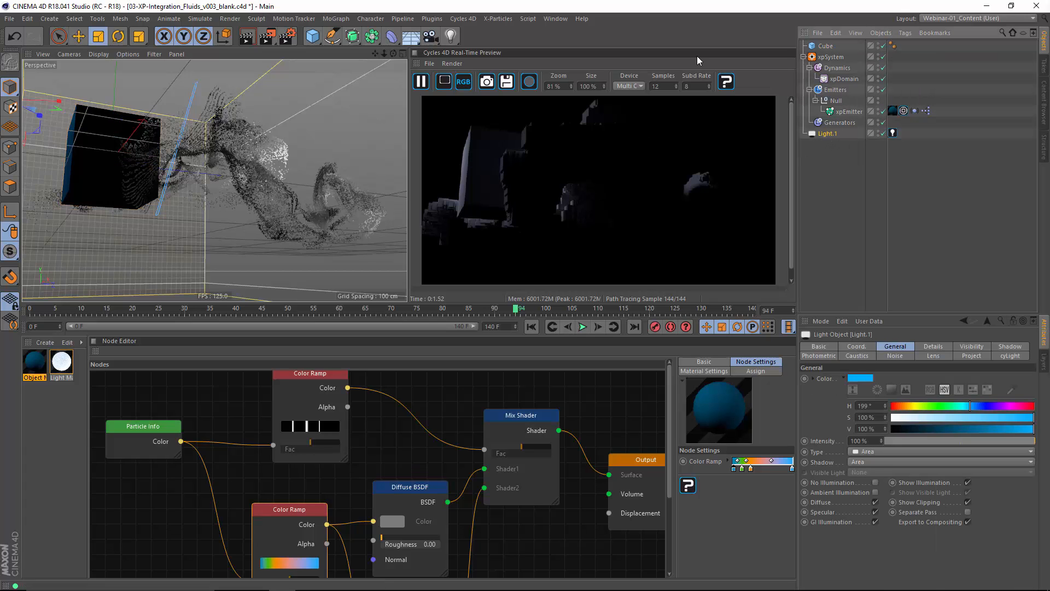
click(825, 46)
key(e)
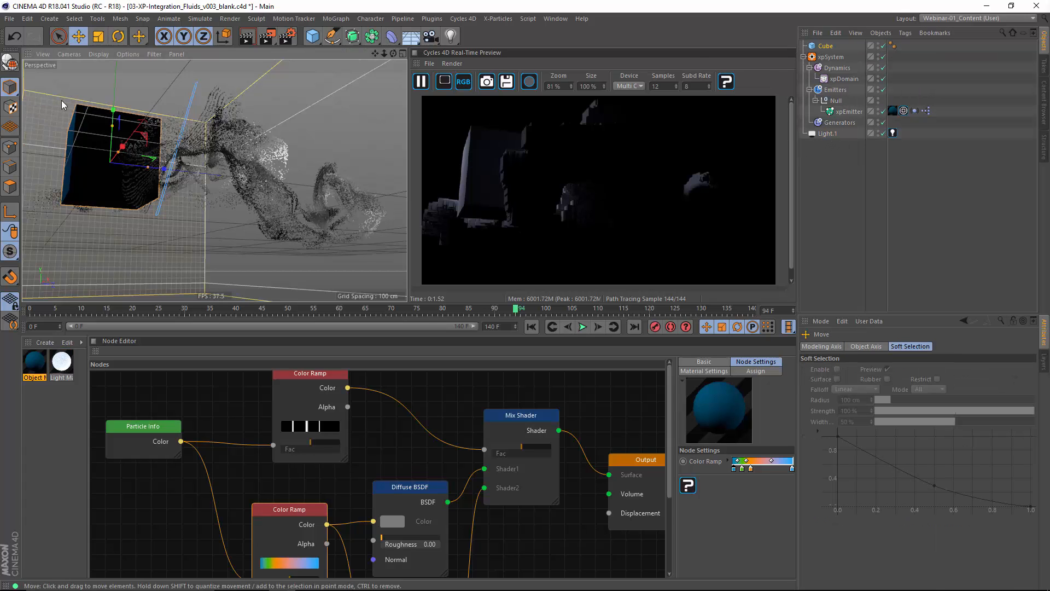
drag(117, 109, 108, 488)
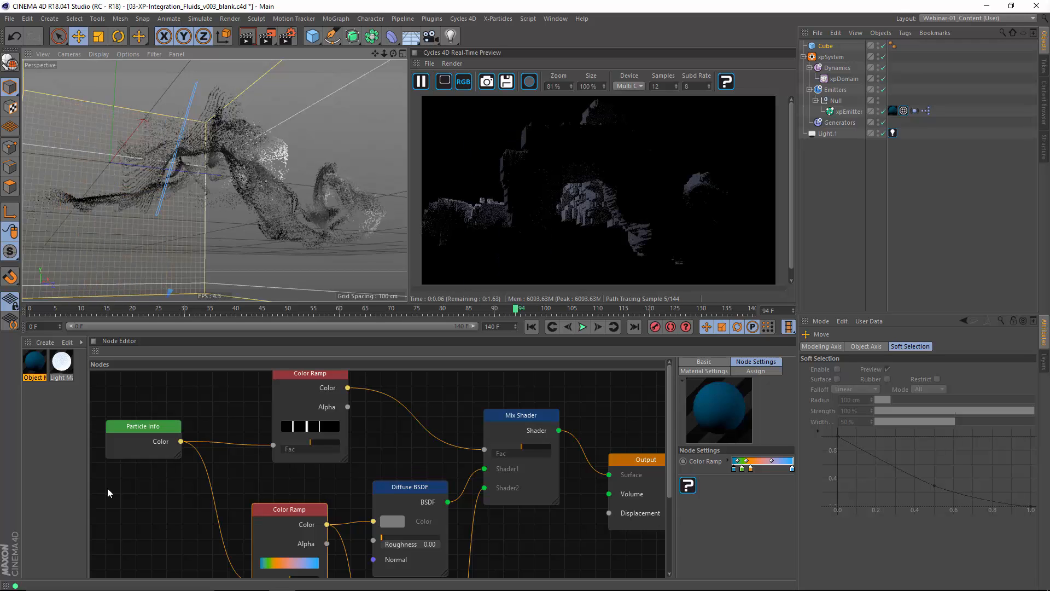
alt+drag(197, 176, 288, 217)
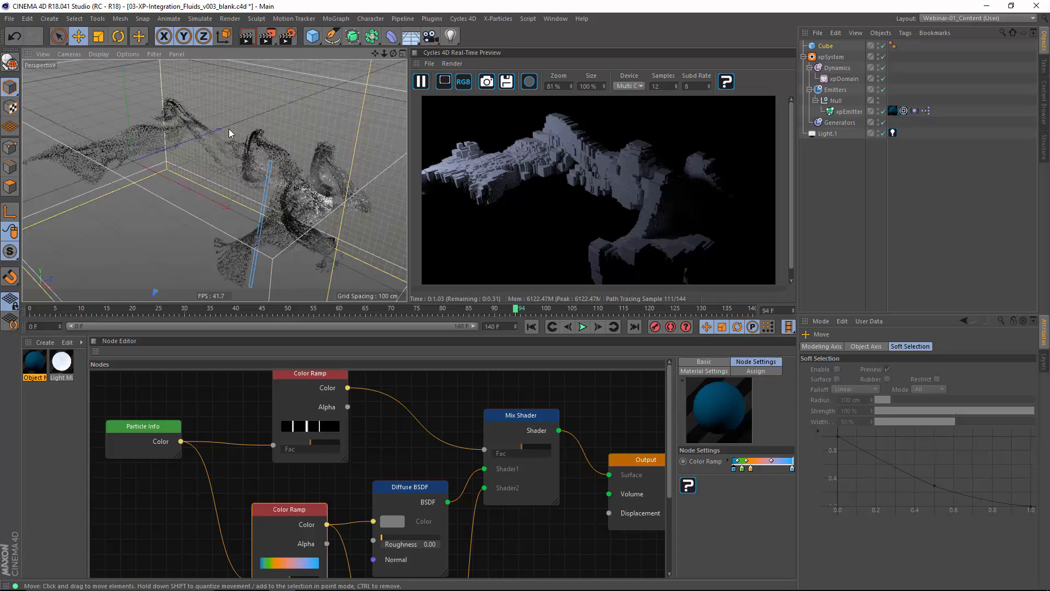
- Enable Use Rotation in the xpEmitter's extended data and set the Rotation Mode to Tangential
click(848, 112)
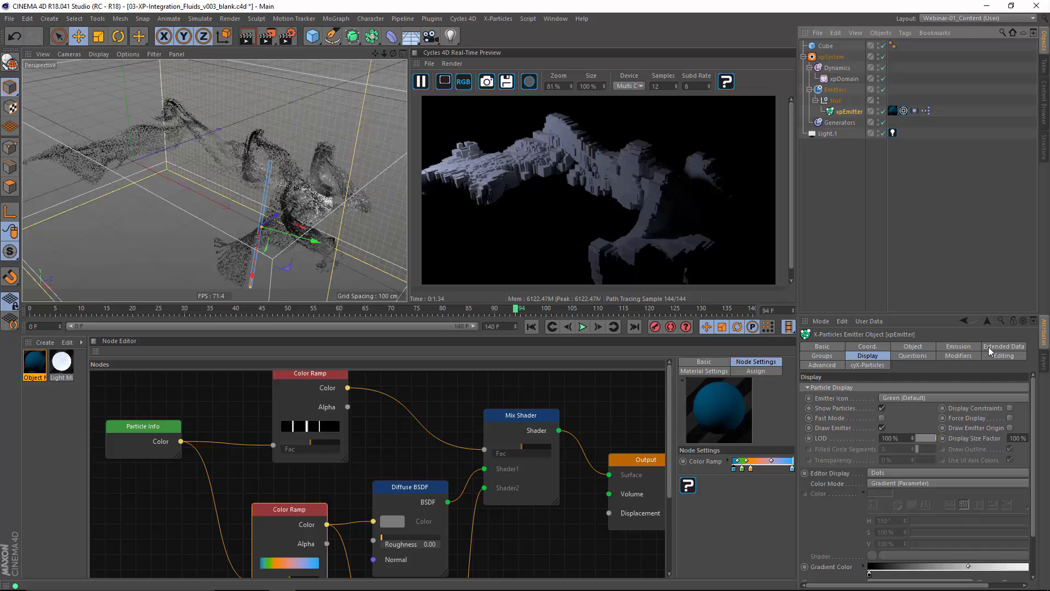
click(1005, 347)
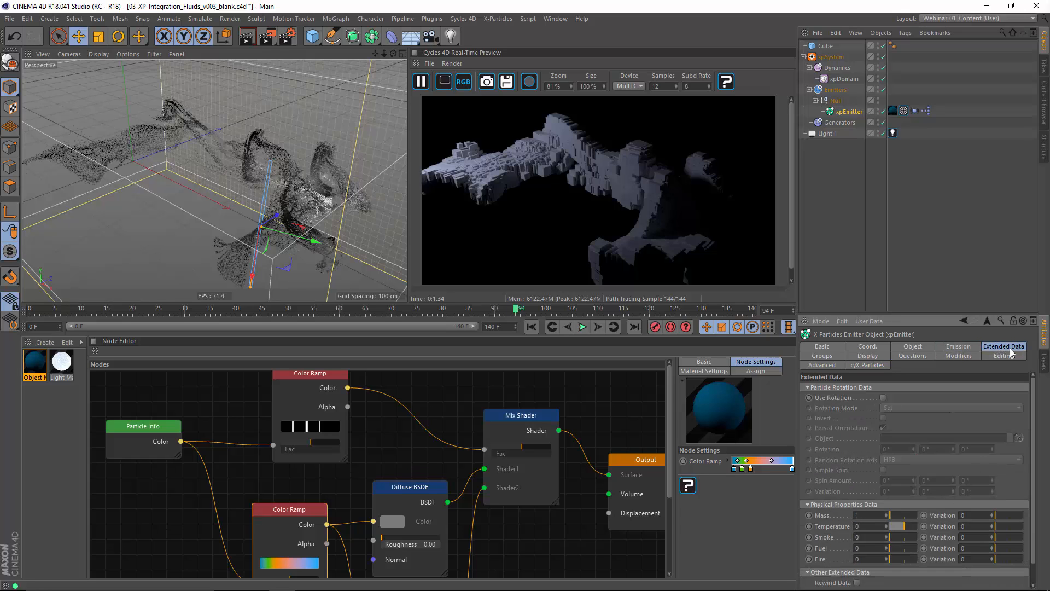
click(883, 397)
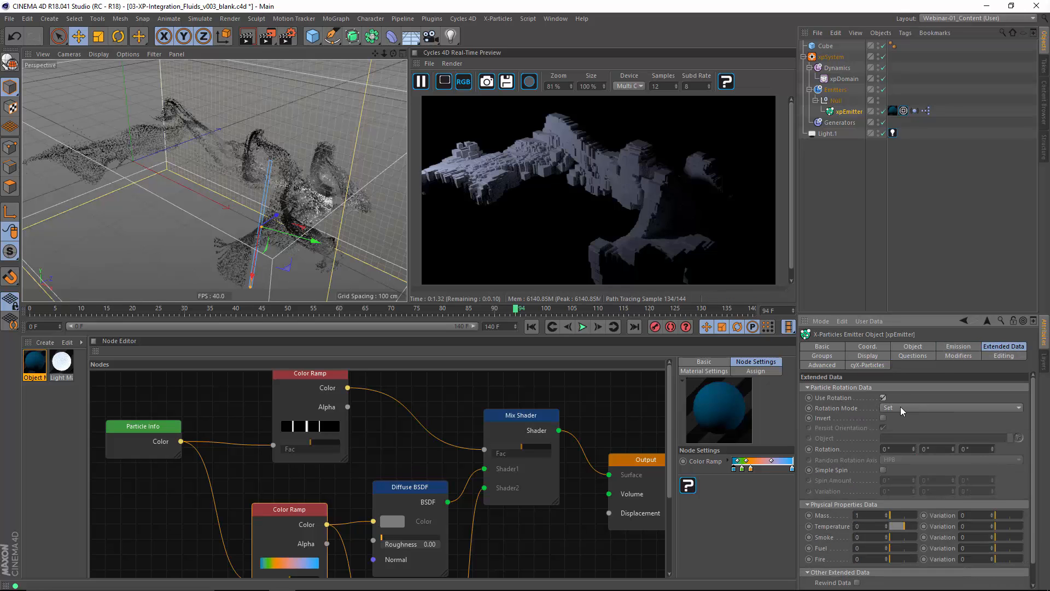
click(900, 408)
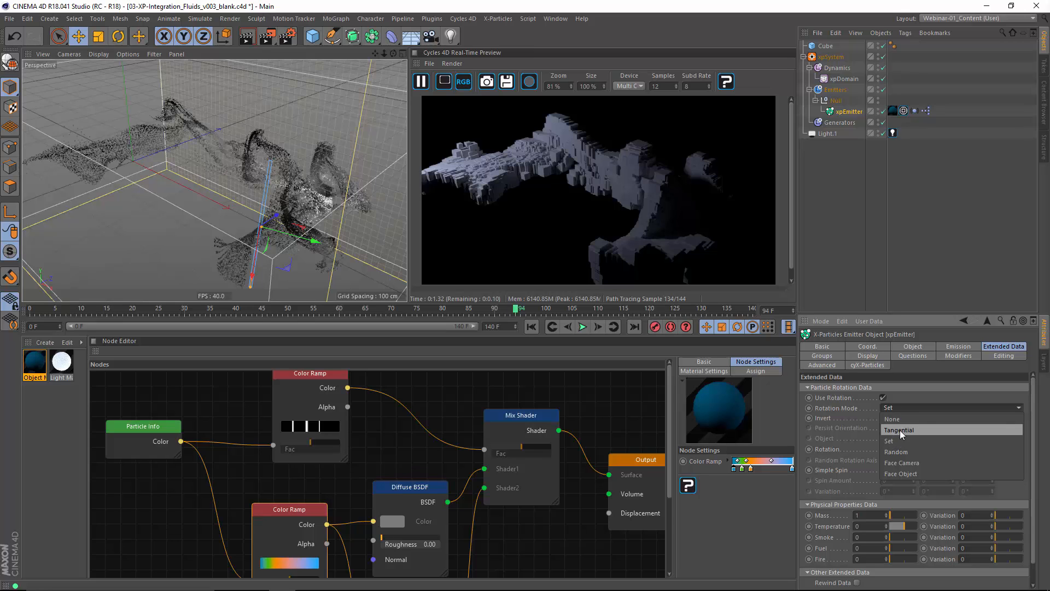
click(901, 430)
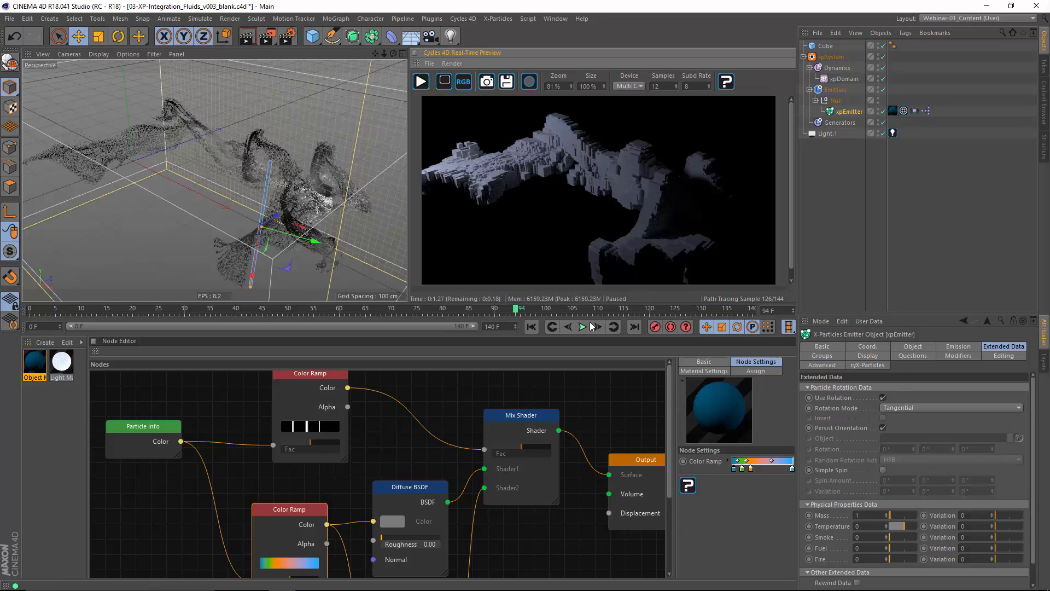
- Replay the simulation from frame 0, pausing at frame 47 to check the cube rotation, and stop at frame 78
click(531, 327)
click(583, 326)
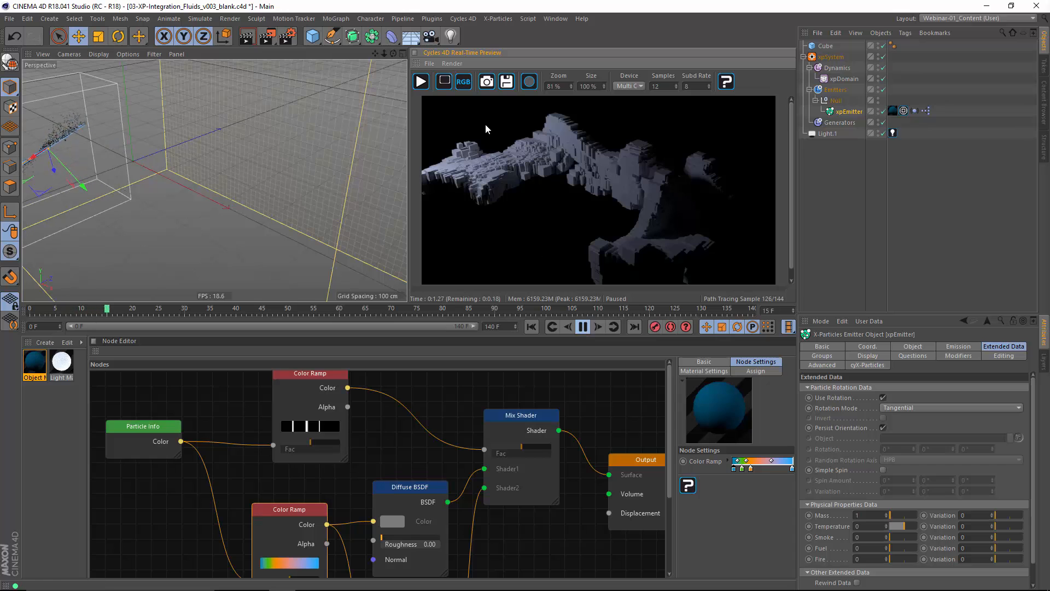
click(592, 326)
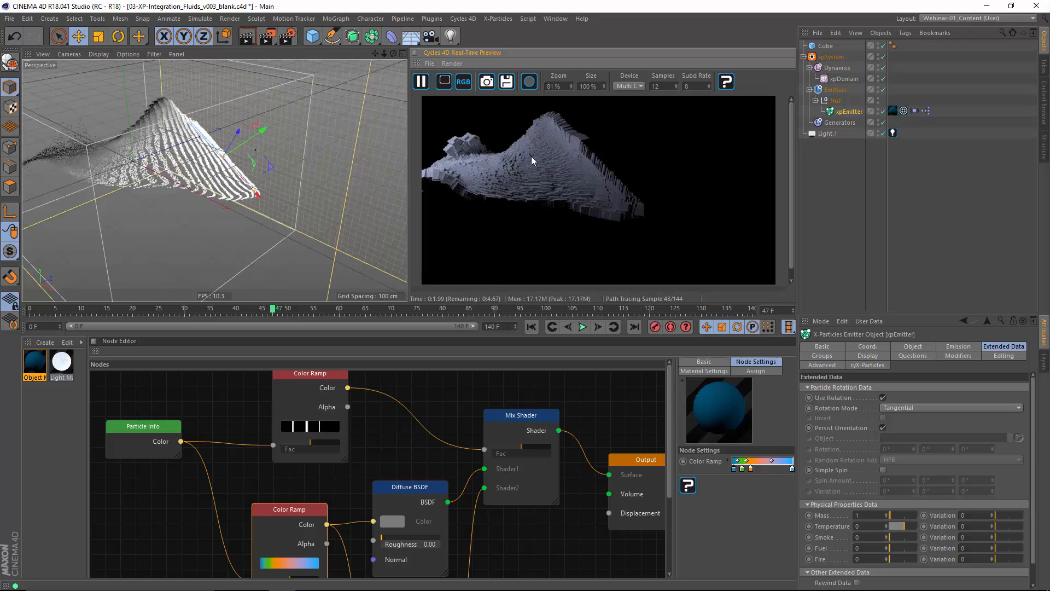
click(583, 328)
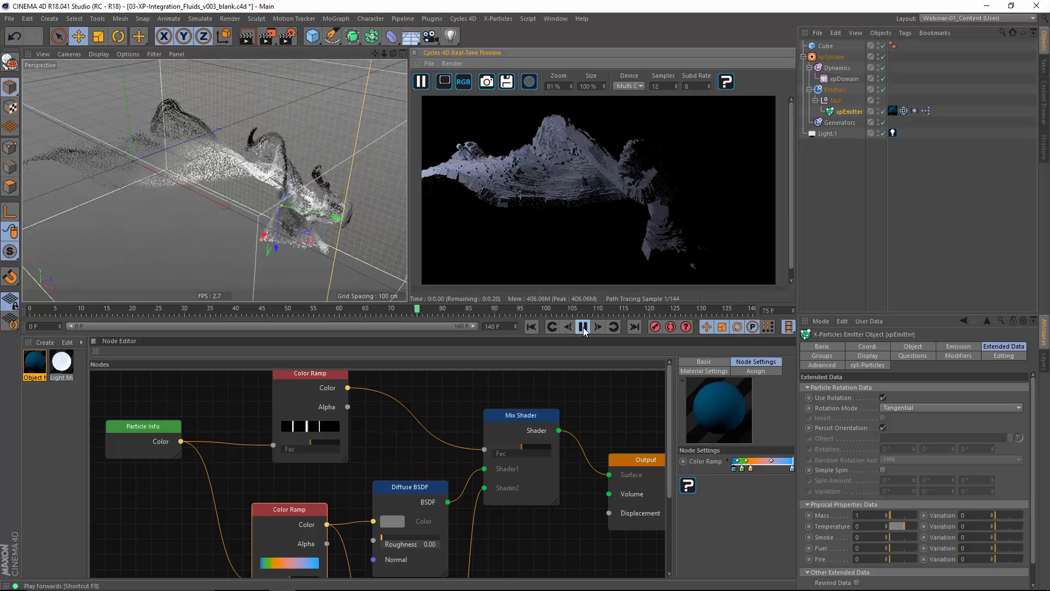
click(583, 327)
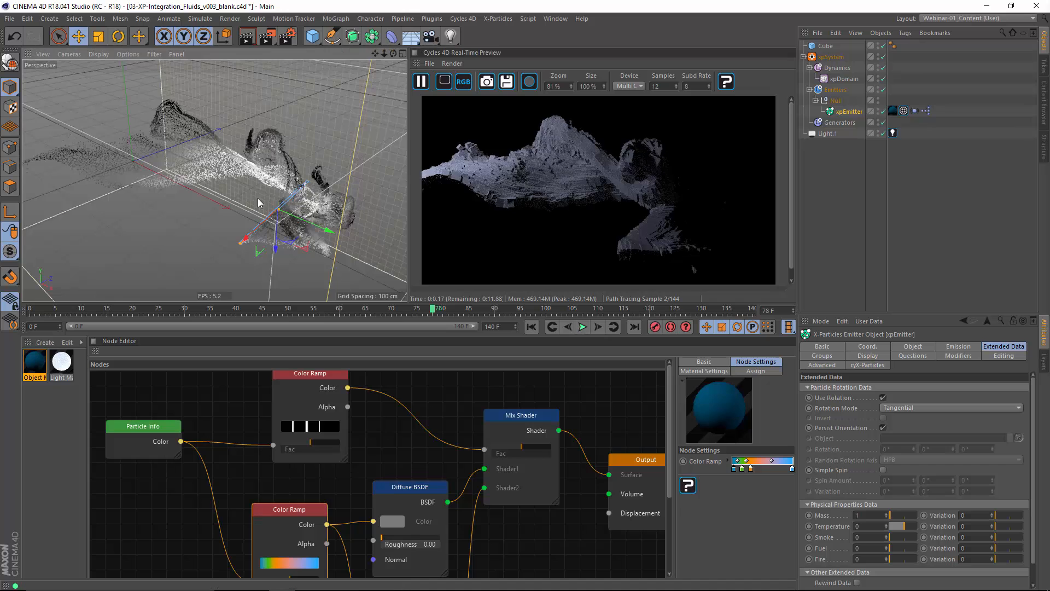
alt+drag(259, 203, 216, 178)
- Reduce the cyX-Particles tag's Size Multiplier to 6% and view the instanced cubes up close
click(903, 111)
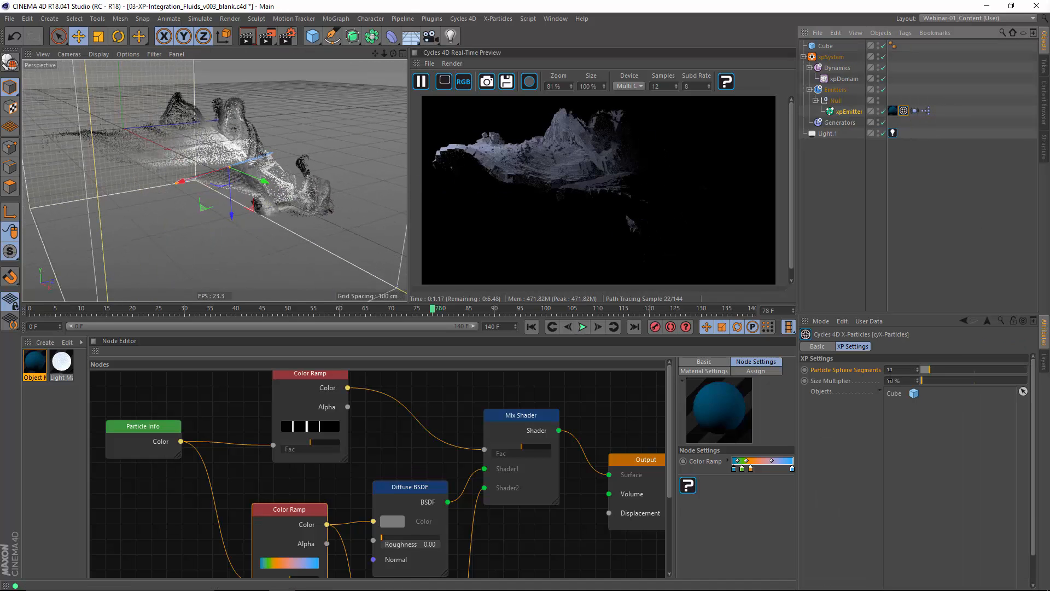
key(Tab)
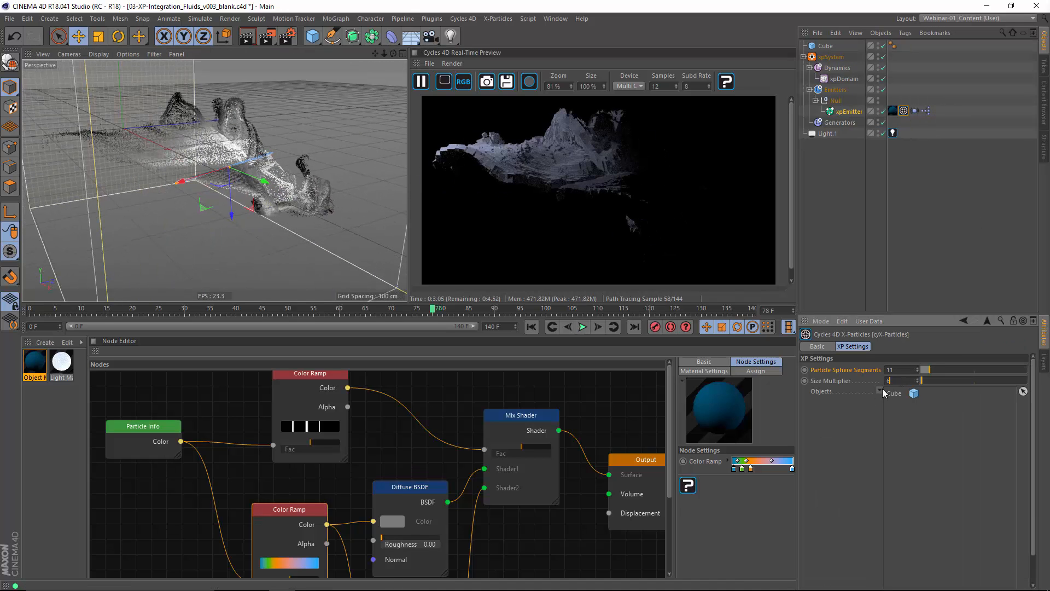
alt+right_drag(163, 156, 240, 146)
alt+drag(242, 147, 296, 149)
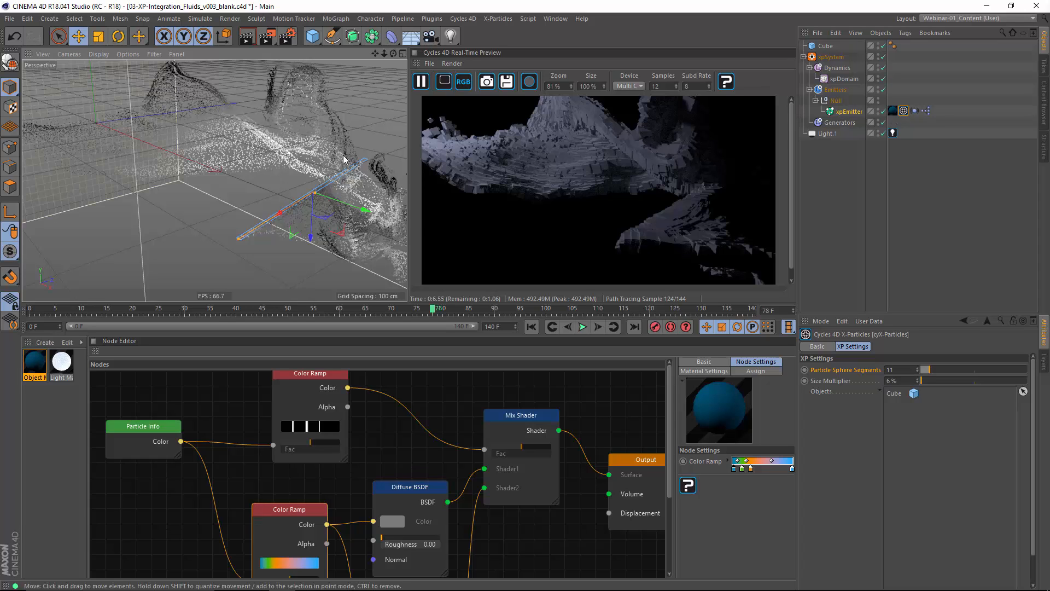
- Move the Object Material texture tag from the xpEmitter to the Cube and inspect the shaded instances from closer angles
click(825, 165)
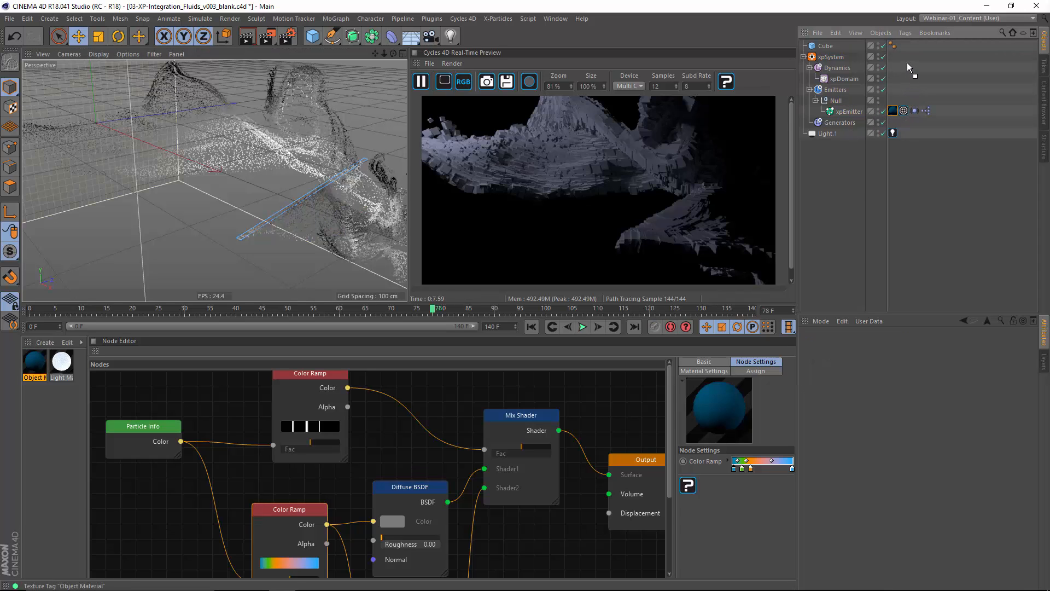
drag(908, 47, 904, 46)
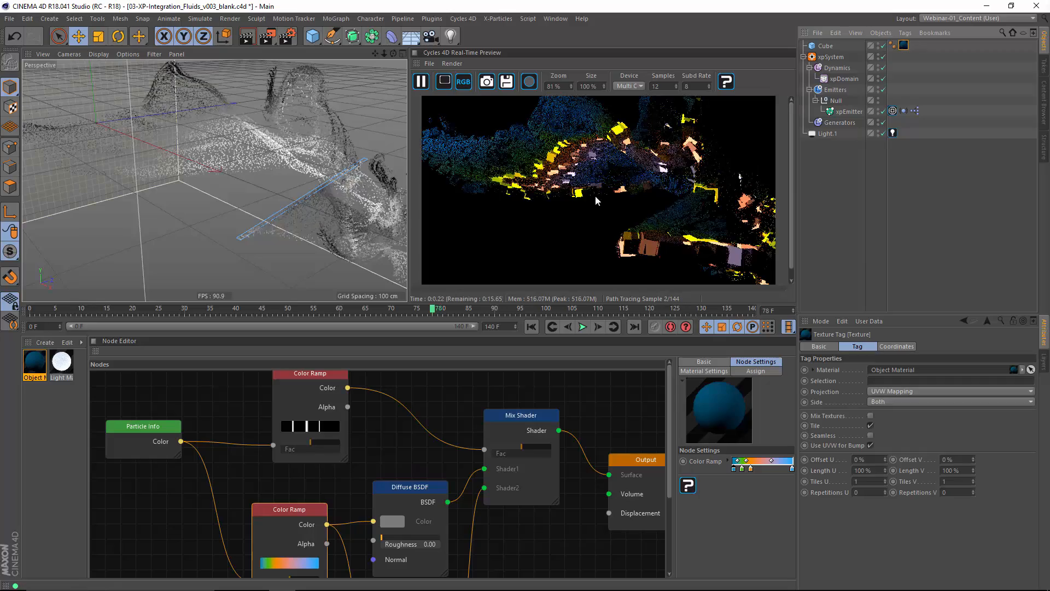
alt+drag(284, 147, 307, 164)
alt+right_drag(307, 164, 340, 168)
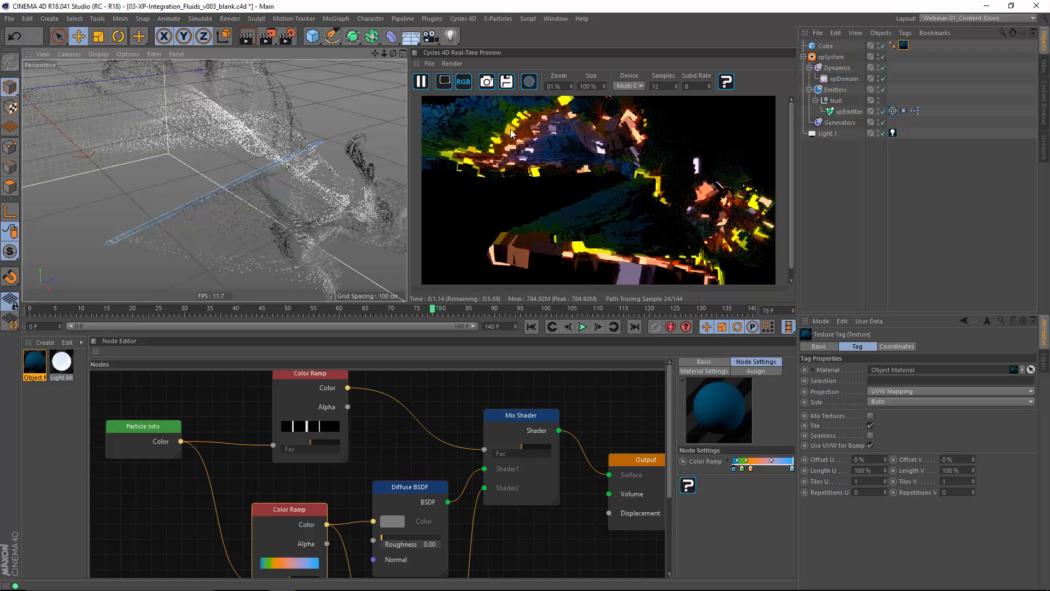
alt+drag(256, 165, 278, 187)
- Switch to the Cycles 4D slides at the cyX-Particles Tag slide
key(alt+Tab)
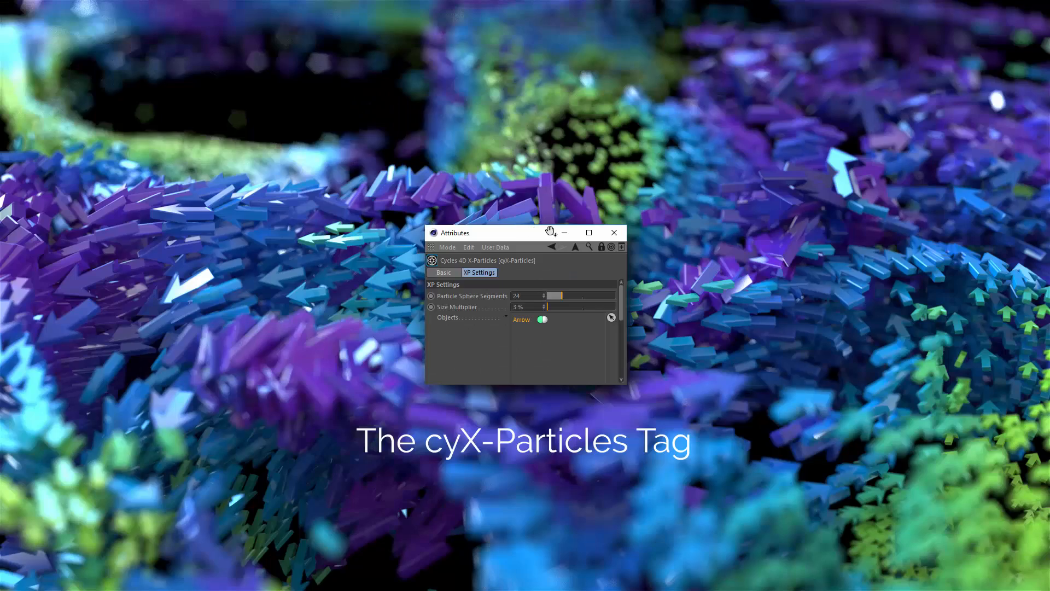